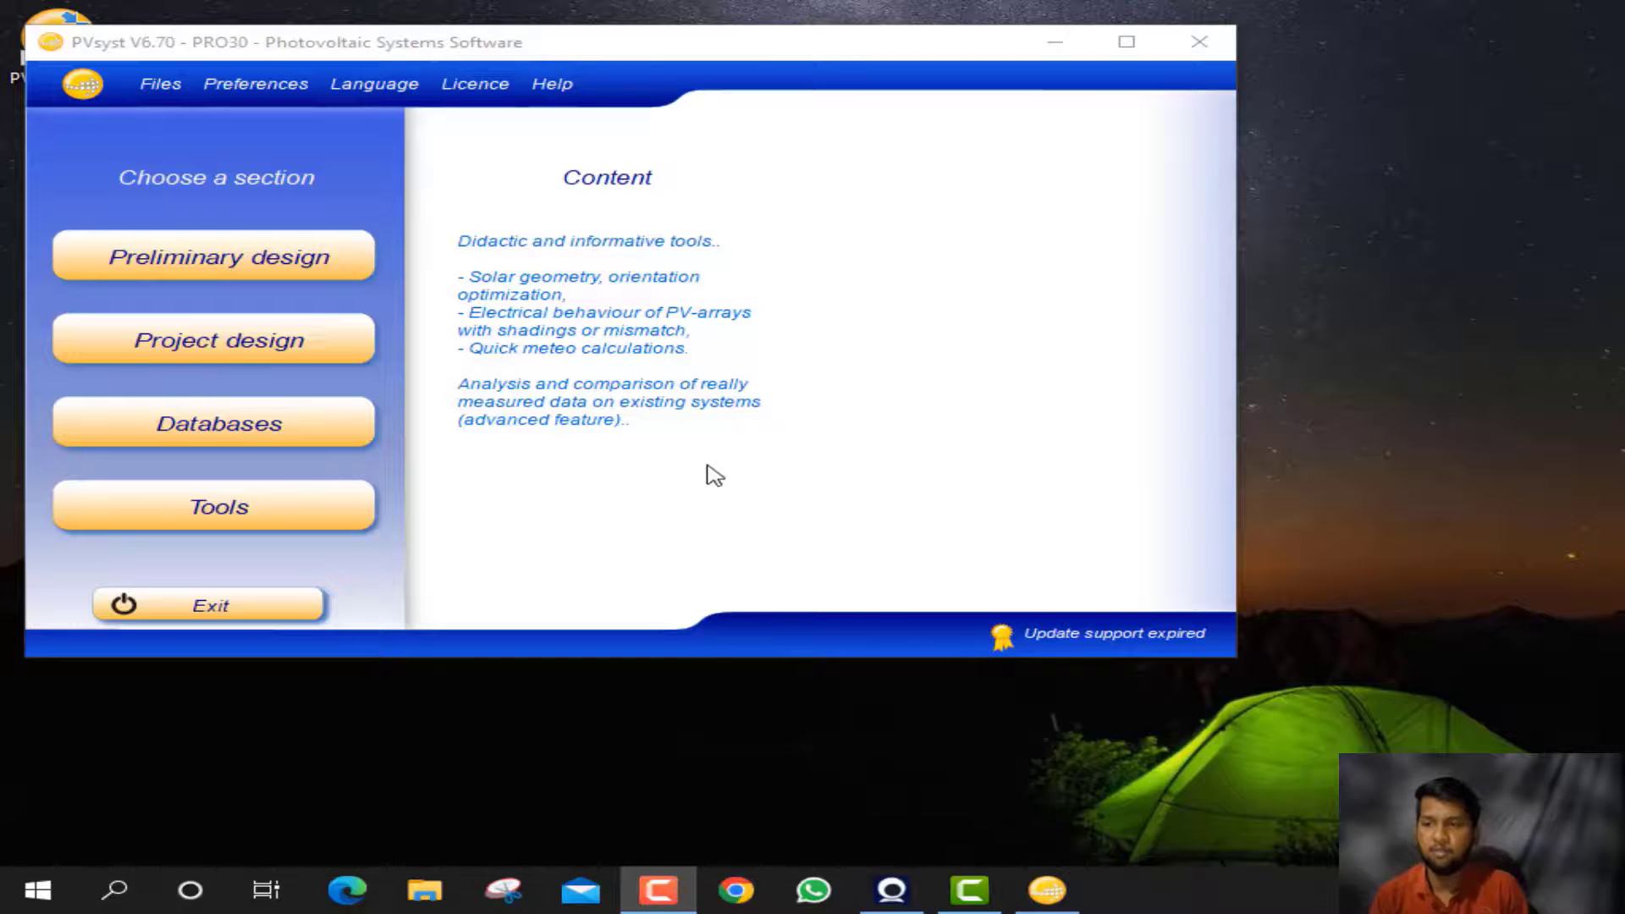
# - Start a grid-connected project with file name "Shri KJ Polytechnic" and project name "1 Solar Power Generation 25.2 kw"
pyautogui.click(332, 345)
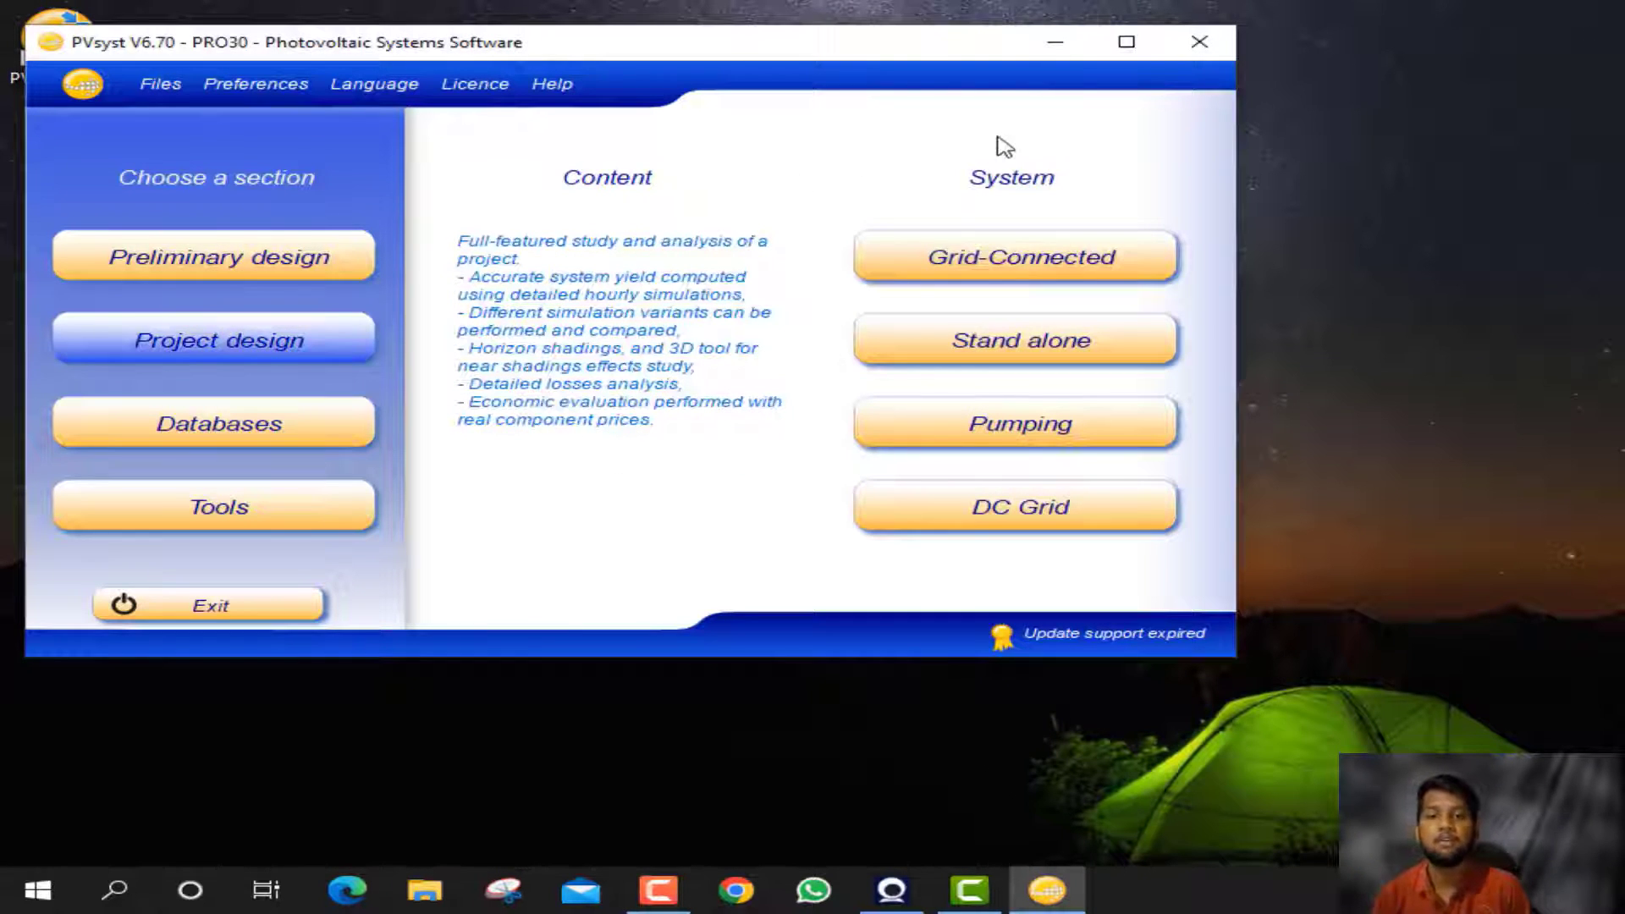
pyautogui.click(1030, 264)
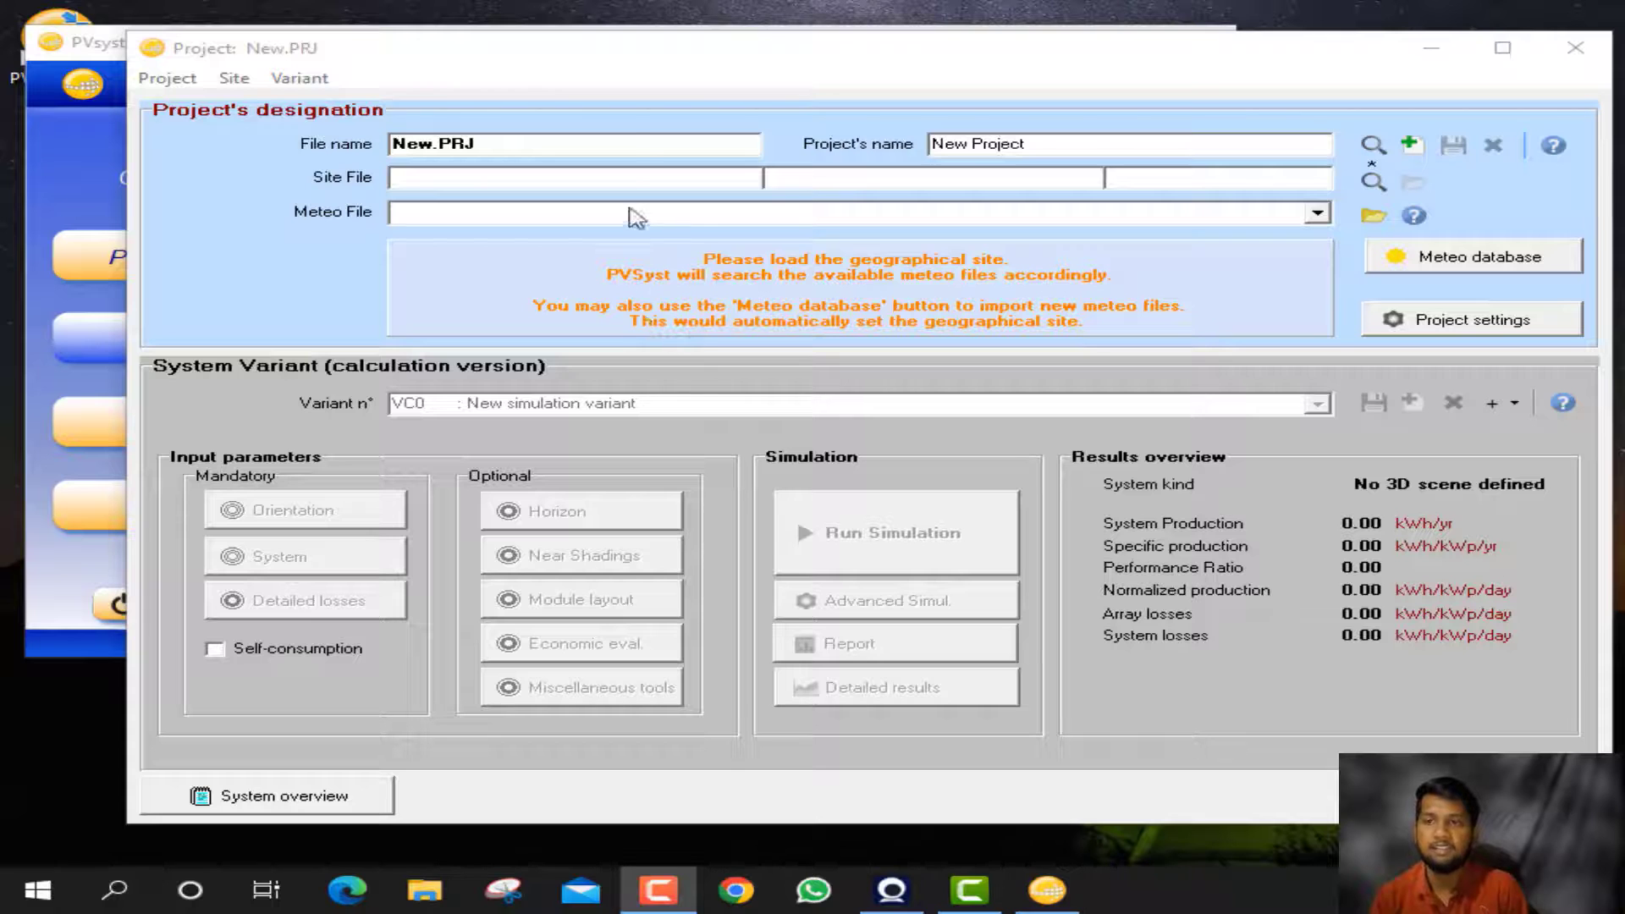
pyautogui.moveTo(634, 141); pyautogui.dragTo(408, 113)
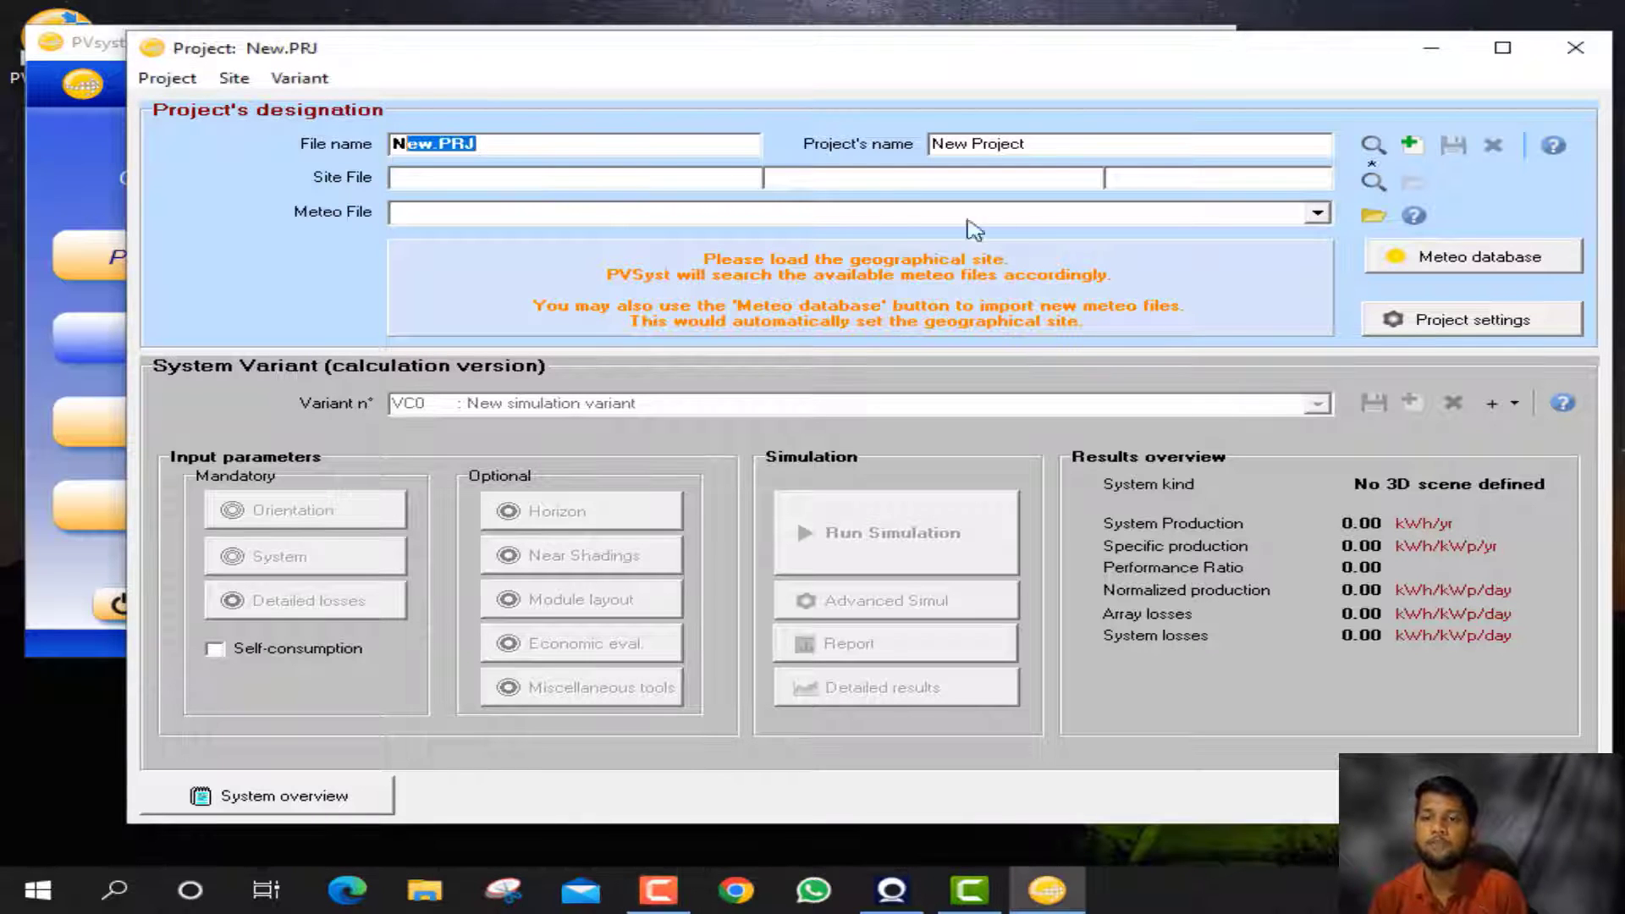
pyautogui.click(1064, 145)
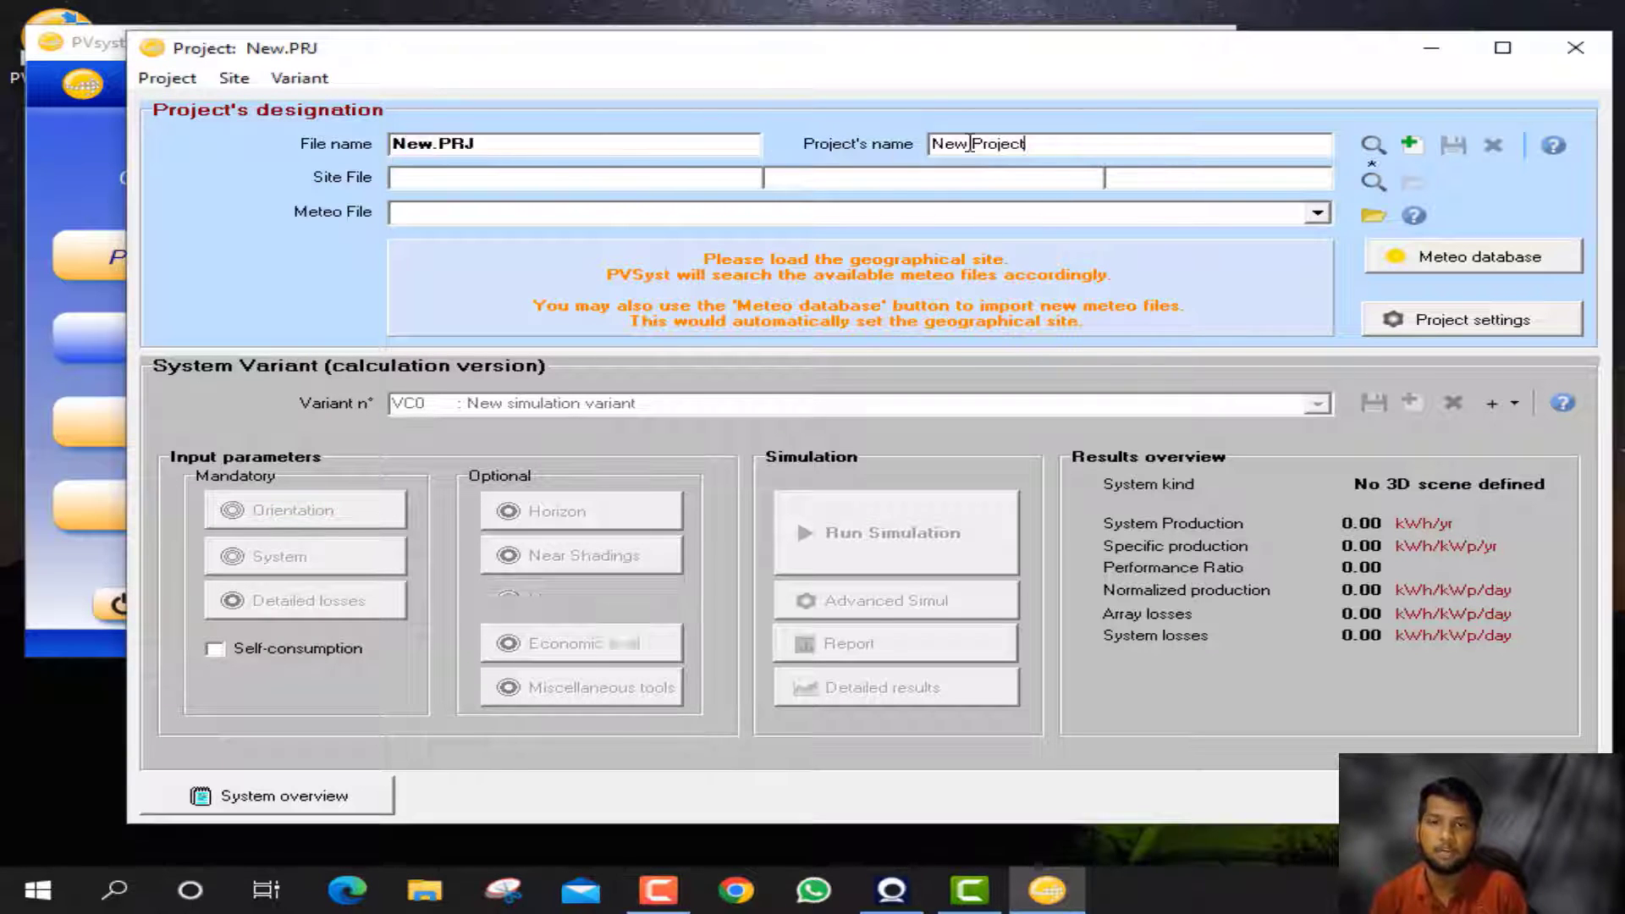
pyautogui.hotkey('ctrl', 'a')
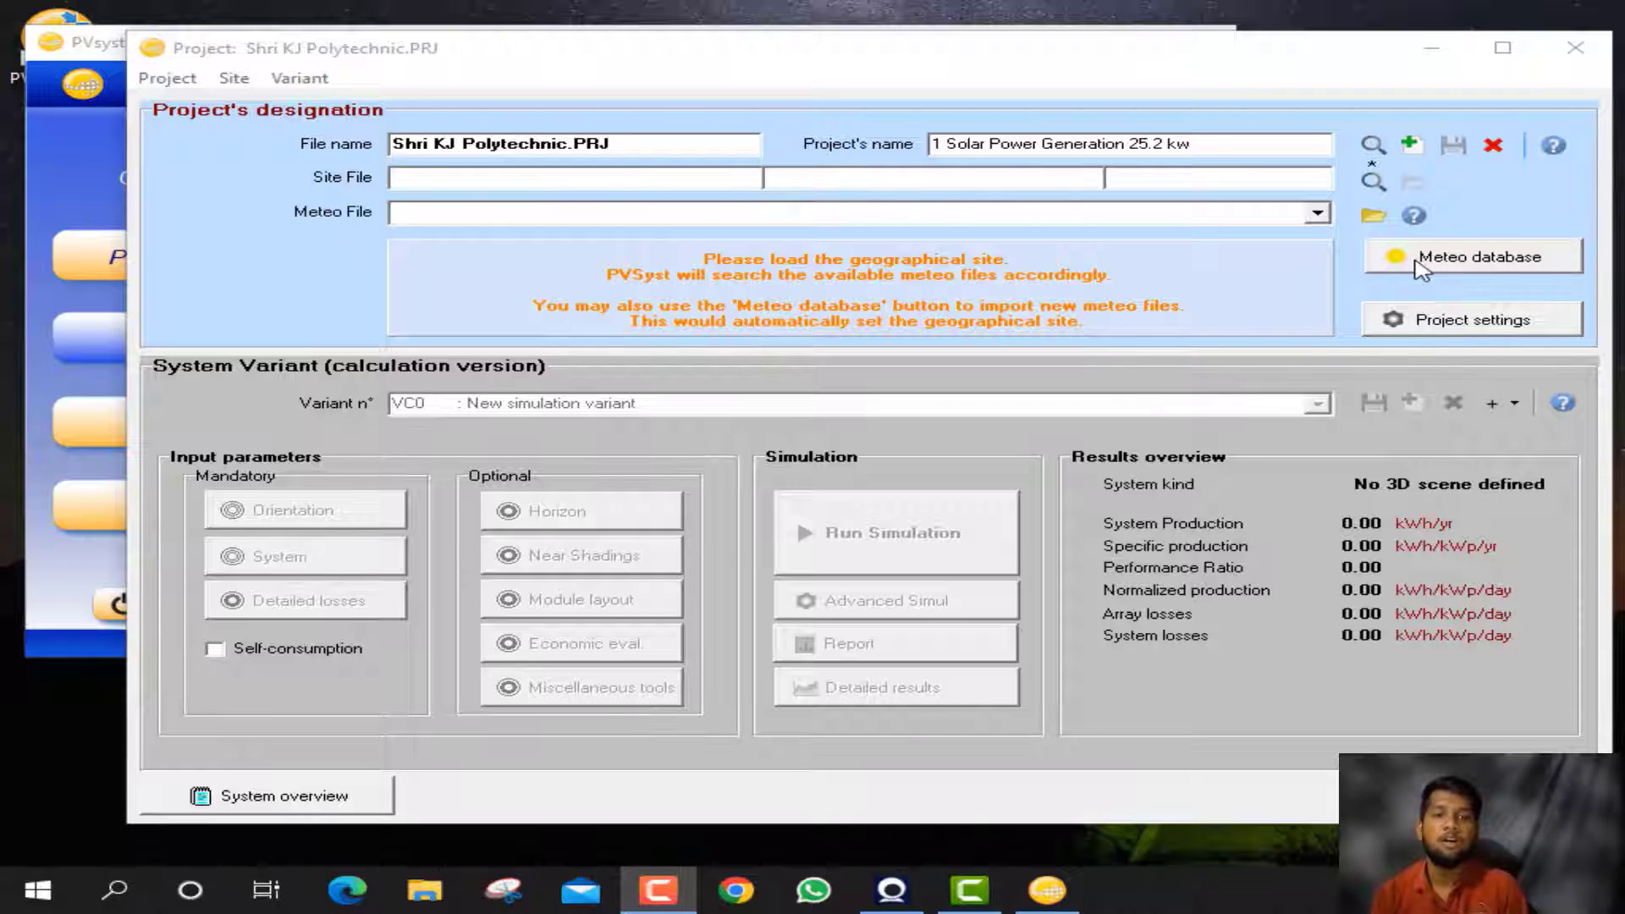
# - Create a geographical site "Shri kj polytechnic, Bharuch" in India, Asia, with latitude 21.71, longitude 73.00, altitude 0 and time zone 5.3
pyautogui.click(1422, 264)
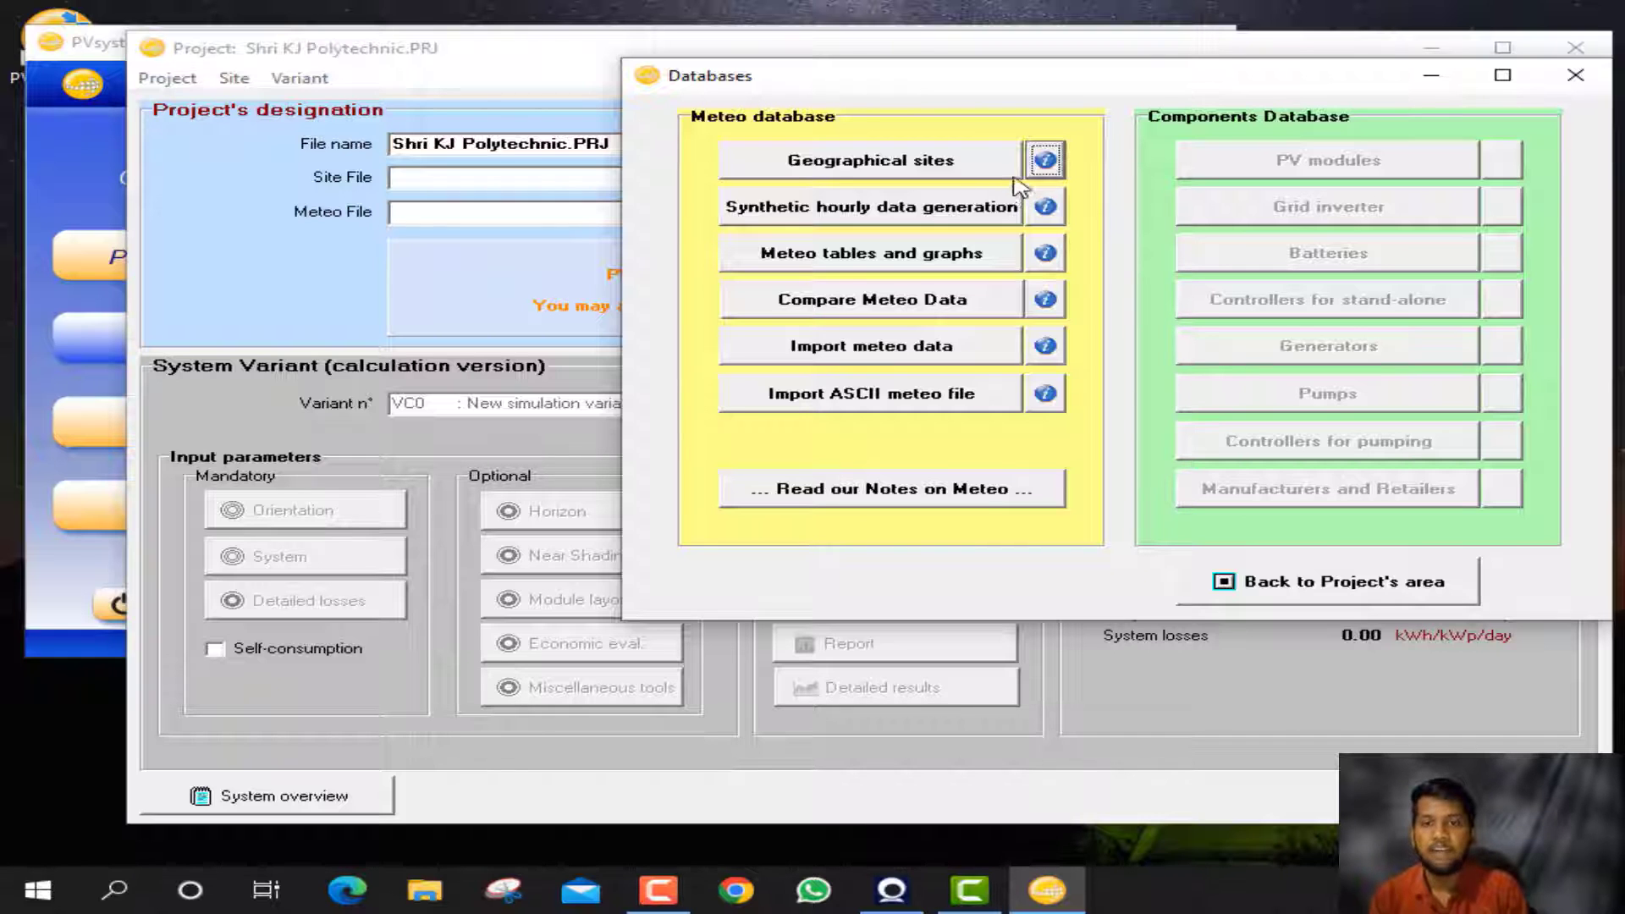
pyautogui.click(967, 179)
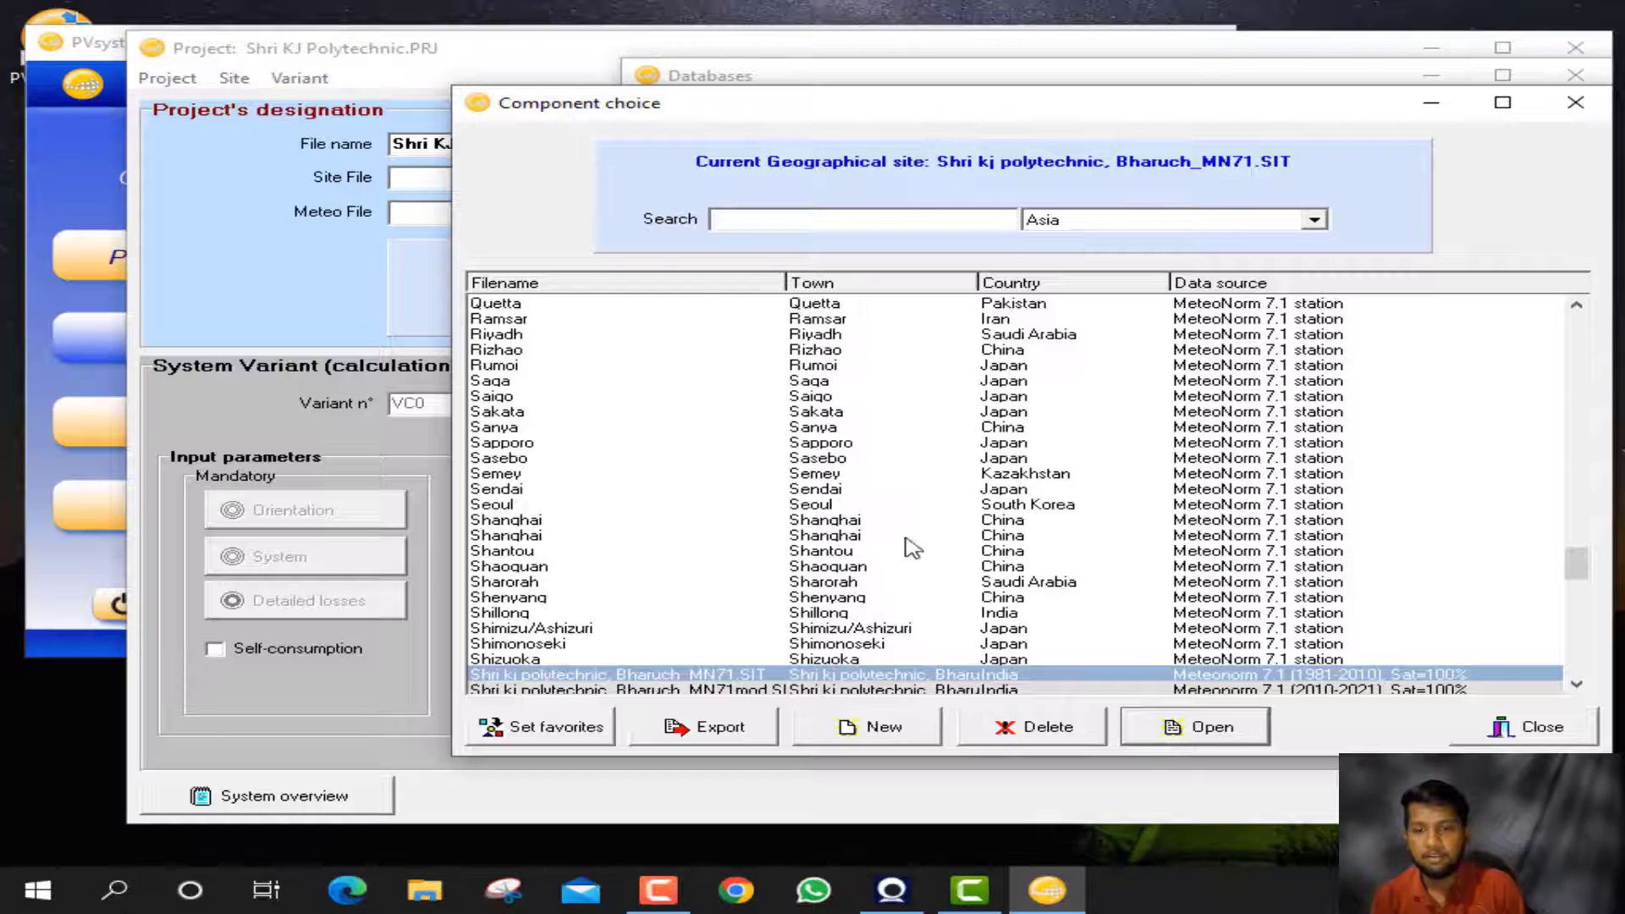
pyautogui.click(889, 725)
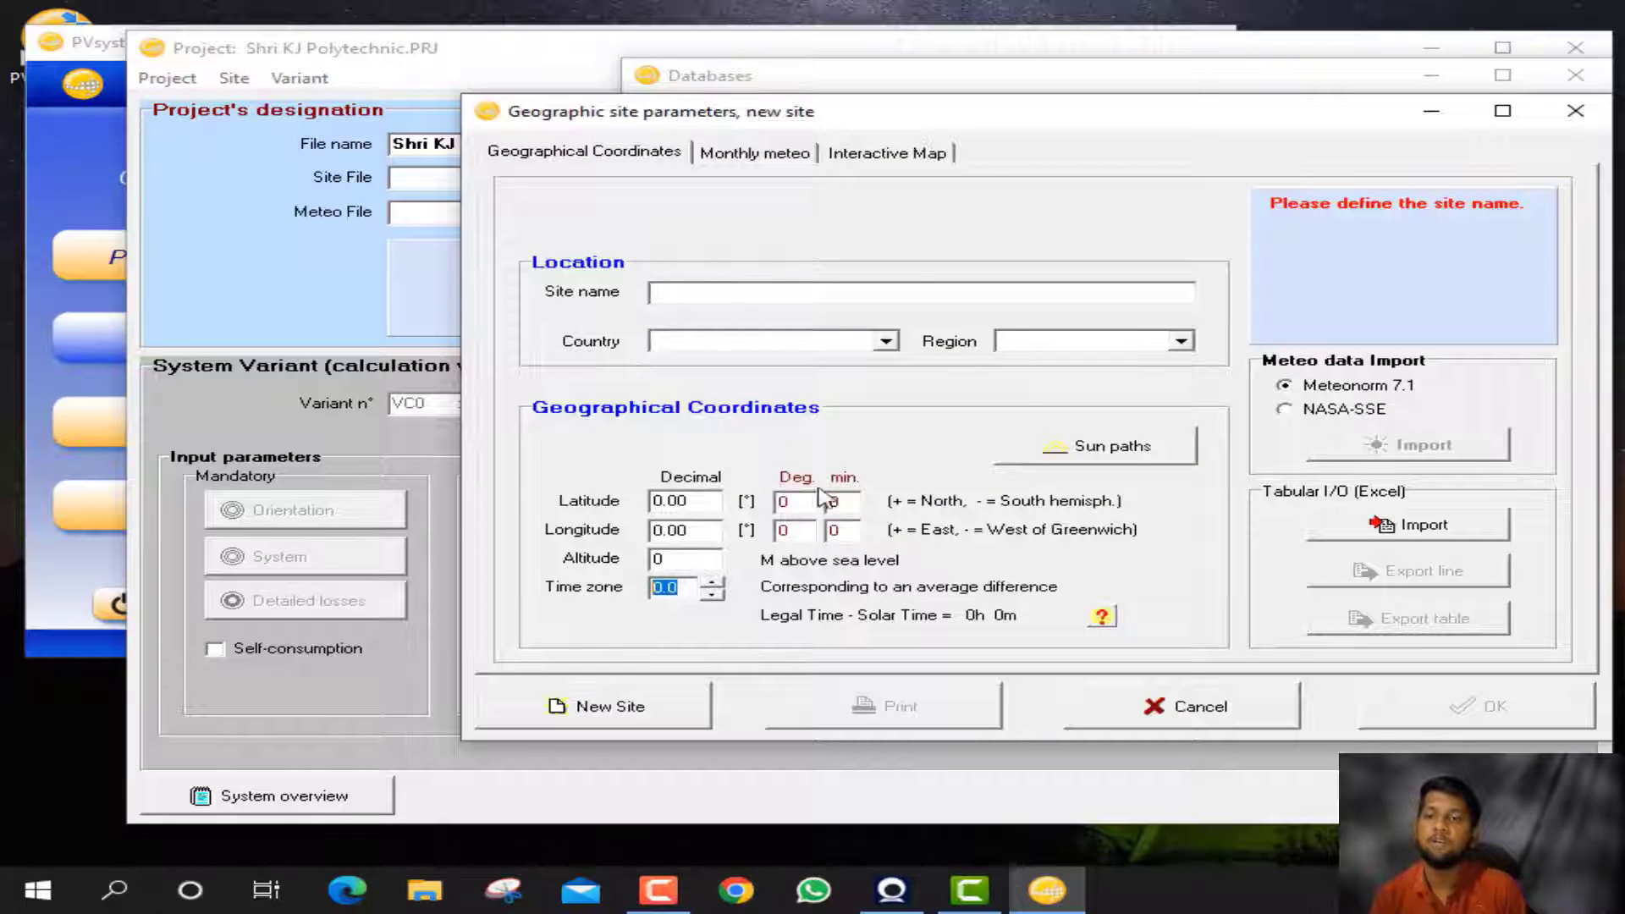
pyautogui.click(668, 293)
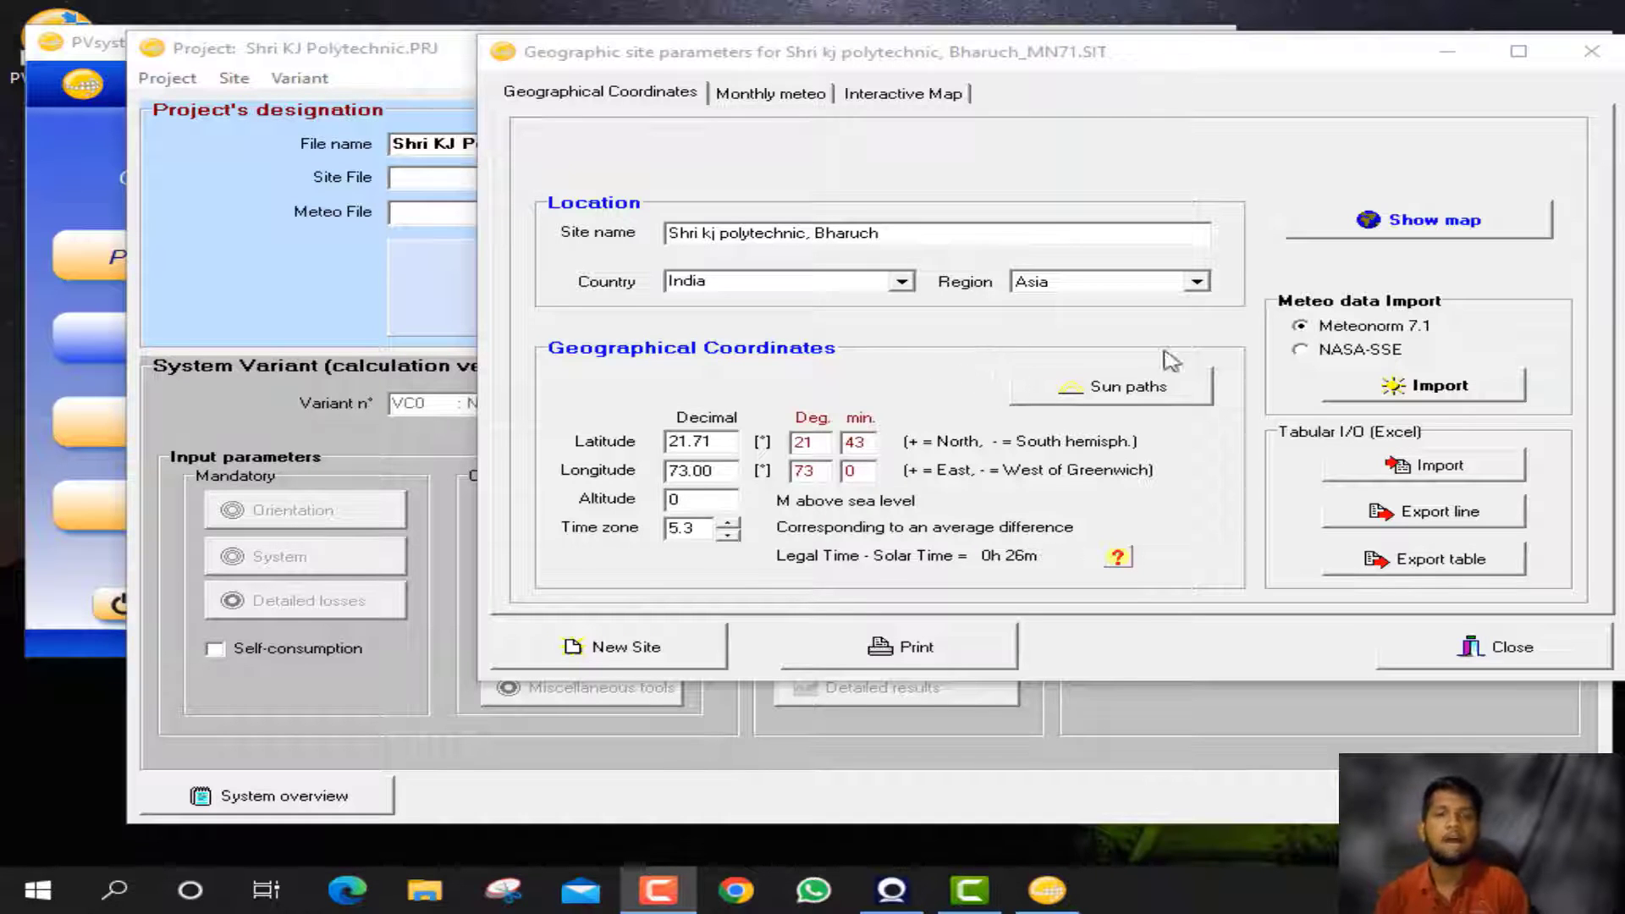
# - Import Meteonorm 7.1 data for the site, and save the site and its meteo file as "Shri kj polytechnic_ Bharuch_MN71_SYN", overwriting the existing site file
pyautogui.click(1389, 391)
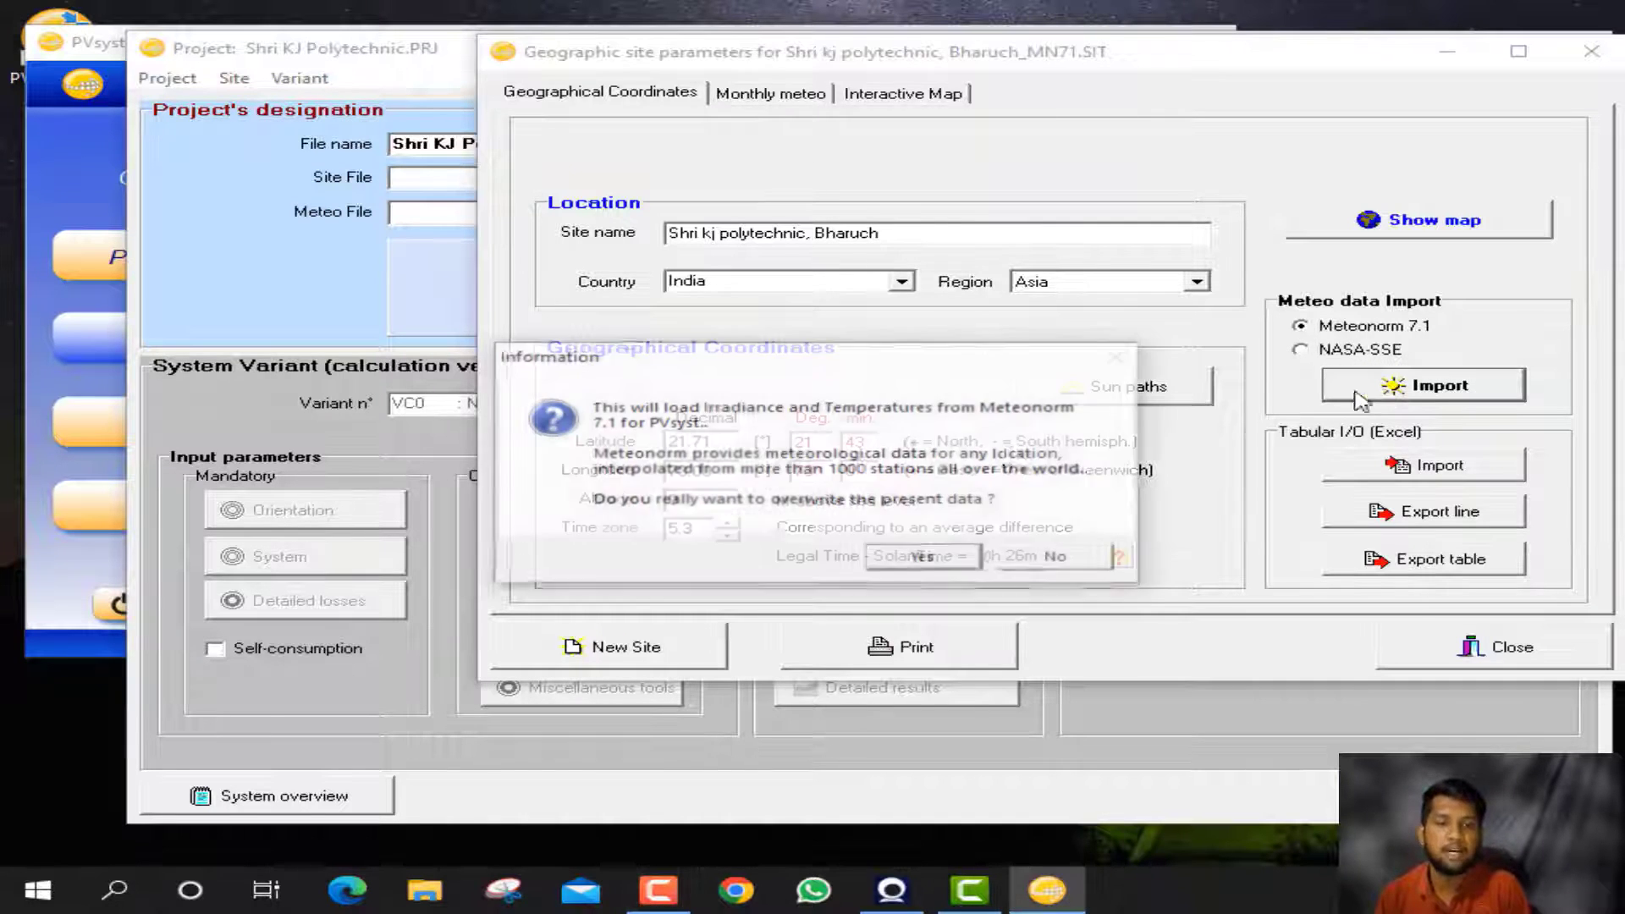
pyautogui.click(930, 555)
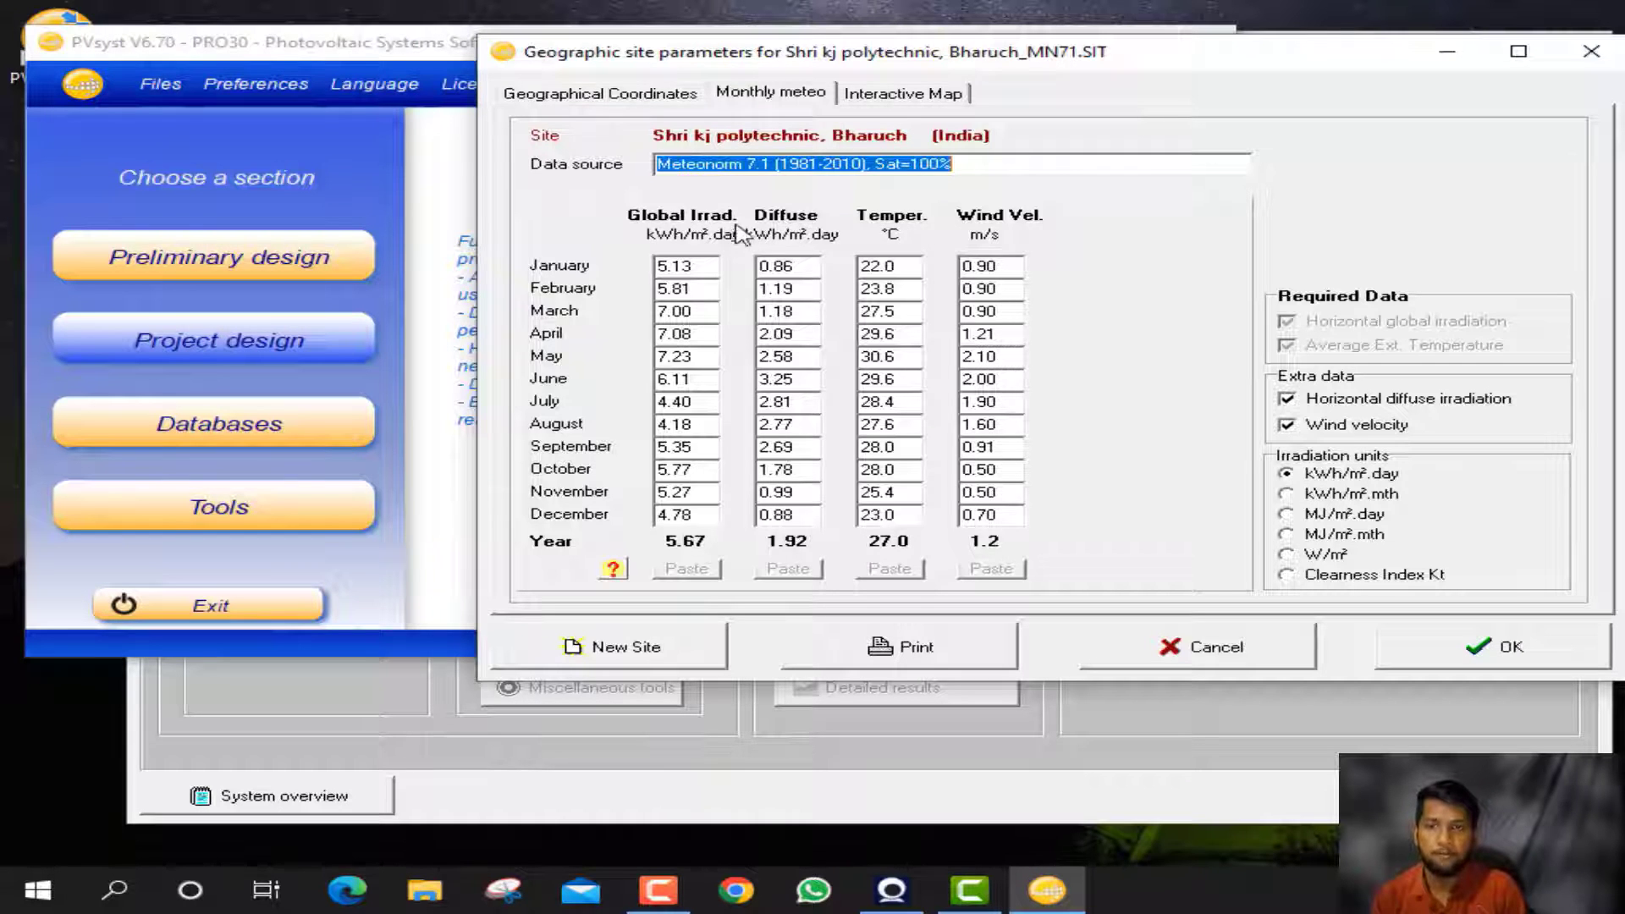
pyautogui.click(1397, 648)
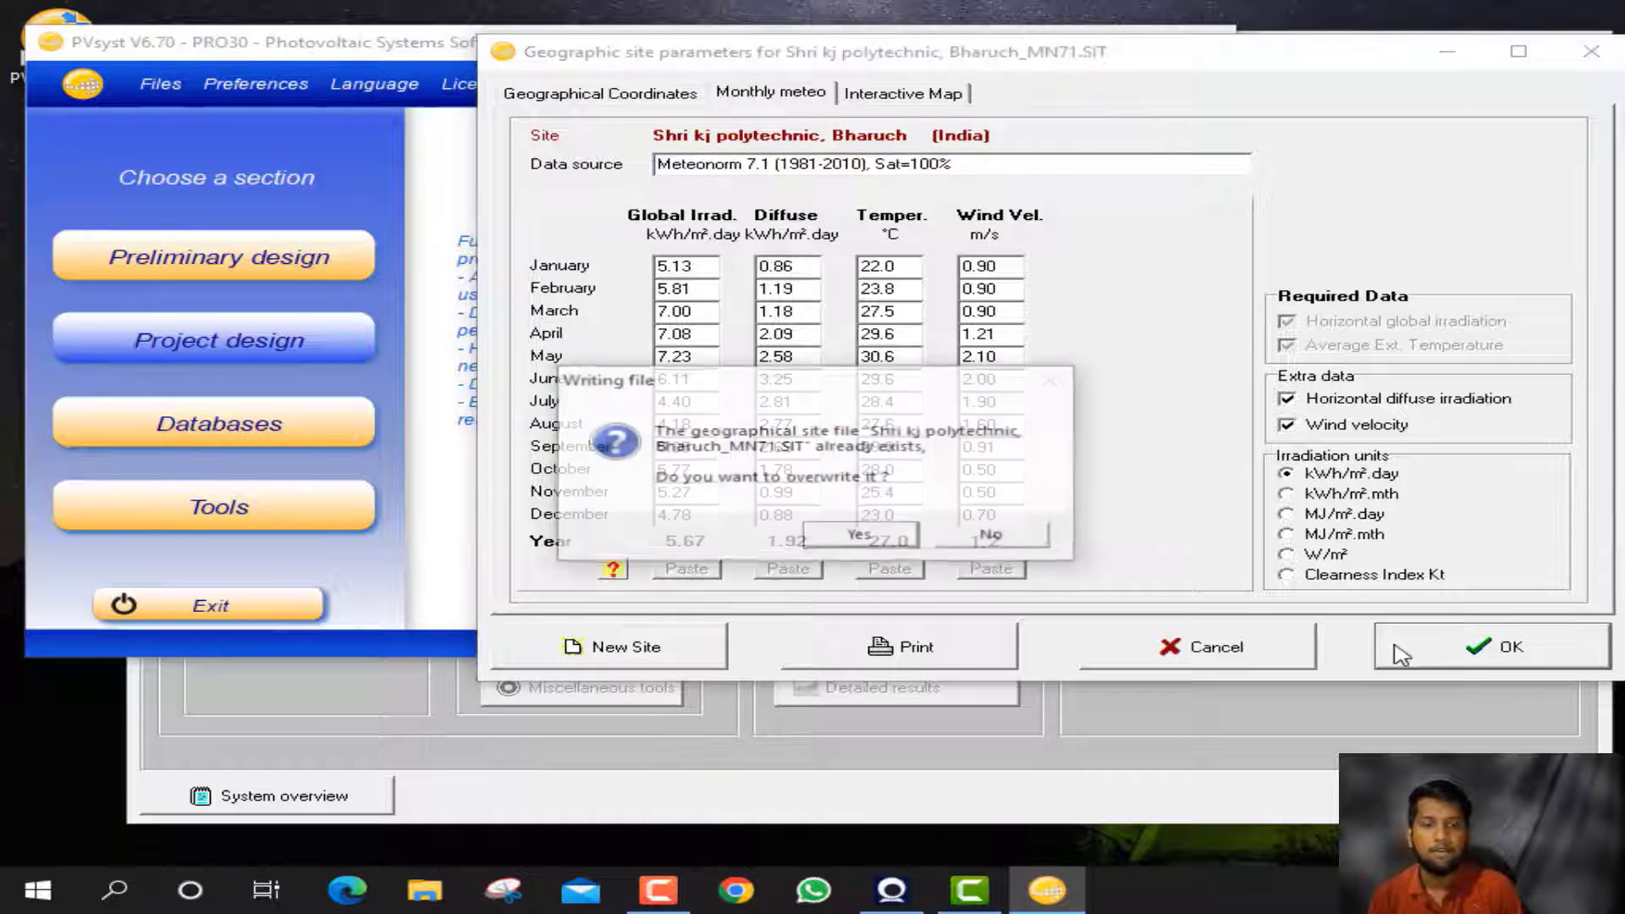
pyautogui.click(863, 535)
pyautogui.click(1011, 521)
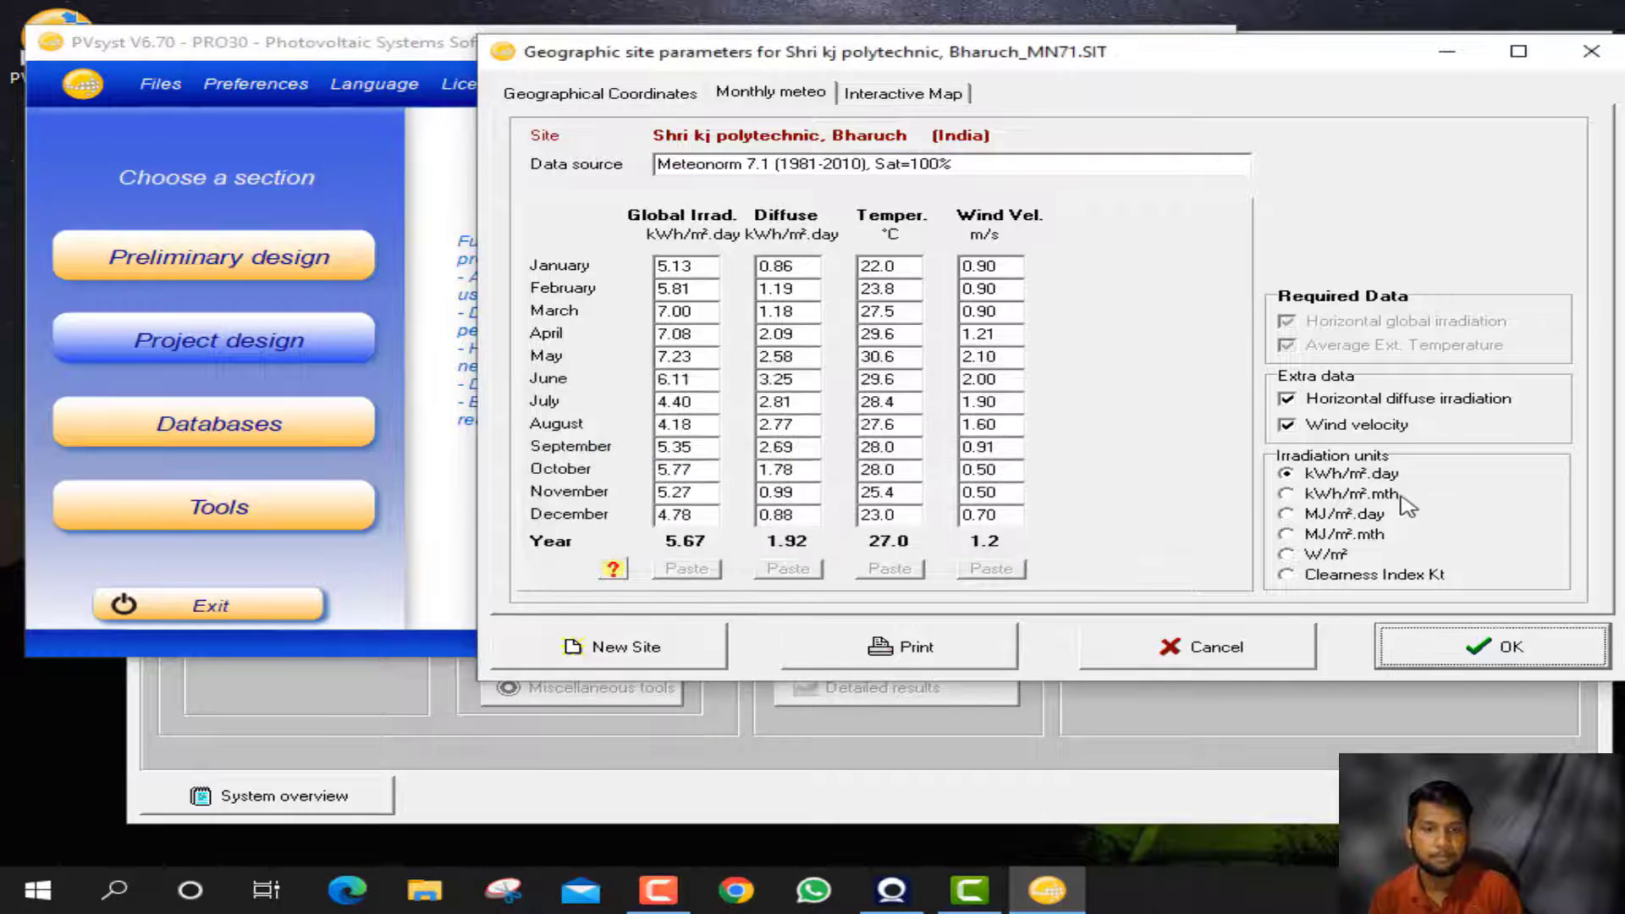
pyautogui.click(952, 538)
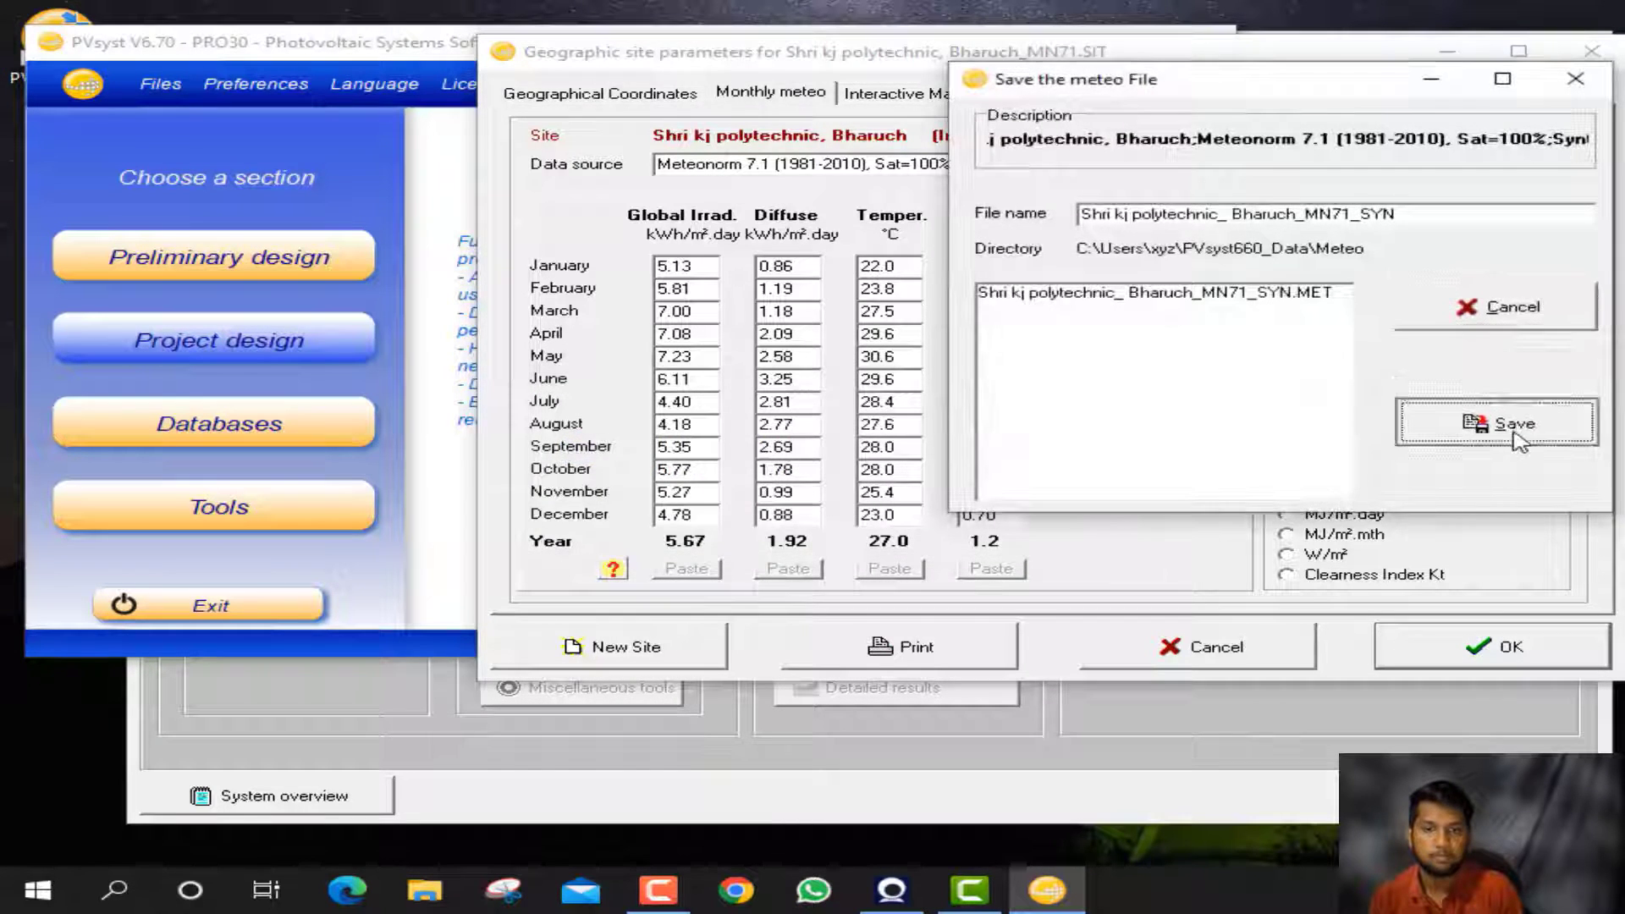
pyautogui.click(1439, 423)
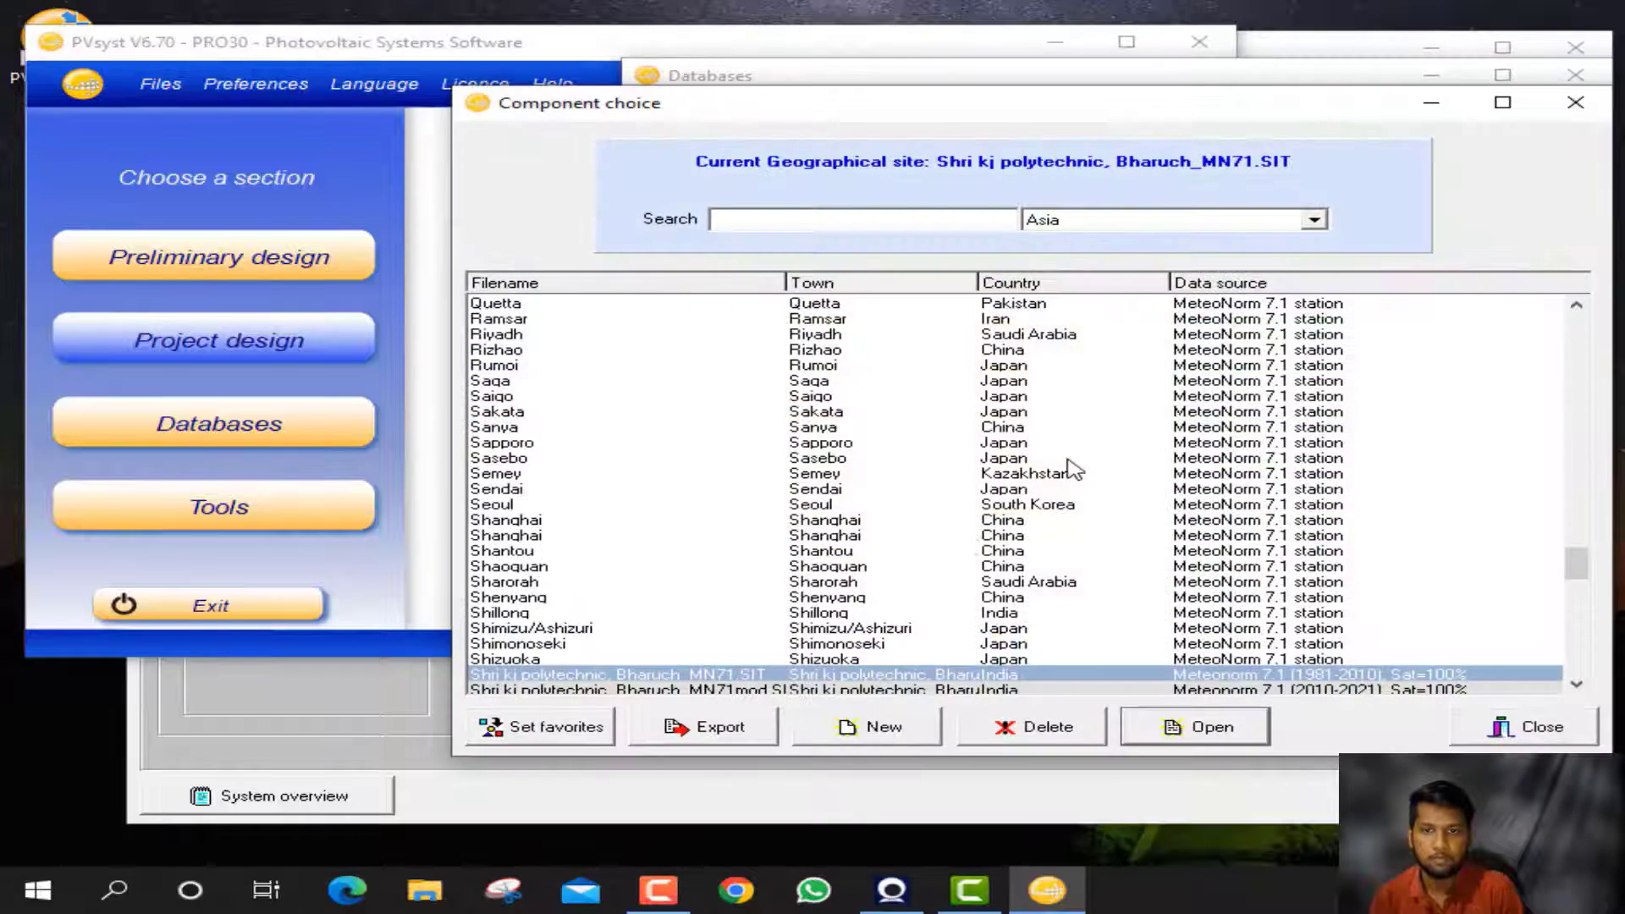
# - Check the Bharuch site in the list of geographical sites, close the list and return to the project
pyautogui.scroll(-2, 1062, 470)
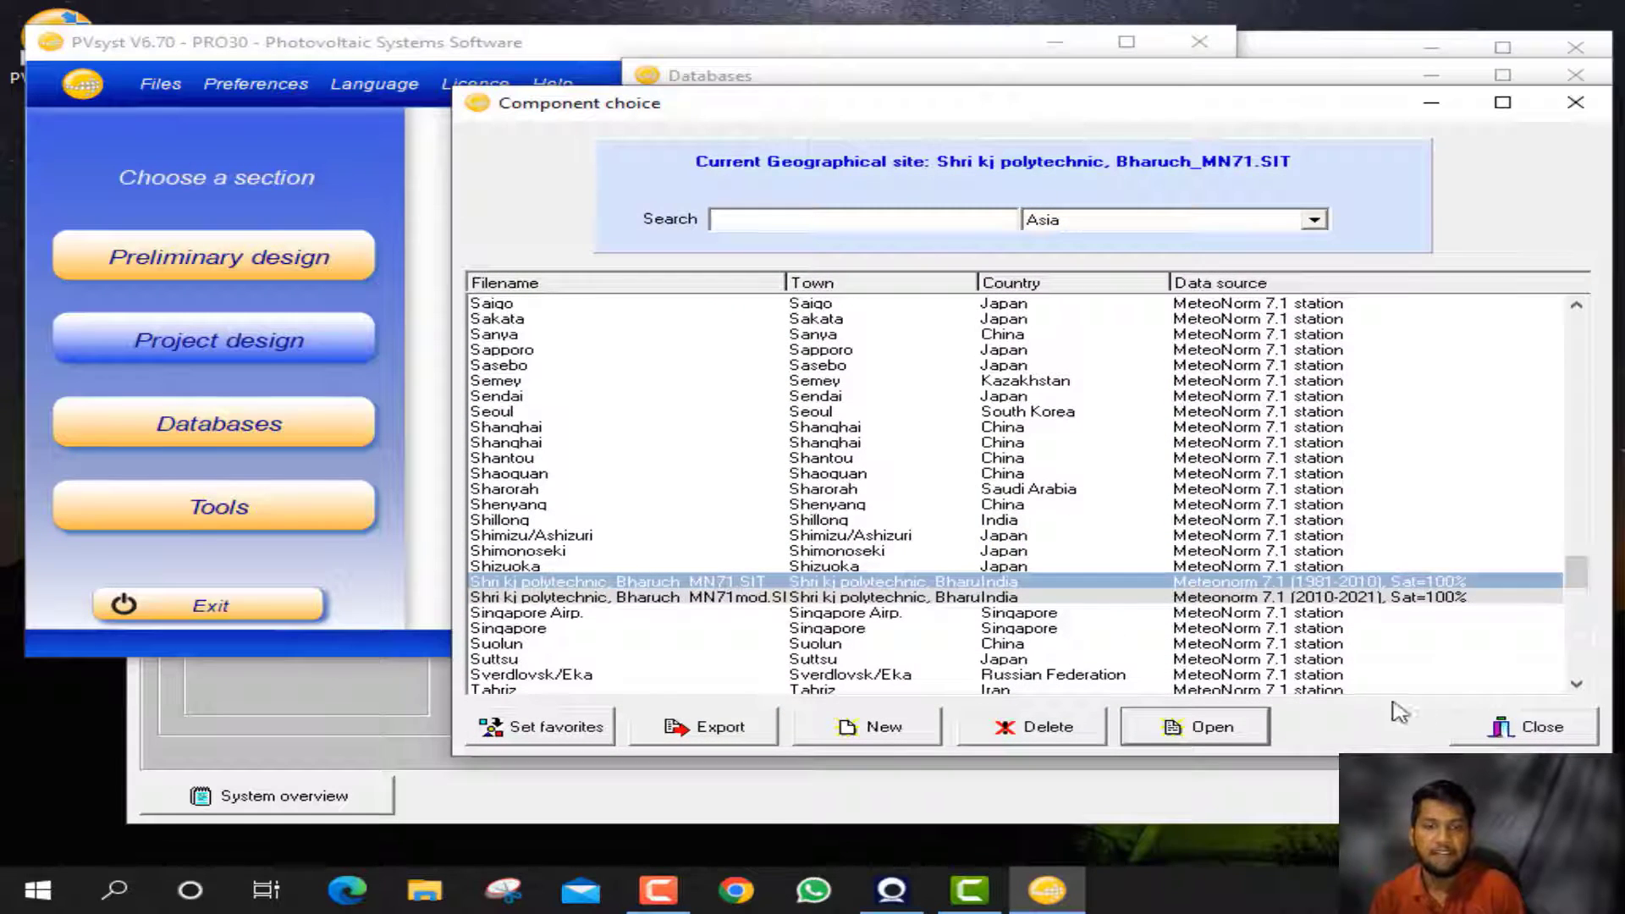
pyautogui.click(1495, 730)
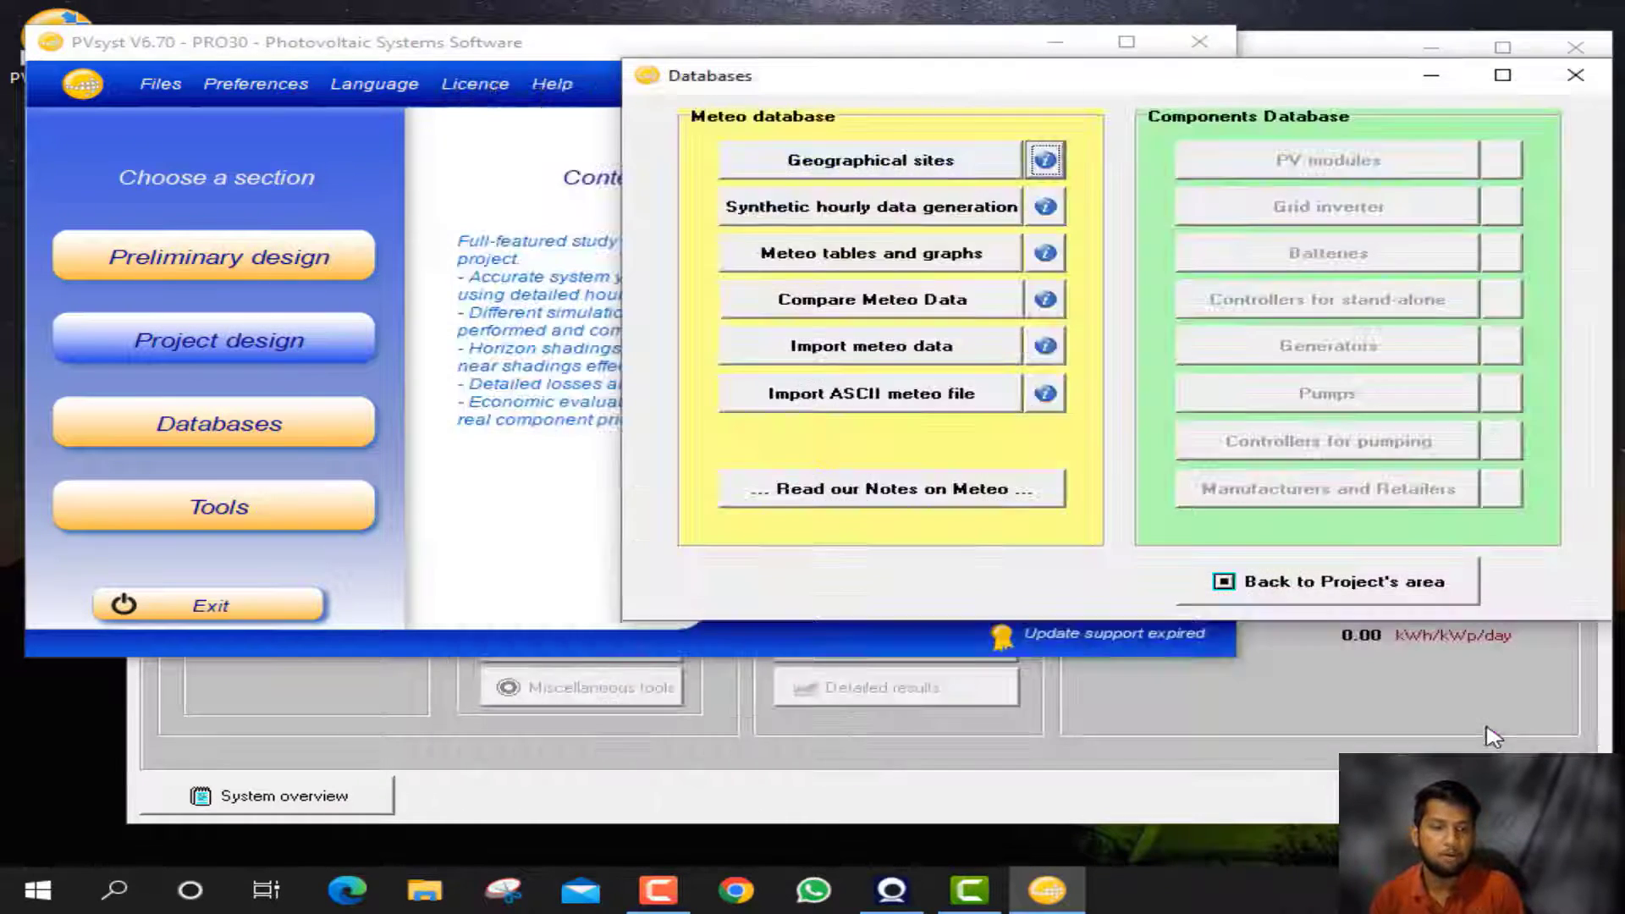
pyautogui.click(1329, 597)
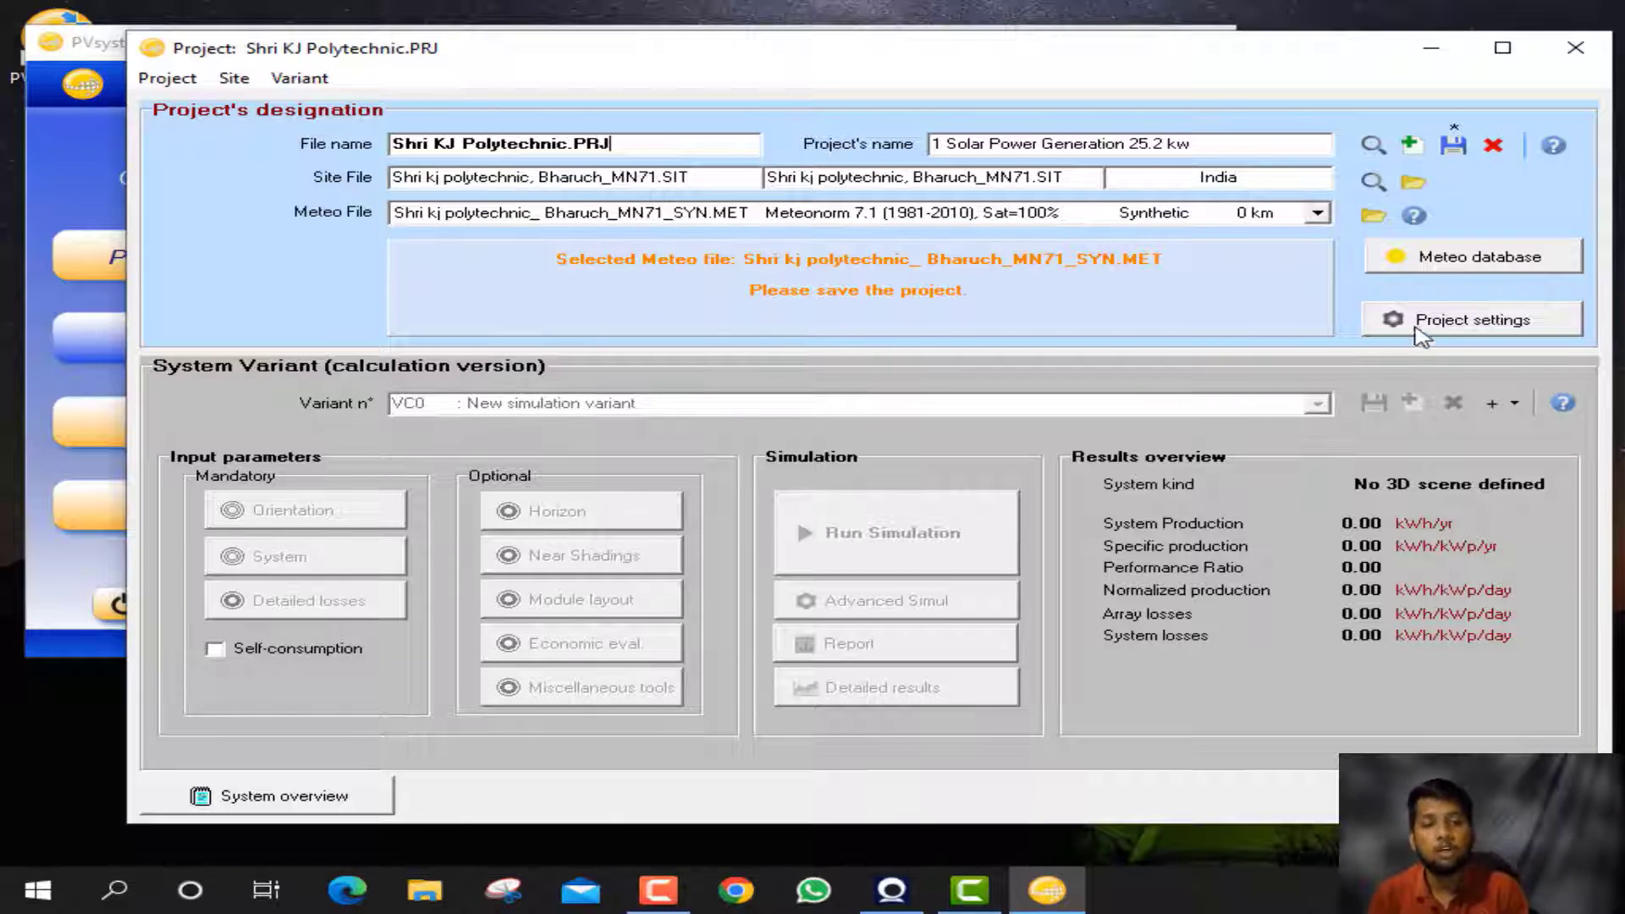
# - In the project settings, set a common albedo value of 0.3 for all months
pyautogui.click(1418, 328)
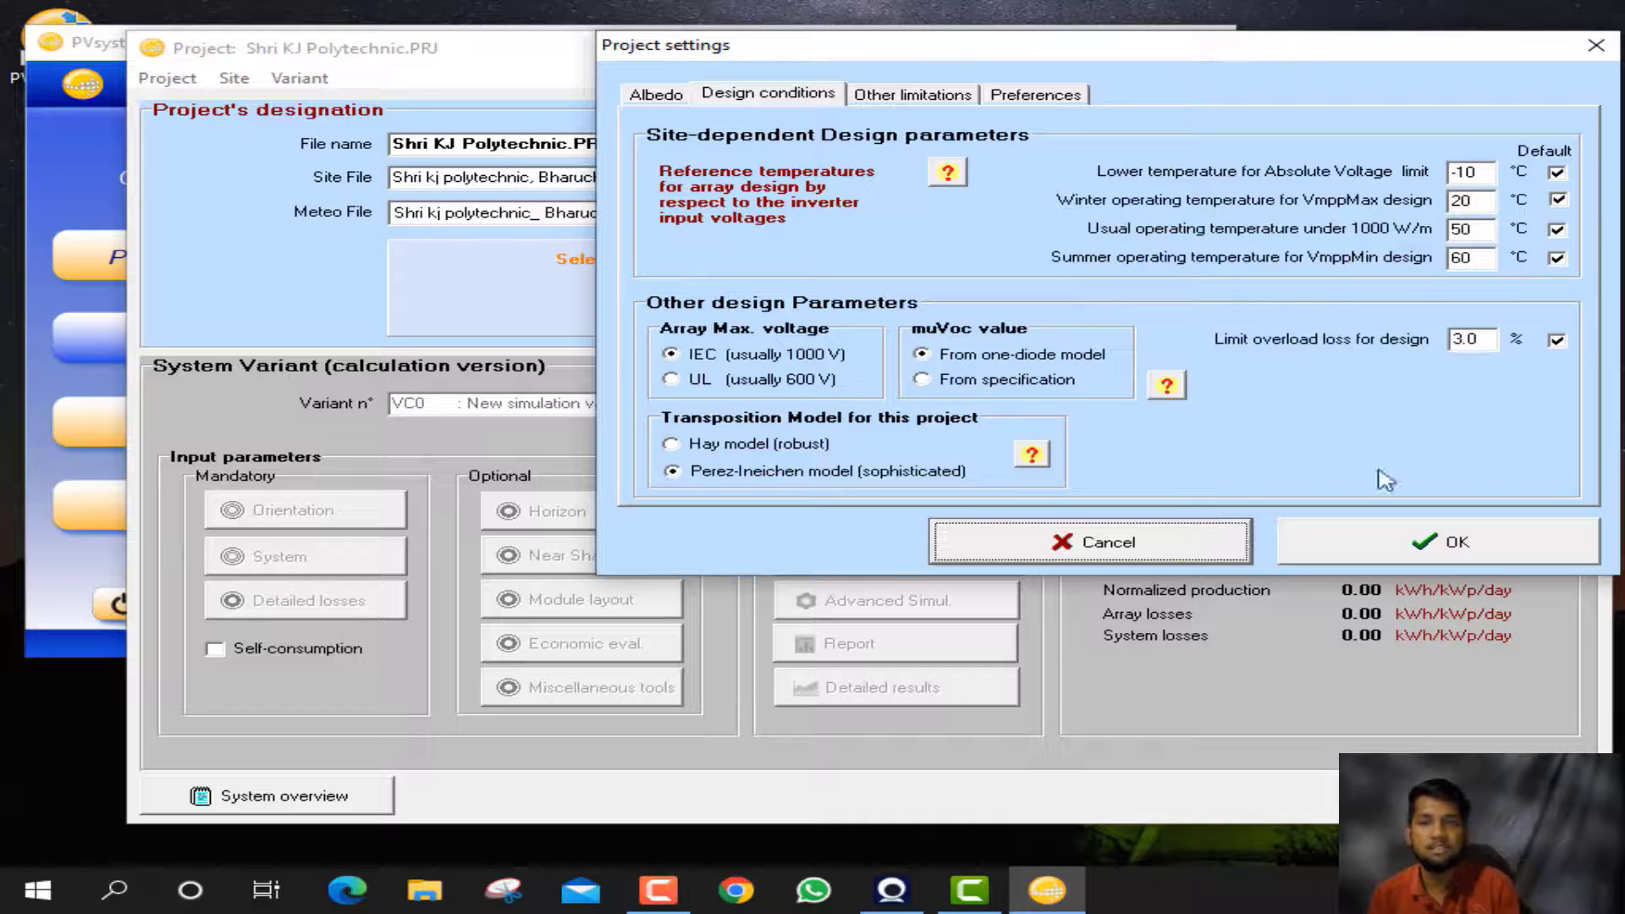
pyautogui.click(662, 102)
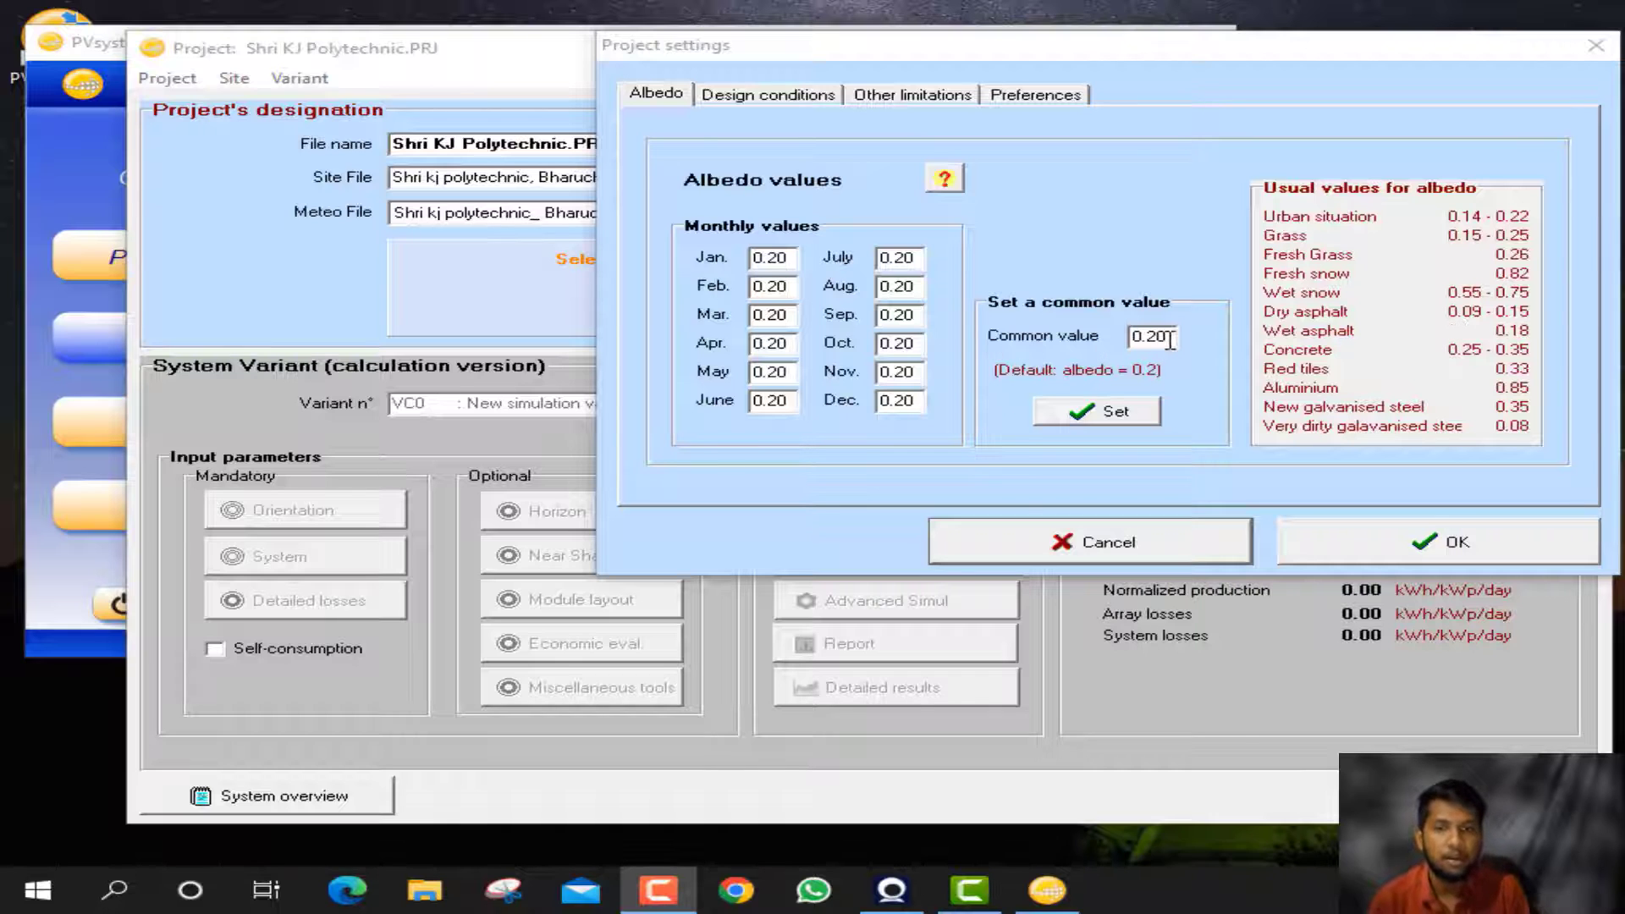
pyautogui.moveTo(1166, 336); pyautogui.dragTo(1102, 347)
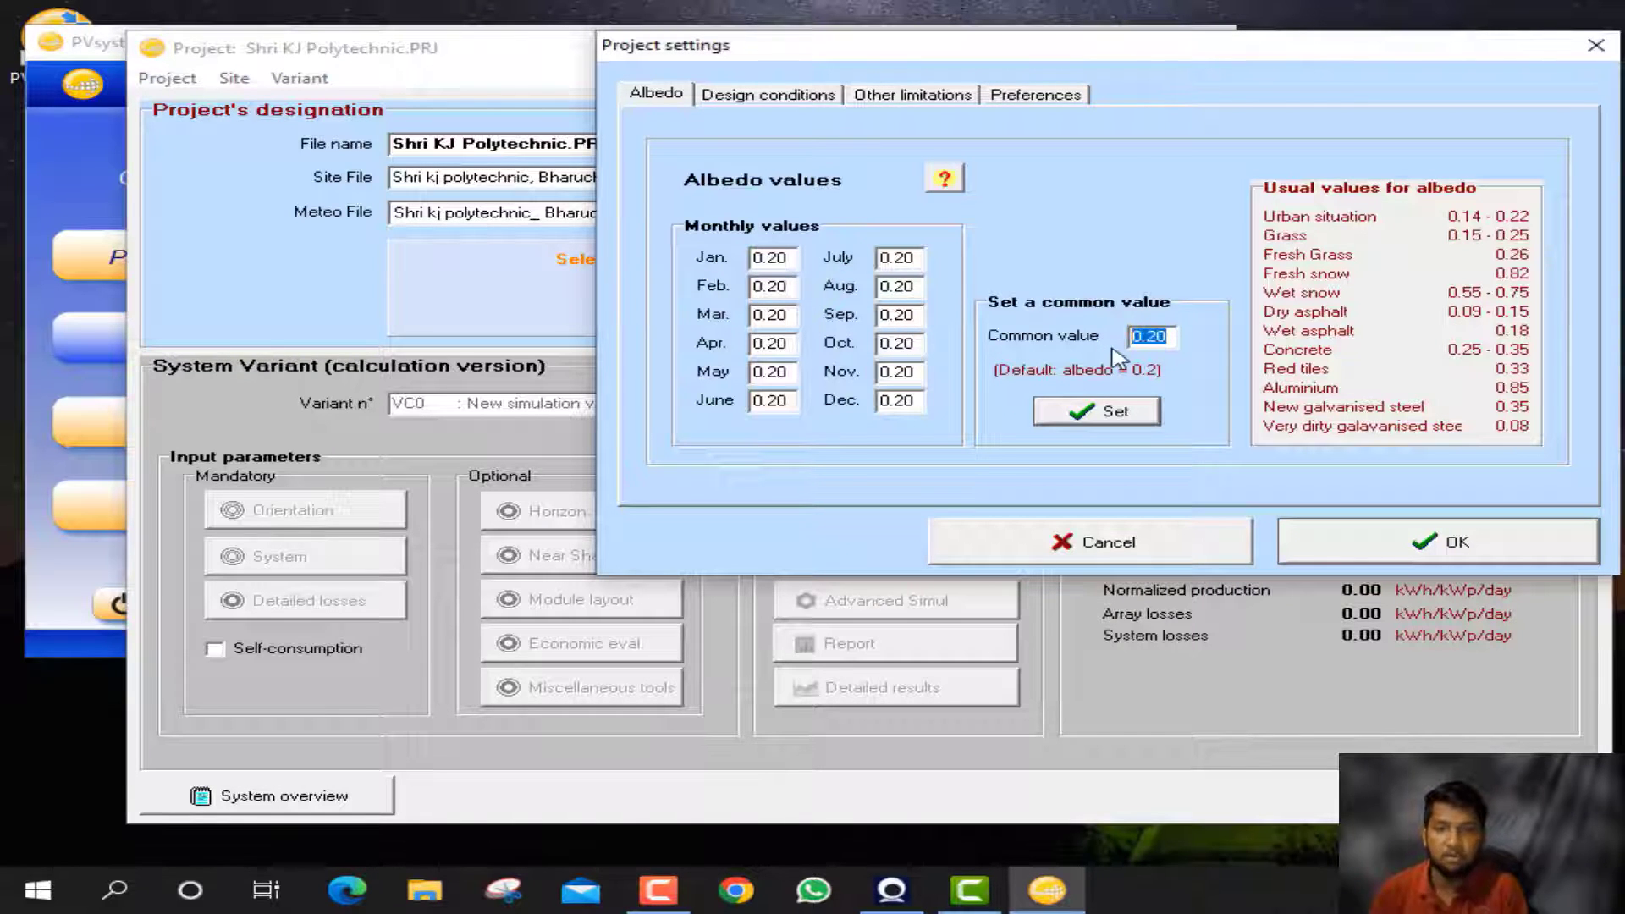
pyautogui.write('0.')
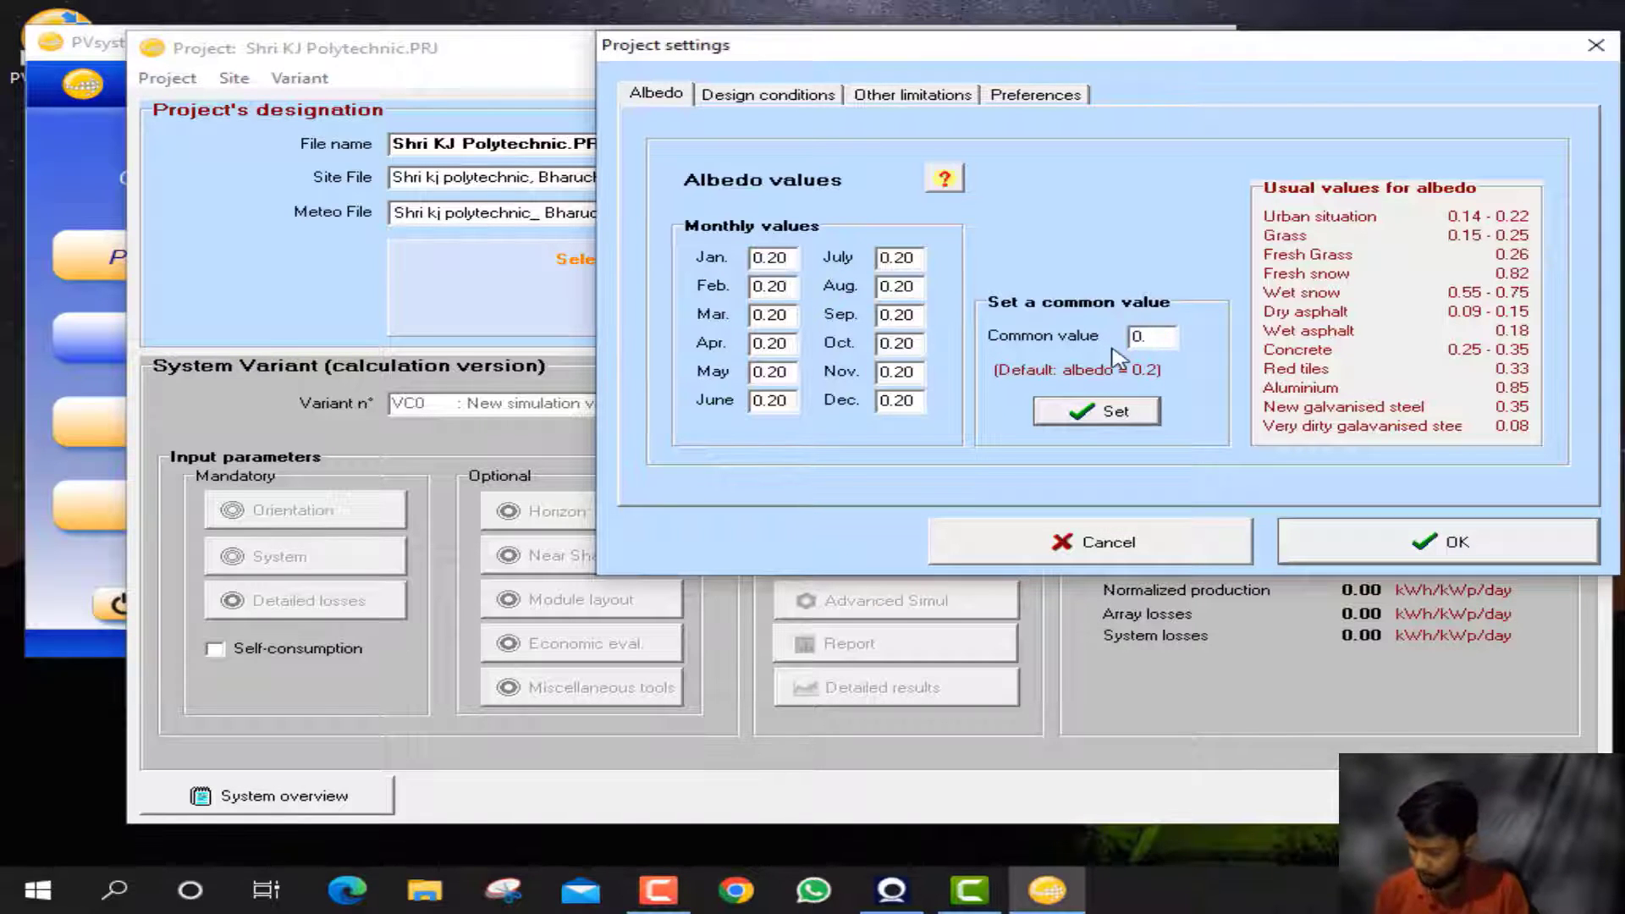
pyautogui.write('3')
pyautogui.click(1134, 413)
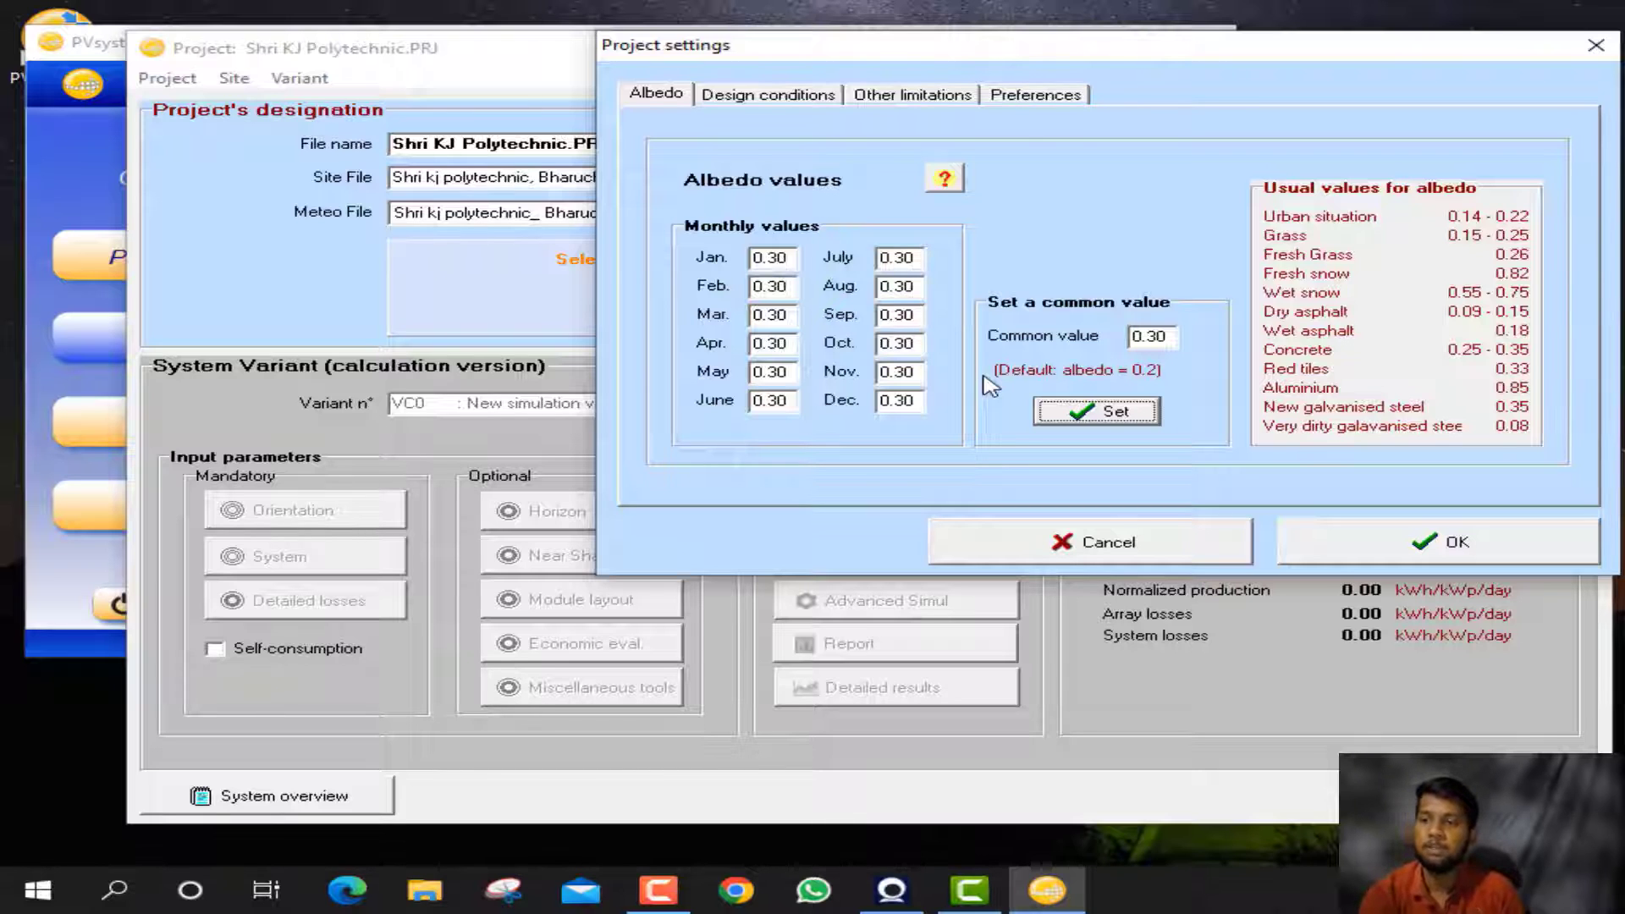
# - Set the design temperatures to 10 °C for the absolute voltage limit, 16 °C winter, 45 °C usual and 58 °C summer operation
pyautogui.click(796, 95)
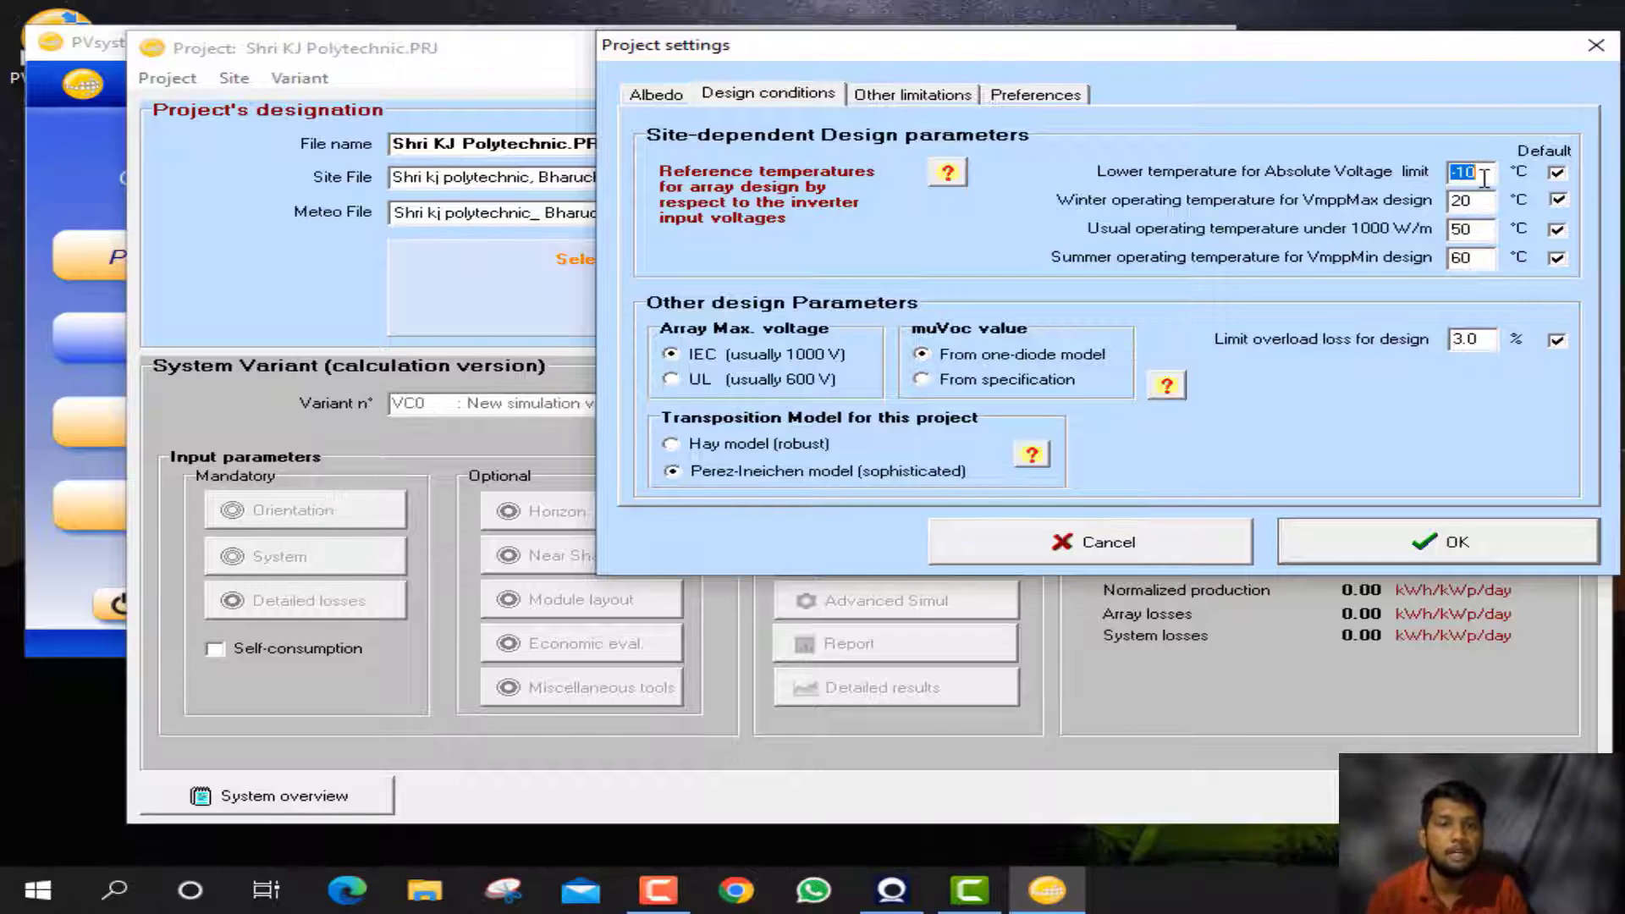
pyautogui.moveTo(1480, 177); pyautogui.dragTo(1442, 192)
pyautogui.write('1')
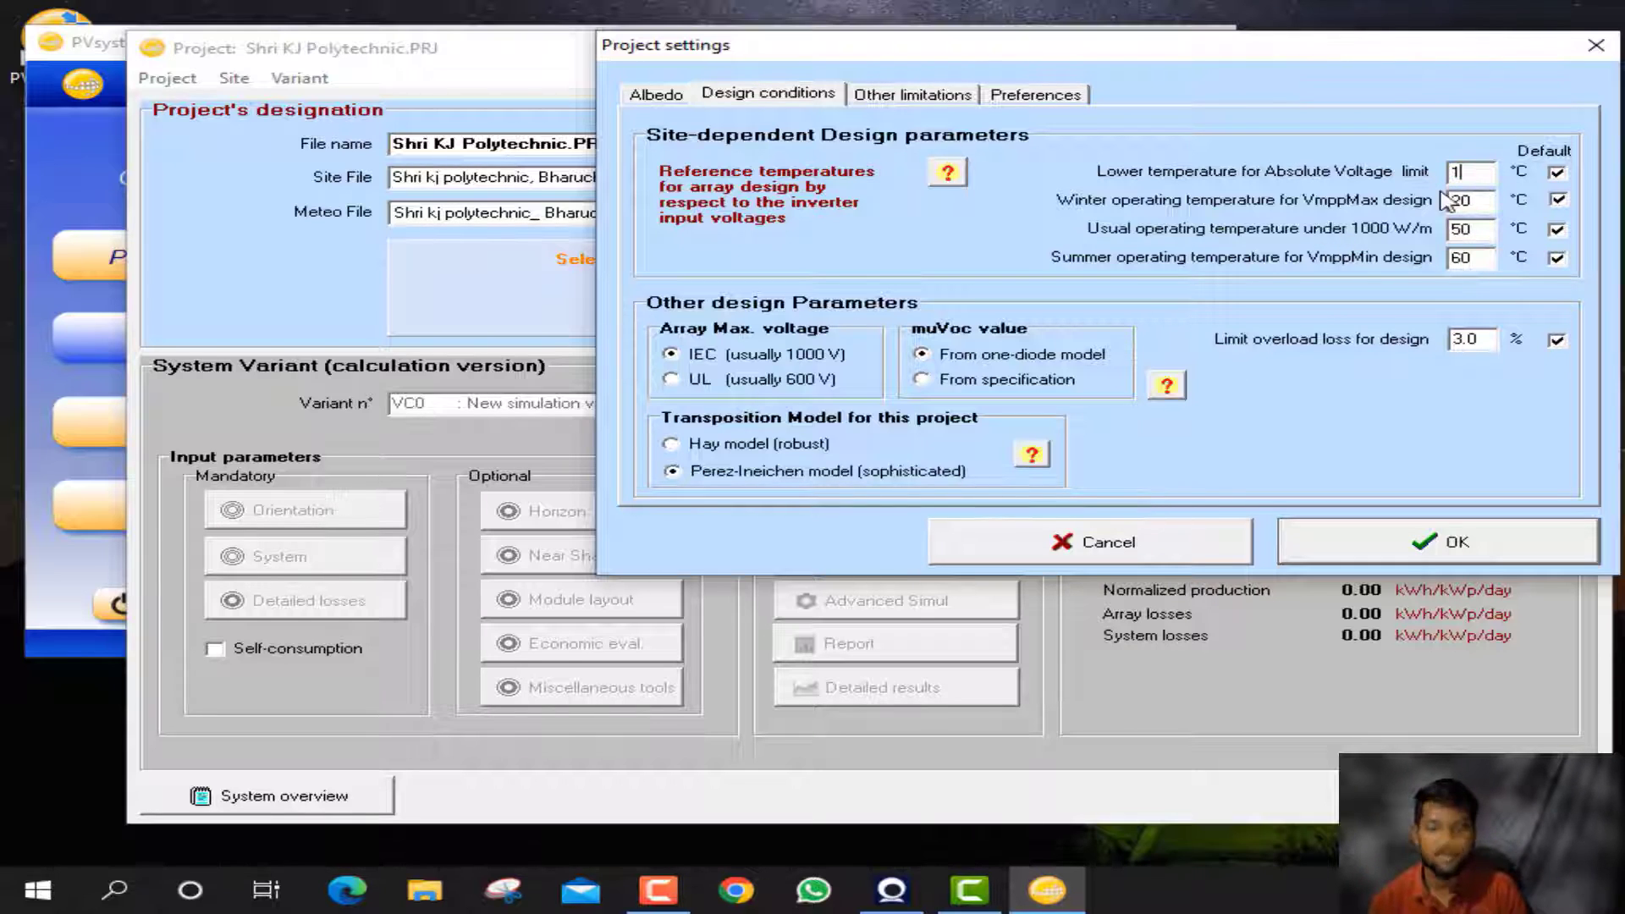
pyautogui.write('0')
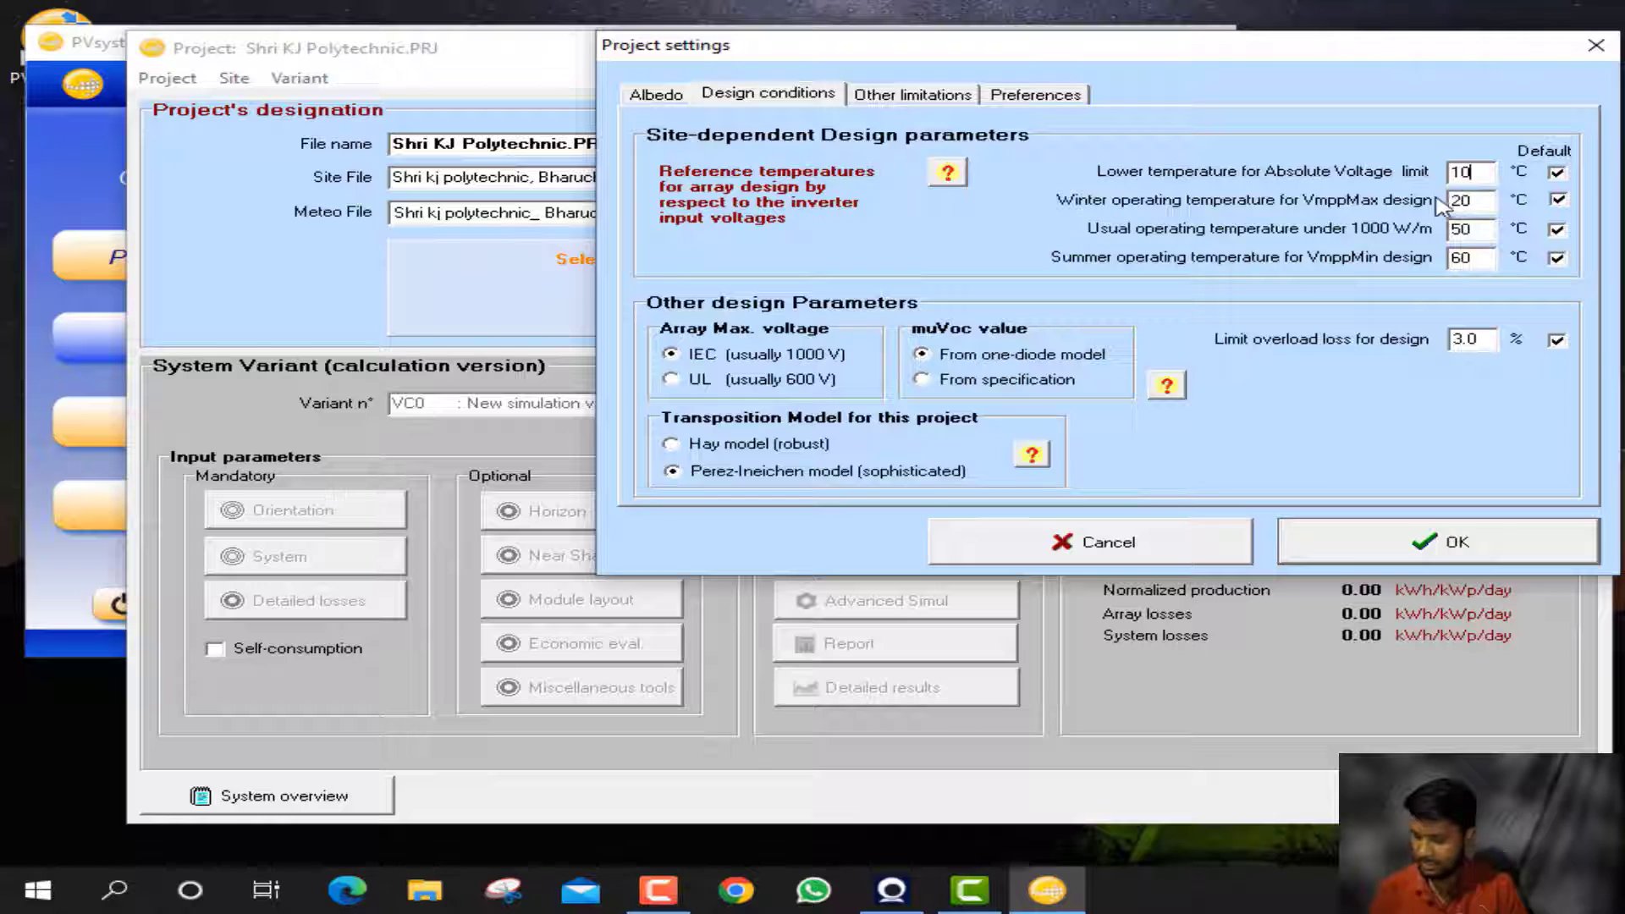
pyautogui.doubleClick(1491, 203)
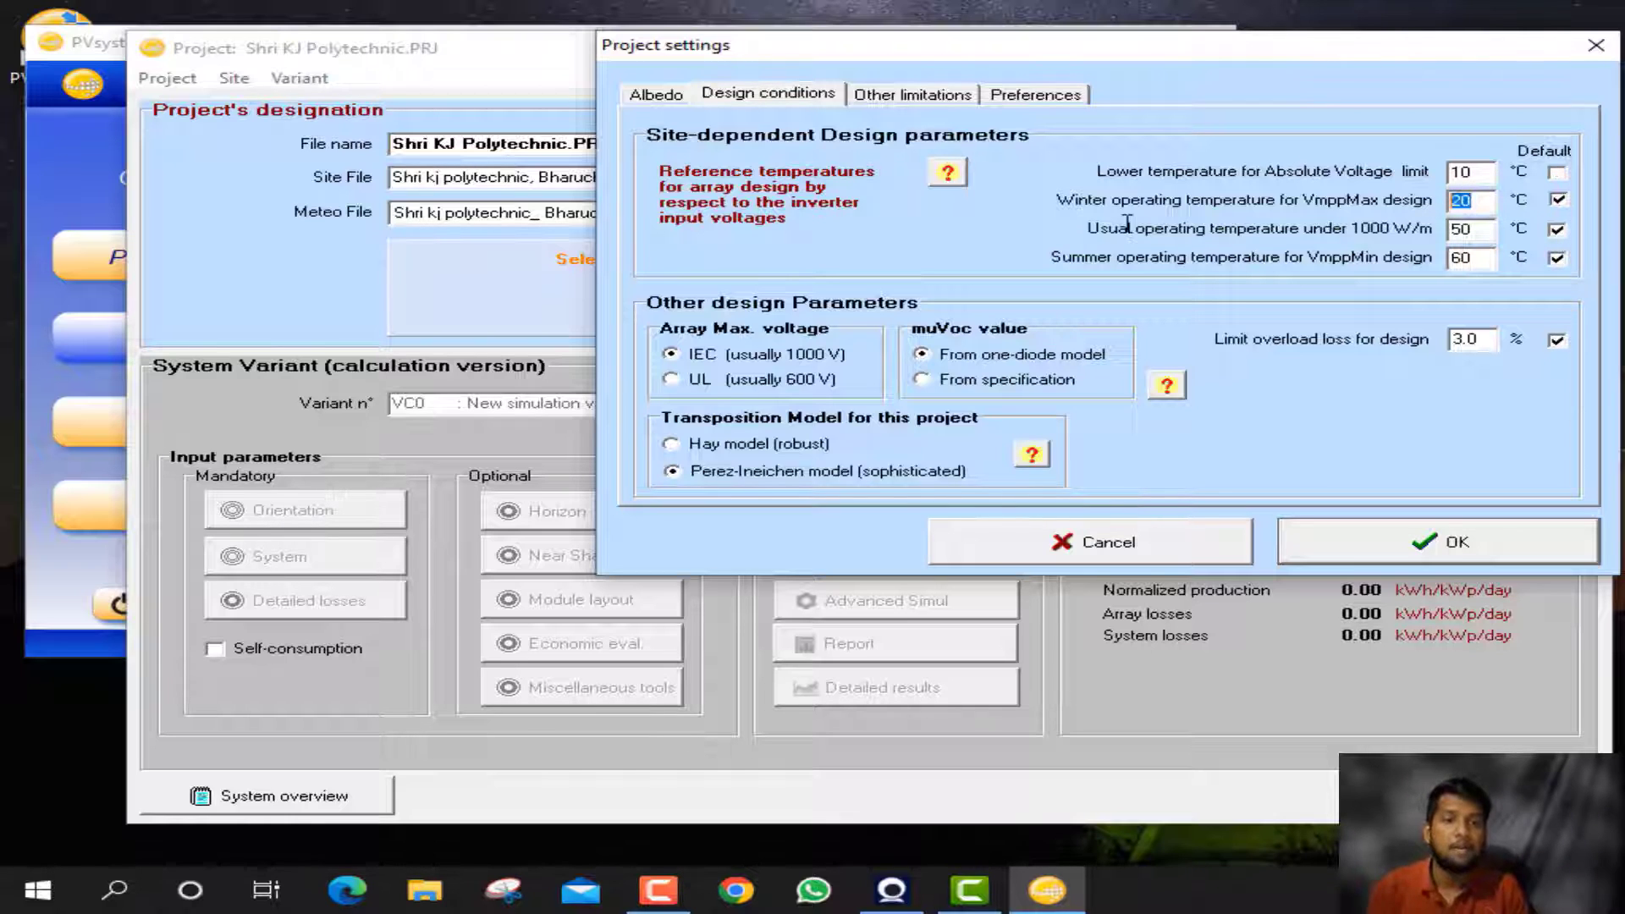
pyautogui.write('16')
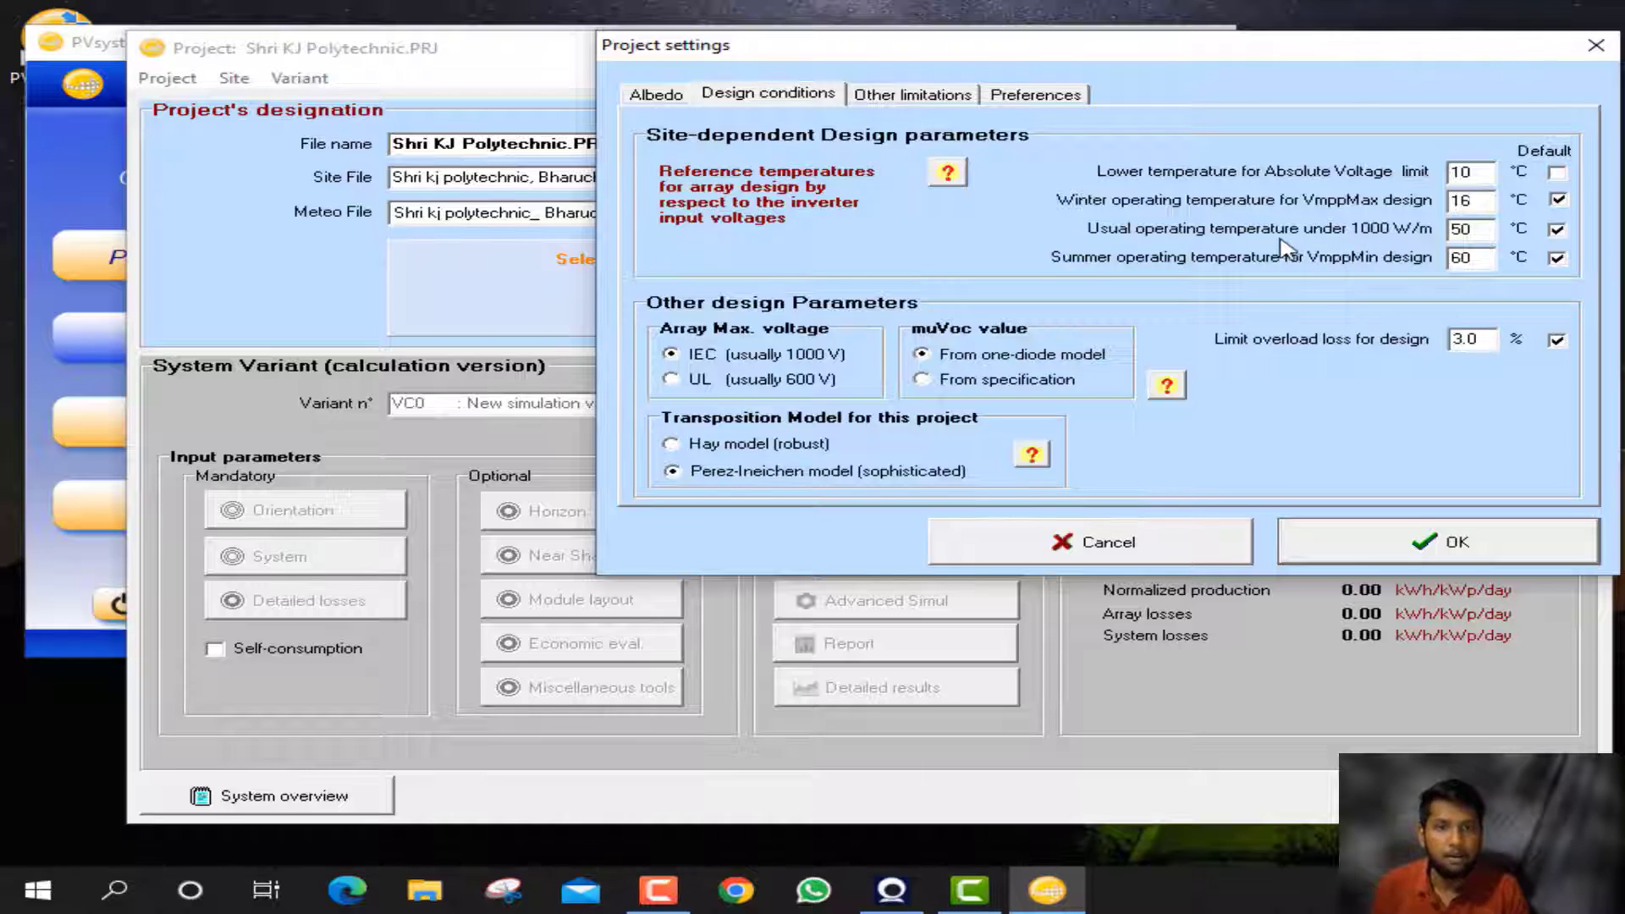
pyautogui.doubleClick(1461, 230)
pyautogui.write('45')
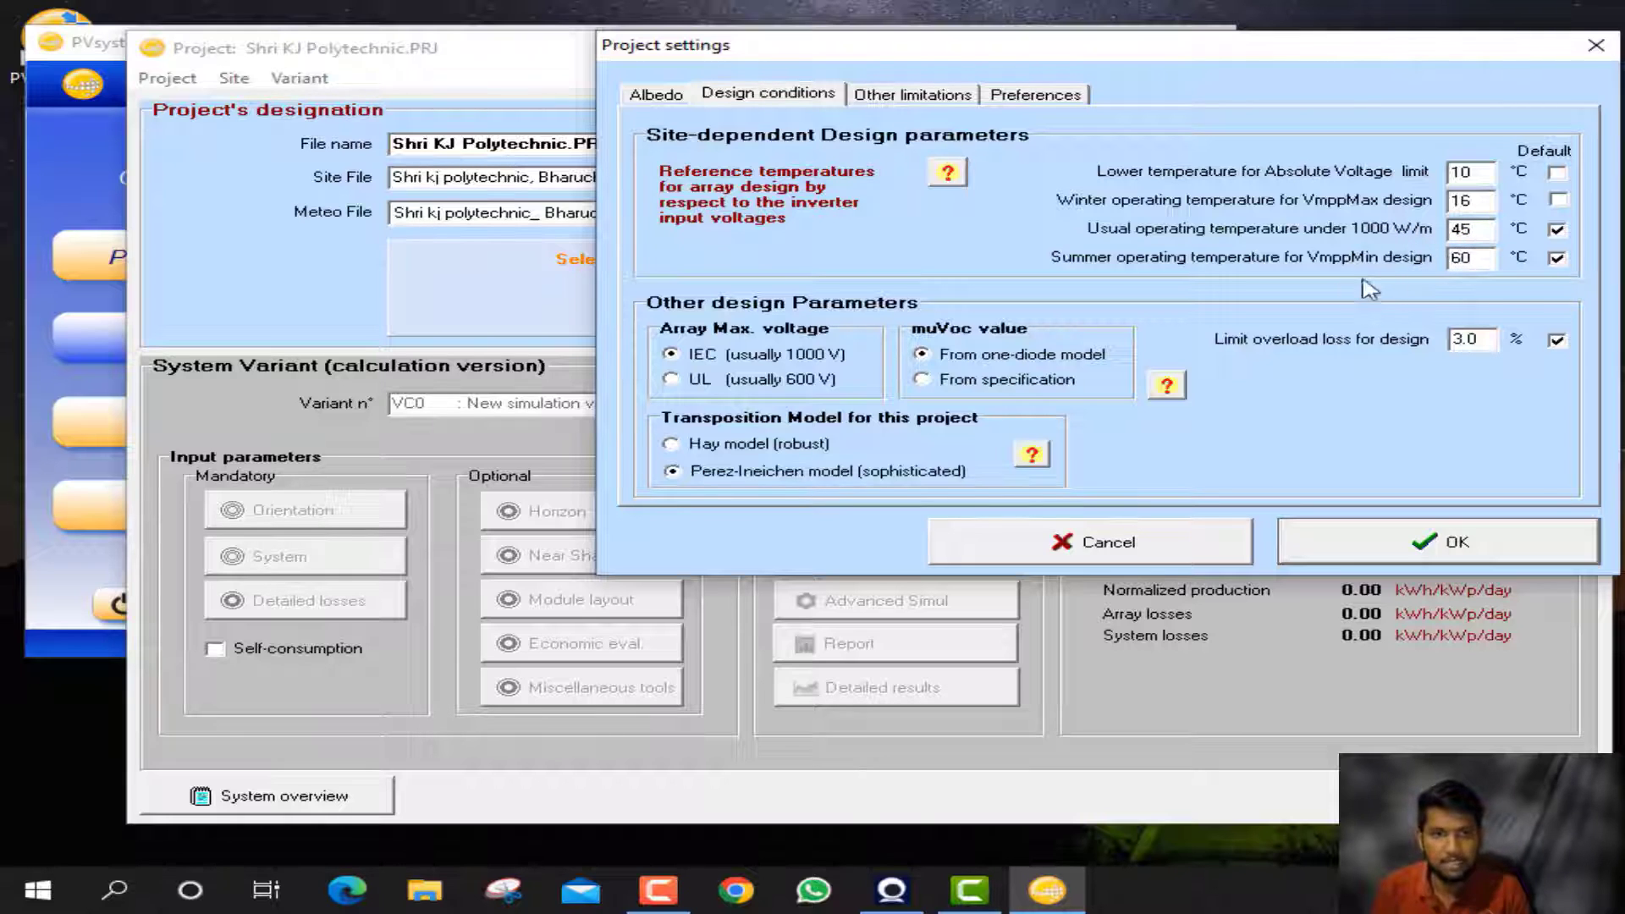
pyautogui.doubleClick(1472, 257)
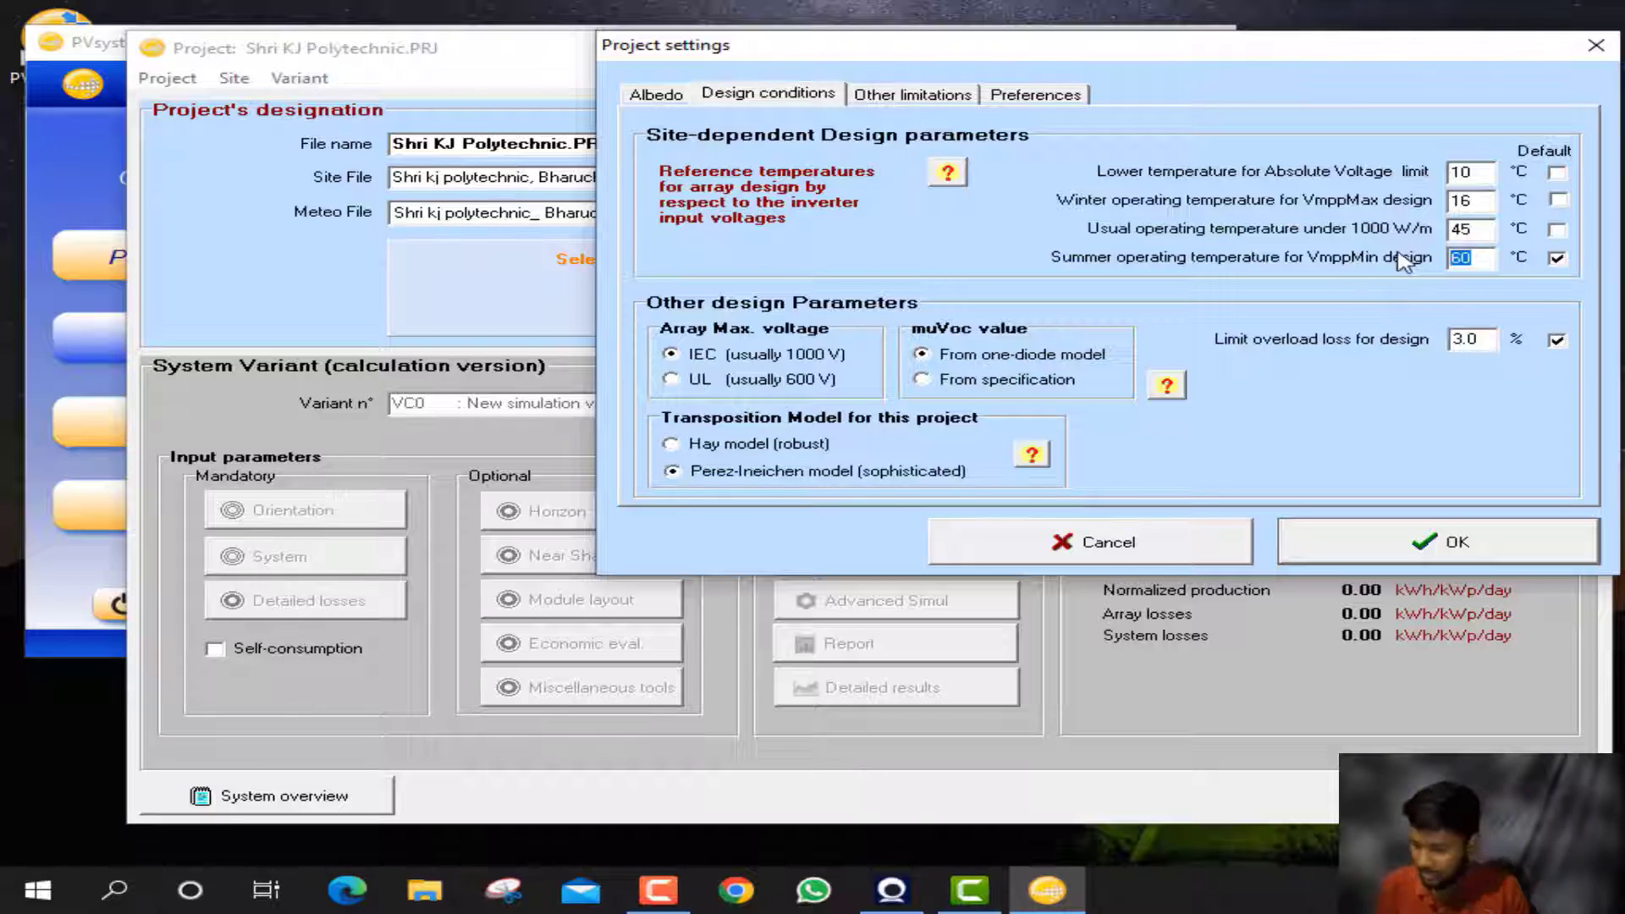
pyautogui.write('58')
pyautogui.click(867, 630)
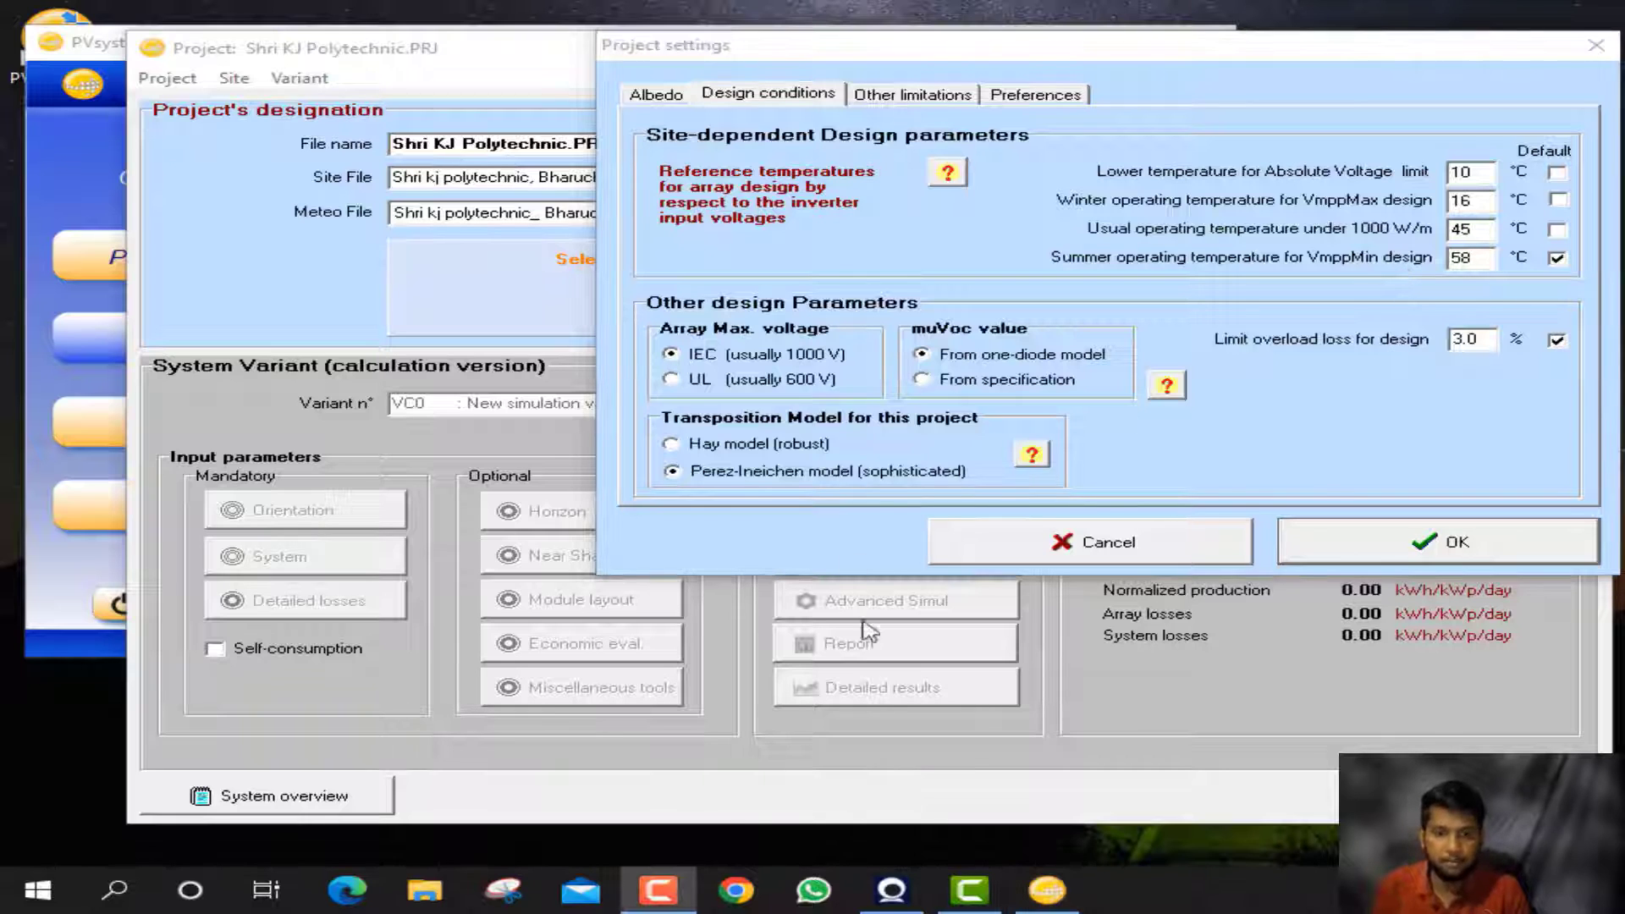
# - Choose the Hay (robust) transposition model and take the muVoc value from specification
pyautogui.click(816, 449)
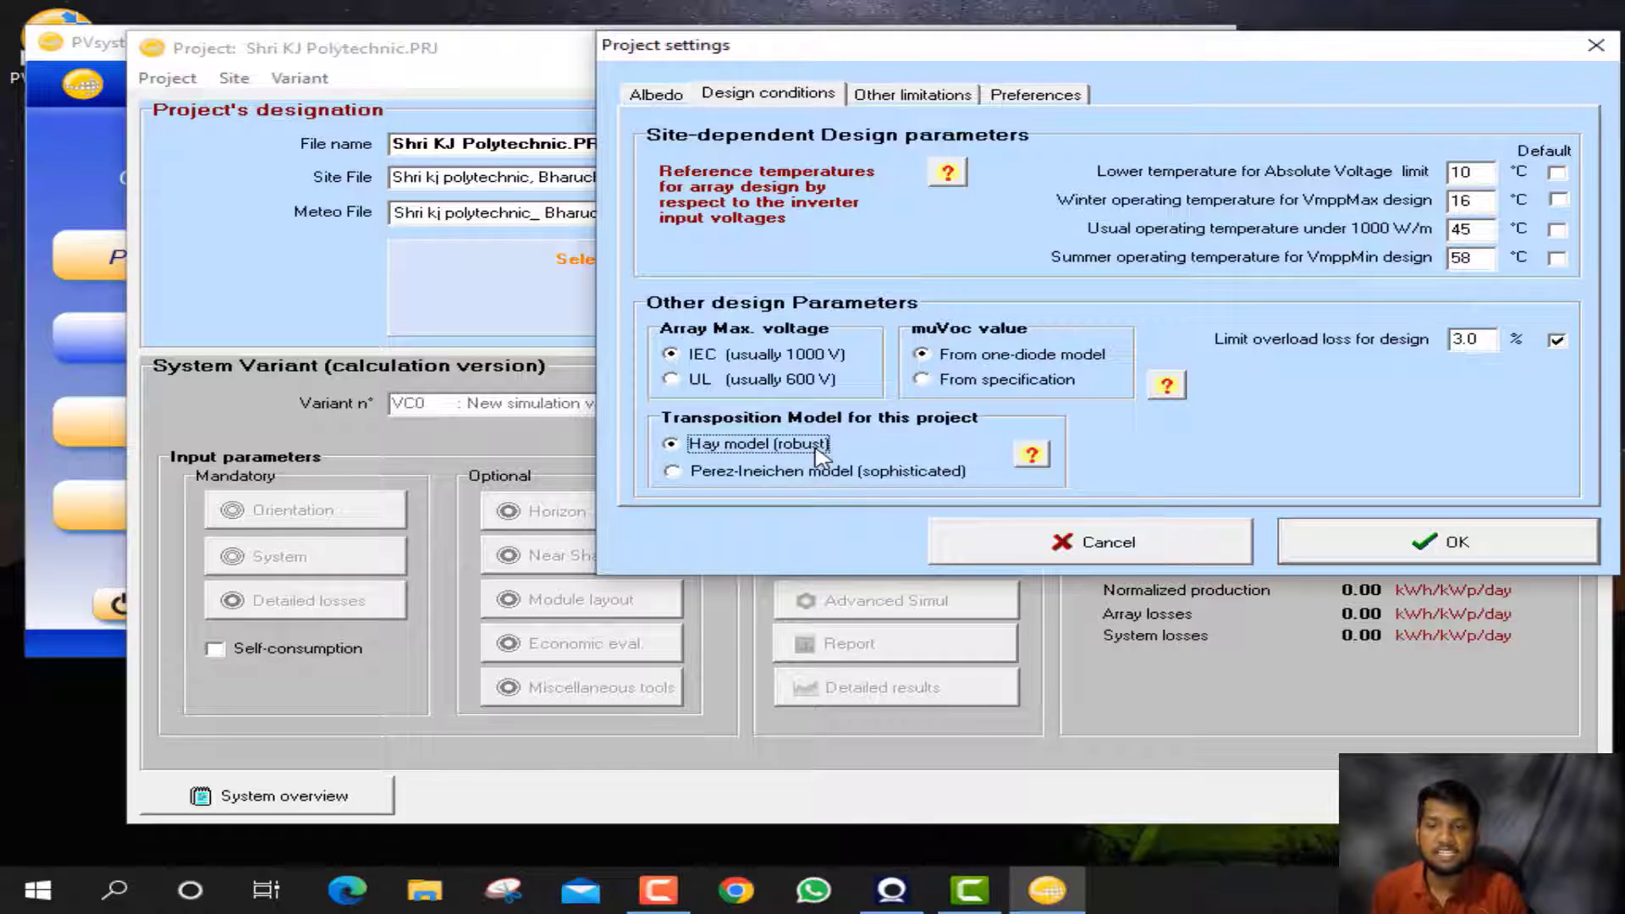
pyautogui.click(942, 387)
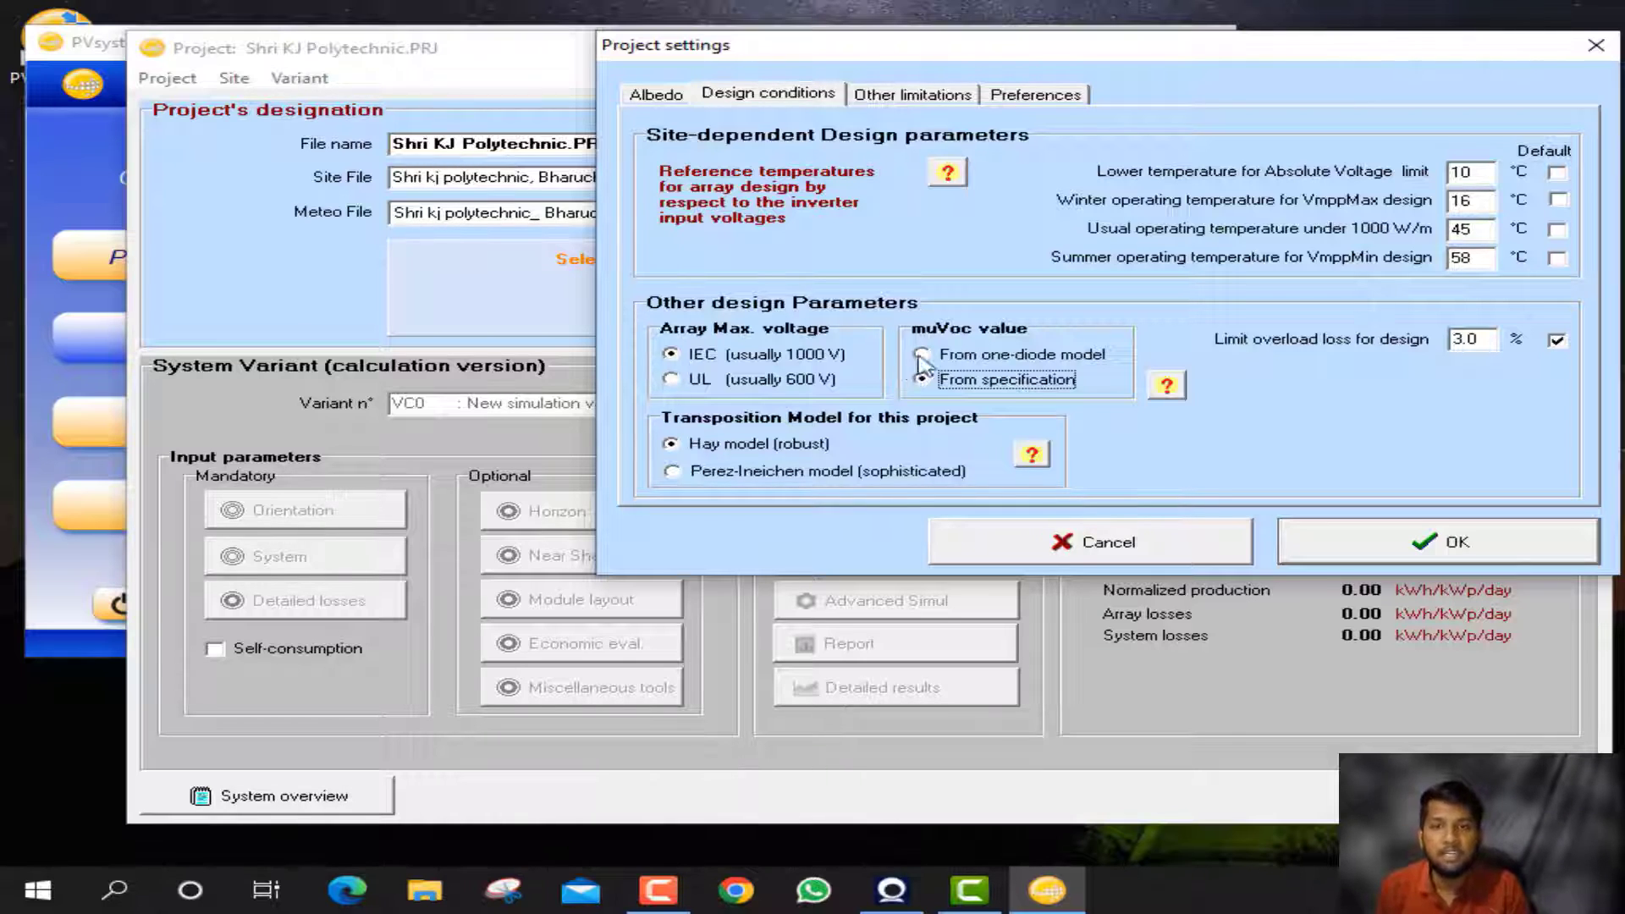
# - Review the project's shading representation limits and the default maximum search area for meteo data
pyautogui.click(956, 100)
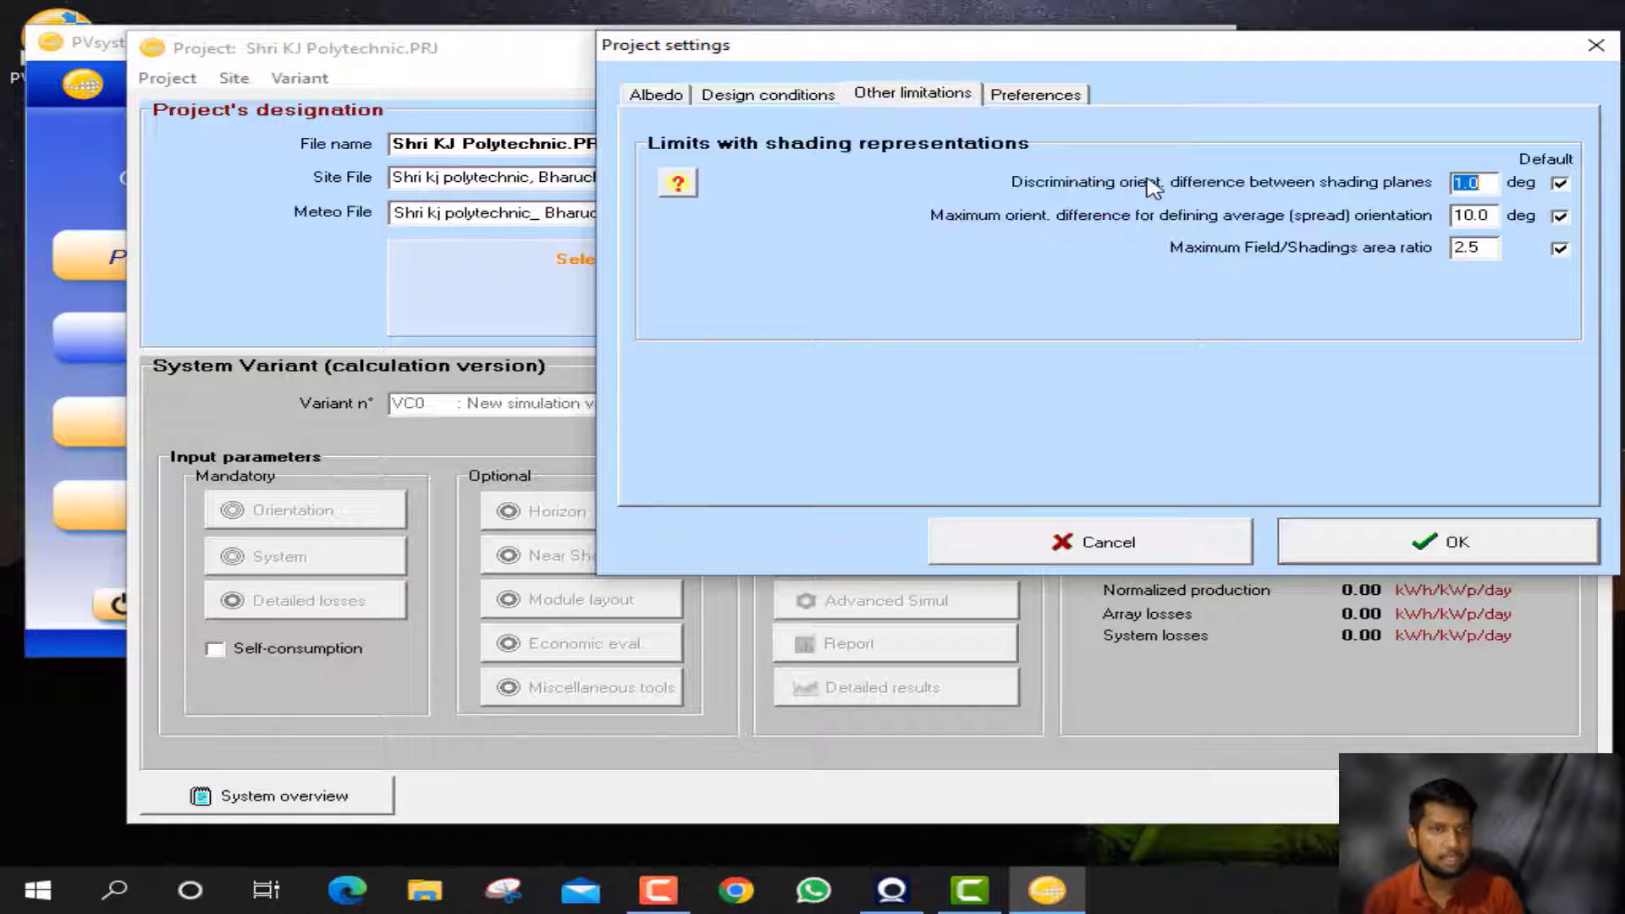
pyautogui.click(1058, 112)
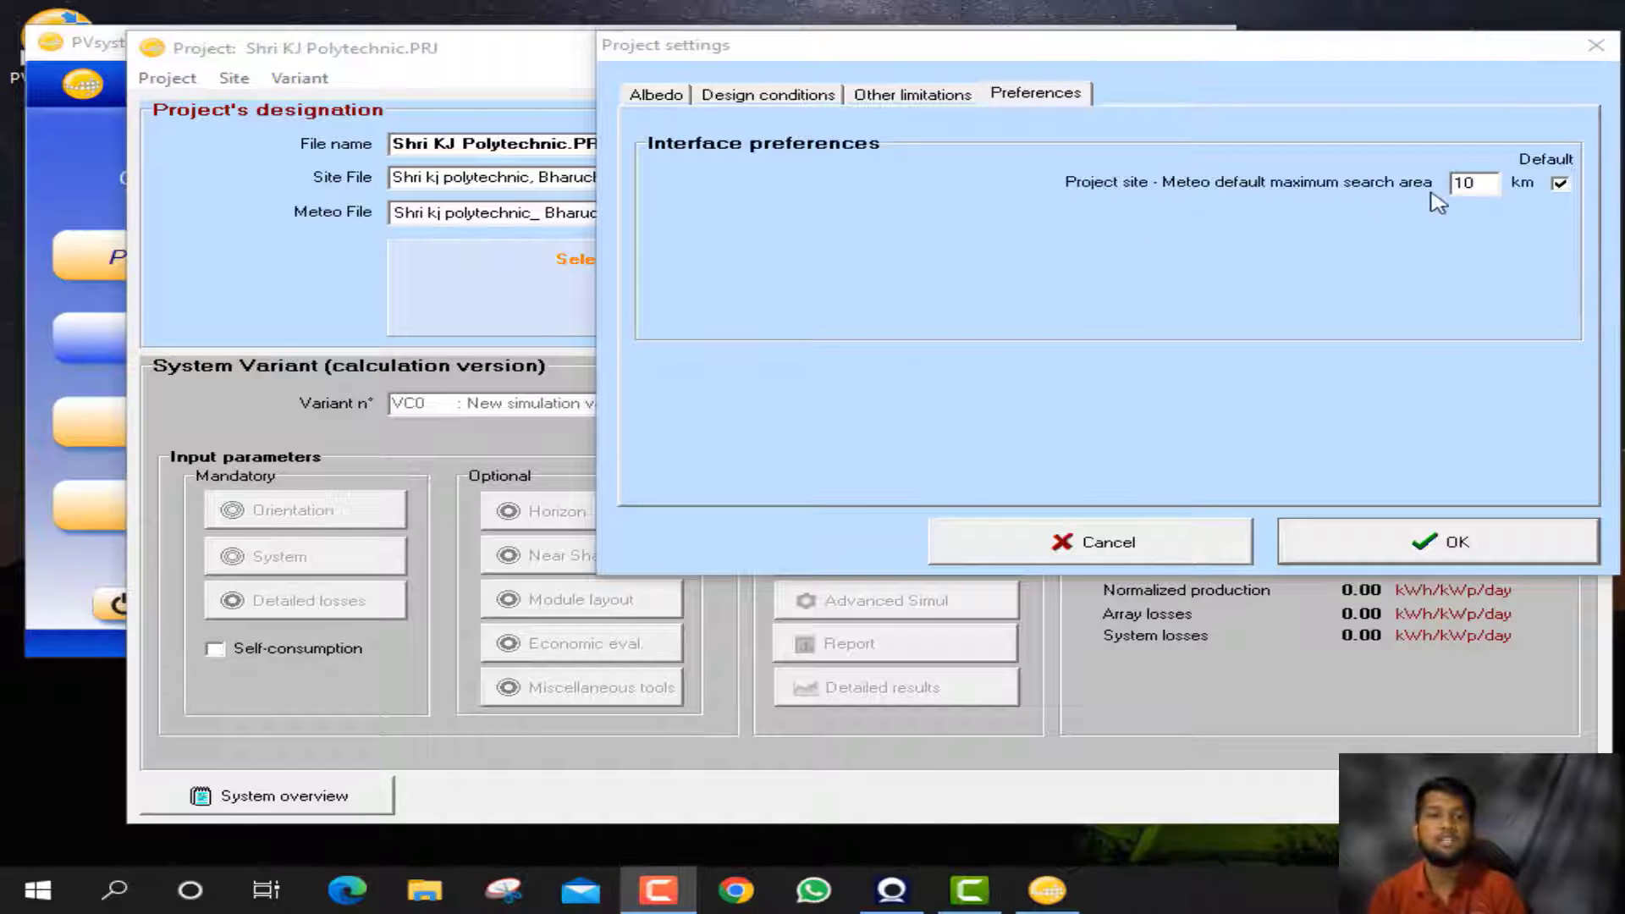
# - Set the project site's default maximum meteo search area to 5 km and accept the project settings
pyautogui.click(1483, 190)
pyautogui.moveTo(1482, 190); pyautogui.dragTo(1347, 213)
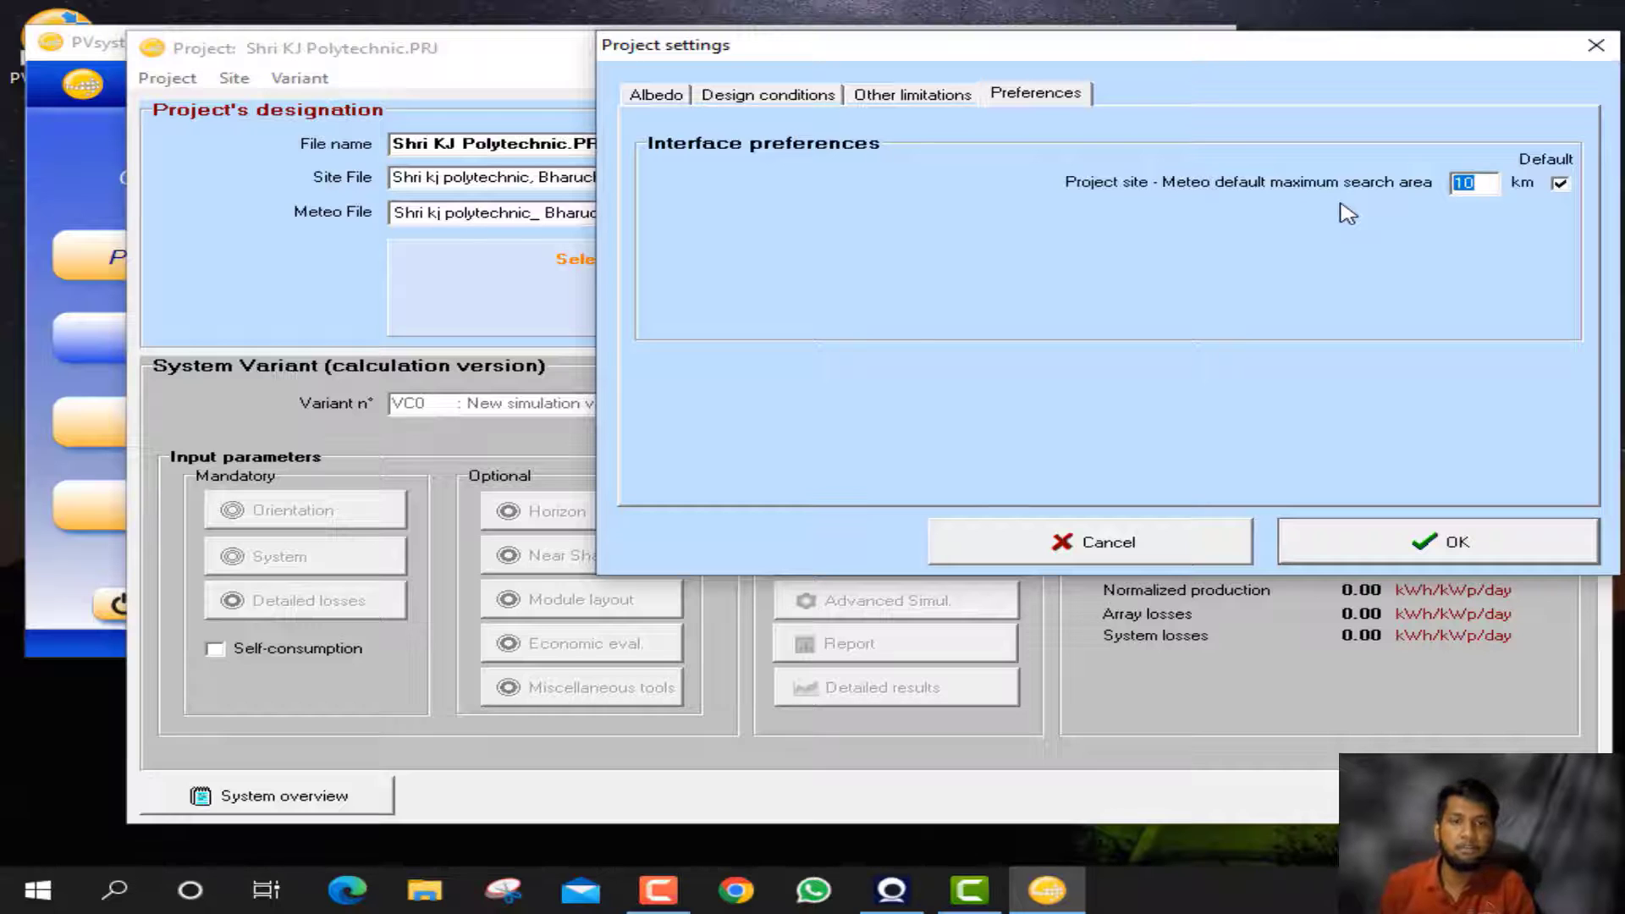
pyautogui.write('5')
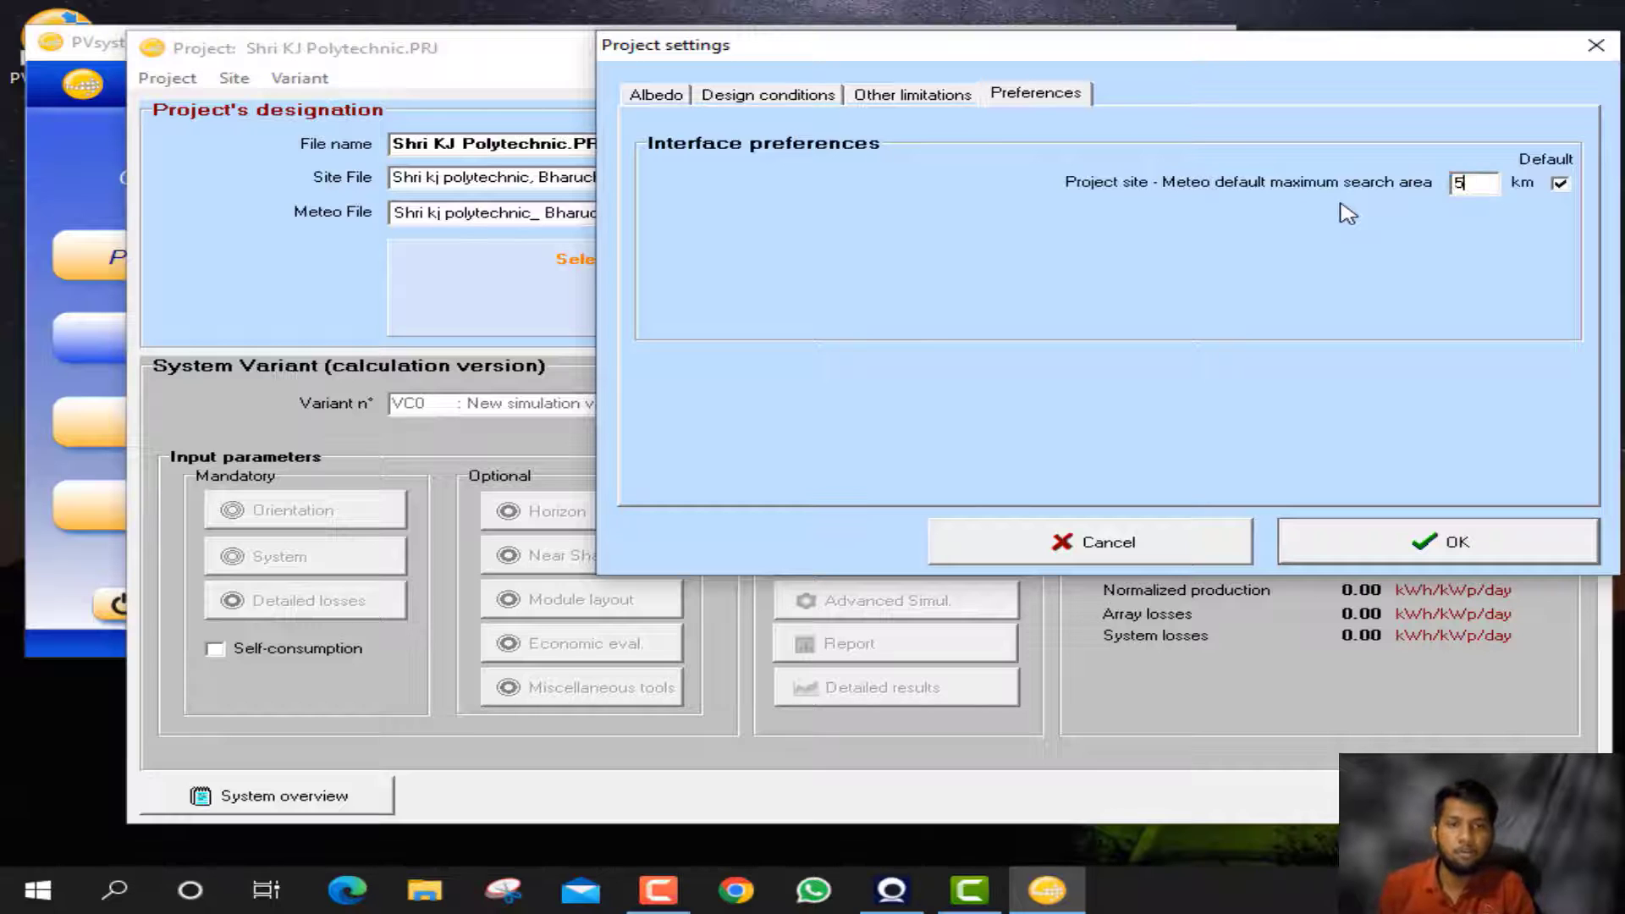
pyautogui.click(1425, 546)
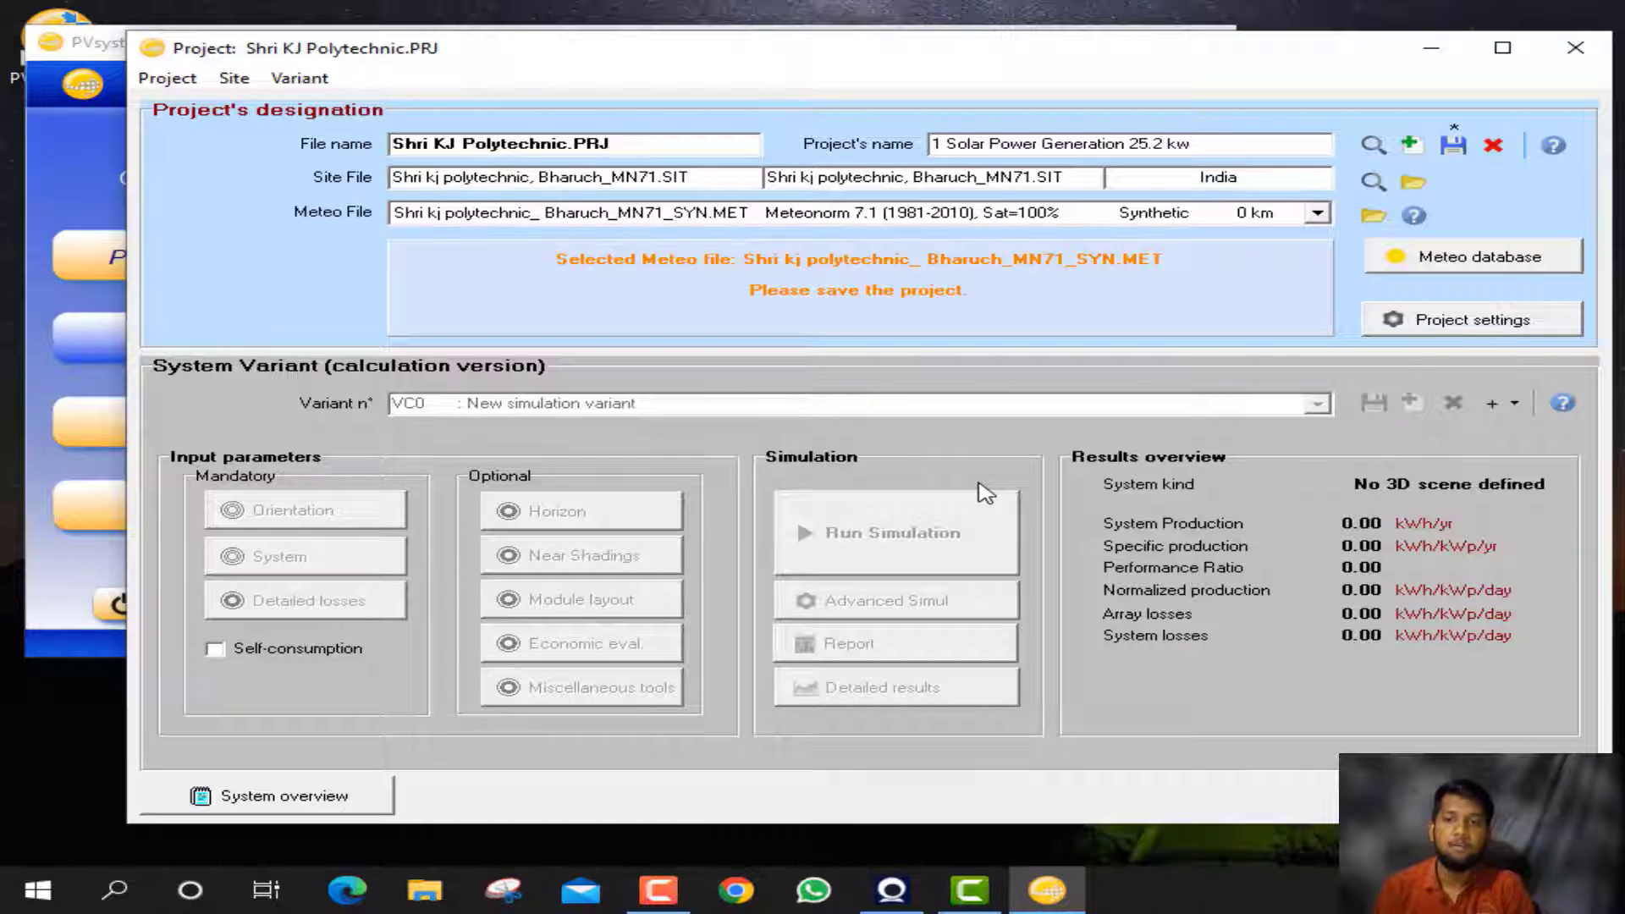
# - Save the project as Shri KJ Polytechnic, overwriting the existing file, and save it again to store the modifications
pyautogui.click(1452, 146)
pyautogui.click(1469, 419)
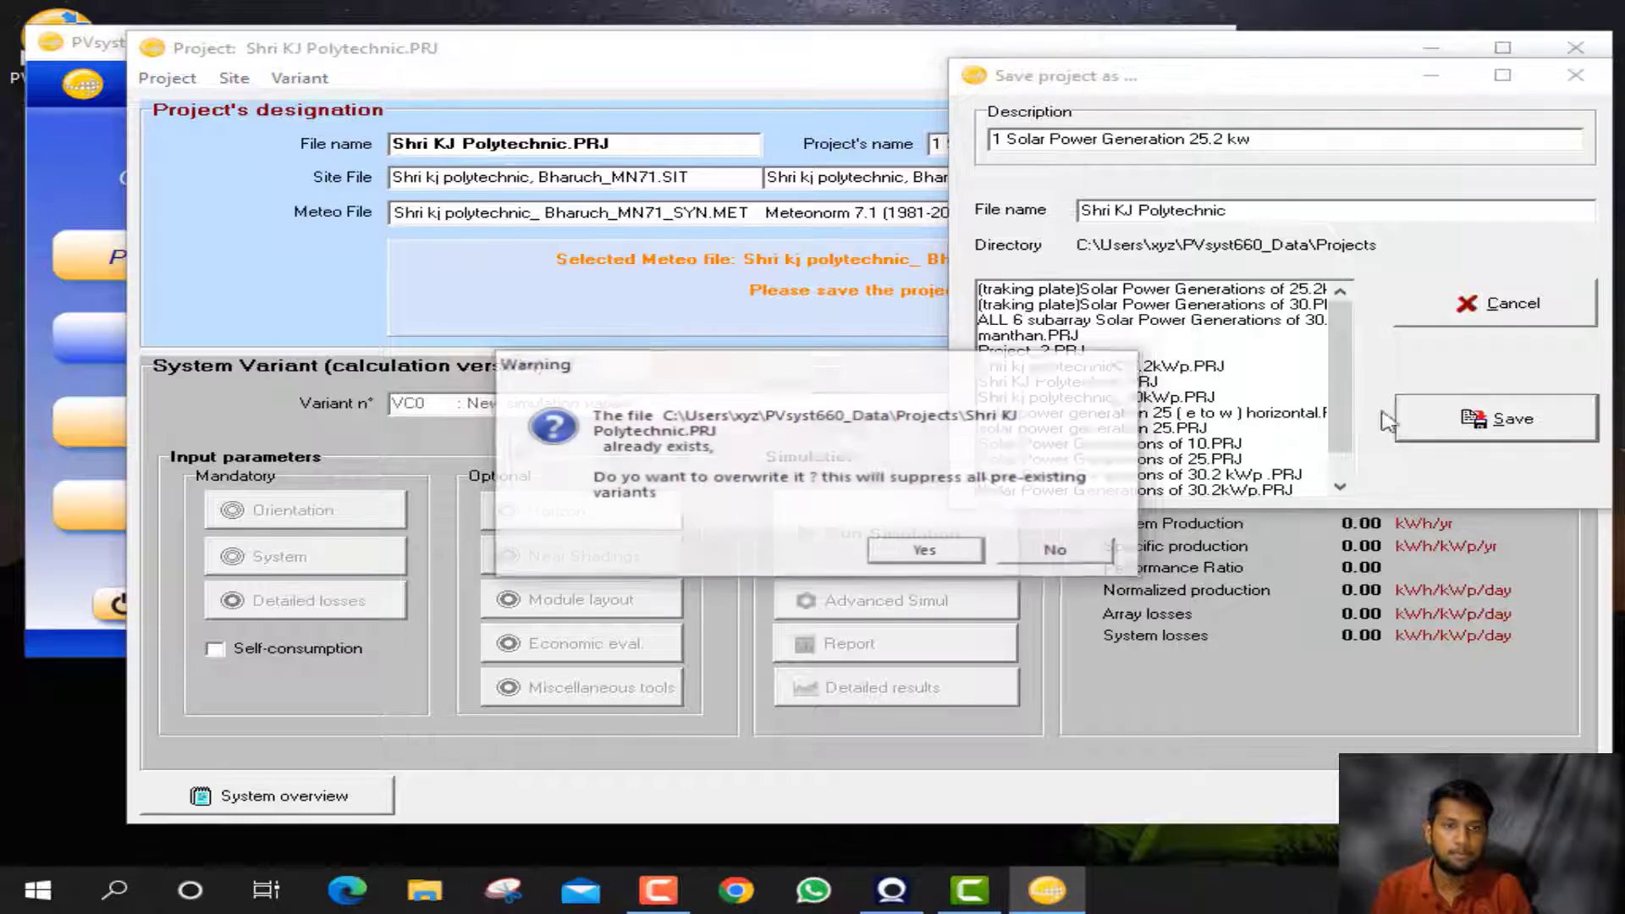
pyautogui.click(924, 550)
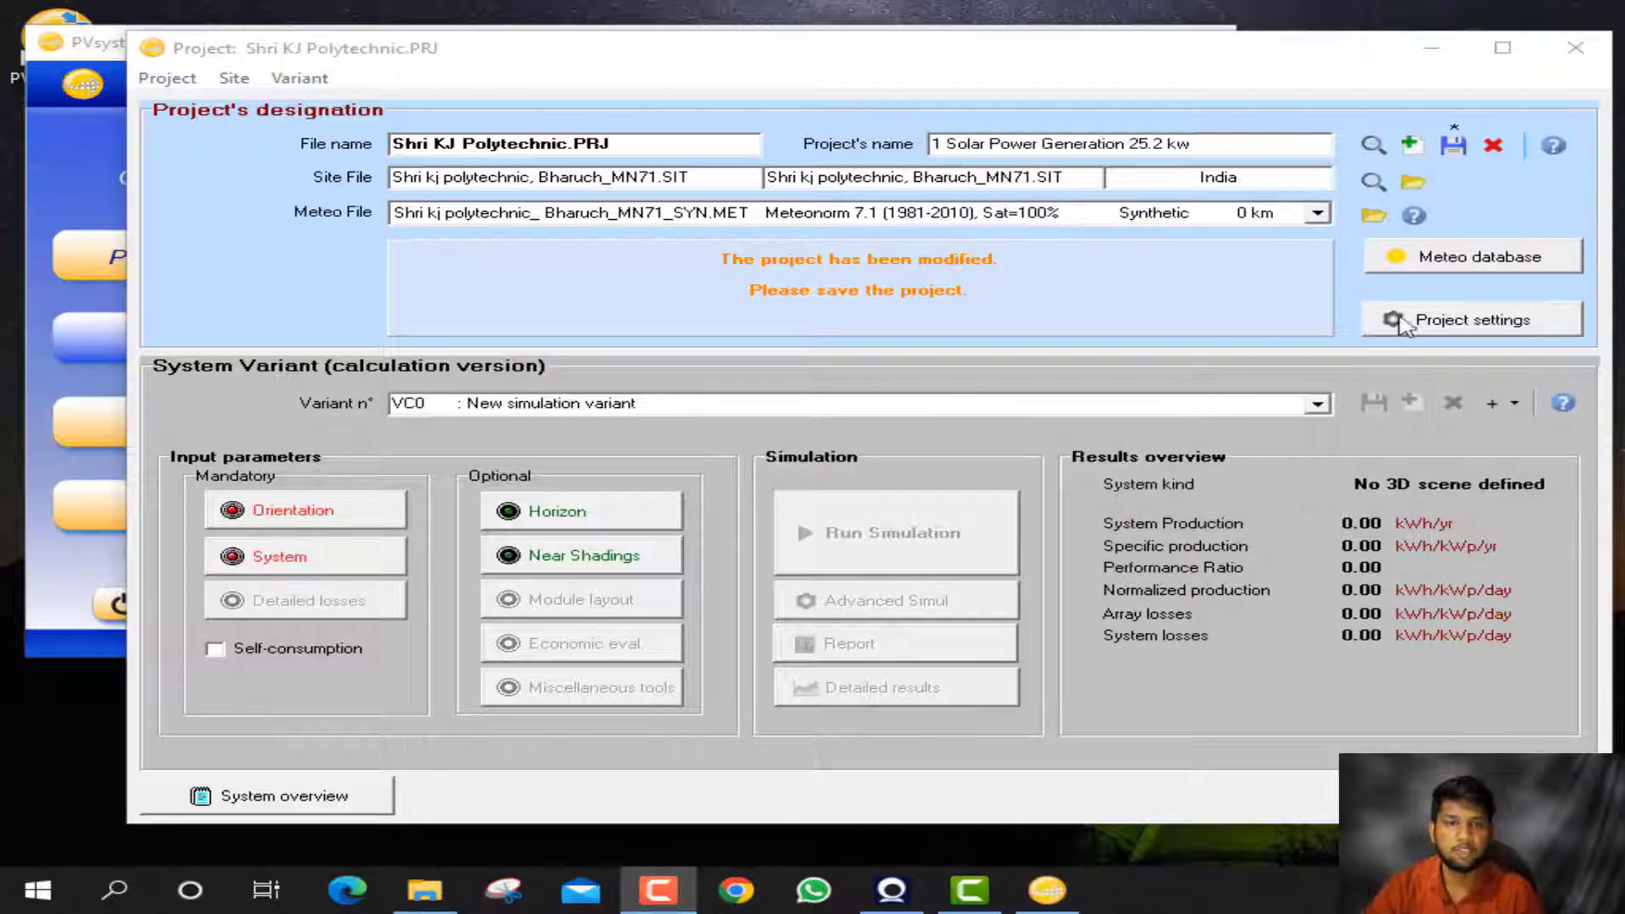
pyautogui.click(1453, 146)
pyautogui.click(1561, 421)
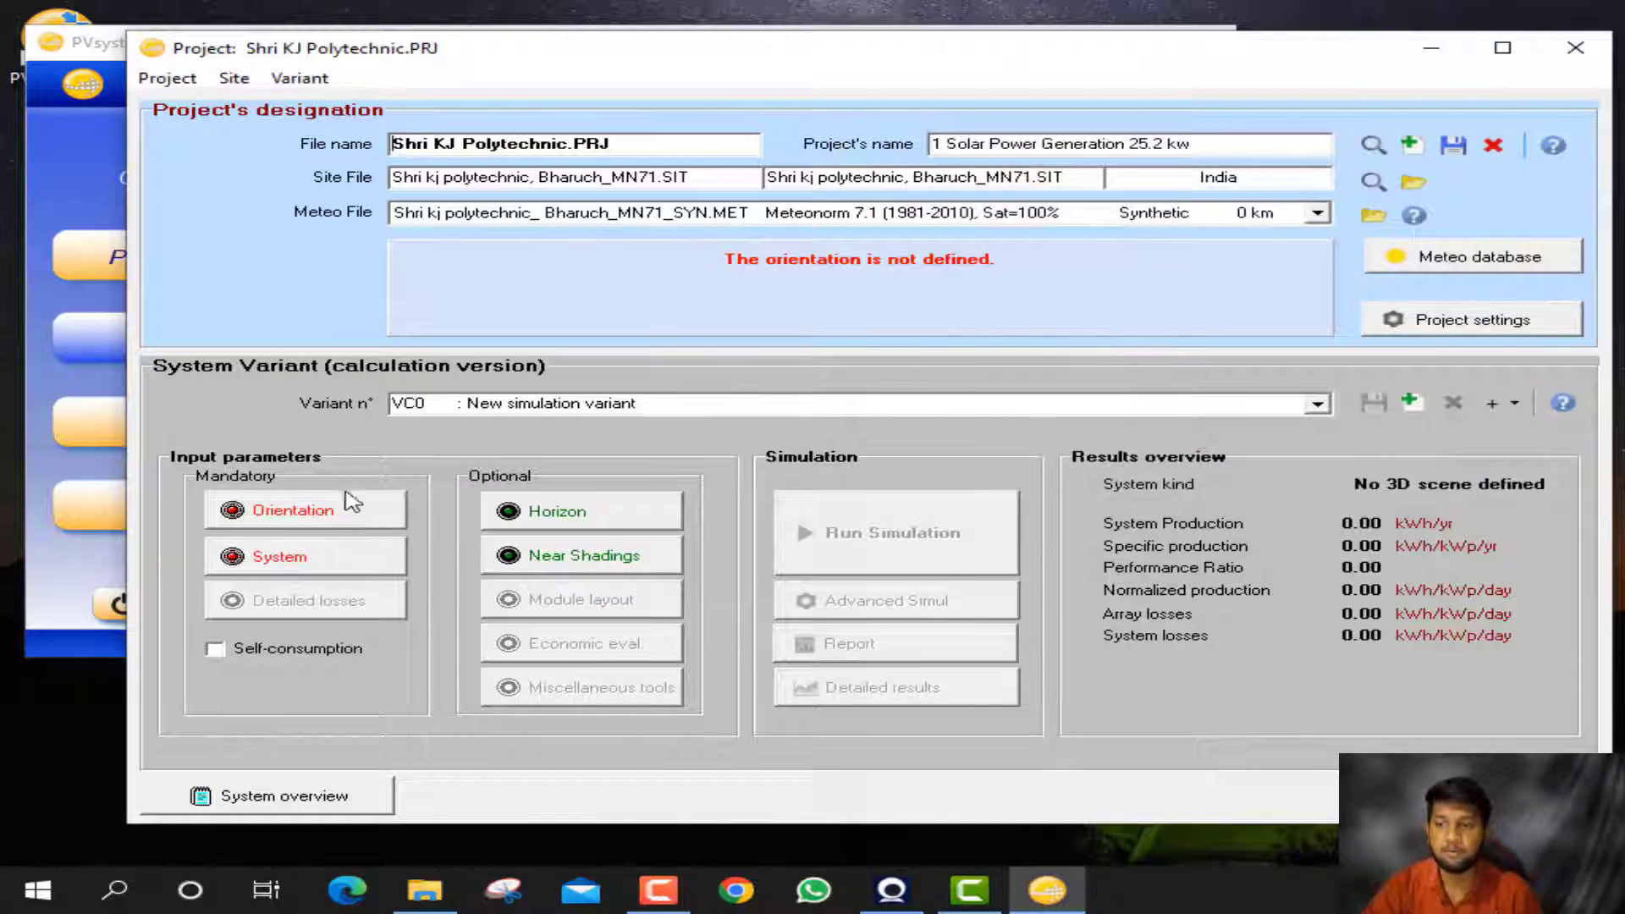
# - Define the variant's orientation as a fixed tilted plane with a 26° tilt and 0° azimuth
pyautogui.click(330, 520)
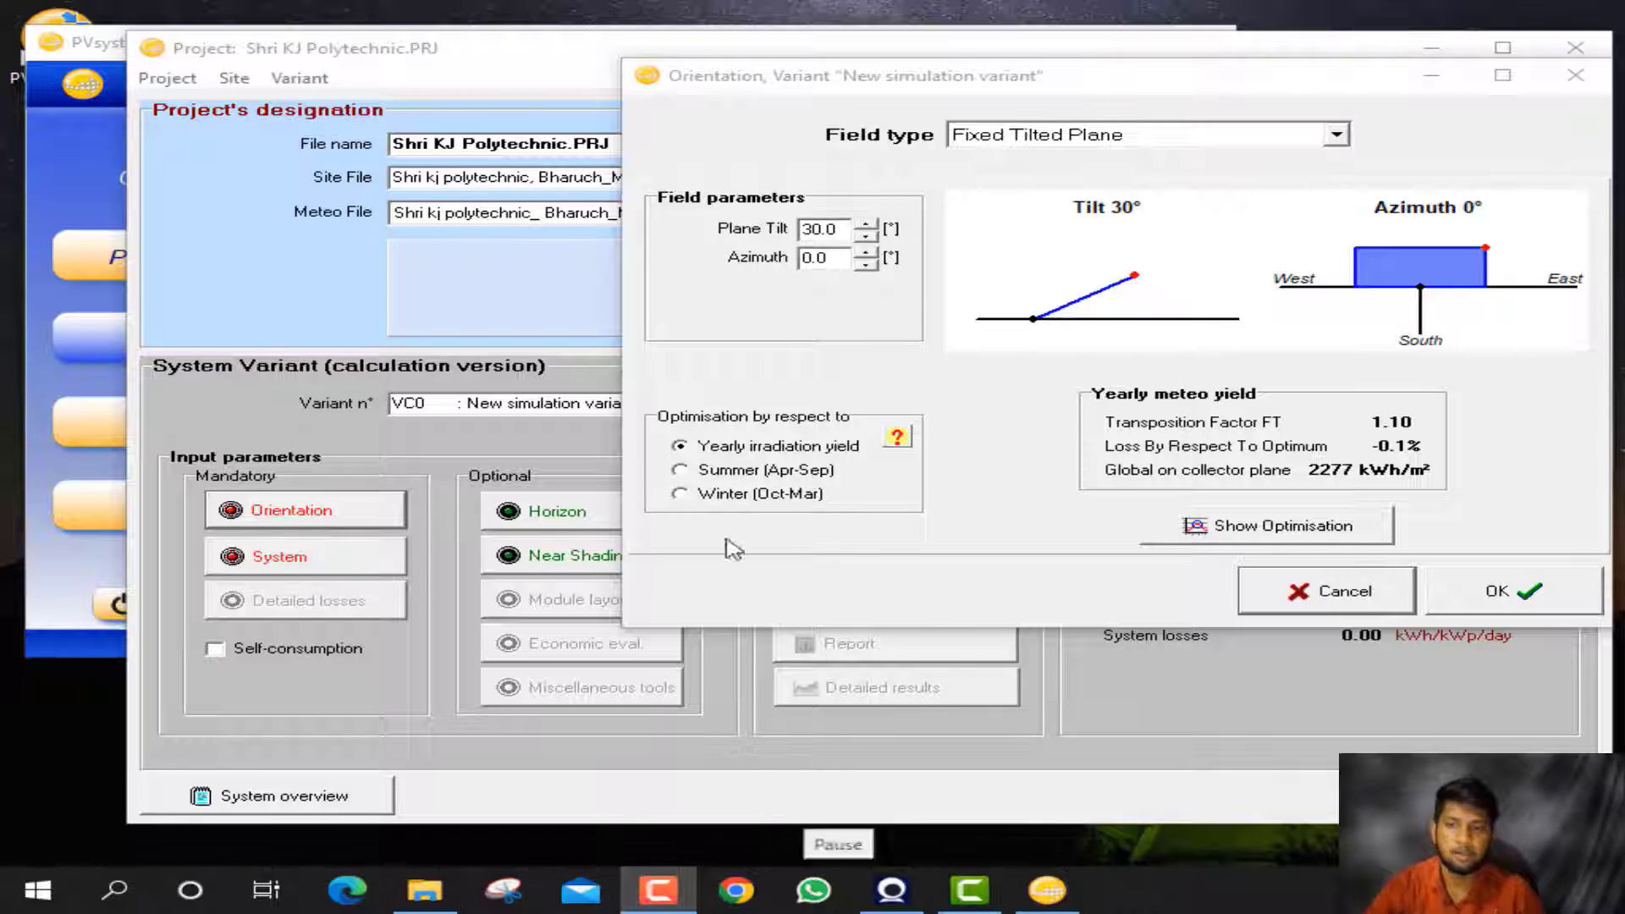
pyautogui.click(655, 235)
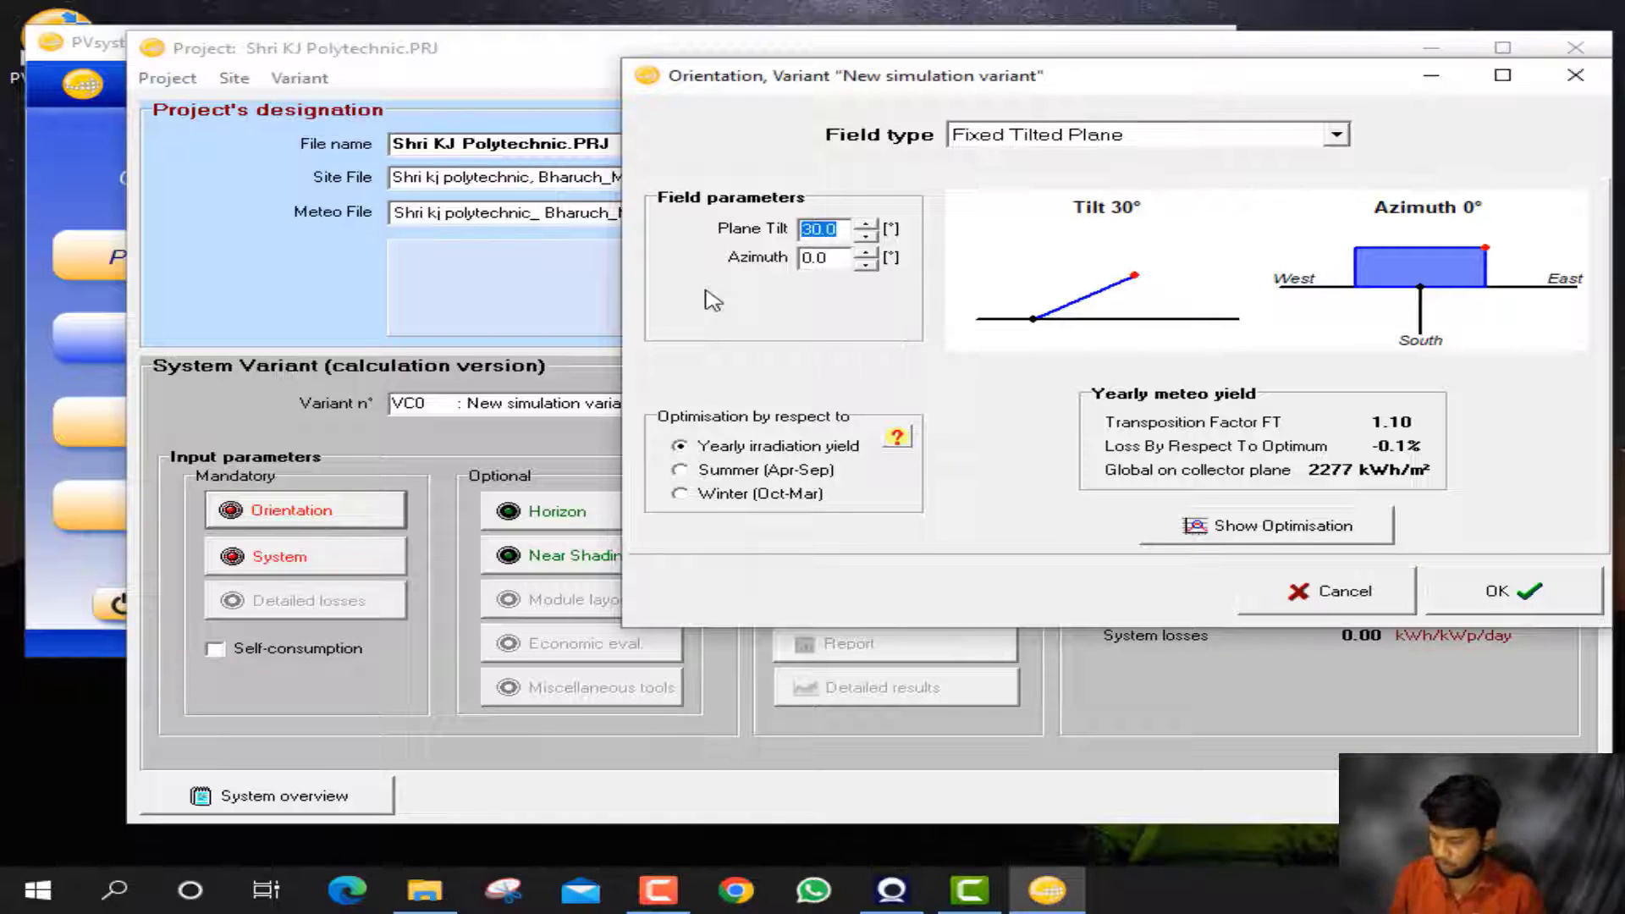
pyautogui.write('26')
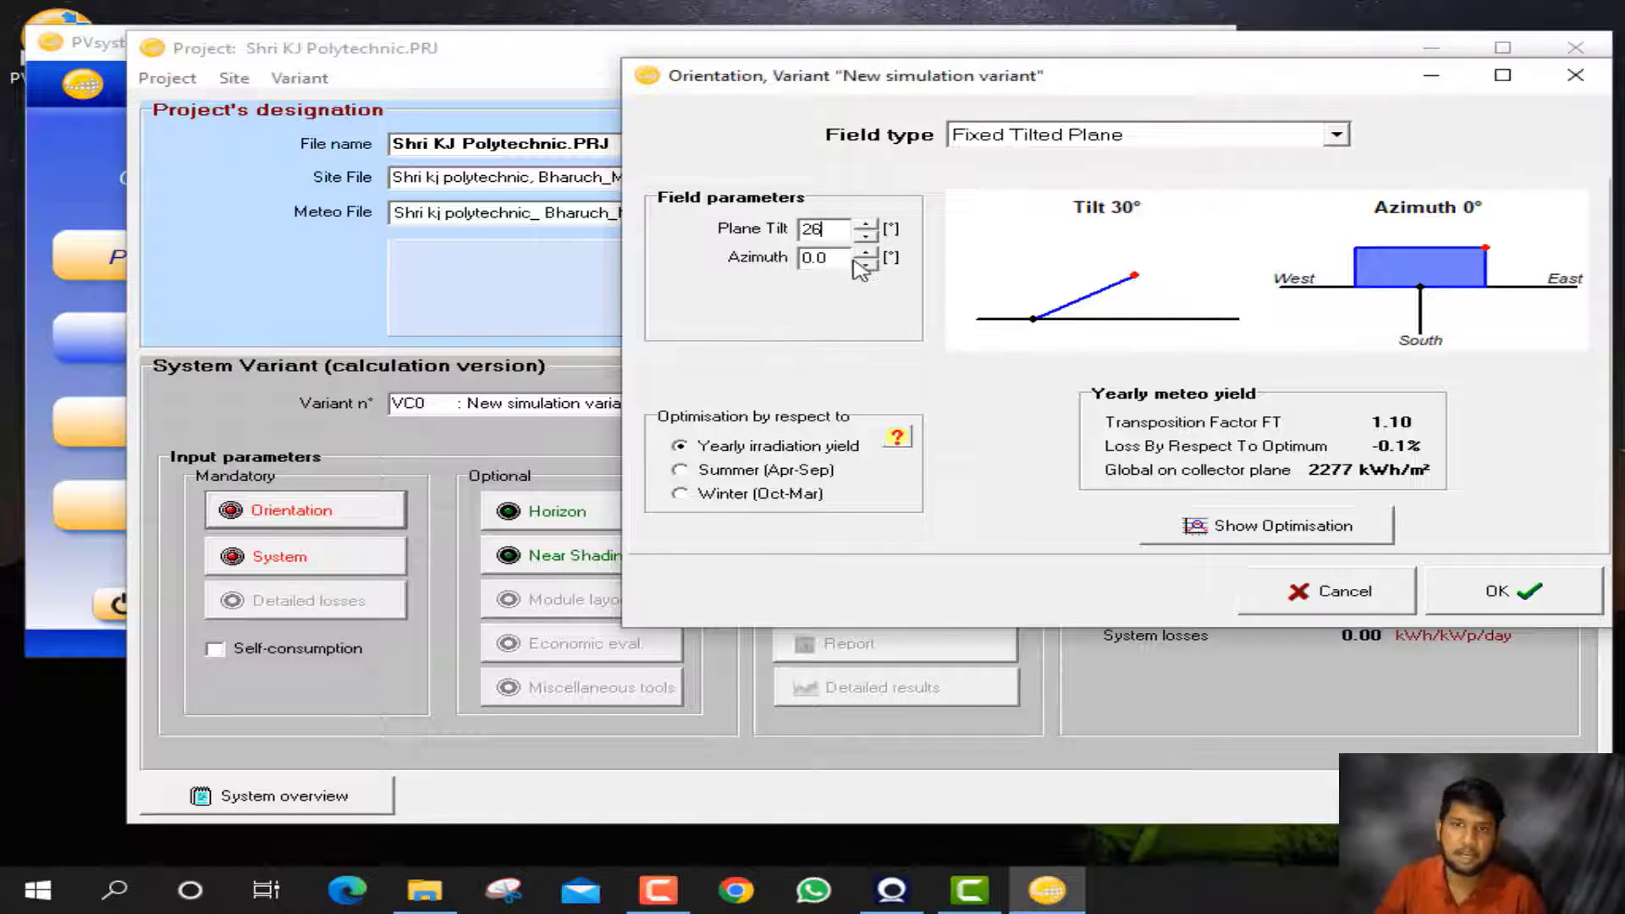
pyautogui.press('Tab')
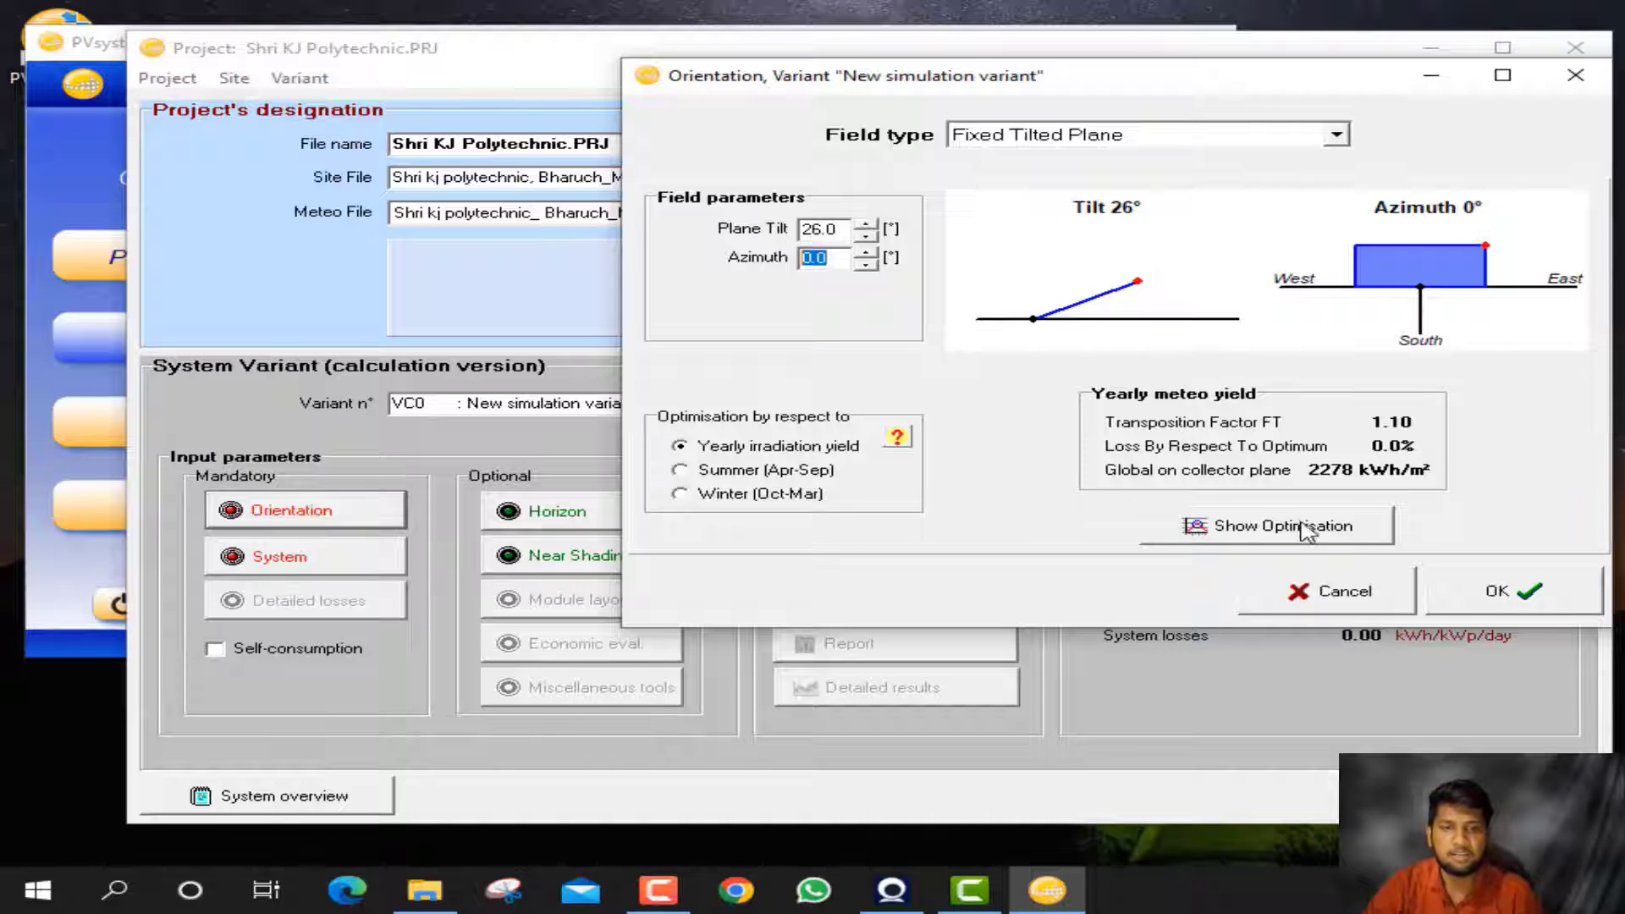
pyautogui.click(1477, 593)
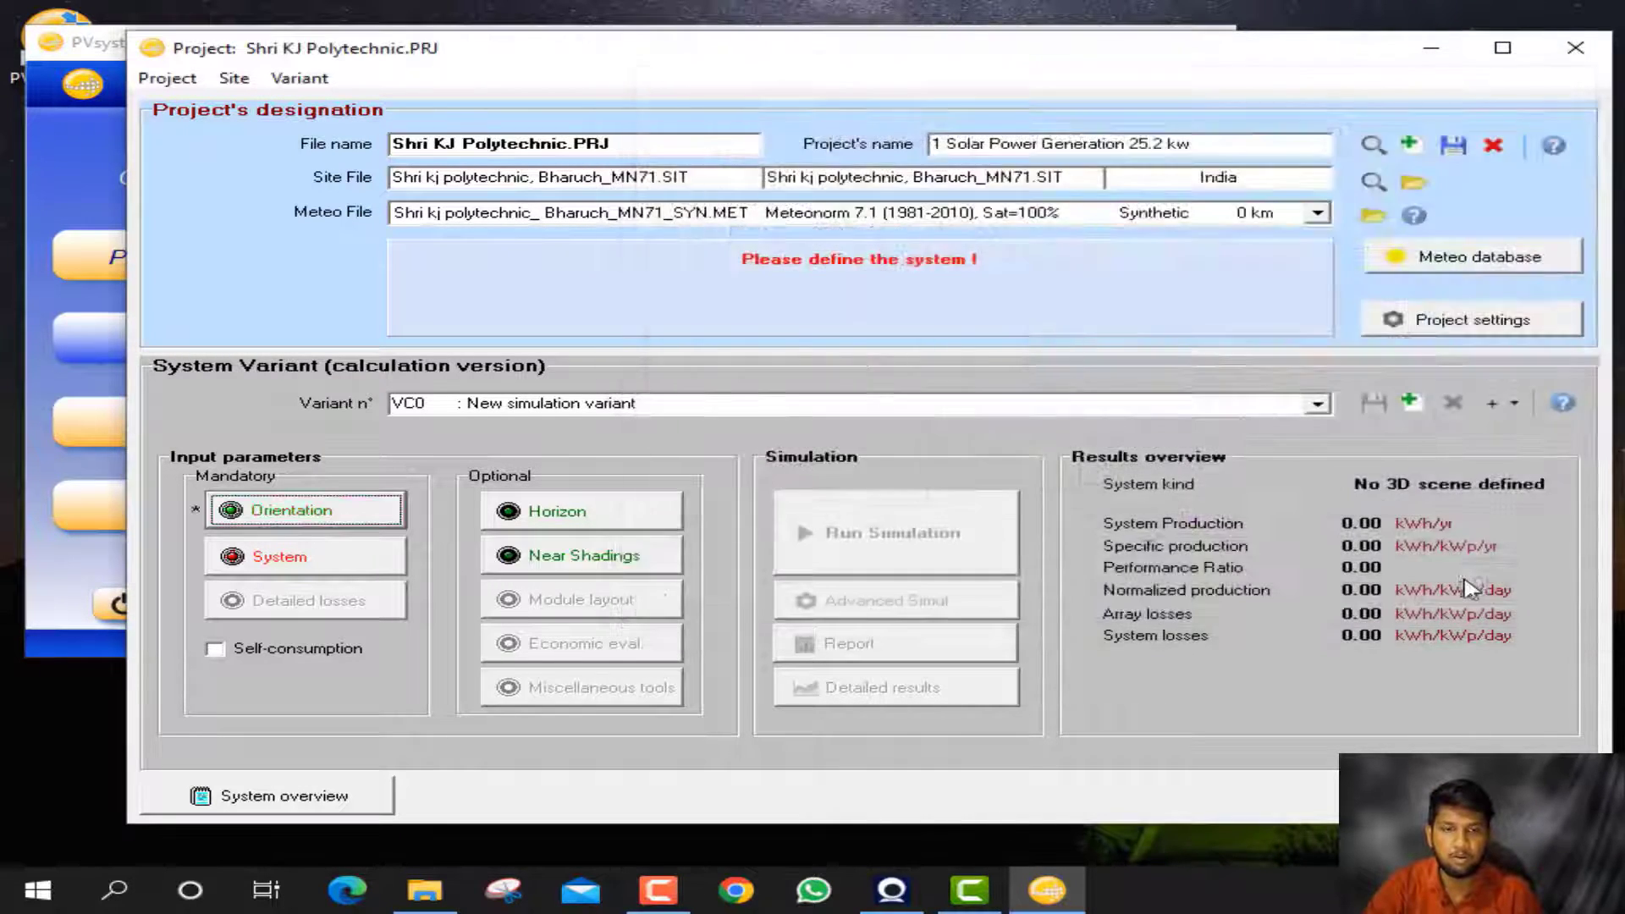
# - In the grid system definition, presize the PV array by a planned power of 25.2 kWp
pyautogui.click(392, 572)
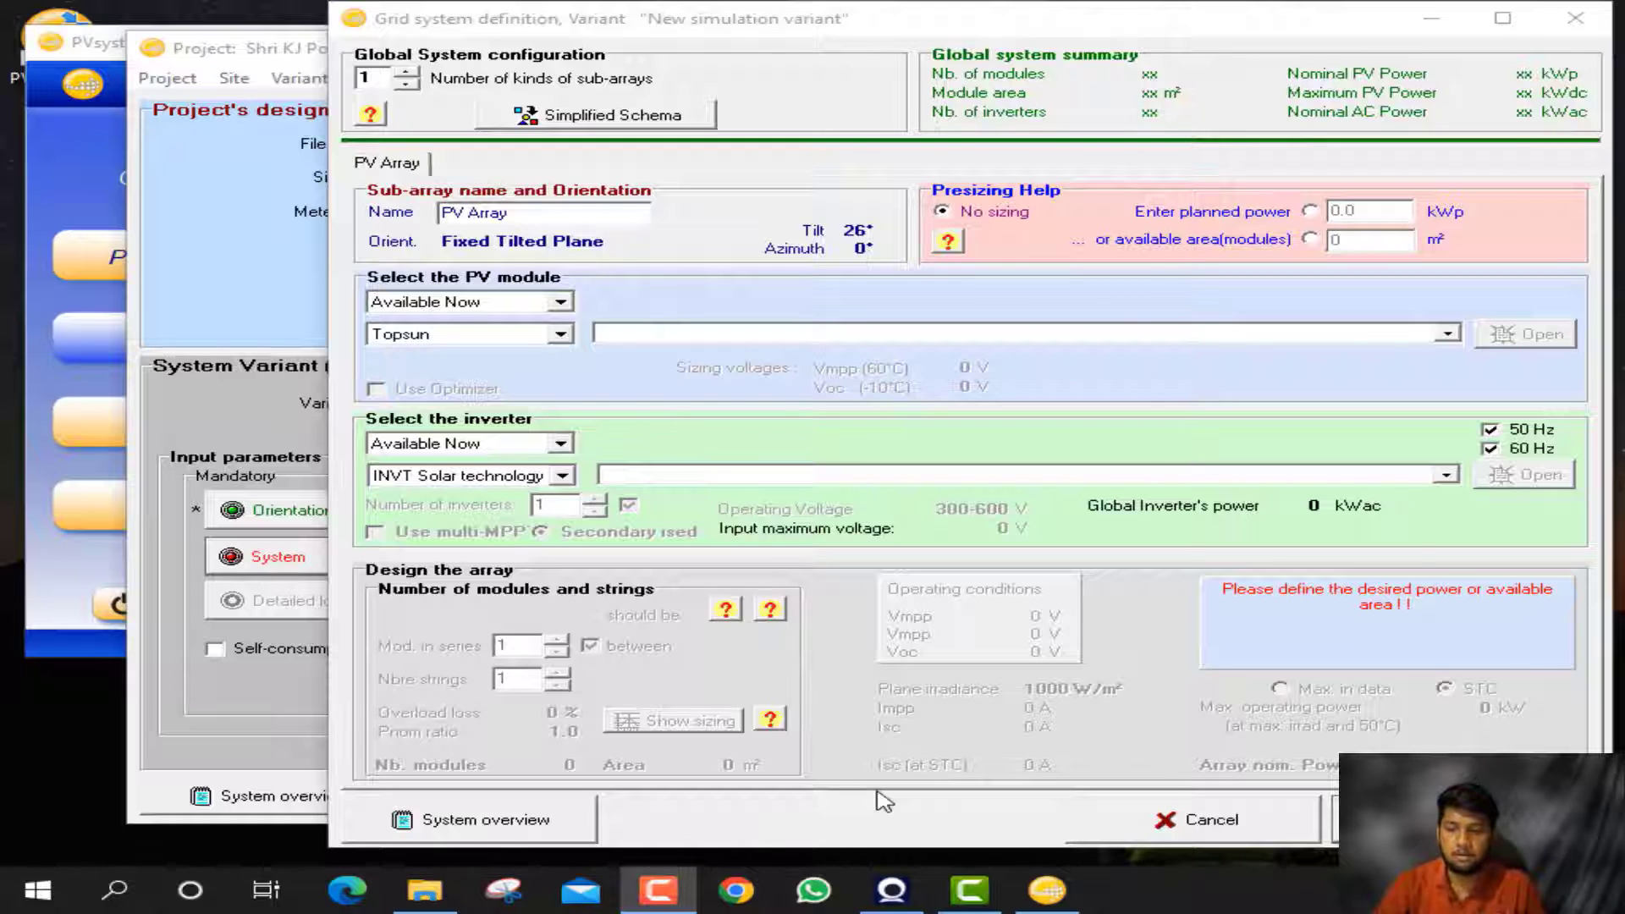
pyautogui.moveTo(1359, 211); pyautogui.dragTo(968, 232)
pyautogui.write('25.')
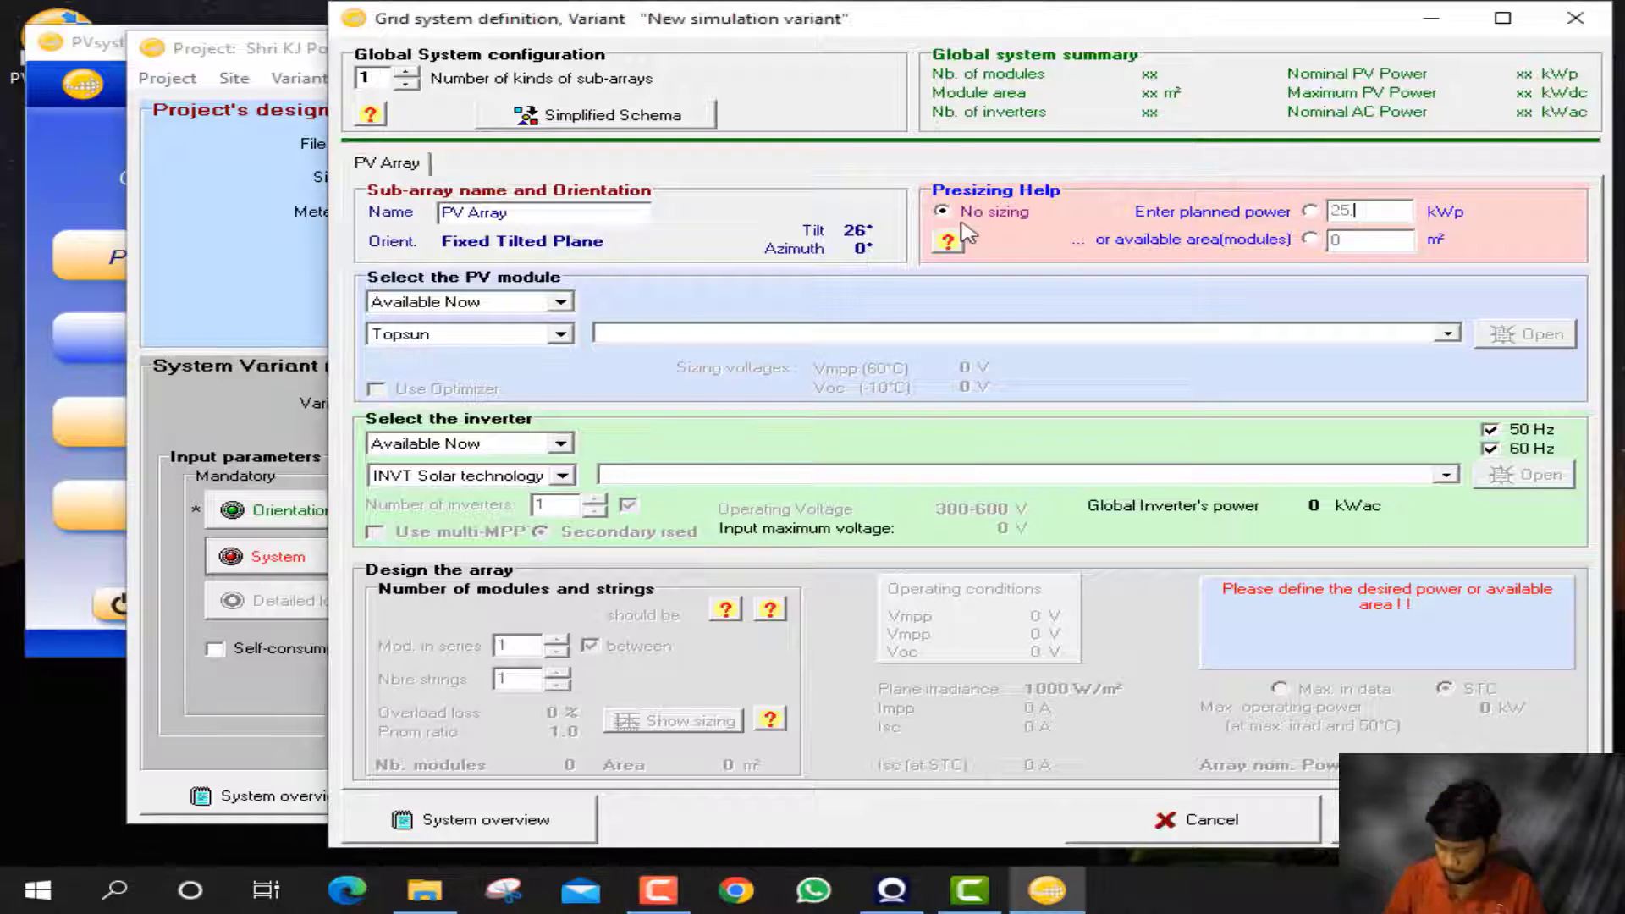
pyautogui.write('2')
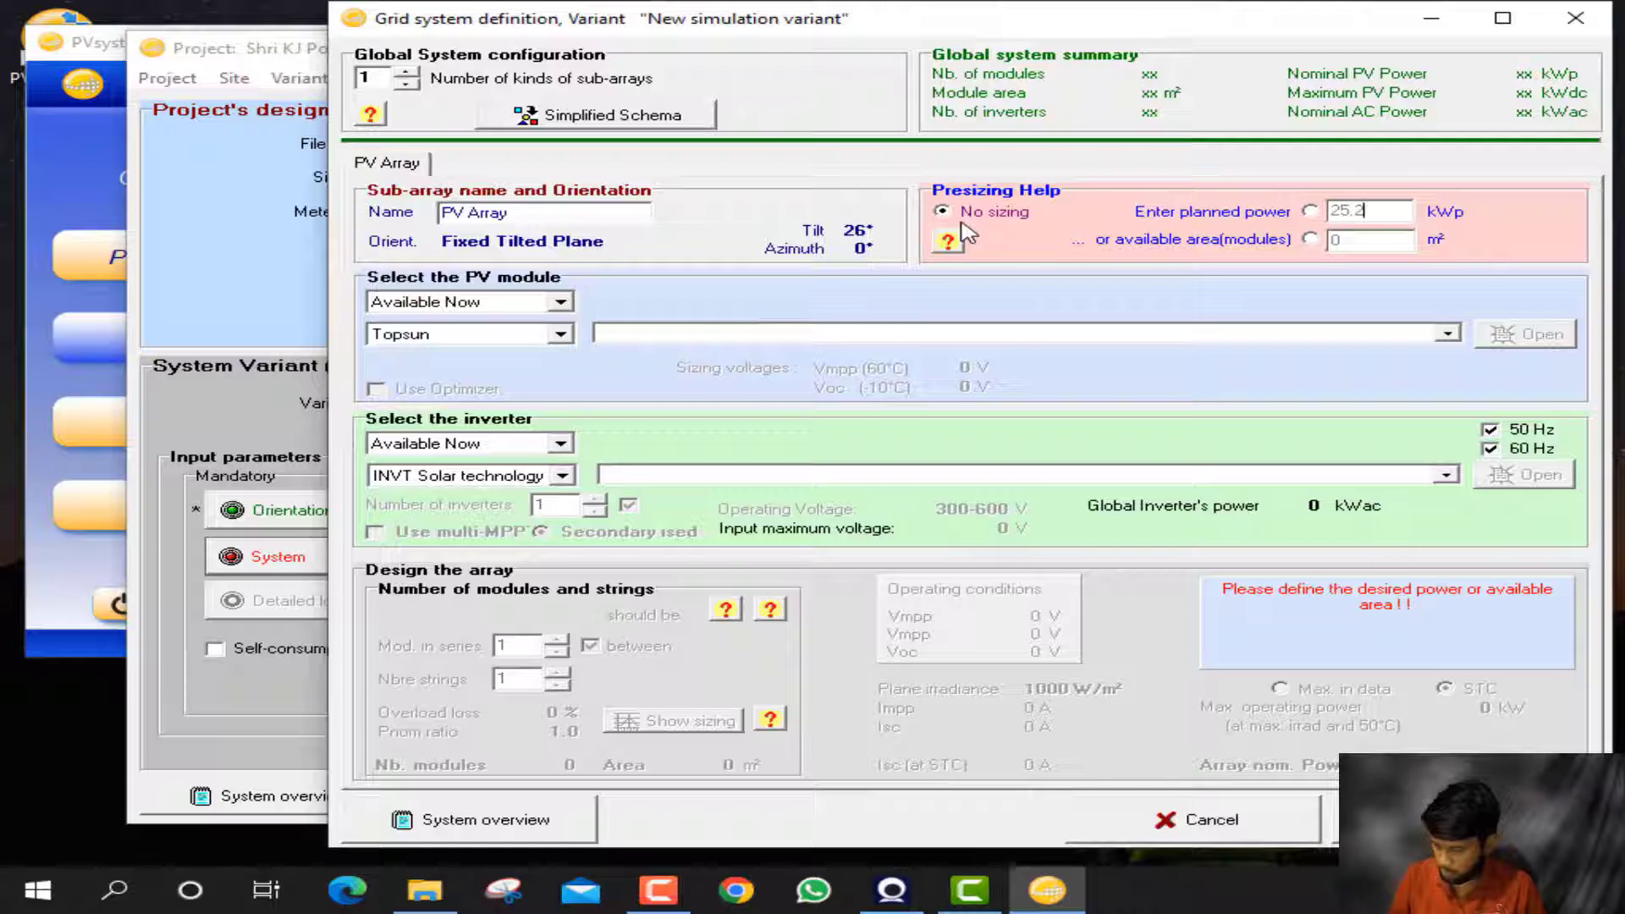
pyautogui.click(1310, 211)
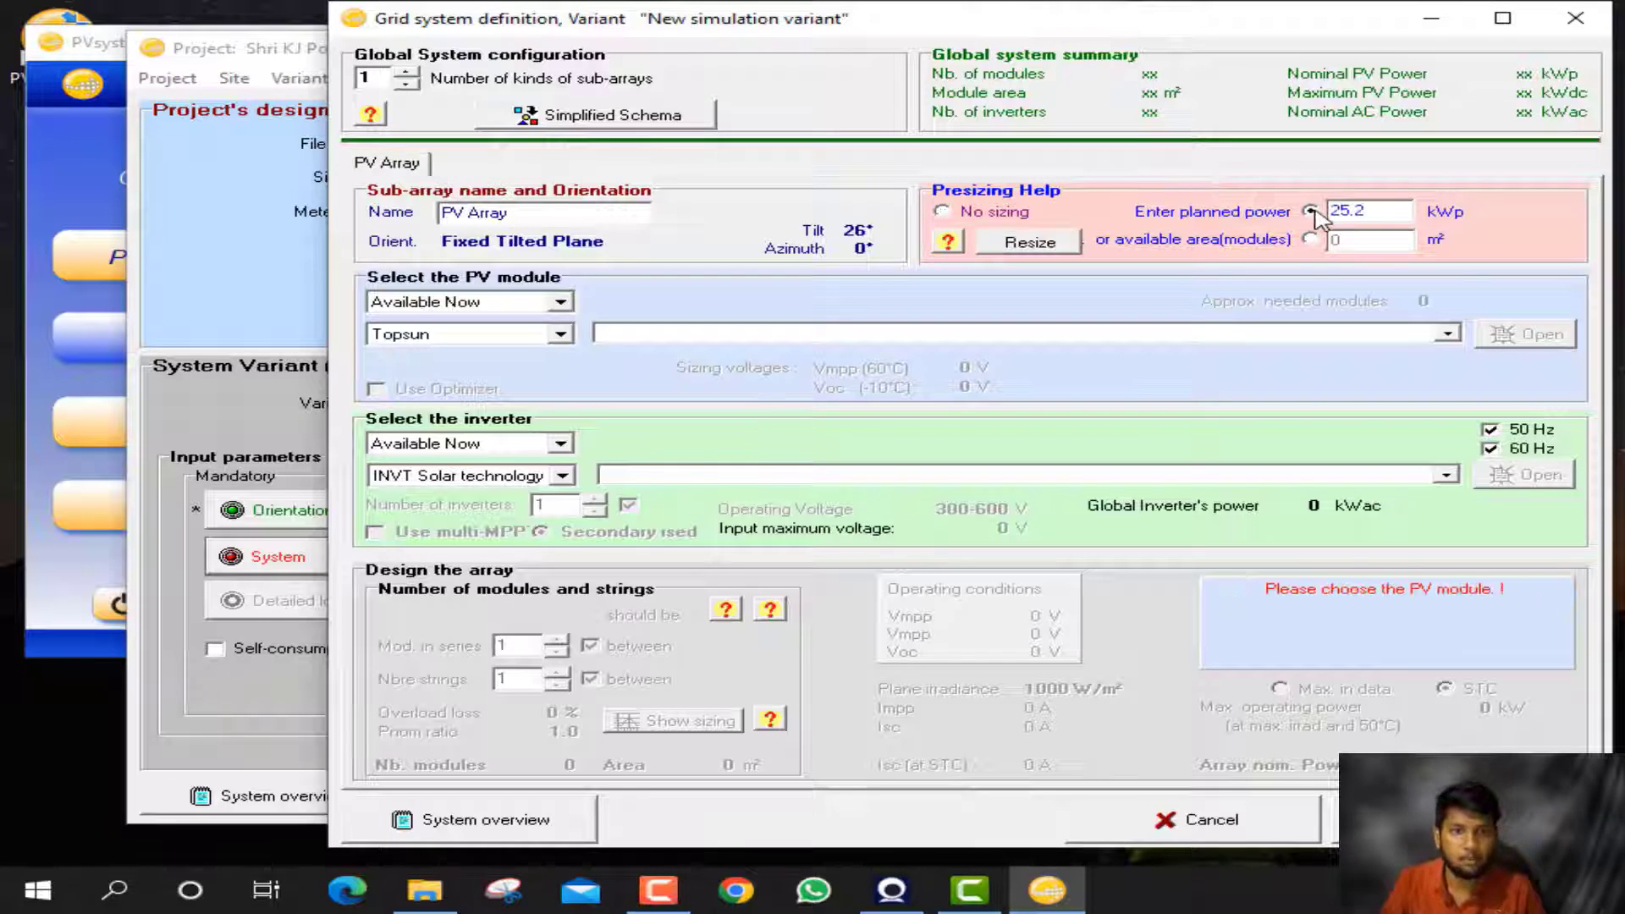
# - Choose the Topsun 315 Wp 31V Si-poly TEL24P315 as the PV module
pyautogui.click(560, 335)
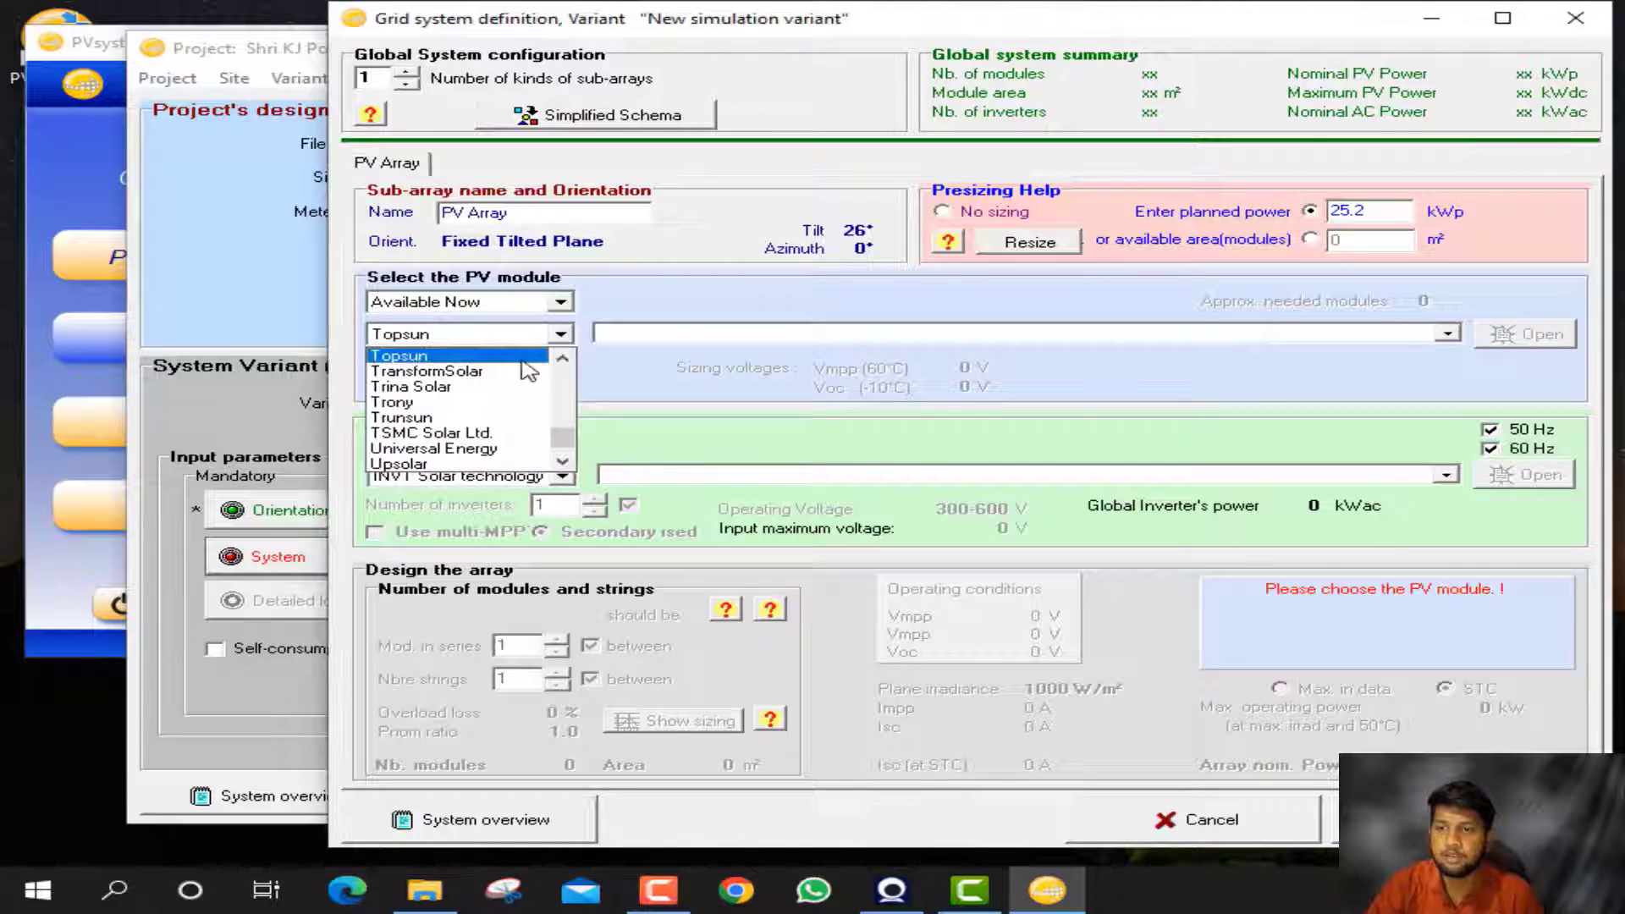
pyautogui.click(522, 361)
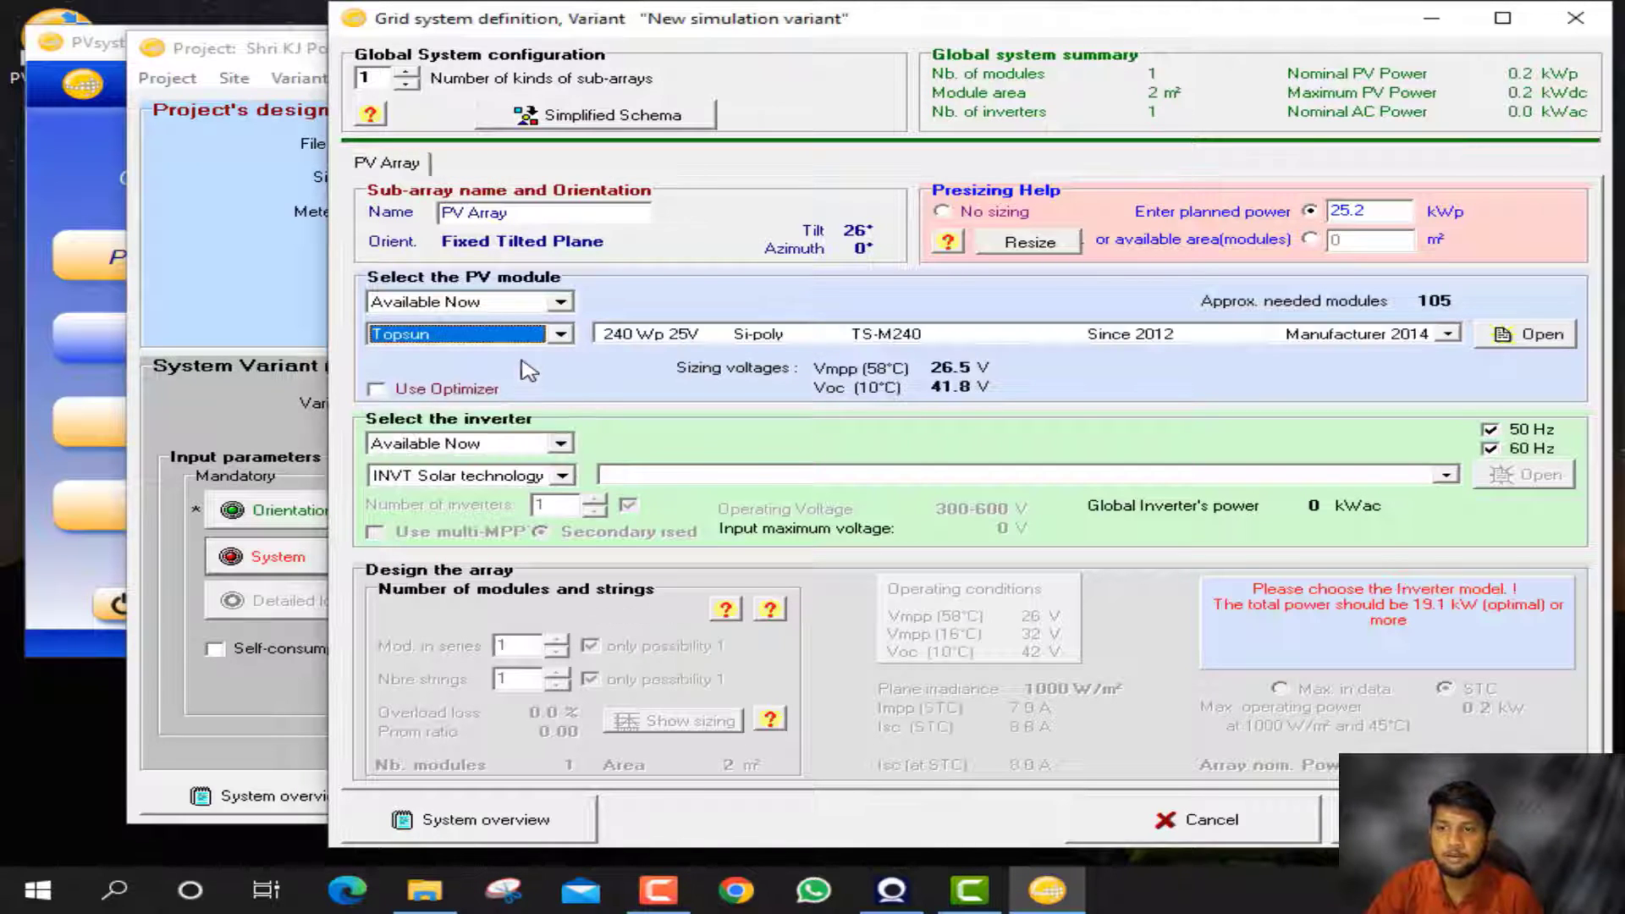
pyautogui.click(794, 340)
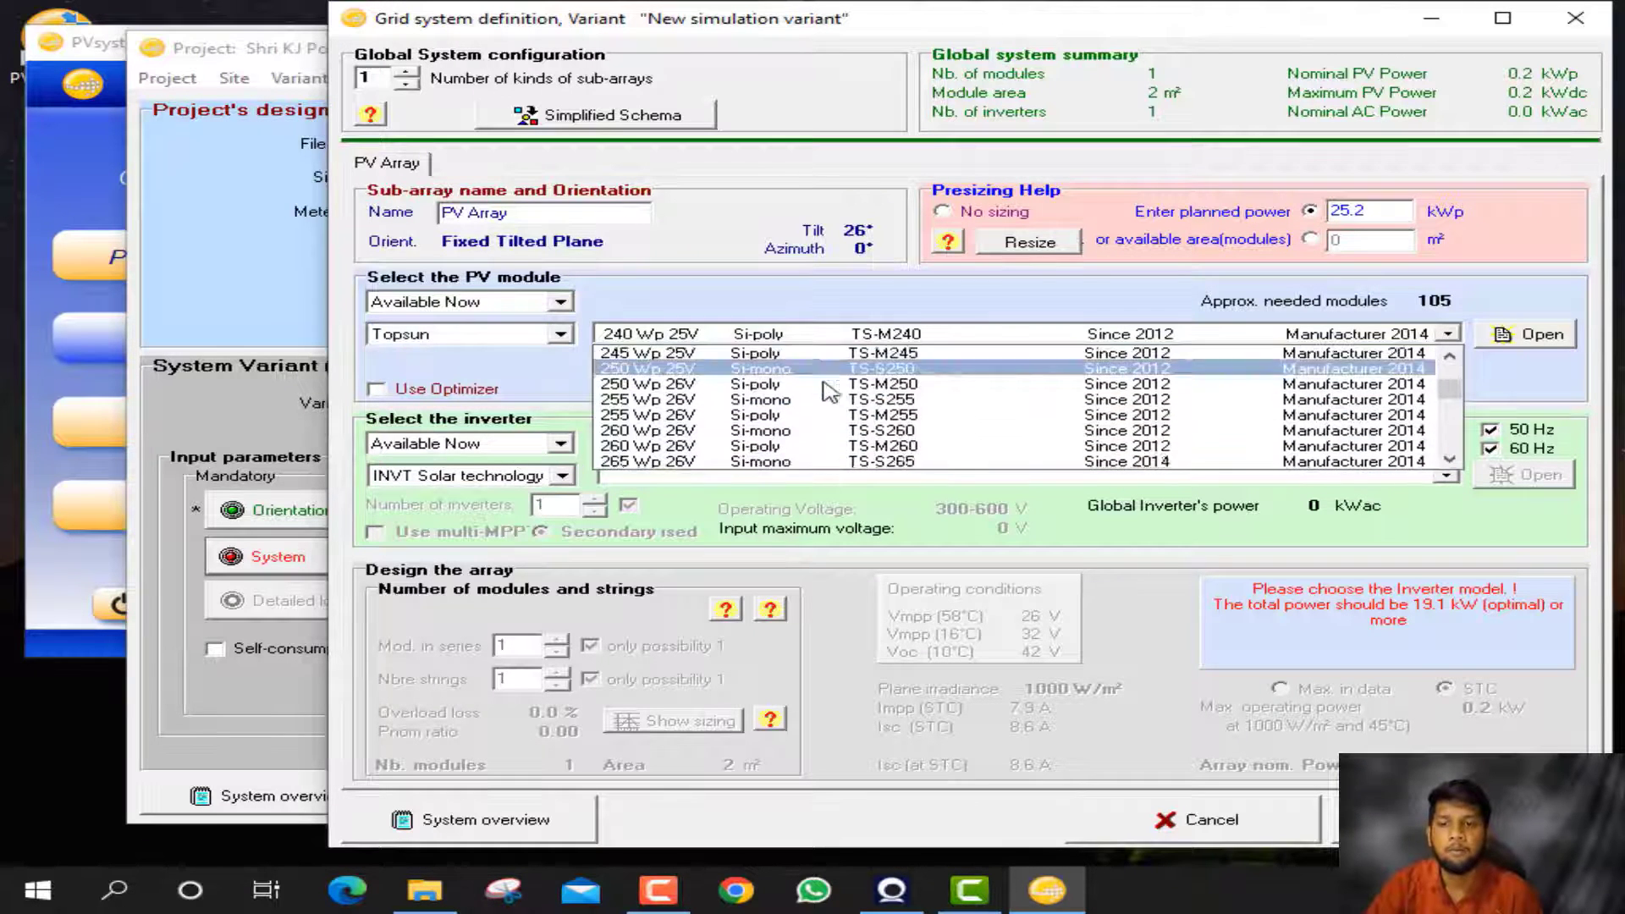
pyautogui.scroll(-10, 829, 391)
pyautogui.click(959, 382)
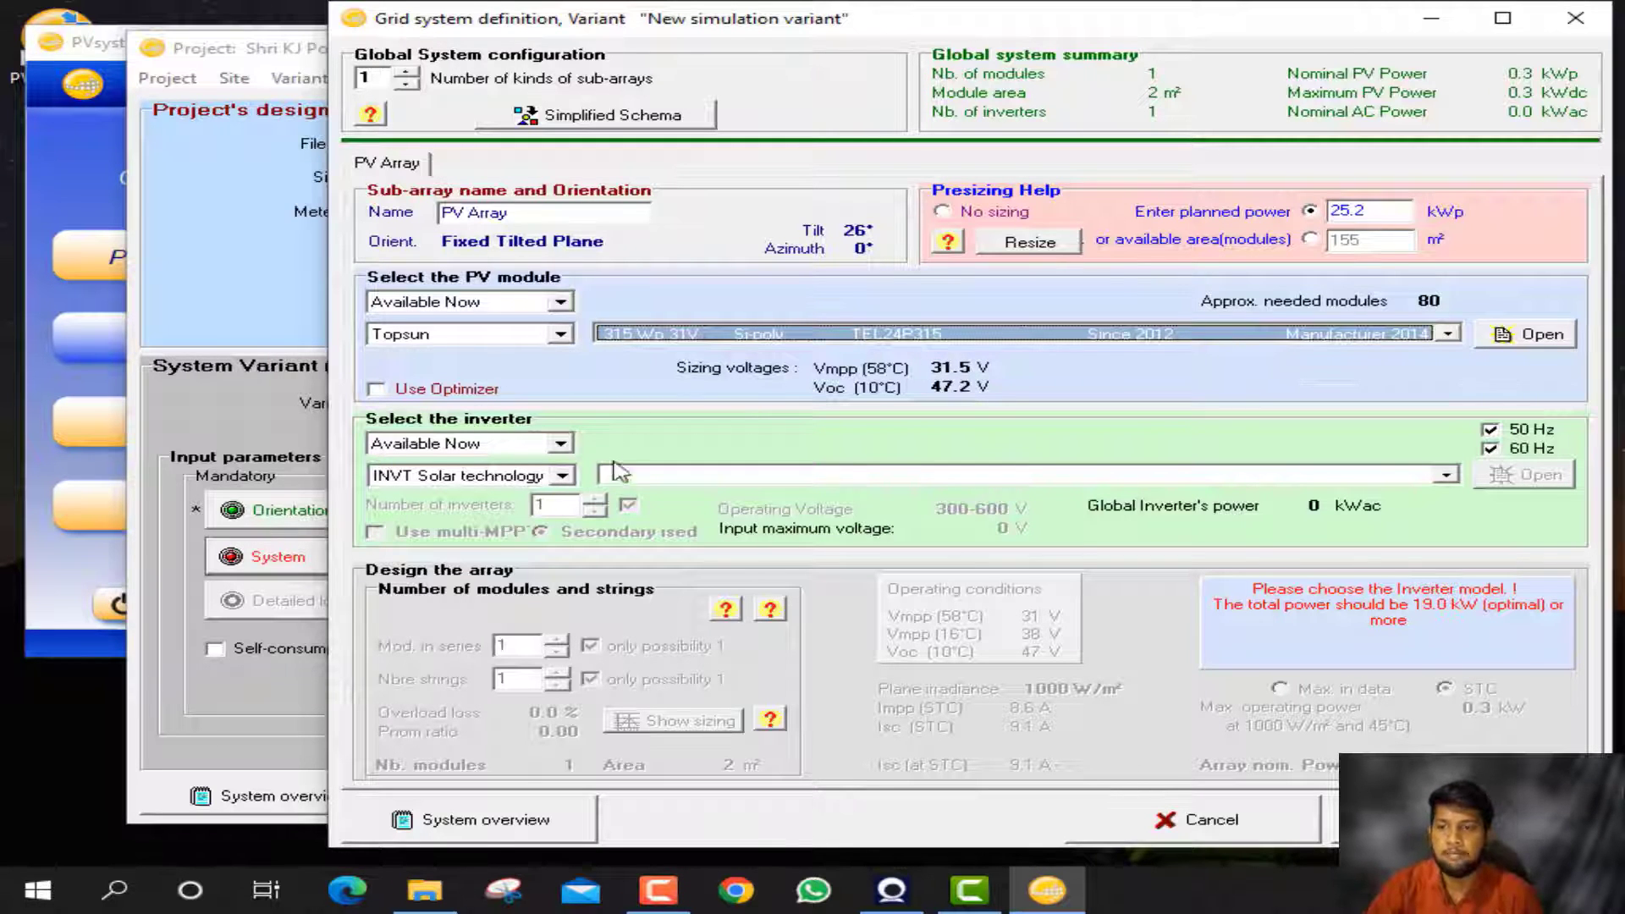
# - Choose the INVT Solar technology 30 kW BG30KTR inverter and set its number of MPPT inputs to 1
pyautogui.click(561, 475)
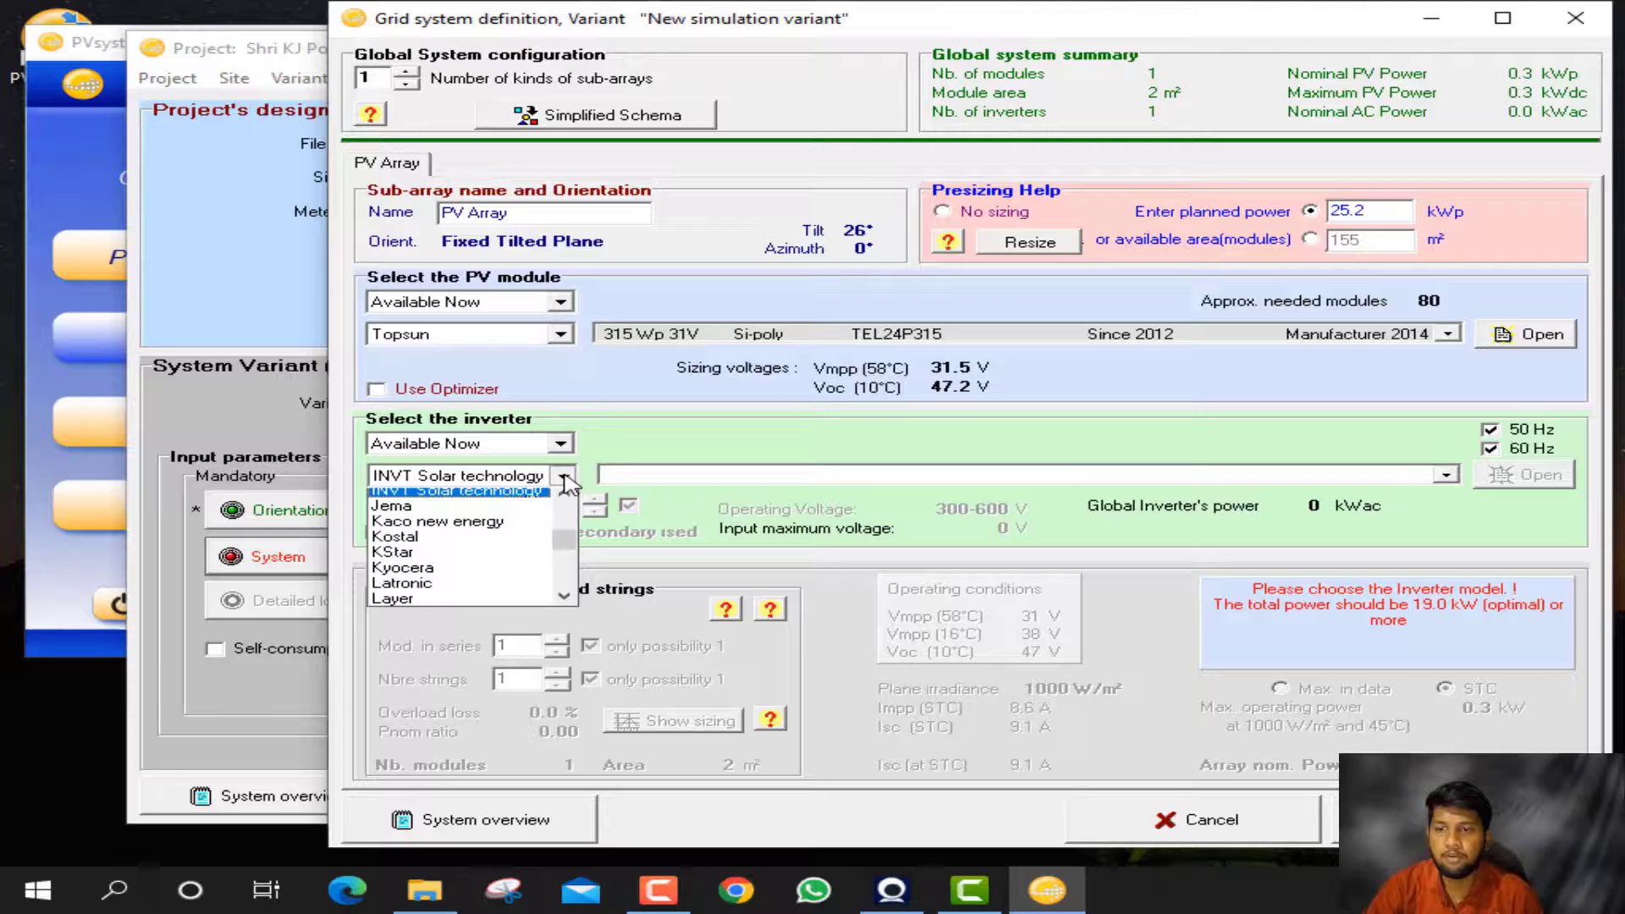
pyautogui.click(492, 499)
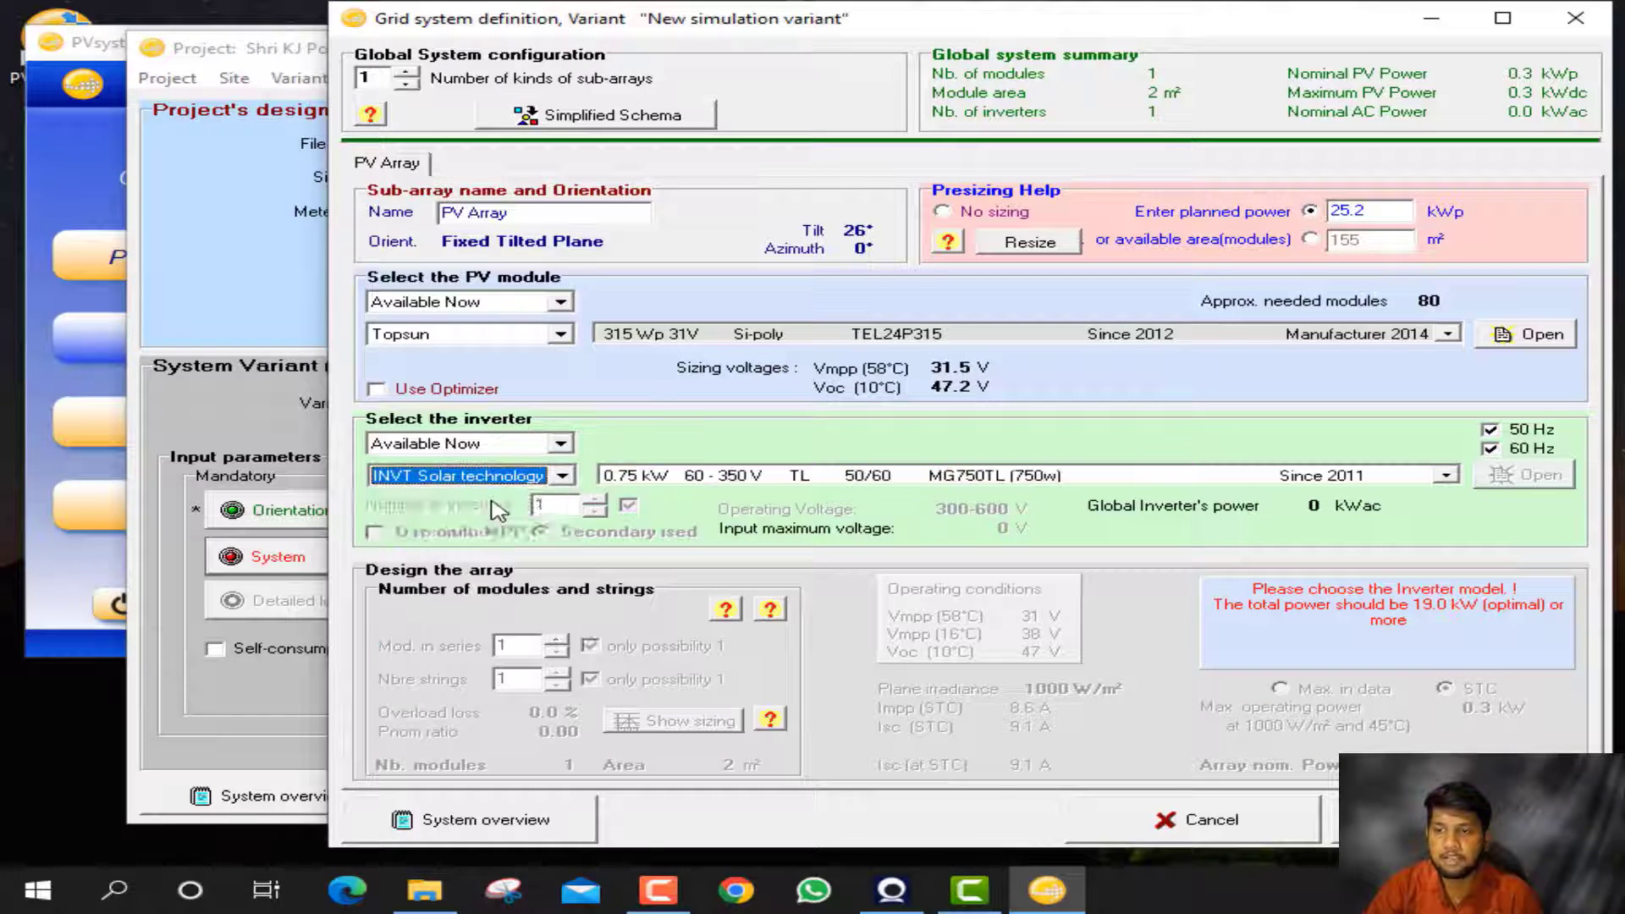
pyautogui.click(647, 477)
pyautogui.click(973, 542)
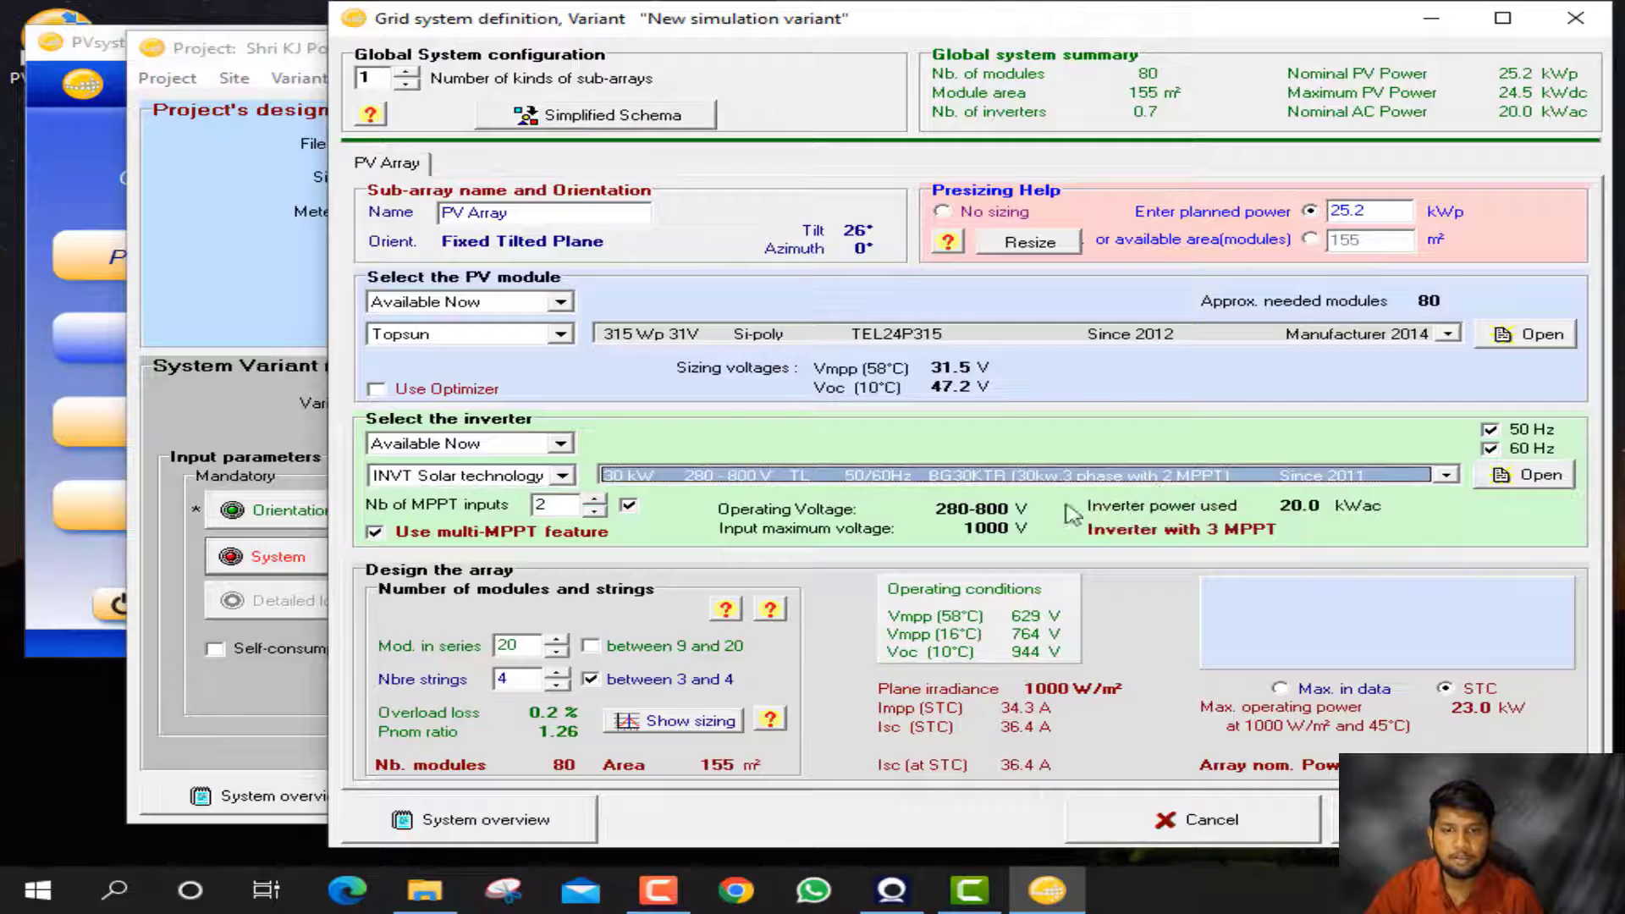
pyautogui.click(596, 511)
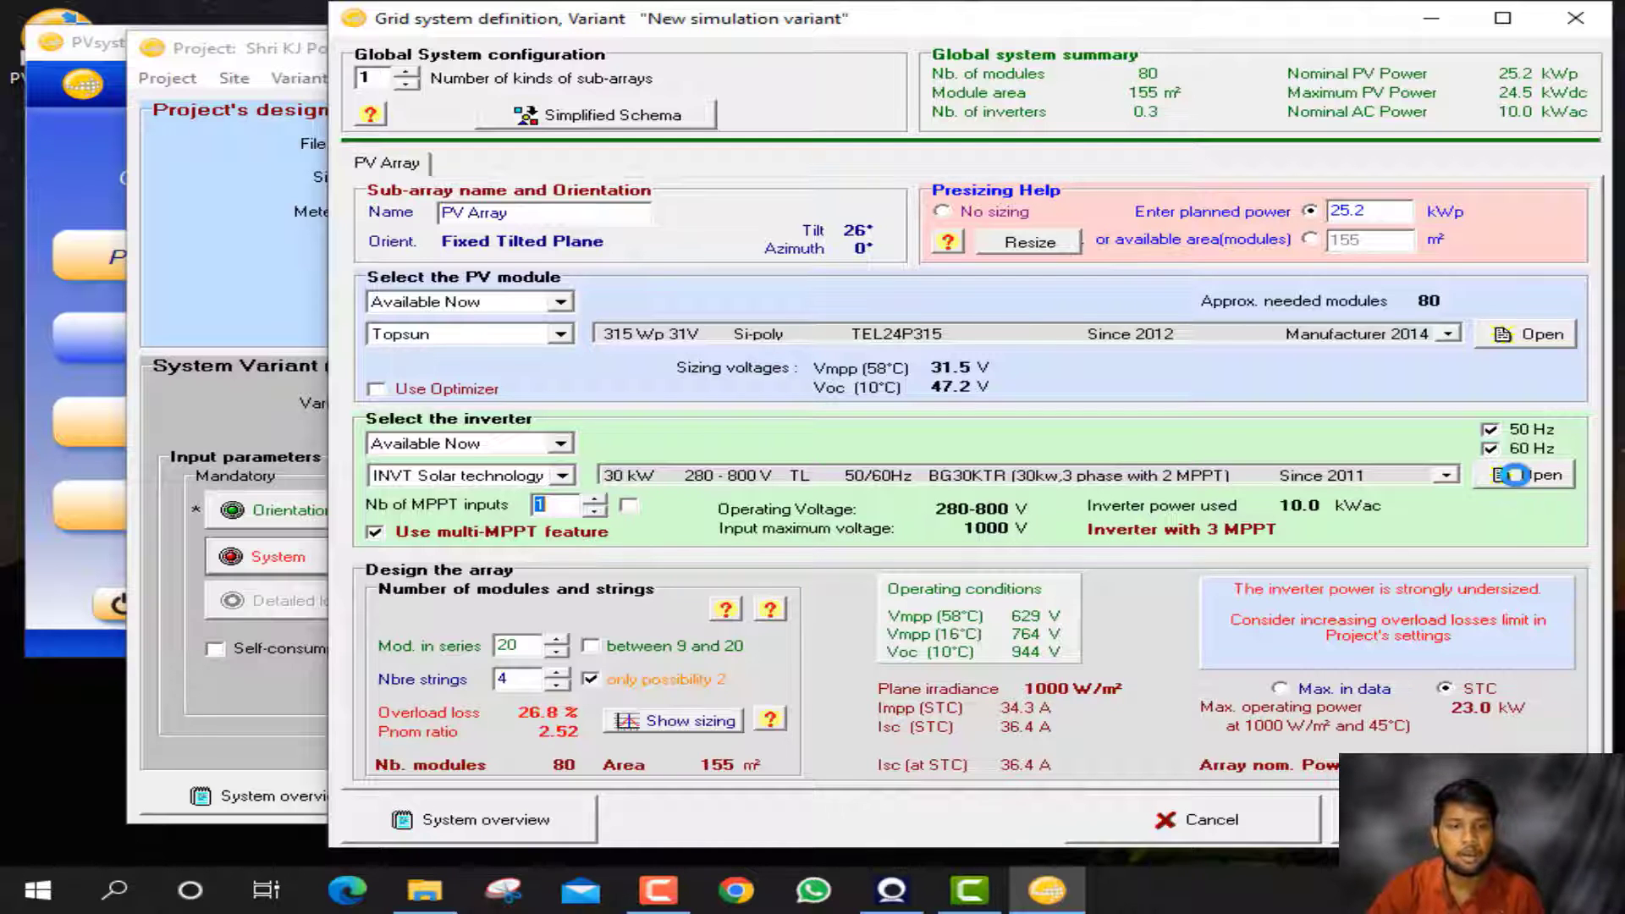
# - Check the number of MPPT inputs and string inputs in the selected inverter's additional parameters
pyautogui.click(1524, 475)
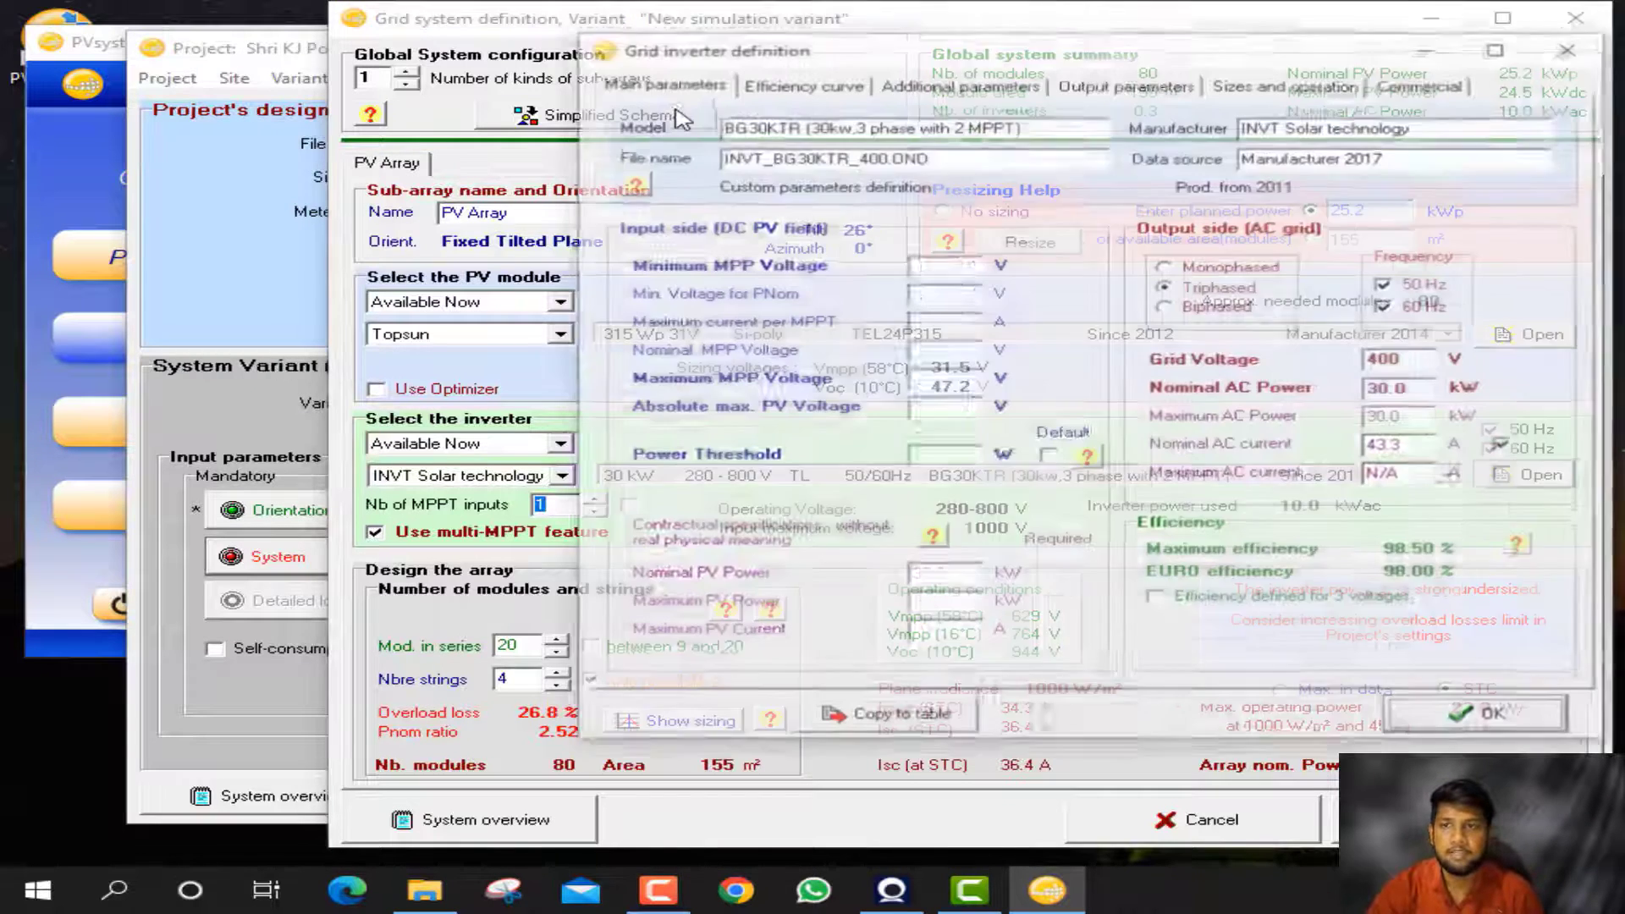
pyautogui.click(921, 88)
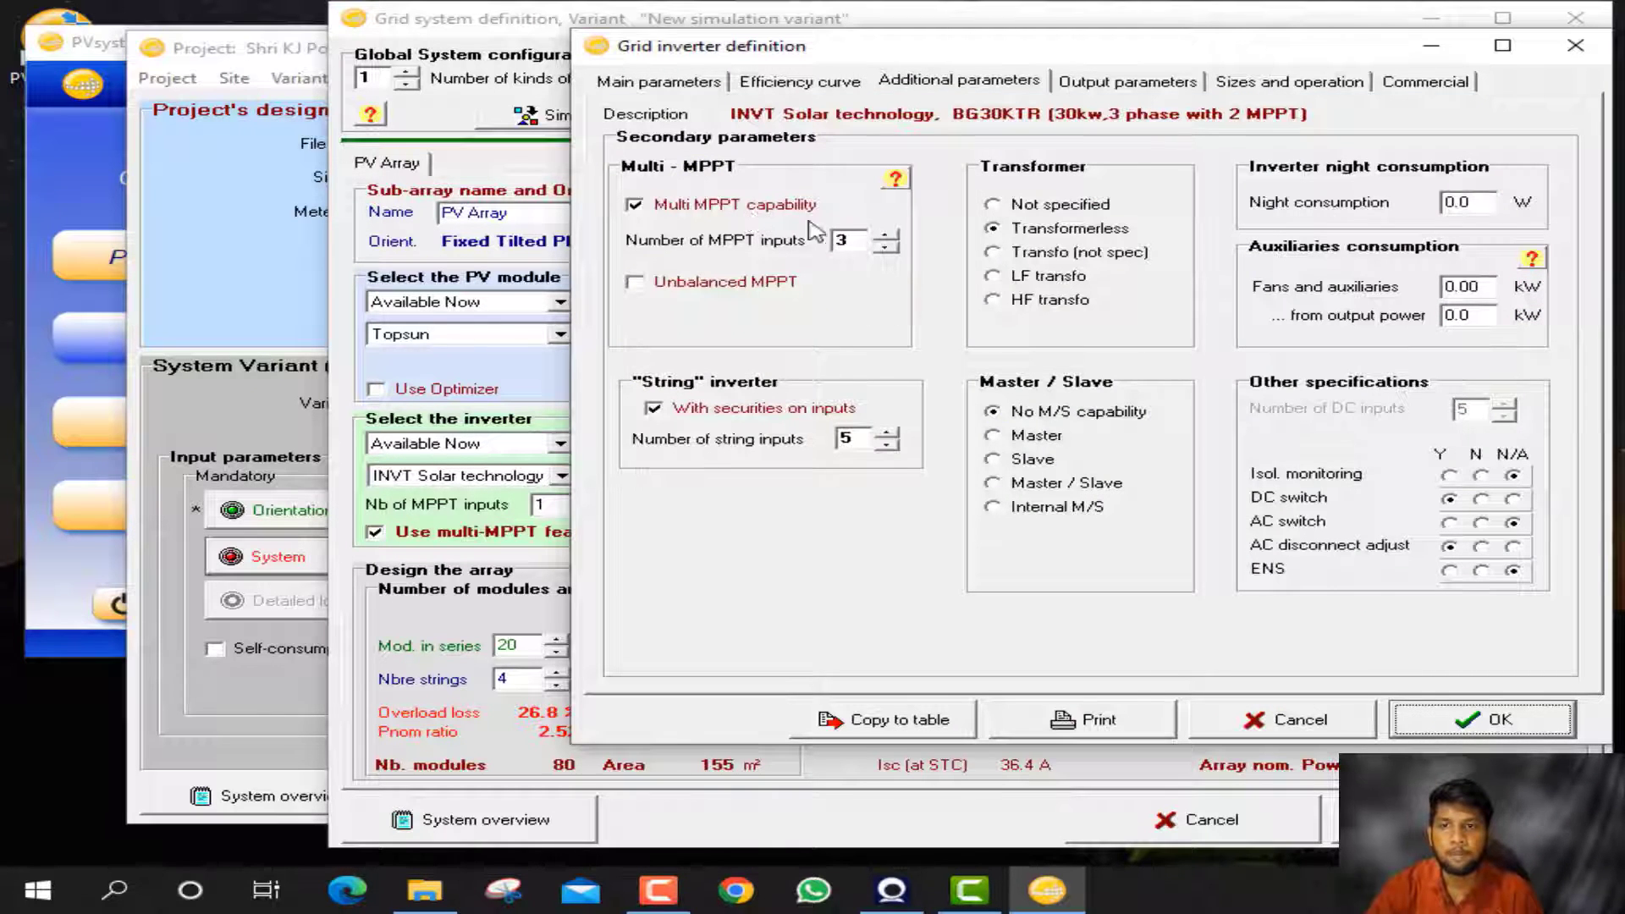
pyautogui.doubleClick(862, 239)
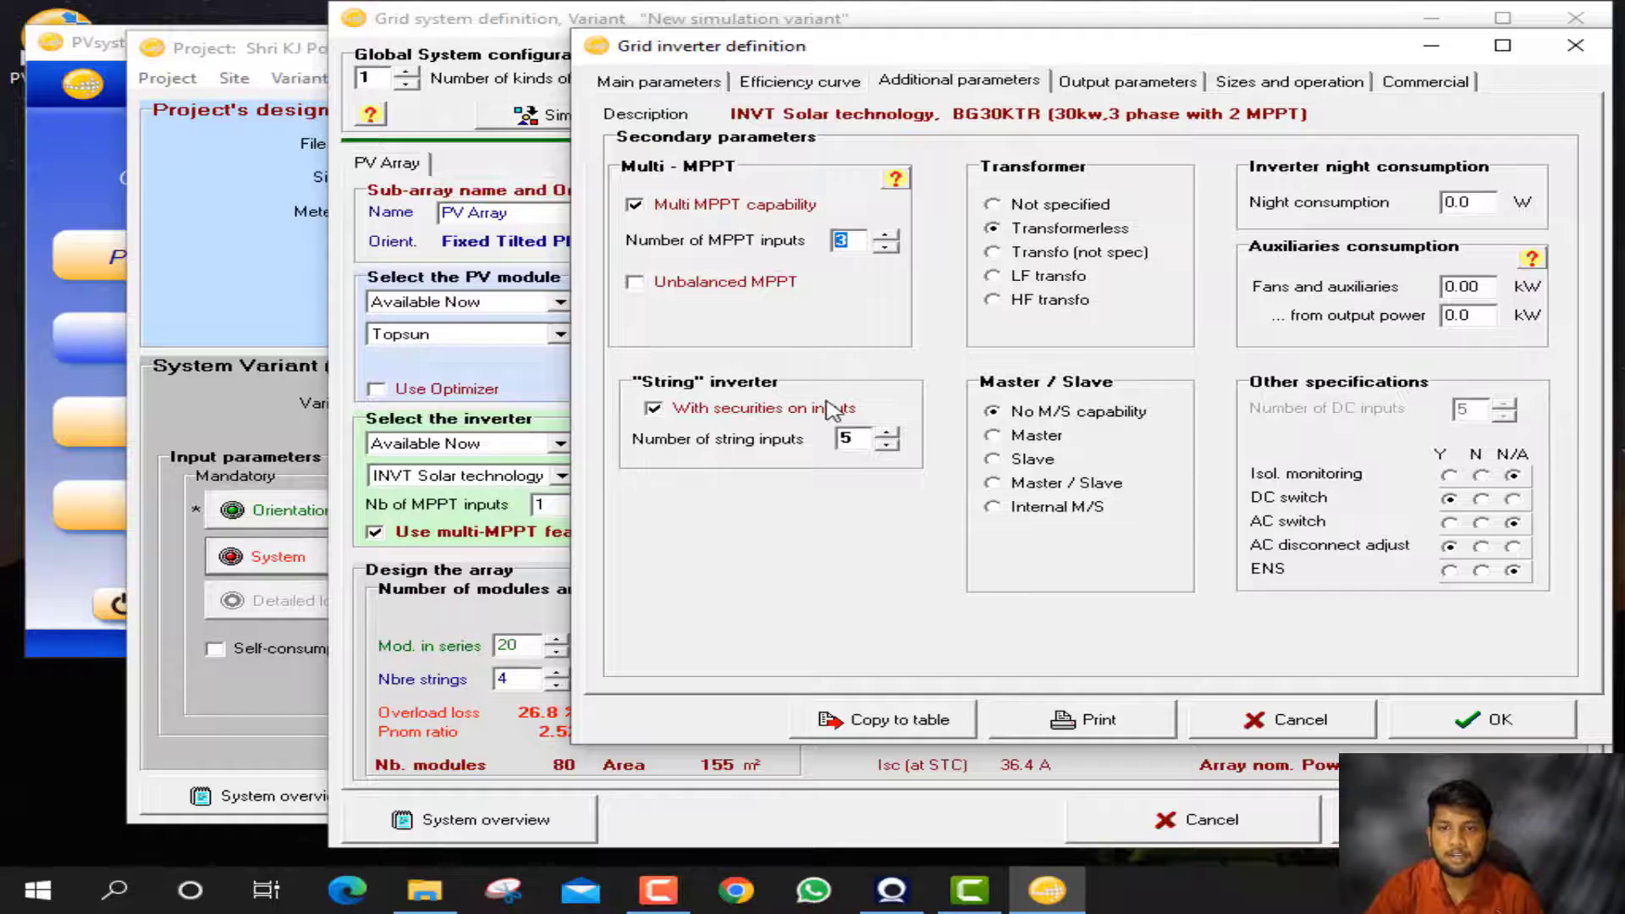
pyautogui.doubleClick(869, 440)
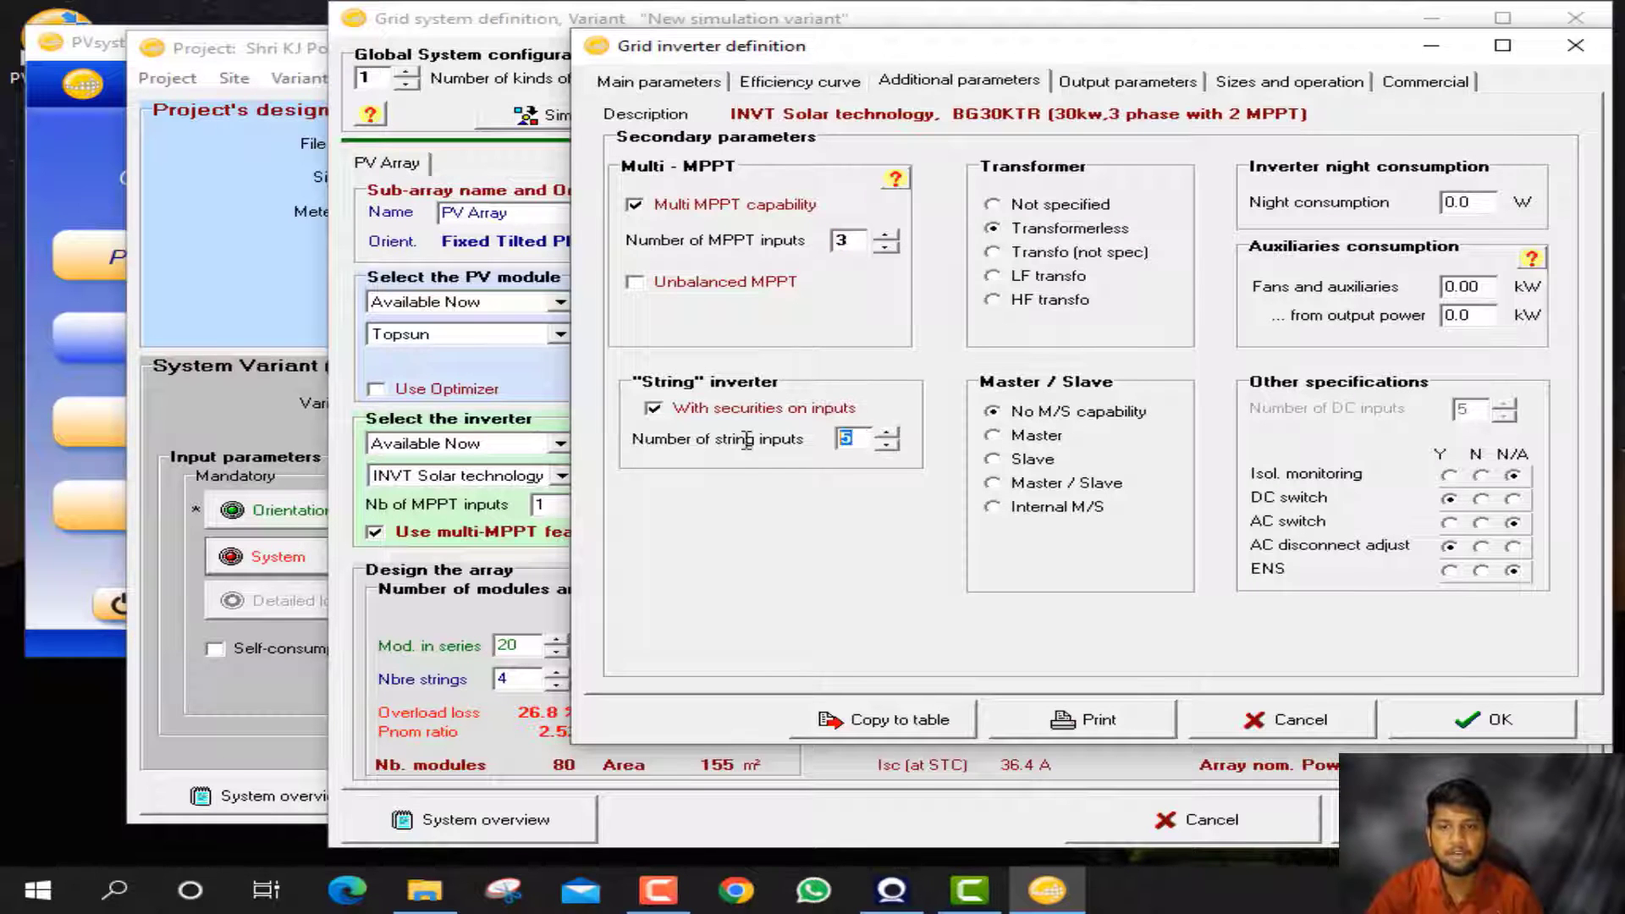
pyautogui.click(1483, 719)
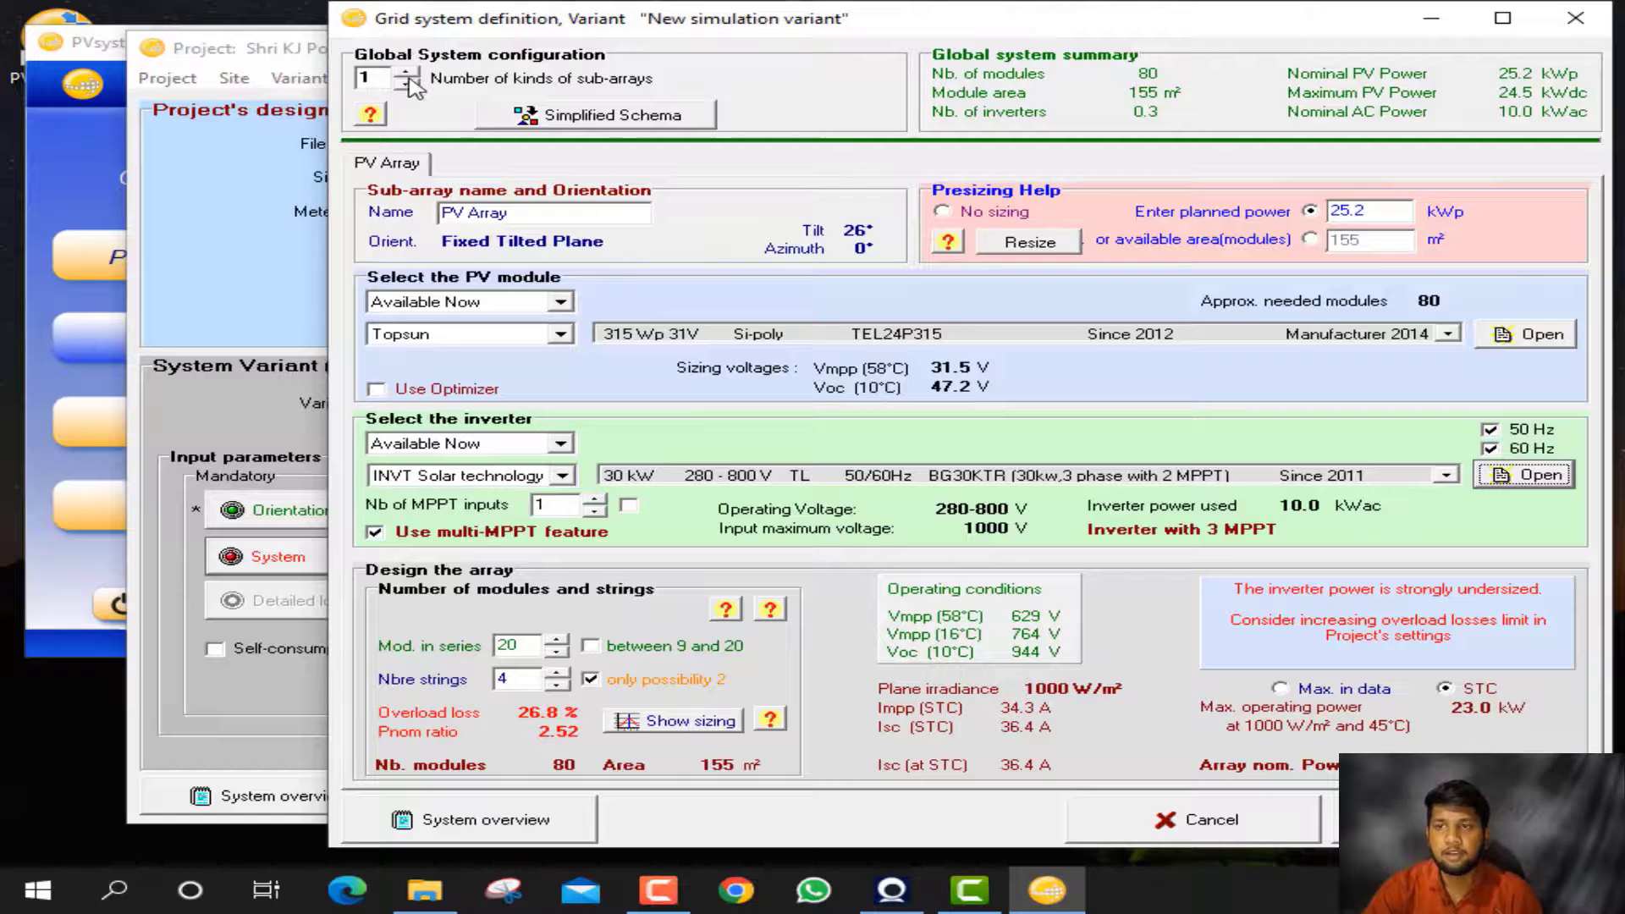
# - Set the PV array to 17 modules in series and 3 strings
pyautogui.doubleClick(503, 646)
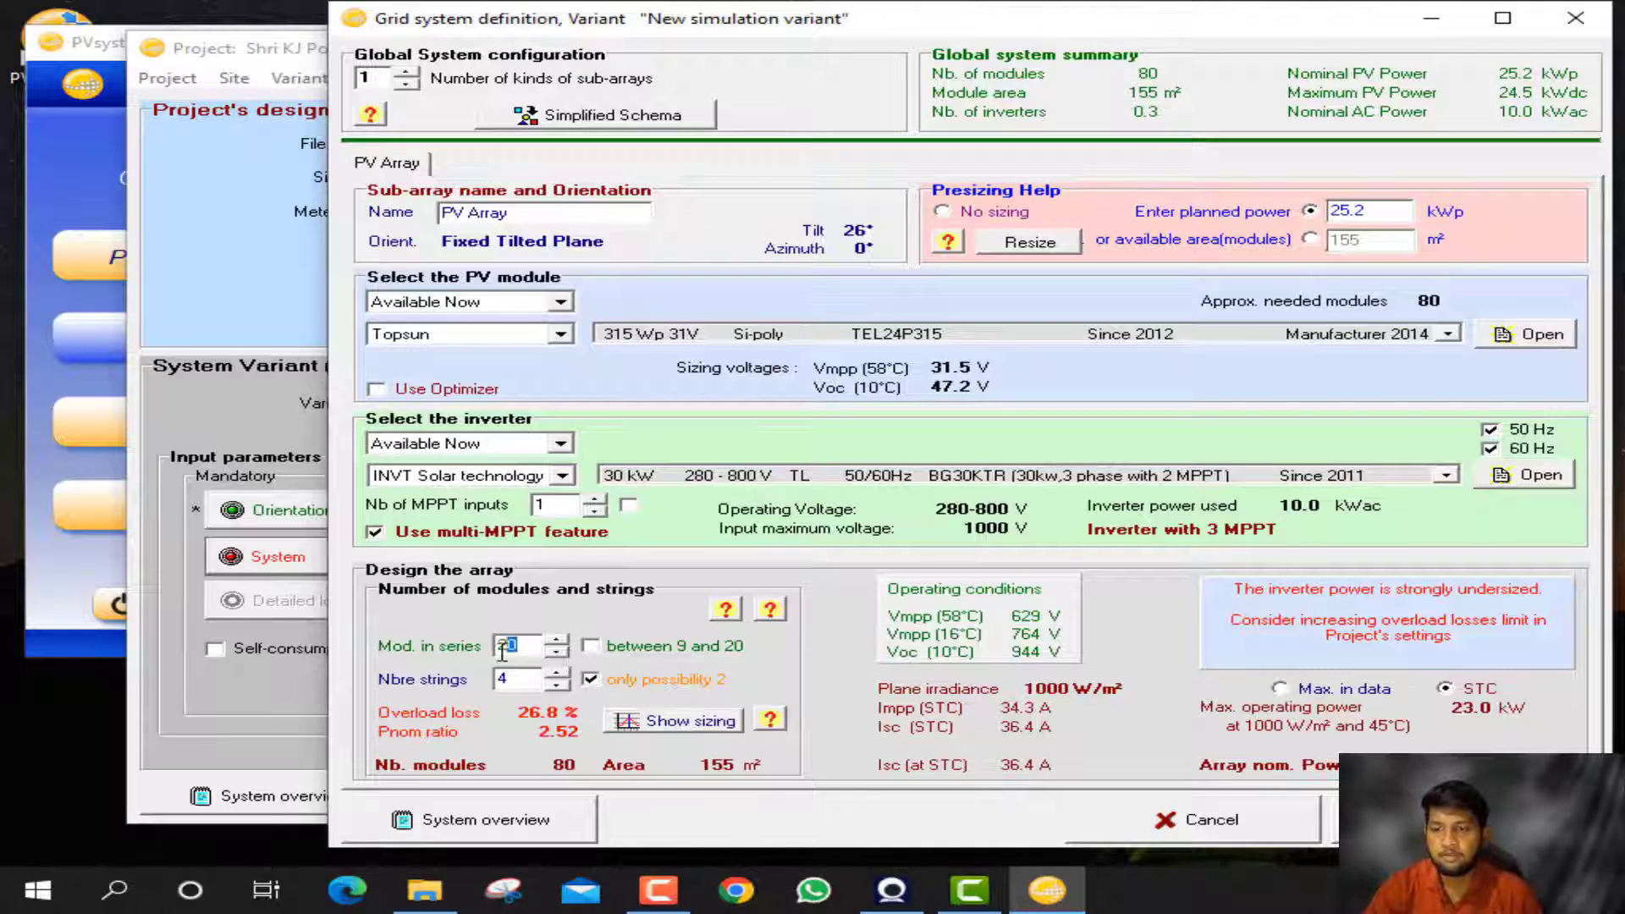
pyautogui.write('17')
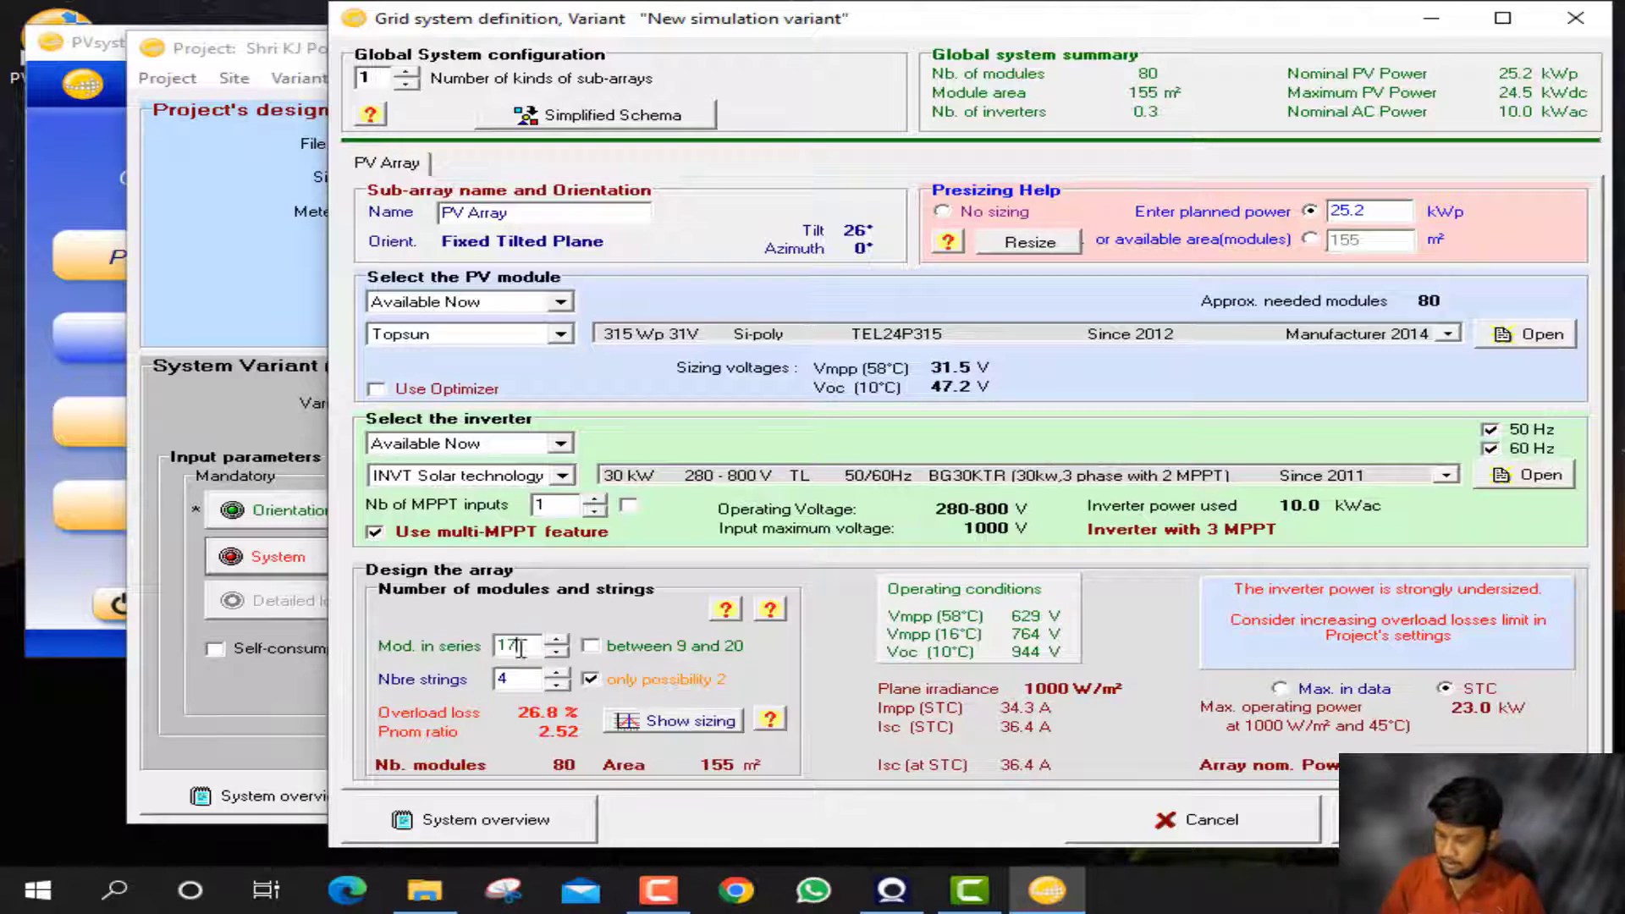
pyautogui.press('Tab')
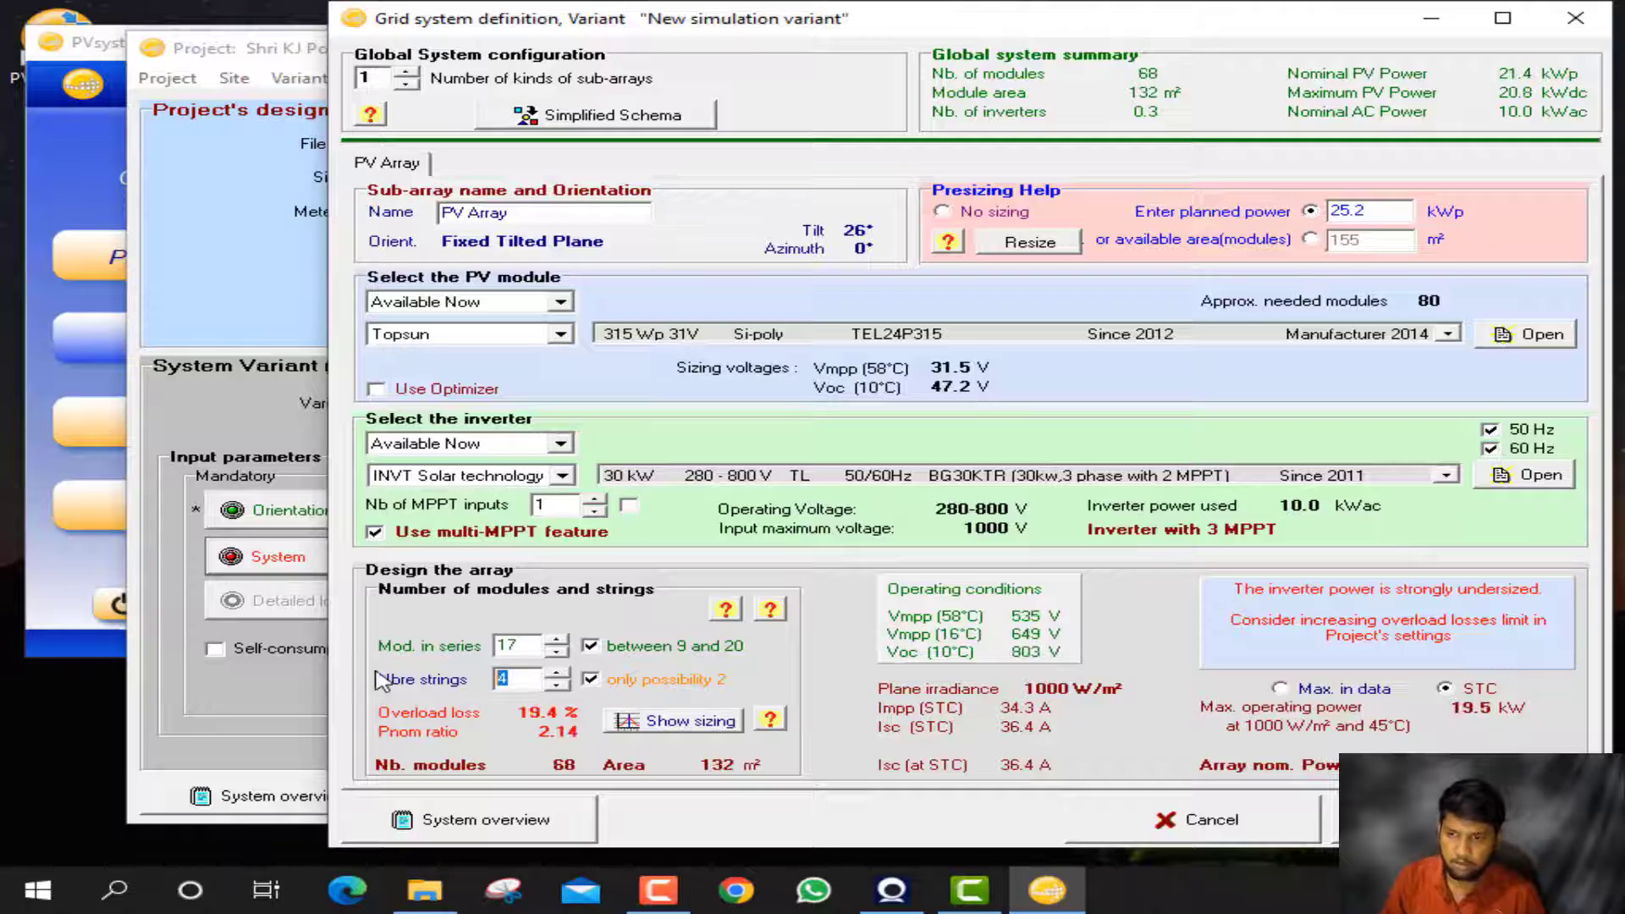
pyautogui.click(594, 677)
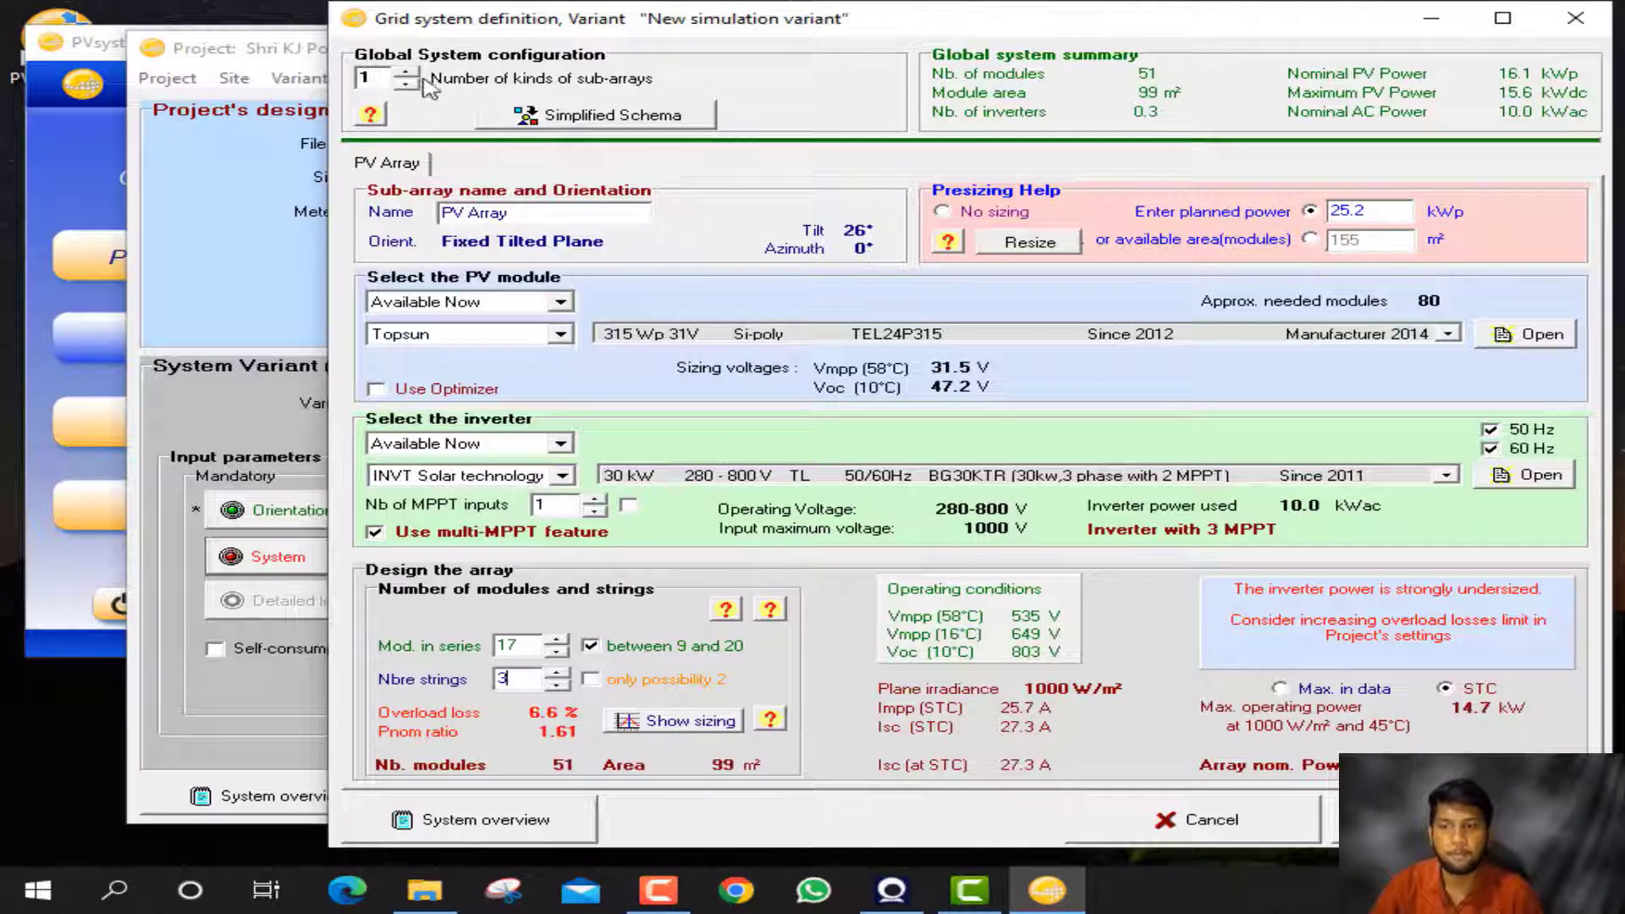
# - Add a second sub-array and set it to 15 modules in series and 1 string
pyautogui.click(407, 72)
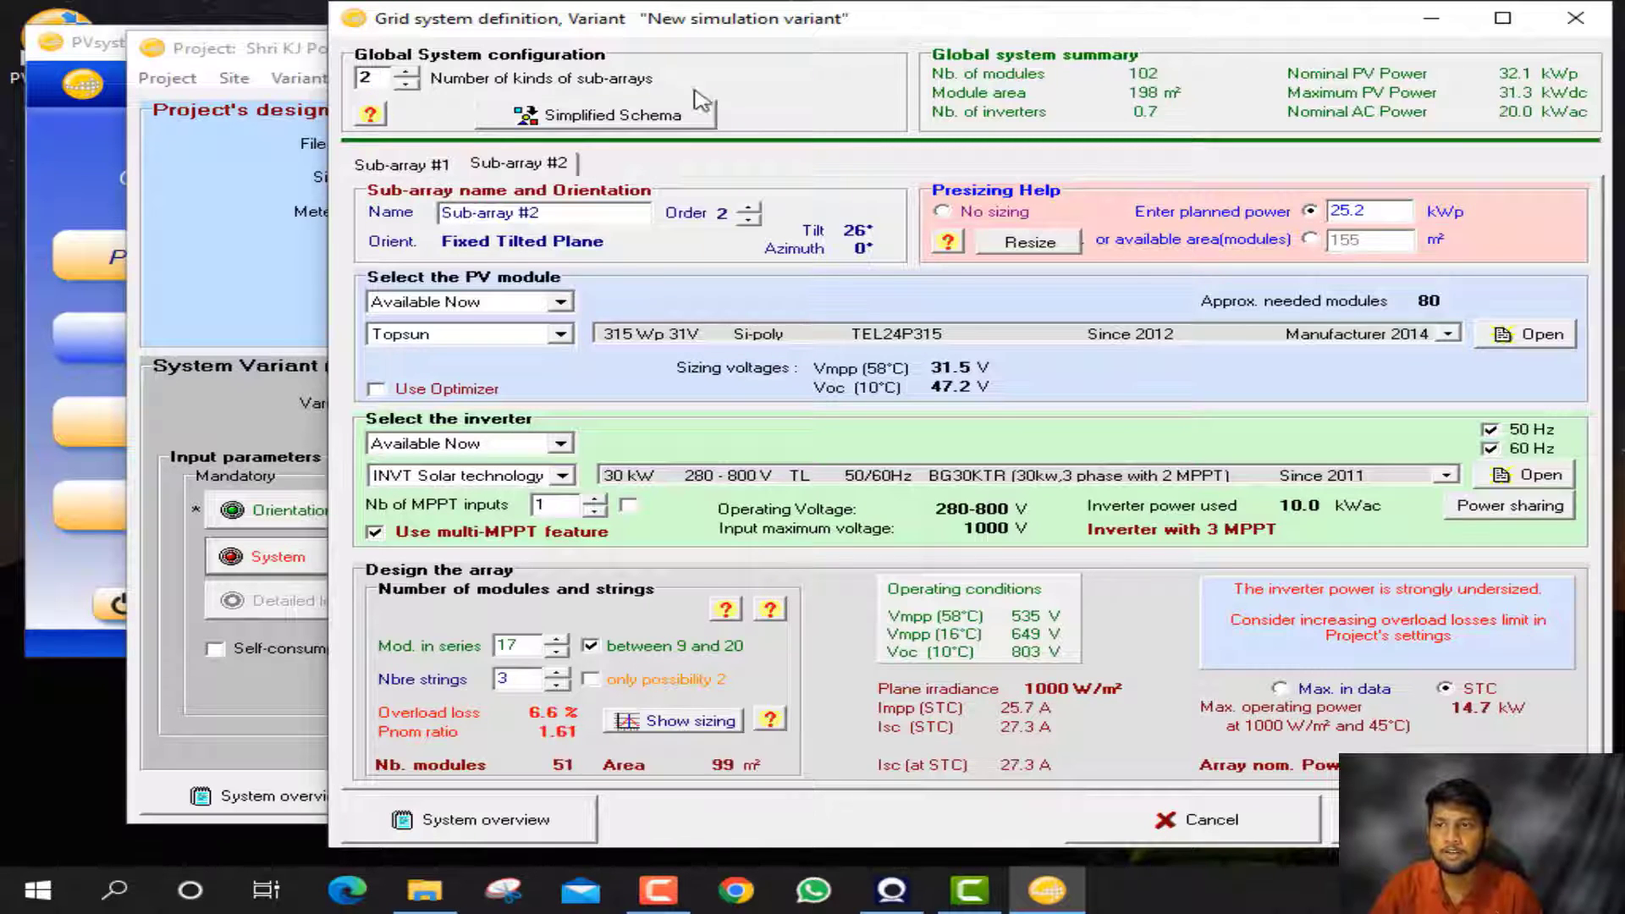
pyautogui.click(556, 653)
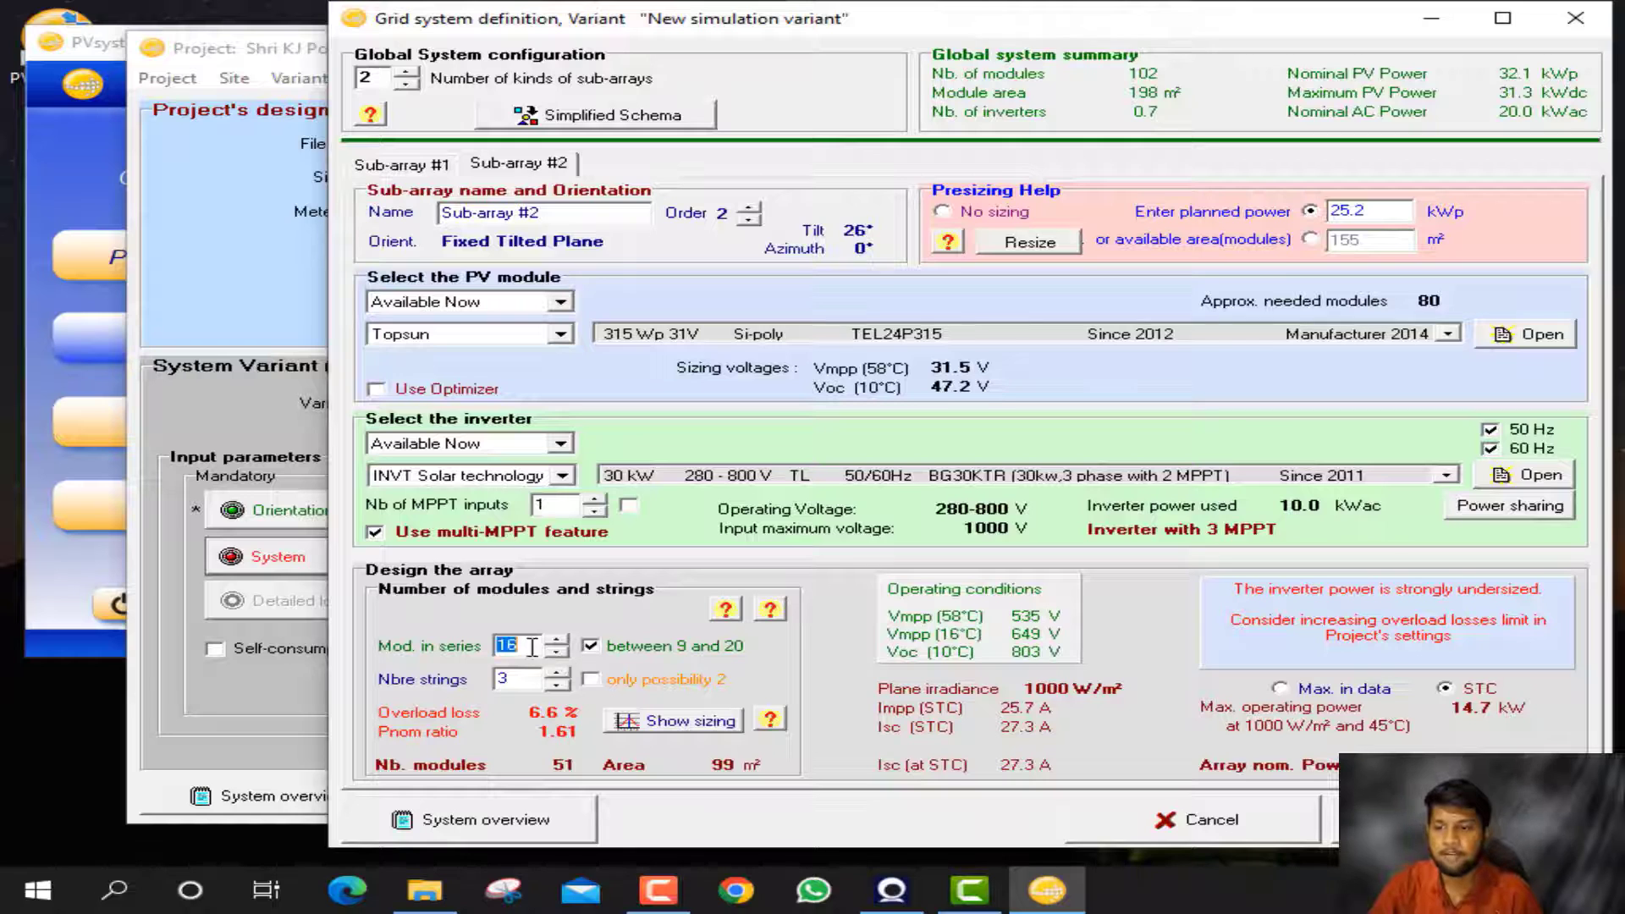
pyautogui.click(531, 680)
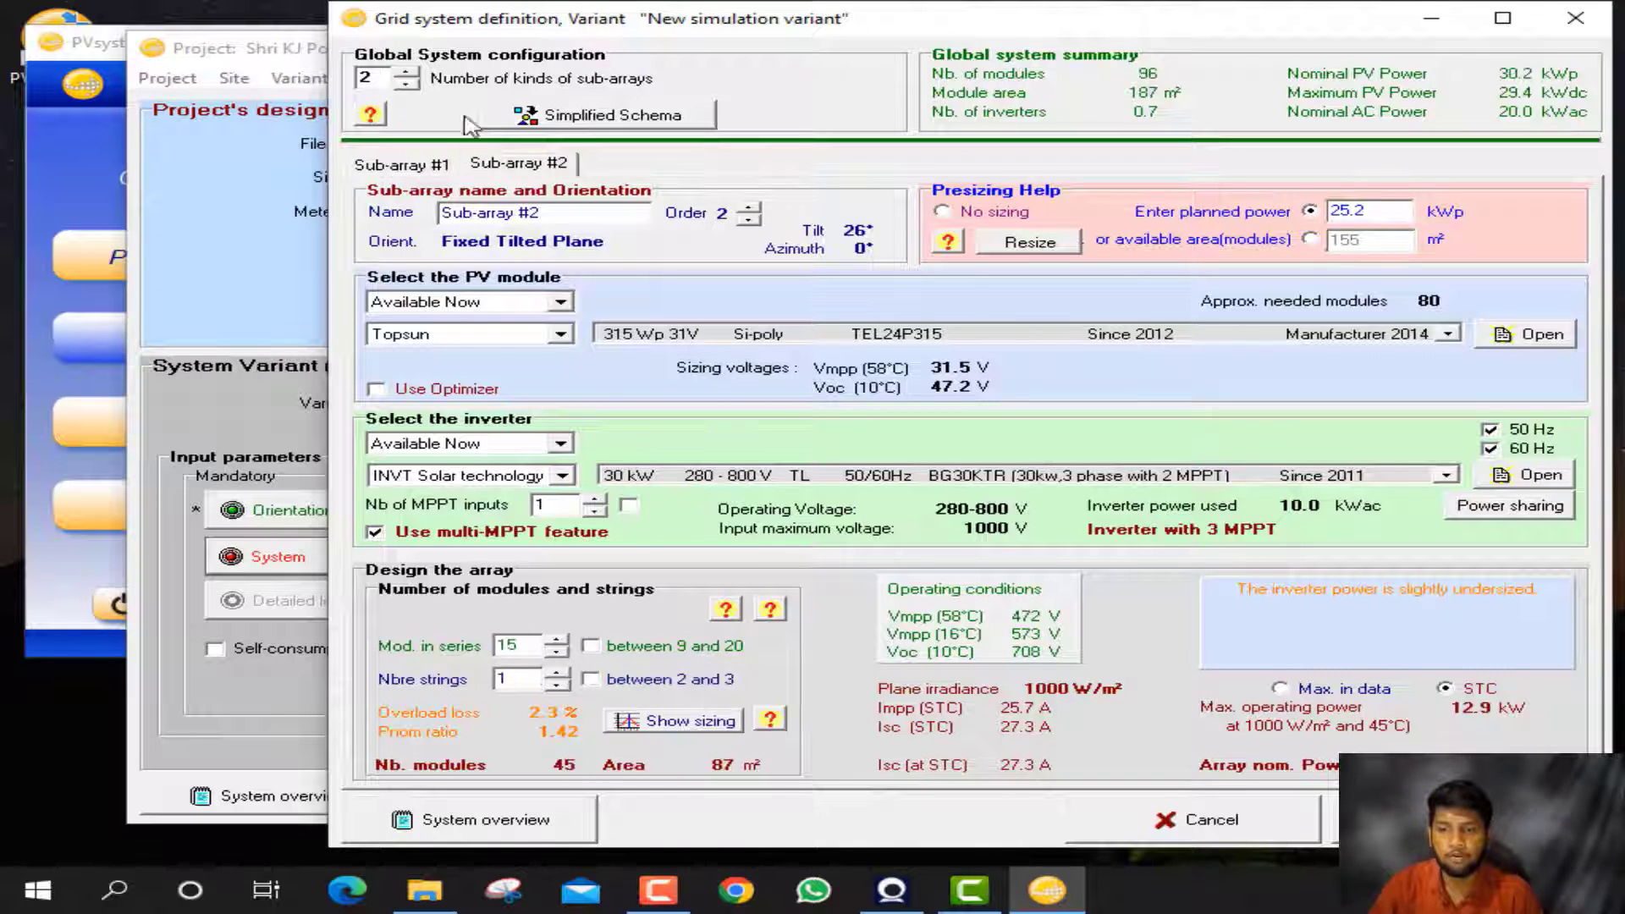
# - Add a third sub-array with 14 modules in series and 1 string, and split the inverter's MPPT power into 19, 6 and 5 kW
pyautogui.click(407, 74)
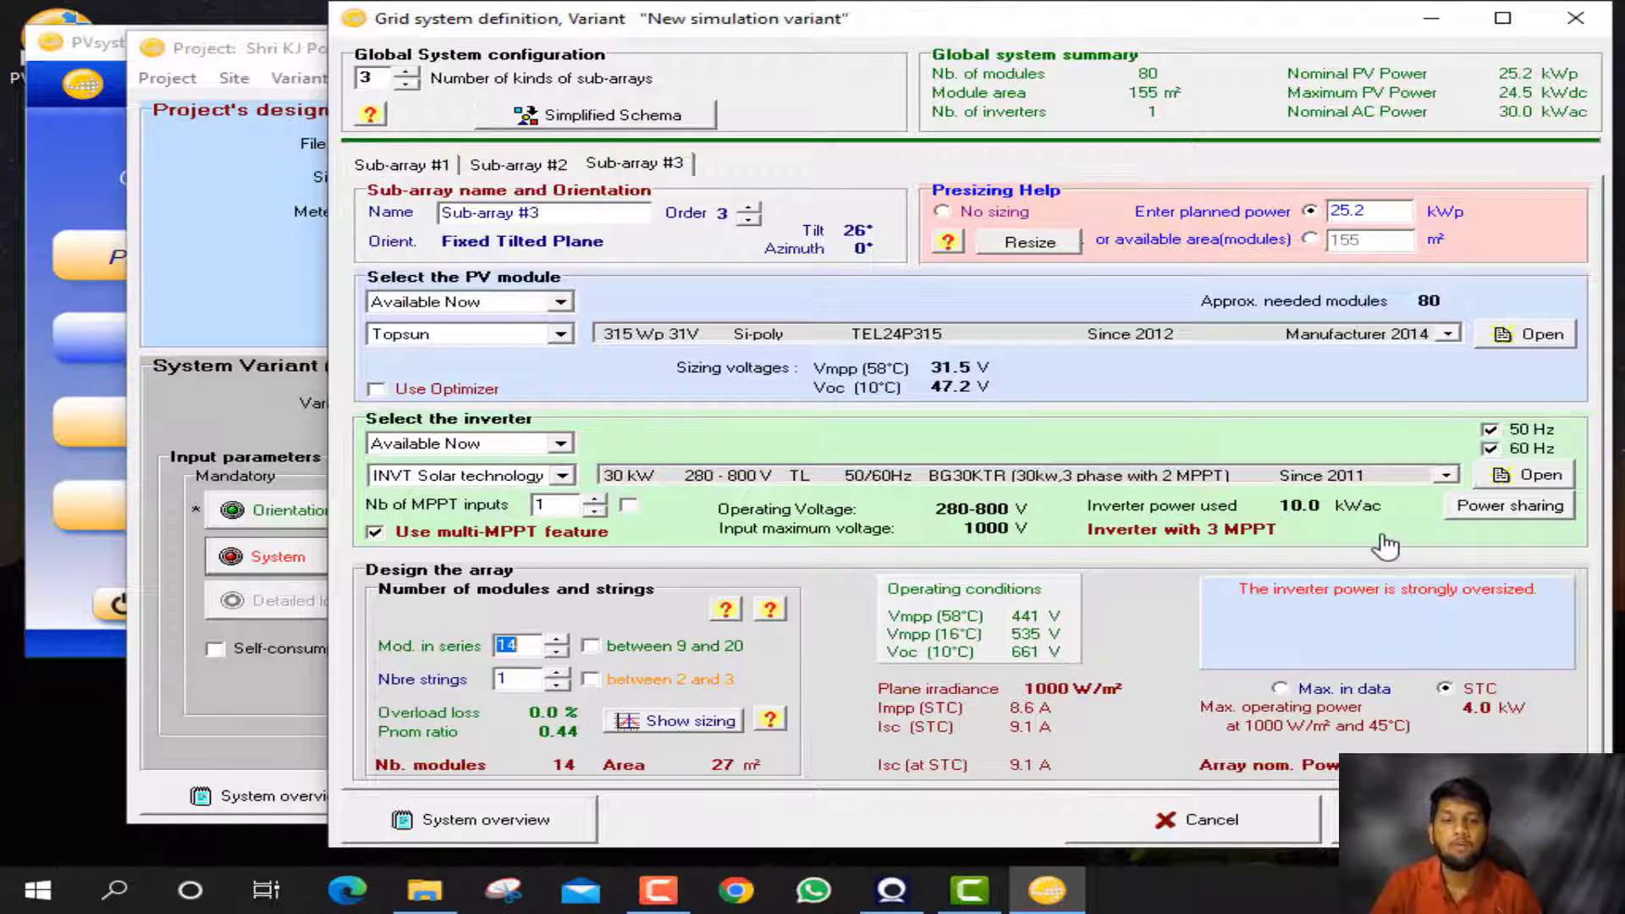
pyautogui.click(1476, 518)
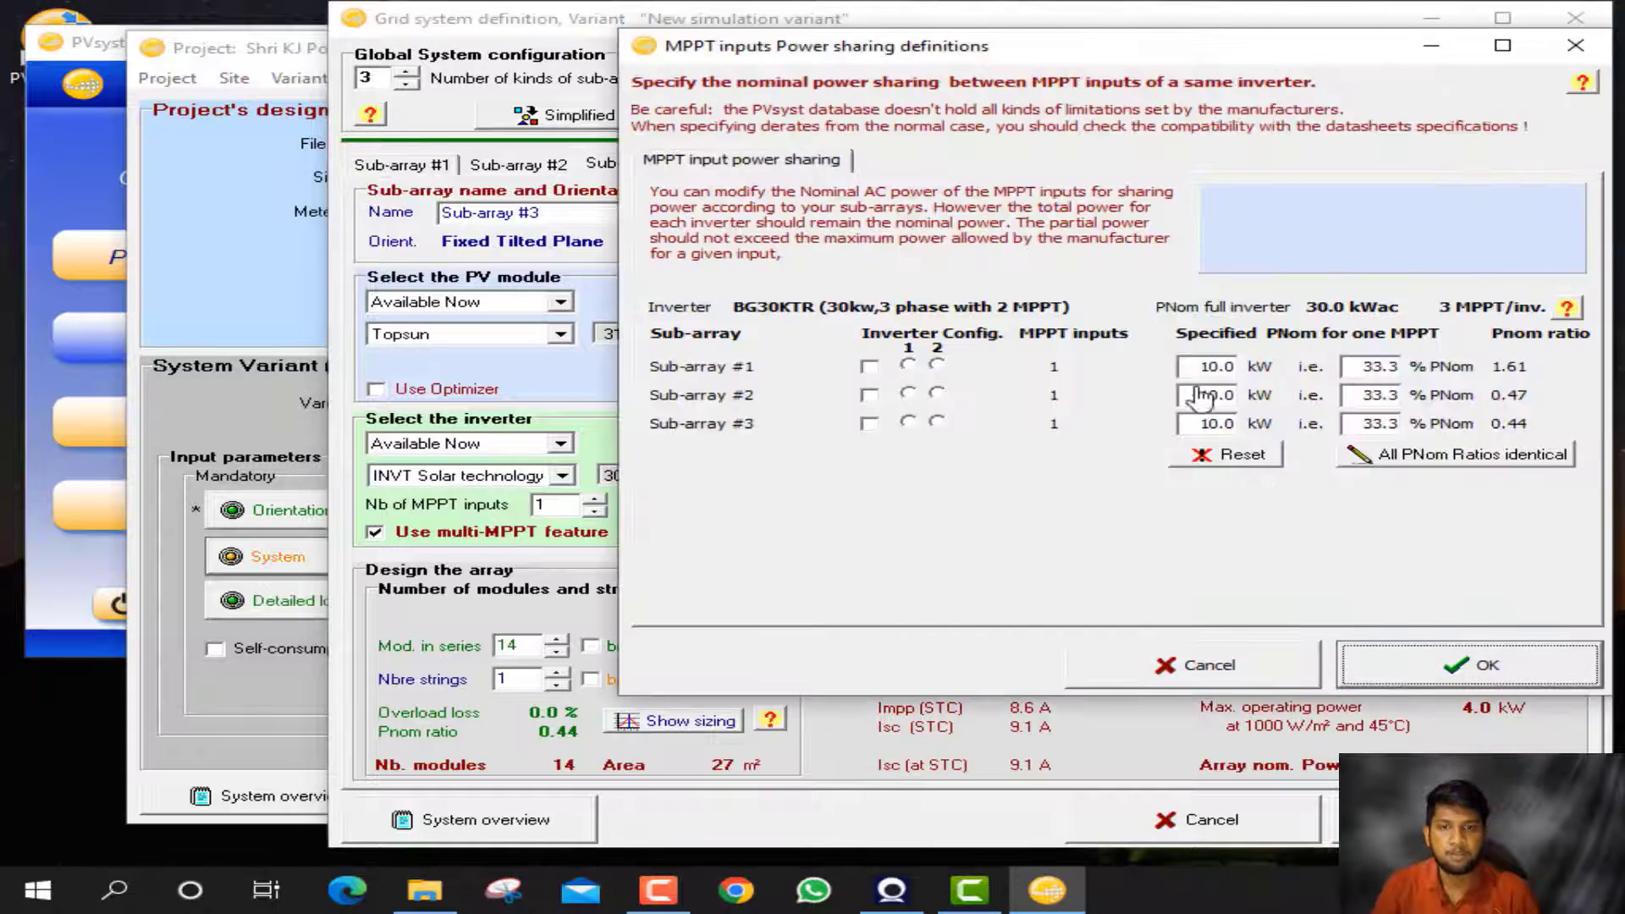
pyautogui.click(1201, 369)
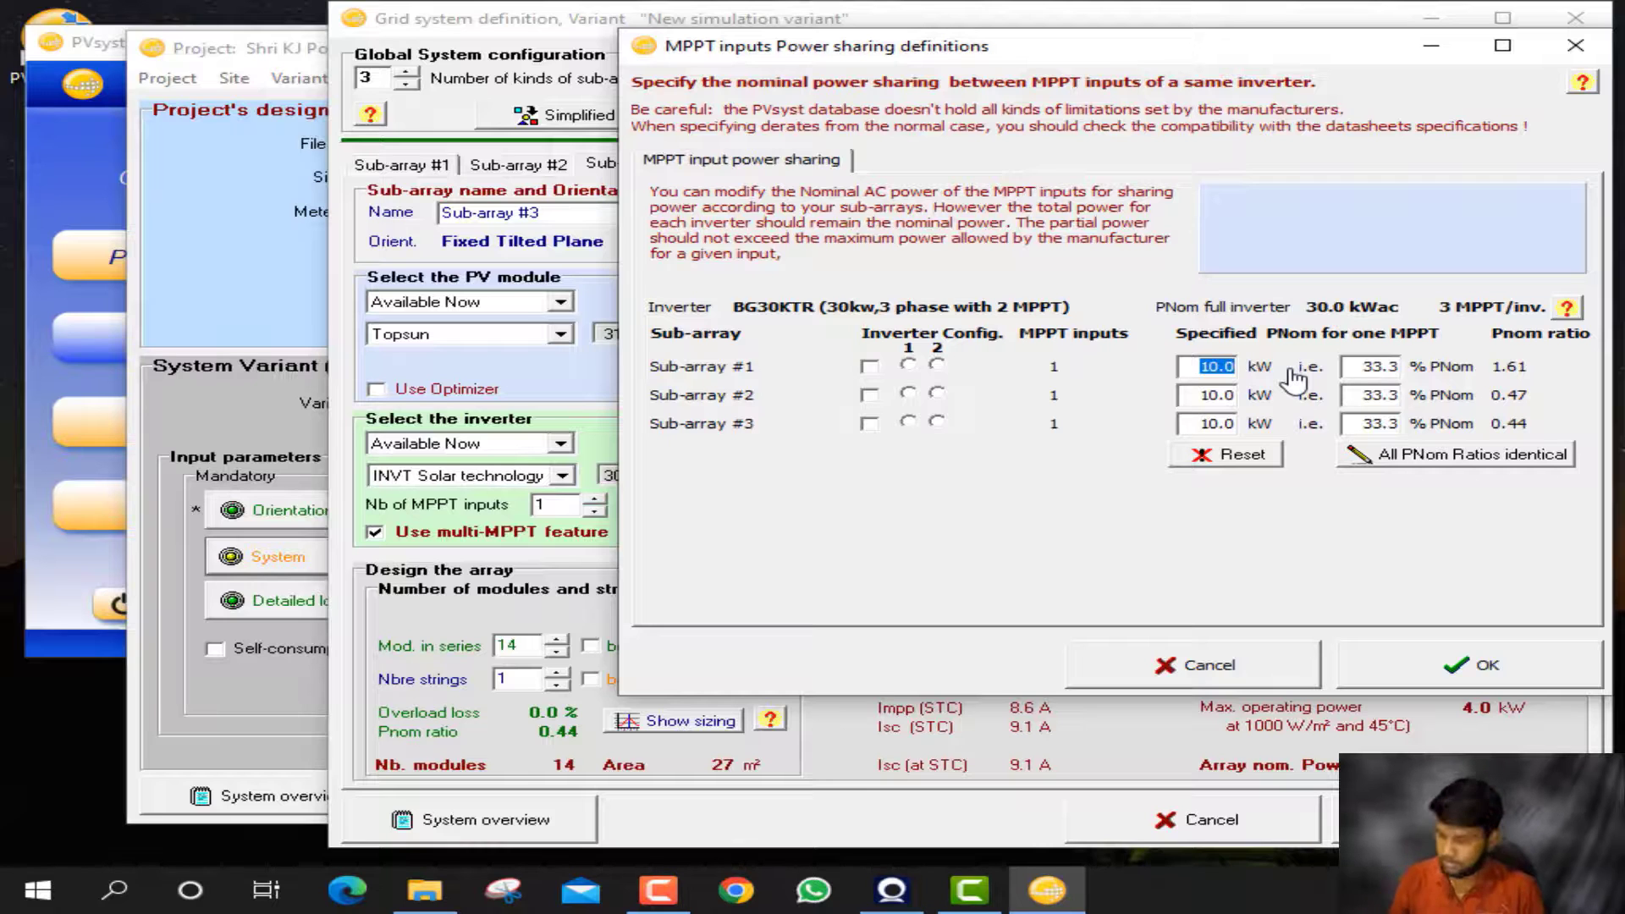
pyautogui.write('19')
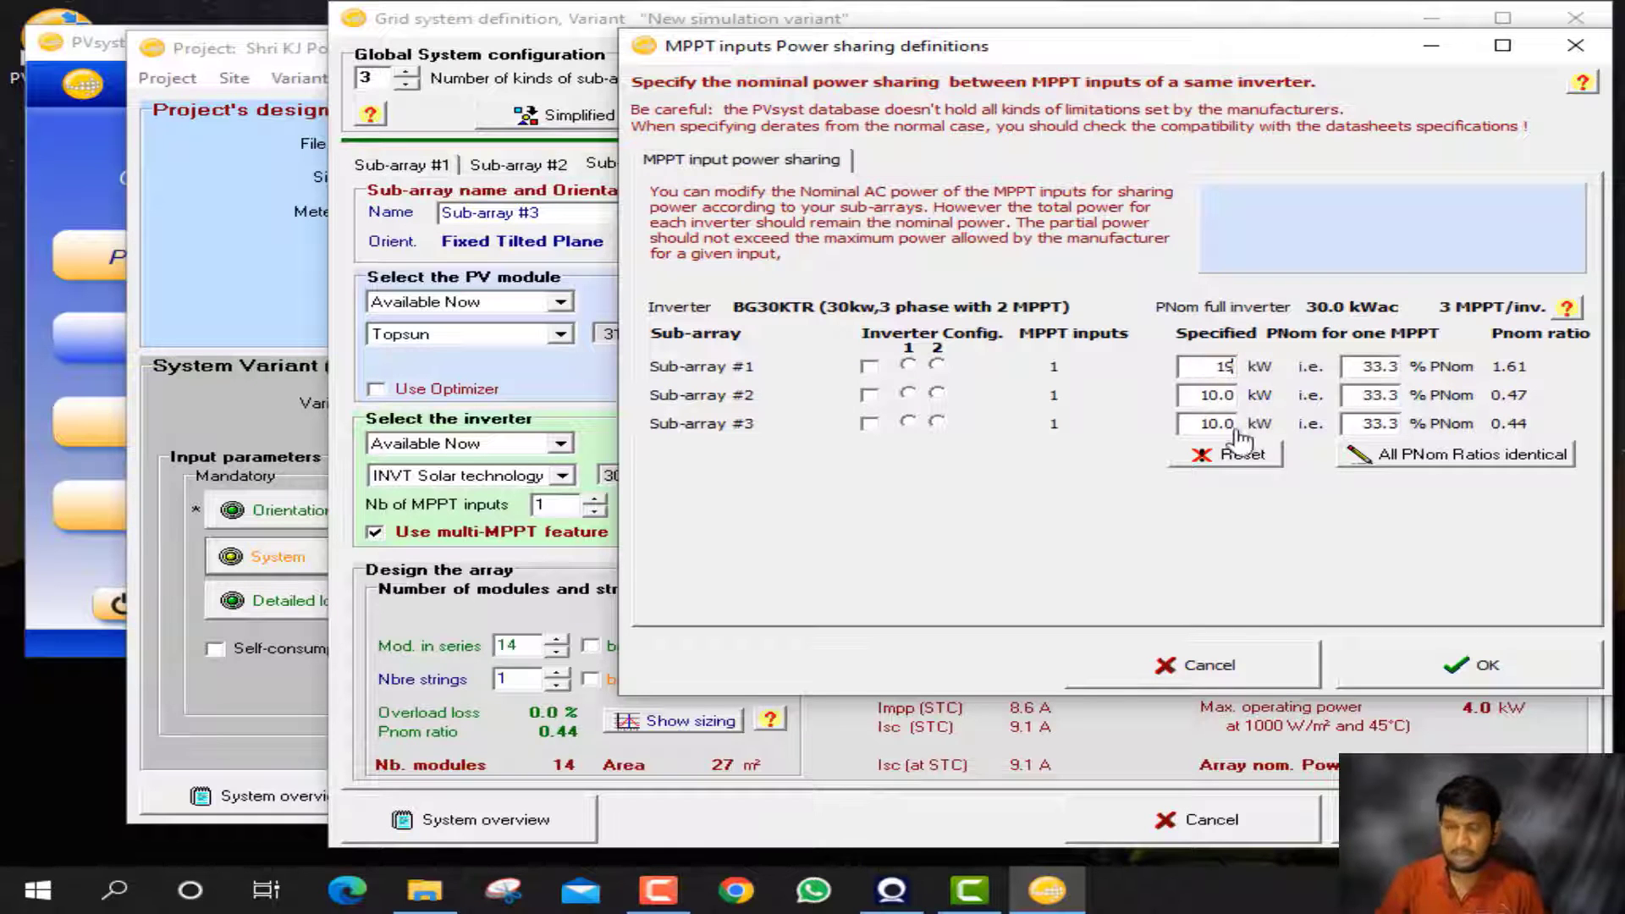
pyautogui.click(1208, 396)
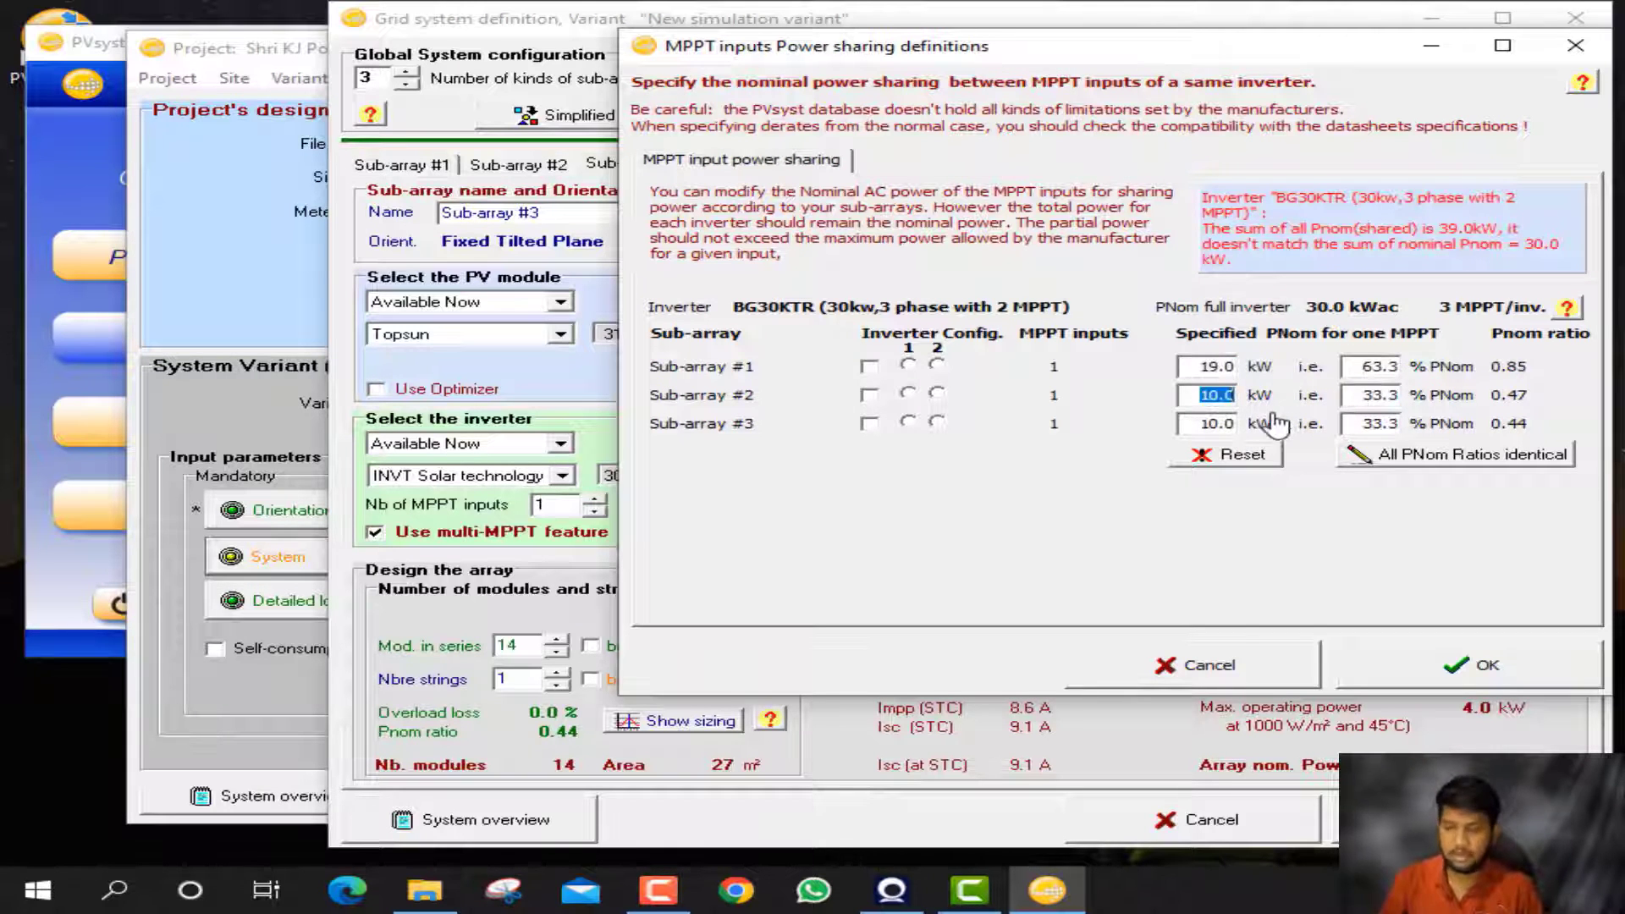
pyautogui.write('6')
pyautogui.click(1184, 423)
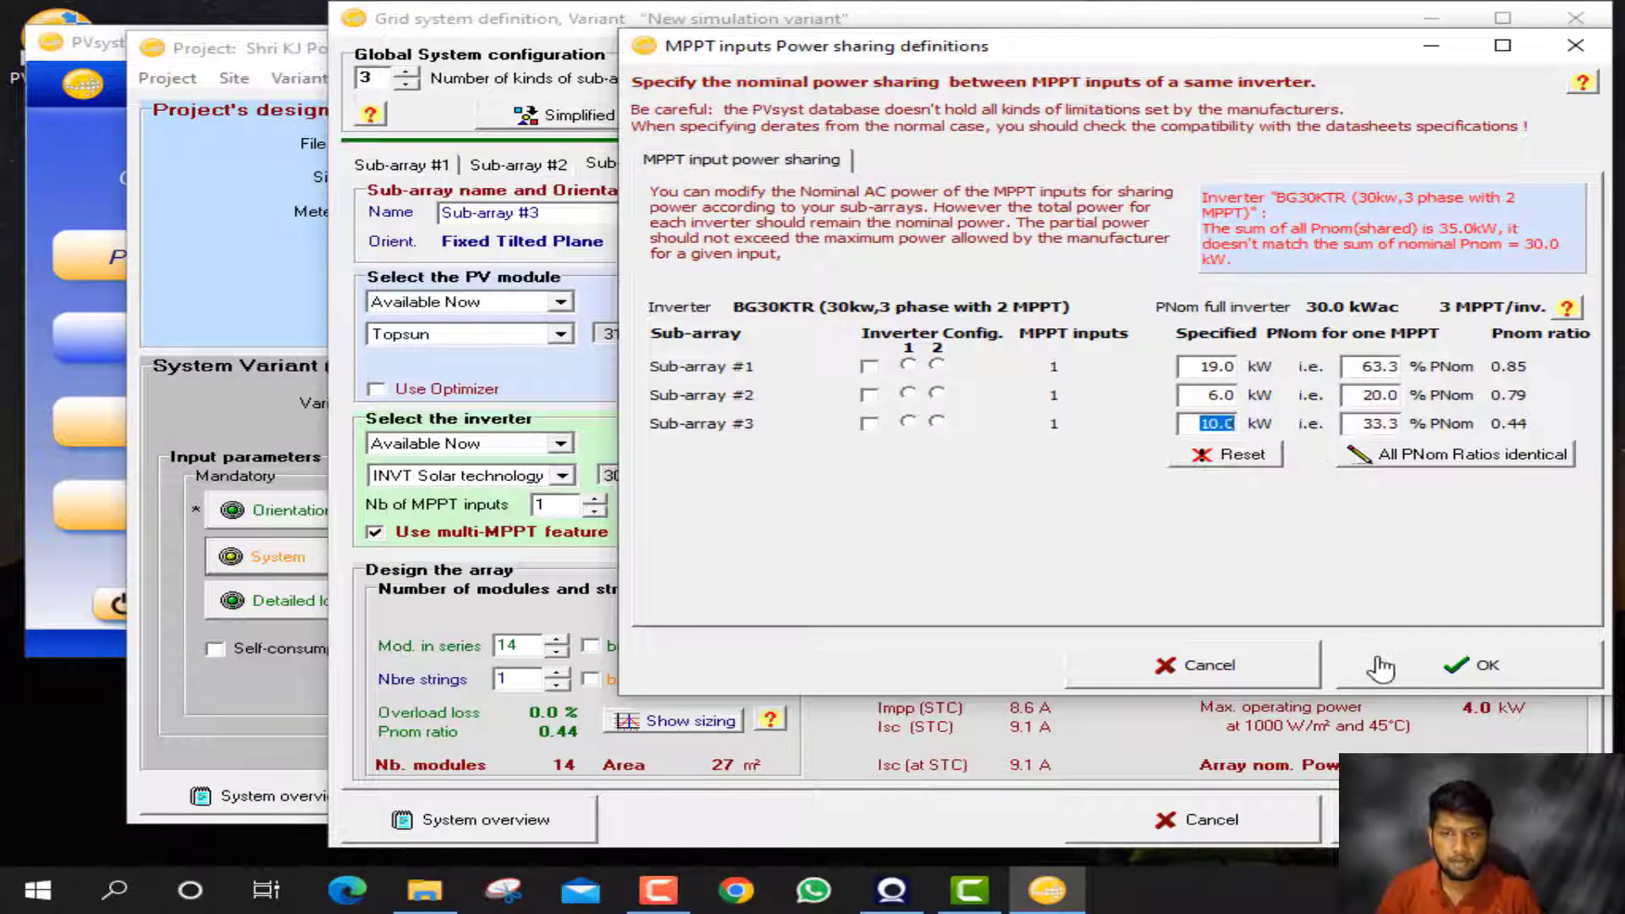
pyautogui.write('5')
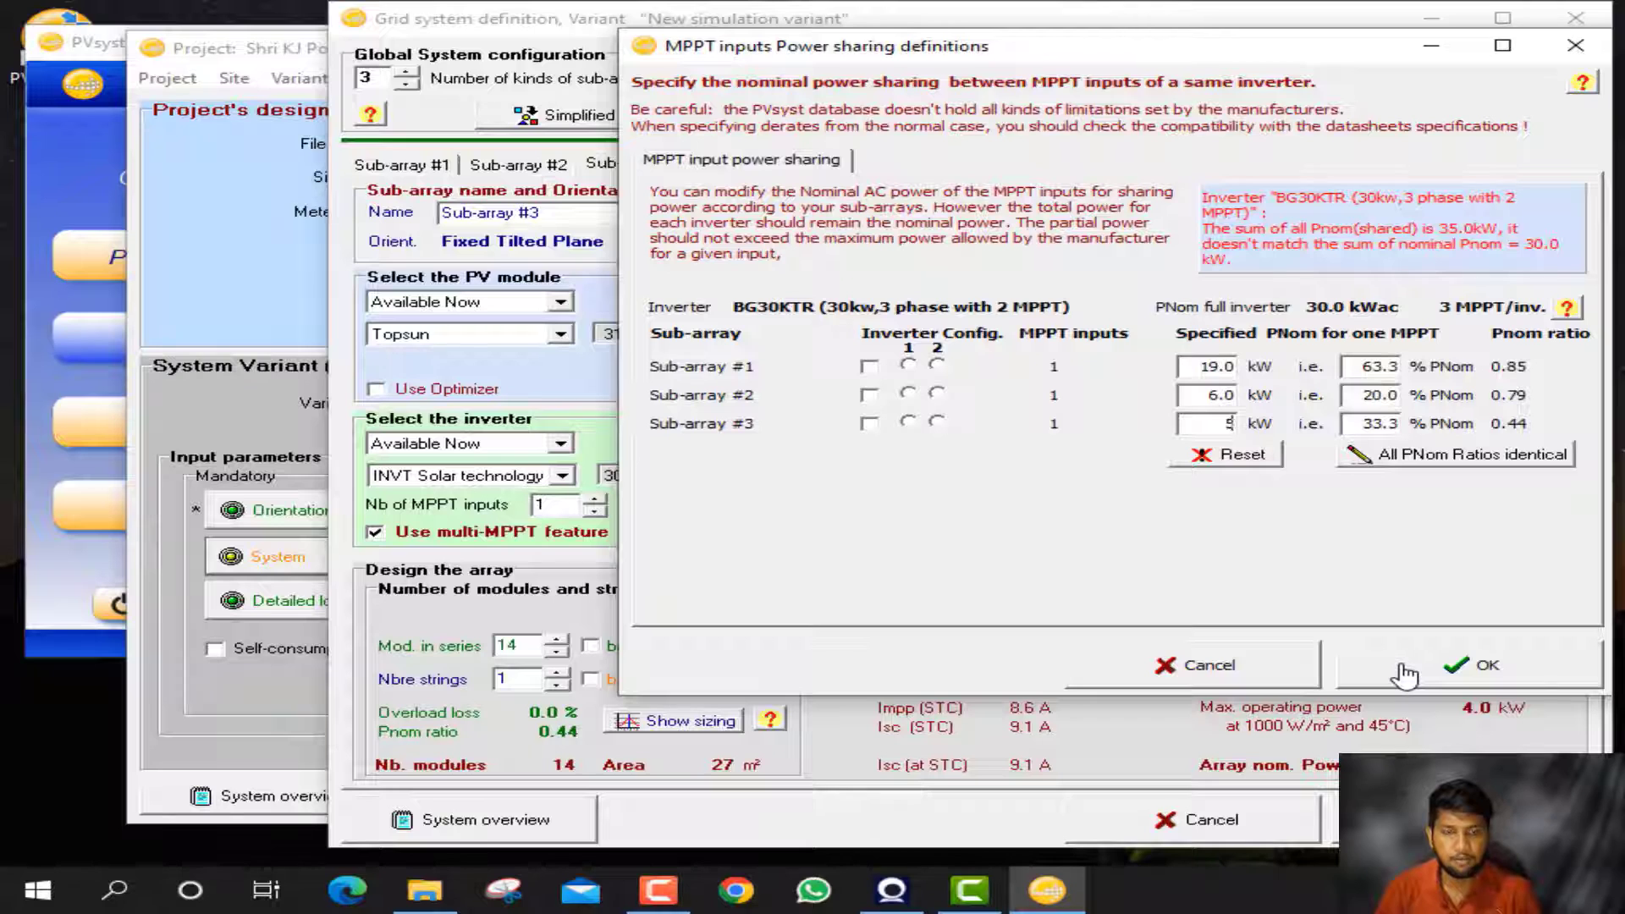
pyautogui.click(1342, 601)
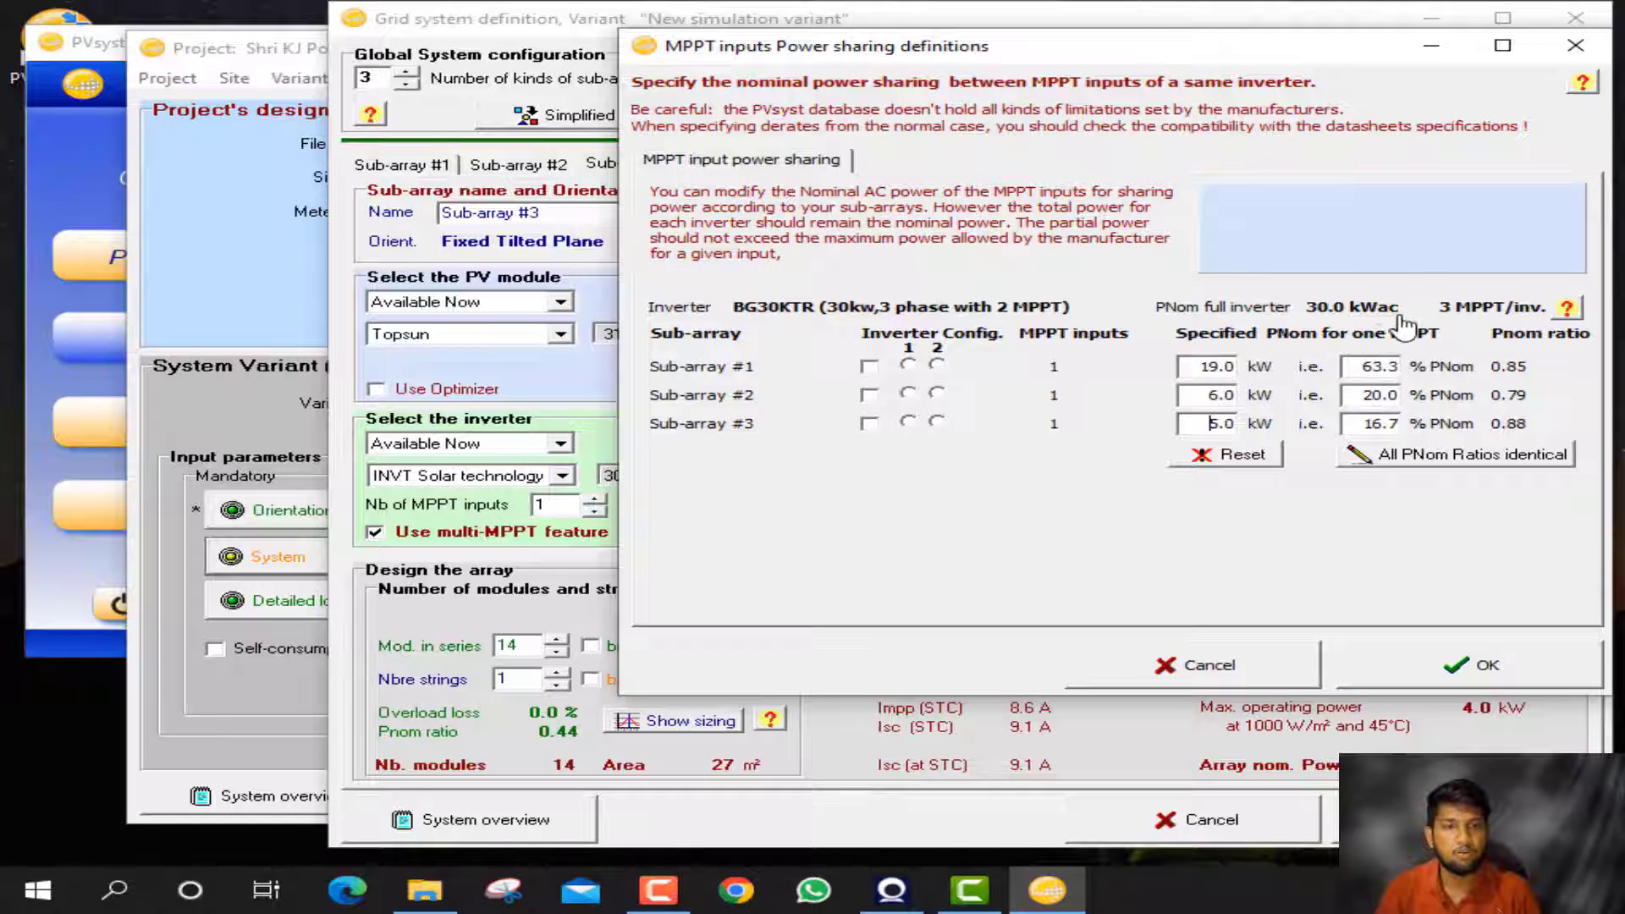
pyautogui.press('Return')
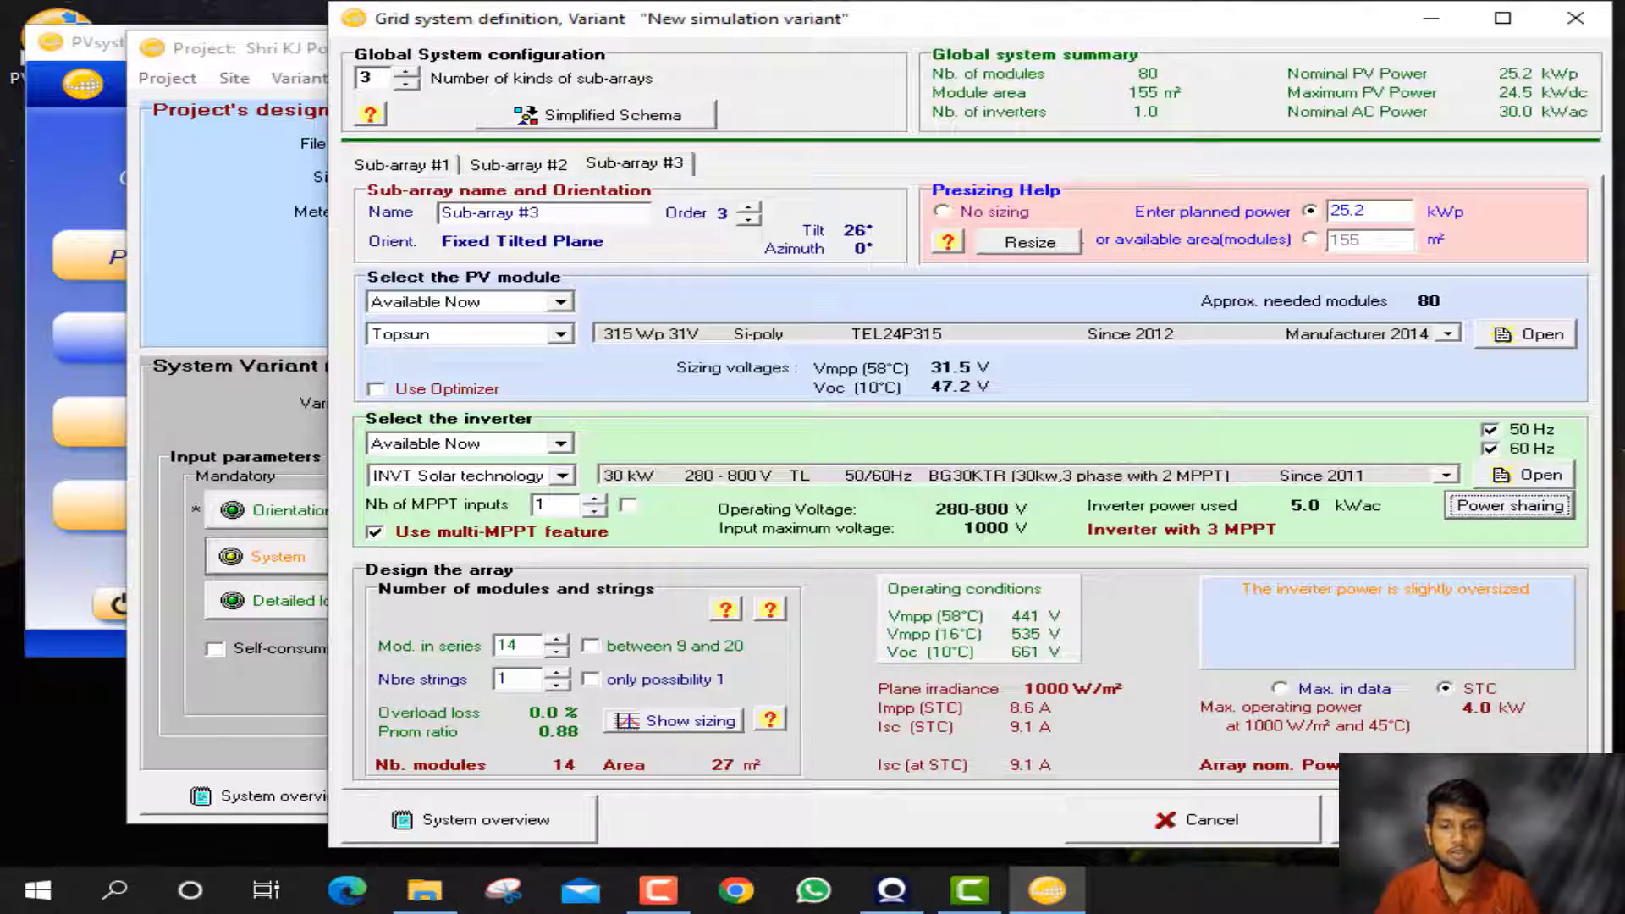
pyautogui.click(1464, 819)
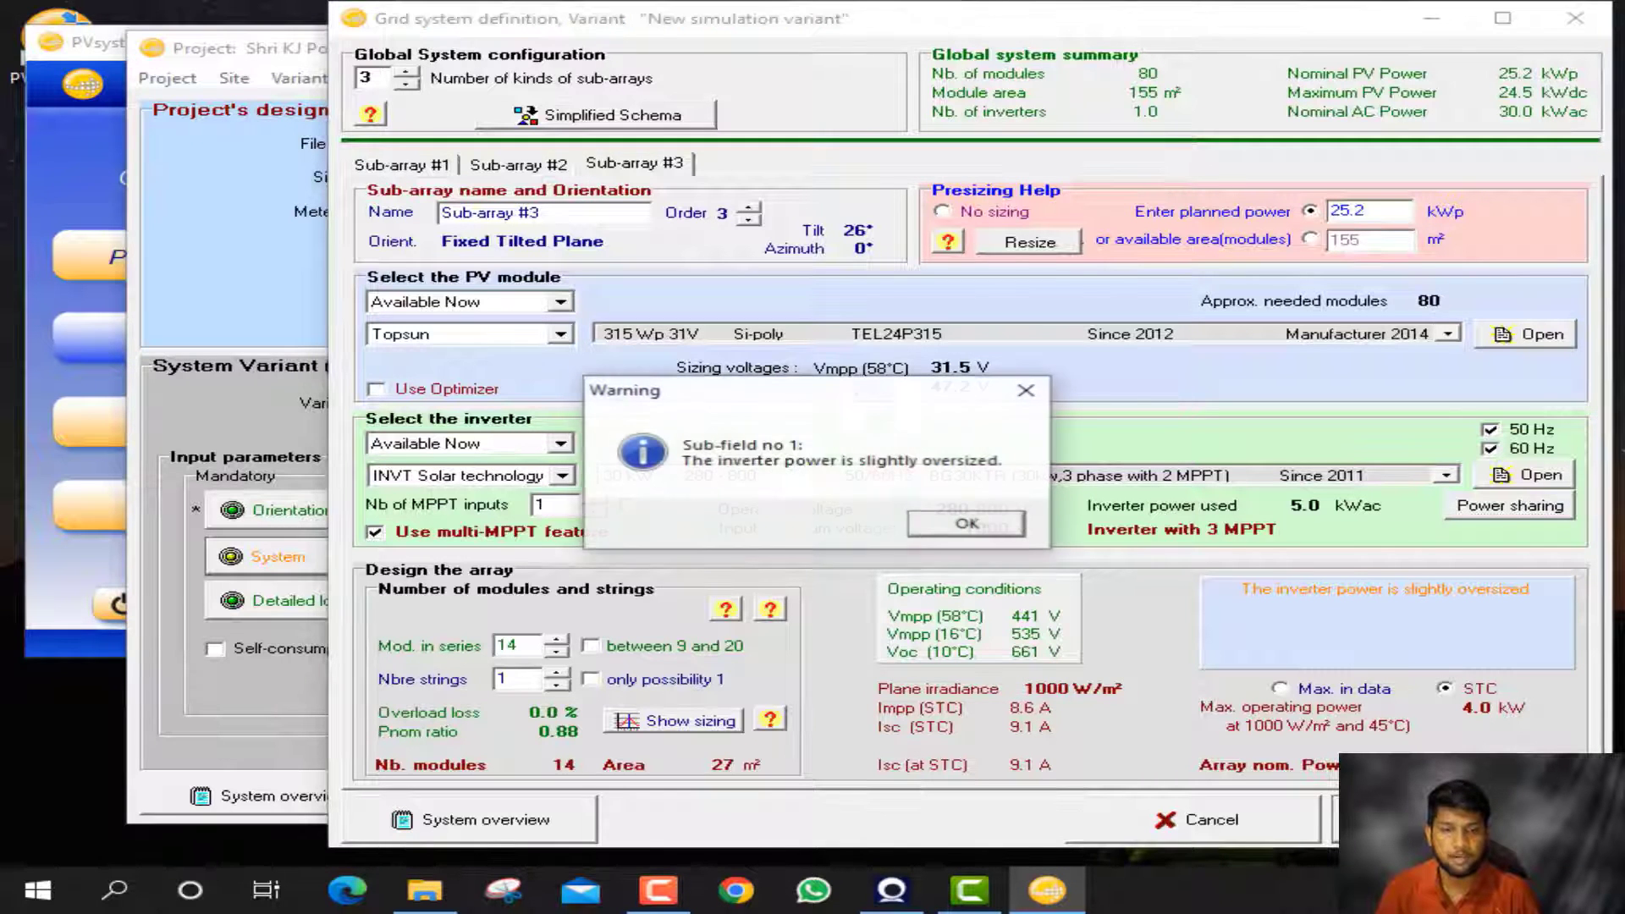
pyautogui.click(986, 523)
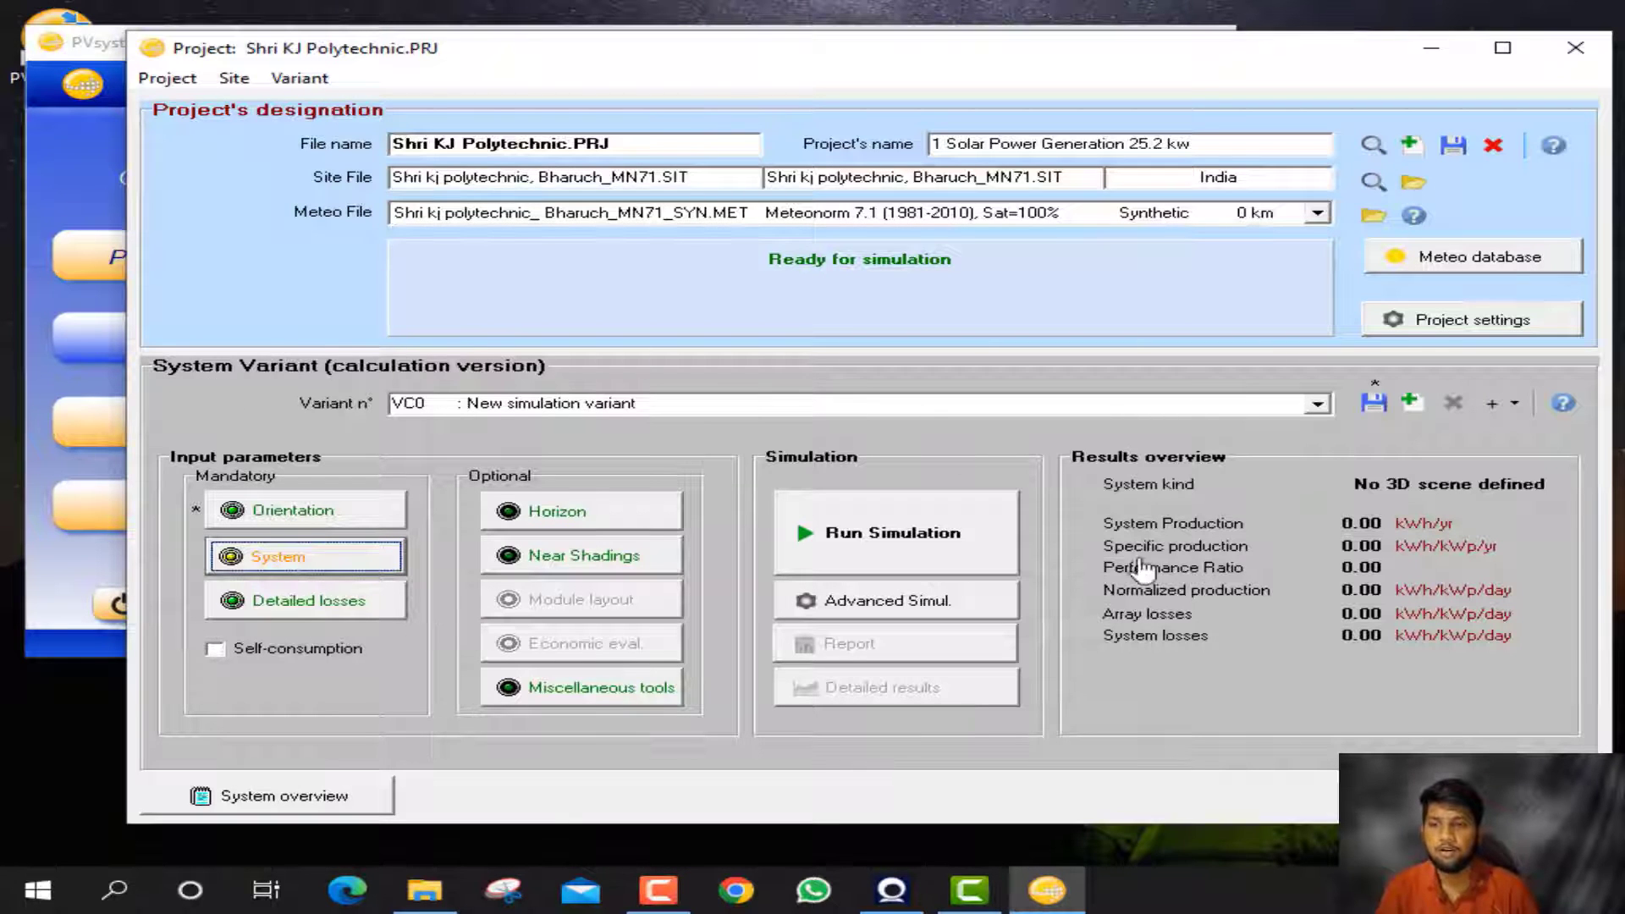
# - Set the detailed losses' constant thermal loss factor Uc to 29 W/m²K and choose "Free" mounted modules with air circulation
pyautogui.moveTo(321, 562)
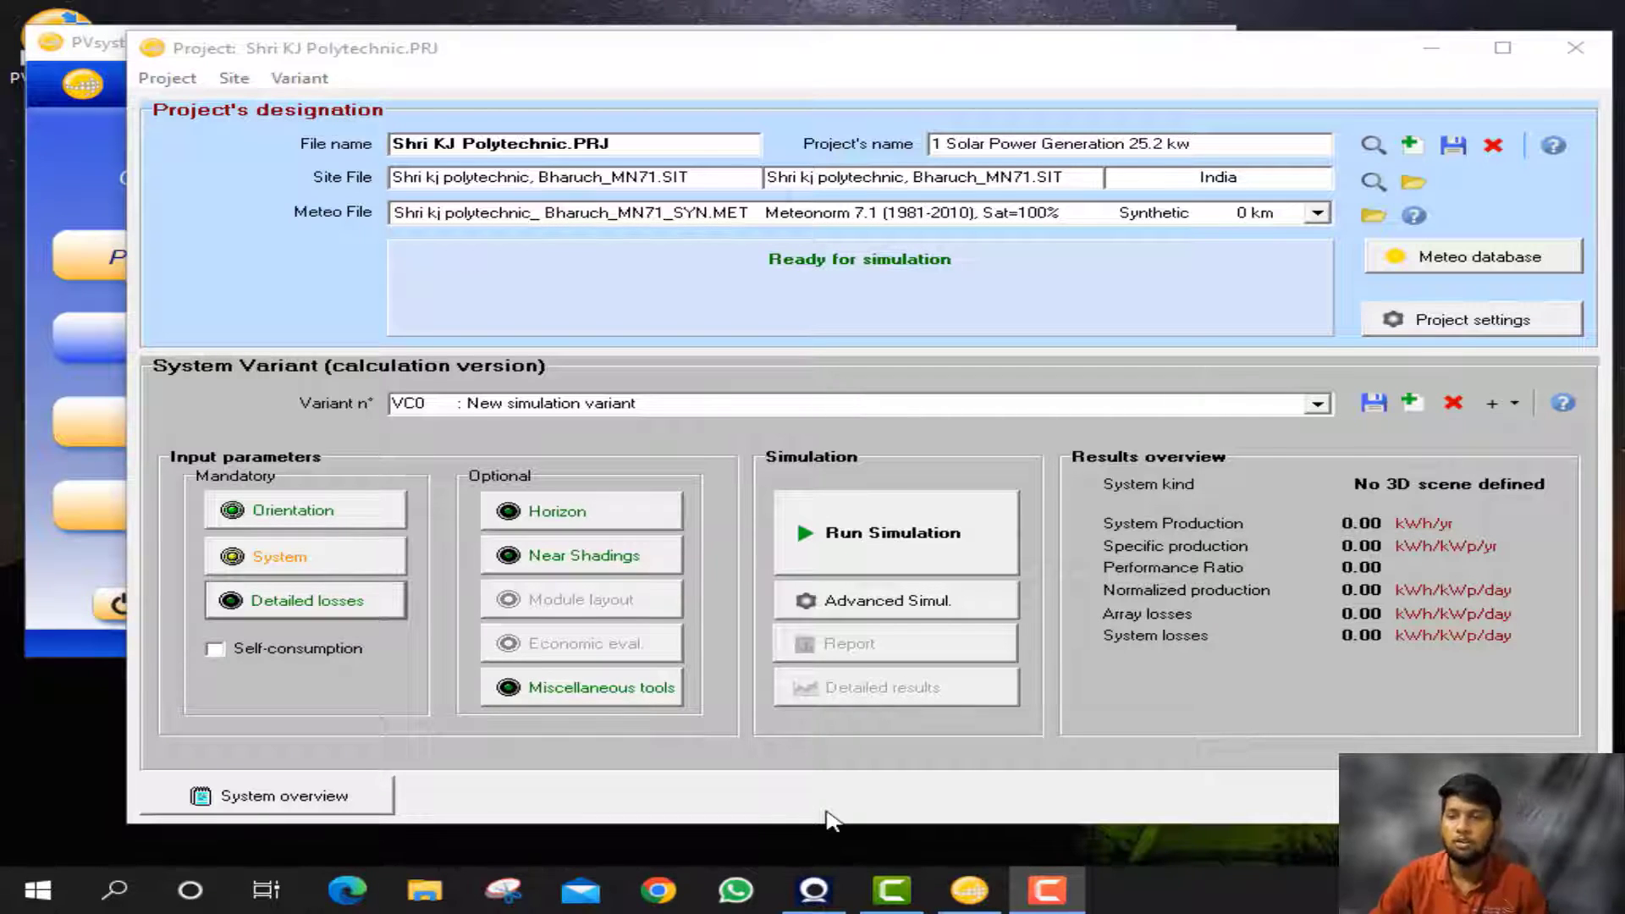
pyautogui.click(337, 606)
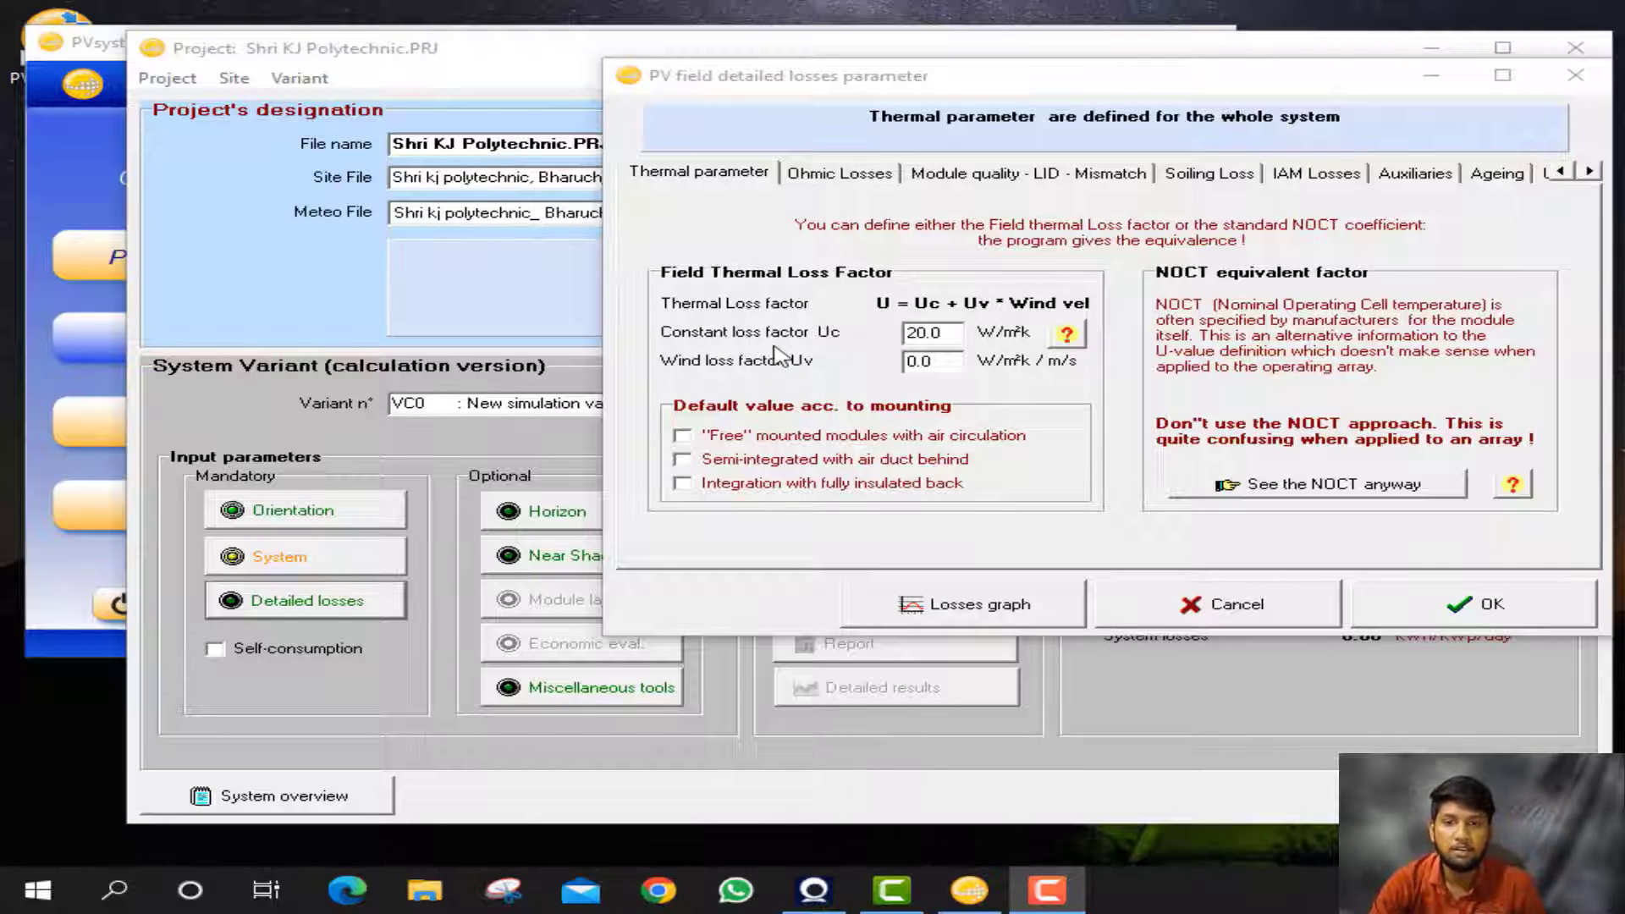
pyautogui.click(926, 333)
pyautogui.press('BackSpace')
pyautogui.write('9')
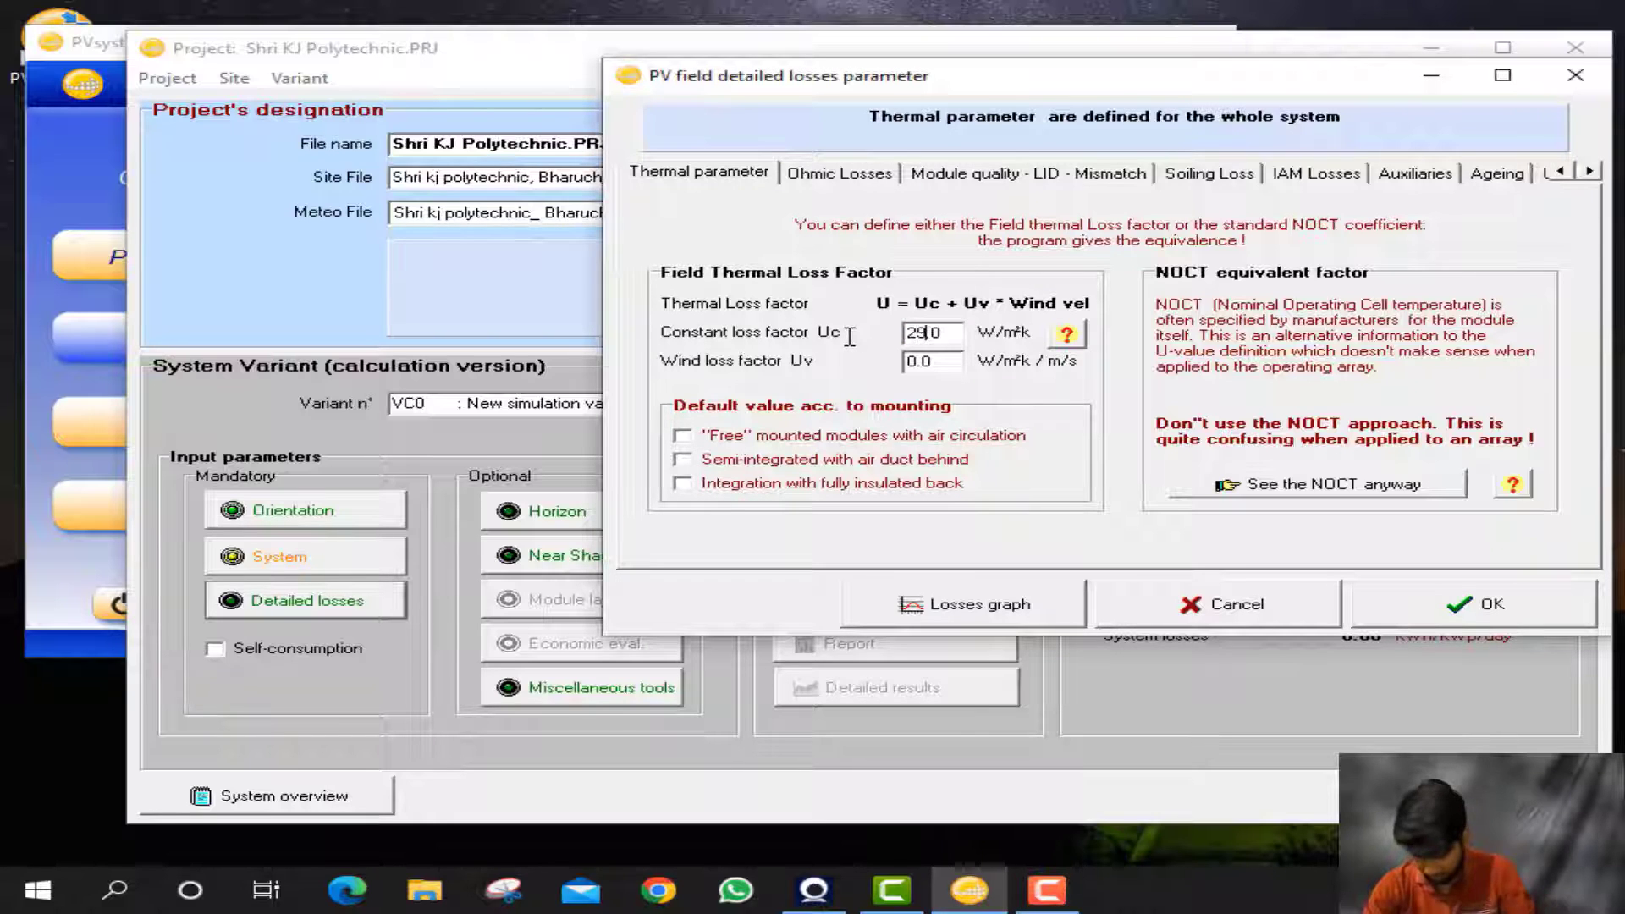
pyautogui.click(799, 441)
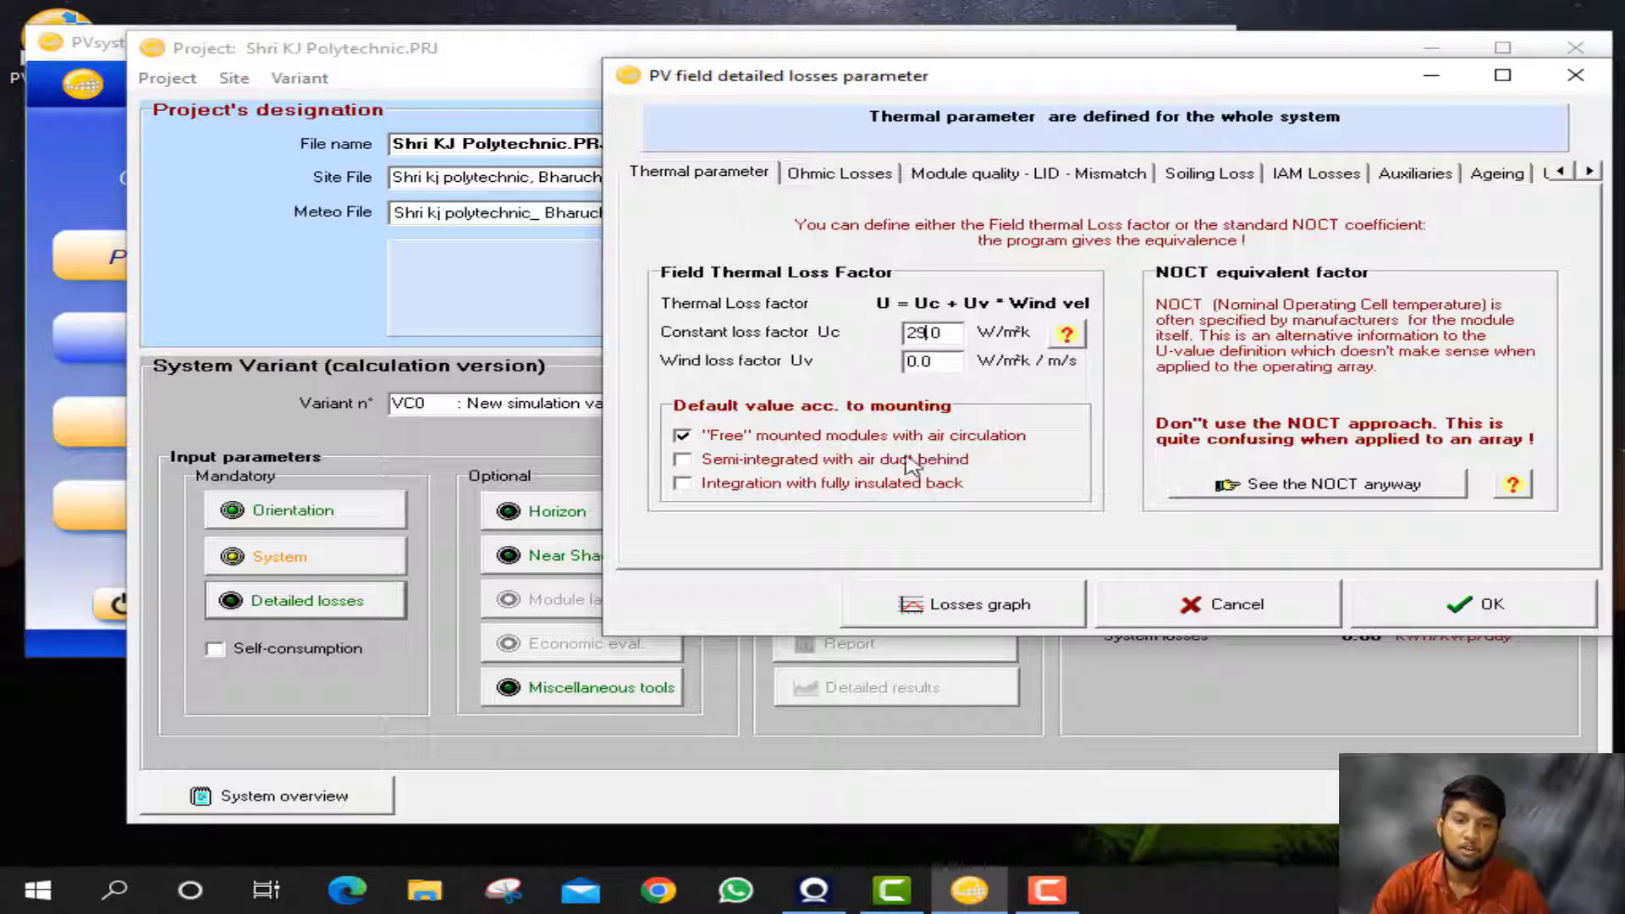
pyautogui.click(788, 439)
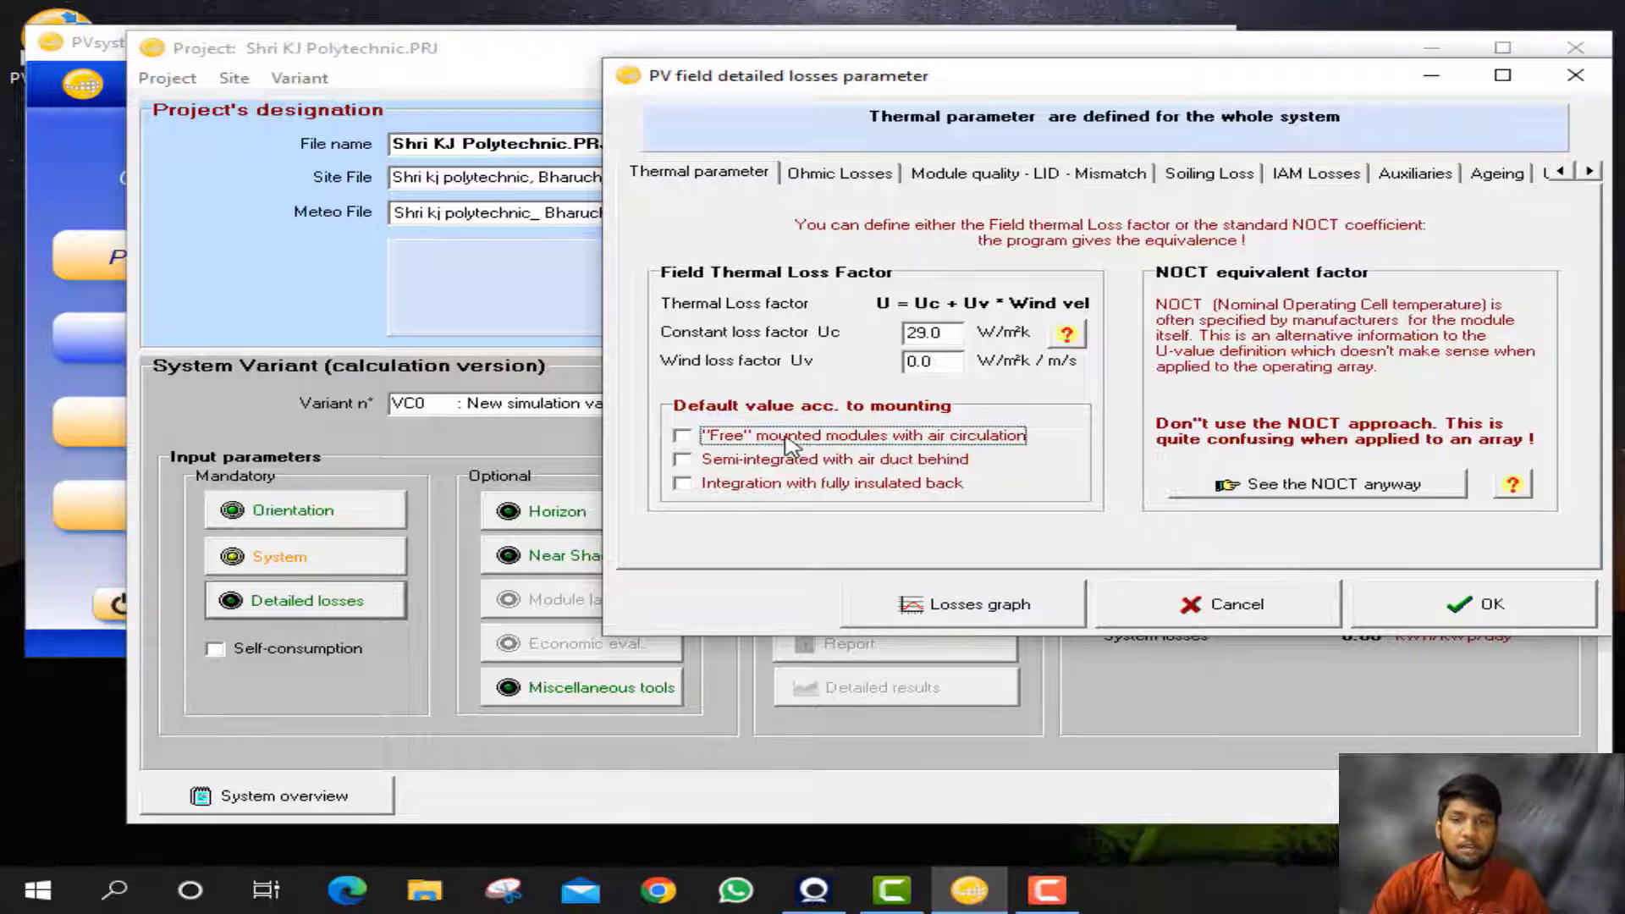
pyautogui.click(683, 440)
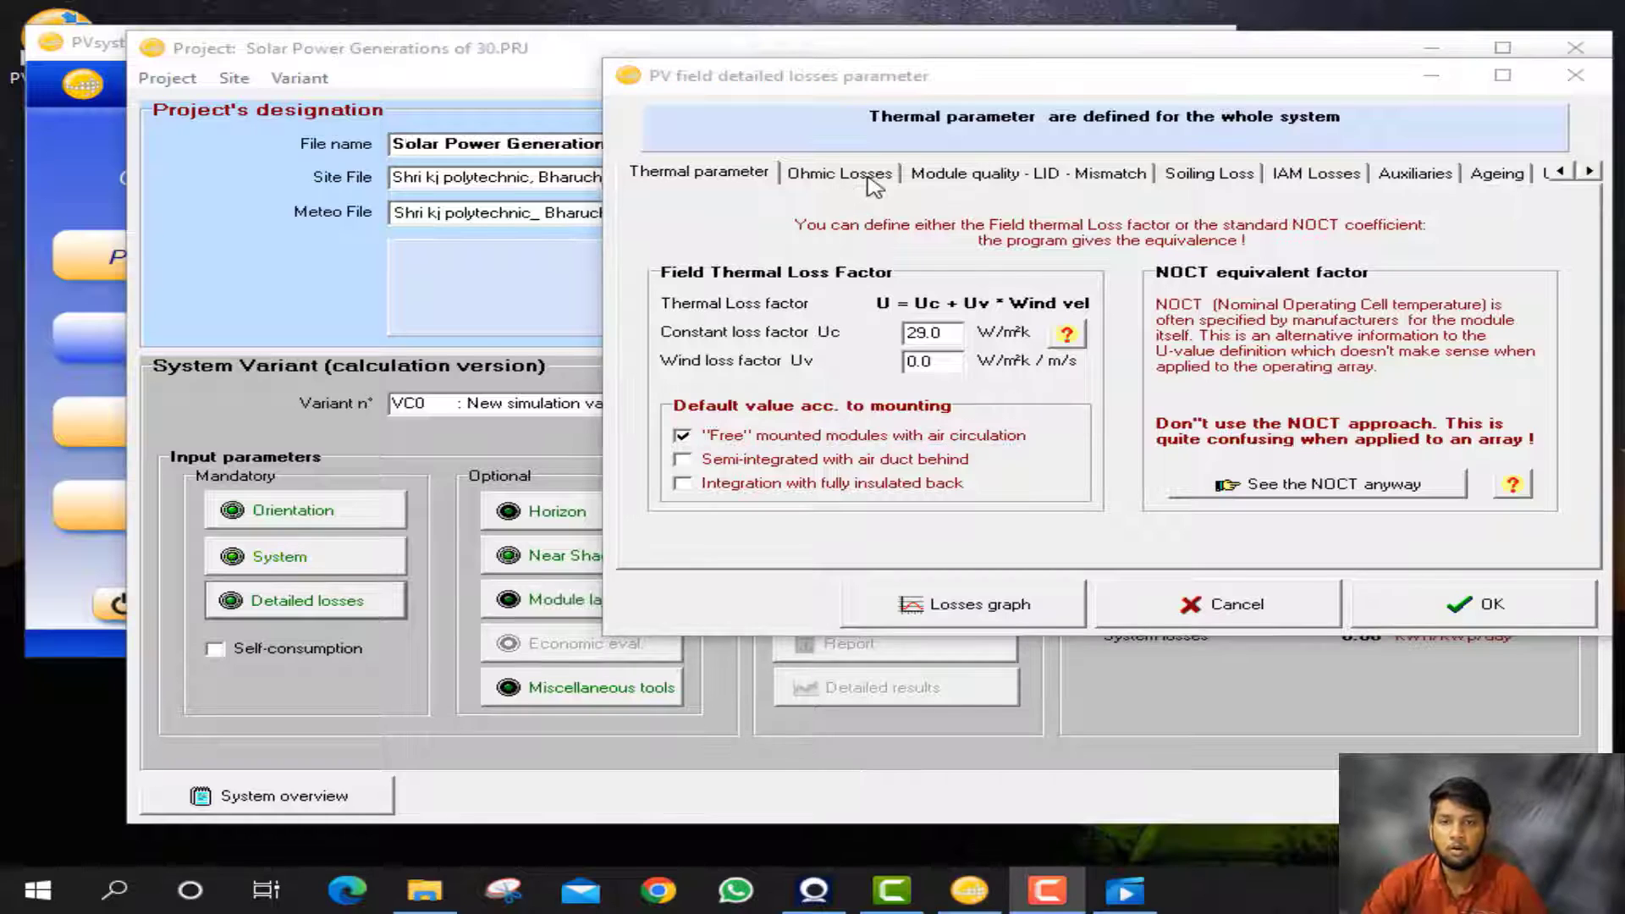
# - Review the wire lengths and sections for the string connections and main box to inverter in sub-array #1's detailed ohmic loss computation
pyautogui.click(842, 180)
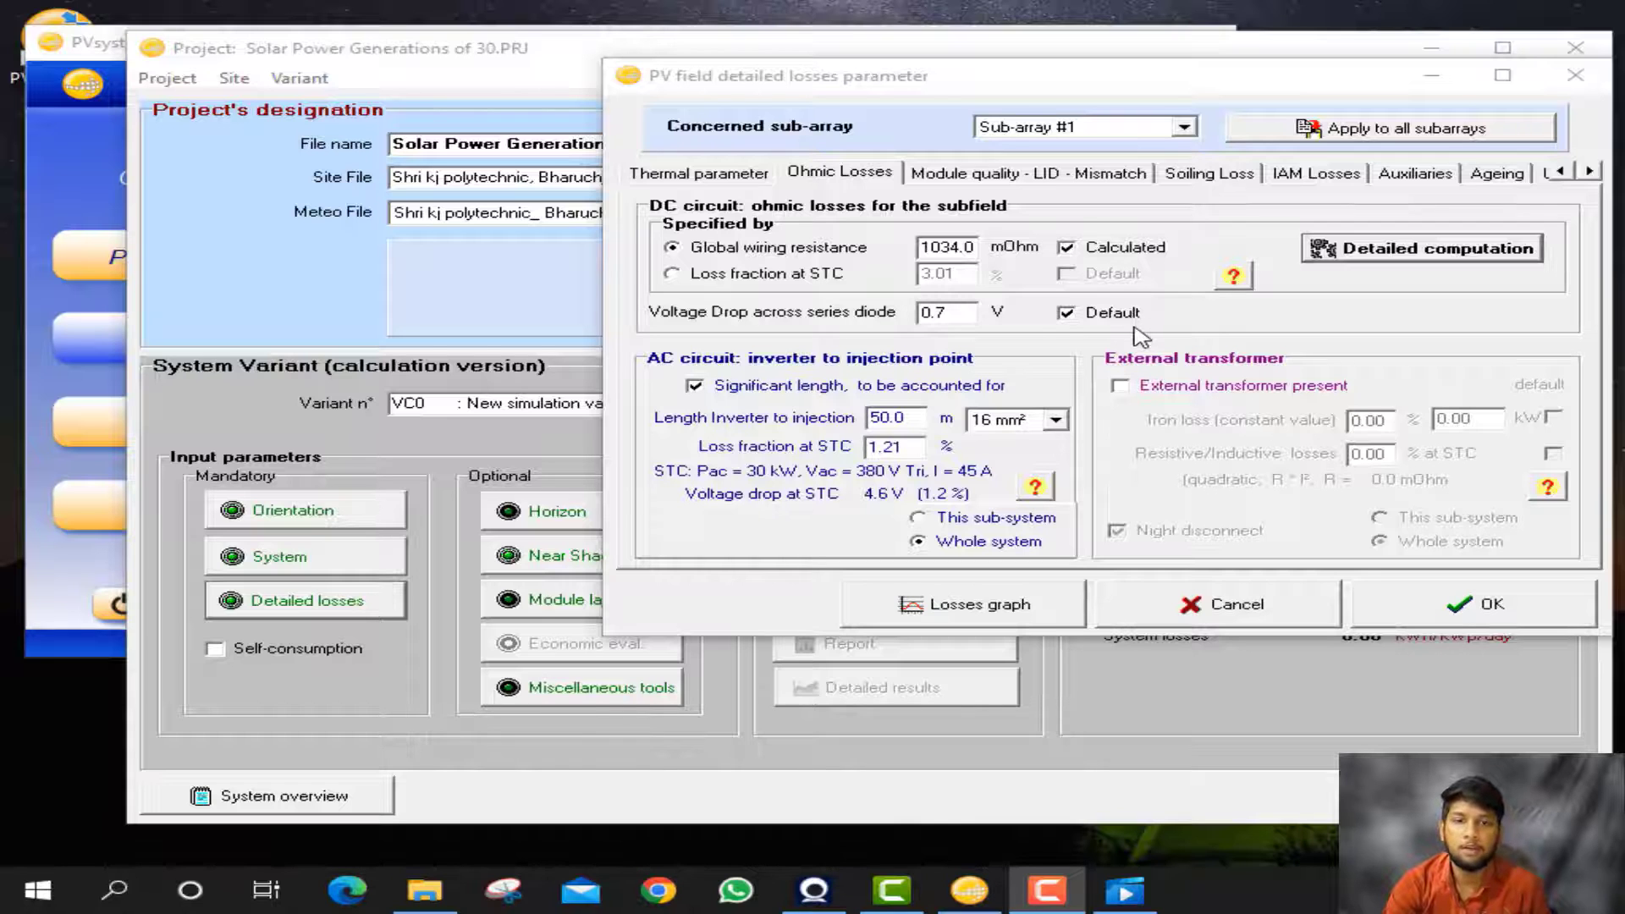
pyautogui.click(1348, 263)
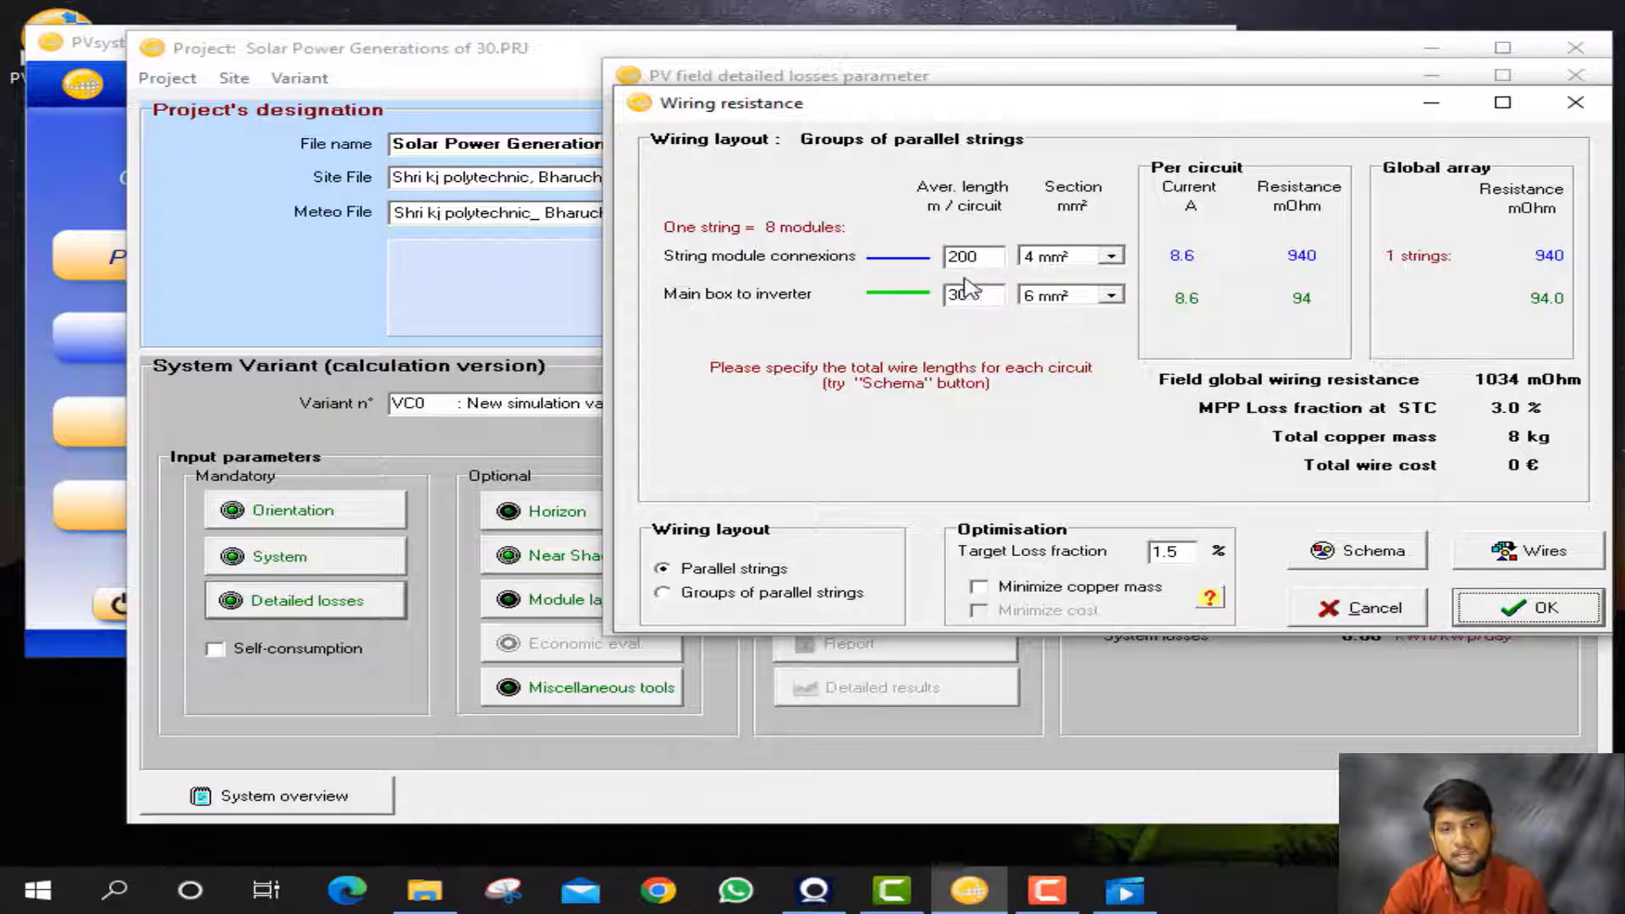
pyautogui.doubleClick(990, 263)
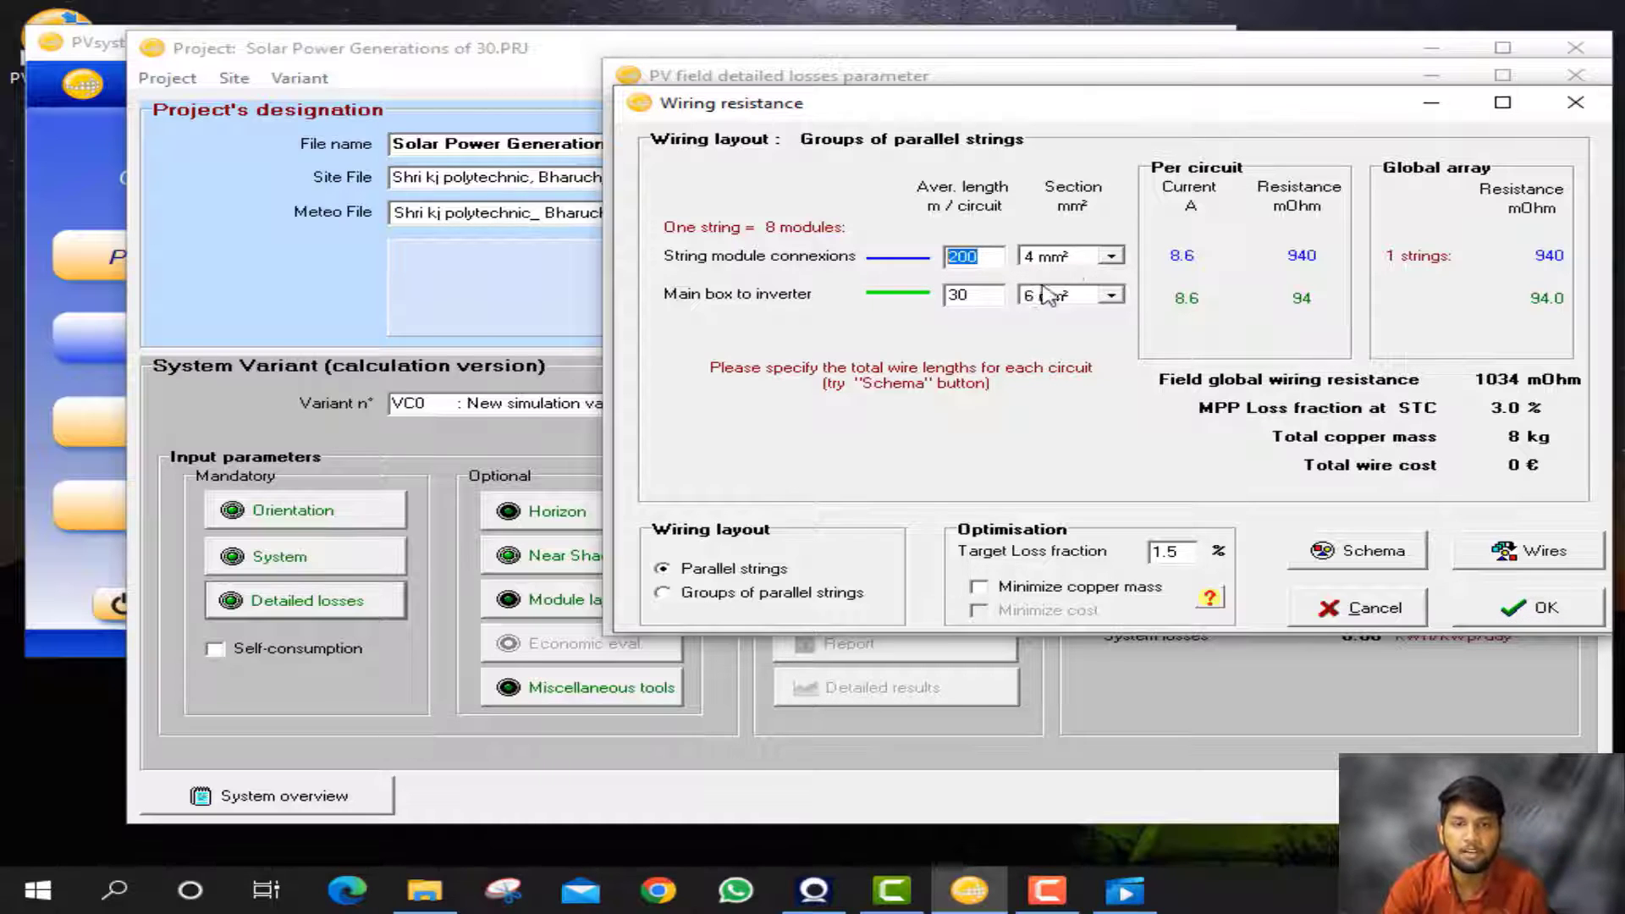
pyautogui.doubleClick(980, 297)
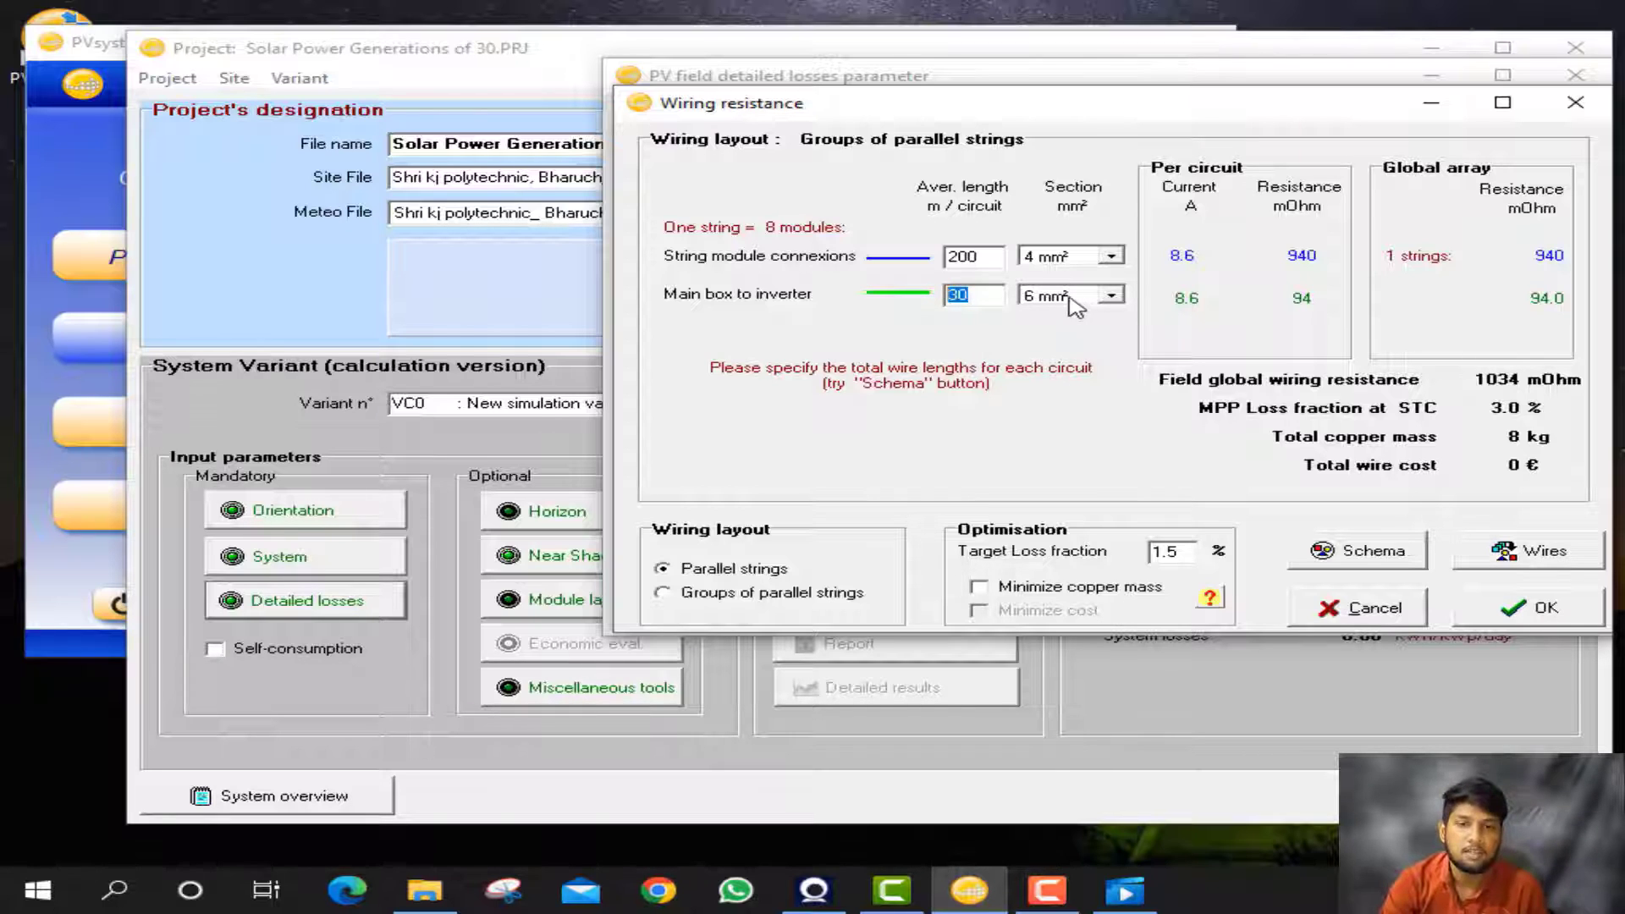
pyautogui.click(1536, 606)
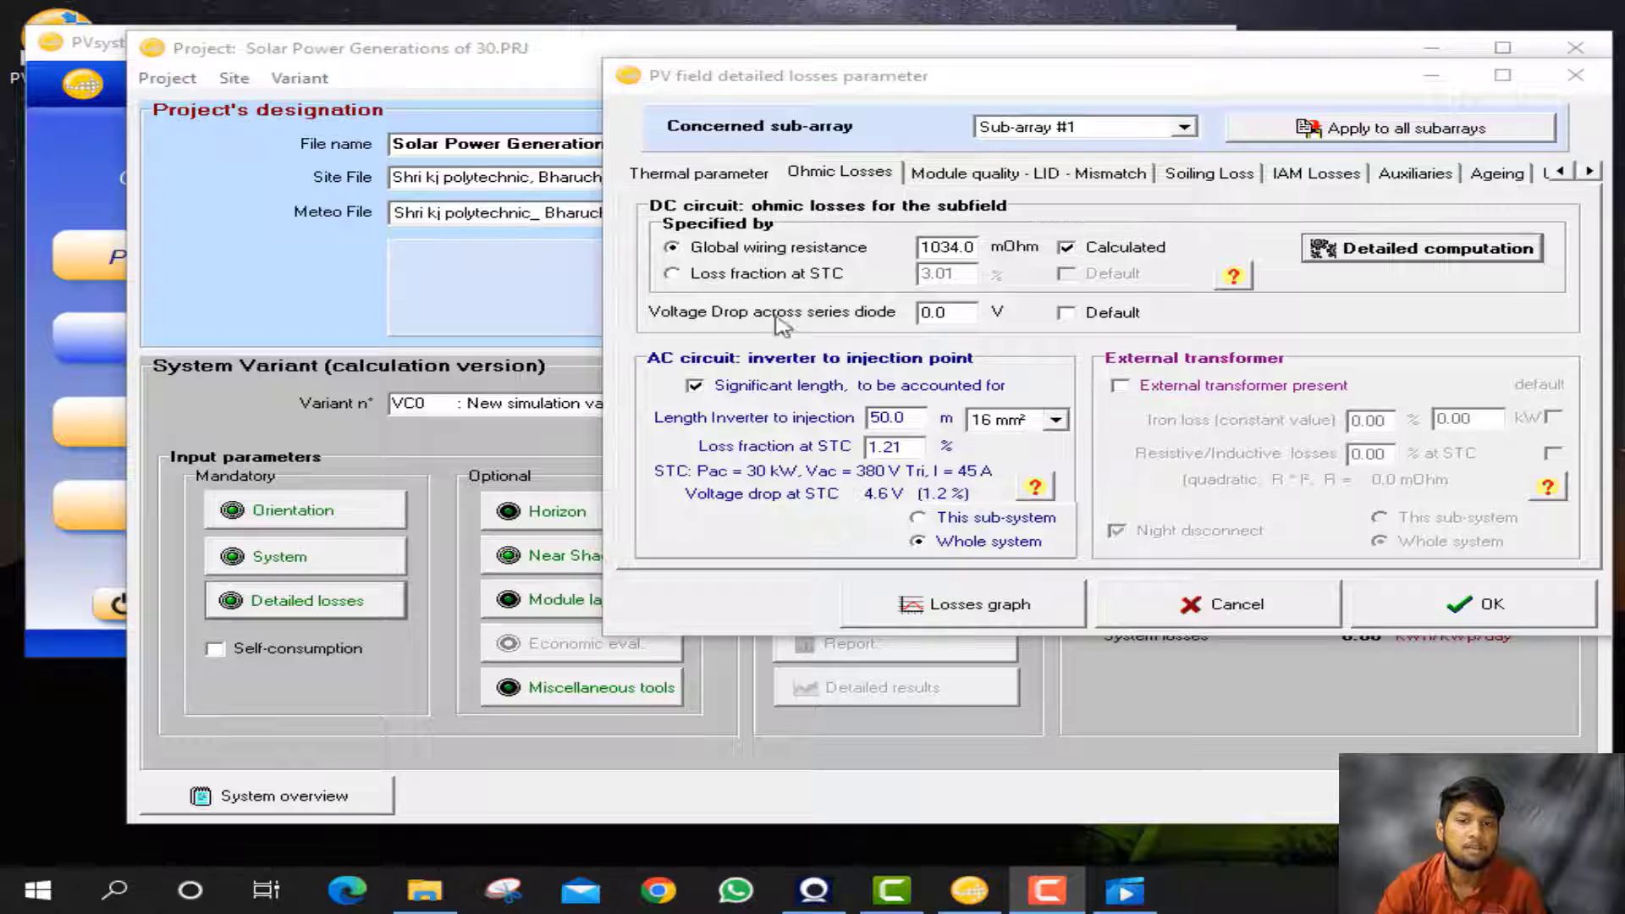
# - Try the default STC loss fraction for the DC circuit and switch back to the calculated global wiring resistance
pyautogui.click(673, 274)
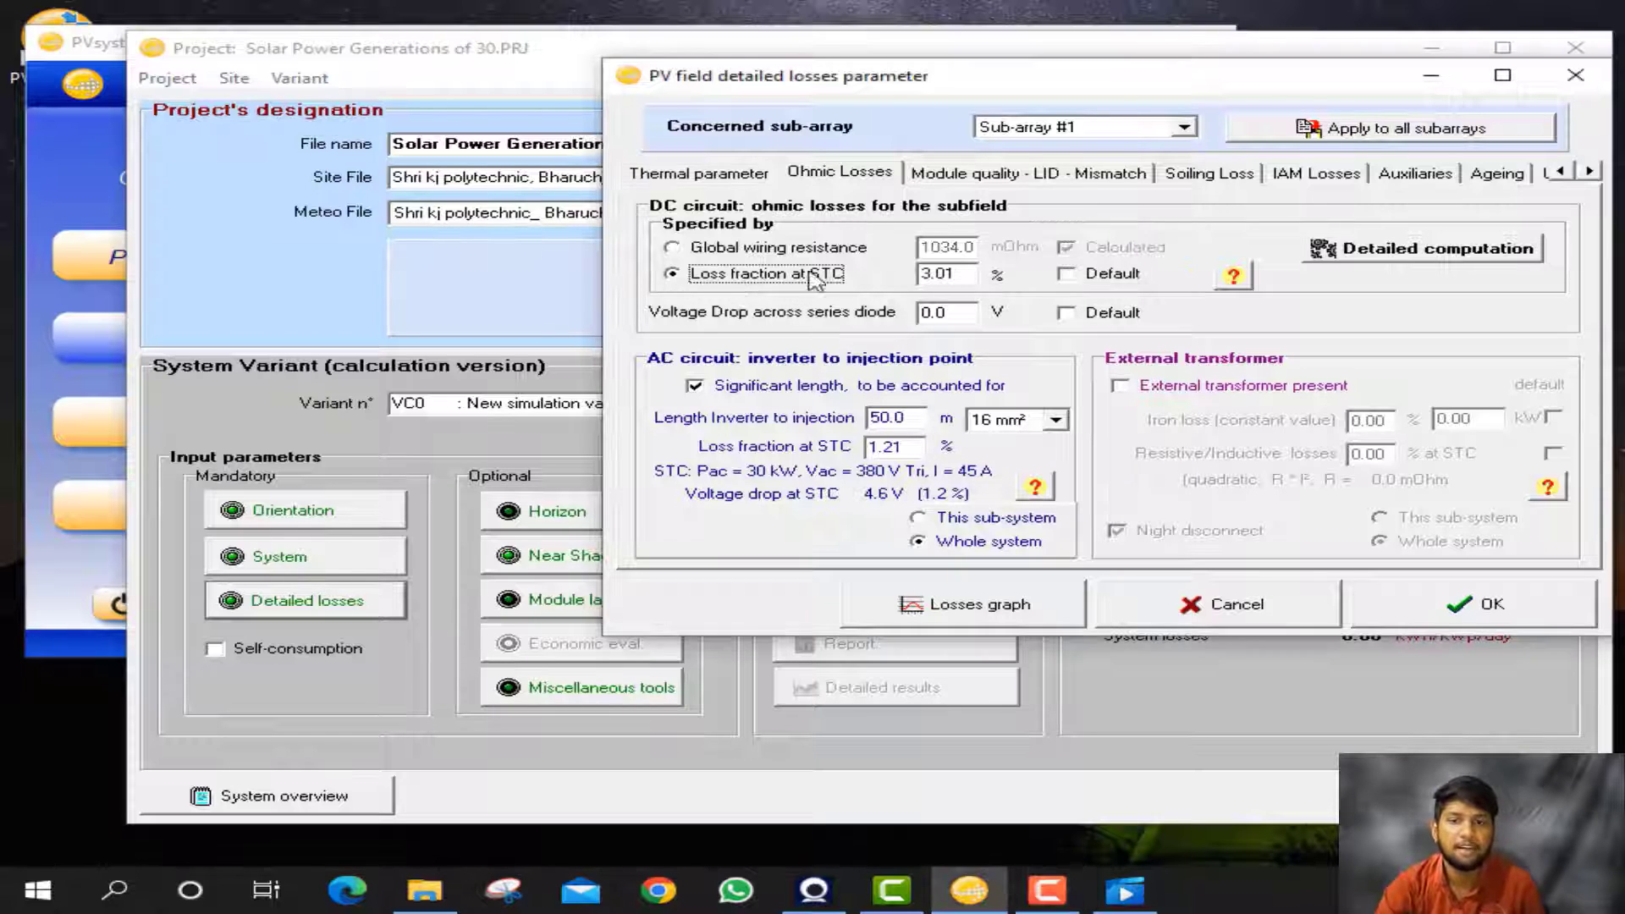
pyautogui.click(1067, 274)
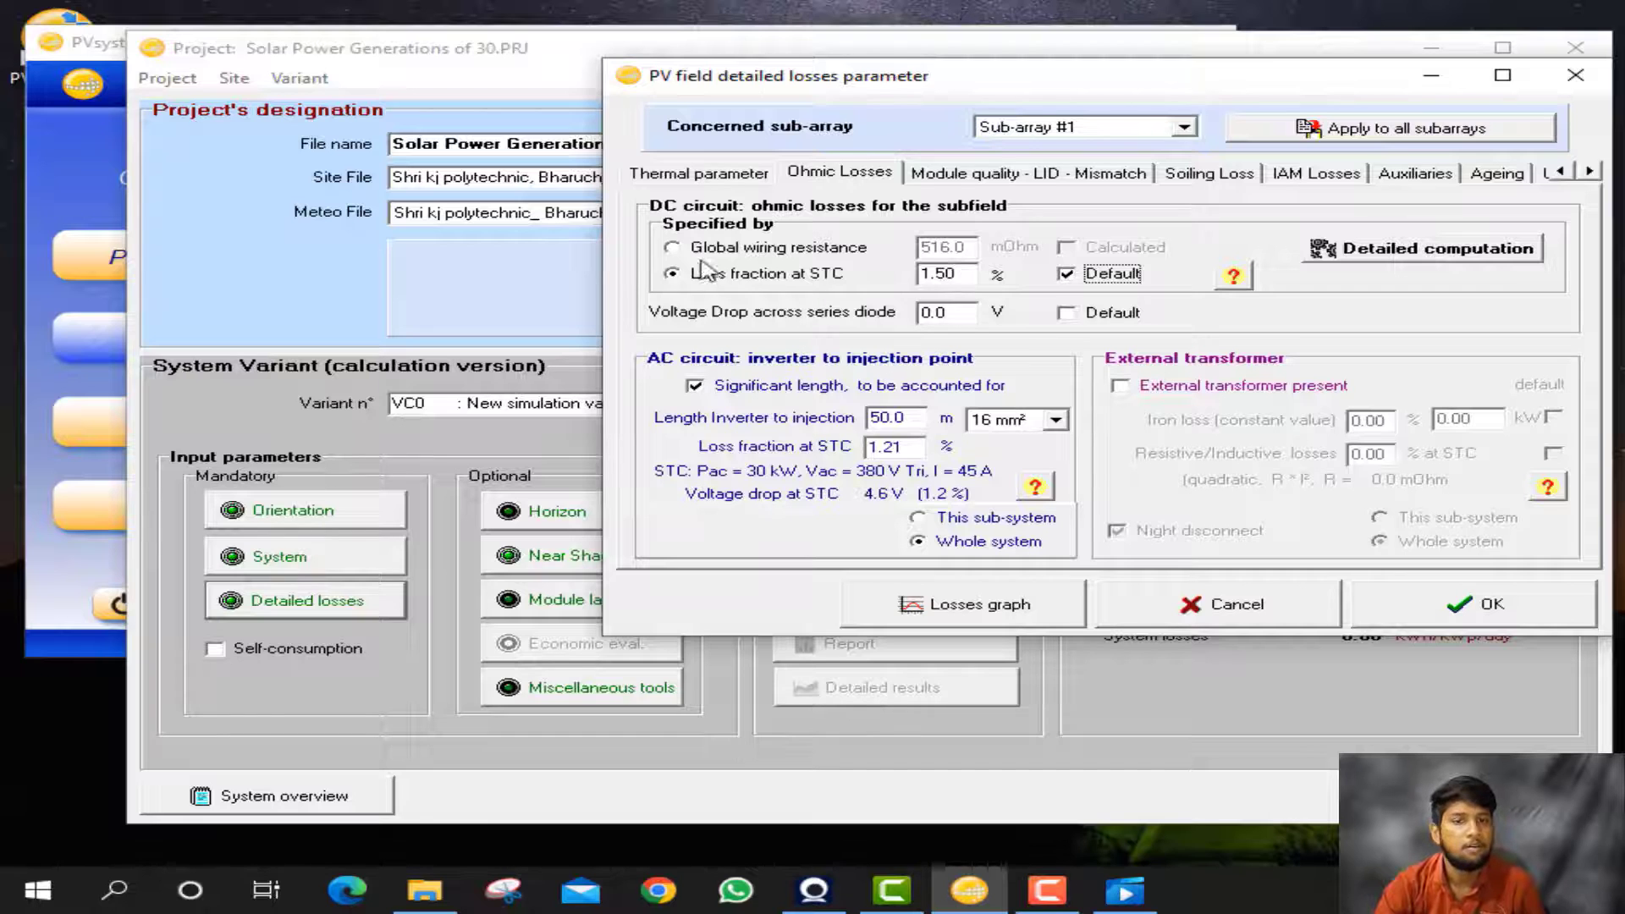
pyautogui.click(672, 247)
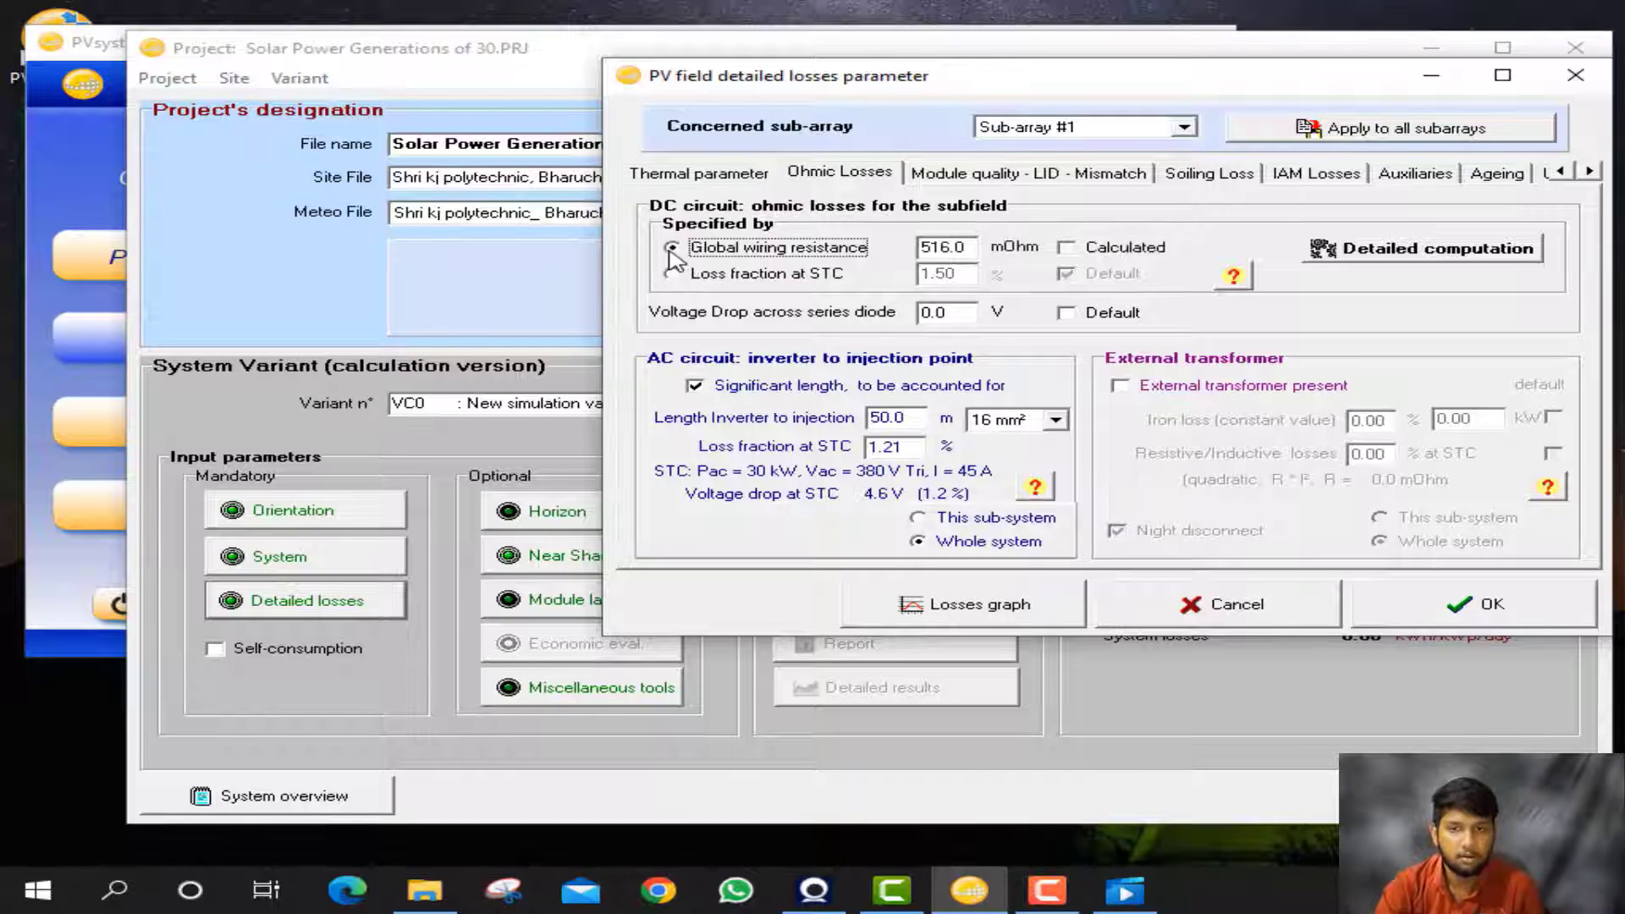
pyautogui.click(1066, 247)
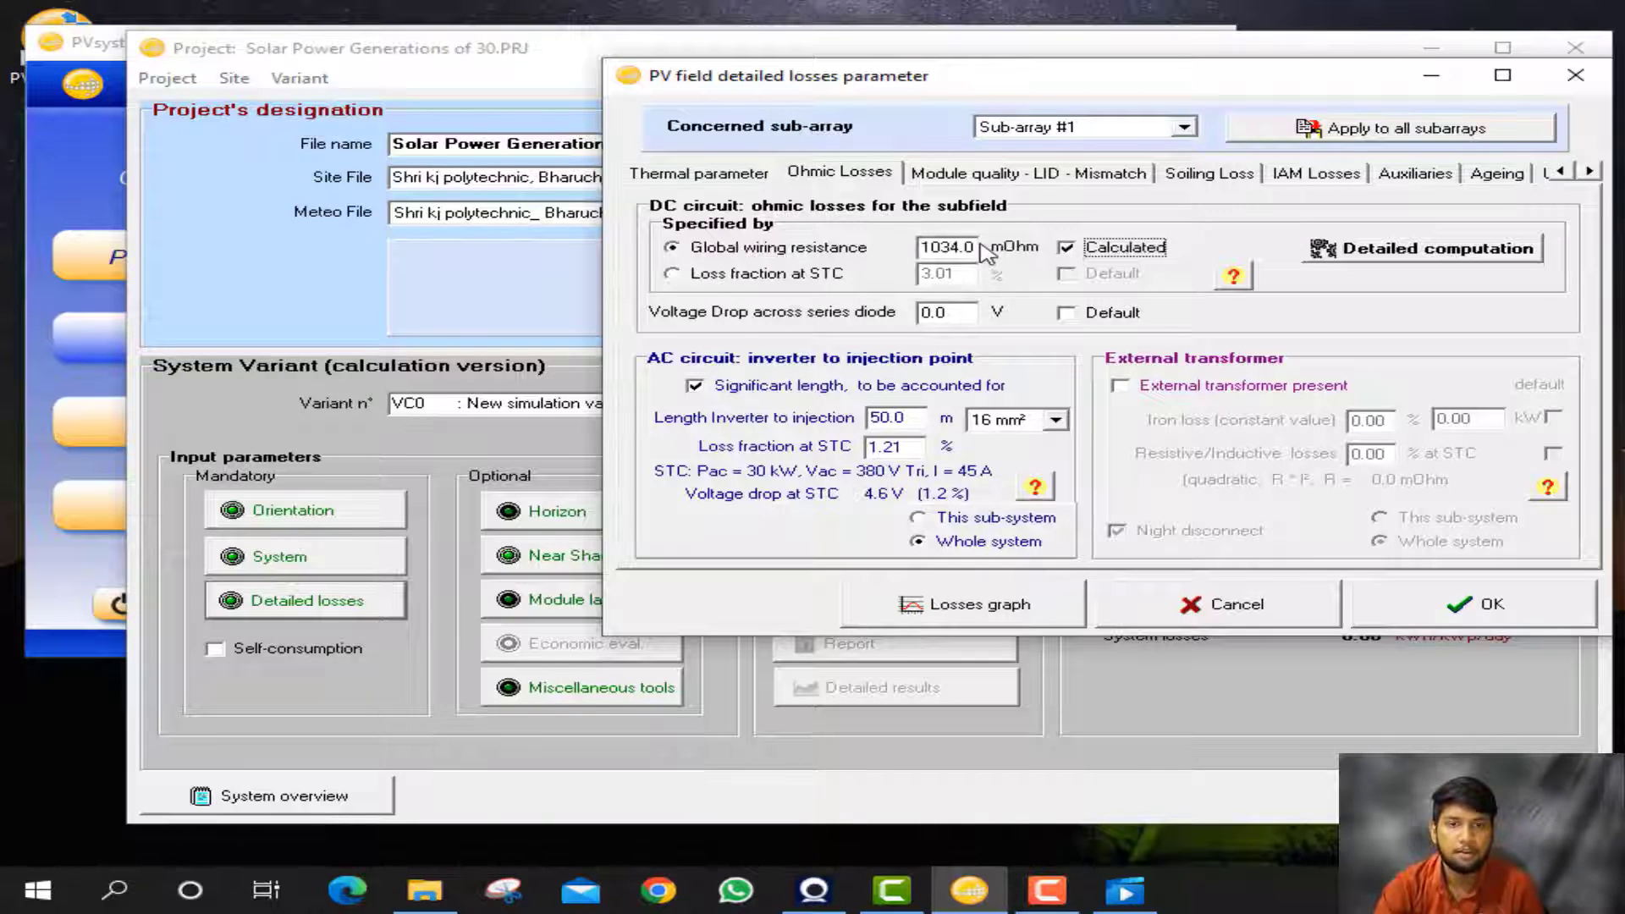
# - Enter 1034 mOhm as the global wiring resistance and set the voltage drop across the series diode to the default 0.7 V
pyautogui.moveTo(975, 247); pyautogui.dragTo(886, 252)
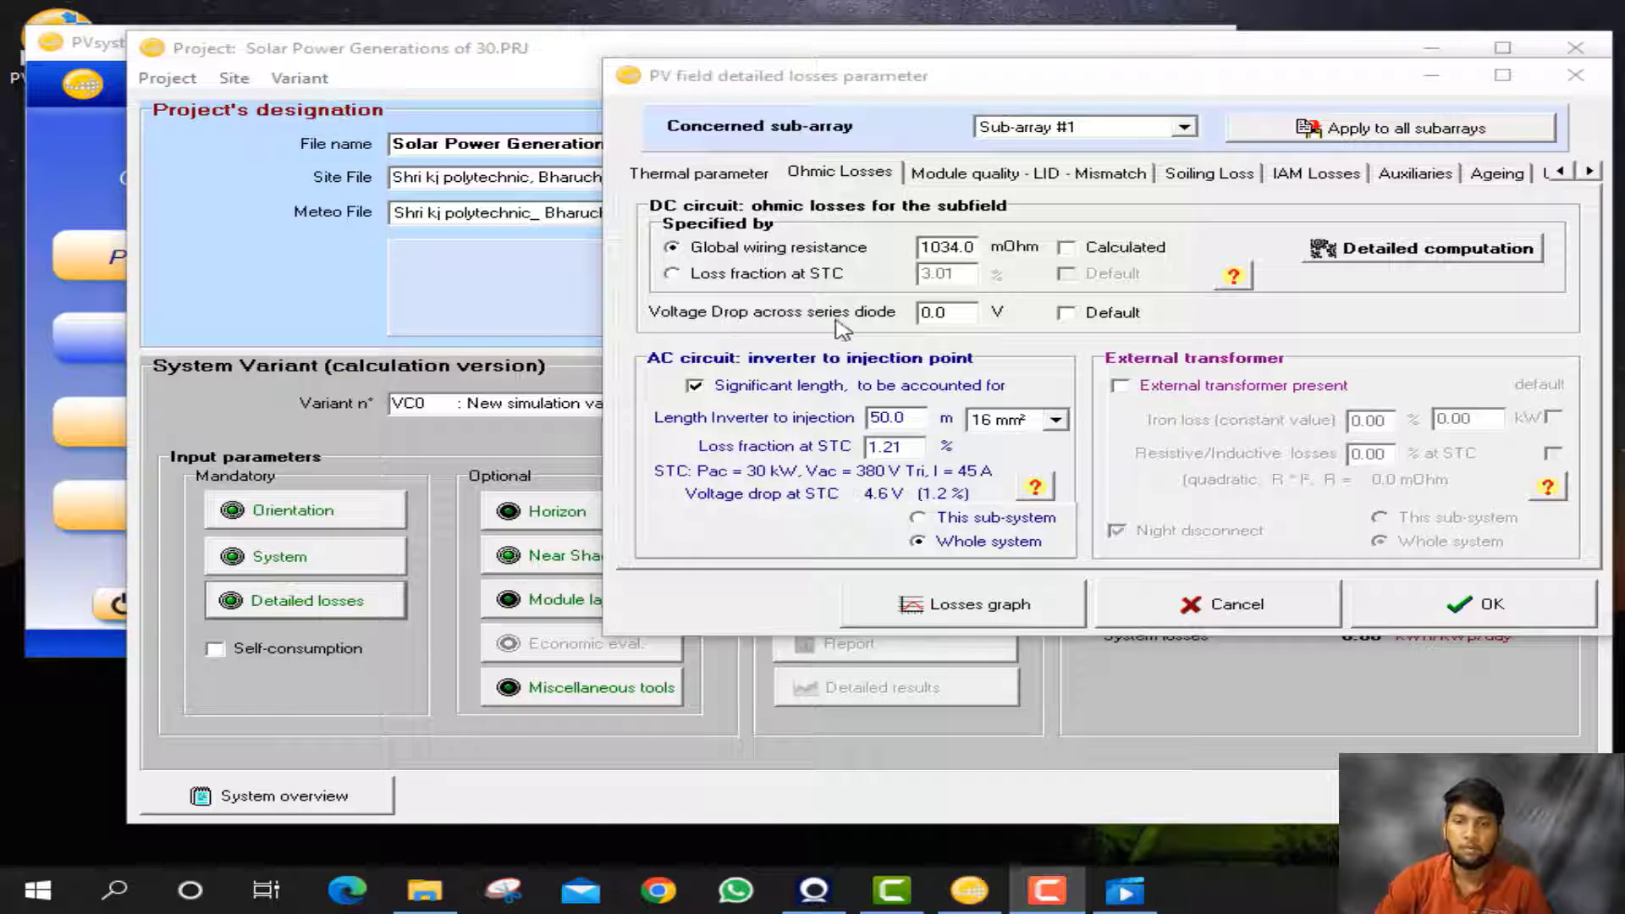
pyautogui.moveTo(969, 315); pyautogui.dragTo(857, 333)
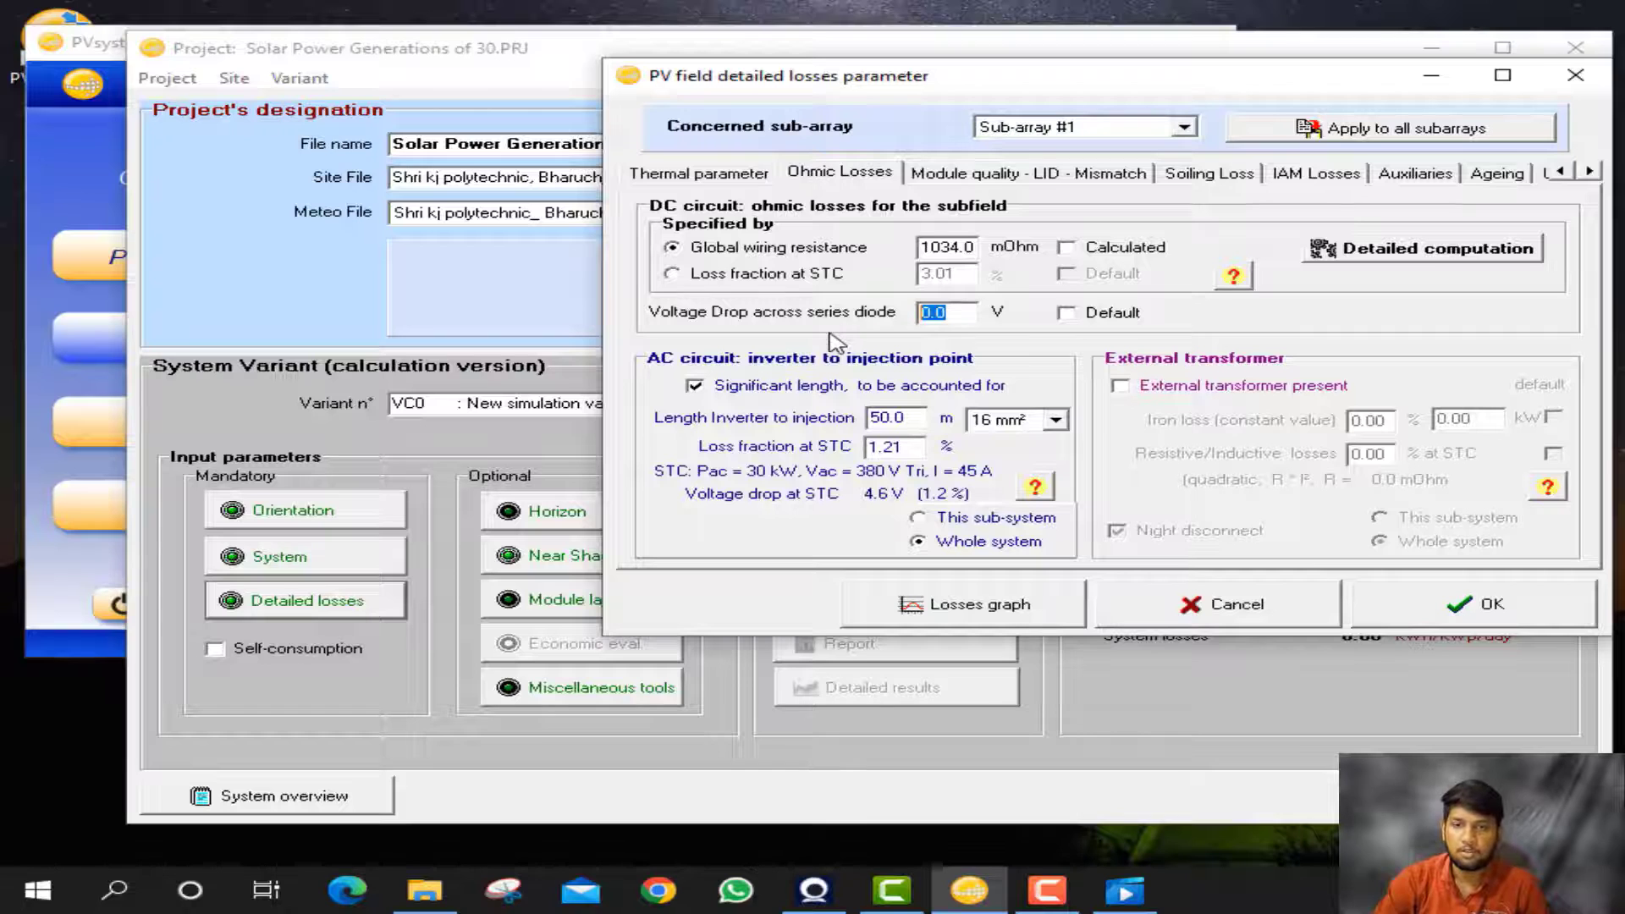
pyautogui.write('0.7')
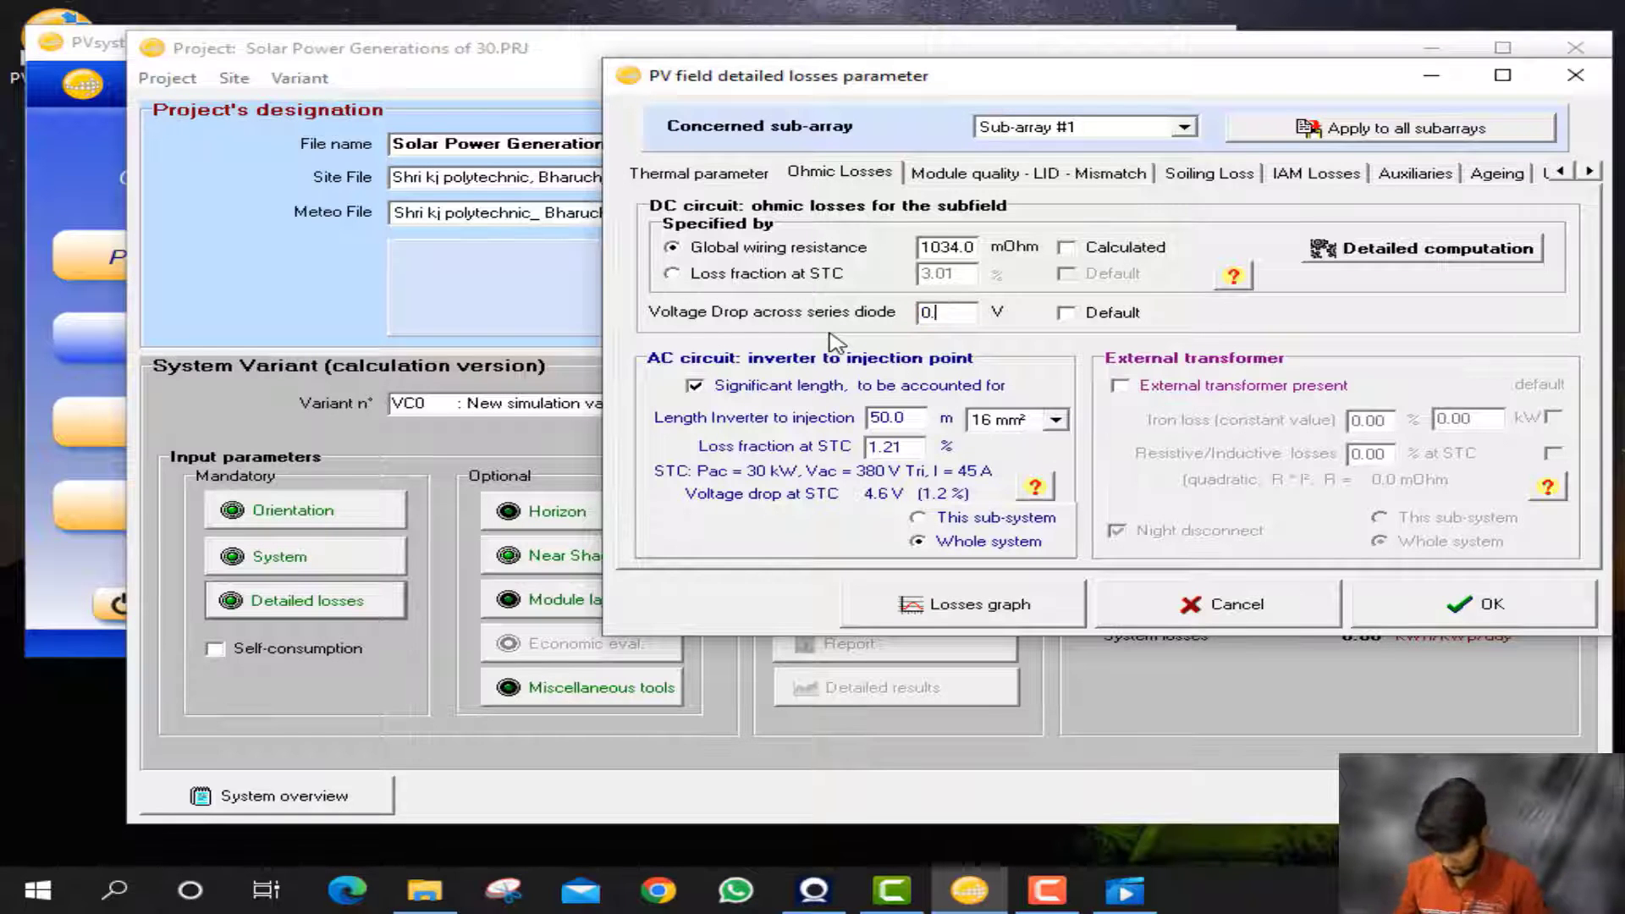
pyautogui.click(1065, 313)
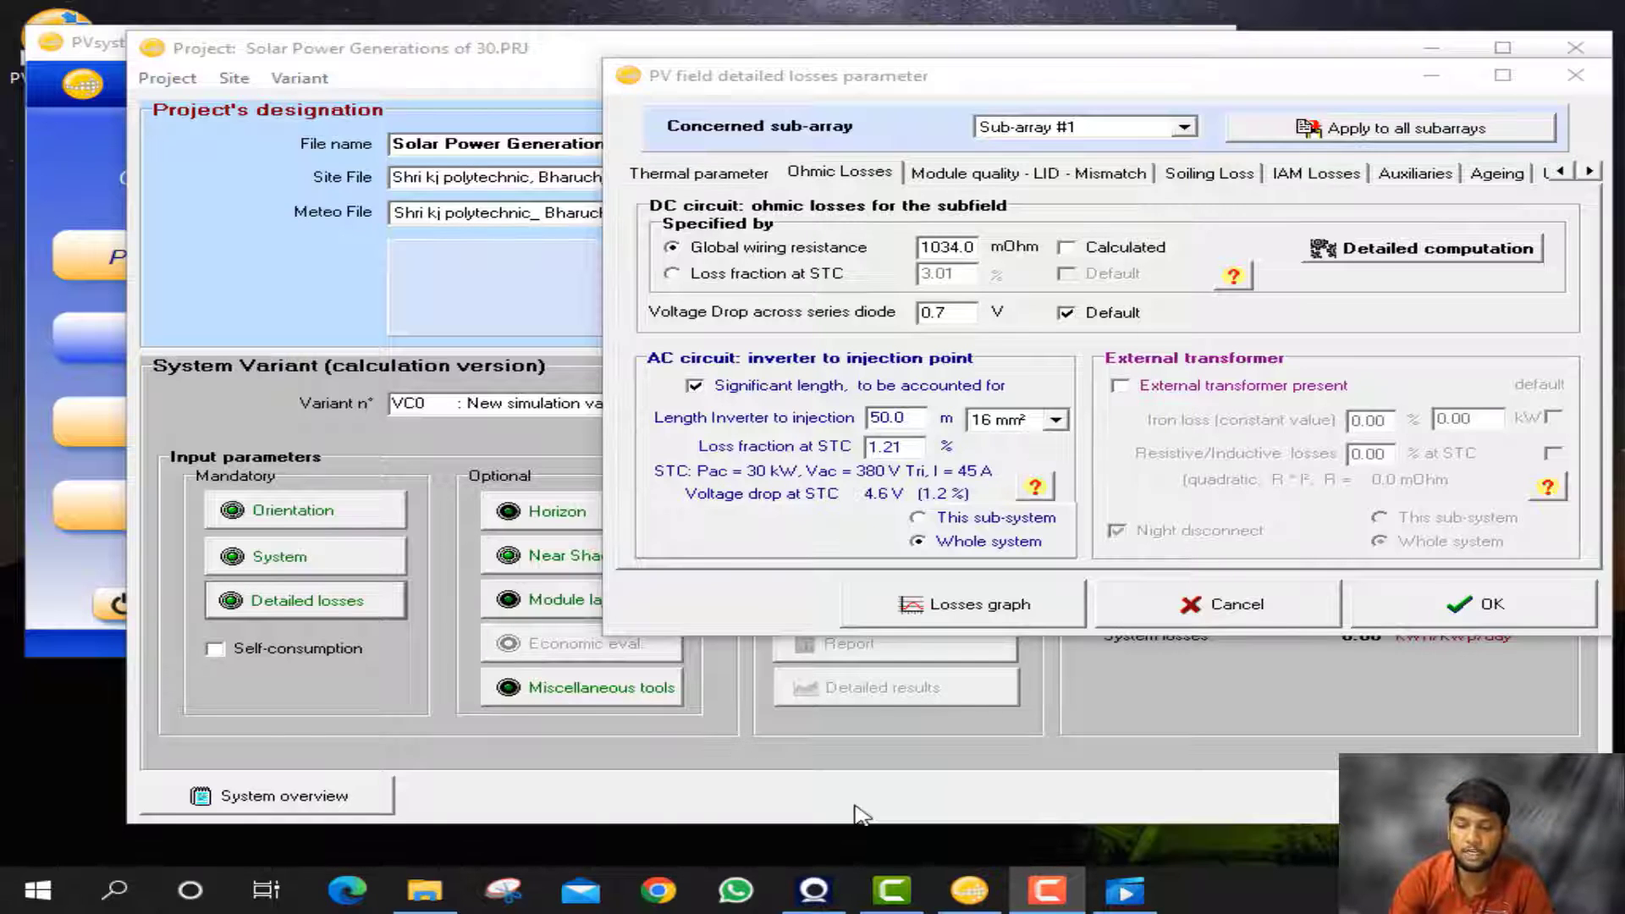
pyautogui.doubleClick(968, 317)
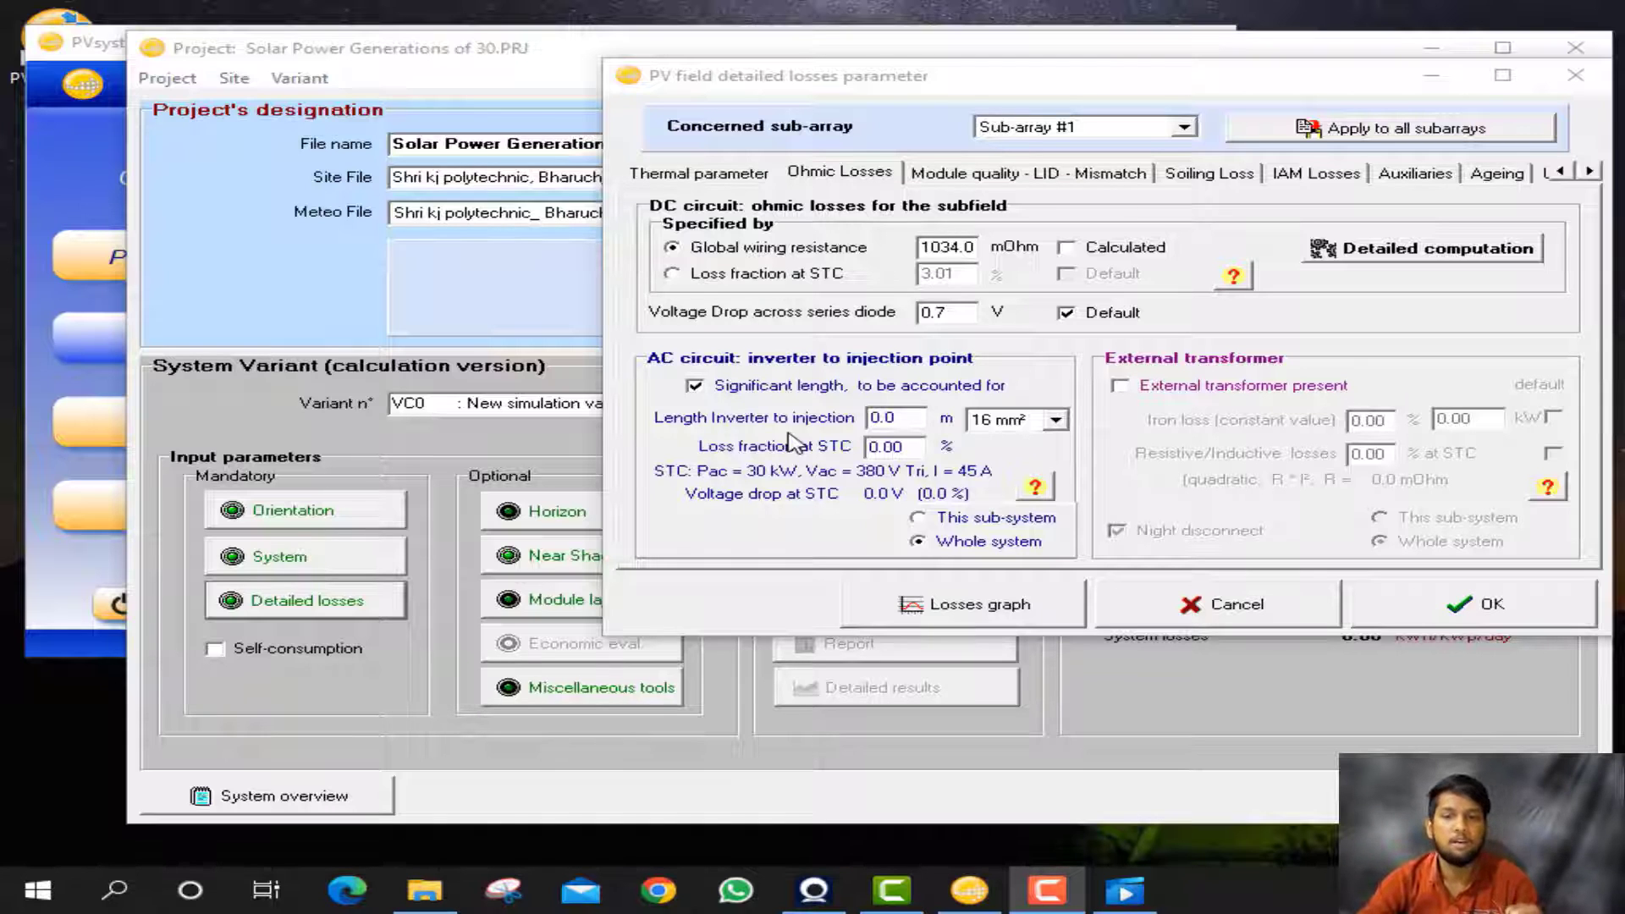
# - Set the AC circuit's length from inverter to injection point to 50 m with a 16 mm² wire section
pyautogui.doubleClick(906, 420)
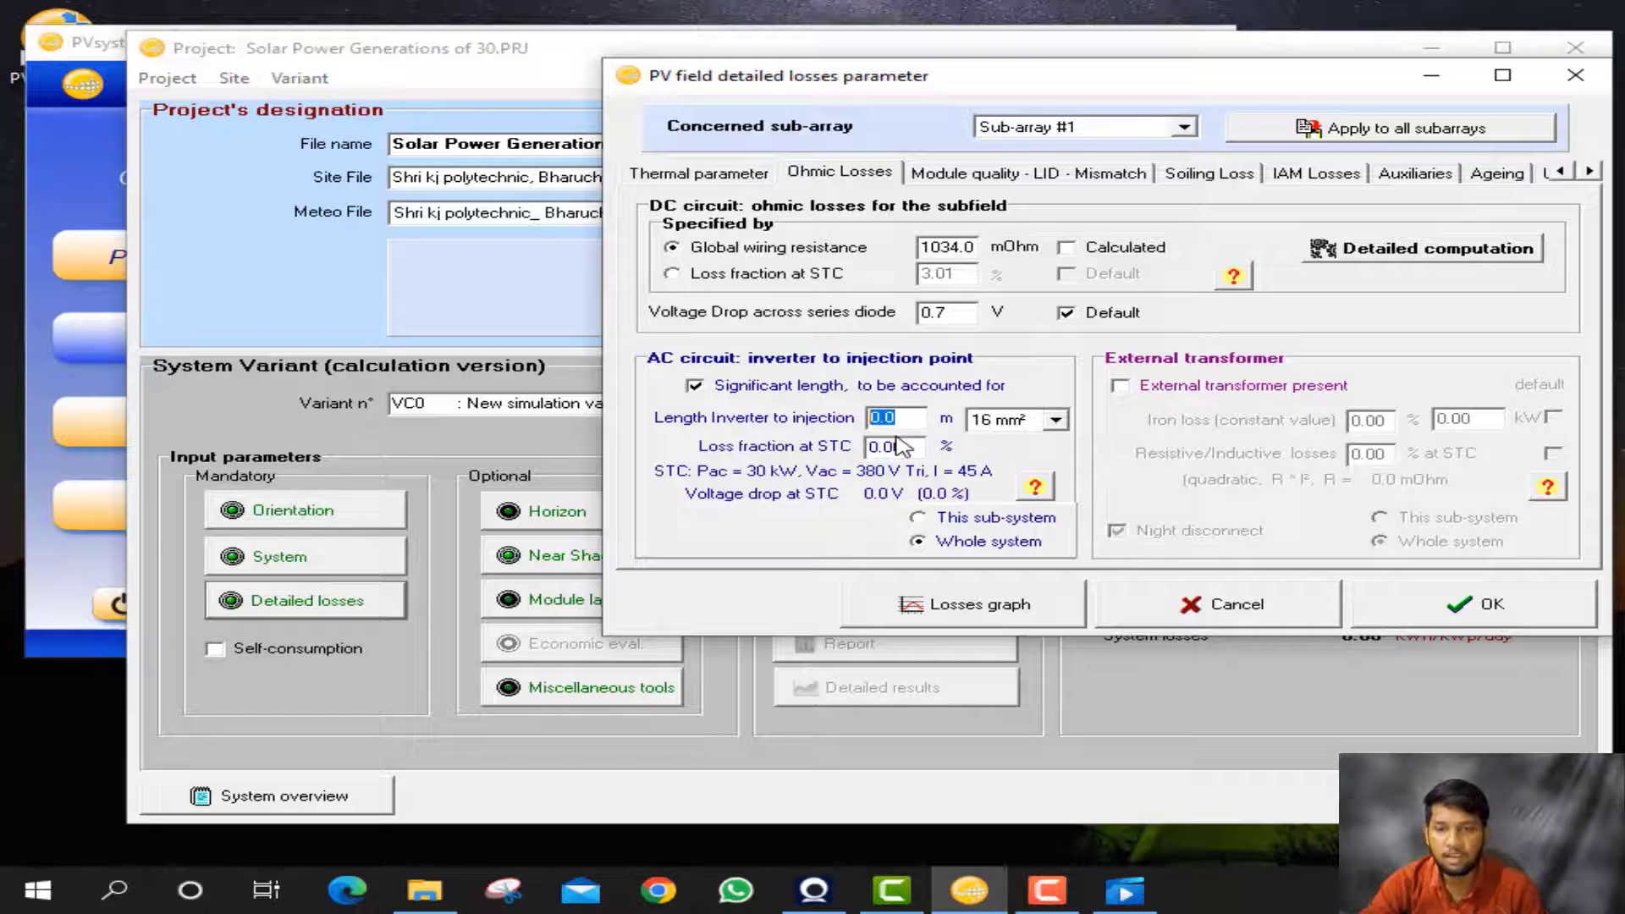
pyautogui.write('50')
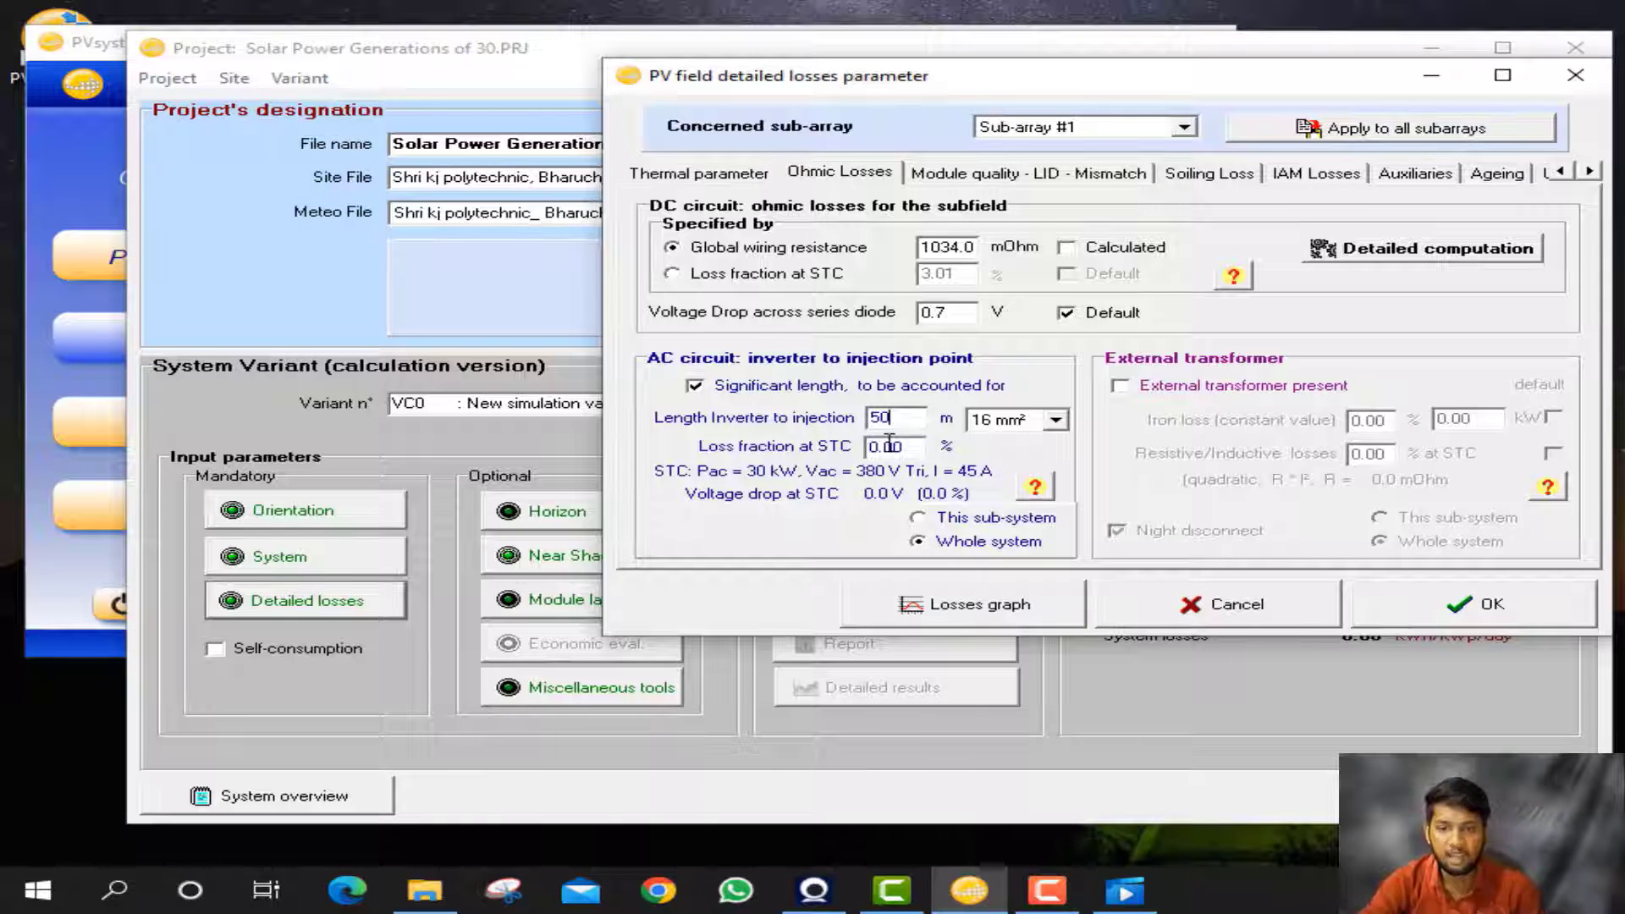
pyautogui.click(1015, 419)
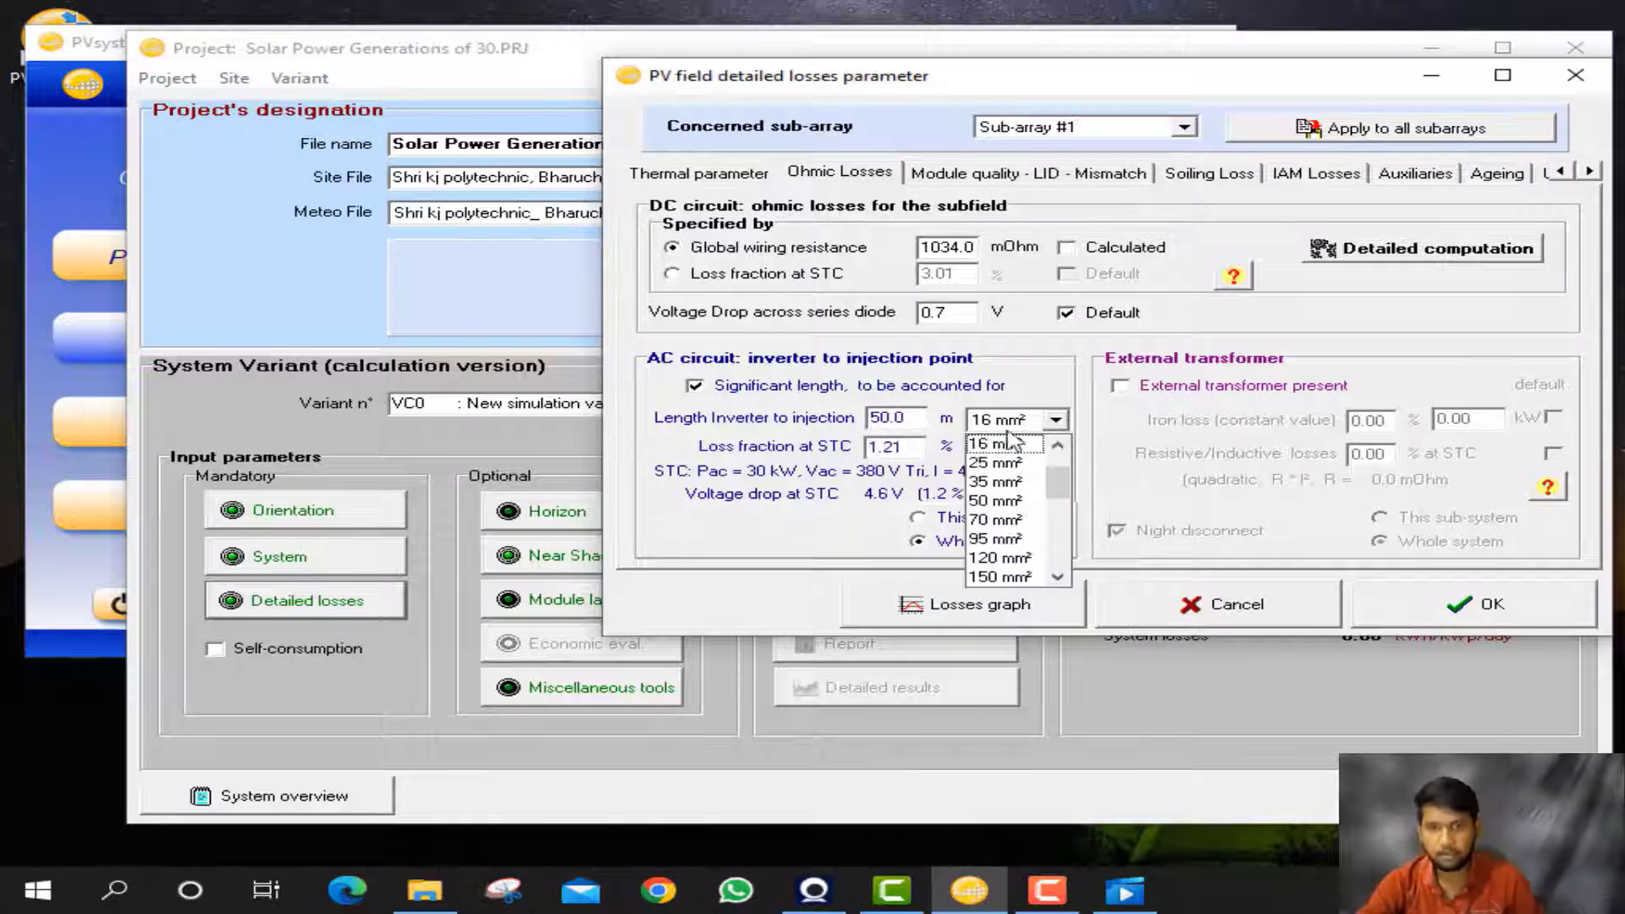
pyautogui.click(976, 451)
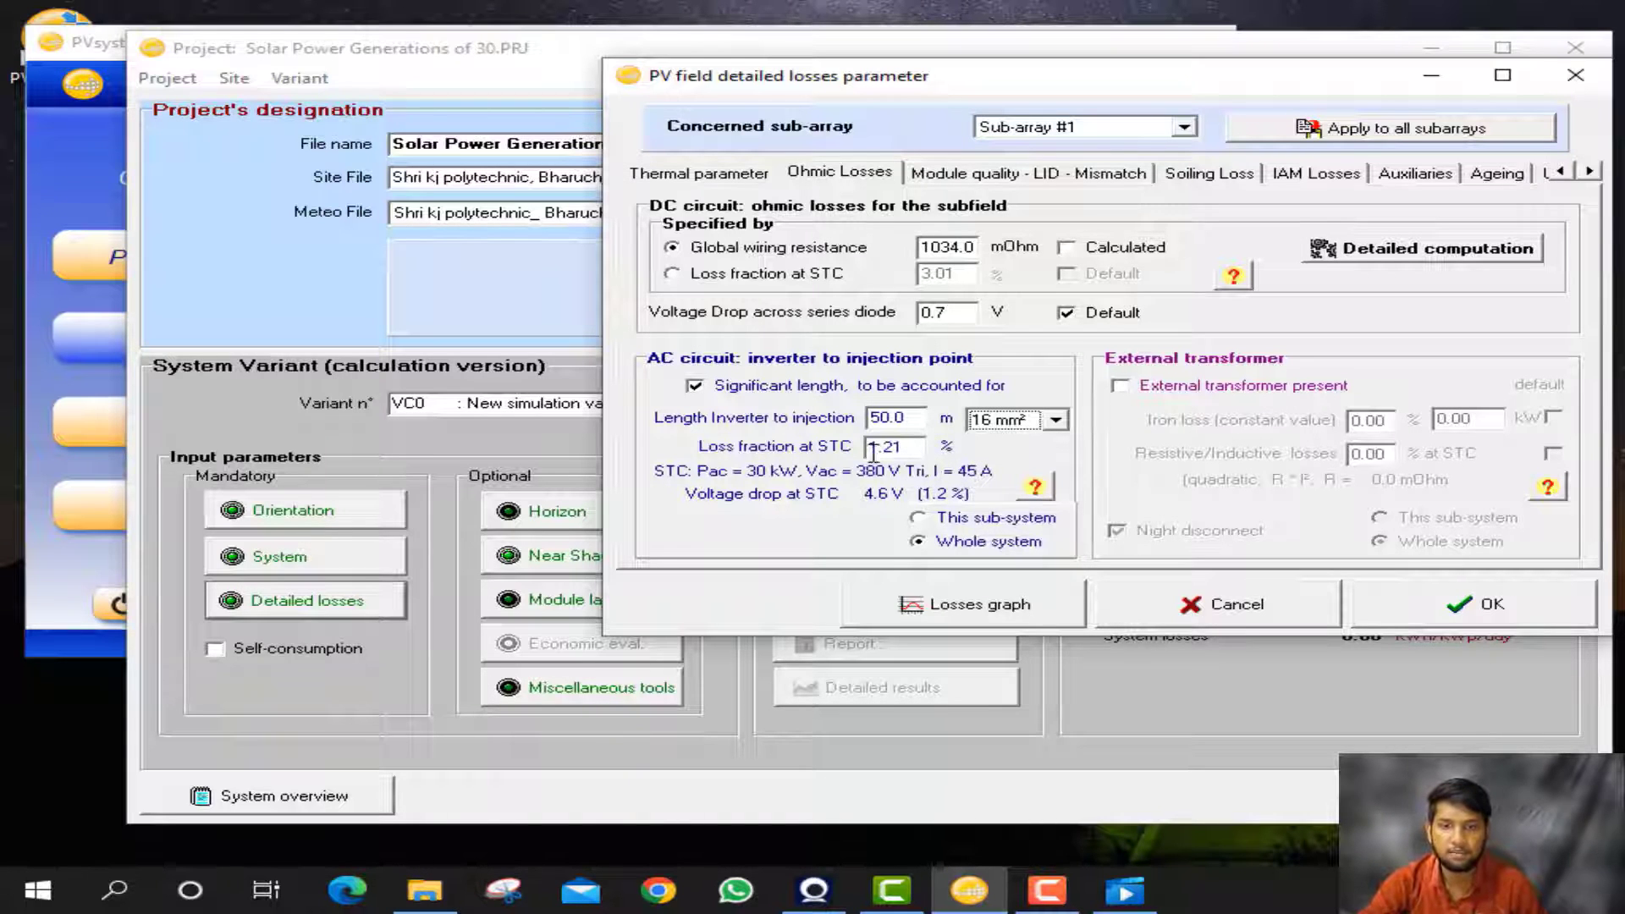
# - Review sub-array #1's module quality, LID and mismatch losses and set the yearly soiling loss factor to the default 3.0%
pyautogui.moveTo(905, 446); pyautogui.dragTo(863, 450)
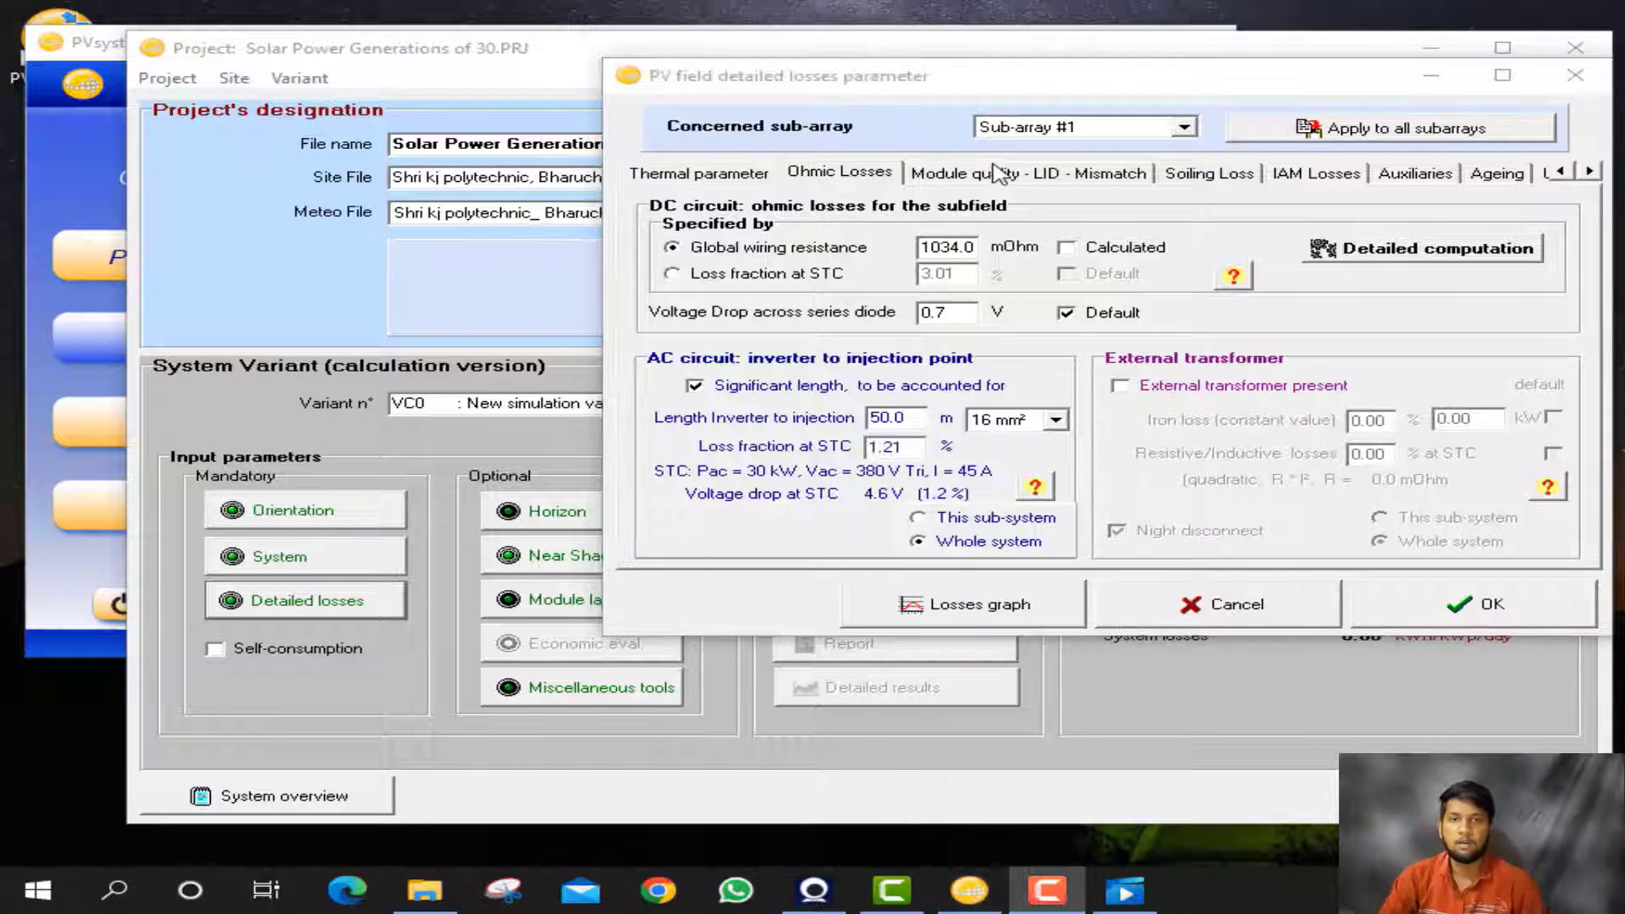
pyautogui.click(833, 517)
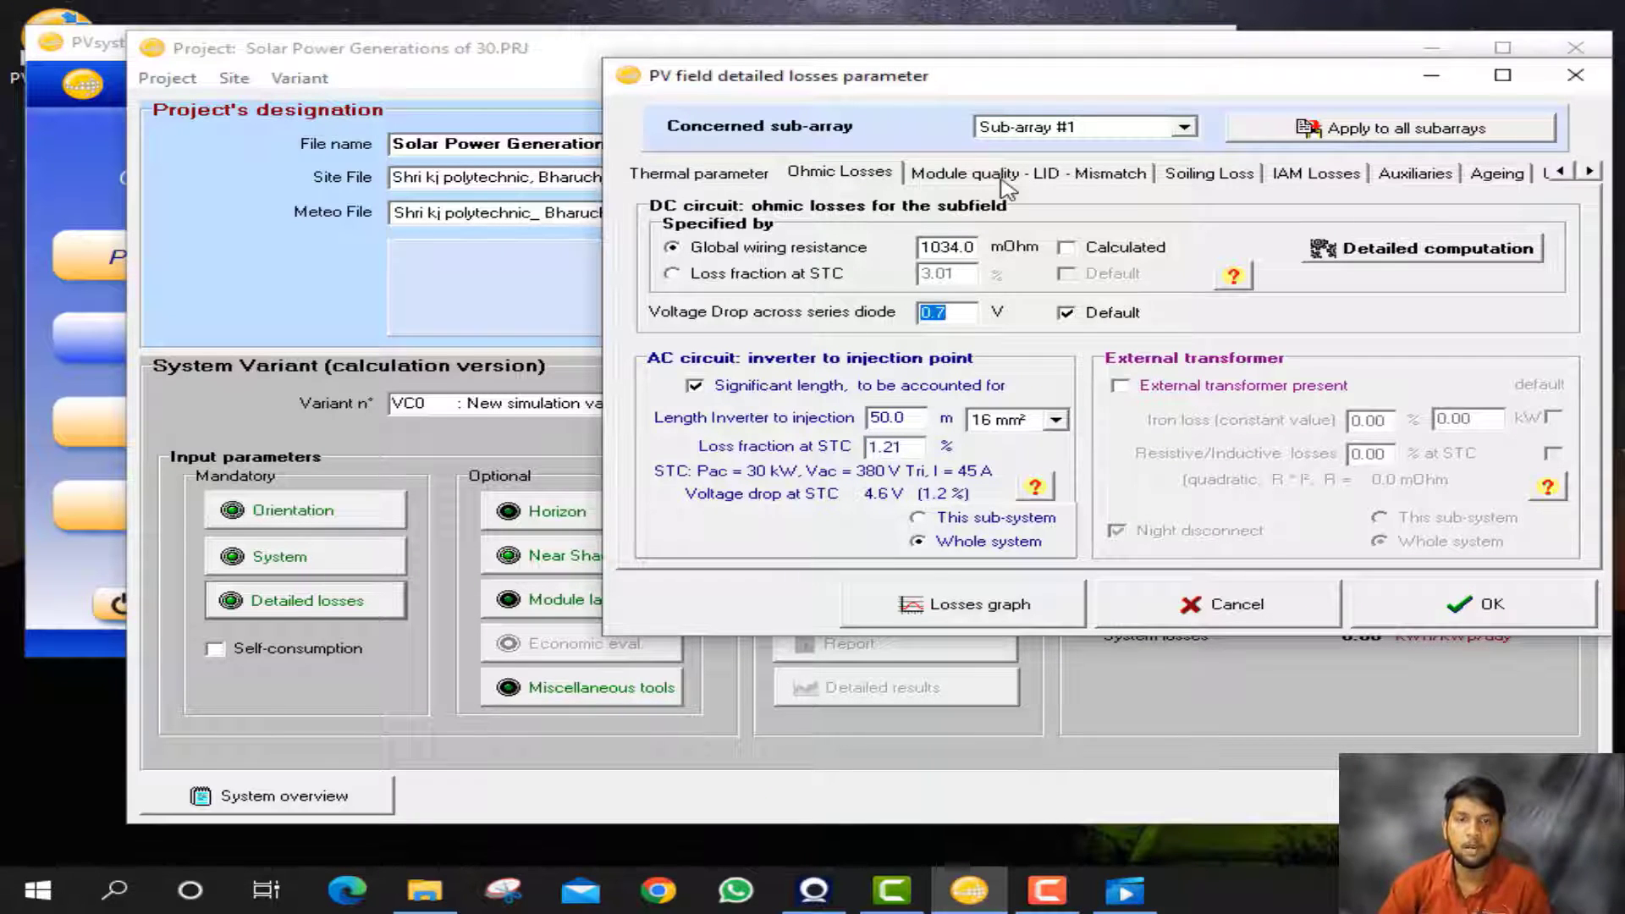
pyautogui.click(1005, 177)
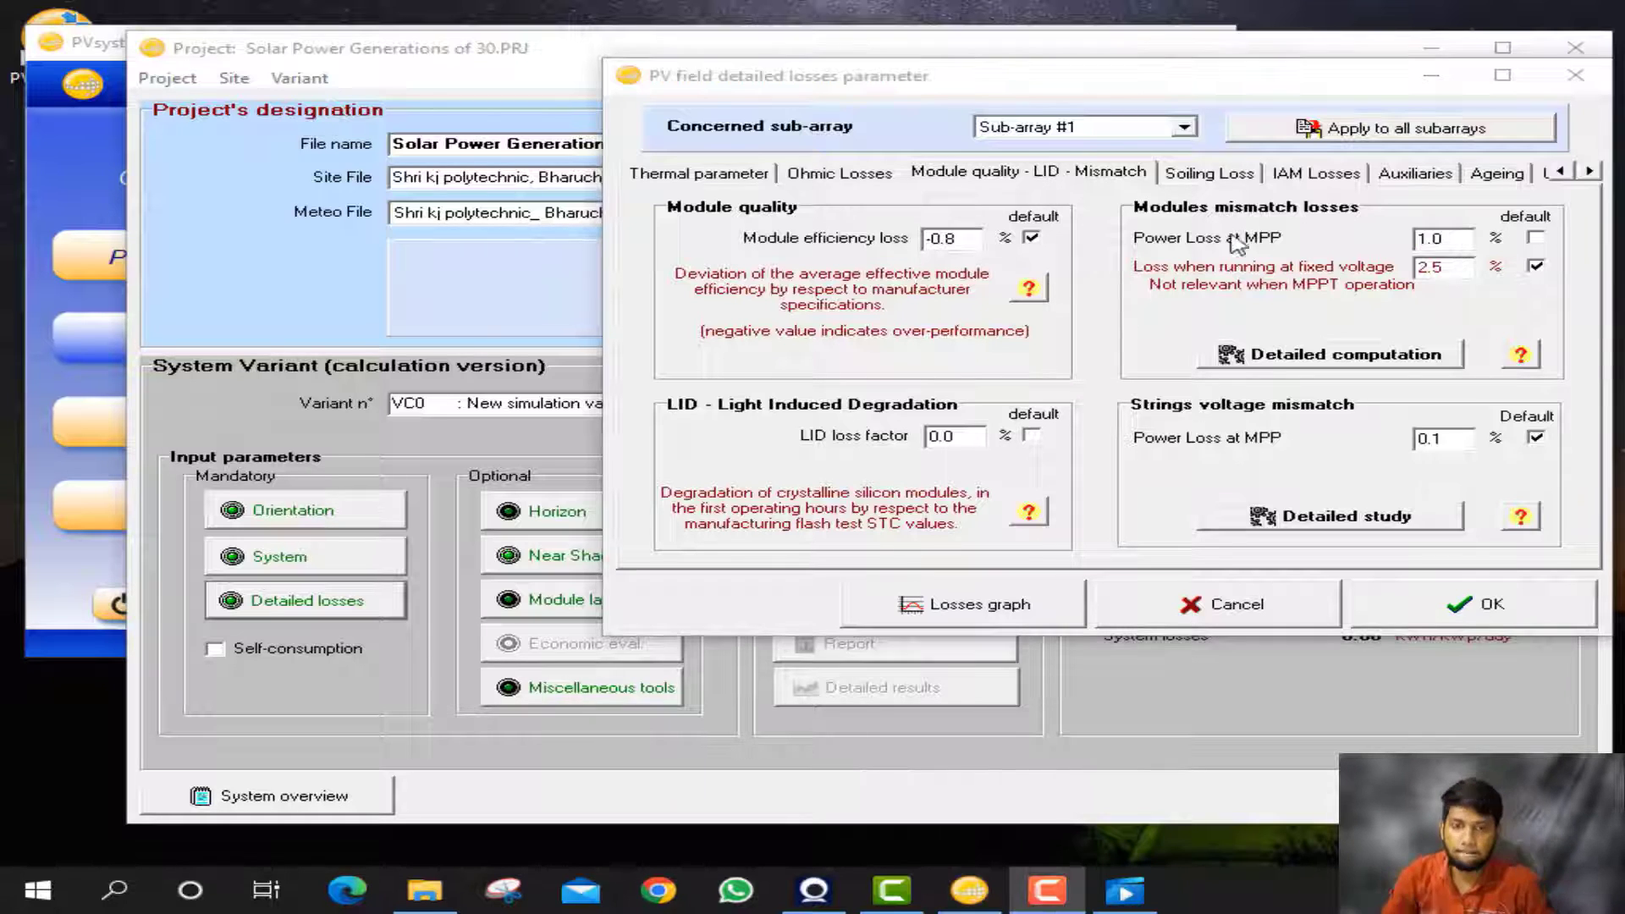
pyautogui.click(1221, 175)
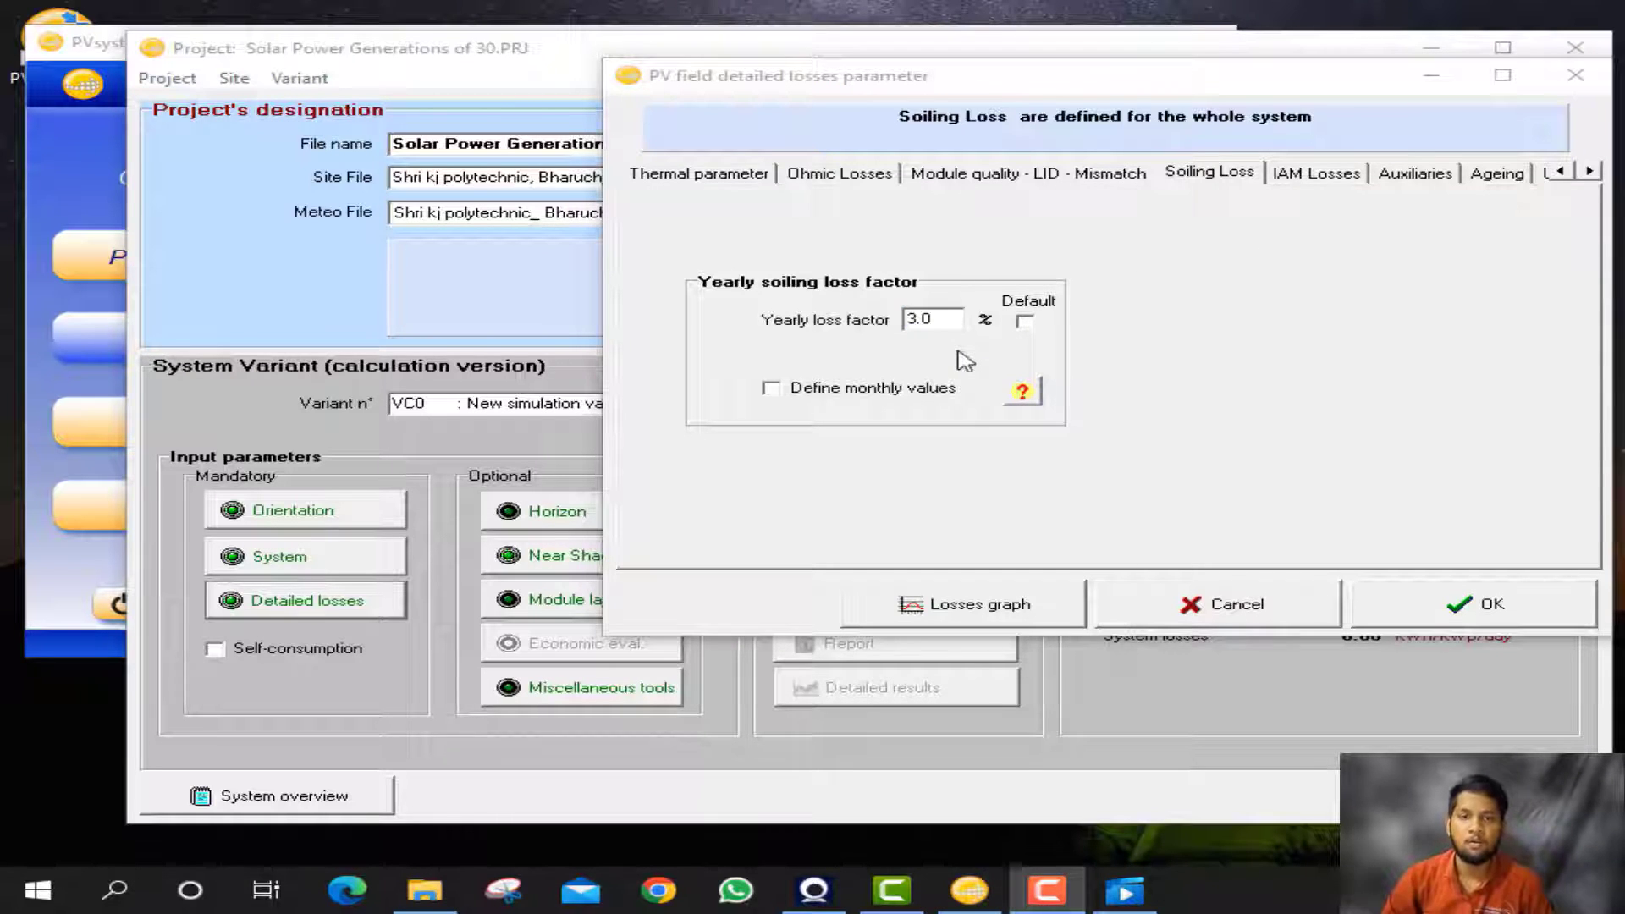
pyautogui.click(1025, 321)
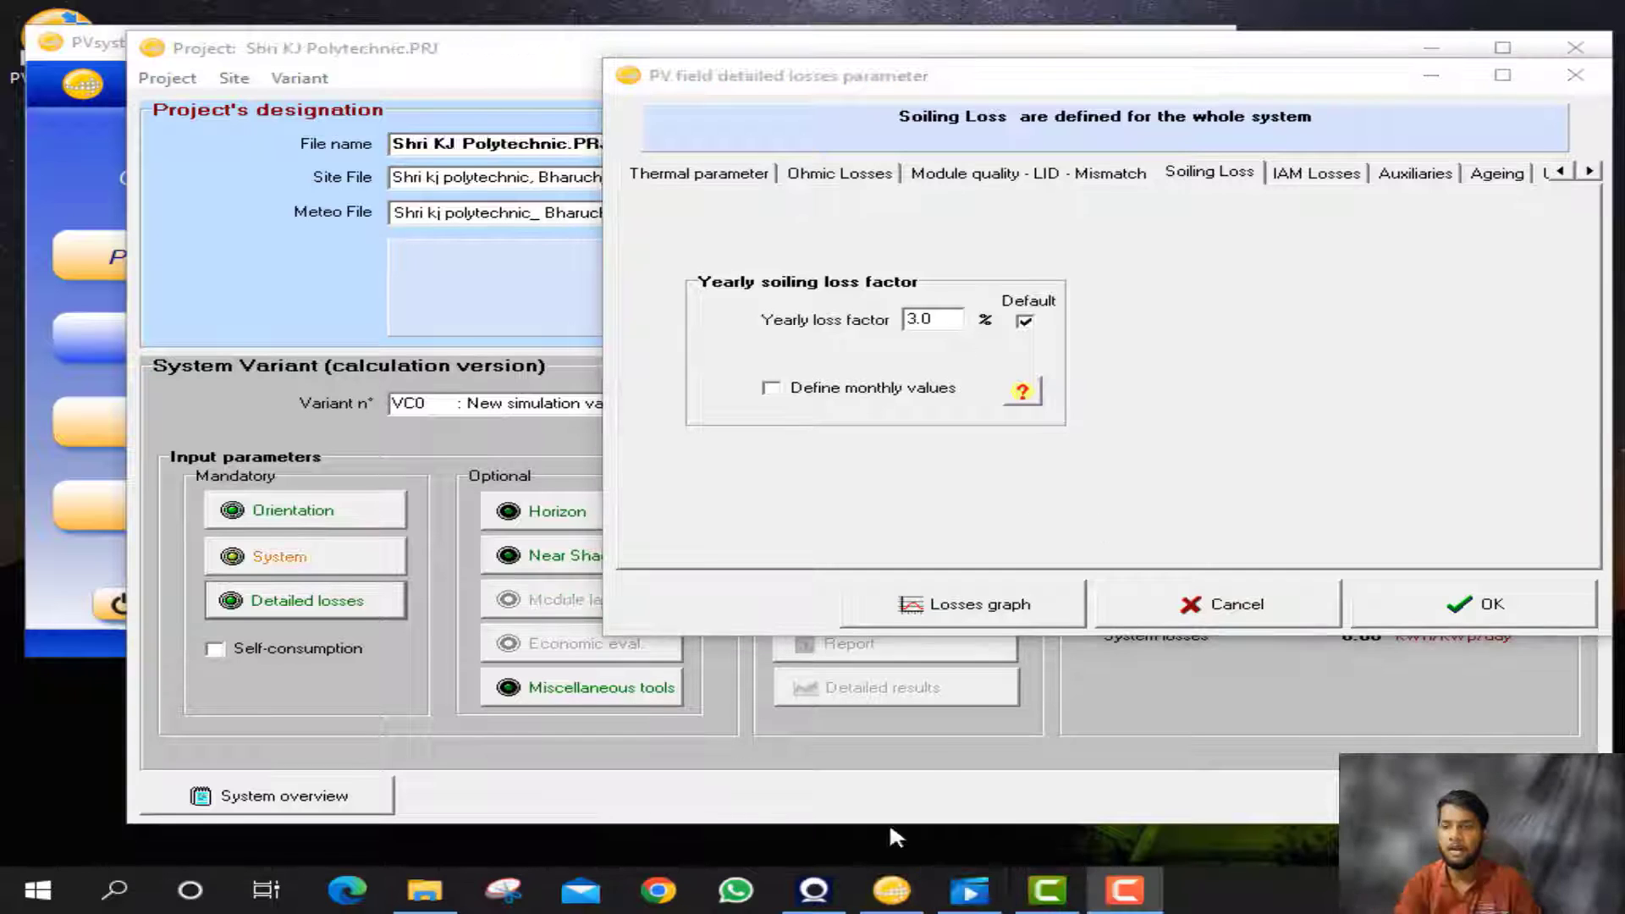
# - Try the PV module's own IAM definition for sub-array #1 and return to the Default: Ashrae param. incidence angle model
pyautogui.click(1317, 175)
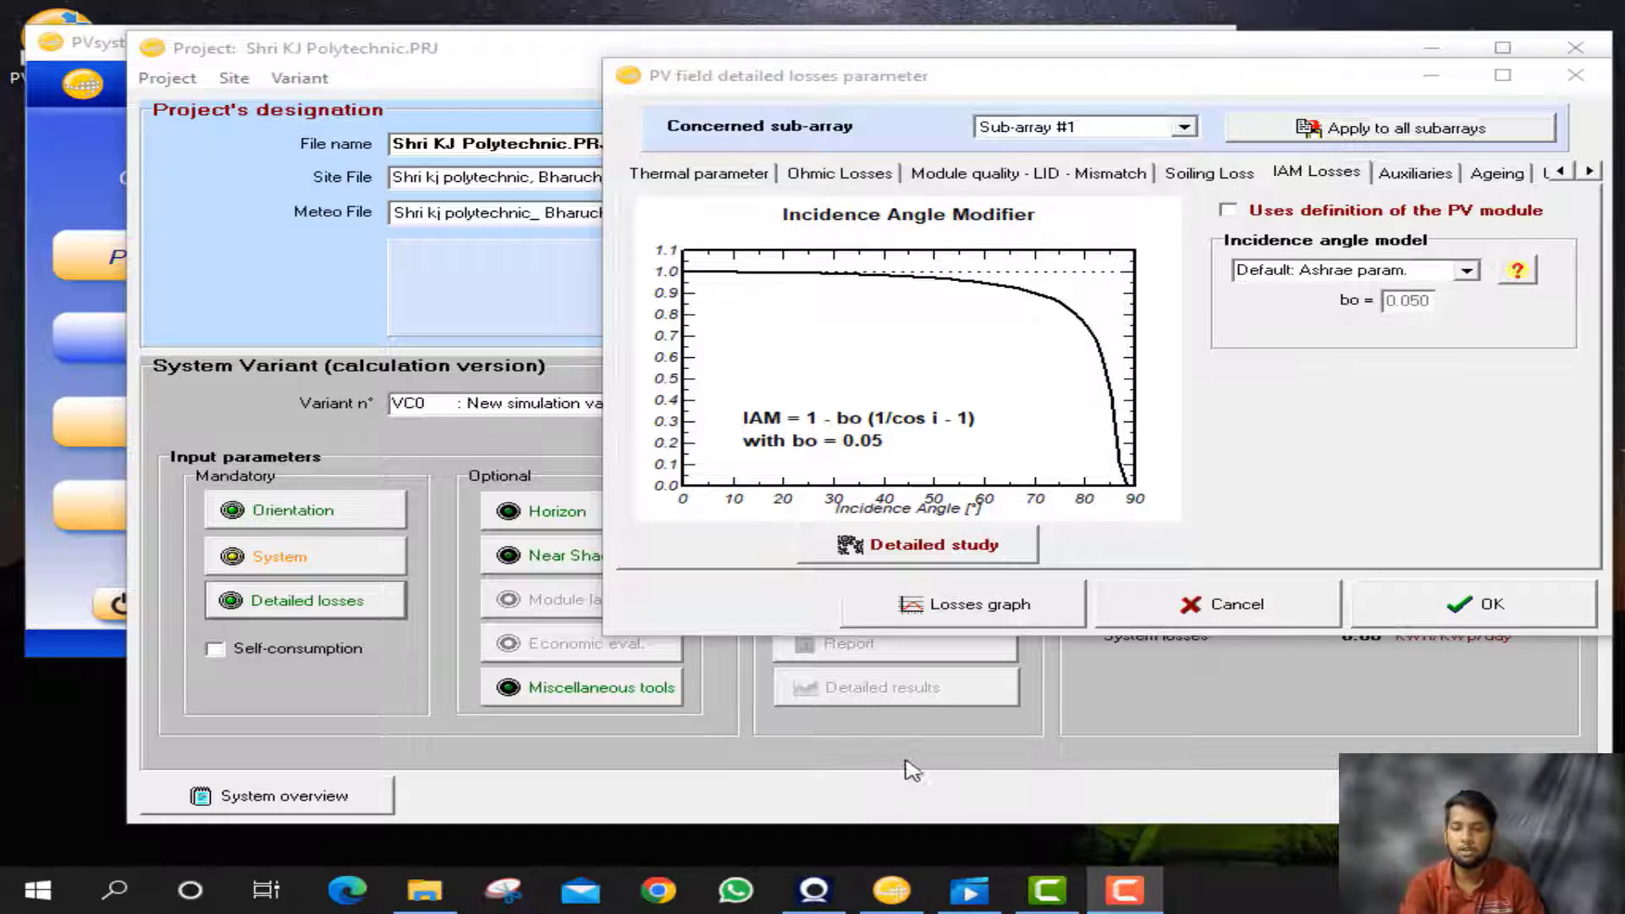
pyautogui.click(1260, 514)
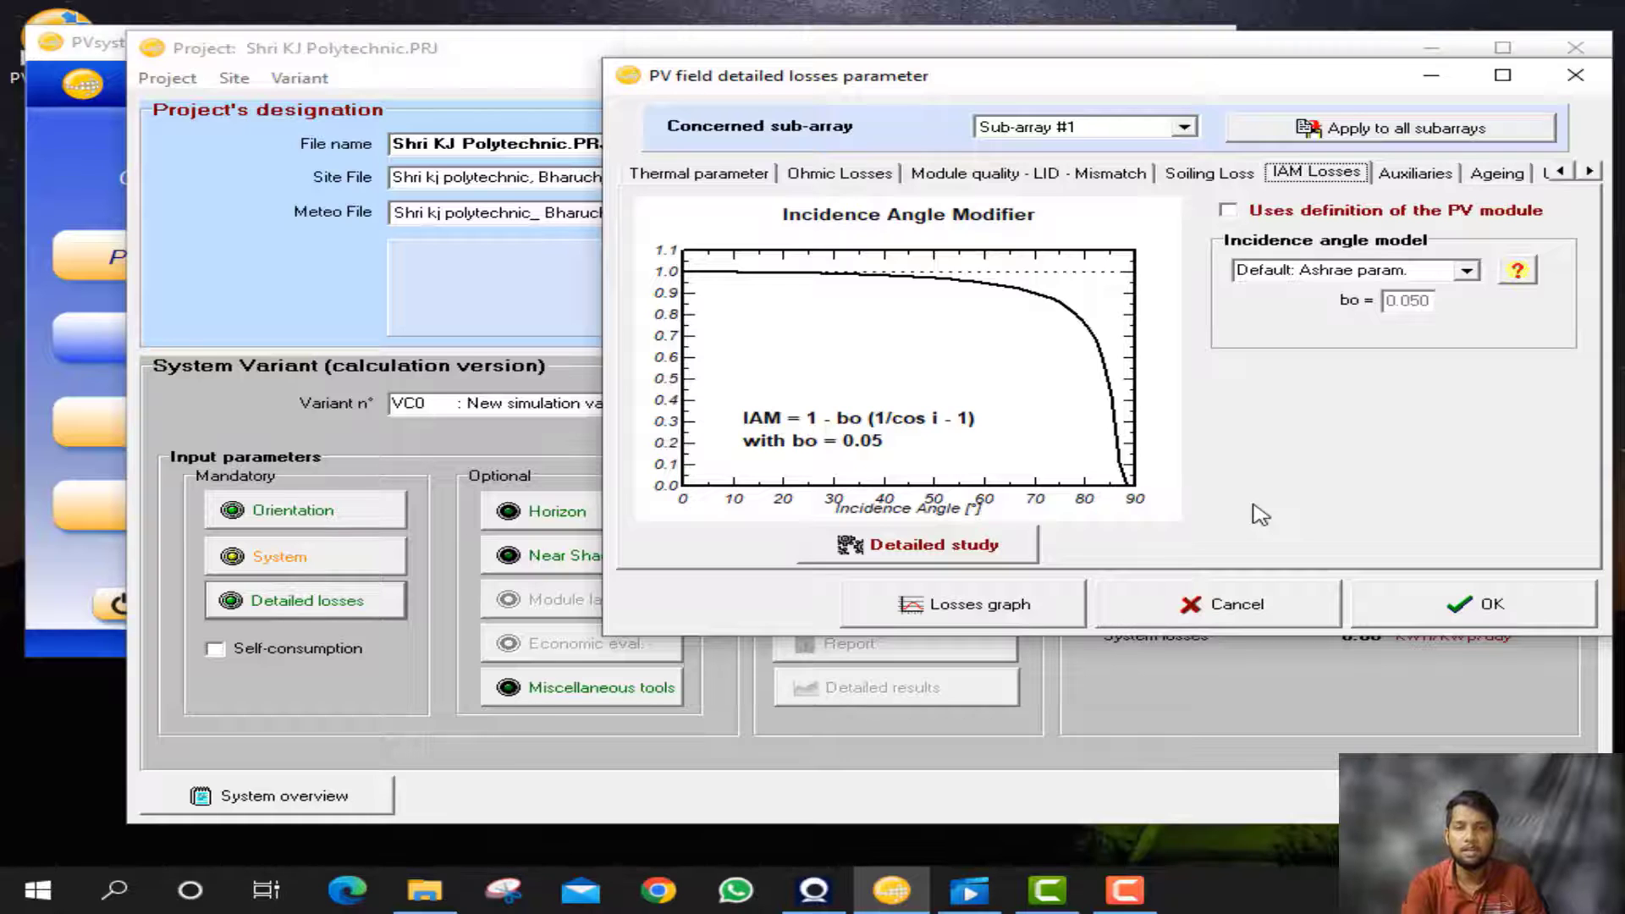
pyautogui.click(1261, 217)
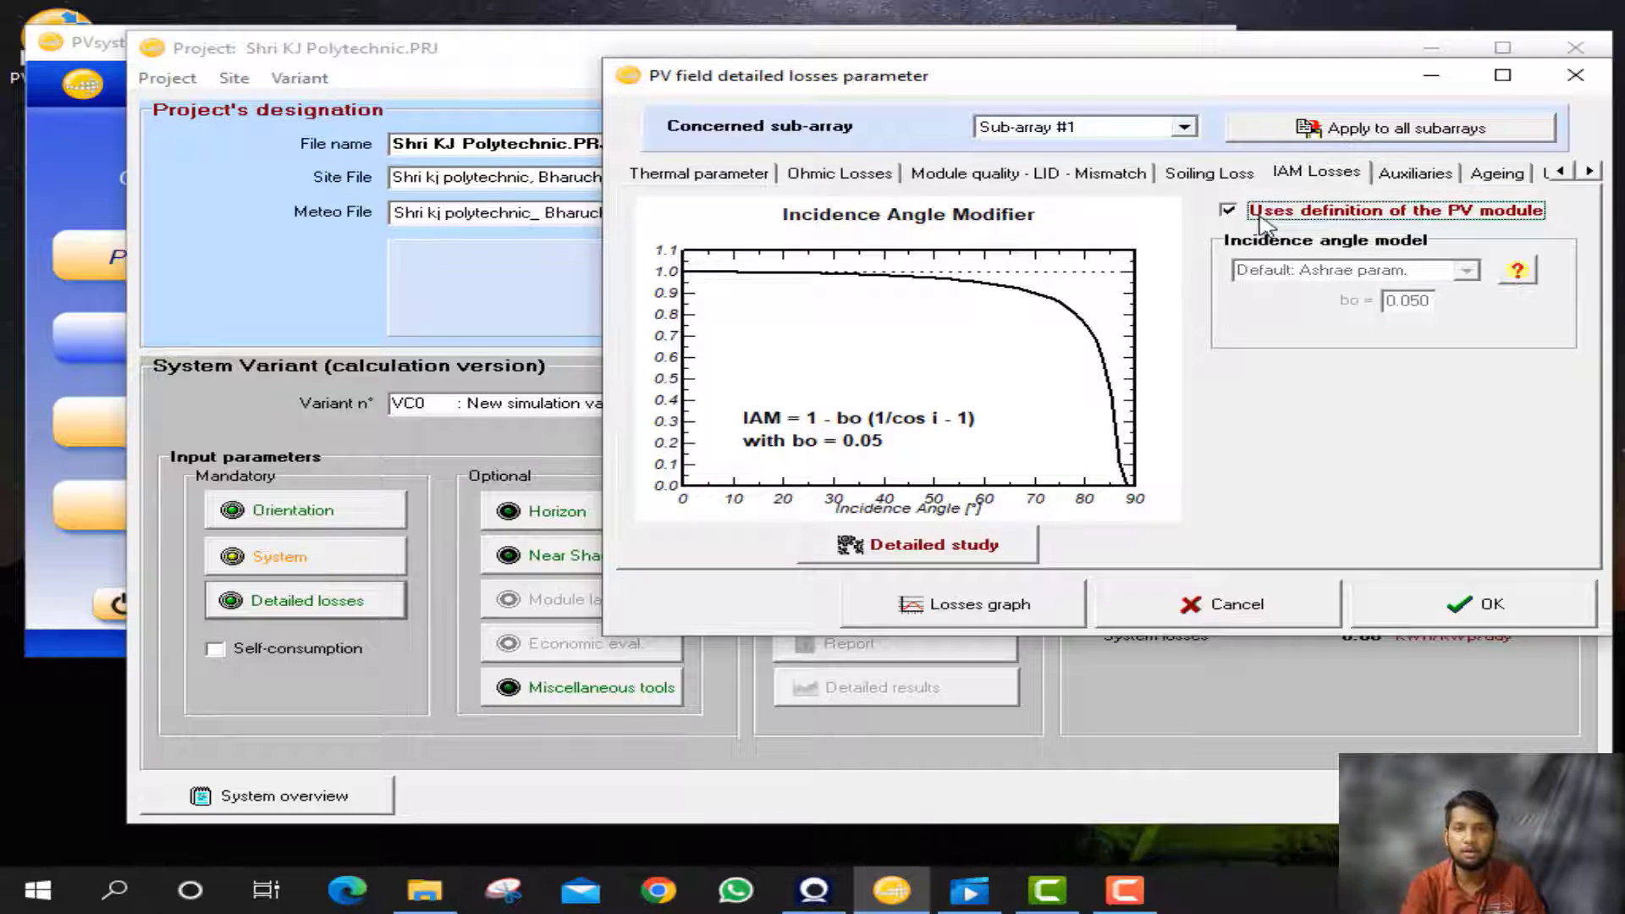
pyautogui.click(1263, 221)
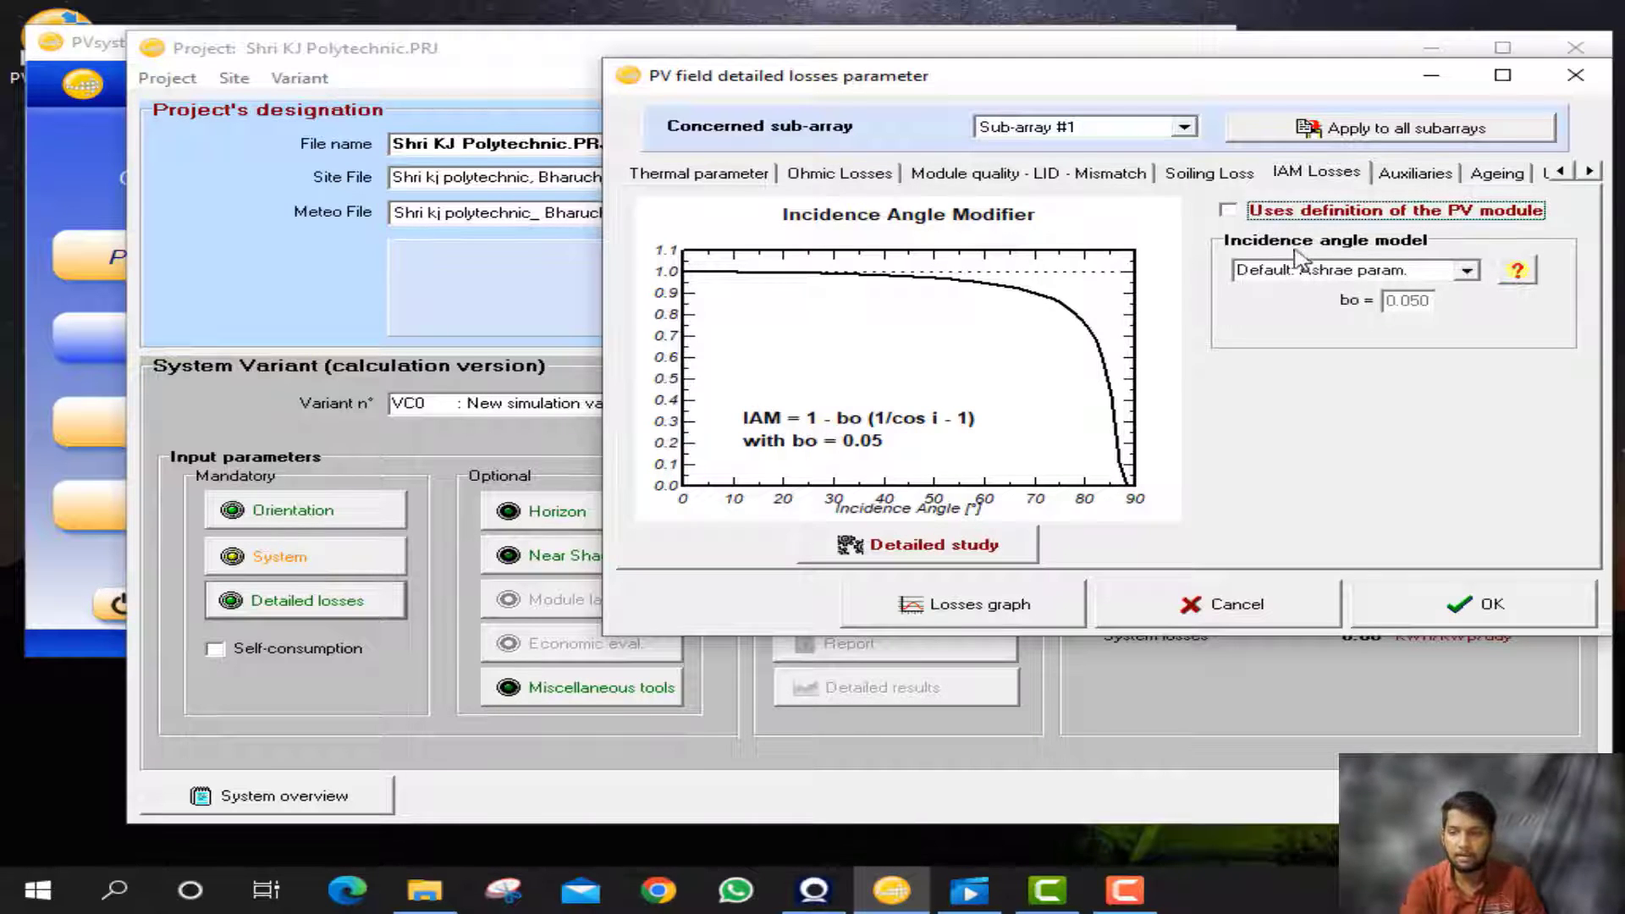
pyautogui.click(1467, 273)
pyautogui.click(1413, 295)
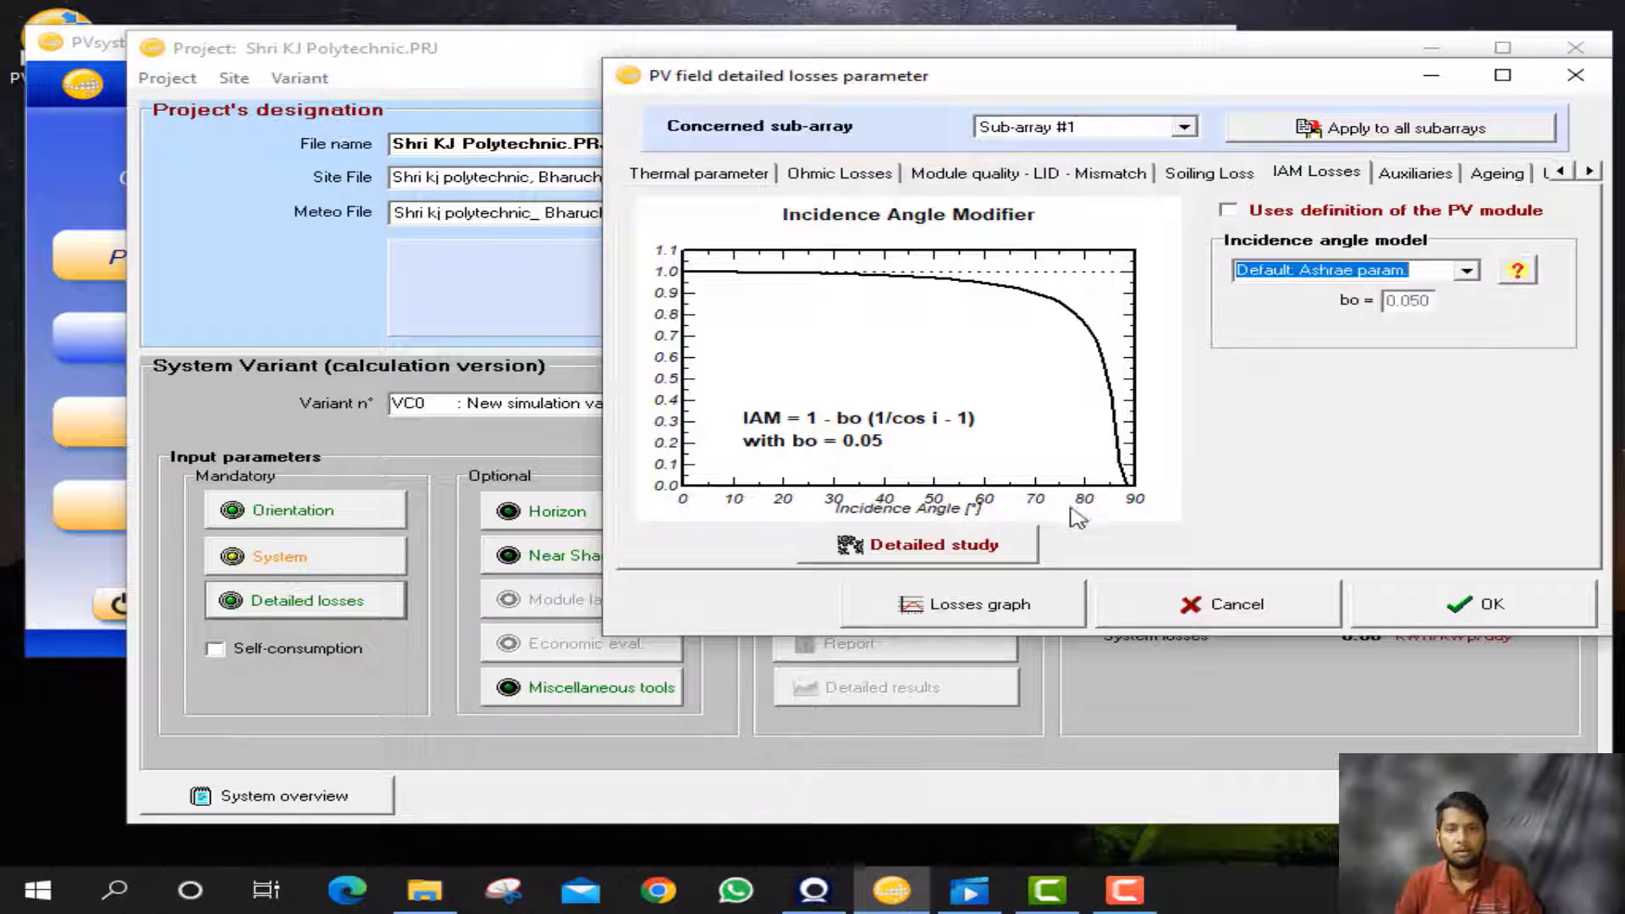
# - Confirm the ASHRAE Model with bo 0.050 in the detailed study of the incidence angle modifier
pyautogui.click(1001, 545)
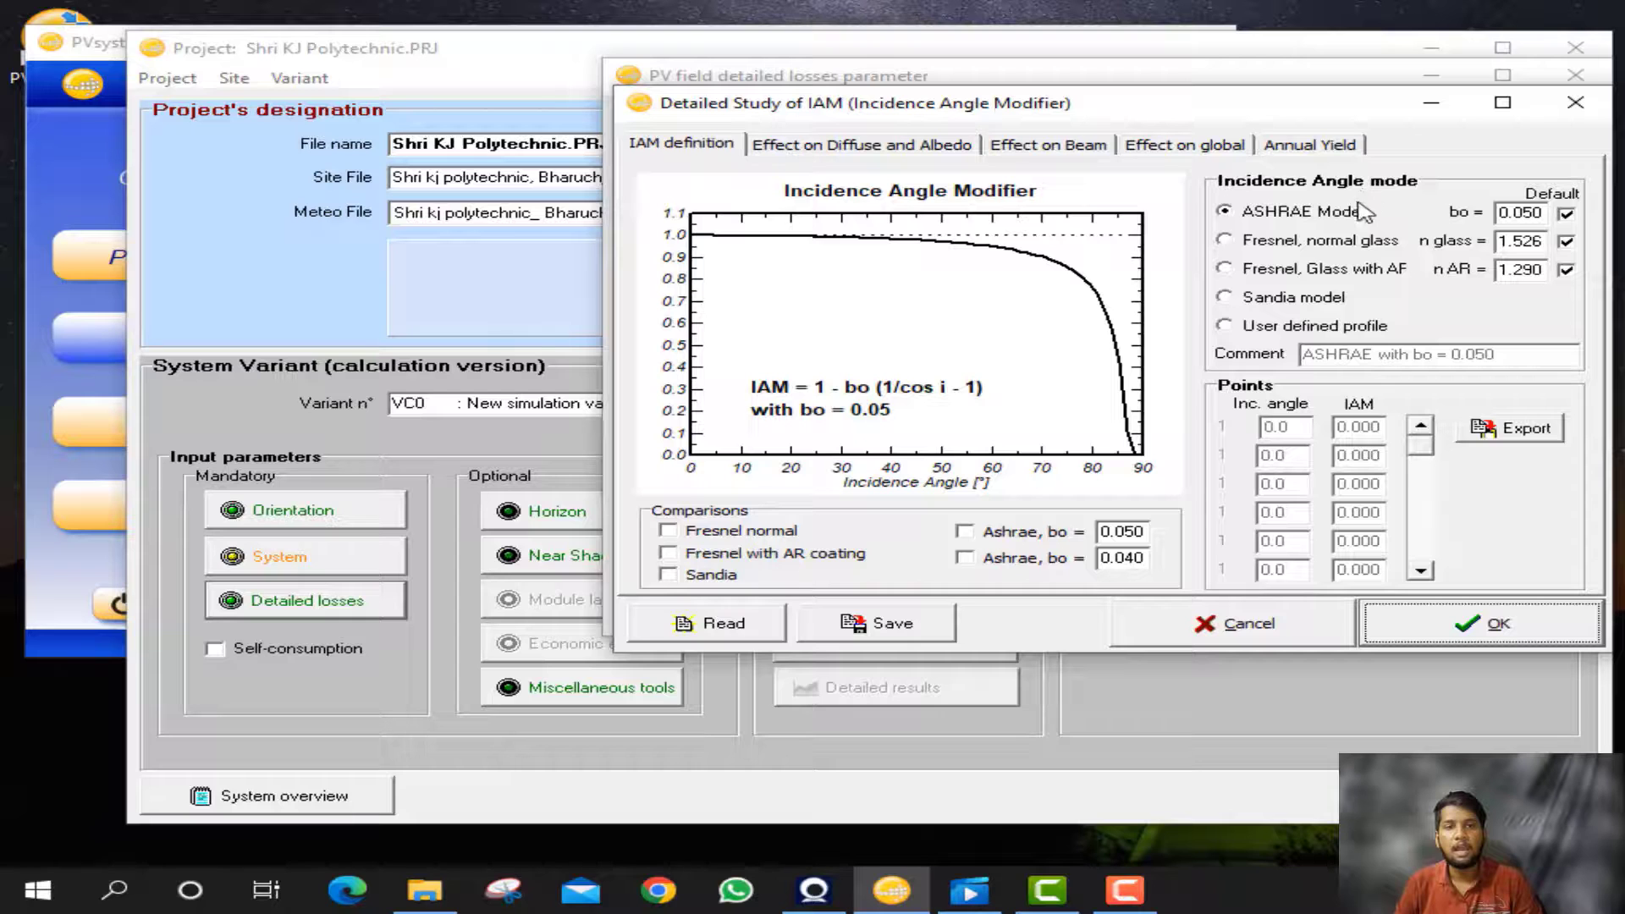
pyautogui.click(1293, 216)
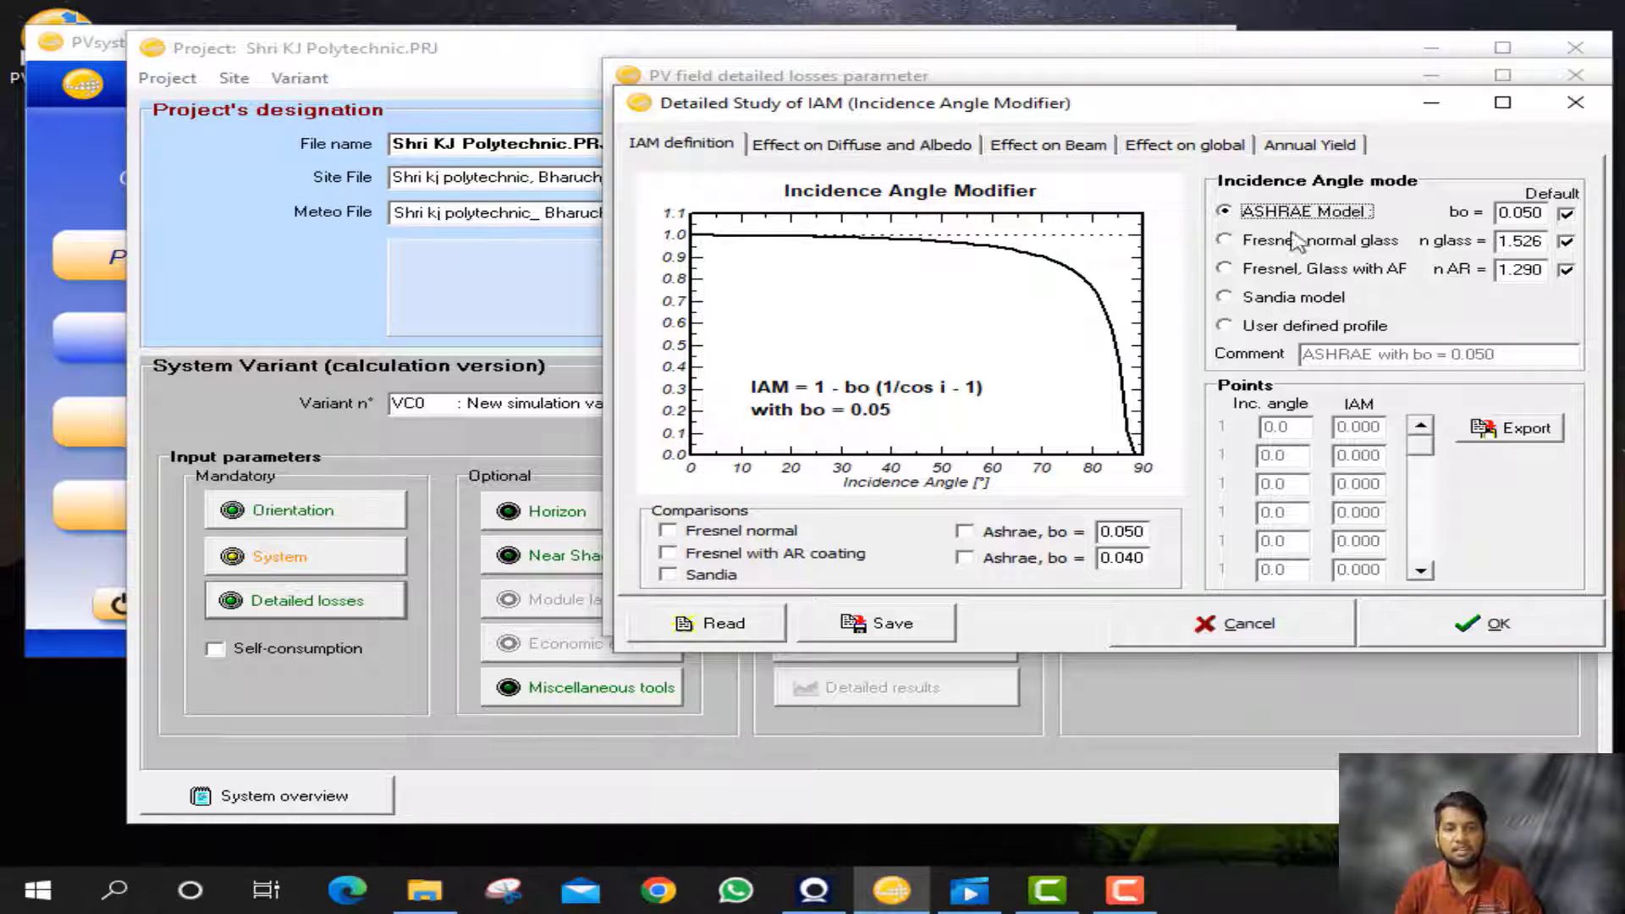
pyautogui.click(1409, 616)
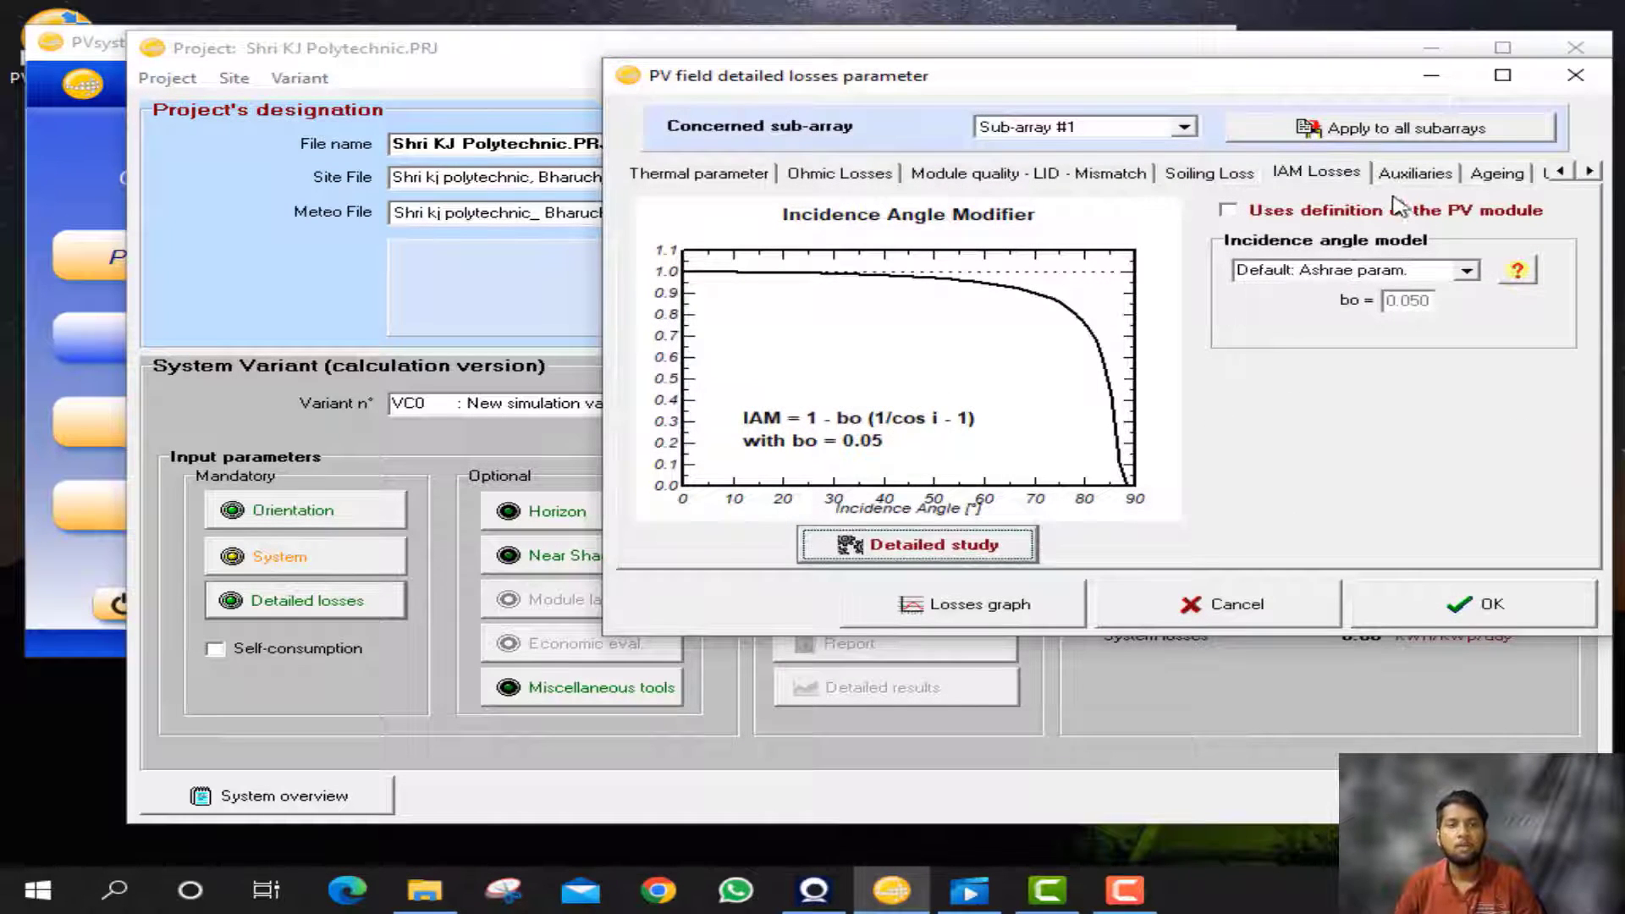
# - Try defining the auxiliaries consumption for the whole system and switch it off again
pyautogui.click(1413, 173)
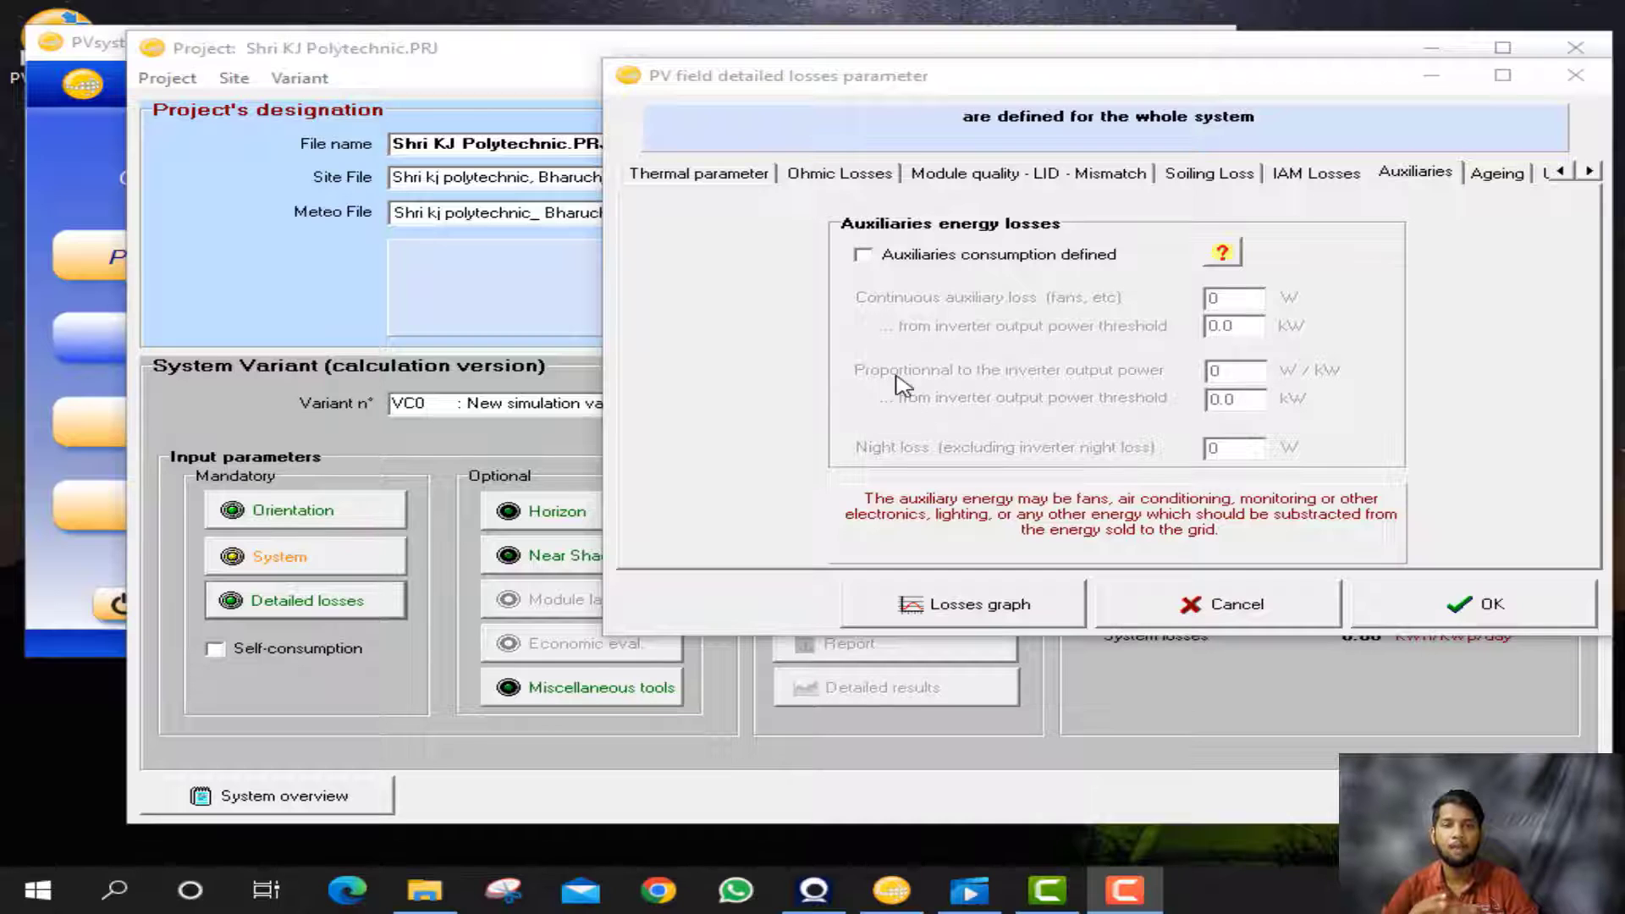
pyautogui.click(936, 262)
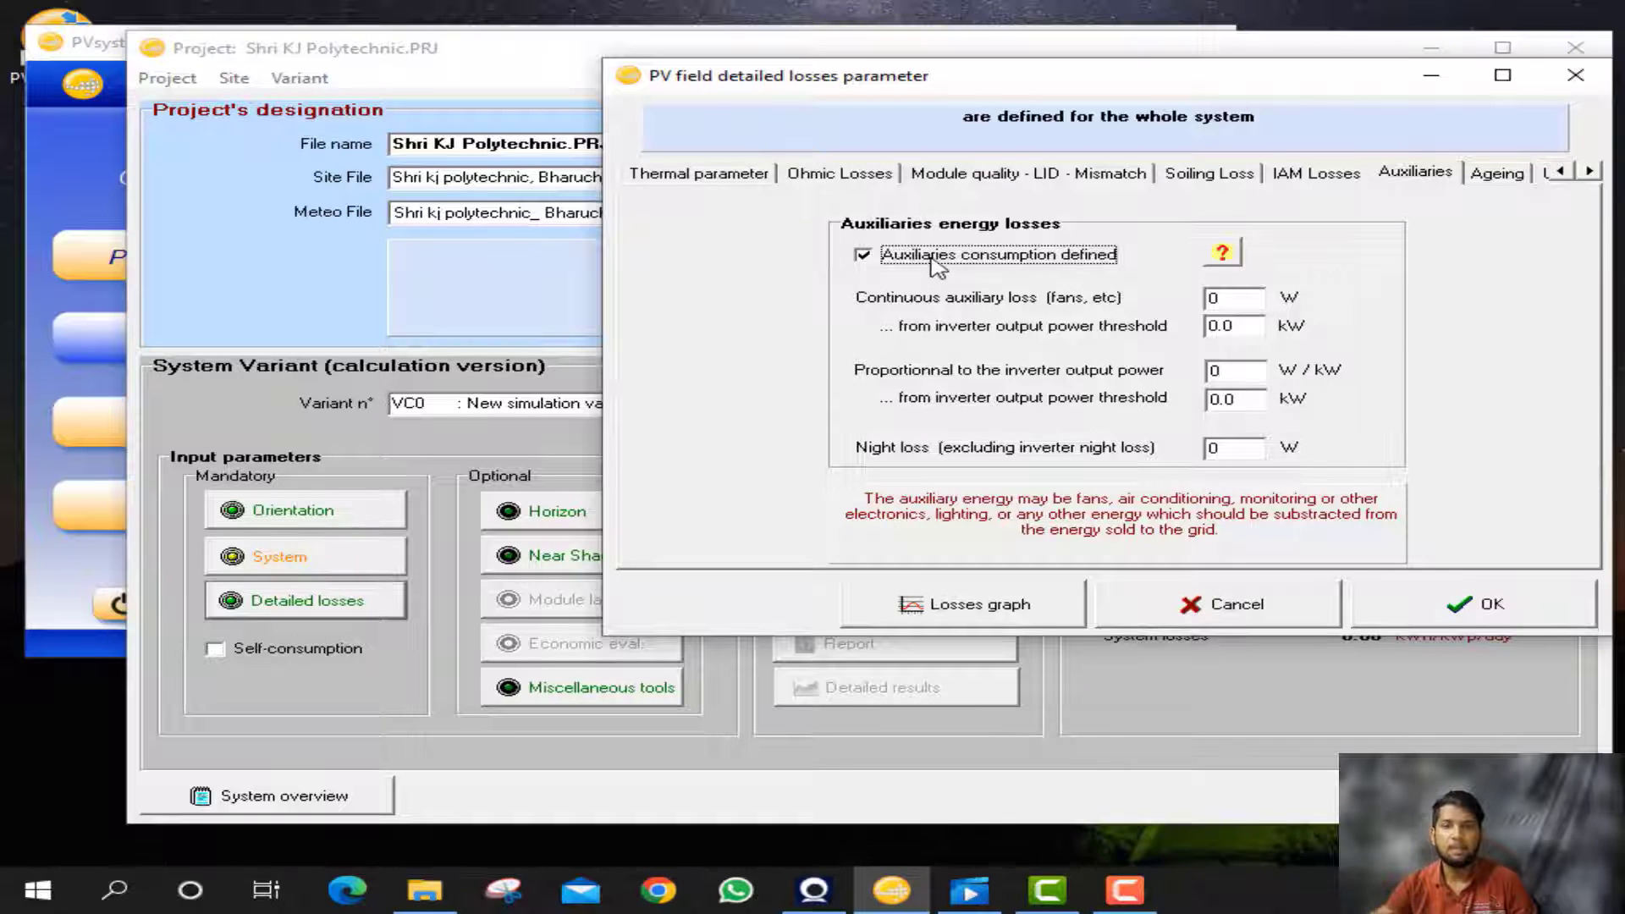
pyautogui.click(862, 255)
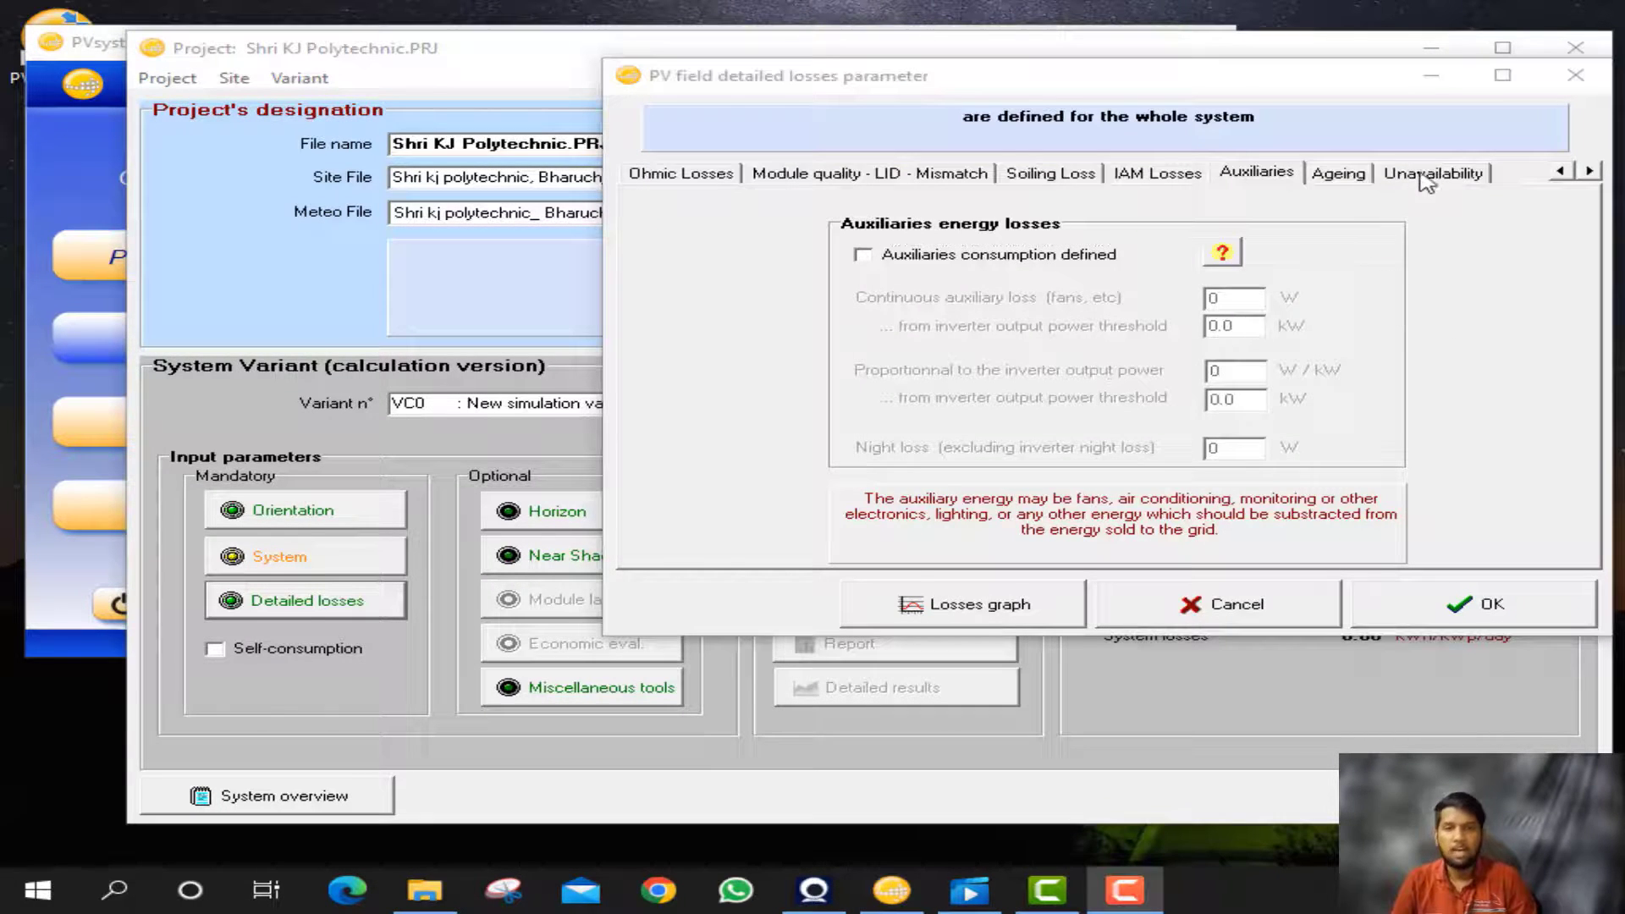
# - Generate new random unavailability periods for the system, keeping 5 periods and 3.00 days per year
pyautogui.click(1422, 175)
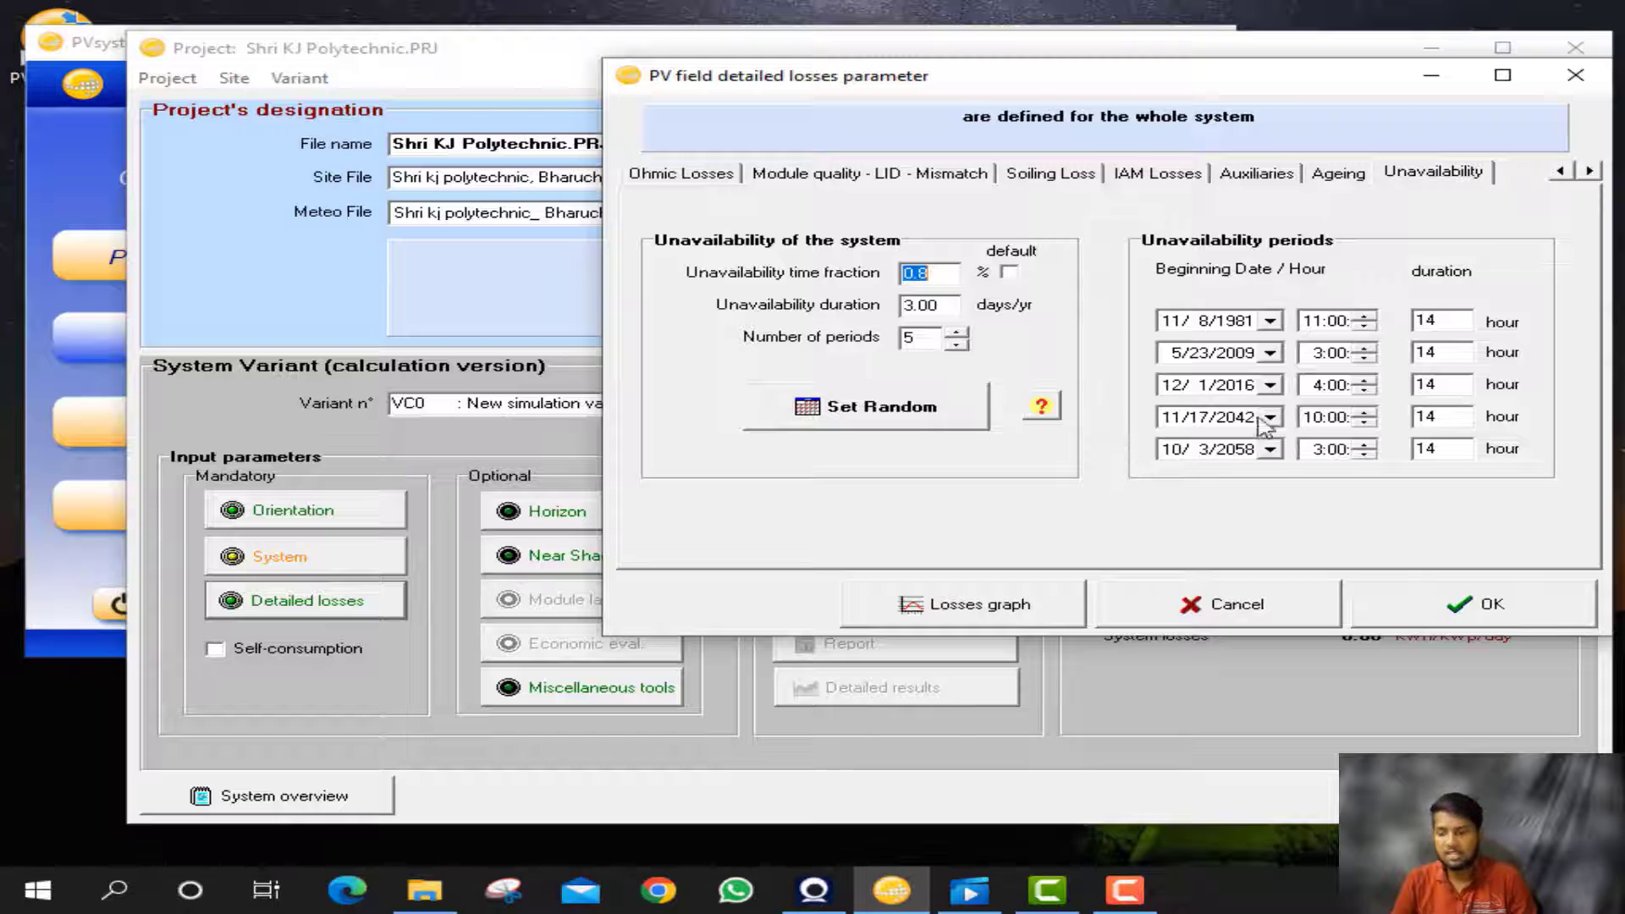
pyautogui.click(864, 814)
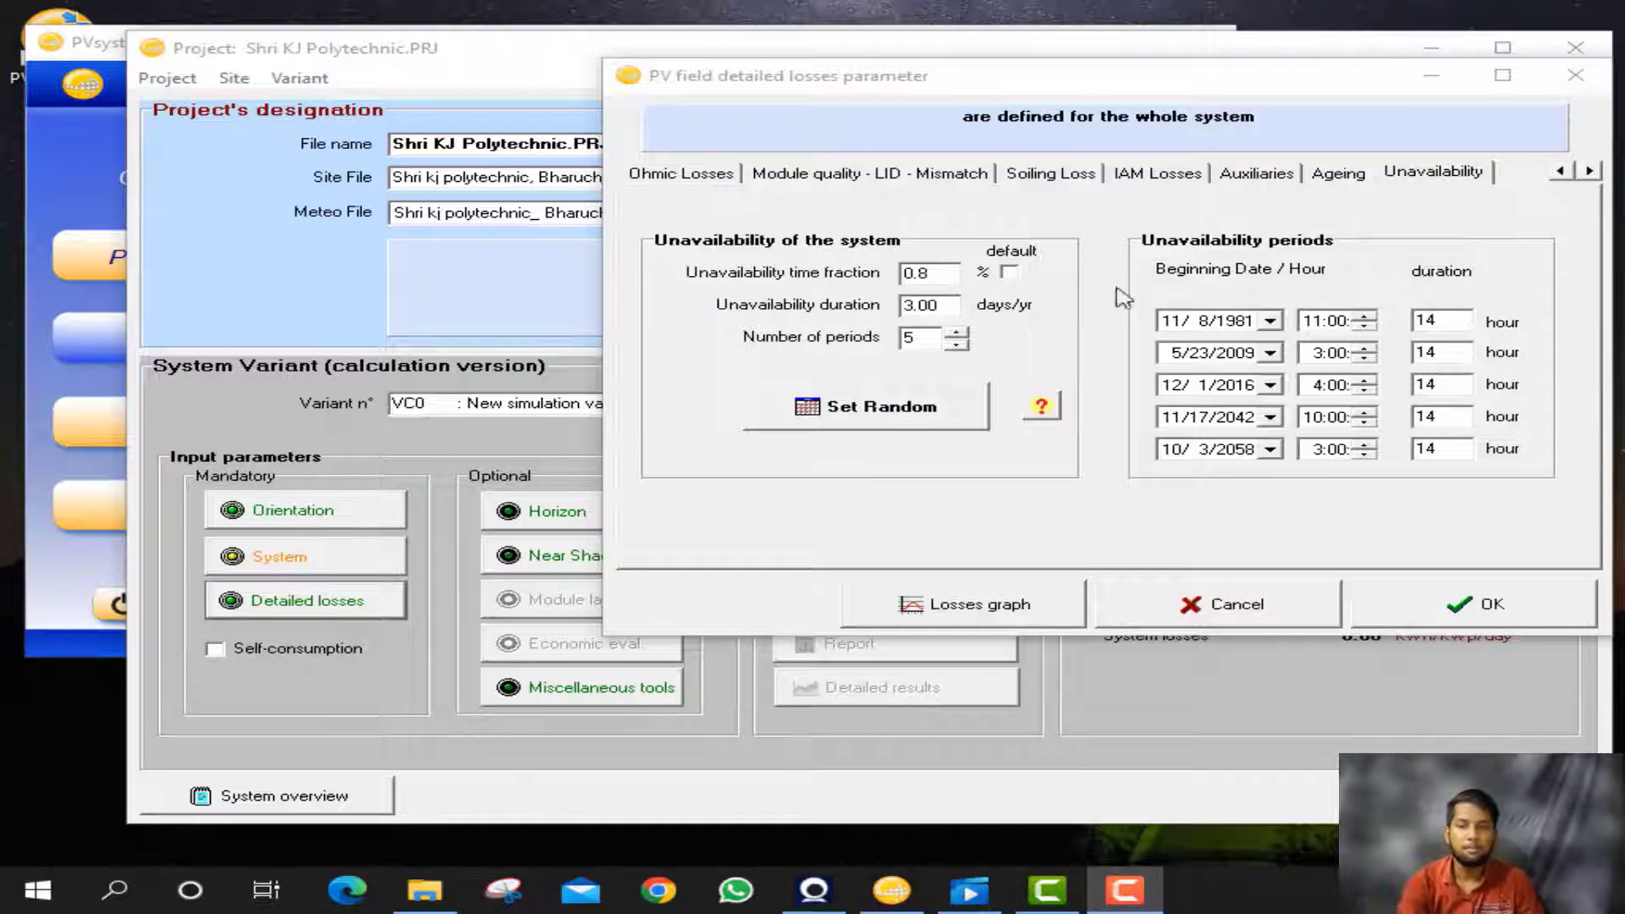
pyautogui.click(921, 338)
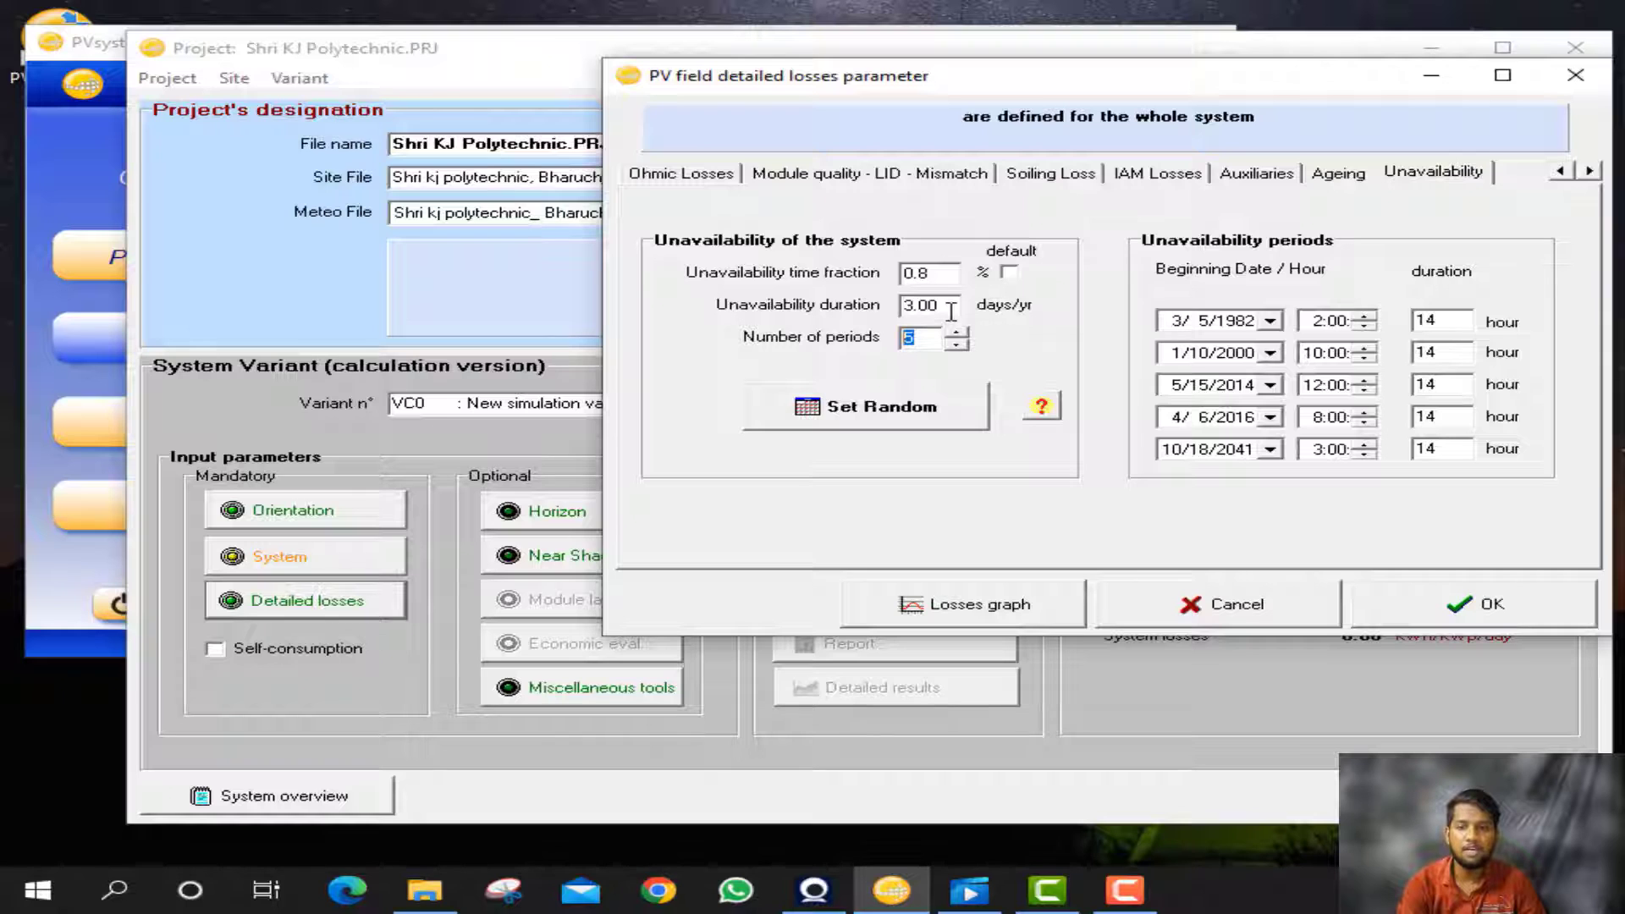
pyautogui.click(903, 311)
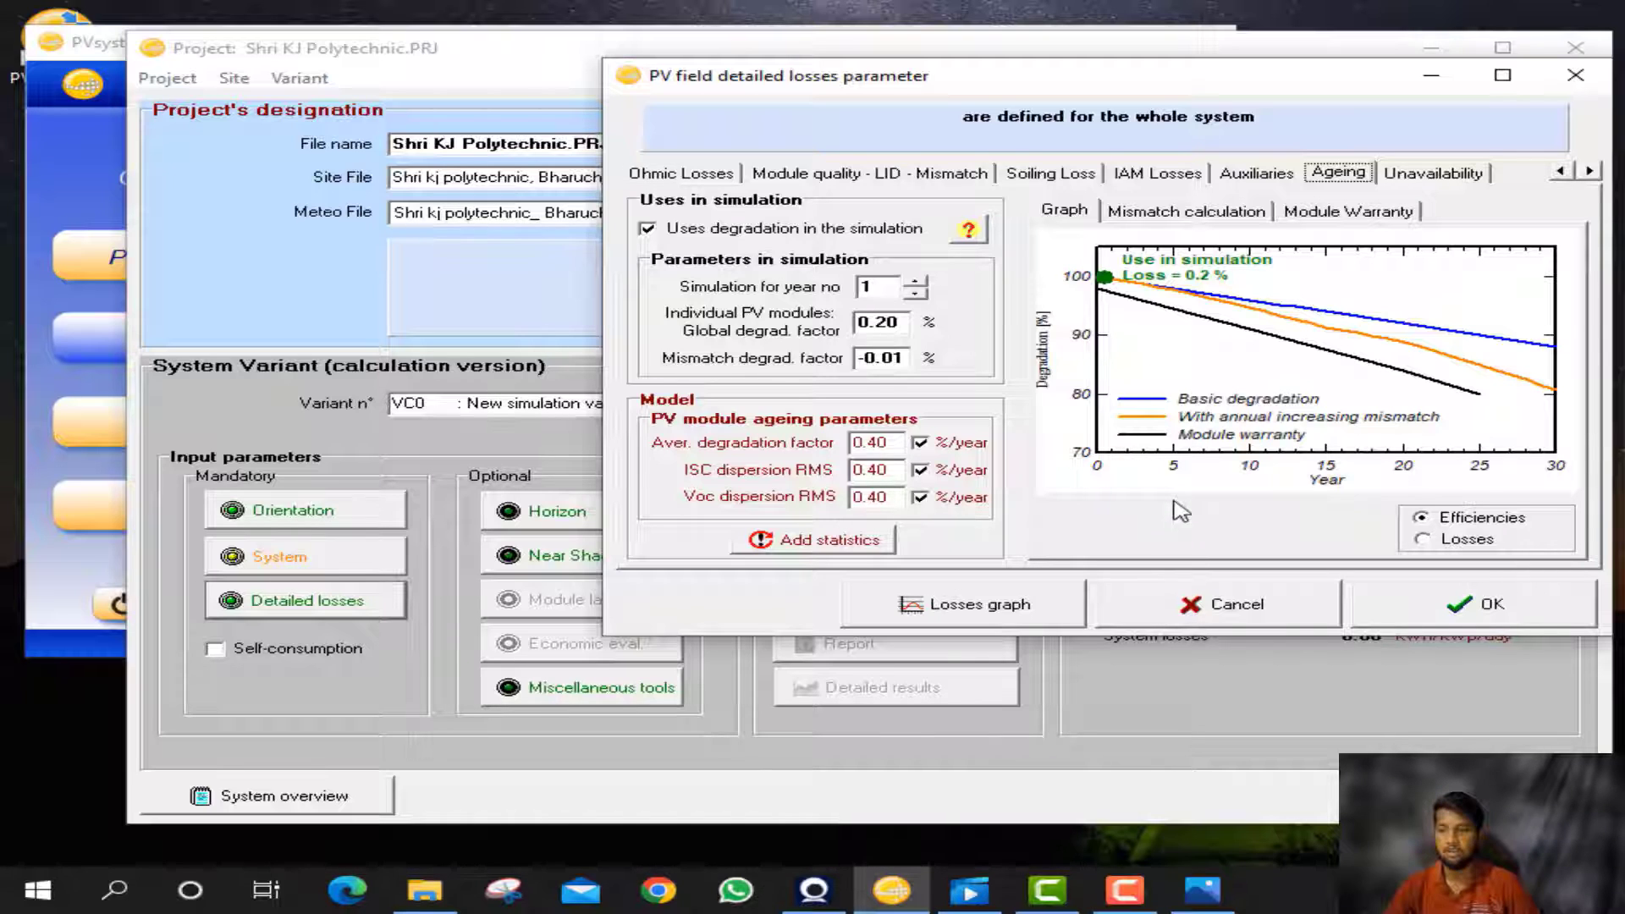
# - Set the ageing simulation to year 10 and accept the detailed losses
pyautogui.click(914, 294)
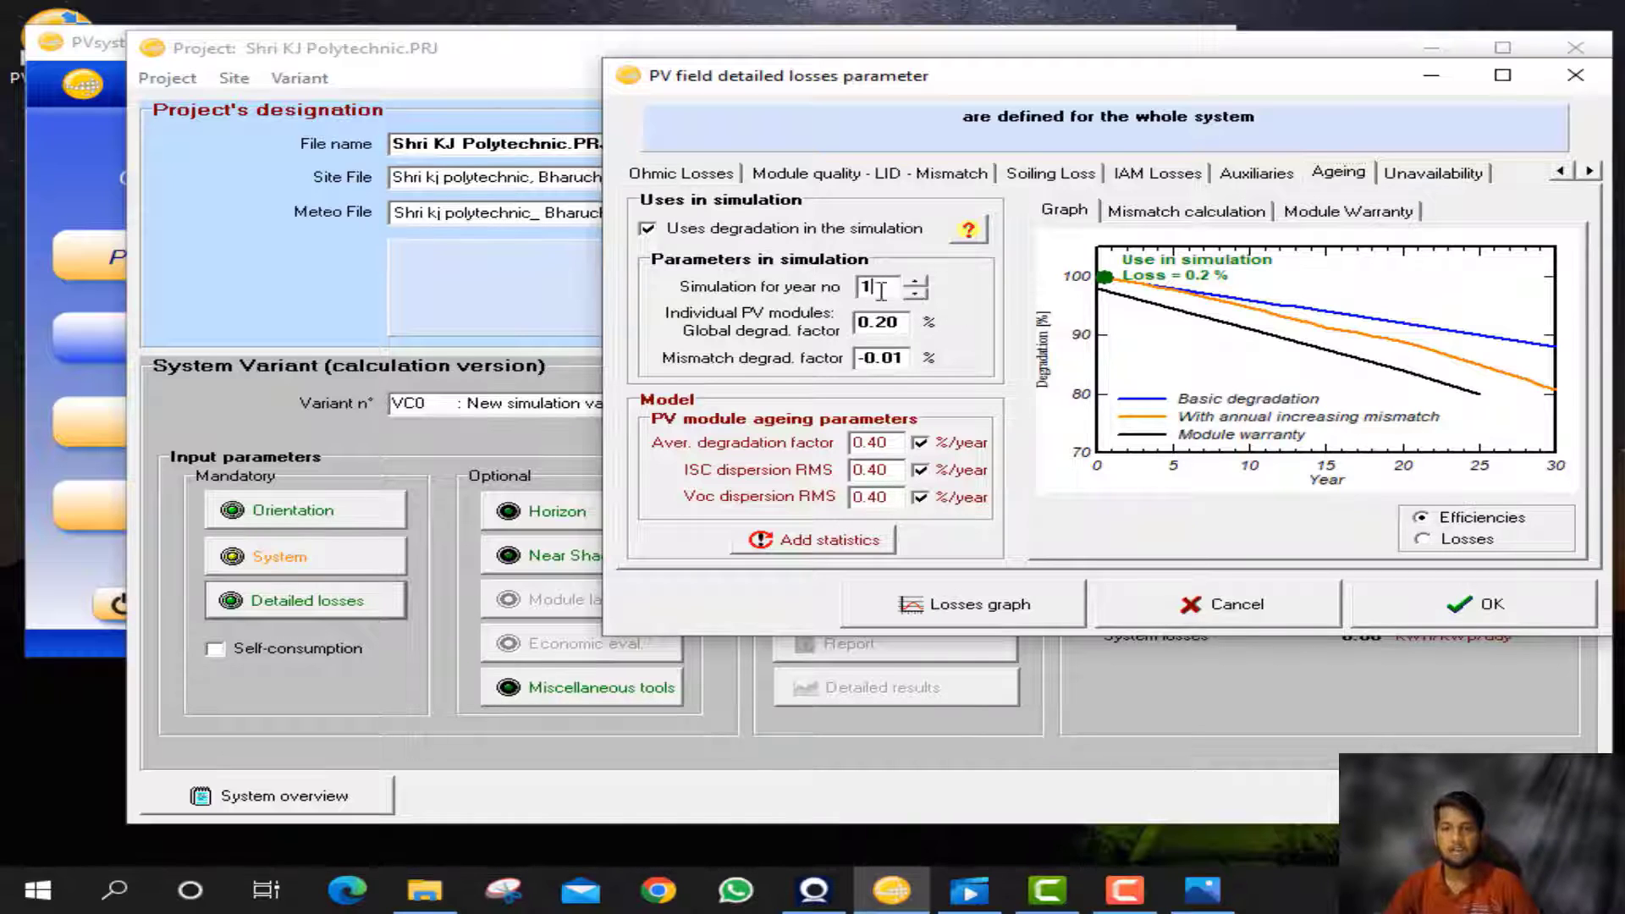
pyautogui.write('0')
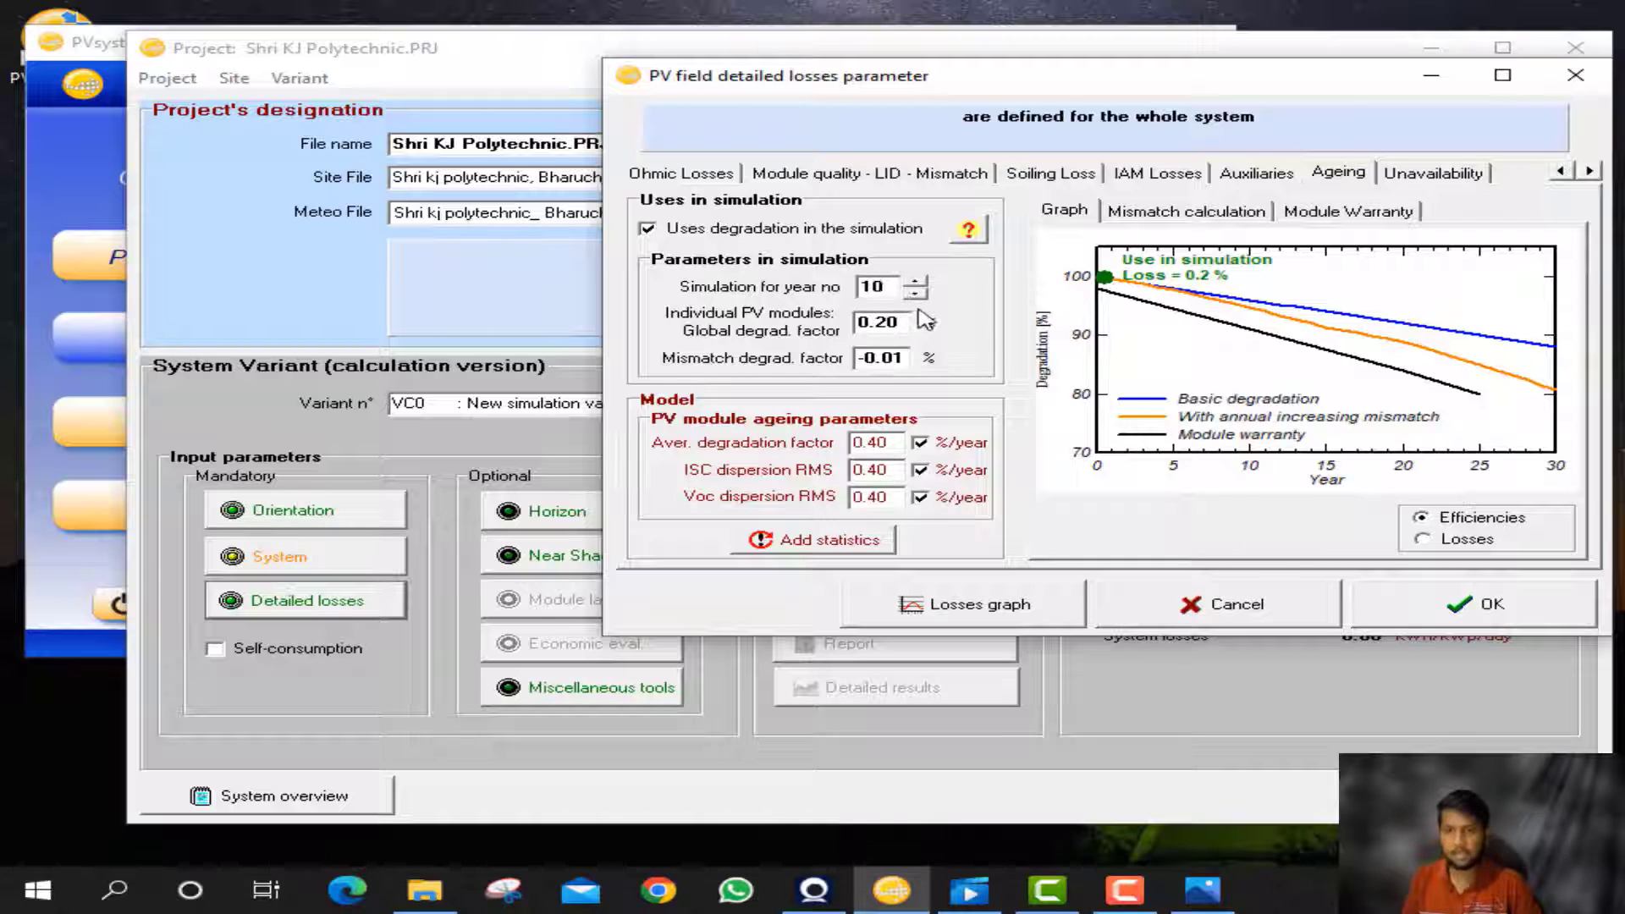
pyautogui.press('Return')
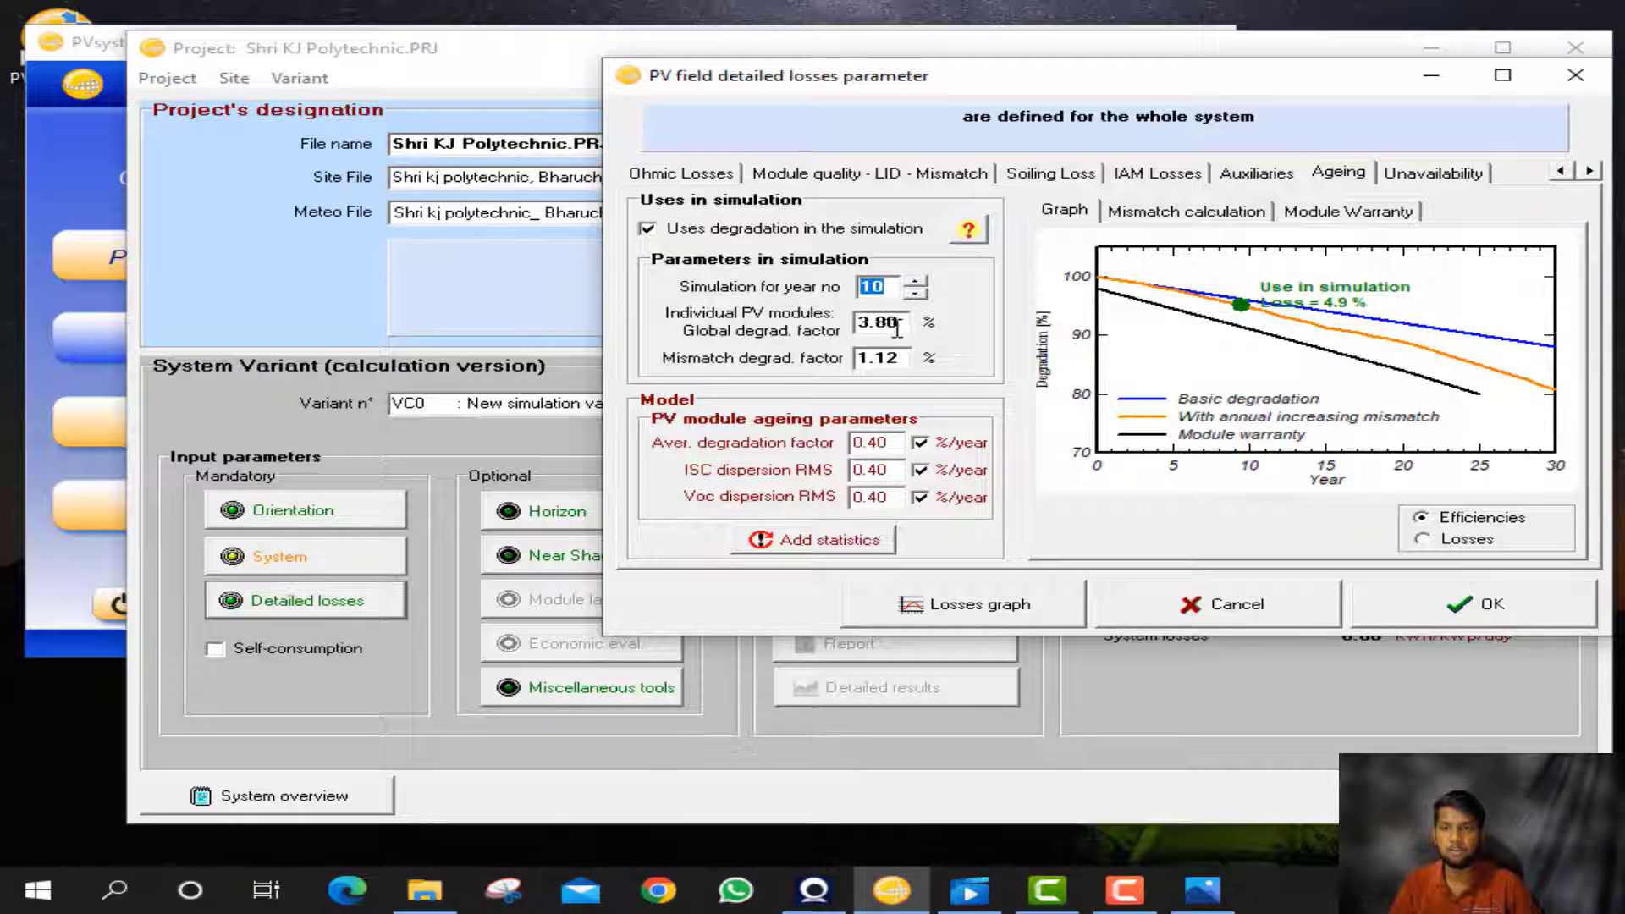
pyautogui.click(1404, 614)
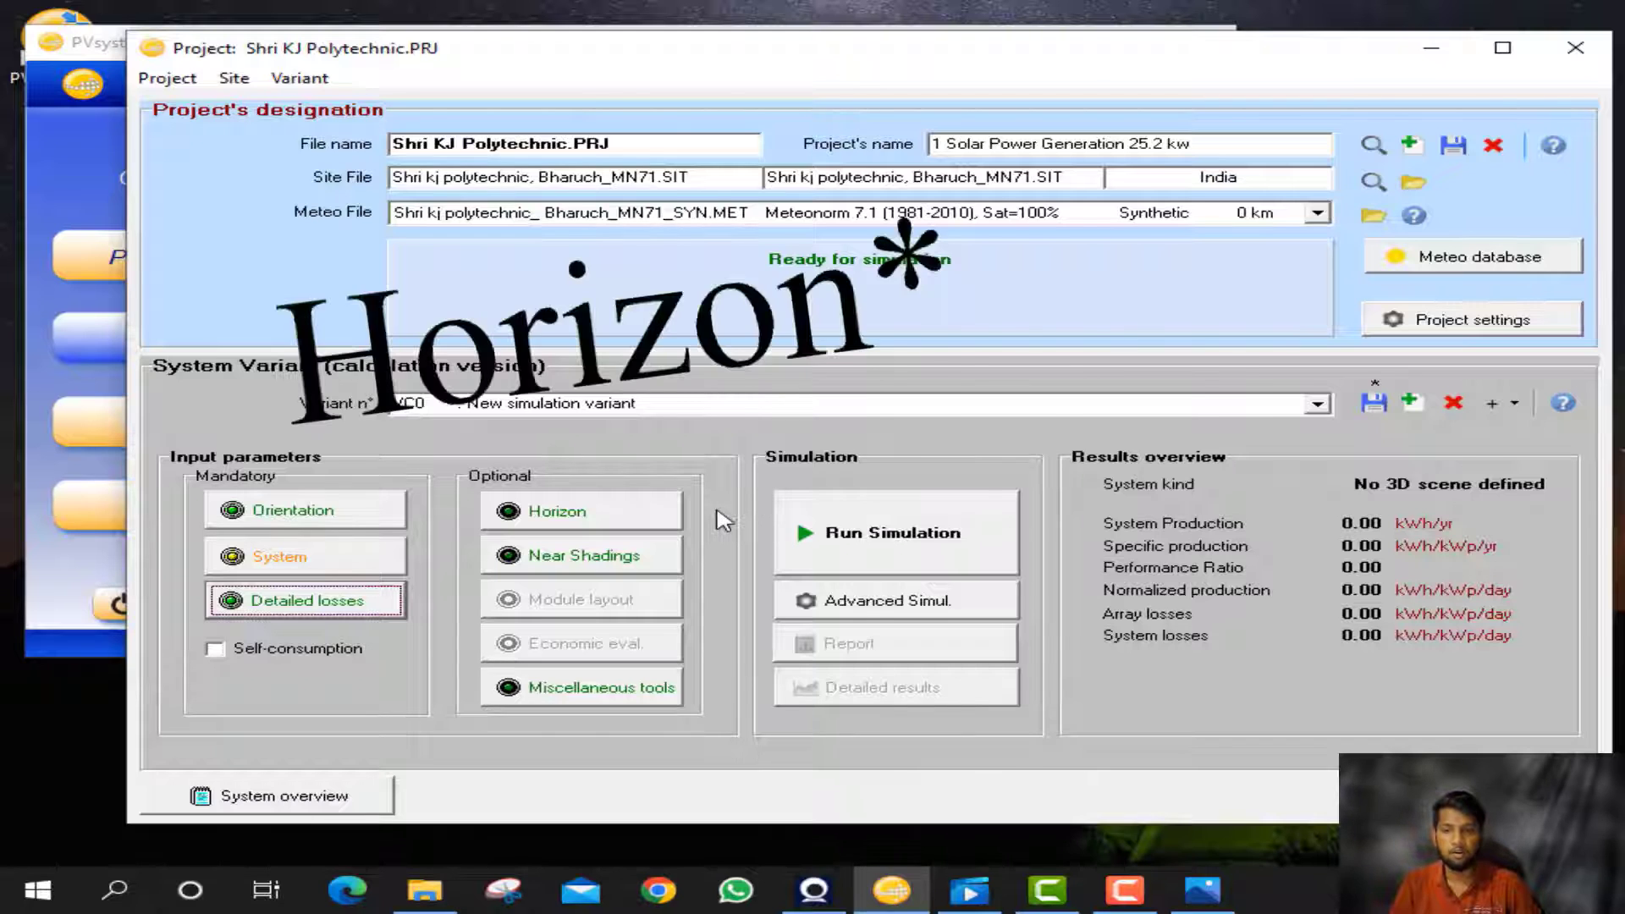
# - Review the horizon line drawing for the site and accept the far shadings definition
pyautogui.click(584, 511)
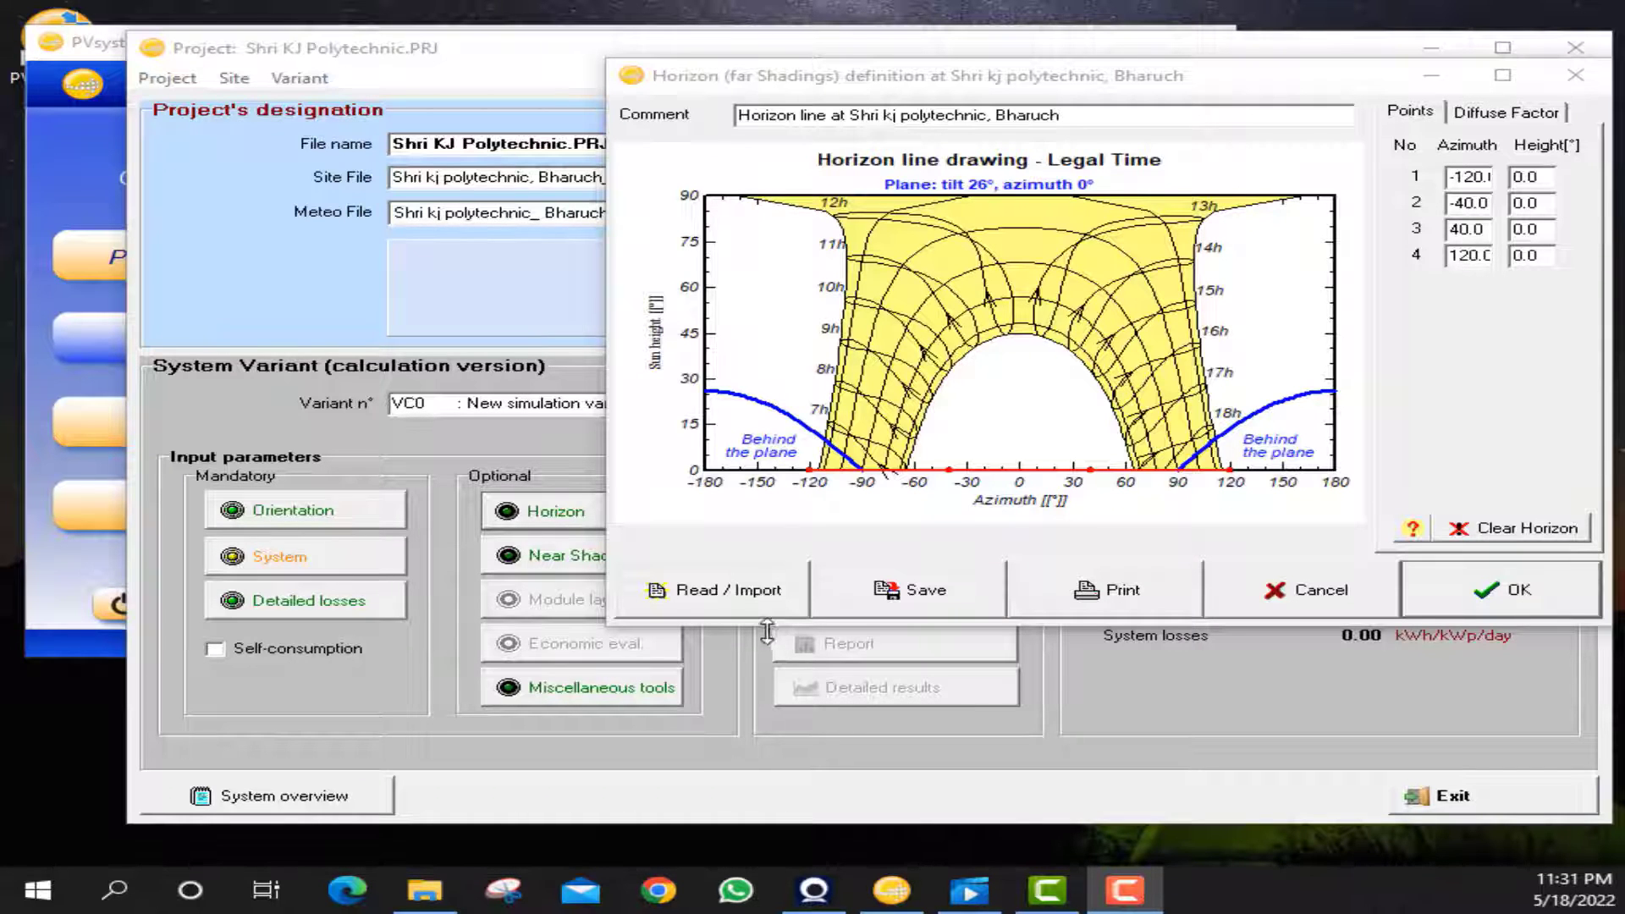
pyautogui.moveTo(735, 85)
pyautogui.mouseDown()
pyautogui.moveTo(843, 85)
pyautogui.moveTo(719, 67)
pyautogui.mouseUp()
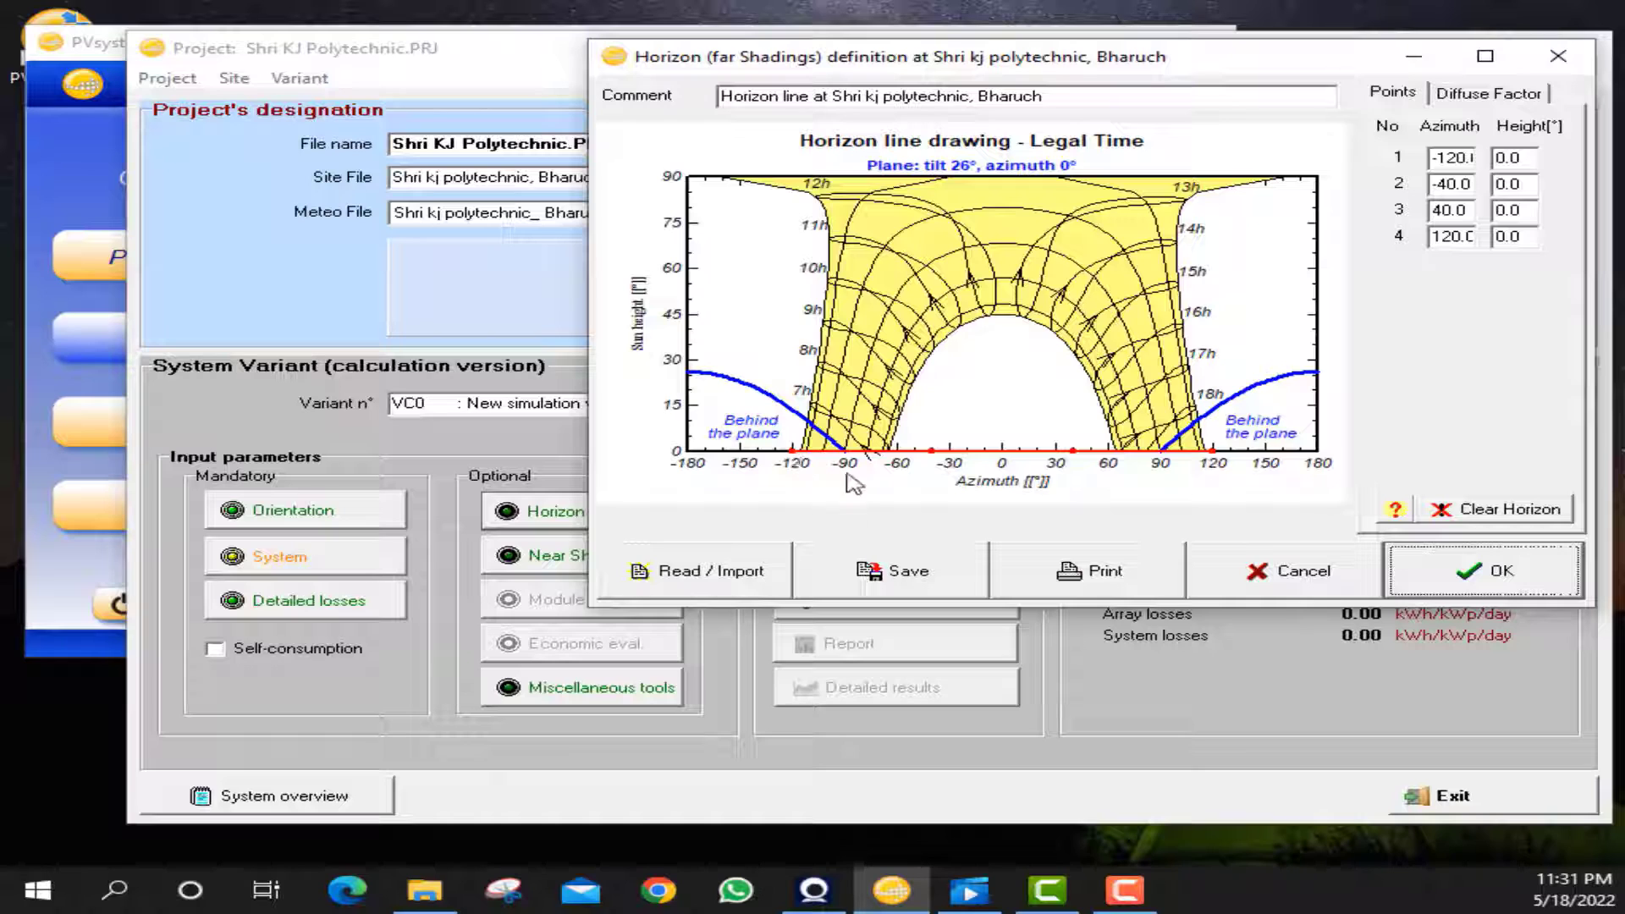
pyautogui.click(1444, 584)
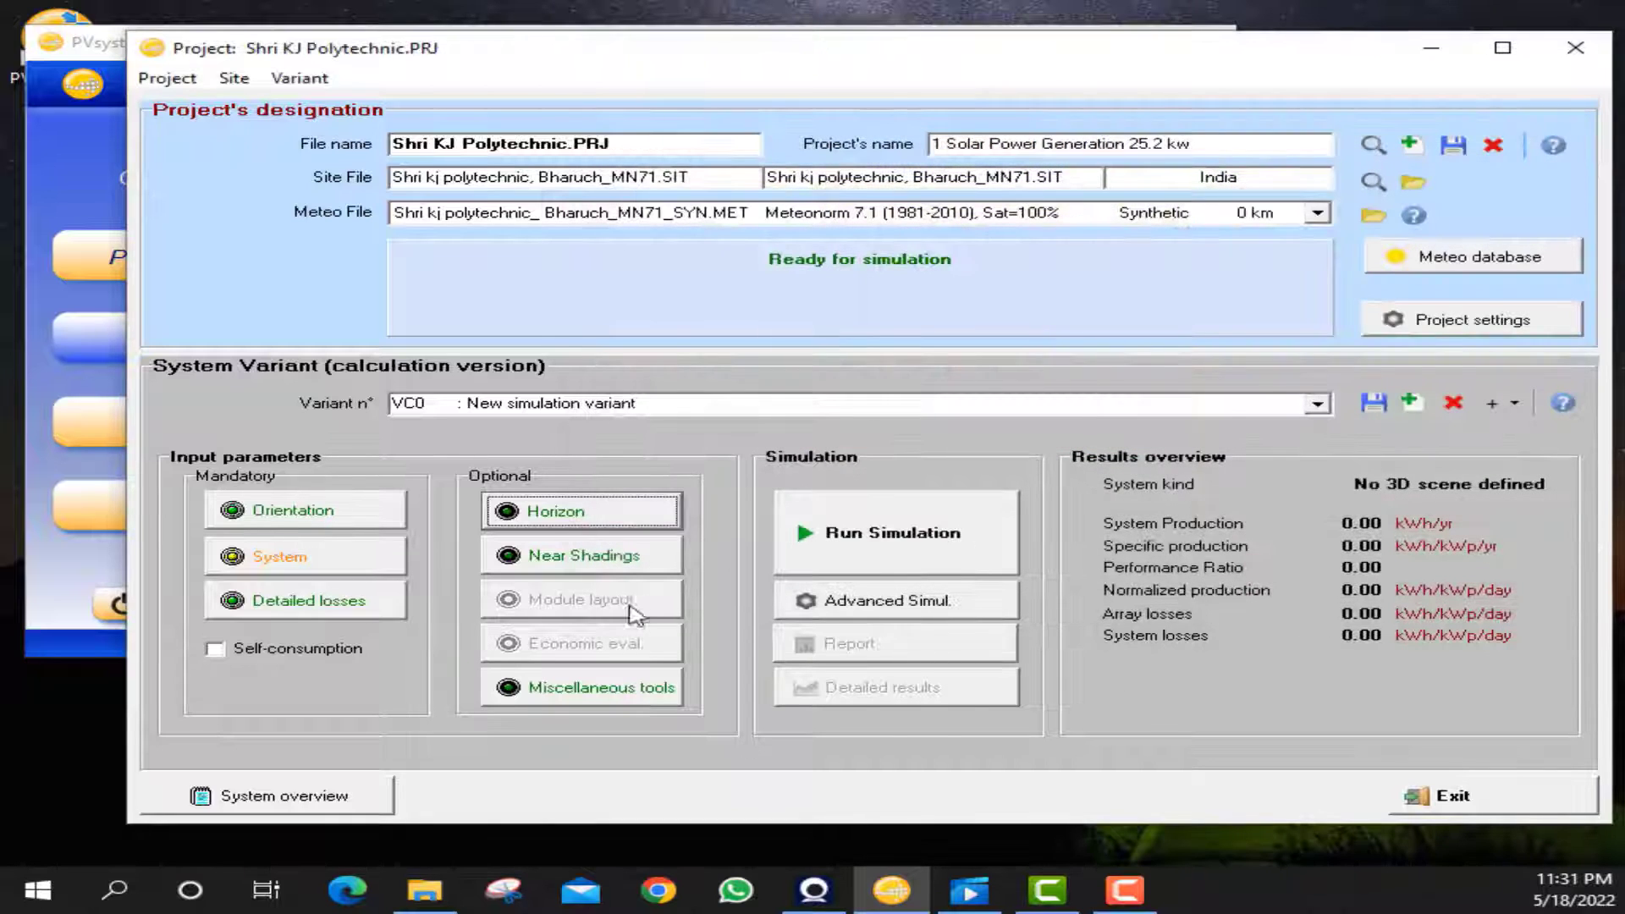
# - Open the 3D shading scene construction for the variant's near shadings
pyautogui.click(616, 560)
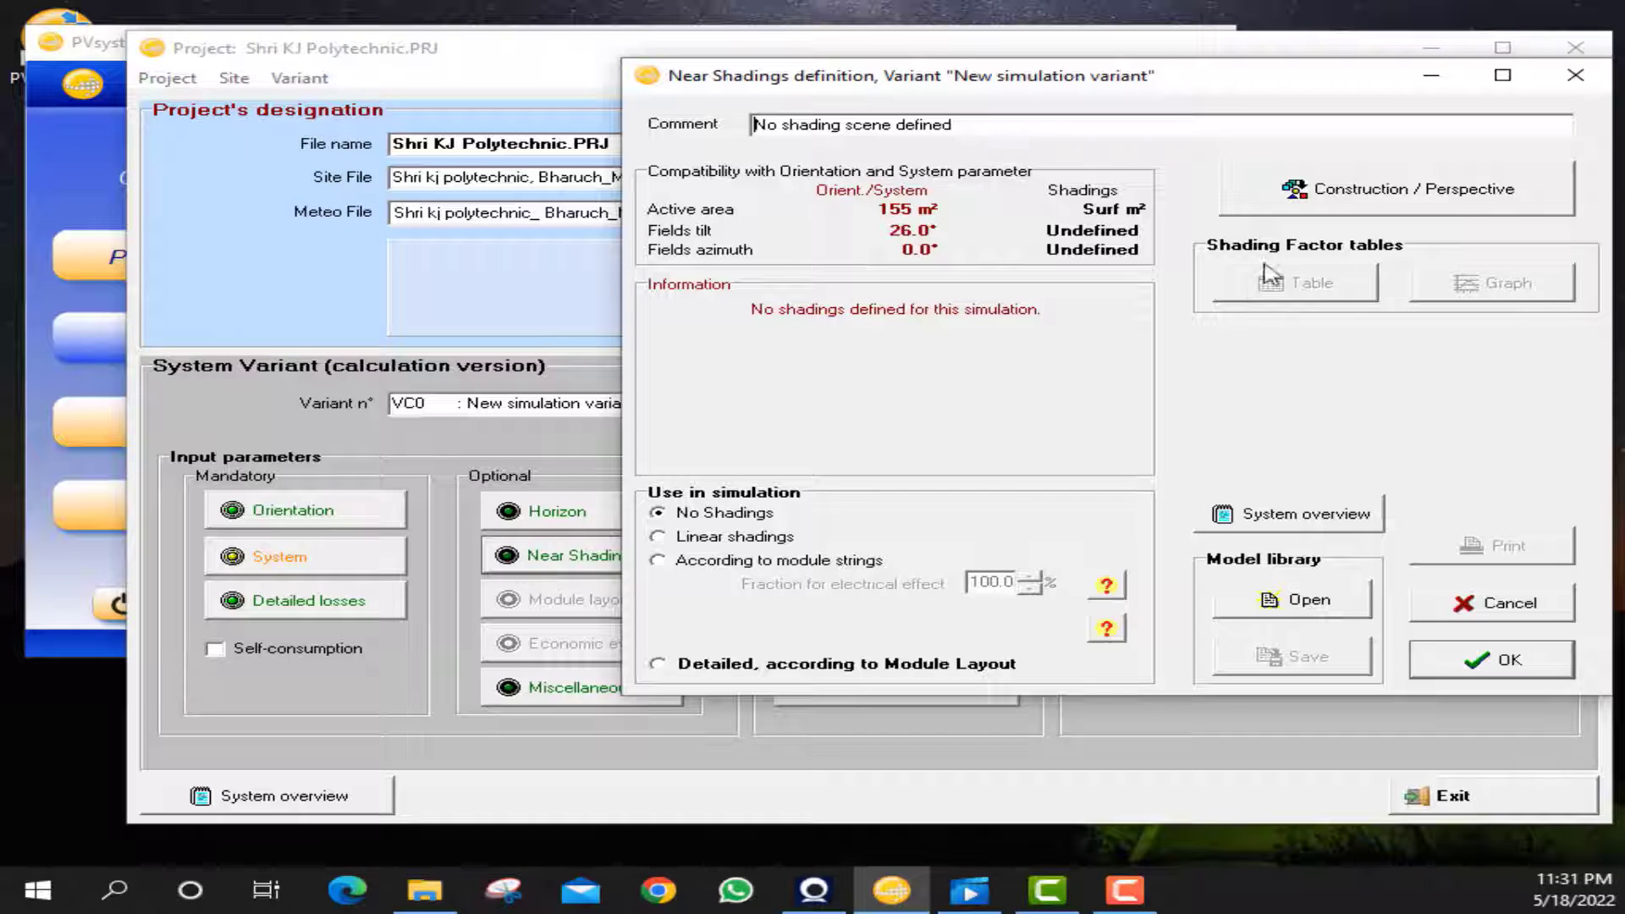
pyautogui.click(1322, 206)
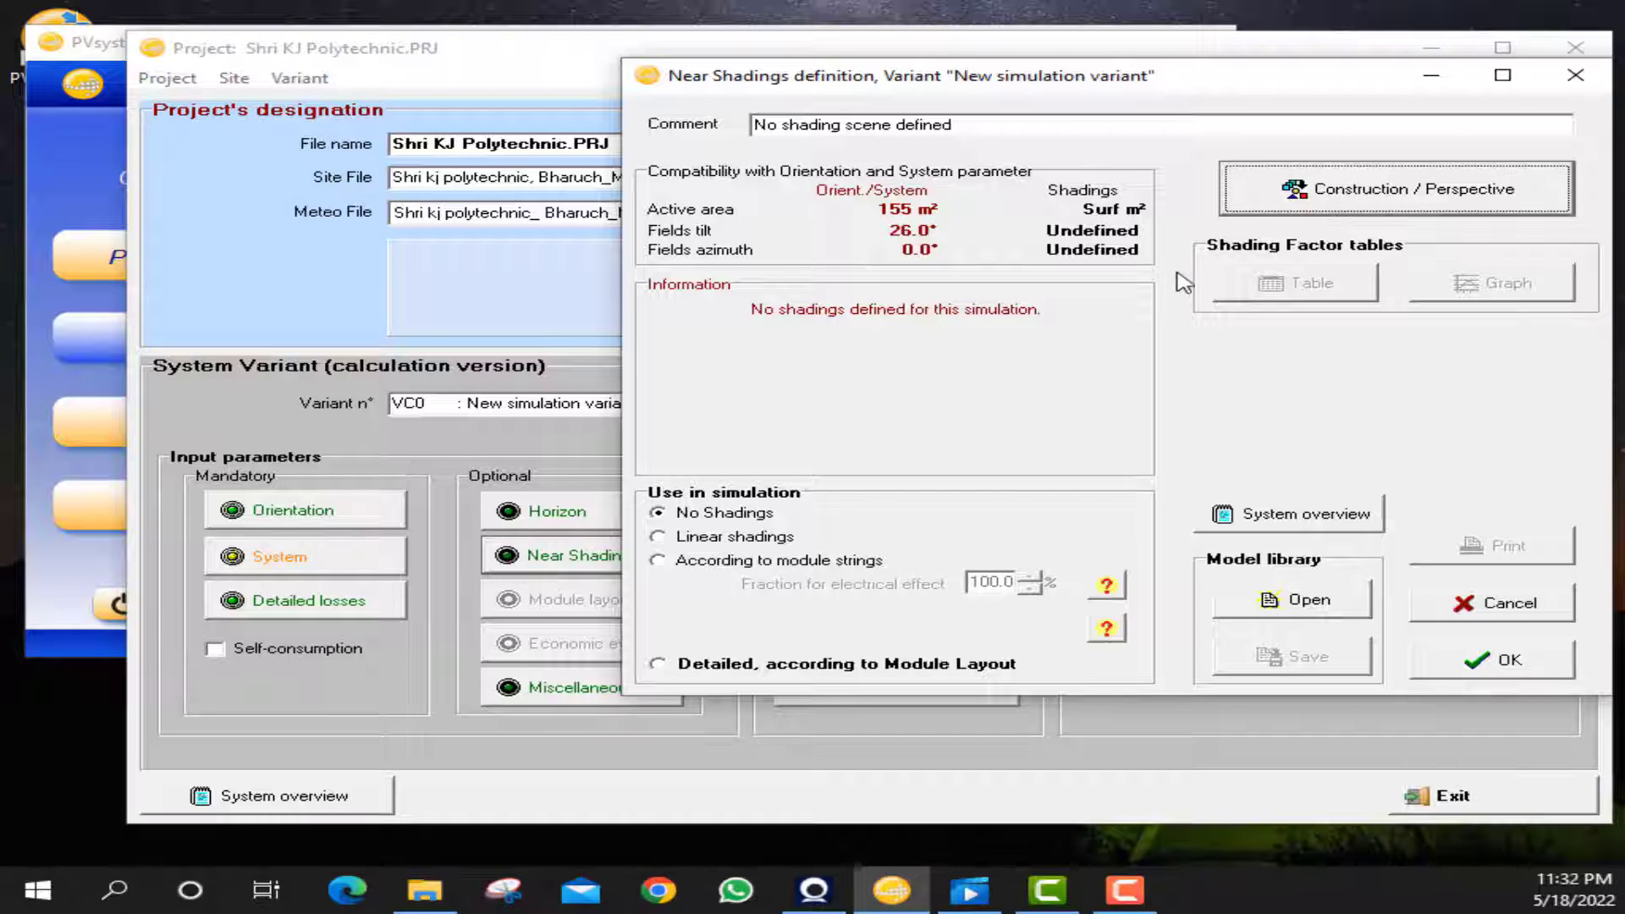
pyautogui.click(1236, 213)
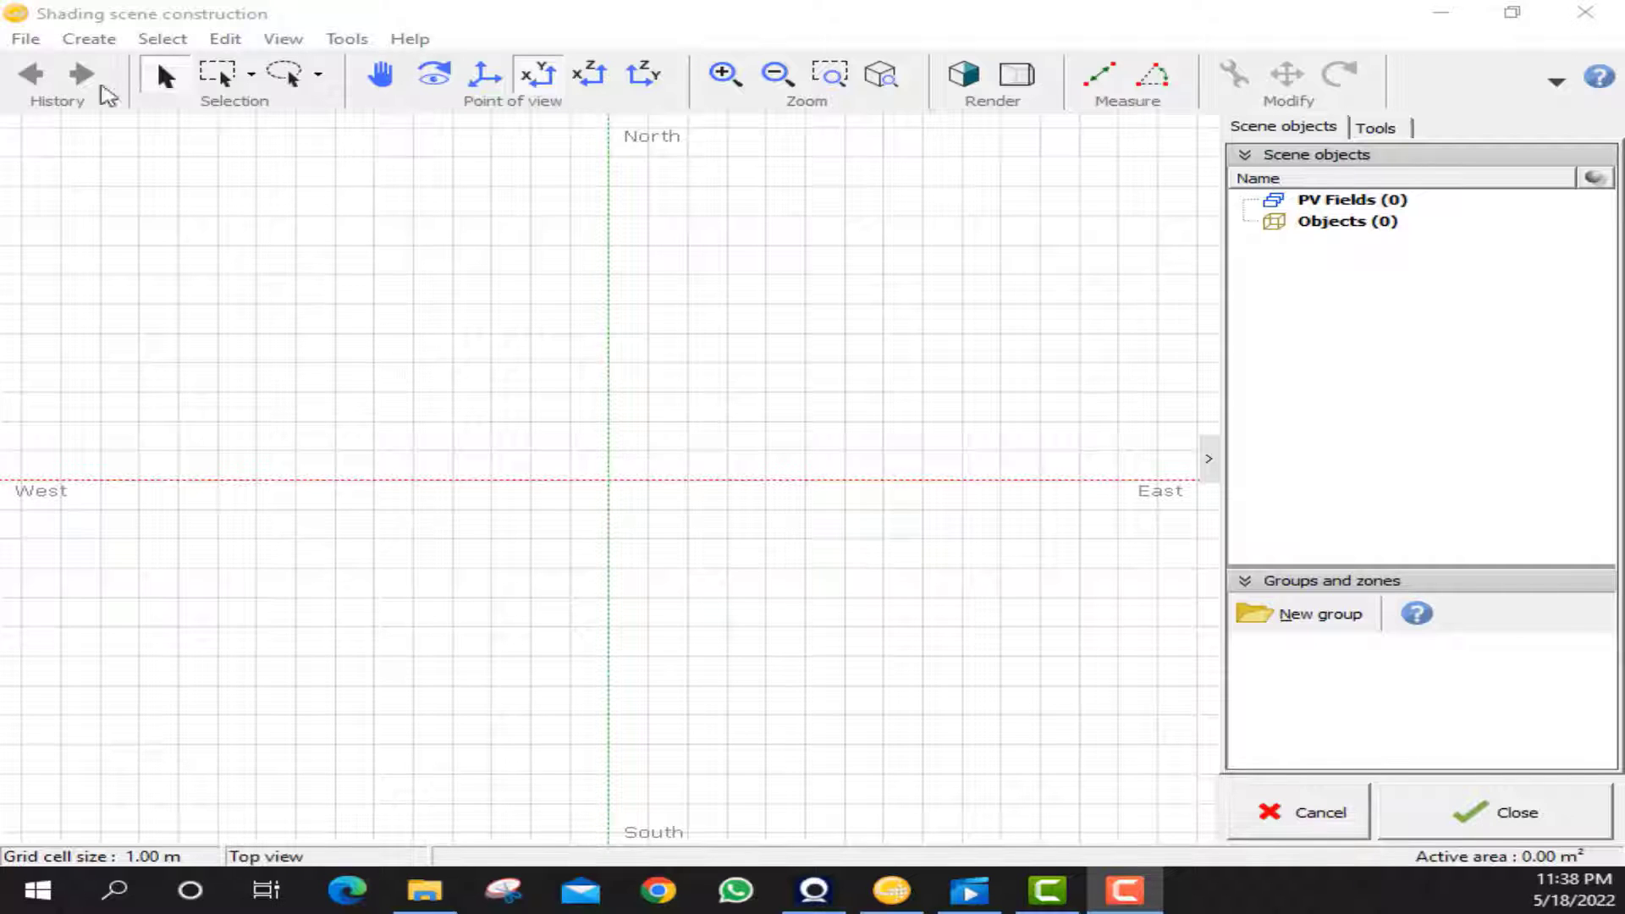
# - Create a PV table with frame at 26° shed tilt, with a sensitive area 0.99 m wide and 1.96 m long
pyautogui.click(76, 43)
pyautogui.click(269, 230)
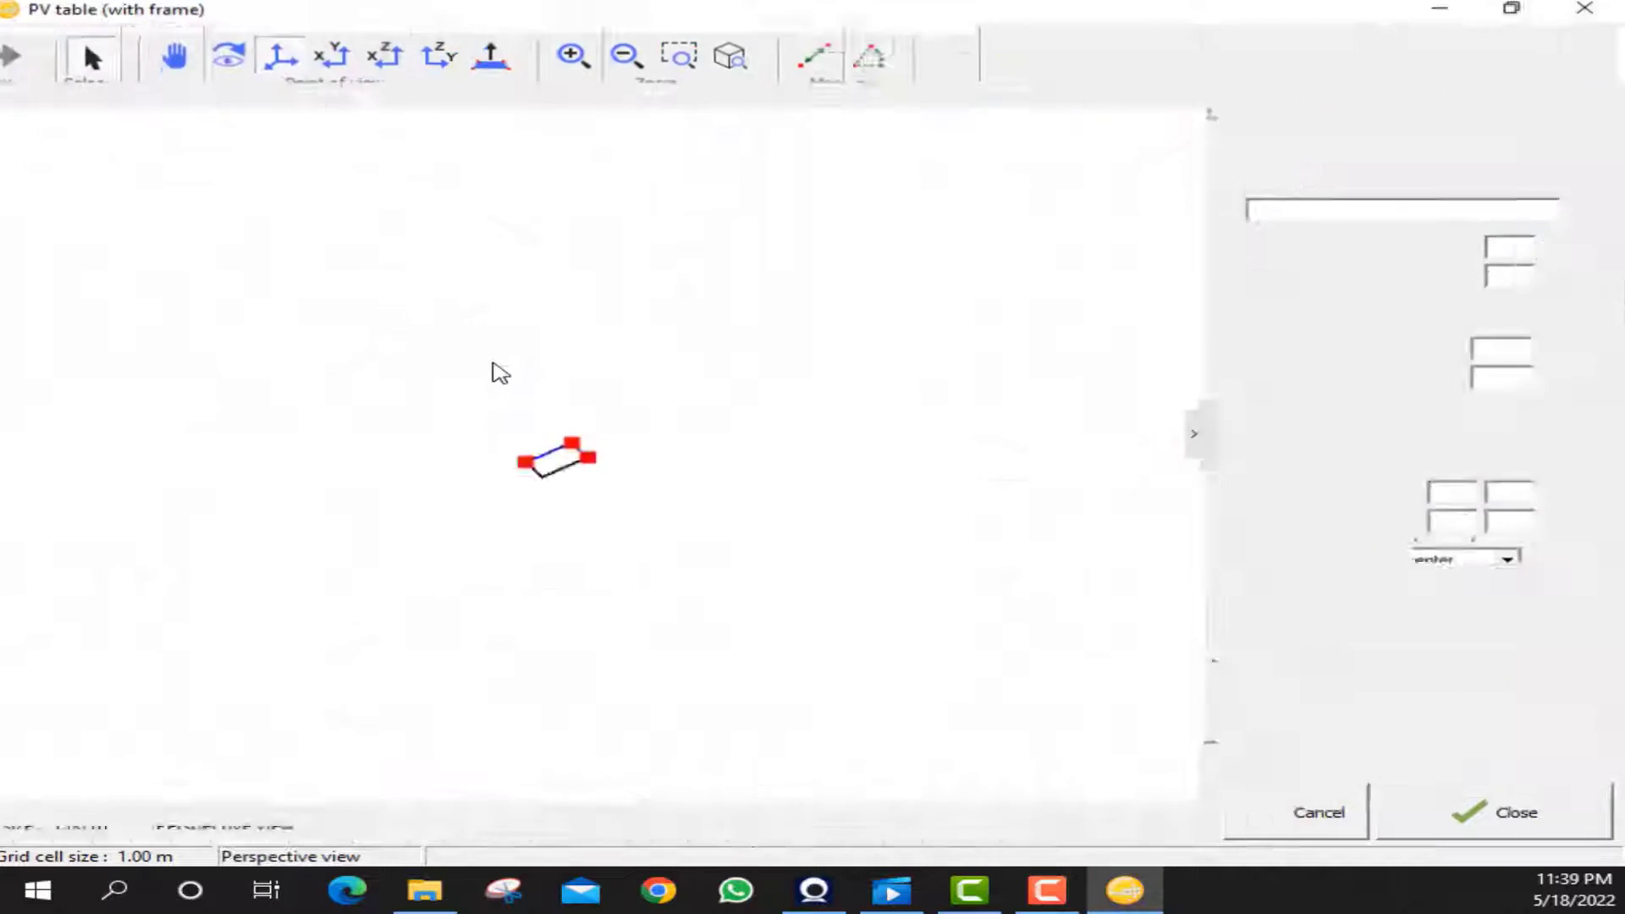
pyautogui.moveTo(1526, 252); pyautogui.dragTo(1436, 266)
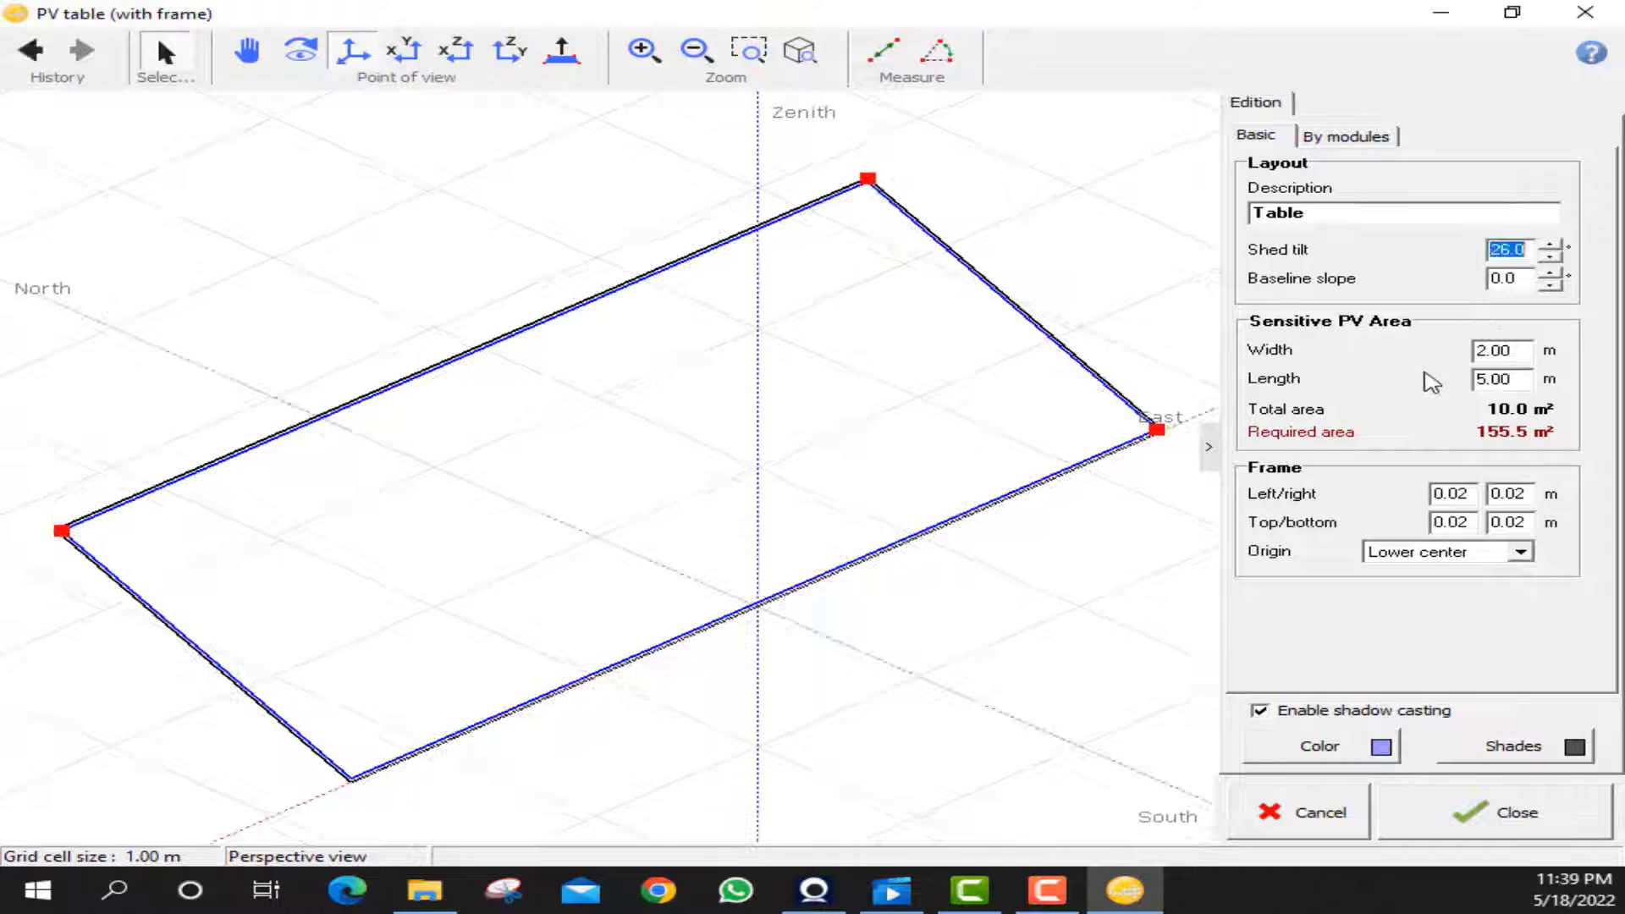
pyautogui.moveTo(1515, 350); pyautogui.dragTo(1416, 348)
pyautogui.write('0.99')
pyautogui.press('Tab')
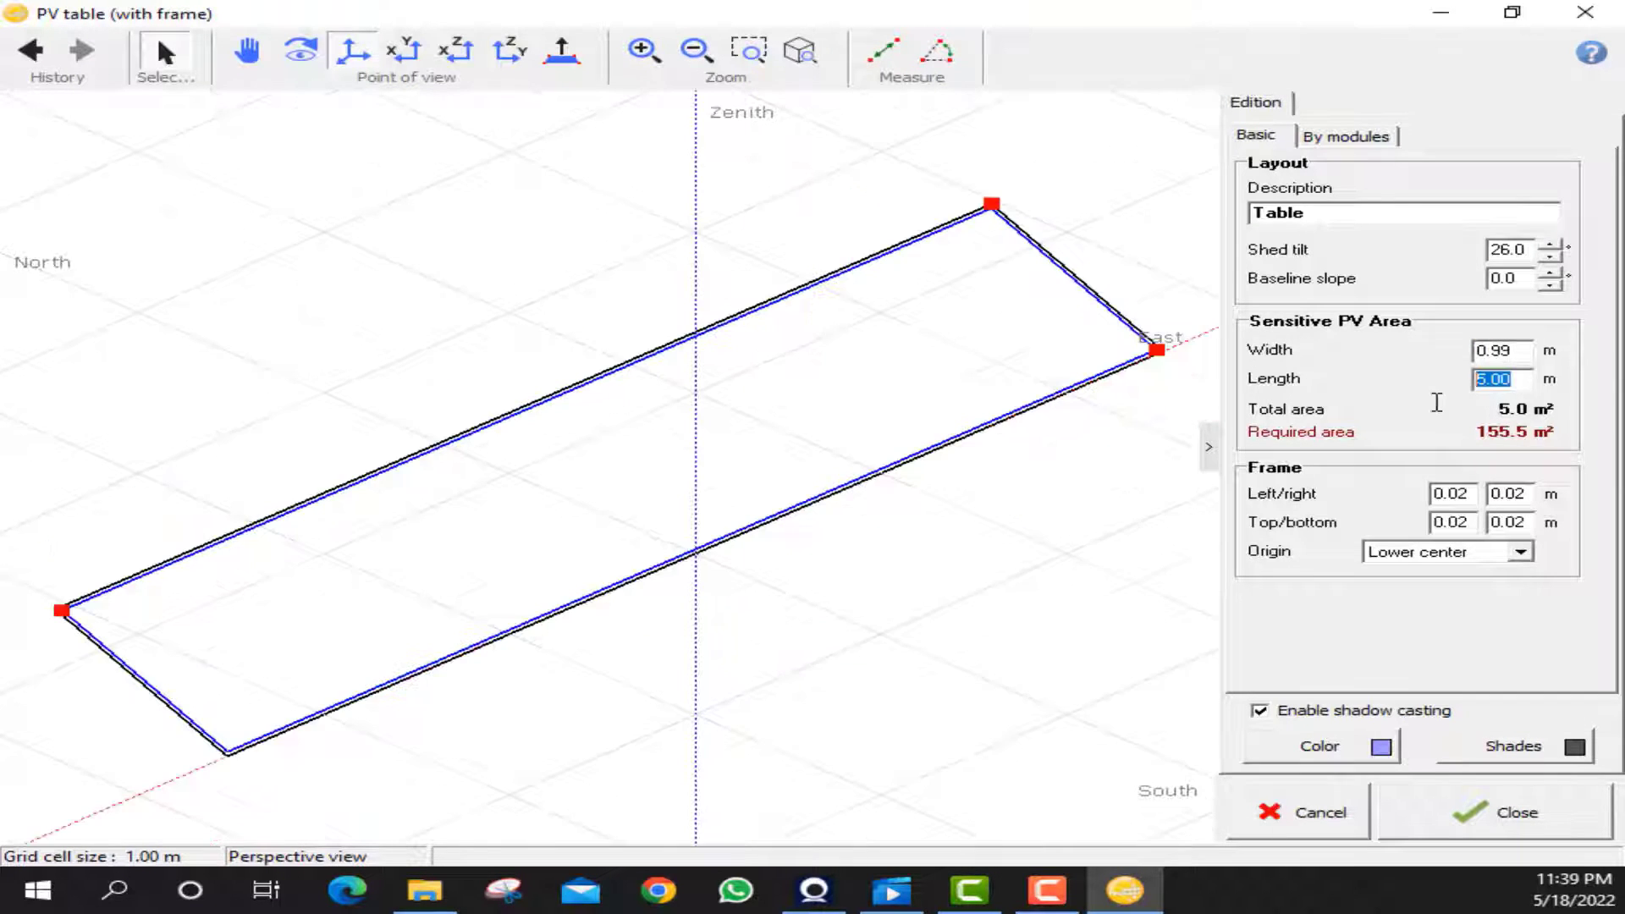
pyautogui.write('1.96')
pyautogui.click(1496, 825)
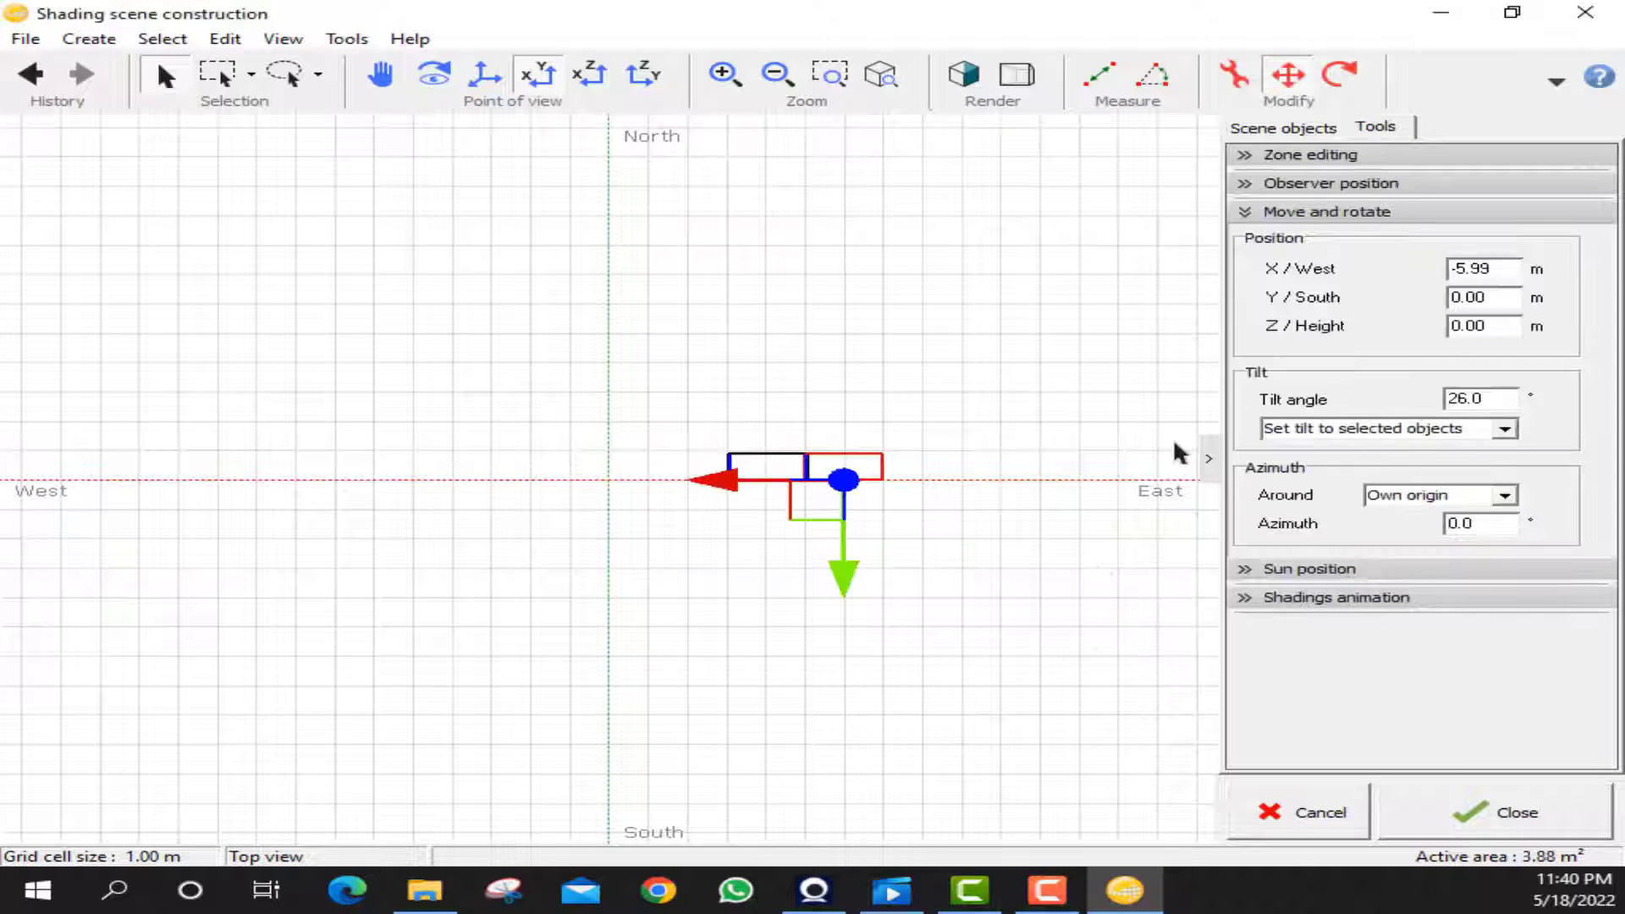
# - Duplicate the two PV tables and place the copies side by side at the east end of the row
pyautogui.hotkey('ctrl', 'a')
pyautogui.hotkey('ctrl', 'c')
pyautogui.hotkey('ctrl', 'v')
pyautogui.press('Left')
pyautogui.press('Left')
pyautogui.press('Left')
pyautogui.press('Left')
pyautogui.press('Left')
pyautogui.press('Left')
pyautogui.press('Left')
pyautogui.press('Left')
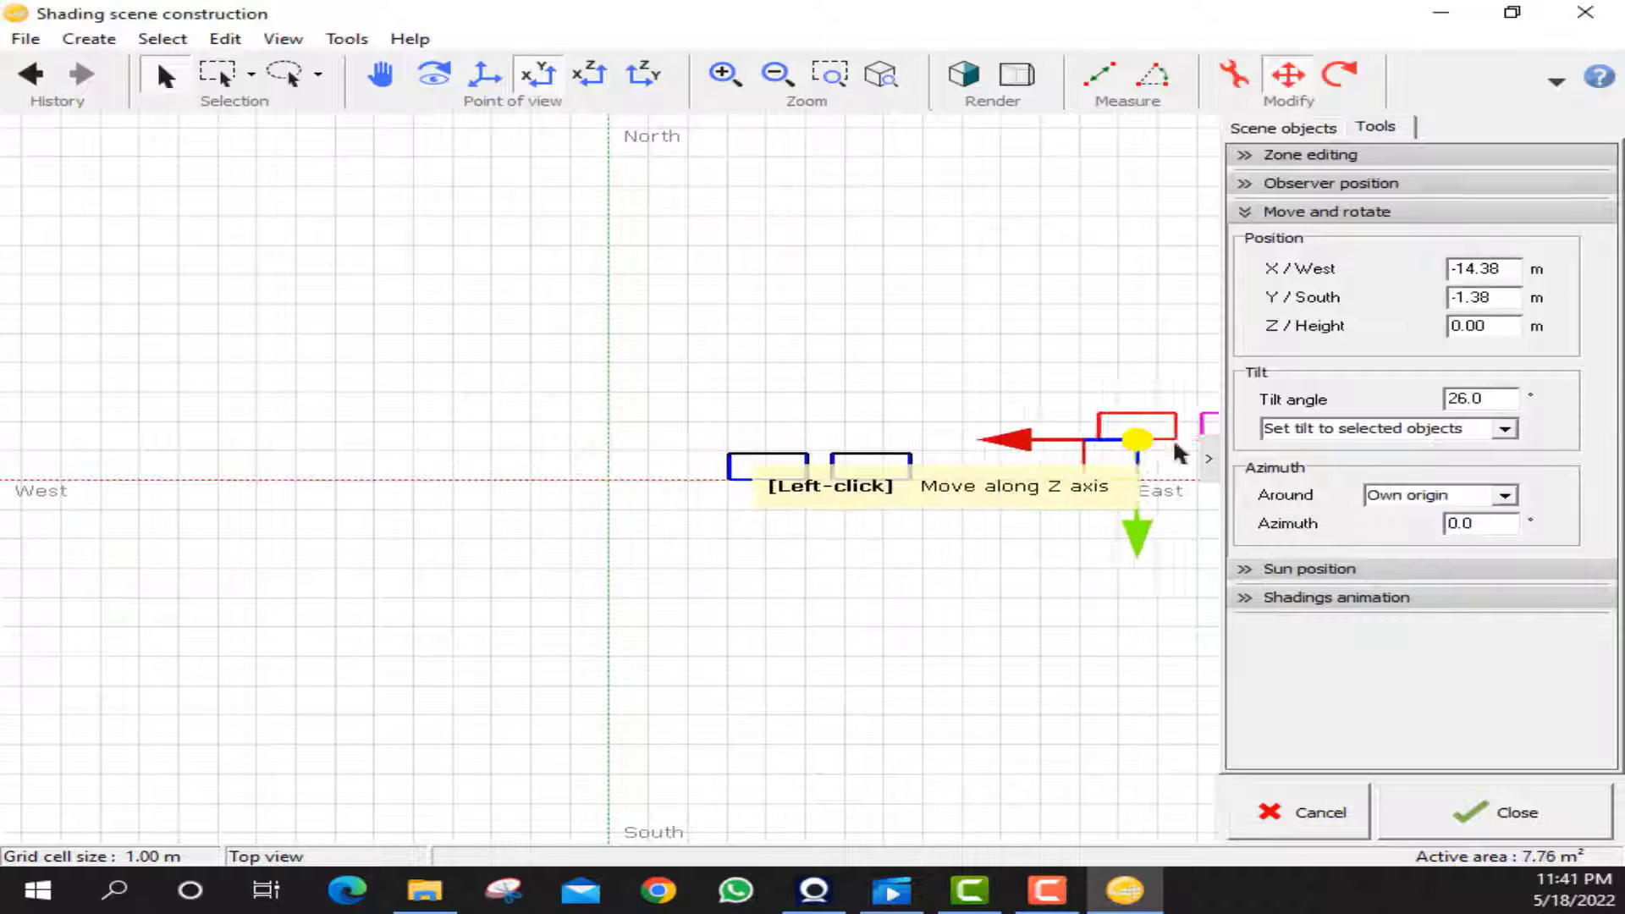
pyautogui.press('Down')
pyautogui.press('Right')
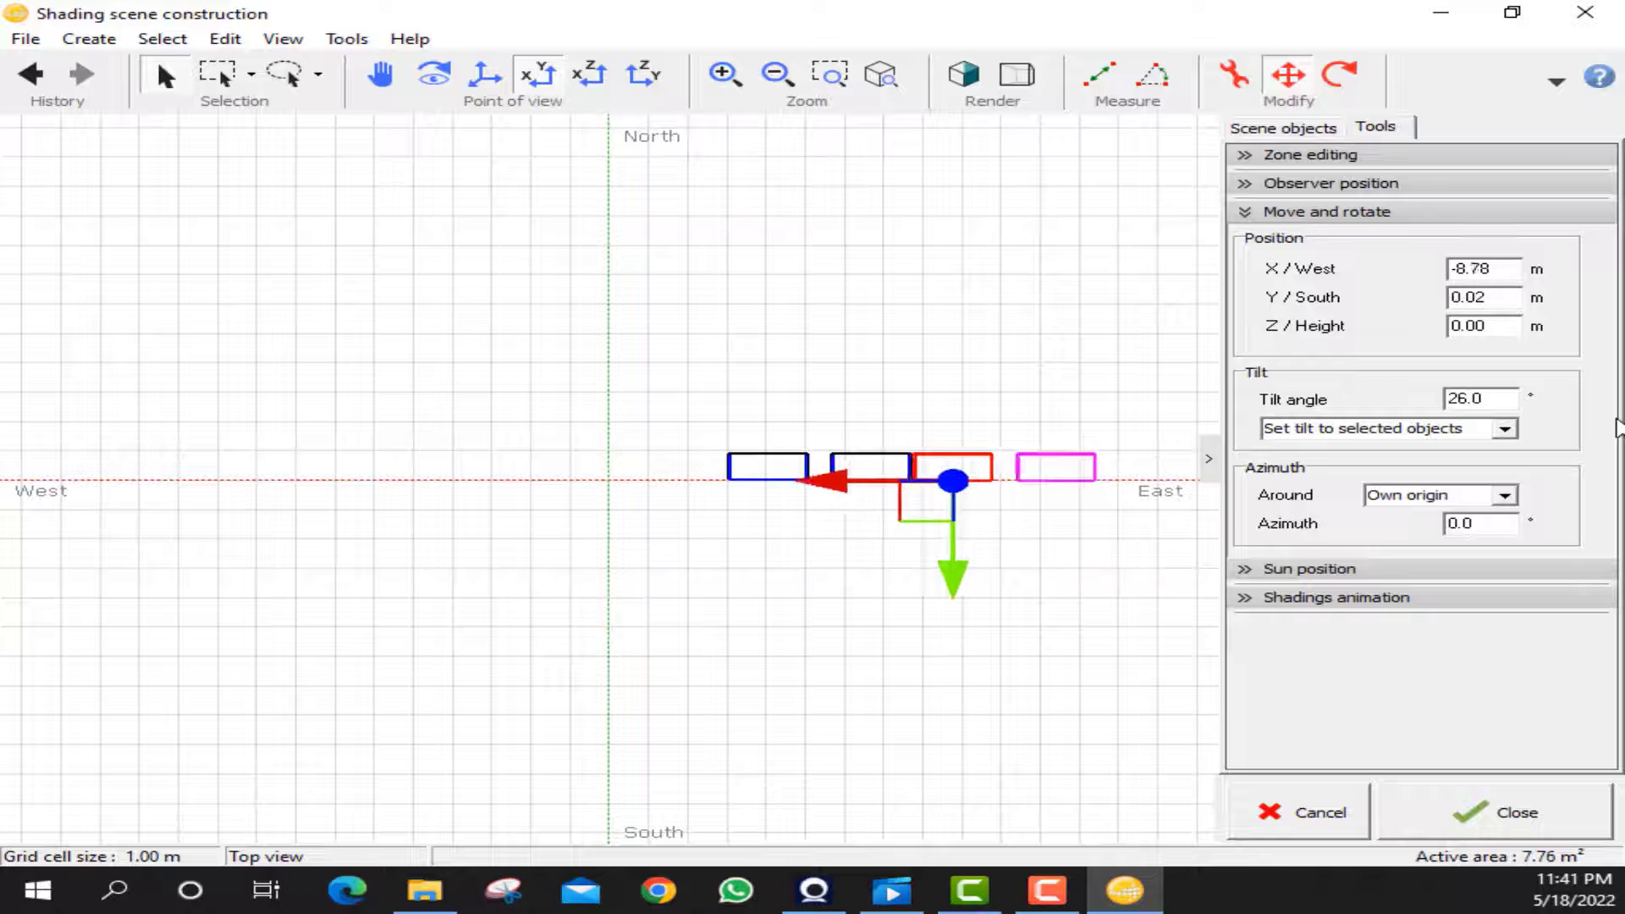
pyautogui.press('Right')
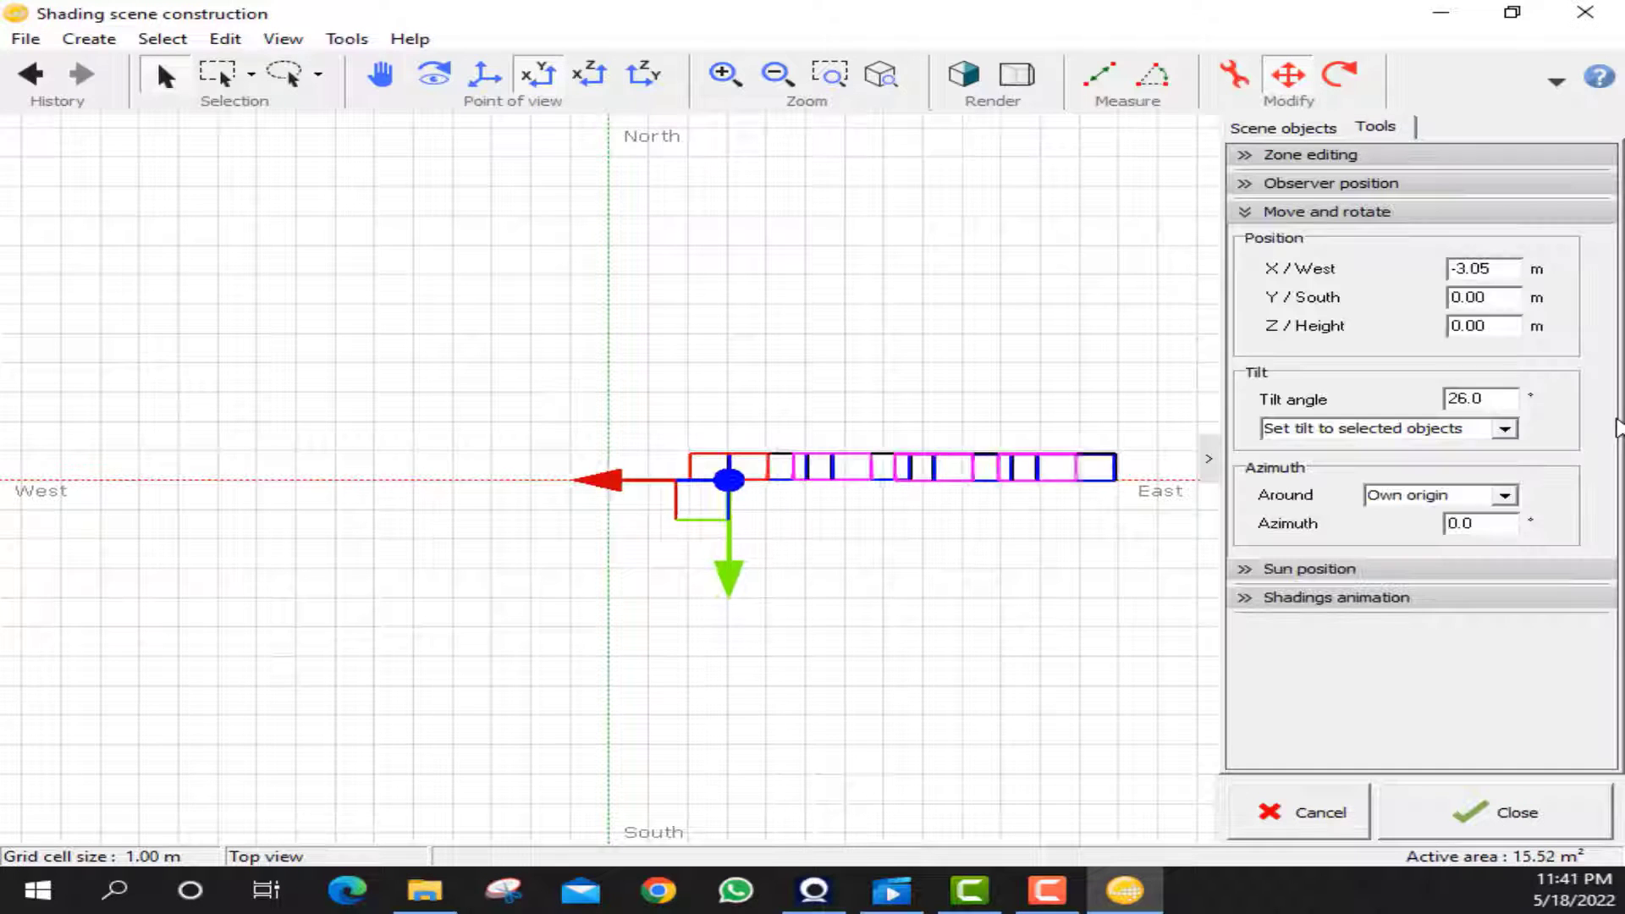
# - Duplicate the four PV tables and shift the copies along the row to its west end
pyautogui.press('Left')
pyautogui.press('Left')
pyautogui.press('Left')
pyautogui.press('Left')
pyautogui.press('Left')
pyautogui.press('Left')
pyautogui.press('Left')
pyautogui.press('Left')
pyautogui.press('Left')
pyautogui.press('Left')
pyautogui.press('Left')
pyautogui.press('Left')
pyautogui.press('Left')
pyautogui.press('Left')
pyautogui.press('Left')
pyautogui.press('Left')
pyautogui.press('Left')
pyautogui.press('Left')
pyautogui.press('Left')
pyautogui.press('Left')
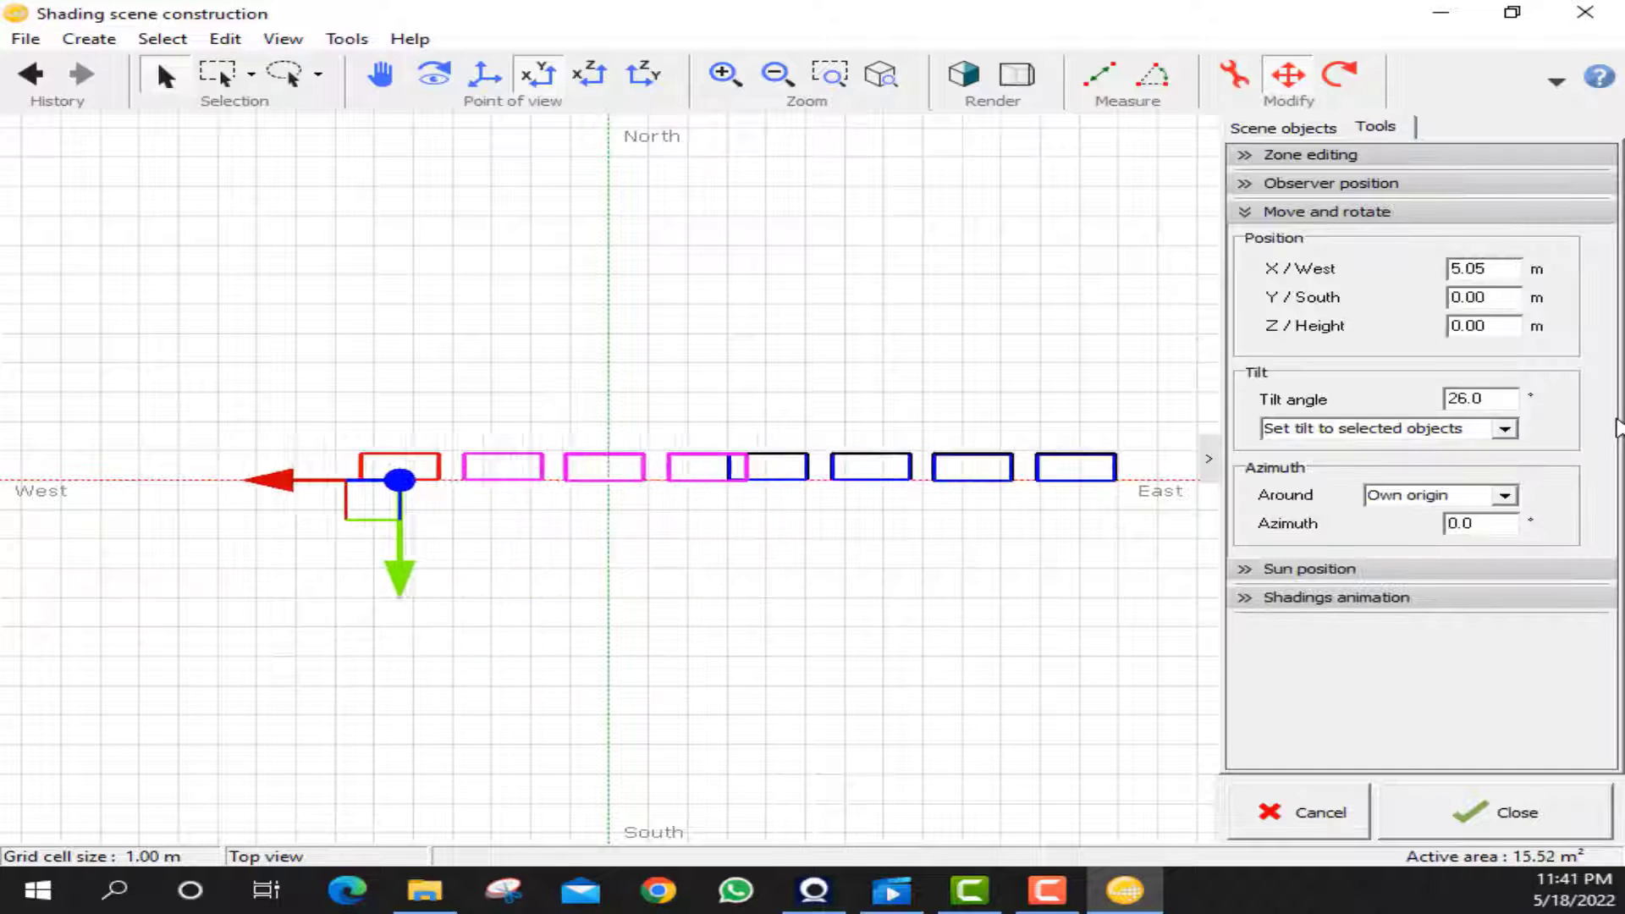
# - Duplicate all eight PV tables and shift the copies west to extend the same row
pyautogui.hotkey('ctrl', 'a')
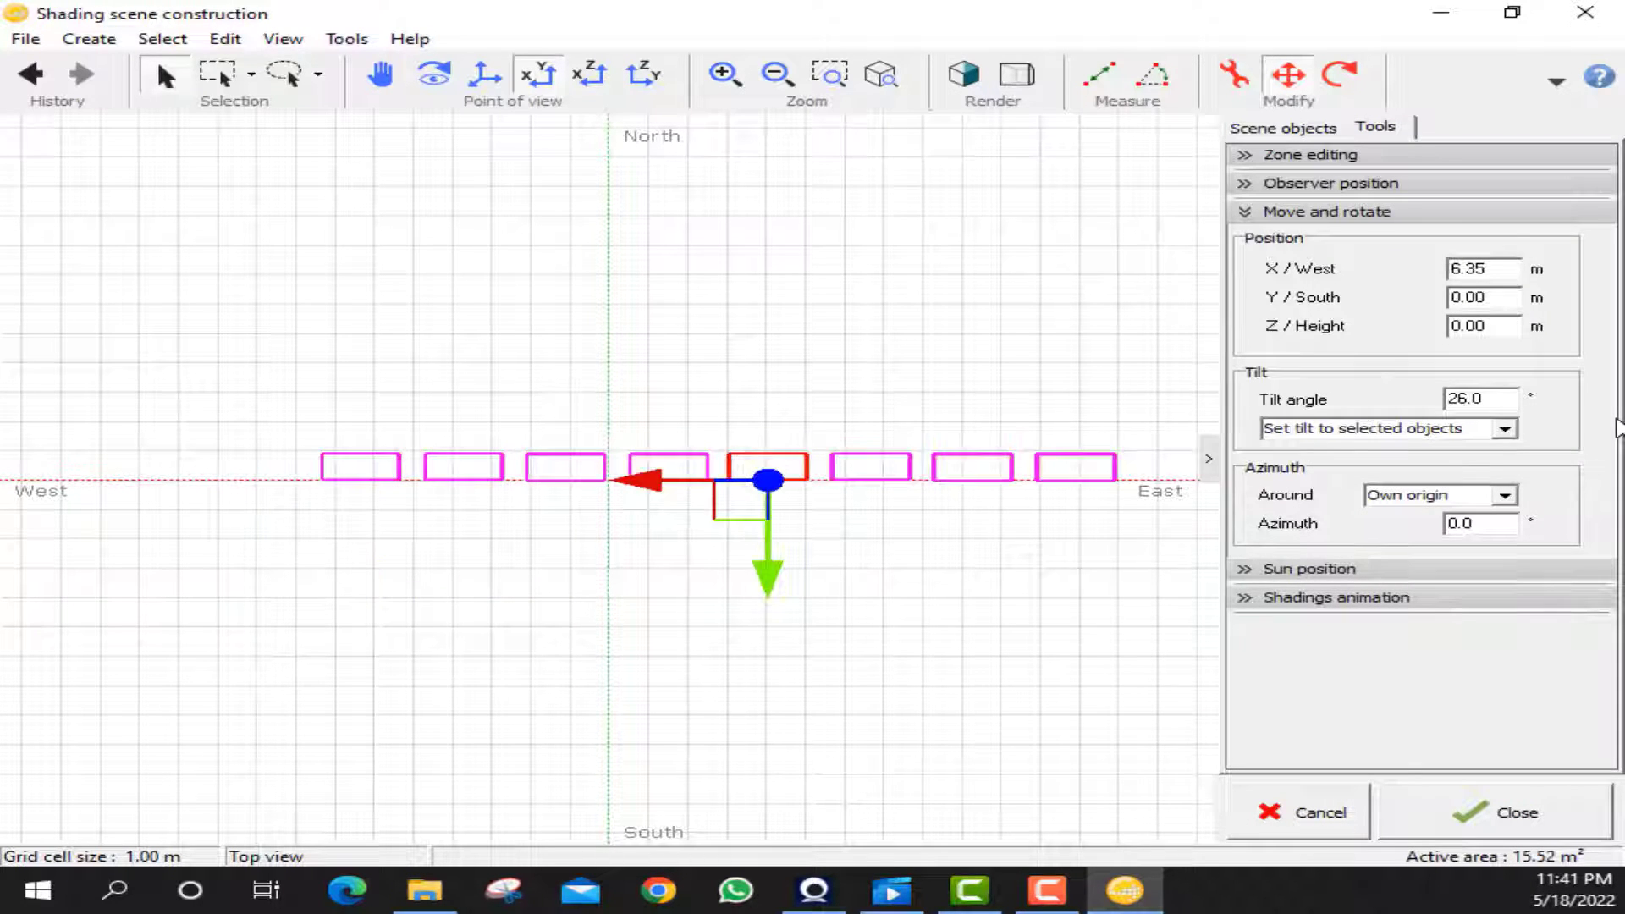
pyautogui.hotkey('ctrl', 'c')
pyautogui.hotkey('ctrl', 'v')
pyautogui.press('Left')
pyautogui.press('Left')
pyautogui.press('Left')
pyautogui.press('Left')
pyautogui.press('Left')
pyautogui.press('Left')
pyautogui.press('Left')
pyautogui.press('Left')
pyautogui.press('Left')
pyautogui.press('Left')
pyautogui.press('Left')
pyautogui.press('Left')
pyautogui.press('Left')
pyautogui.press('Left')
pyautogui.press('Left')
pyautogui.press('Left')
pyautogui.press('Left')
pyautogui.press('Left')
pyautogui.press('Left')
pyautogui.press('Left')
pyautogui.press('Left')
pyautogui.press('Left')
pyautogui.press('Left')
pyautogui.press('Left')
pyautogui.press('Left')
pyautogui.press('Left')
pyautogui.press('Left')
pyautogui.press('Left')
pyautogui.press('Left')
pyautogui.press('Left')
pyautogui.press('Left')
pyautogui.press('Left')
pyautogui.press('Left')
pyautogui.press('Left')
pyautogui.press('Left')
pyautogui.press('Left')
pyautogui.press('Left')
pyautogui.press('Left')
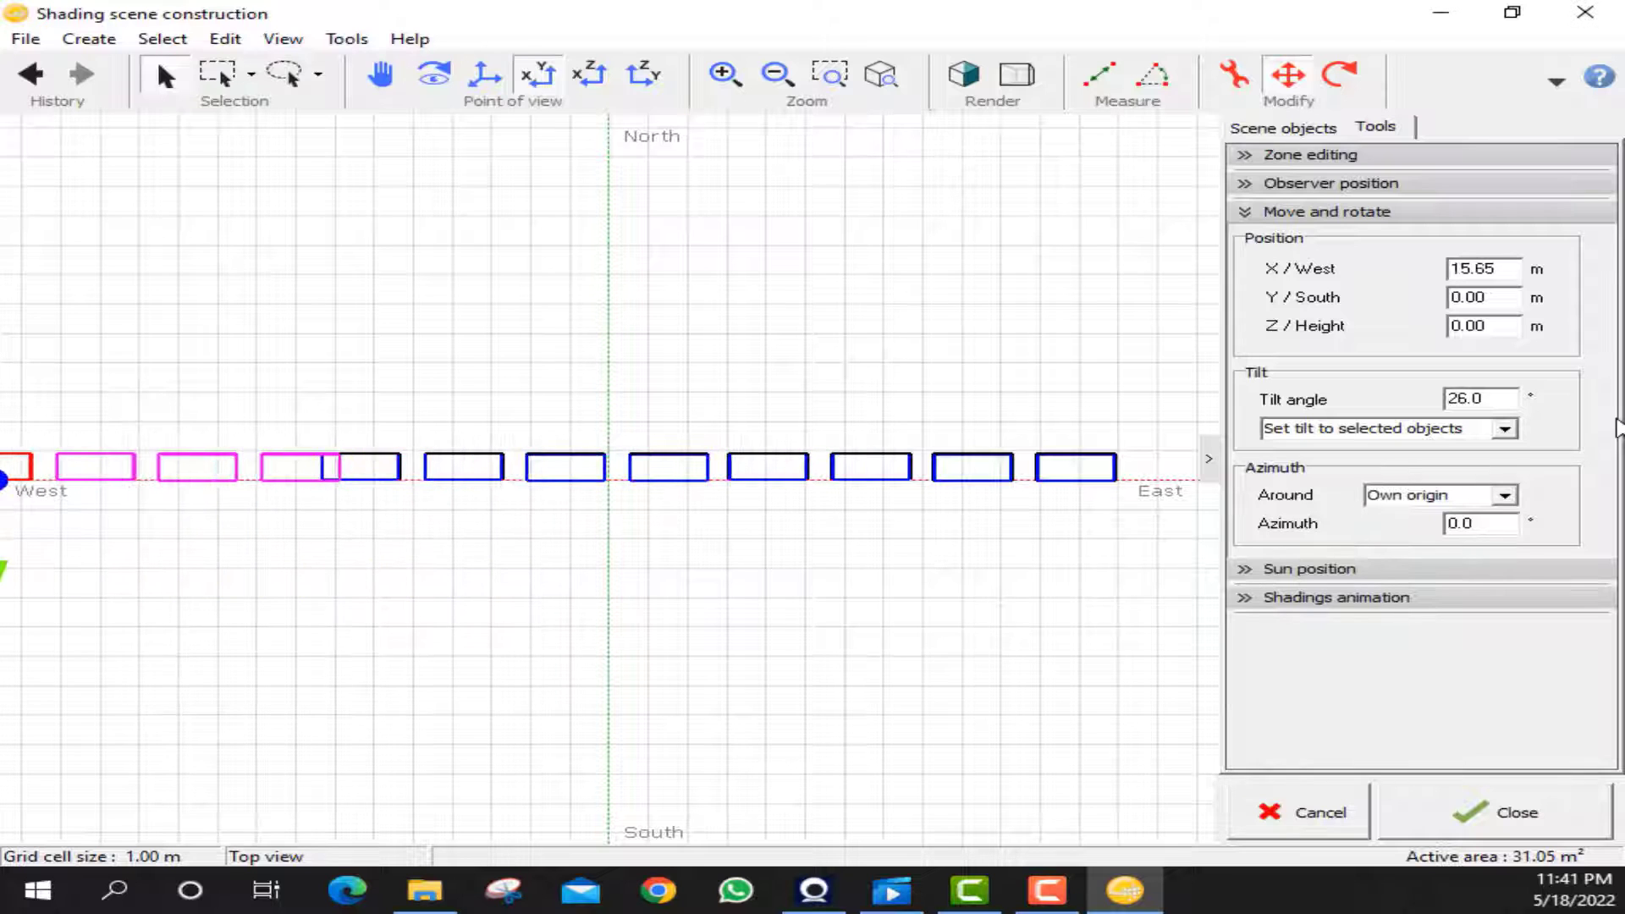
# - Copy the easternmost PV table and place the single copy at the east end of the row
pyautogui.scroll(-5, 860, 486)
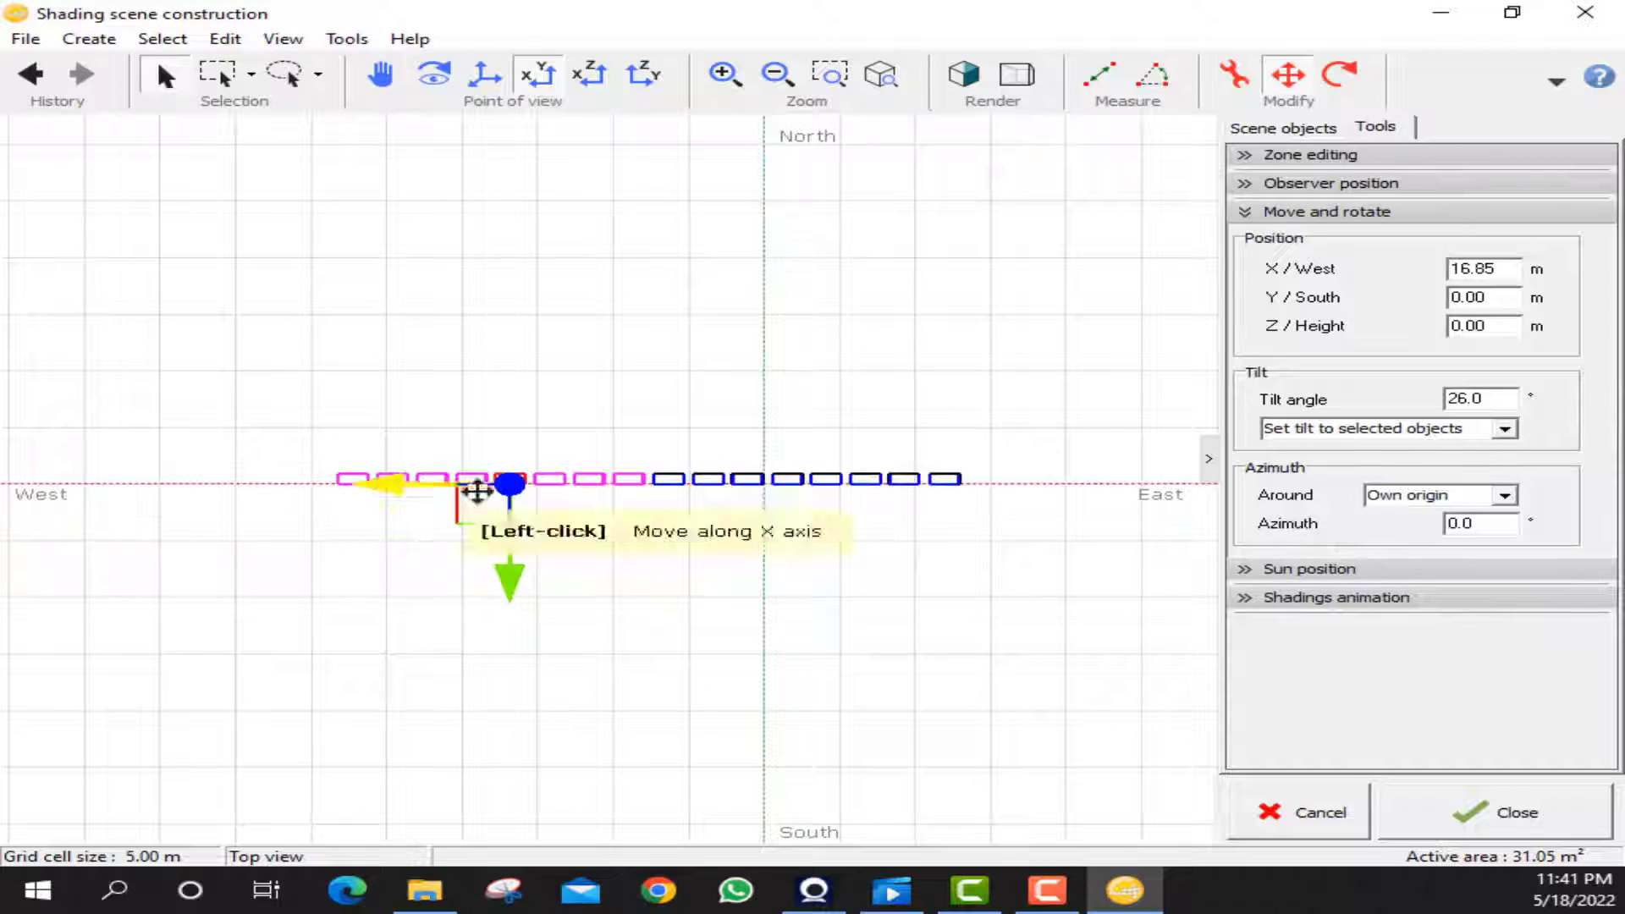
pyautogui.click(939, 484)
pyautogui.hotkey('ctrl', 'c')
pyautogui.hotkey('ctrl', 'v')
pyautogui.press('Right')
pyautogui.press('Right')
pyautogui.press('Right')
pyautogui.press('Right')
pyautogui.press('Right')
pyautogui.press('Right')
pyautogui.press('Right')
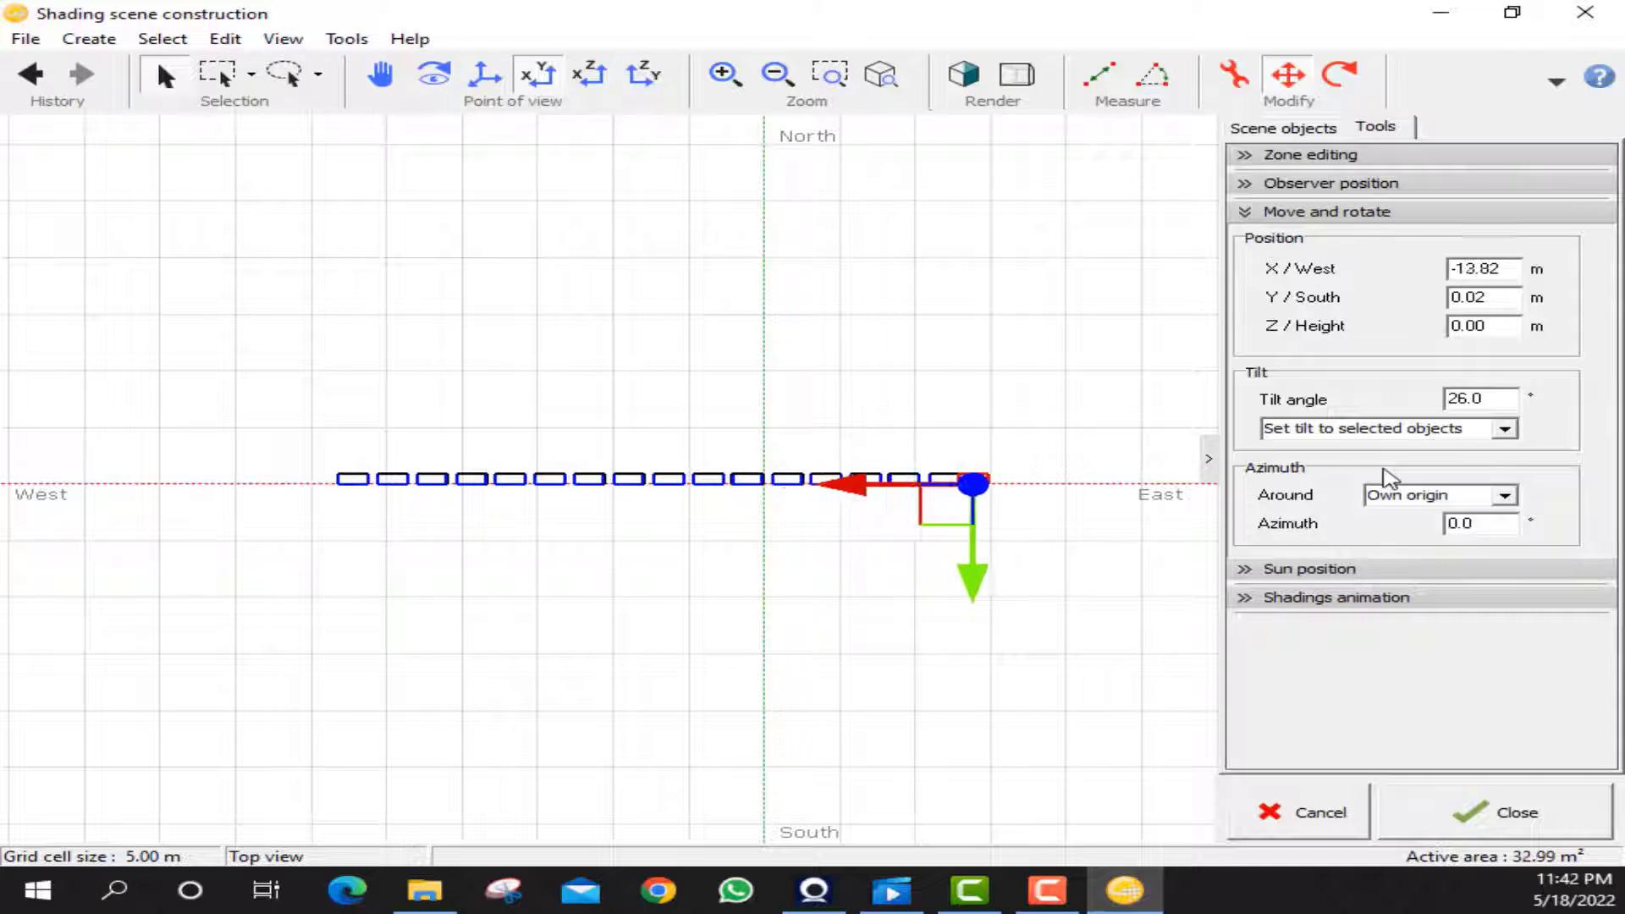
pyautogui.press('Right')
pyautogui.press('Right')
pyautogui.press('Right')
pyautogui.press('Right')
pyautogui.press('Right')
pyautogui.press('Right')
pyautogui.press('Right')
pyautogui.press('Right')
pyautogui.press('Left')
# - Duplicate the complete row of PV tables and align the copies east-west with the original tables
pyautogui.hotkey('ctrl', 'a')
pyautogui.hotkey('ctrl', 'c')
pyautogui.hotkey('ctrl', 'v')
pyautogui.press('Right')
pyautogui.press('Right')
pyautogui.press('Right')
pyautogui.press('Right')
pyautogui.press('Right')
pyautogui.press('Right')
pyautogui.press('Right')
pyautogui.press('Right')
pyautogui.press('Right')
pyautogui.press('Right')
pyautogui.press('Right')
pyautogui.press('Right')
pyautogui.press('Right')
pyautogui.press('Right')
pyautogui.press('Right')
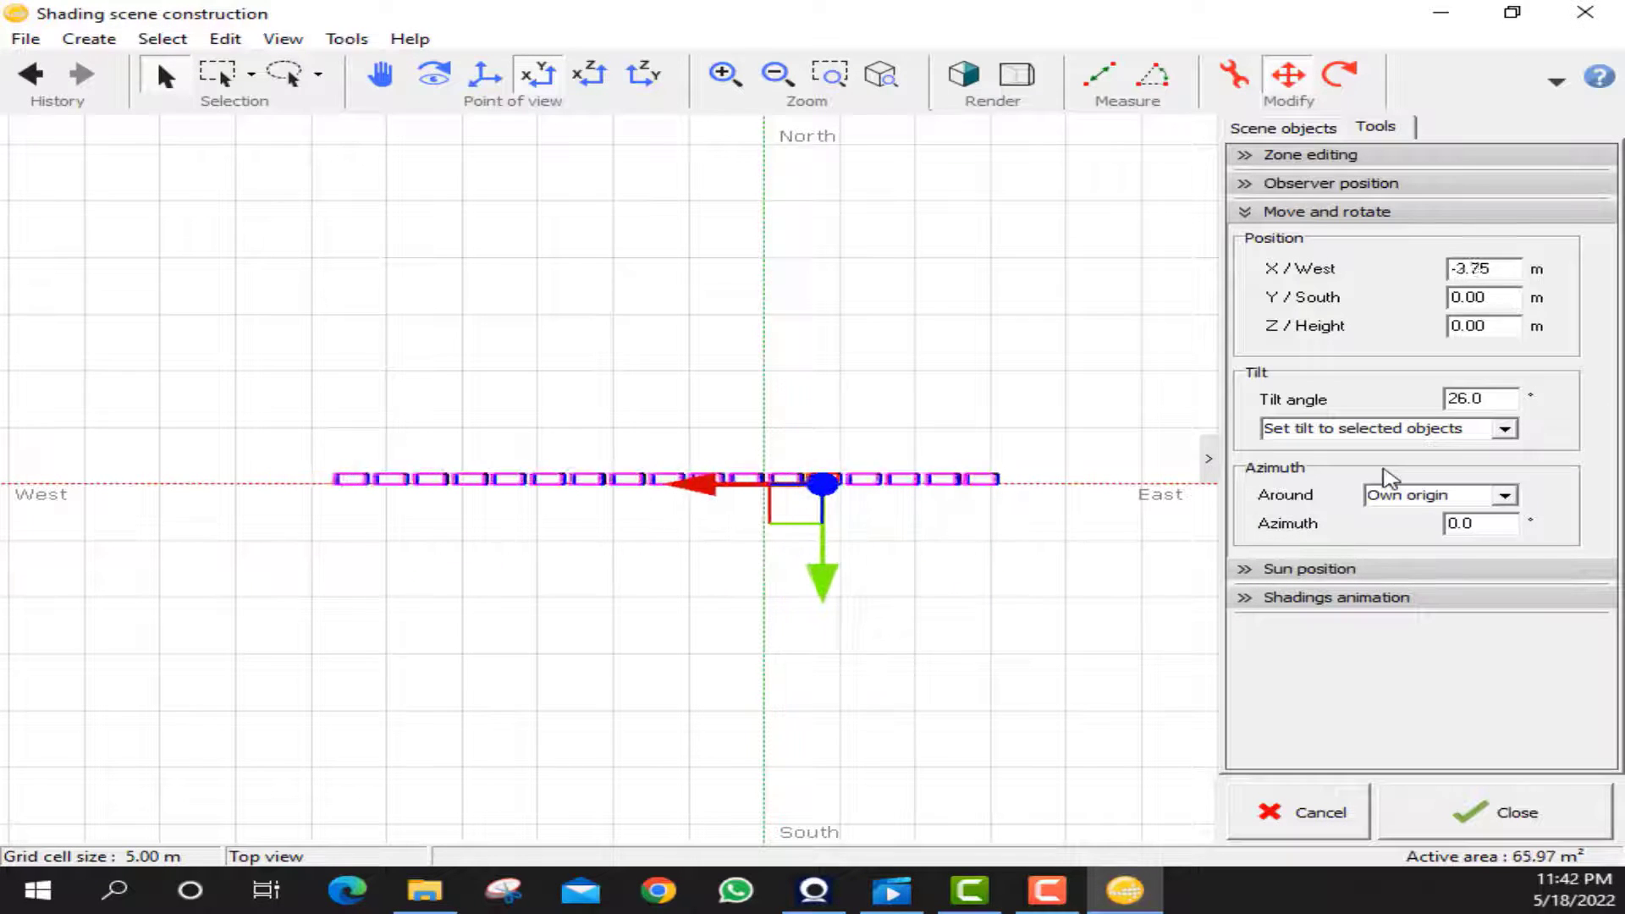
pyautogui.press('Right')
pyautogui.press('Right')
pyautogui.press('Right')
pyautogui.press('Right')
pyautogui.press('Right')
pyautogui.press('Right')
# - Move the copied row of PV tables south of the original row, leaving a gap between the two rows
pyautogui.scroll(4, 595, 493)
pyautogui.press('Down')
pyautogui.press('Down')
pyautogui.press('Down')
pyautogui.press('Down')
pyautogui.press('Down')
pyautogui.press('Down')
pyautogui.press('Down')
pyautogui.press('Down')
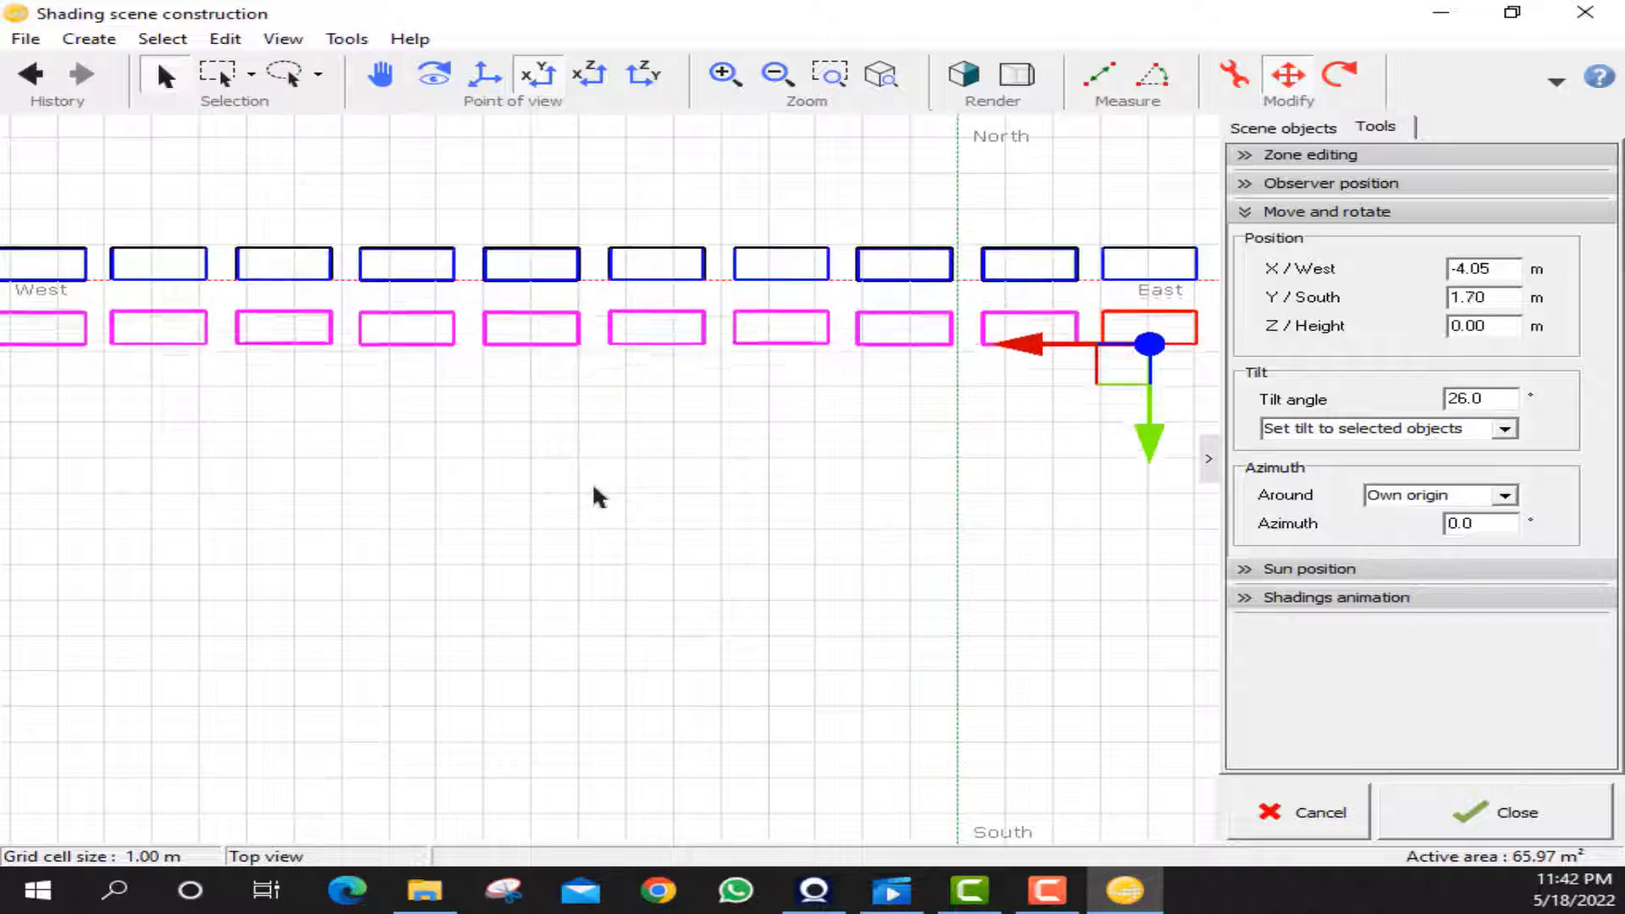
pyautogui.press('Down')
pyautogui.press('Down')
pyautogui.press('Down')
pyautogui.press('Down')
pyautogui.press('Down')
pyautogui.press('Down')
pyautogui.press('Down')
pyautogui.press('Down')
pyautogui.press('Down')
pyautogui.press('Down')
pyautogui.press('Down')
pyautogui.press('Down')
pyautogui.press('Down')
pyautogui.press('Down')
pyautogui.press('Down')
pyautogui.press('Down')
pyautogui.press('Down')
pyautogui.press('Down')
pyautogui.press('Up')
pyautogui.press('Up')
pyautogui.press('Up')
pyautogui.press('Up')
pyautogui.press('Up')
pyautogui.press('Up')
pyautogui.press('Up')
pyautogui.press('Up')
pyautogui.press('Down')
# - Duplicate the complete PV table row and shift the copy east to X 1.15 m, lining its tables up with the existing ones
pyautogui.hotkey('ctrl', 'v')
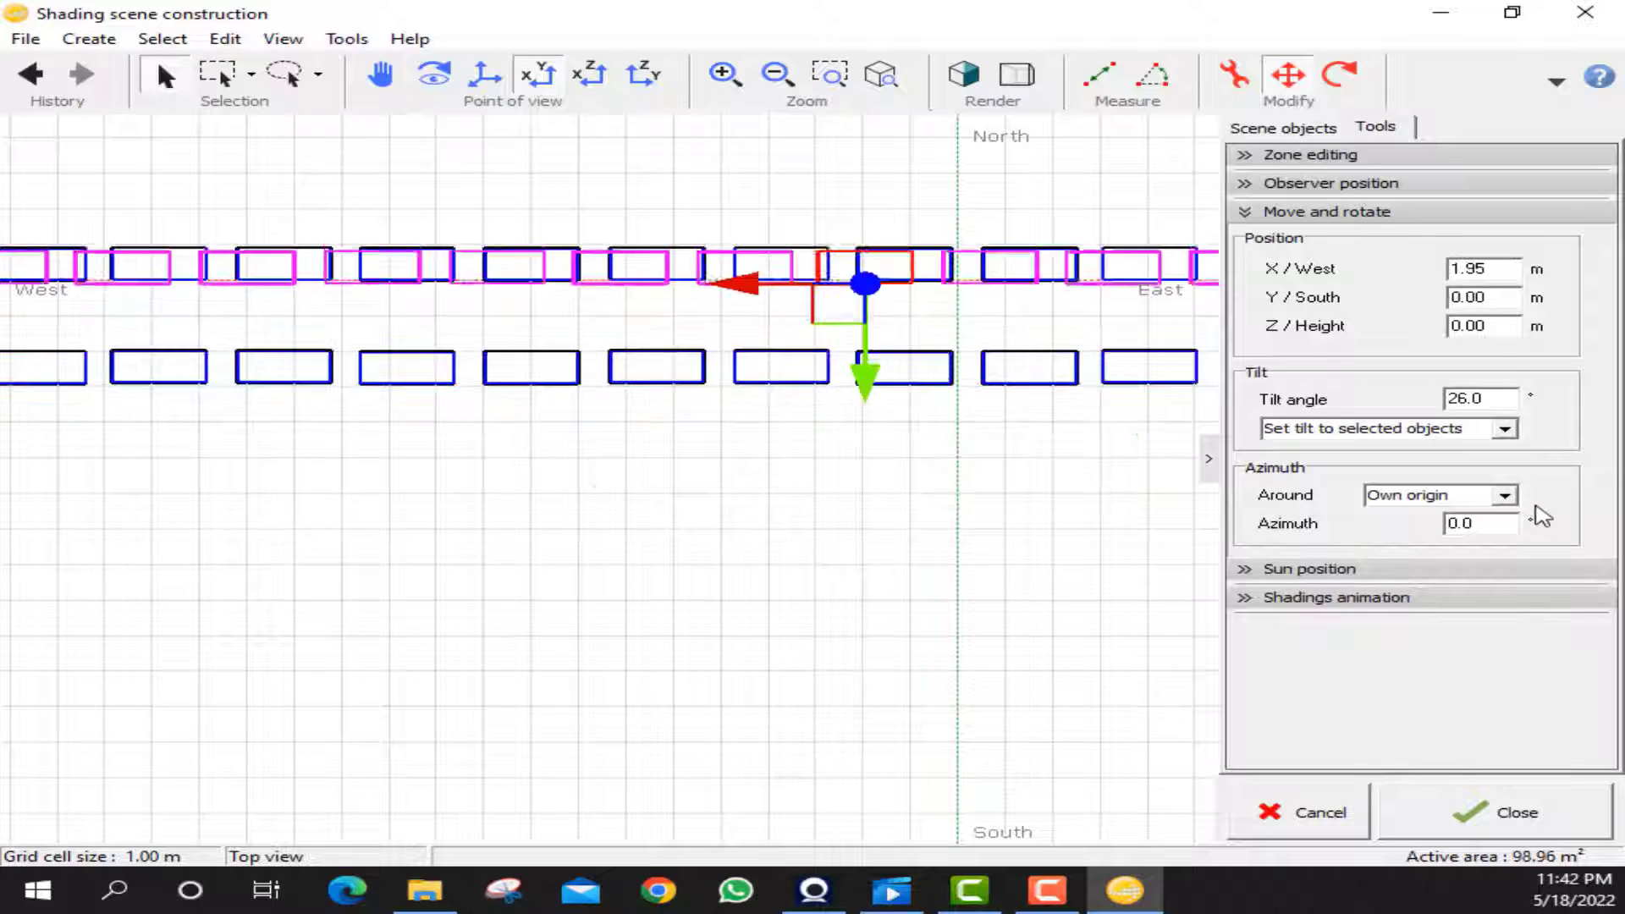
pyautogui.press('Right')
pyautogui.press('Right')
pyautogui.press('Right')
pyautogui.press('Right')
pyautogui.press('Right')
pyautogui.press('Right')
pyautogui.press('Right')
pyautogui.press('Right')
pyautogui.press('Right')
pyautogui.press('Right')
pyautogui.press('Right')
pyautogui.press('Right')
pyautogui.press('Right')
pyautogui.press('Right')
pyautogui.press('Right')
pyautogui.press('Right')
# - Try to place the copied row north of the existing rows at Y -3.10 m
pyautogui.press('Up')
pyautogui.press('Up')
pyautogui.press('Up')
pyautogui.press('Up')
pyautogui.press('Up')
pyautogui.press('Up')
pyautogui.press('Up')
pyautogui.press('Up')
pyautogui.press('Up')
pyautogui.press('Up')
pyautogui.press('Up')
pyautogui.press('Up')
pyautogui.press('Up')
pyautogui.press('Up')
pyautogui.press('Up')
pyautogui.press('Up')
pyautogui.press('Up')
pyautogui.press('Up')
pyautogui.press('Up')
pyautogui.press('Up')
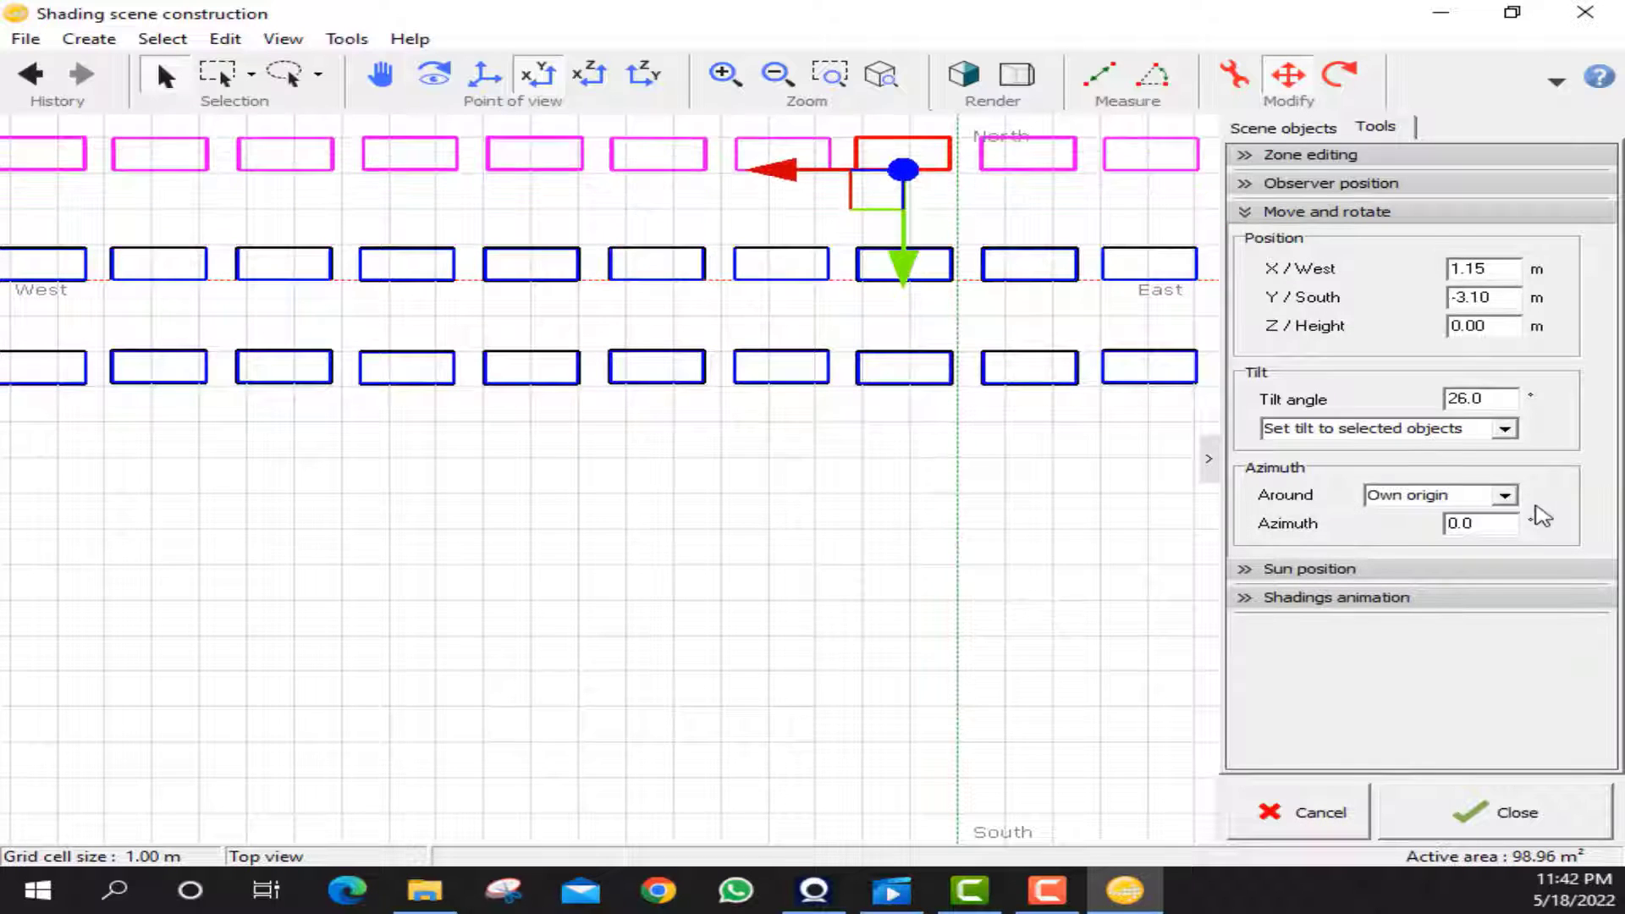
pyautogui.scroll(-4, 1092, 526)
pyautogui.press('Down')
pyautogui.press('Down')
pyautogui.press('Down')
pyautogui.press('Down')
pyautogui.press('Down')
pyautogui.press('Down')
pyautogui.press('Down')
pyautogui.press('Down')
pyautogui.press('Down')
pyautogui.press('Down')
pyautogui.press('Down')
pyautogui.press('Down')
pyautogui.press('Down')
pyautogui.press('Down')
pyautogui.press('Down')
pyautogui.press('Down')
pyautogui.press('Down')
pyautogui.press('Down')
pyautogui.press('Down')
pyautogui.press('Down')
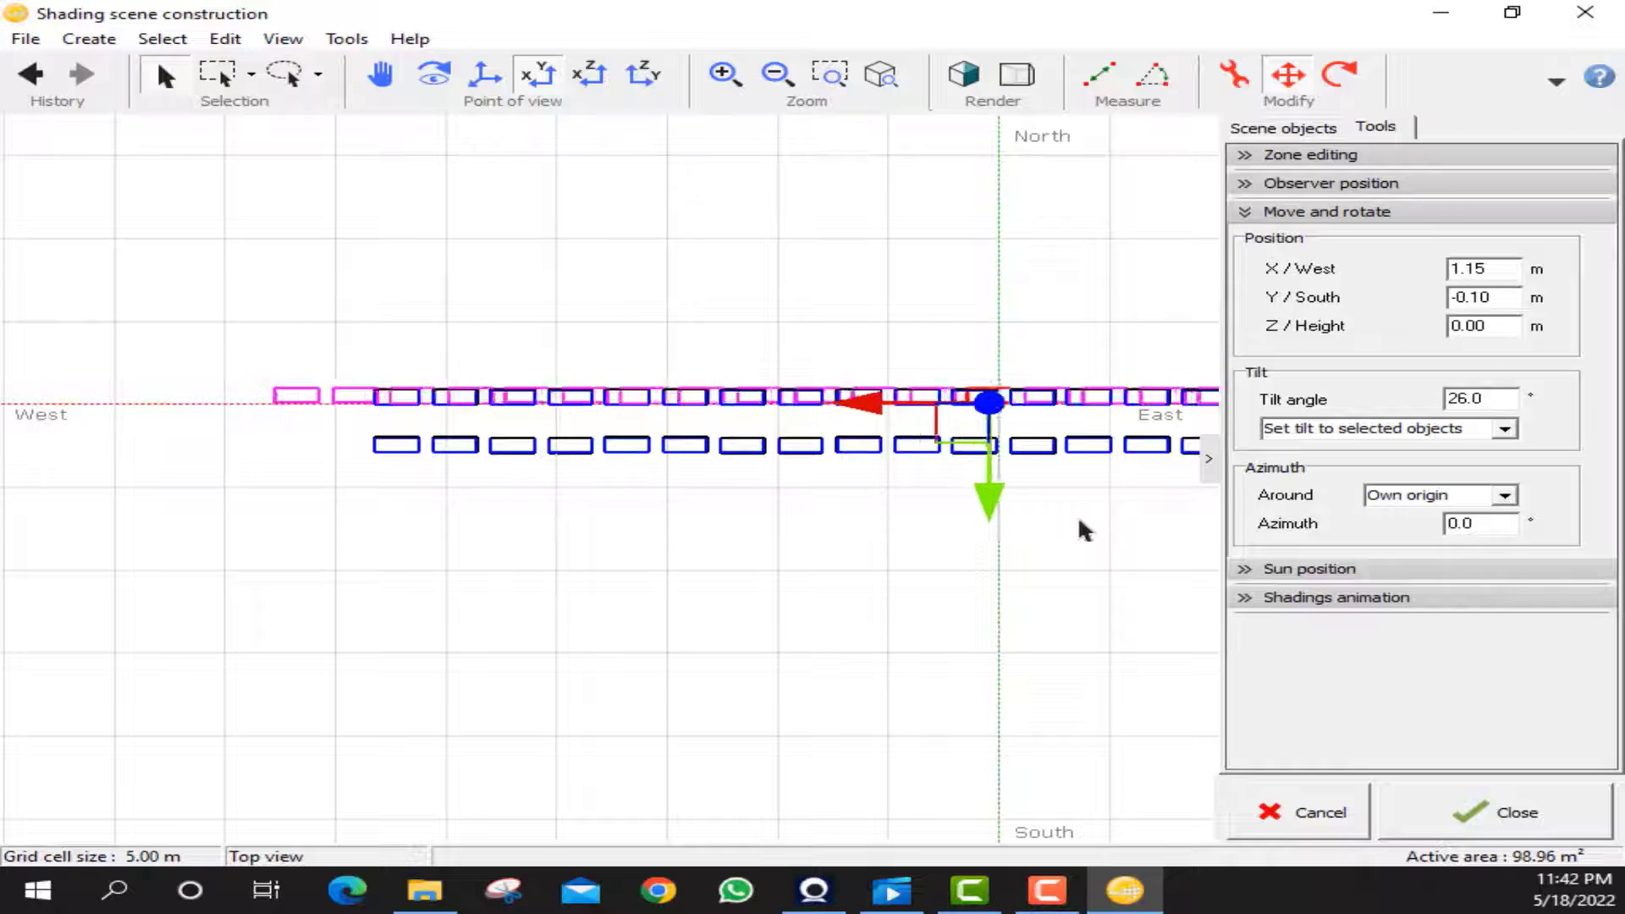
# - Shift the copied row of PV tables east onto the original row, to X -4.05 m and Y 0.00 m
pyautogui.press('Right')
pyautogui.press('Right')
pyautogui.press('Right')
pyautogui.press('Right')
pyautogui.press('Right')
pyautogui.press('Right')
pyautogui.press('Right')
pyautogui.press('Right')
pyautogui.press('Right')
pyautogui.press('Right')
pyautogui.press('Right')
pyautogui.press('Right')
pyautogui.press('Right')
pyautogui.press('Right')
pyautogui.press('Right')
pyautogui.press('Right')
pyautogui.press('Right')
pyautogui.press('Right')
pyautogui.press('Right')
pyautogui.press('Right')
pyautogui.press('Down')
pyautogui.scroll(5, 1086, 525)
pyautogui.scroll(-1, 1028, 486)
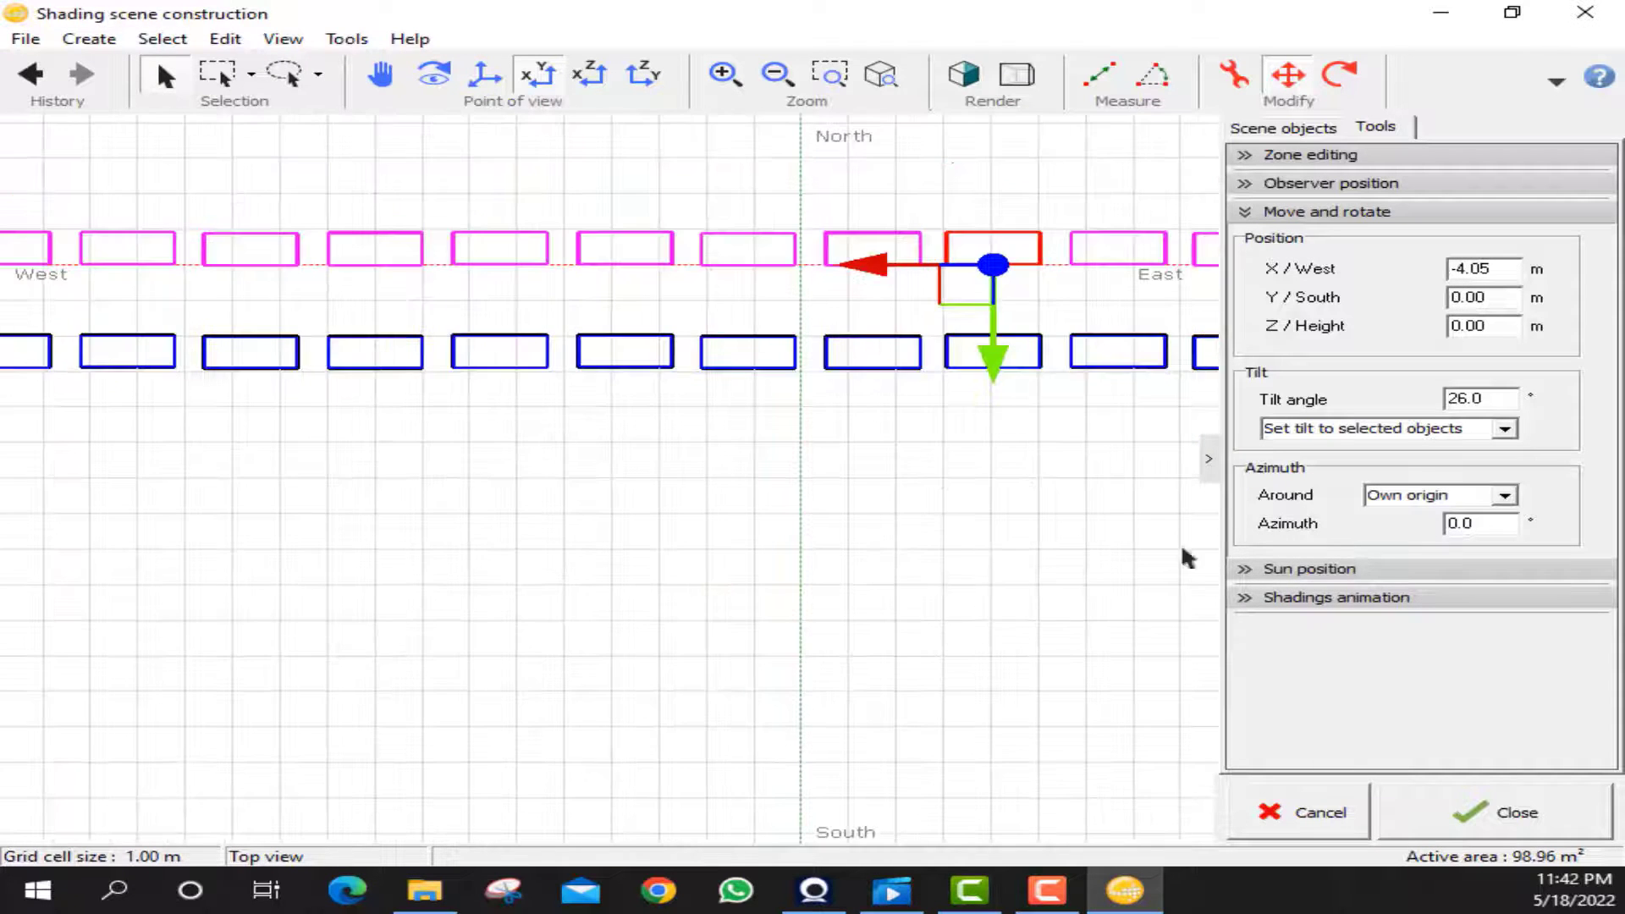
# - Move the copied row of PV tables about 3 m north of the original row, leaving a gap between the rows
pyautogui.click(380, 75)
pyautogui.moveTo(563, 230); pyautogui.dragTo(645, 544)
pyautogui.hotkey('ctrl', 'c')
pyautogui.hotkey('ctrl', 'v')
pyautogui.press('Up')
pyautogui.press('Up')
pyautogui.press('Up')
pyautogui.press('Up')
pyautogui.press('Up')
pyautogui.press('Up')
pyautogui.press('Up')
pyautogui.press('Up')
pyautogui.press('Up')
pyautogui.press('Up')
pyautogui.press('Up')
pyautogui.press('Up')
pyautogui.press('Up')
pyautogui.press('Up')
pyautogui.press('Up')
pyautogui.press('Up')
pyautogui.press('Up')
pyautogui.press('Up')
pyautogui.press('Up')
pyautogui.press('Up')
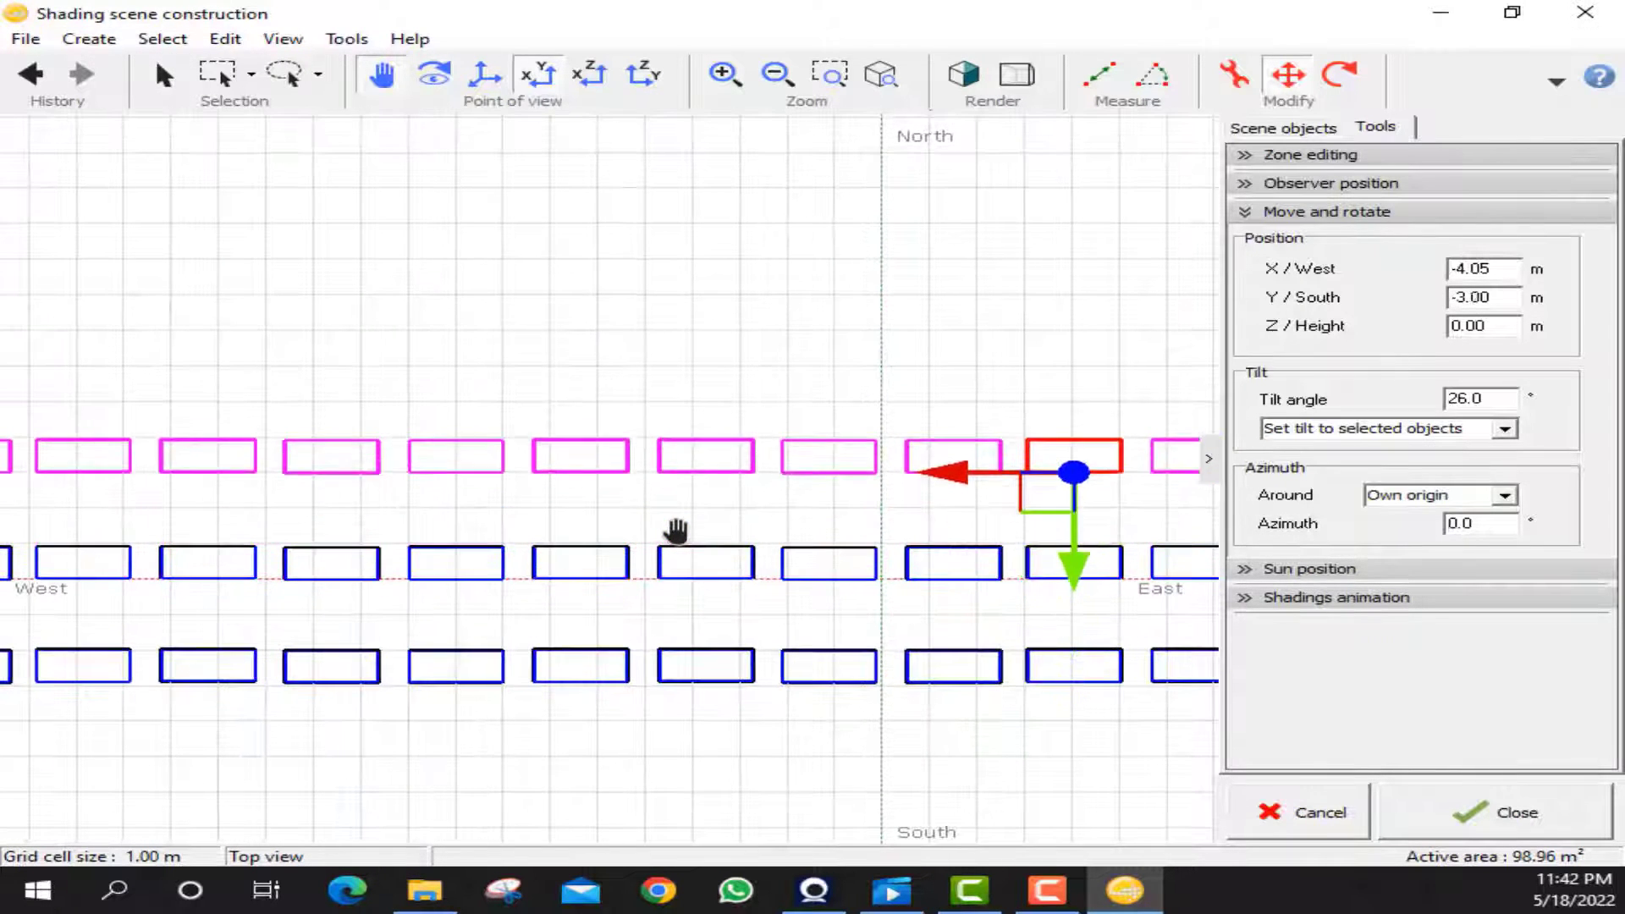
pyautogui.press('Up')
# - Paste another copy of the PV table row and shift it west to X 45.45 m, clear of the three existing rows
pyautogui.scroll(-7, 688, 495)
pyautogui.hotkey('ctrl', 'v')
pyautogui.press('Left')
pyautogui.press('Left')
pyautogui.press('Left')
pyautogui.press('Left')
pyautogui.press('Left')
pyautogui.press('Left')
pyautogui.press('Left')
pyautogui.press('Left')
pyautogui.press('Left')
pyautogui.press('Left')
pyautogui.press('Left')
pyautogui.press('Left')
pyautogui.press('Left')
pyautogui.press('Left')
pyautogui.press('Left')
pyautogui.press('Left')
pyautogui.press('Left')
pyautogui.press('Left')
pyautogui.press('Left')
pyautogui.press('Left')
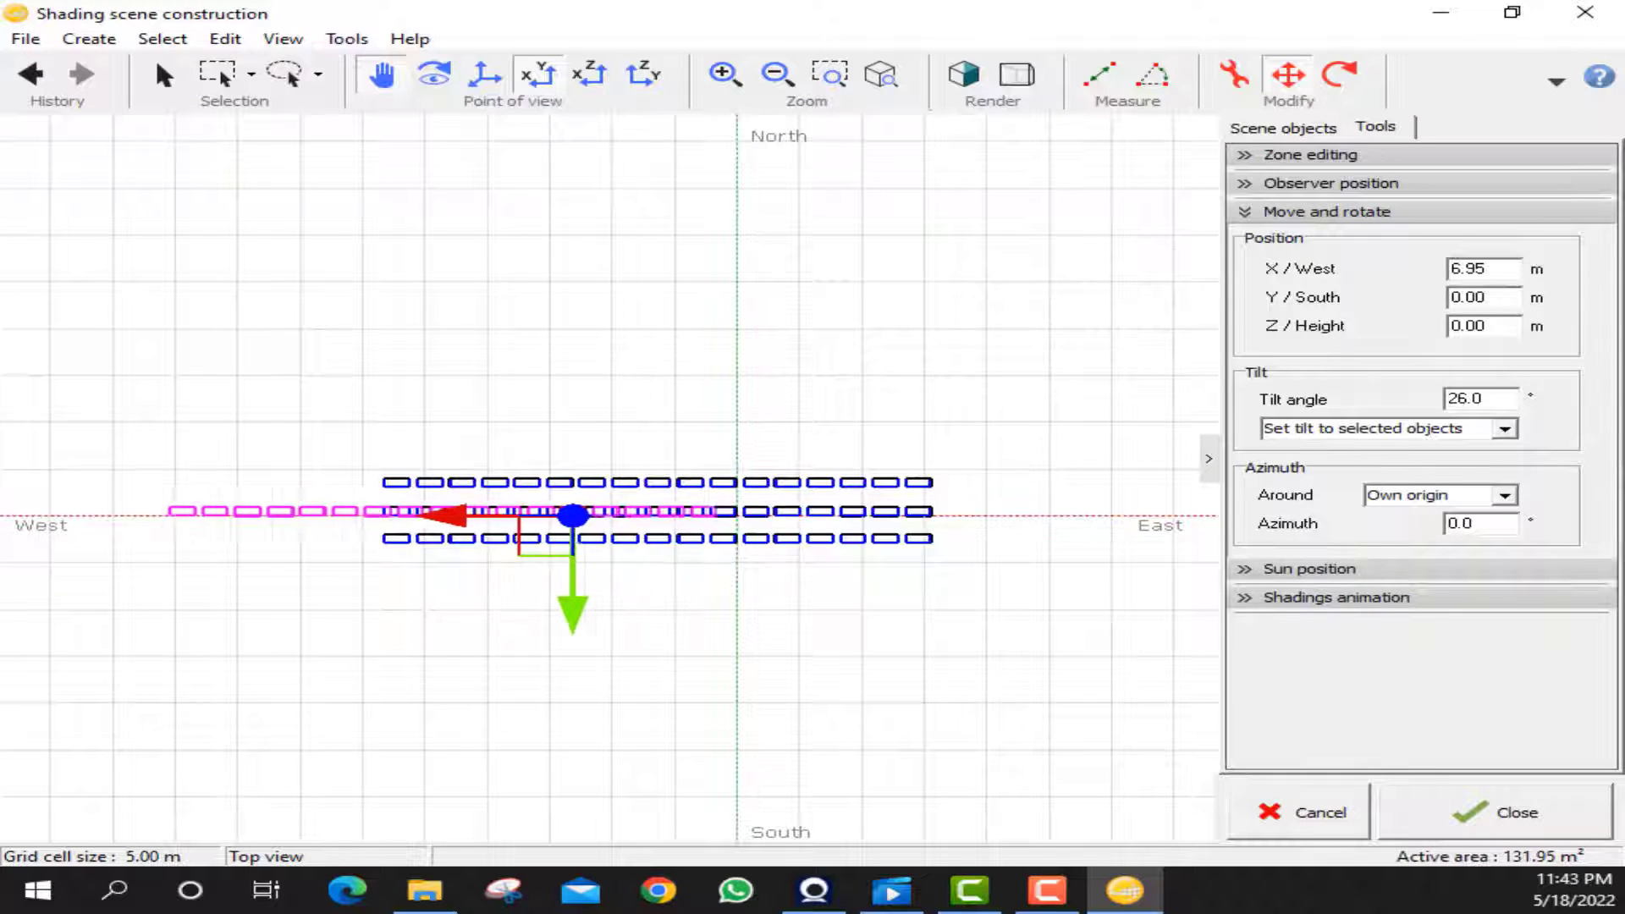
pyautogui.press('Left')
pyautogui.press('Left')
pyautogui.press('Left')
pyautogui.press('Left')
pyautogui.press('Left')
pyautogui.press('Left')
pyautogui.press('Left')
pyautogui.press('Left')
pyautogui.press('Left')
pyautogui.press('Left')
pyautogui.press('Left')
pyautogui.press('Left')
pyautogui.press('Left')
pyautogui.press('Left')
pyautogui.press('Left')
pyautogui.press('Left')
pyautogui.press('Left')
pyautogui.press('Left')
pyautogui.press('Left')
pyautogui.press('Left')
pyautogui.scroll(5, 691, 540)
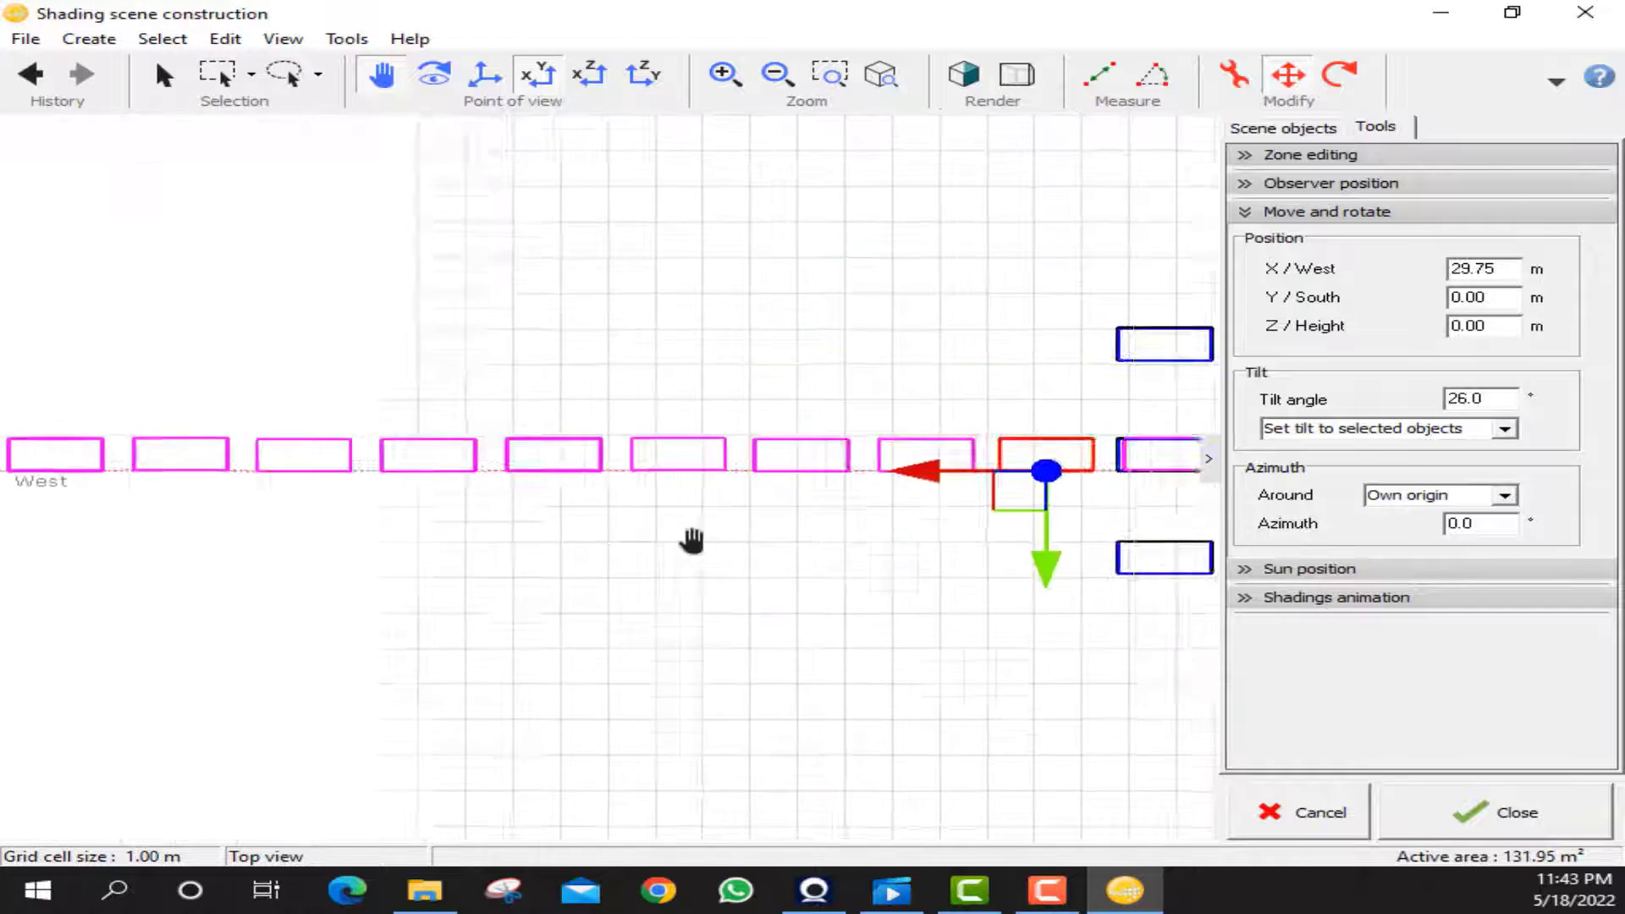
pyautogui.moveTo(340, 580); pyautogui.dragTo(290, 556)
pyautogui.press('Left')
pyautogui.press('Left')
pyautogui.press('Left')
pyautogui.press('Left')
pyautogui.press('Left')
pyautogui.press('Left')
pyautogui.press('Left')
pyautogui.press('Left')
pyautogui.press('Left')
pyautogui.press('Left')
pyautogui.press('Left')
pyautogui.press('Left')
pyautogui.press('Left')
pyautogui.press('Left')
pyautogui.press('Left')
pyautogui.press('Left')
pyautogui.press('Left')
pyautogui.press('Left')
pyautogui.press('Left')
pyautogui.press('Left')
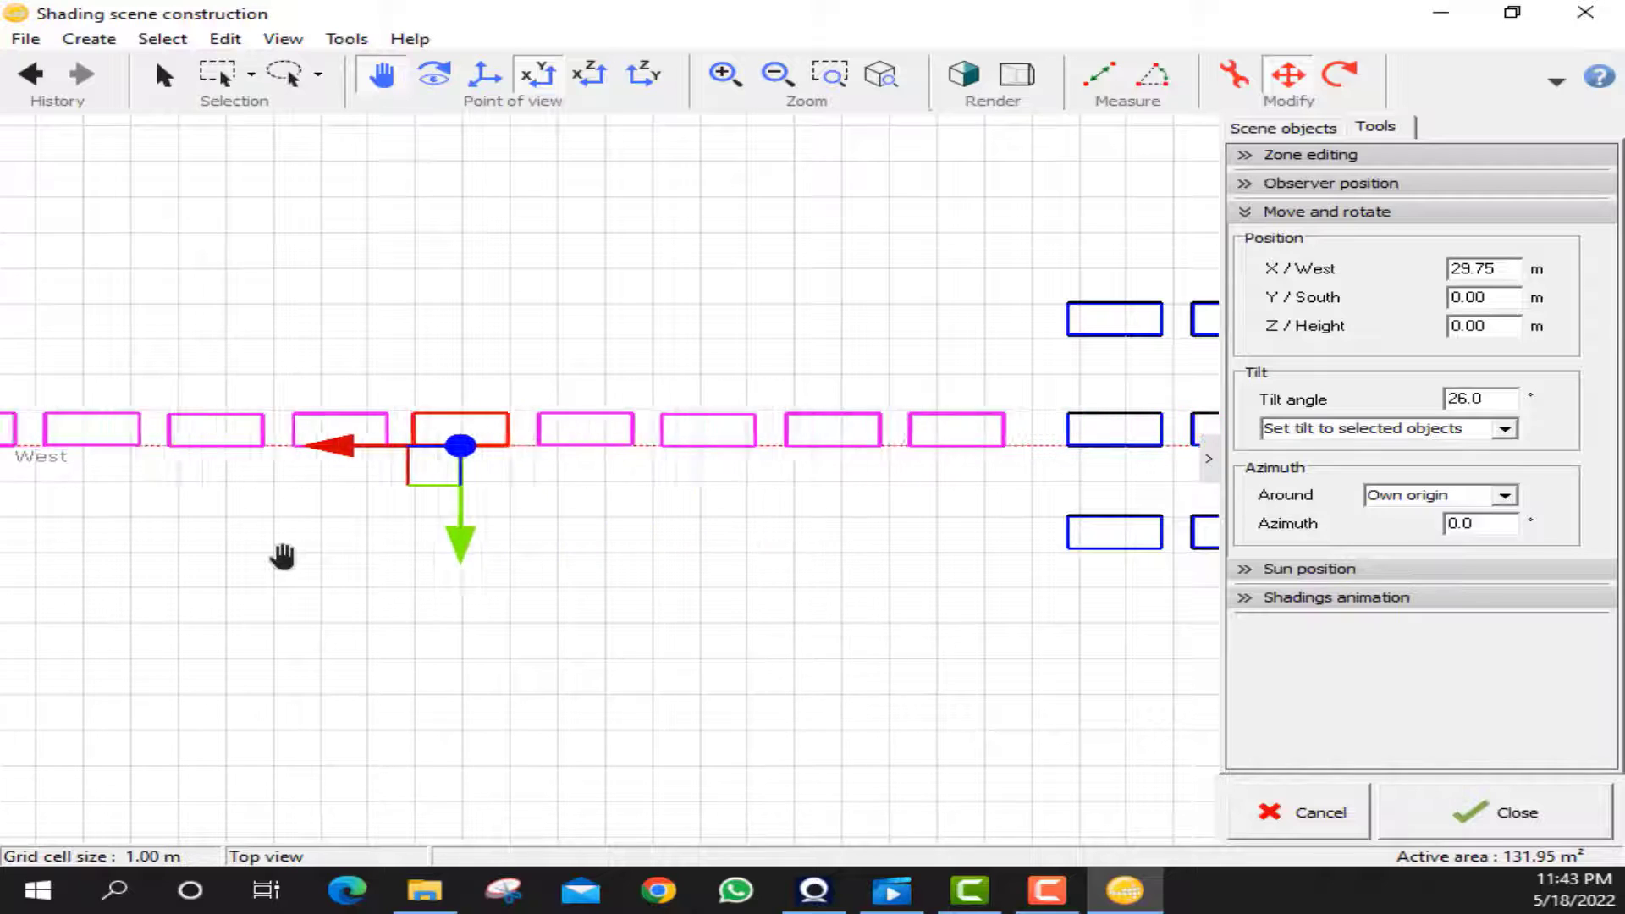
pyautogui.press('Left')
pyautogui.press('Left')
pyautogui.press('Left')
pyautogui.press('Left')
pyautogui.press('Left')
pyautogui.press('Left')
pyautogui.press('Left')
pyautogui.press('Left')
pyautogui.press('Left')
pyautogui.press('Left')
pyautogui.press('Left')
pyautogui.press('Left')
pyautogui.press('Left')
pyautogui.press('Left')
pyautogui.press('Left')
pyautogui.press('Left')
pyautogui.press('Left')
pyautogui.press('Left')
pyautogui.press('Left')
pyautogui.press('Left')
# - Move the copied western row of PV tables north to Y -1.10 m
pyautogui.press('Up')
pyautogui.press('Up')
pyautogui.press('Up')
pyautogui.press('Up')
pyautogui.press('Up')
pyautogui.press('Up')
pyautogui.press('Up')
pyautogui.press('Up')
pyautogui.press('Up')
pyautogui.press('Up')
pyautogui.press('Up')
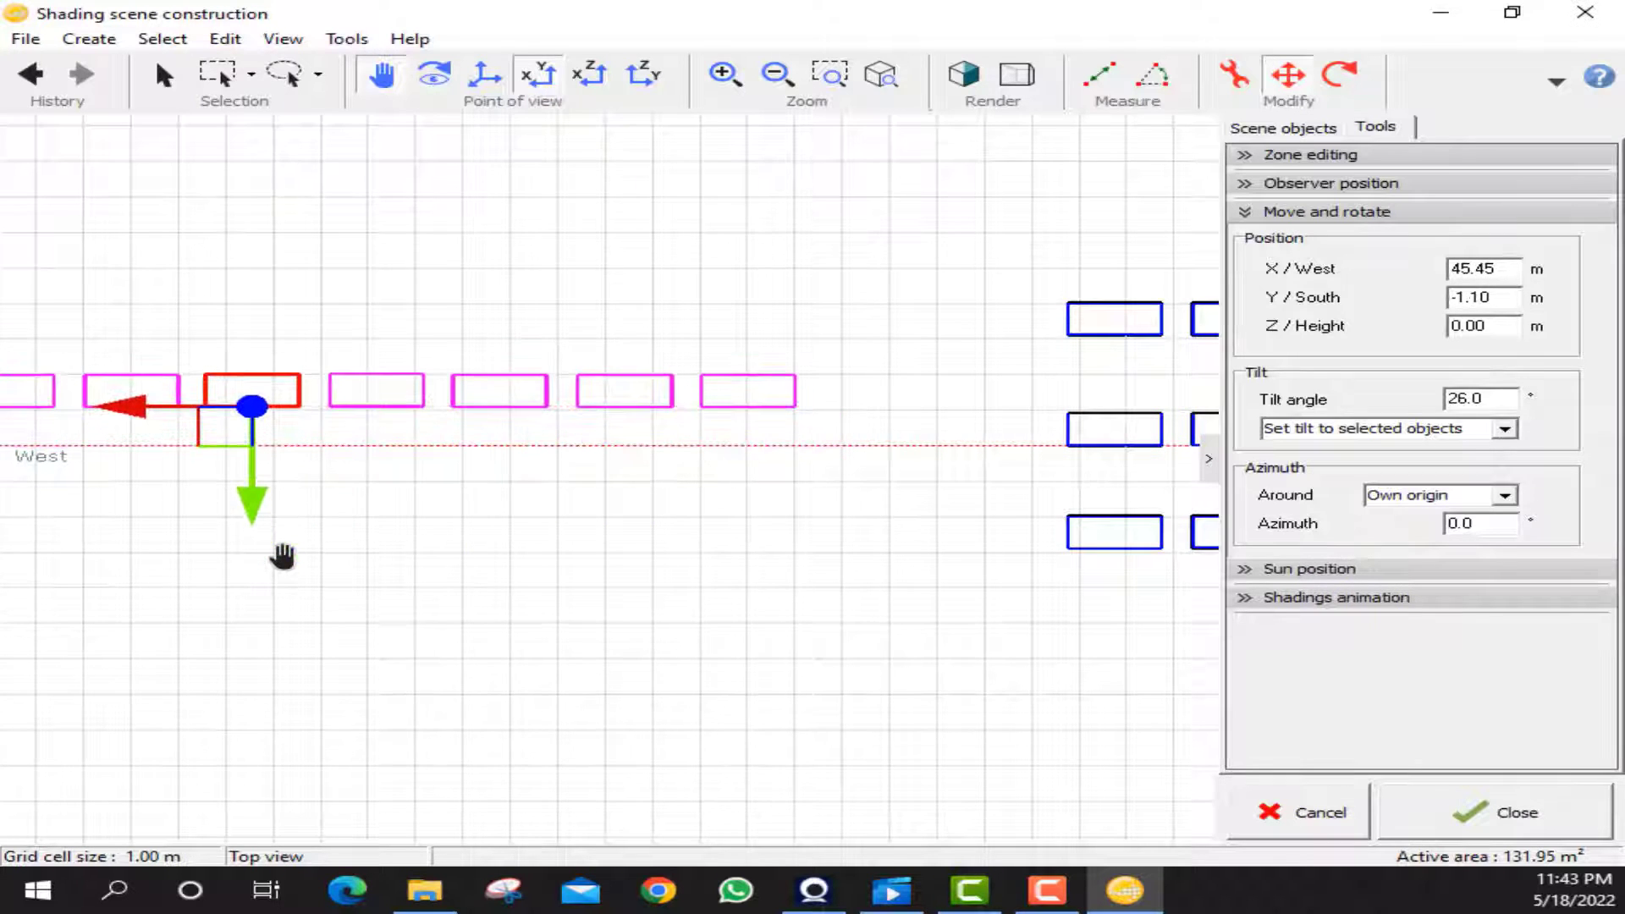
# - Paste a second western row of PV tables and place it south of the first one at Y 1.91 m
pyautogui.hotkey('ctrl', 'v')
pyautogui.press('Up')
pyautogui.press('Up')
pyautogui.press('Up')
pyautogui.press('Up')
pyautogui.press('Up')
pyautogui.press('Up')
pyautogui.press('Up')
pyautogui.press('Up')
pyautogui.press('Up')
pyautogui.press('Up')
pyautogui.press('Up')
pyautogui.press('Up')
# - Shift the southern copied row of PV tables west to X 46.47 m
pyautogui.press('Left')
pyautogui.press('Left')
pyautogui.press('Left')
pyautogui.press('Left')
pyautogui.press('Left')
pyautogui.press('Left')
pyautogui.press('Left')
pyautogui.press('Left')
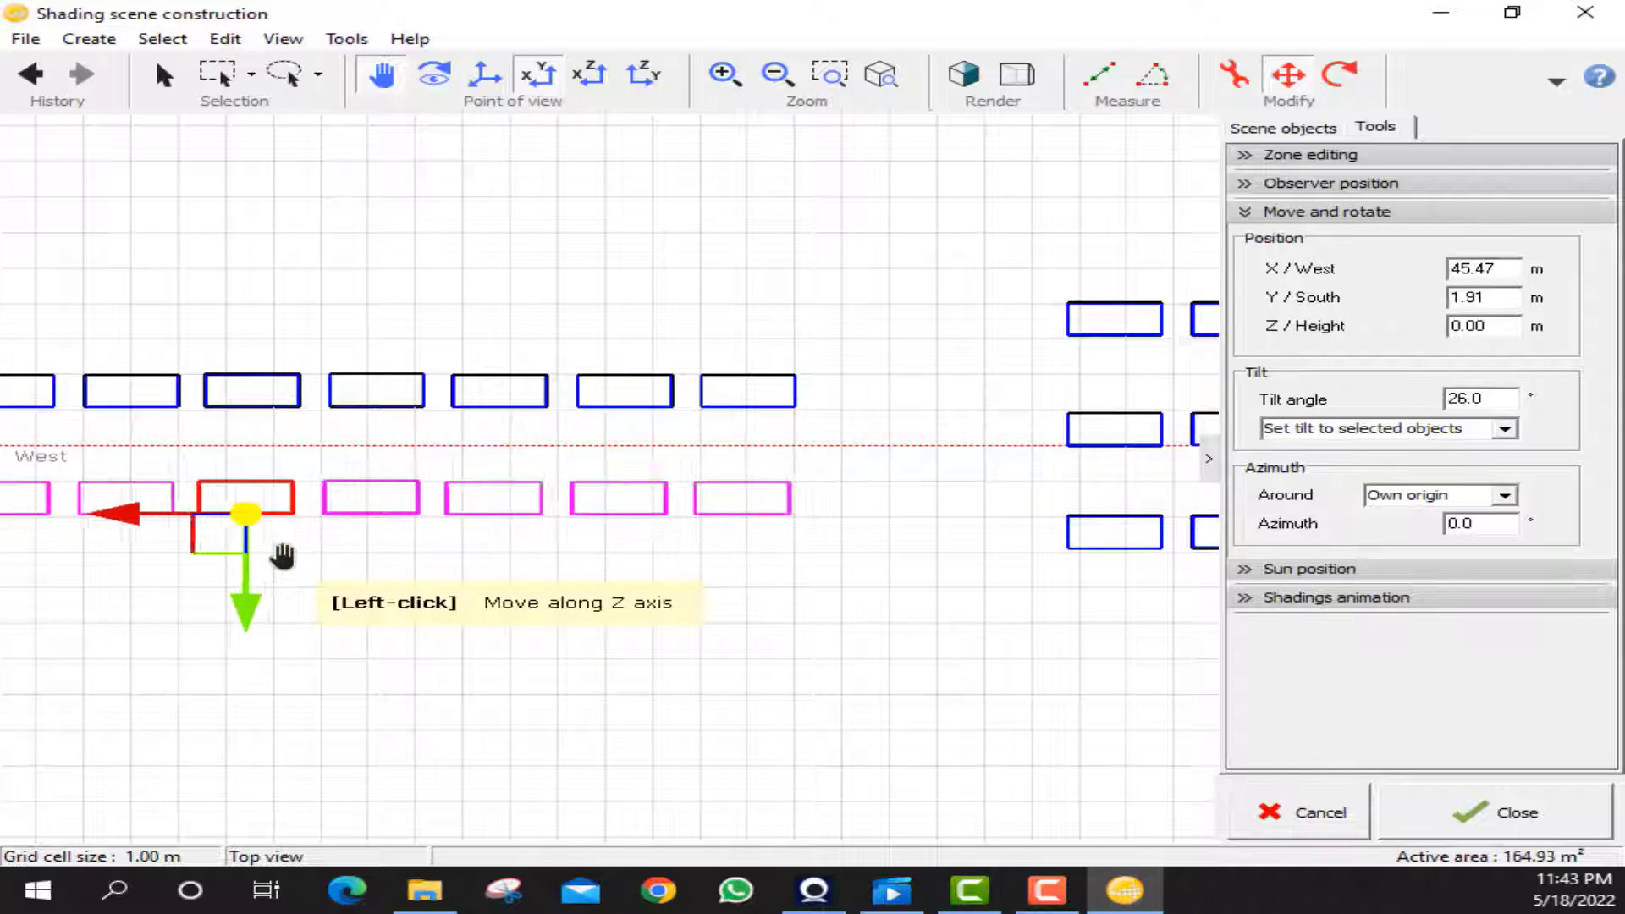
pyautogui.press('Left')
pyautogui.press('Left')
pyautogui.press('Left')
pyautogui.press('Left')
pyautogui.press('Left')
pyautogui.press('Left')
pyautogui.press('Left')
pyautogui.press('Left')
pyautogui.press('Left')
pyautogui.press('Left')
pyautogui.press('Left')
pyautogui.press('Left')
pyautogui.press('Left')
pyautogui.press('Left')
pyautogui.press('Left')
pyautogui.press('Left')
pyautogui.press('Right')
pyautogui.press('Right')
pyautogui.press('Right')
pyautogui.press('Right')
pyautogui.press('Right')
pyautogui.press('Right')
pyautogui.scroll(-9, 328, 520)
pyautogui.scroll(4, 66, 577)
pyautogui.moveTo(66, 578); pyautogui.dragTo(429, 528)
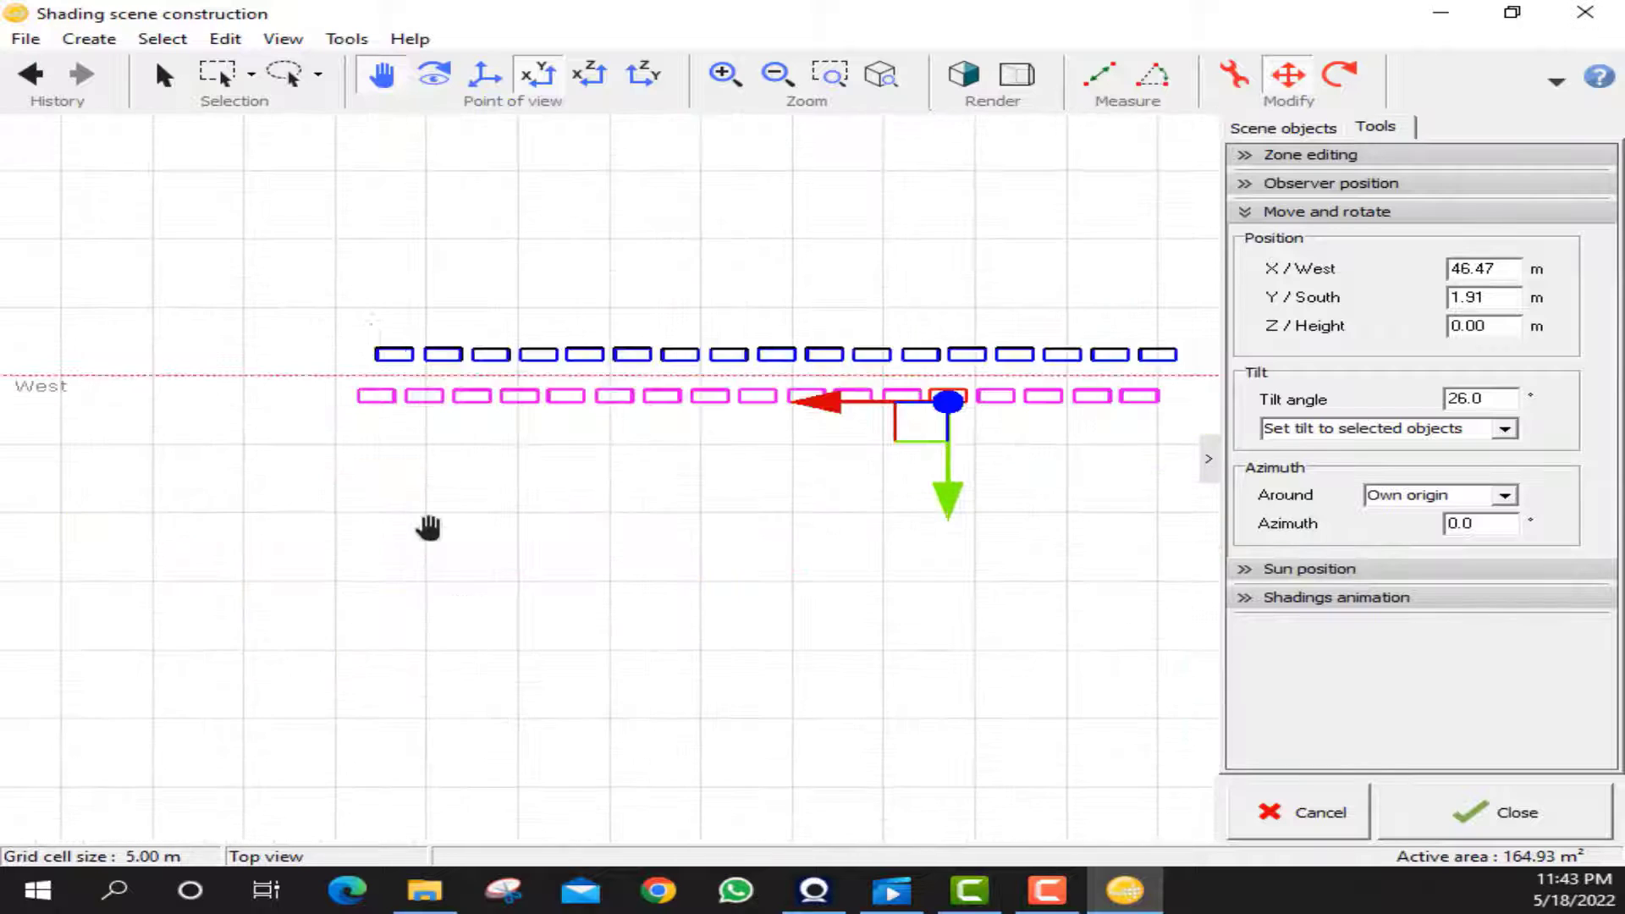
# - Delete the two westernmost tables of the northern copied row and the three westernmost tables of the southern copied row
pyautogui.click(385, 75)
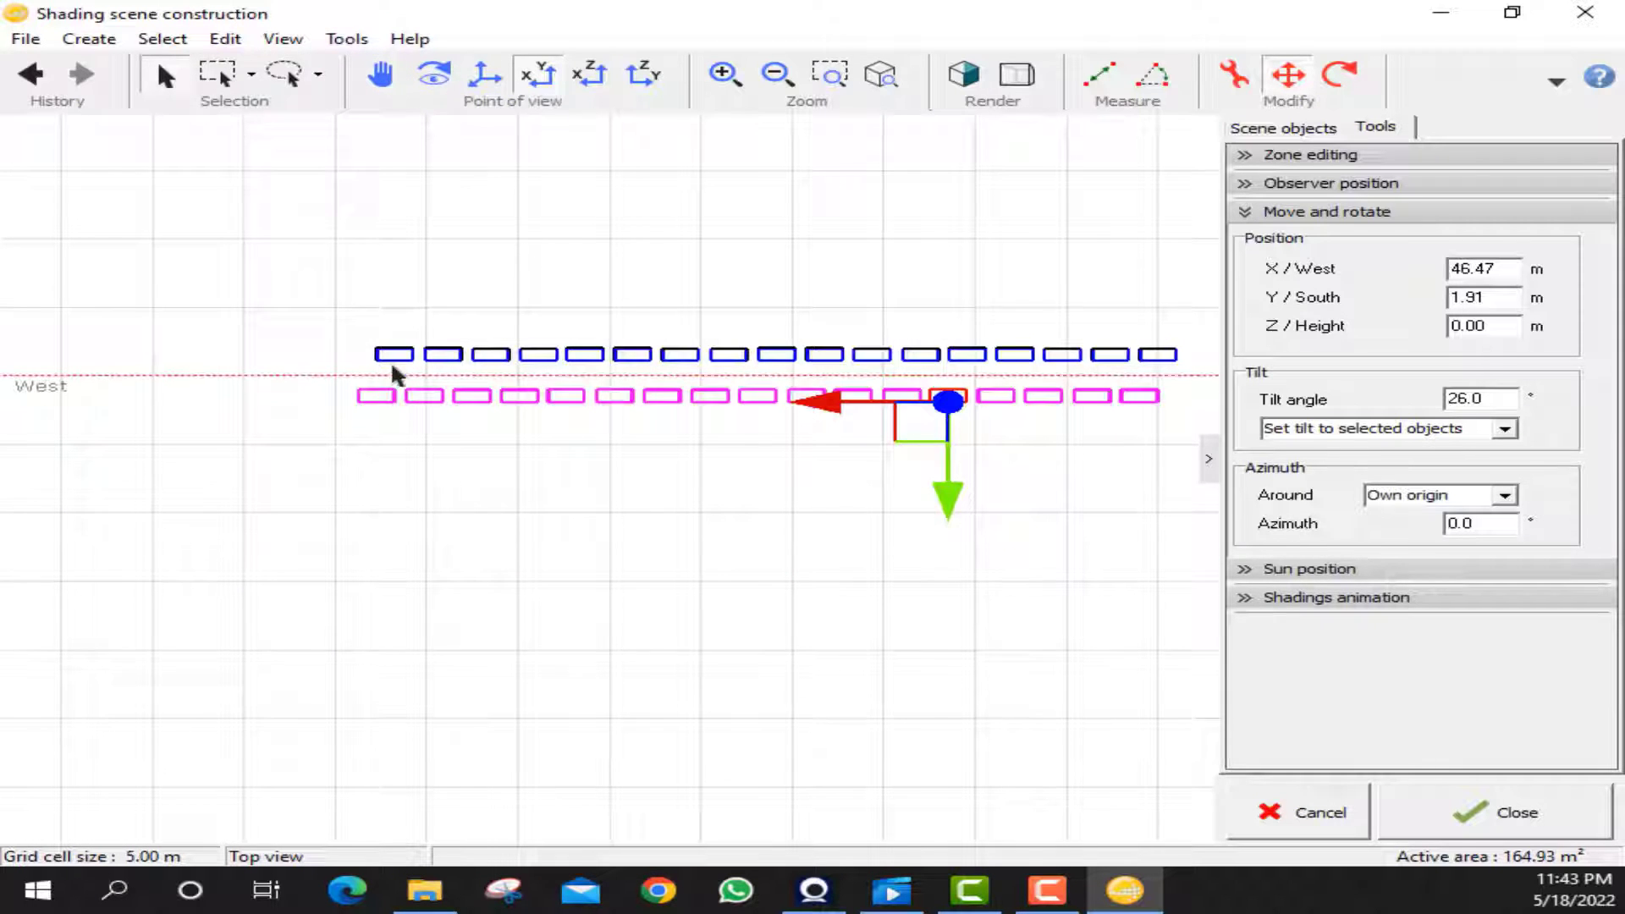
pyautogui.click(415, 404)
pyautogui.click(217, 75)
pyautogui.moveTo(312, 273); pyautogui.dragTo(448, 419)
pyautogui.press('Delete')
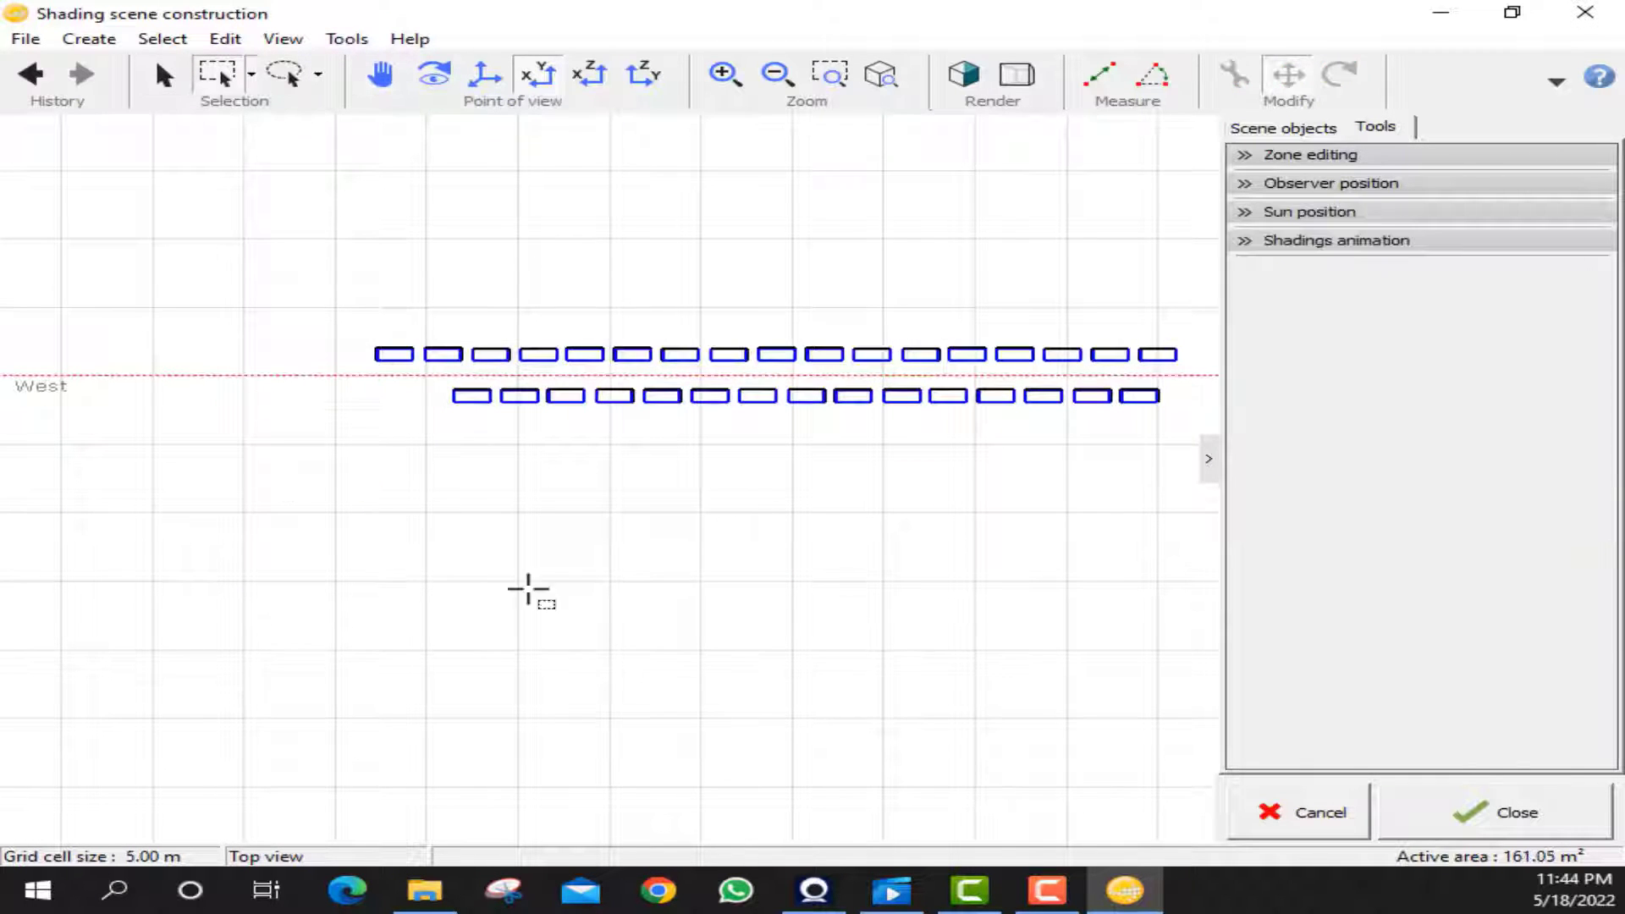
pyautogui.moveTo(351, 325); pyautogui.dragTo(395, 402)
pyautogui.press('Delete')
pyautogui.click(1283, 128)
pyautogui.moveTo(395, 320); pyautogui.dragTo(463, 415)
pyautogui.press('Delete')
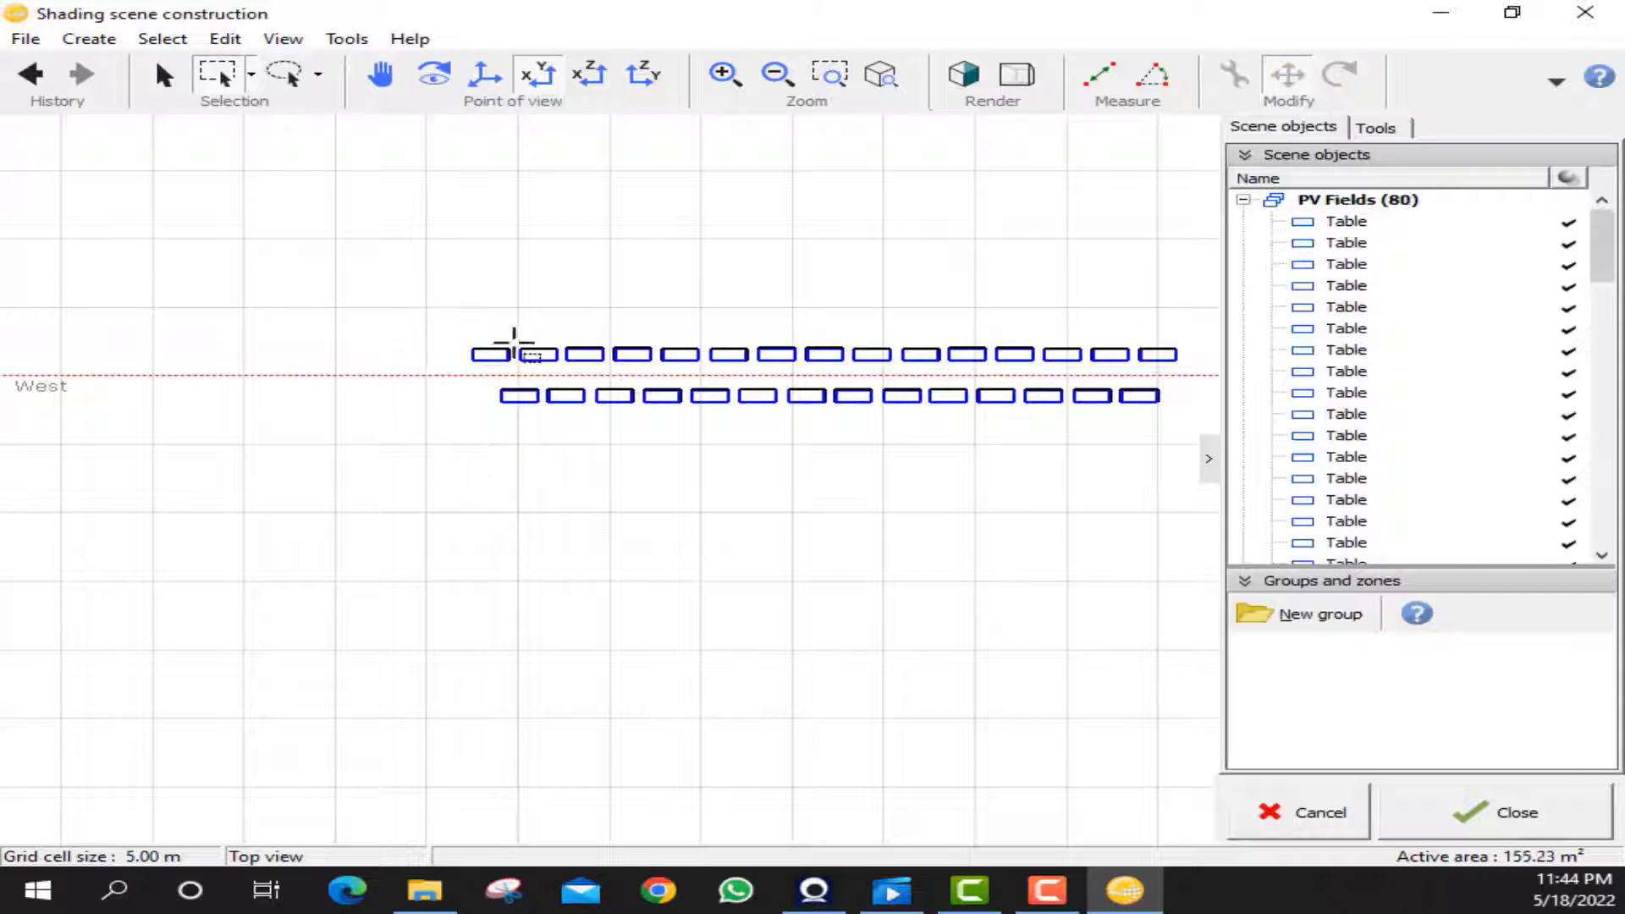
# - Show the whole PV table layout in perspective view and close the shading scene construction
pyautogui.moveTo(427, 312); pyautogui.dragTo(1176, 367)
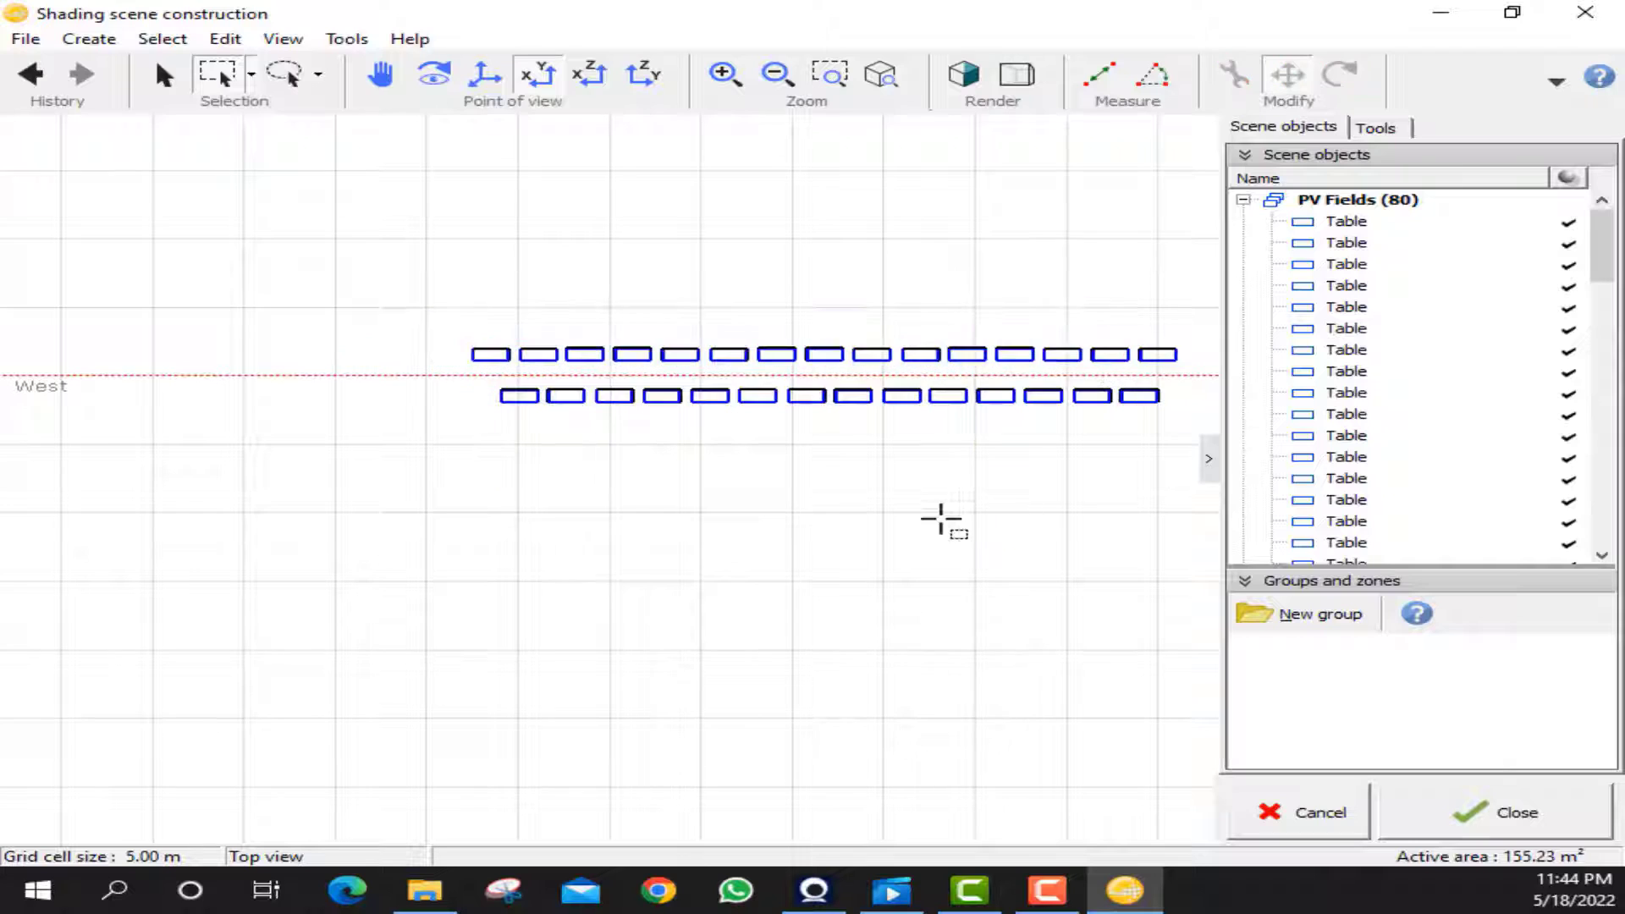
pyautogui.scroll(-3, 874, 479)
pyautogui.click(382, 75)
pyautogui.moveTo(758, 622); pyautogui.dragTo(395, 581)
pyautogui.scroll(2, 846, 381)
pyautogui.click(485, 75)
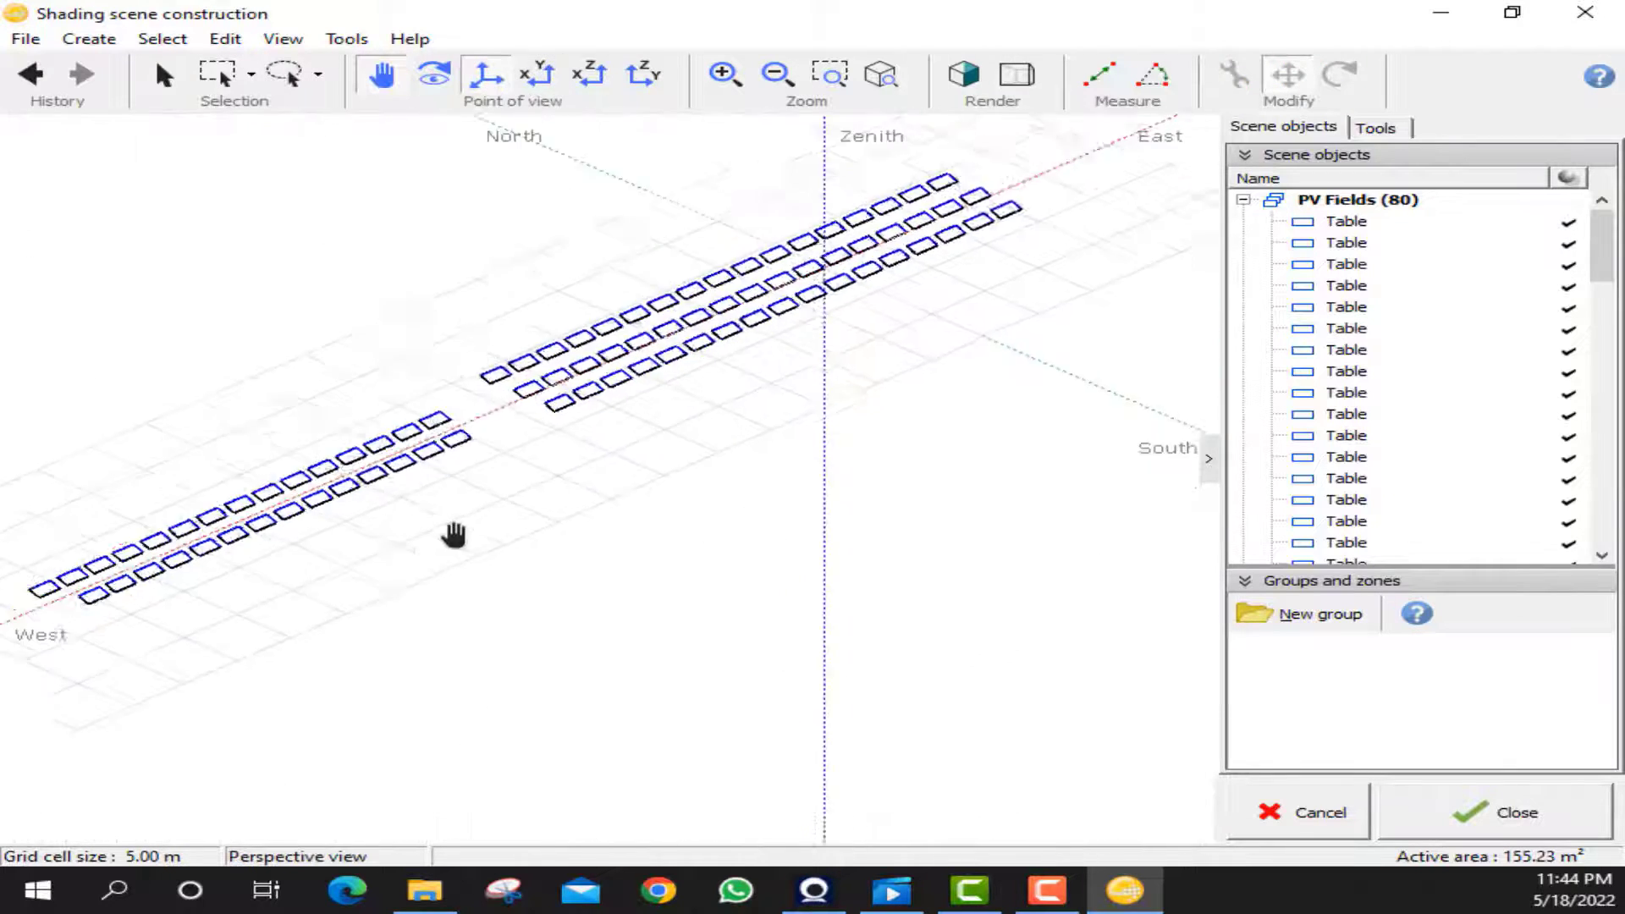
pyautogui.moveTo(454, 533); pyautogui.dragTo(613, 550)
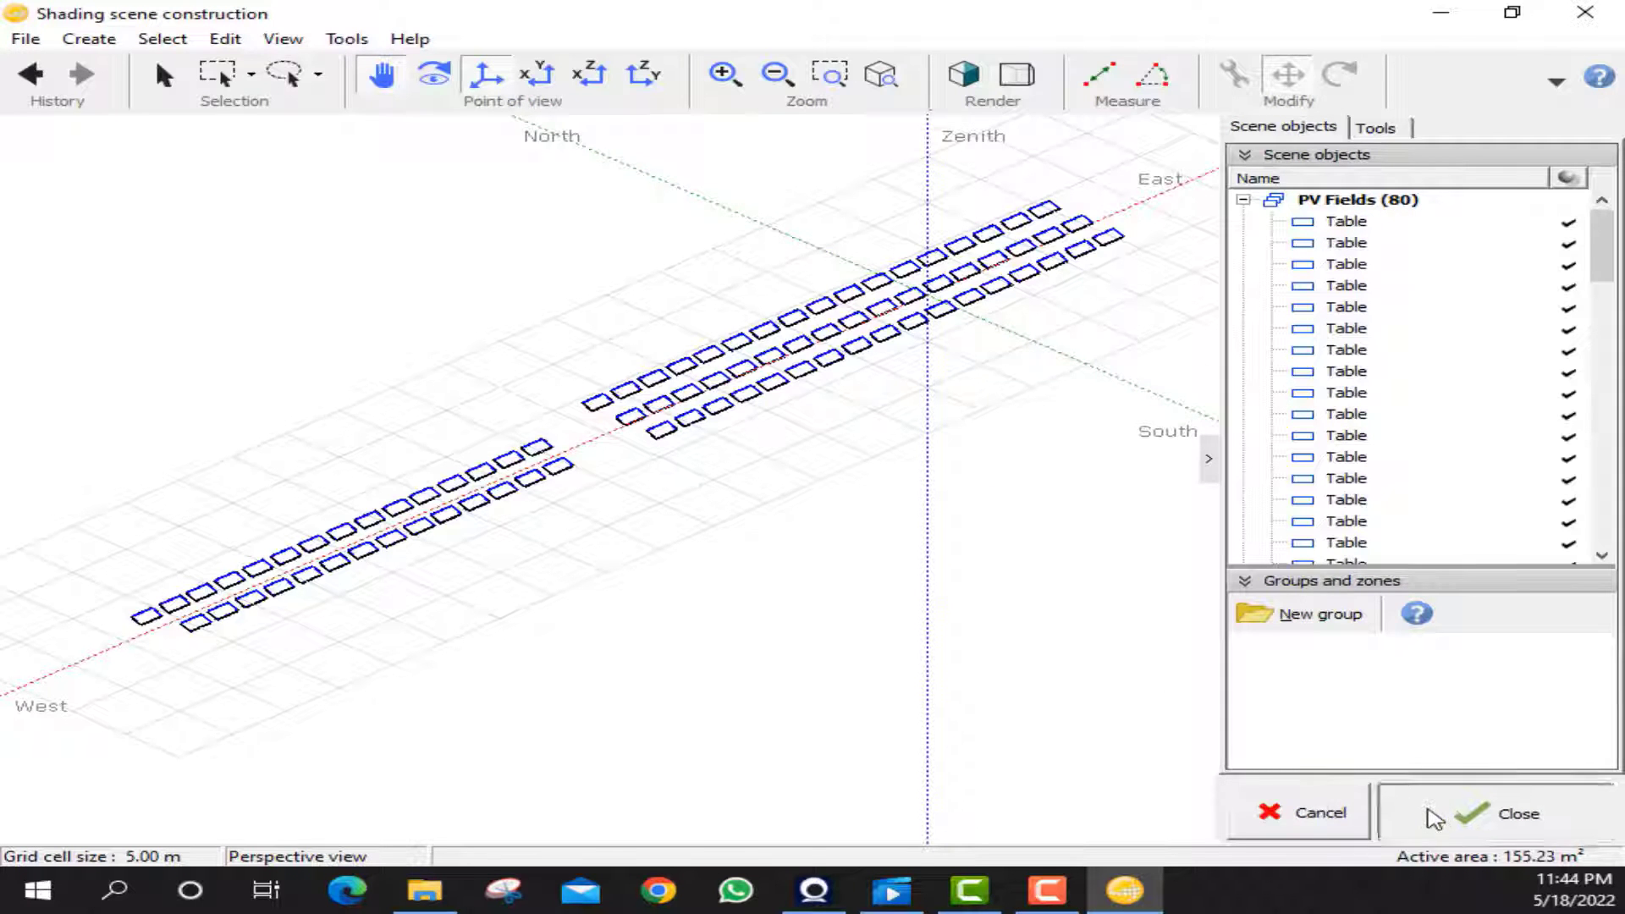
pyautogui.click(1436, 811)
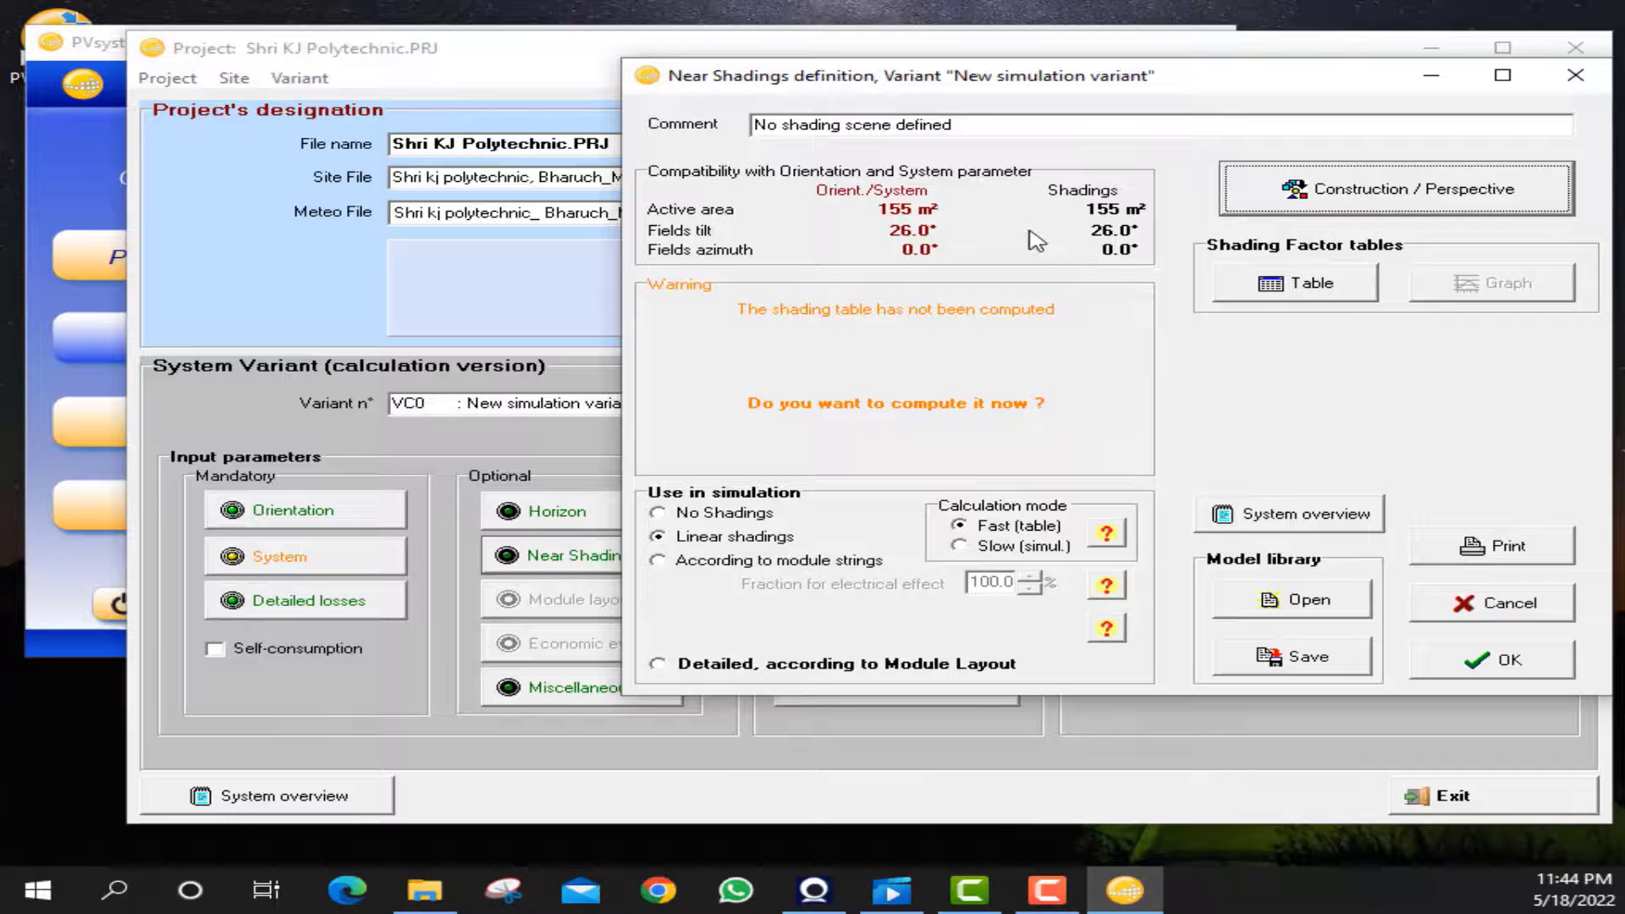
# - Compute the shading factor table for the PV table scene and accept the near shadings definition
pyautogui.click(1235, 288)
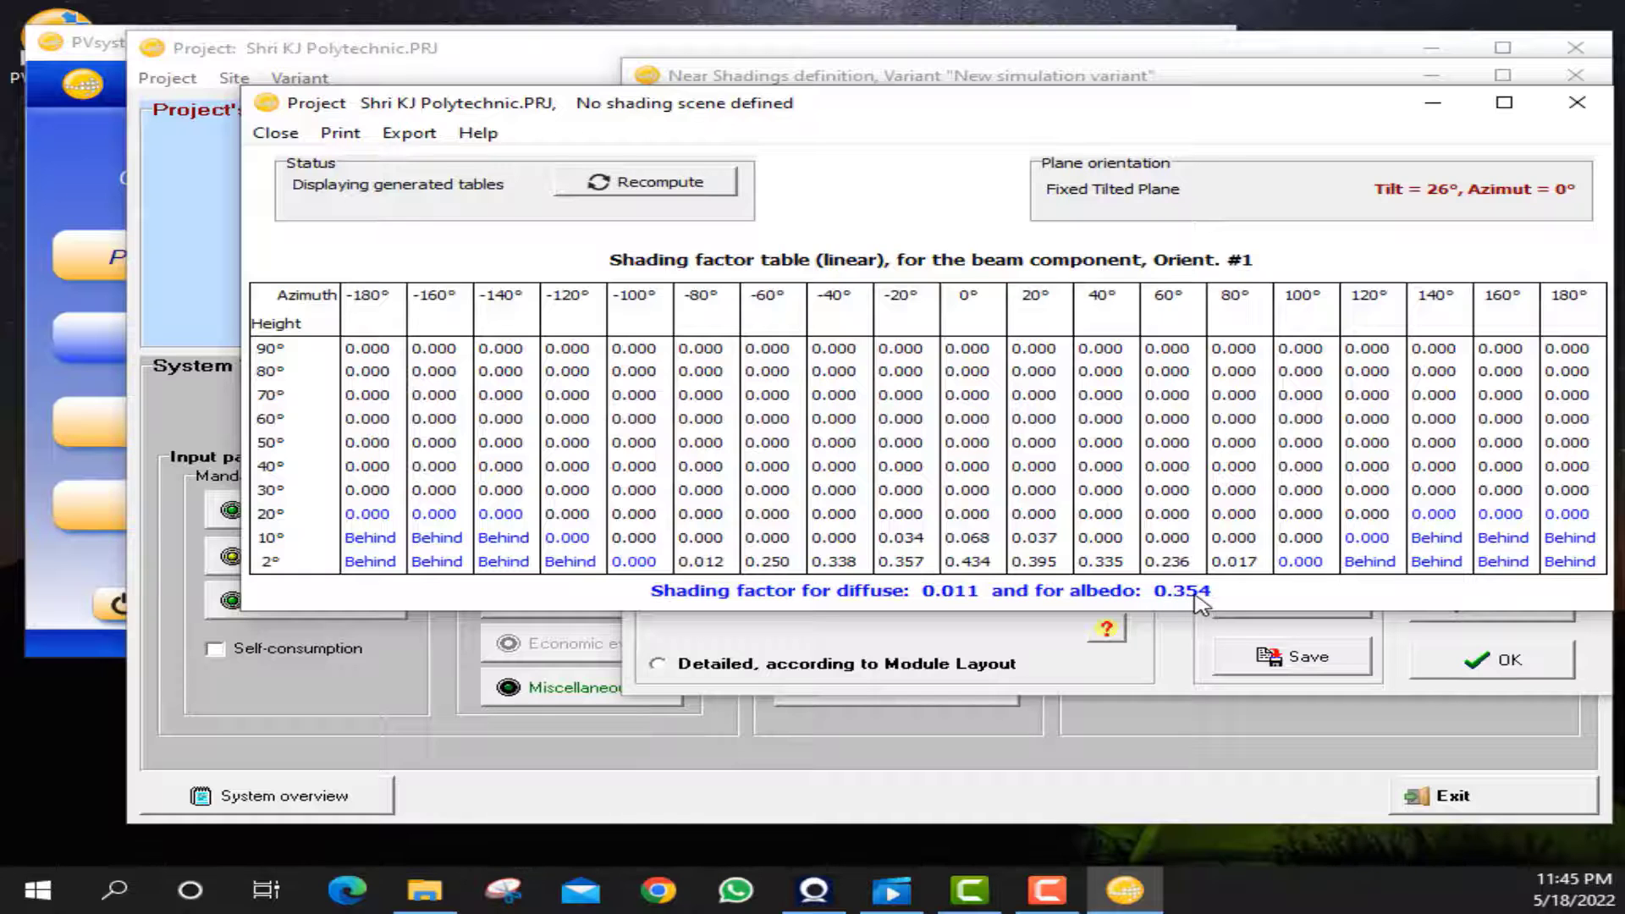
pyautogui.click(1577, 102)
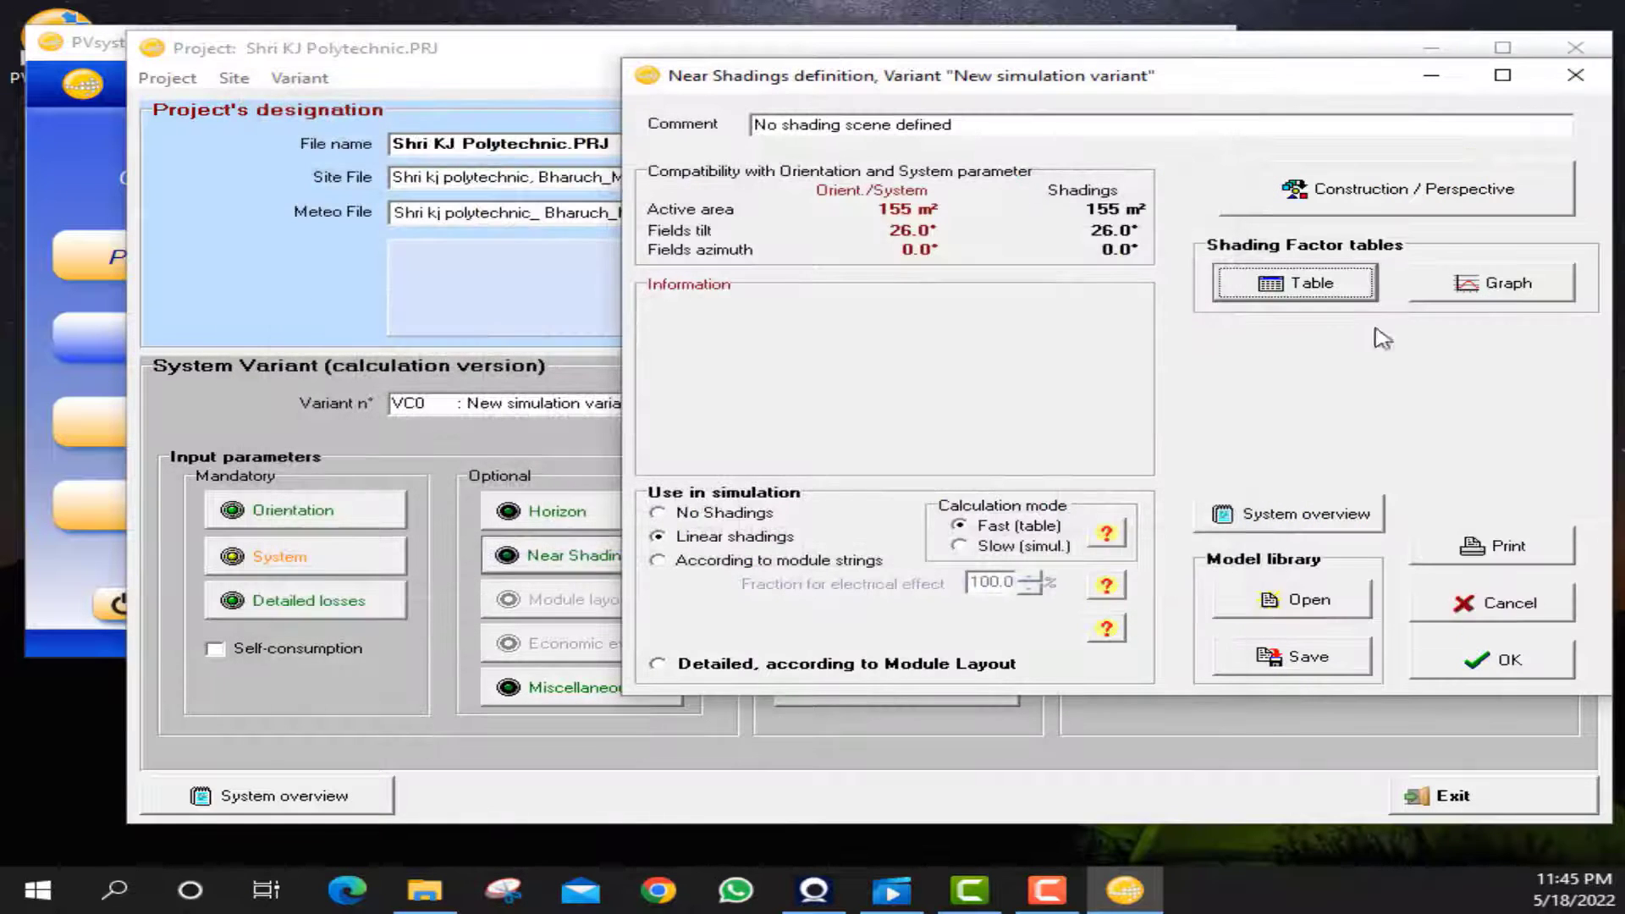
pyautogui.click(1472, 656)
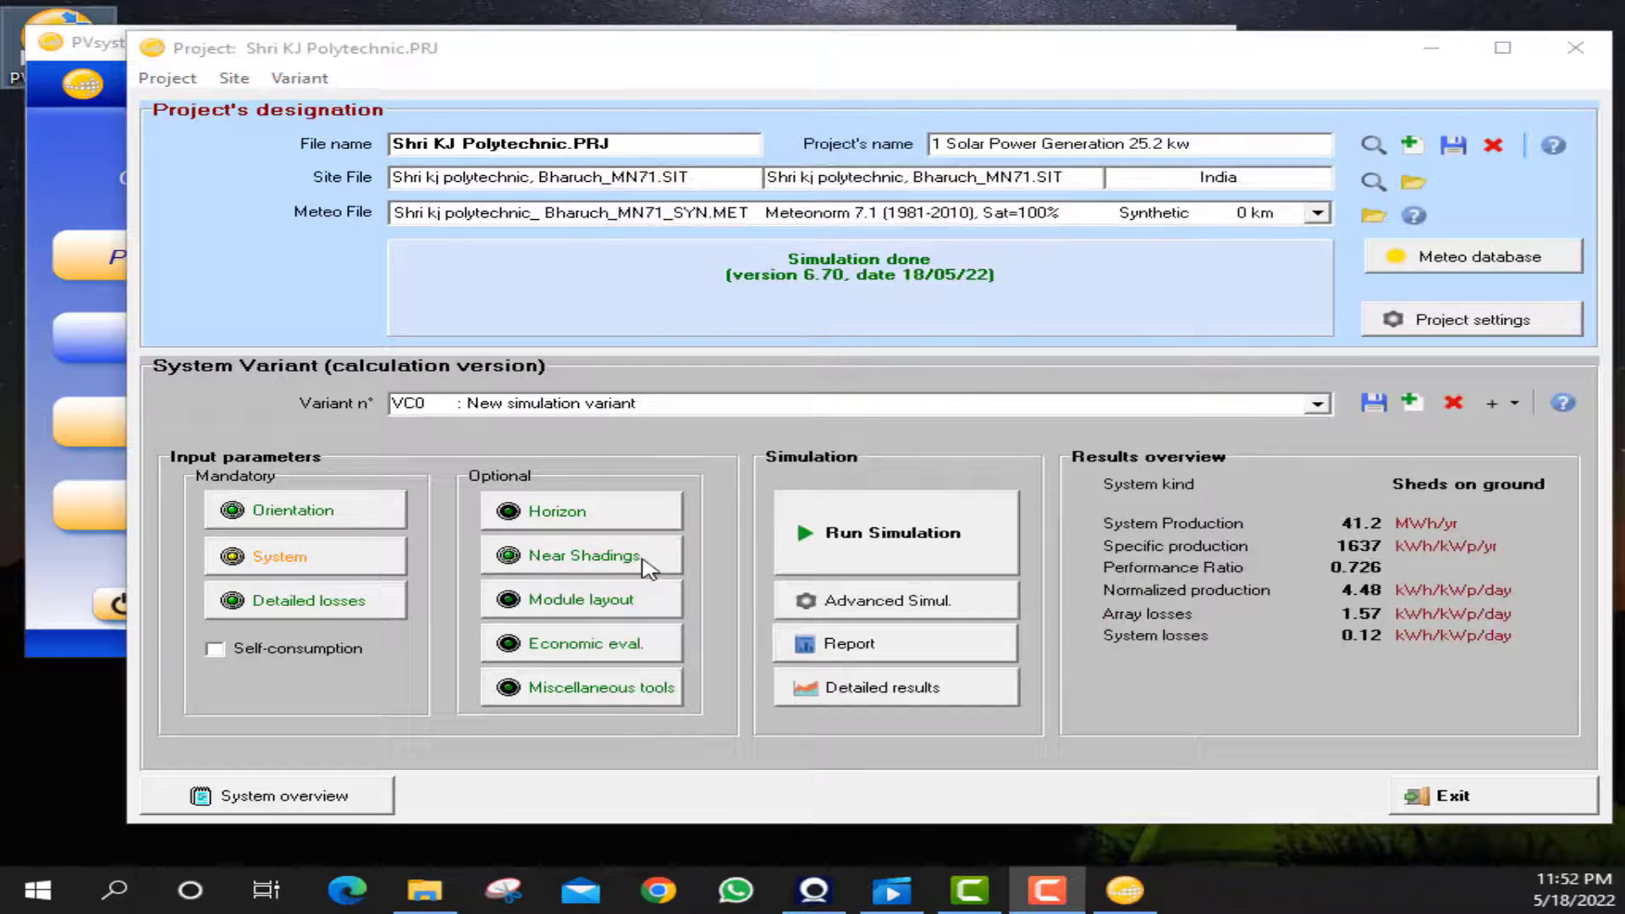
# - Run the hourly simulation of variant VC0 again and let it continue to the end
pyautogui.click(976, 550)
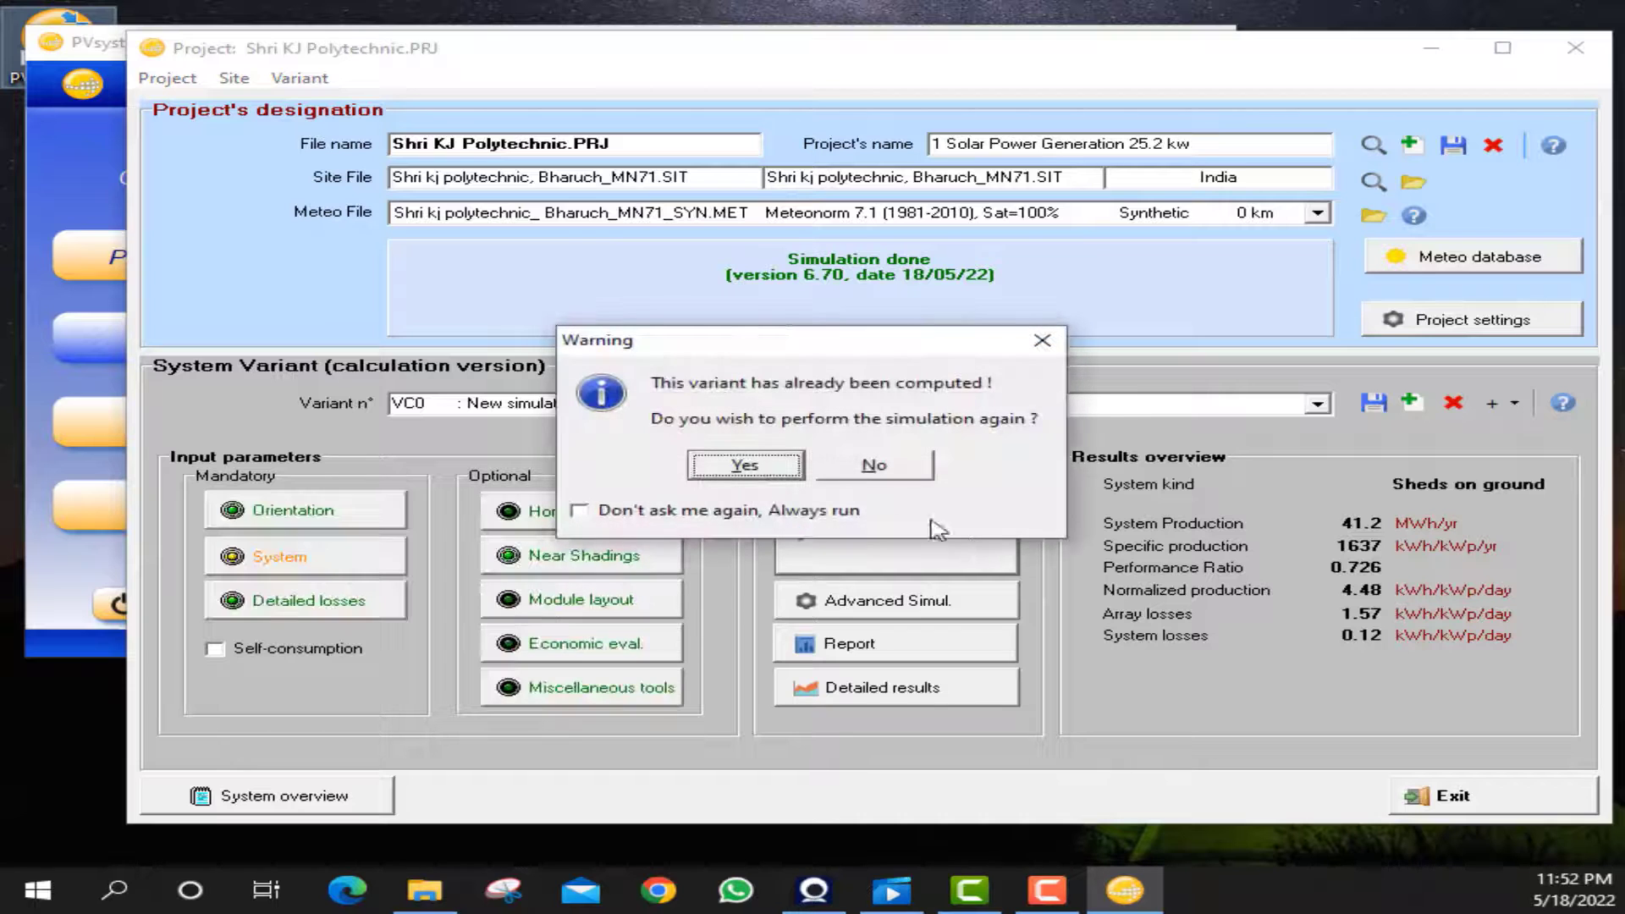
pyautogui.click(786, 476)
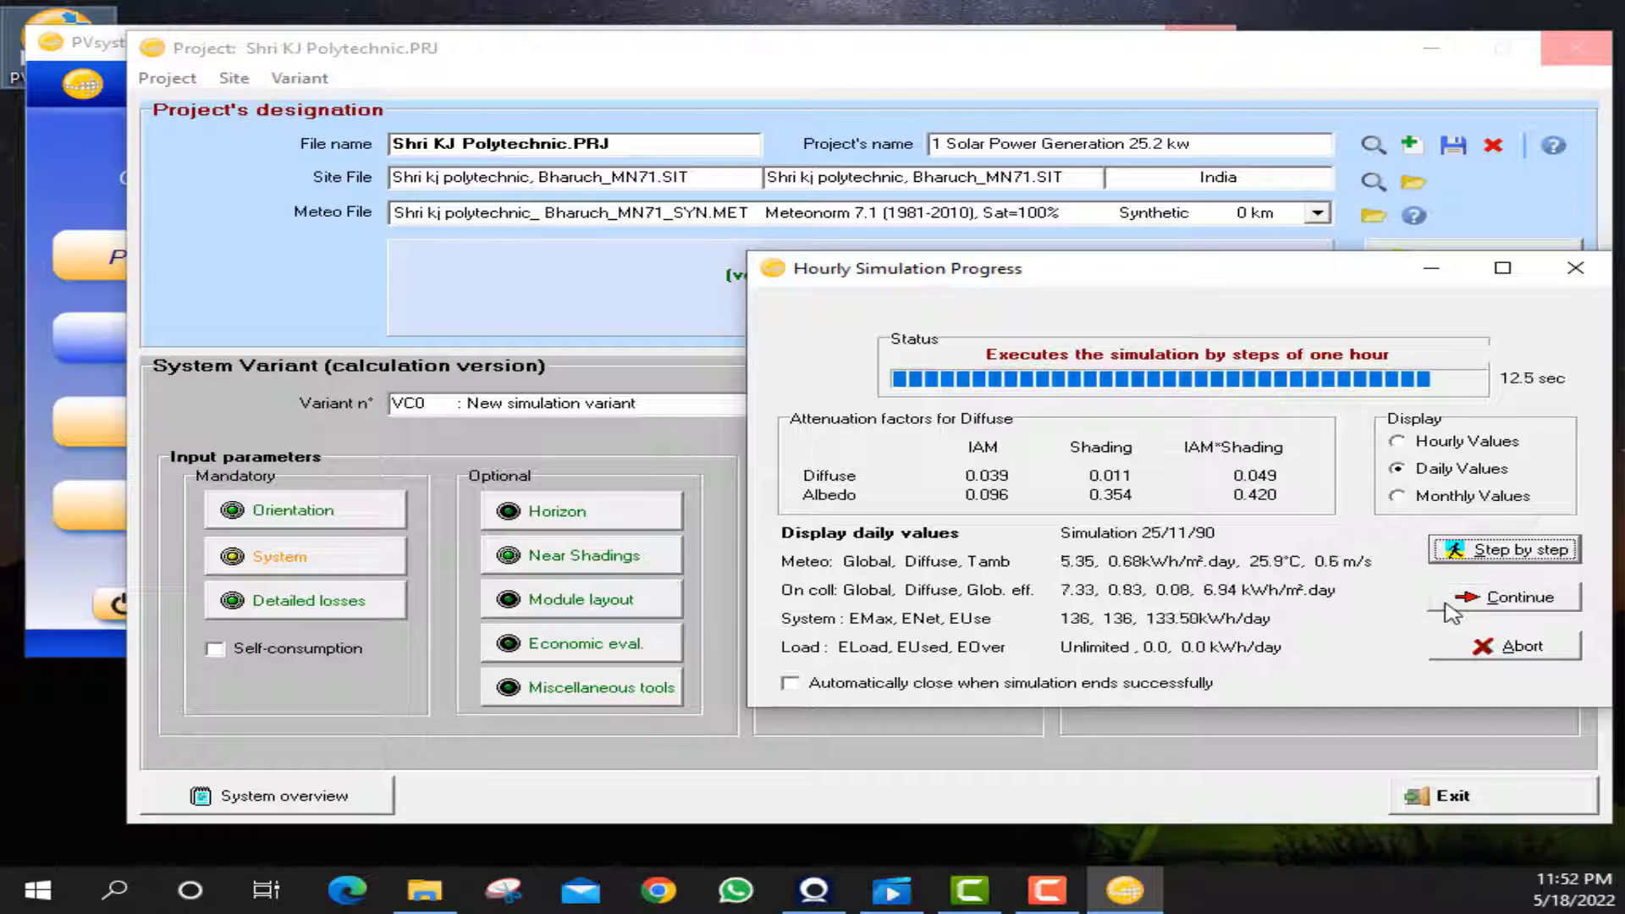
pyautogui.click(1445, 603)
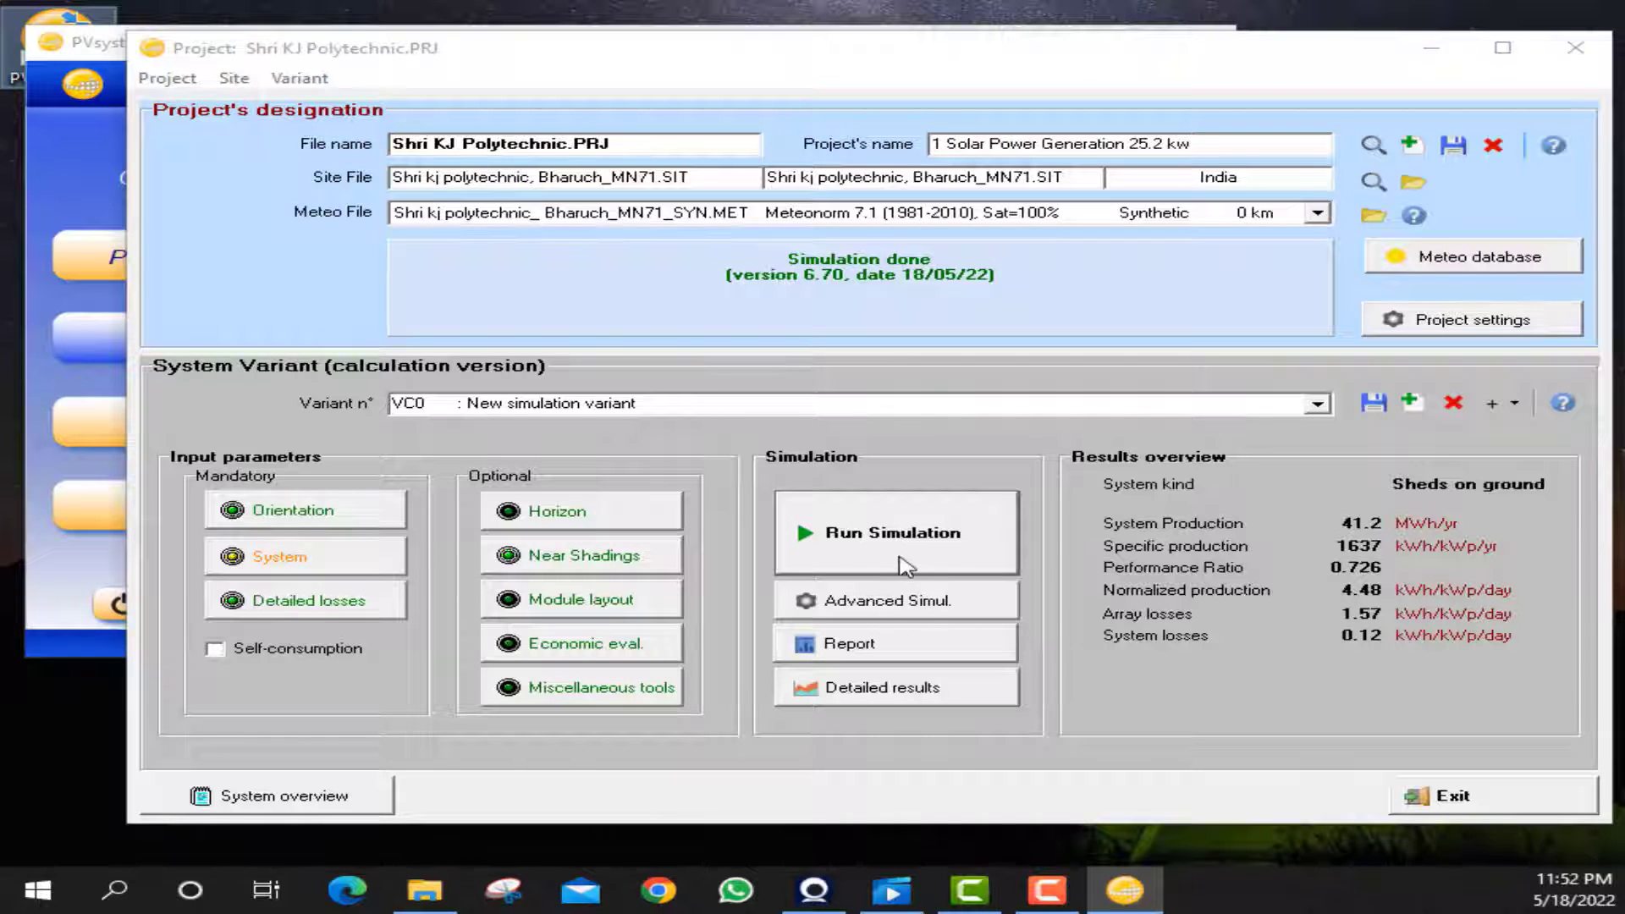
# - Open the simulation report and page through its simulation parameters
pyautogui.click(863, 643)
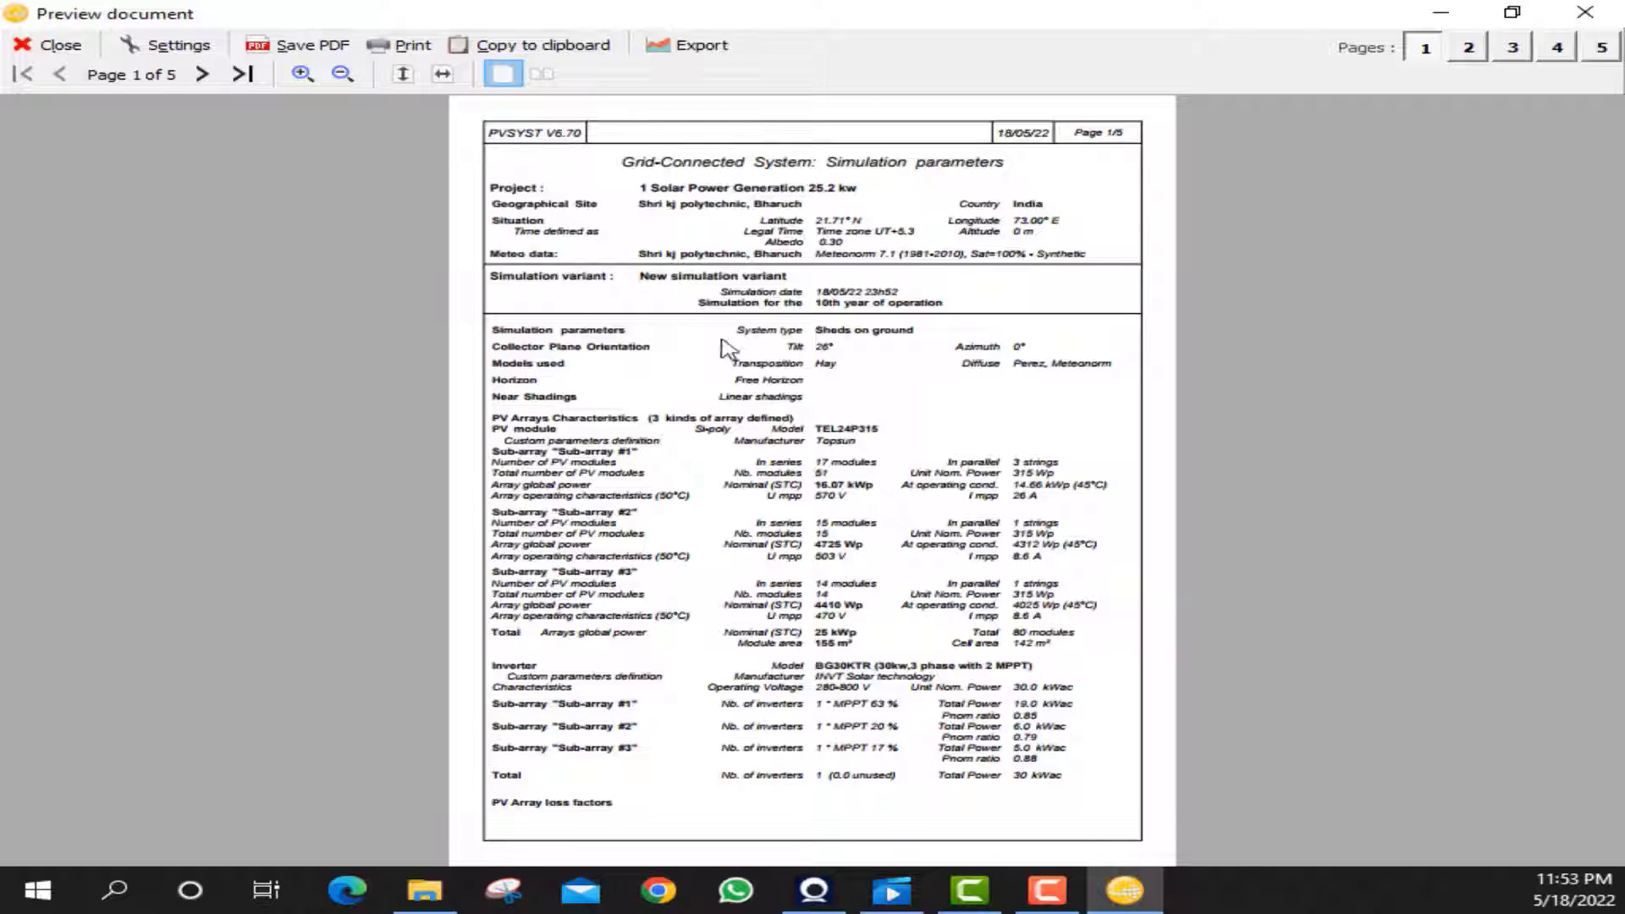
pyautogui.scroll(-1, 846, 381)
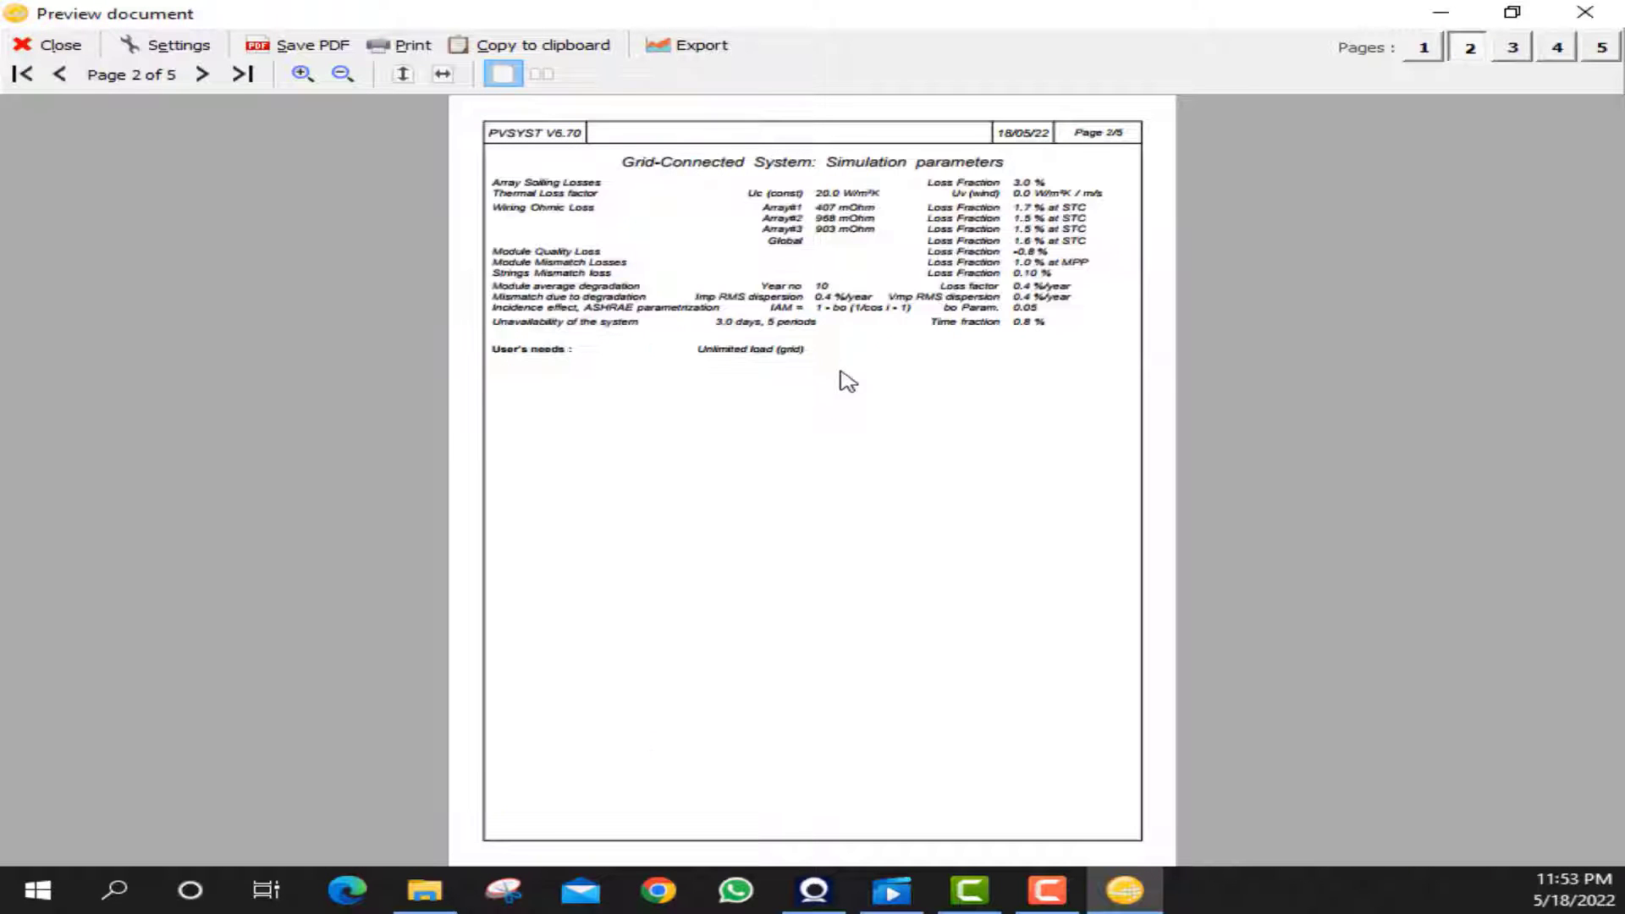
pyautogui.scroll(-3, 869, 446)
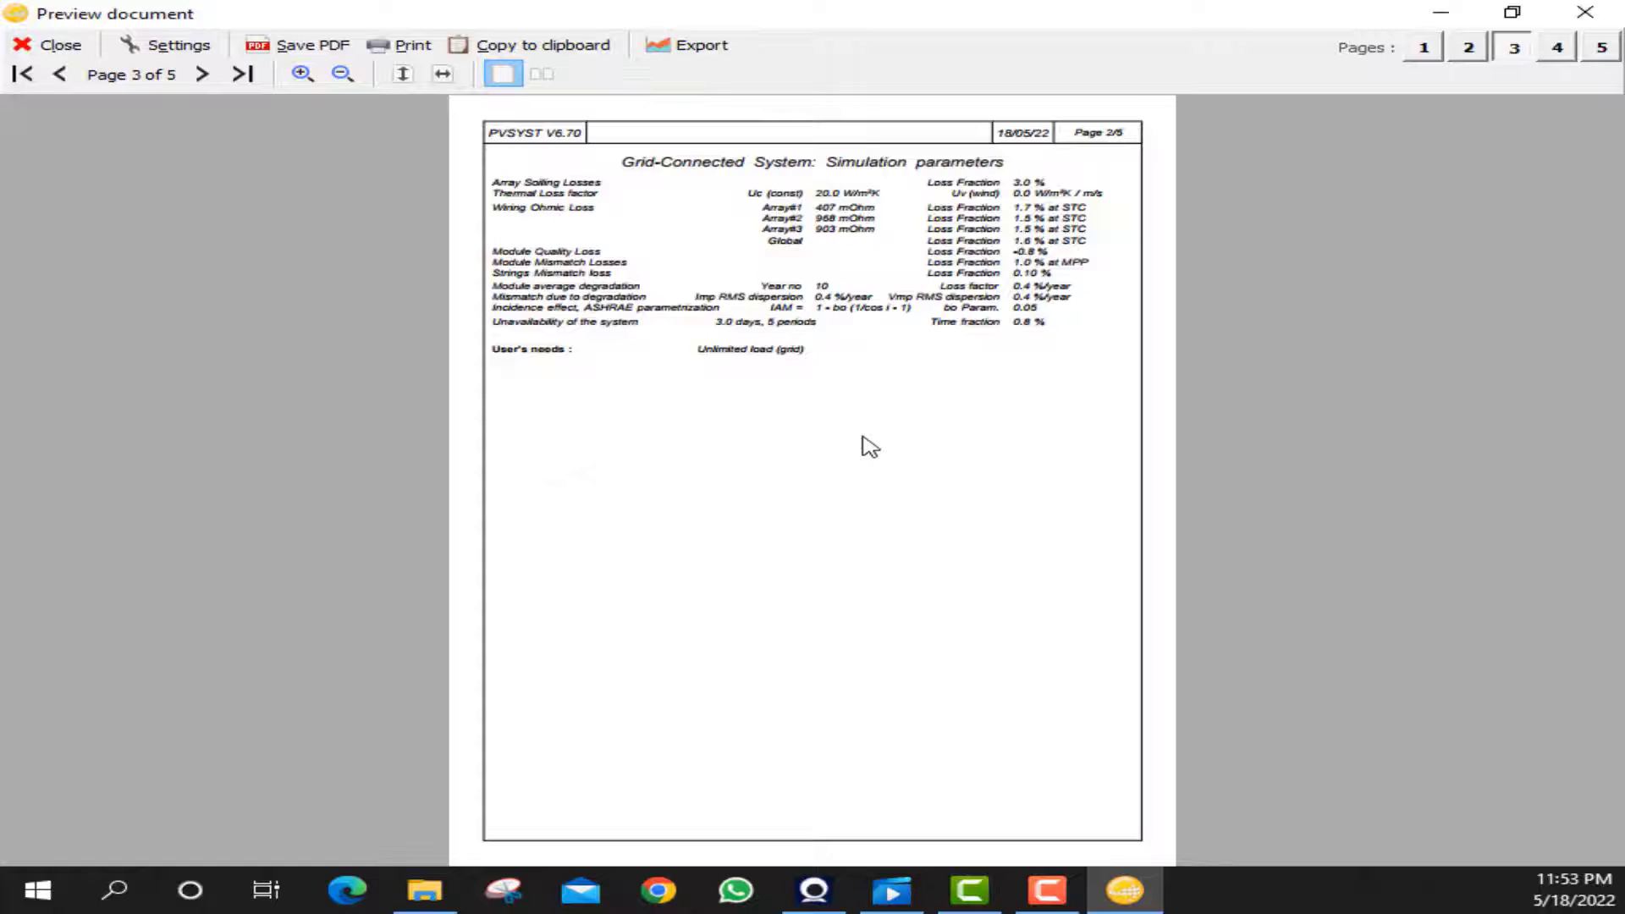
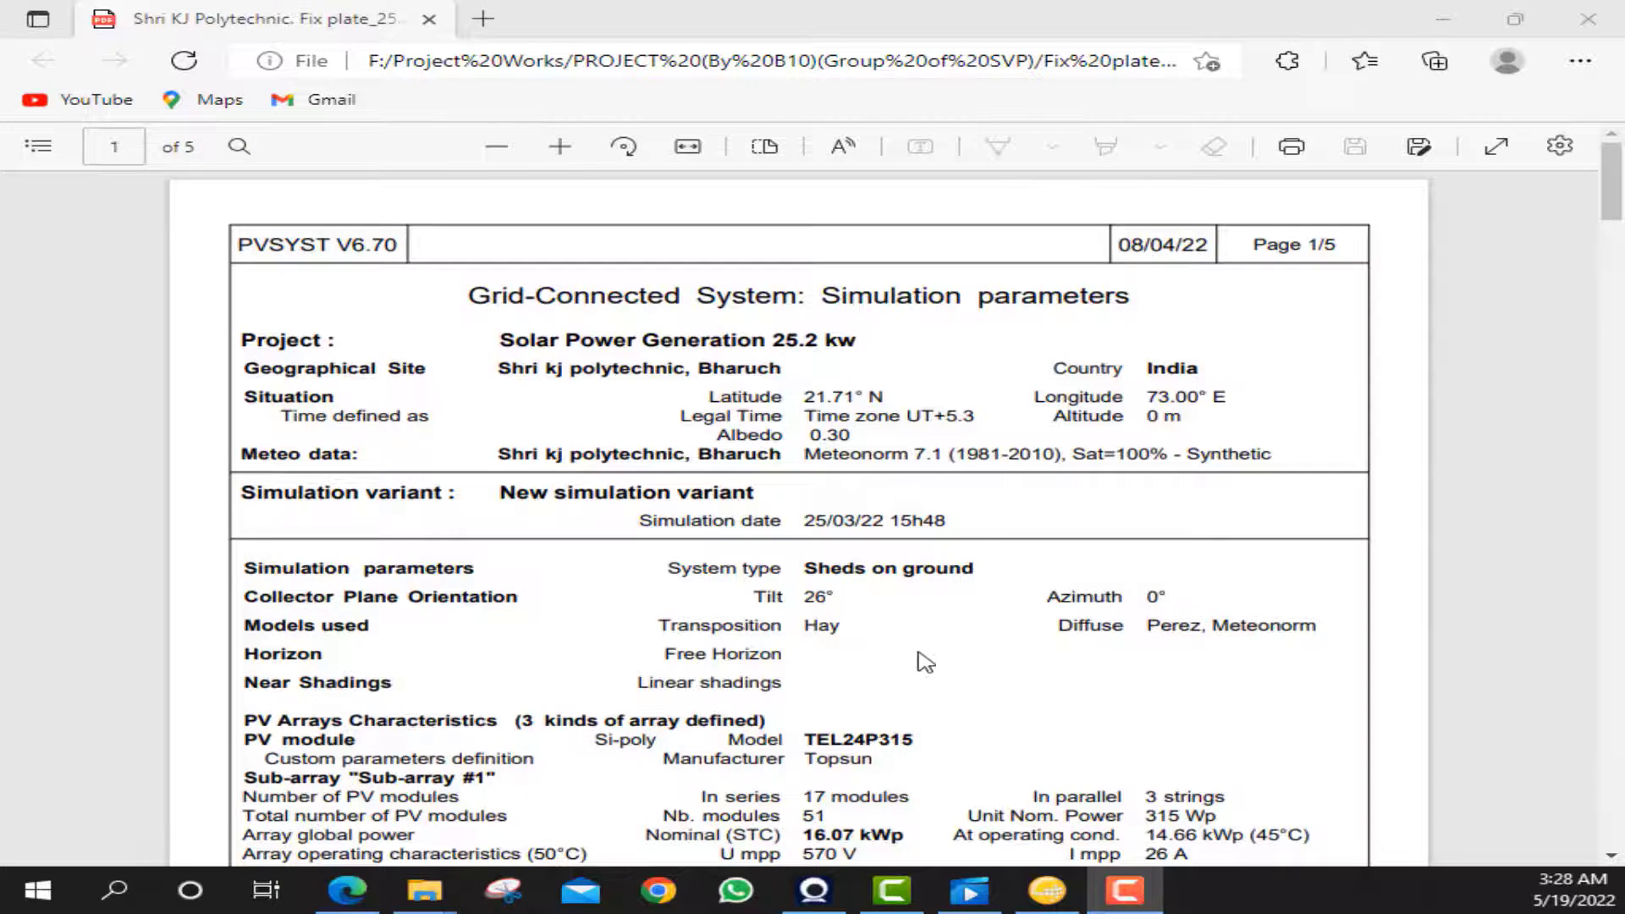
# - Examine the project name, site, coordinates, altitude, albedo, meteo data and simulation date on page 1 of the PDF report
pyautogui.scroll(-10, 925, 661)
pyautogui.moveTo(536, 342); pyautogui.dragTo(914, 389)
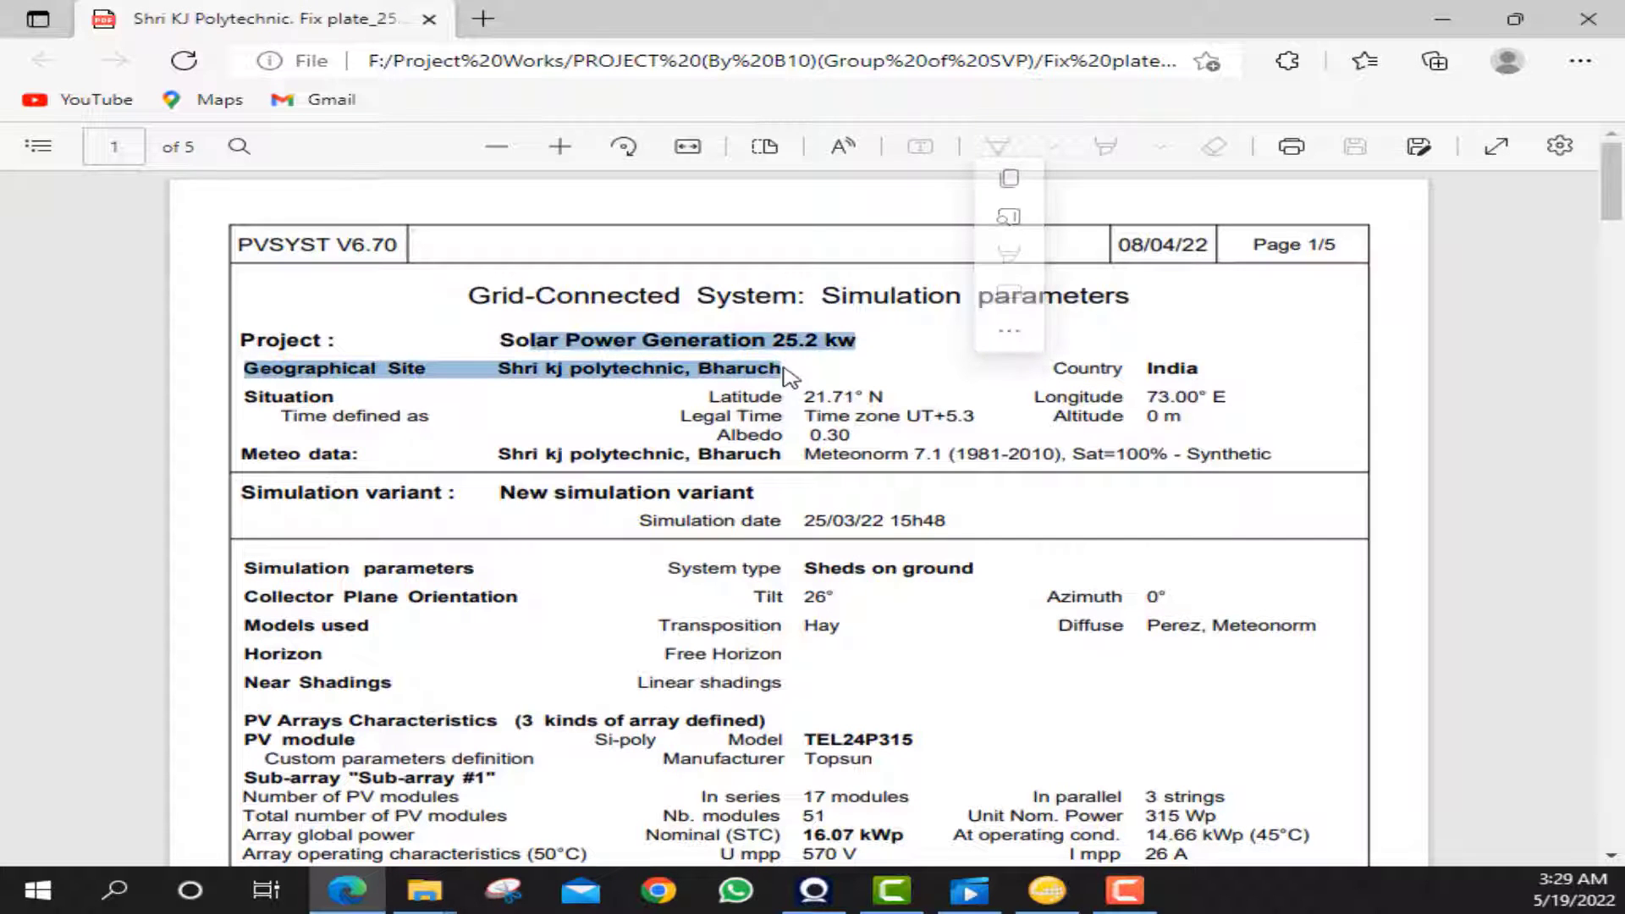
pyautogui.moveTo(786, 370); pyautogui.dragTo(734, 374)
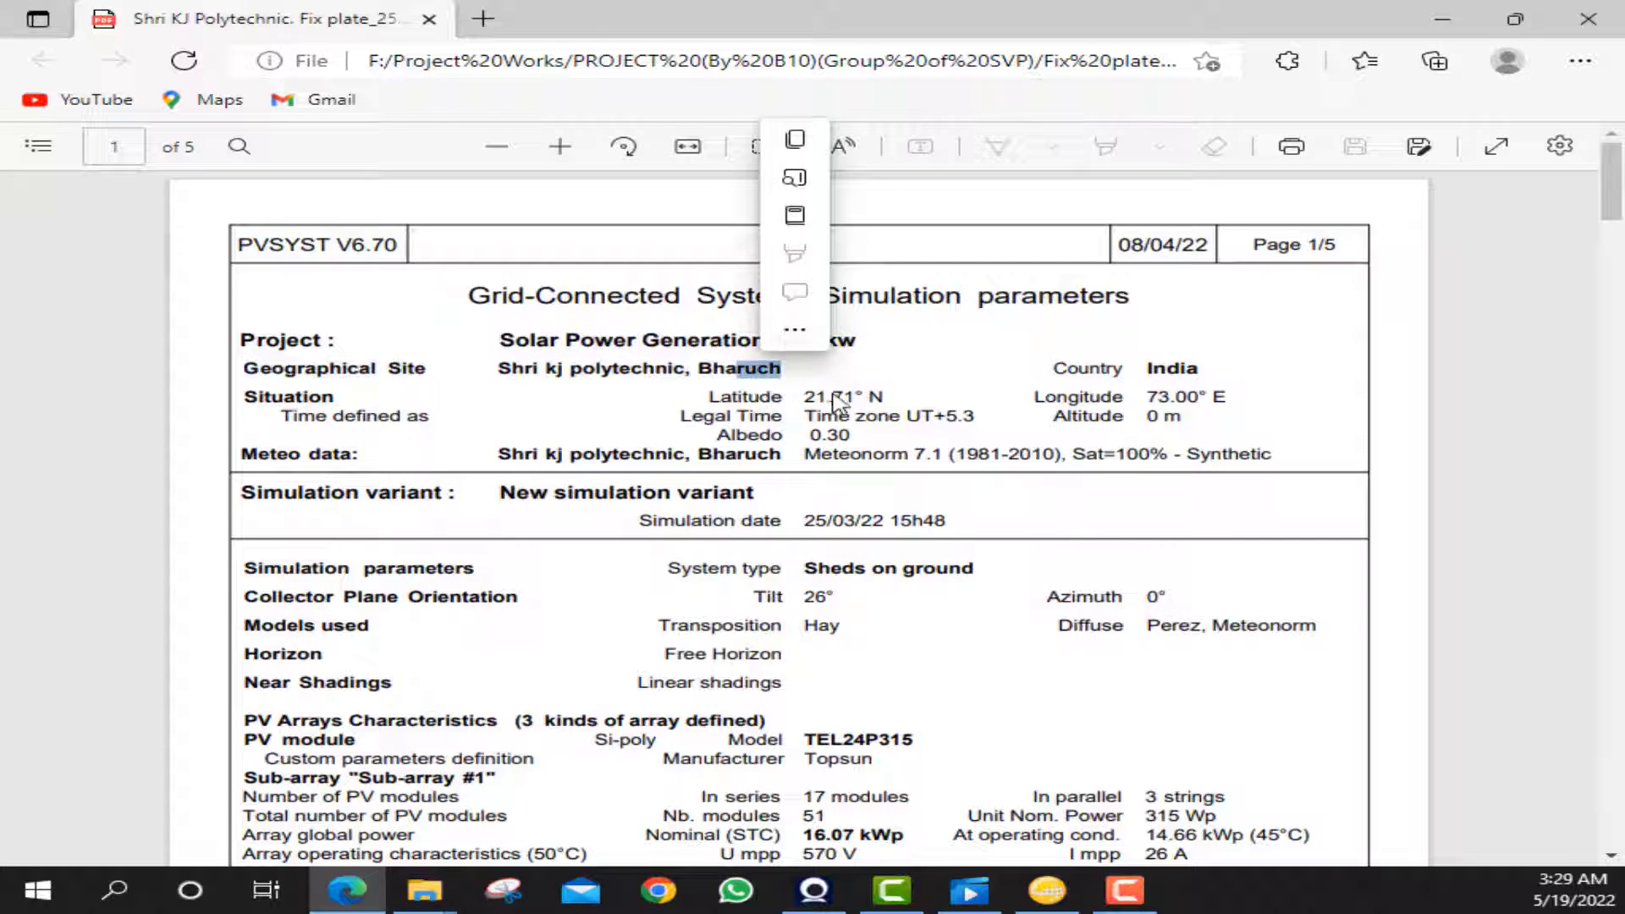
pyautogui.moveTo(837, 398); pyautogui.dragTo(817, 398)
pyautogui.moveTo(1100, 398); pyautogui.dragTo(1169, 400)
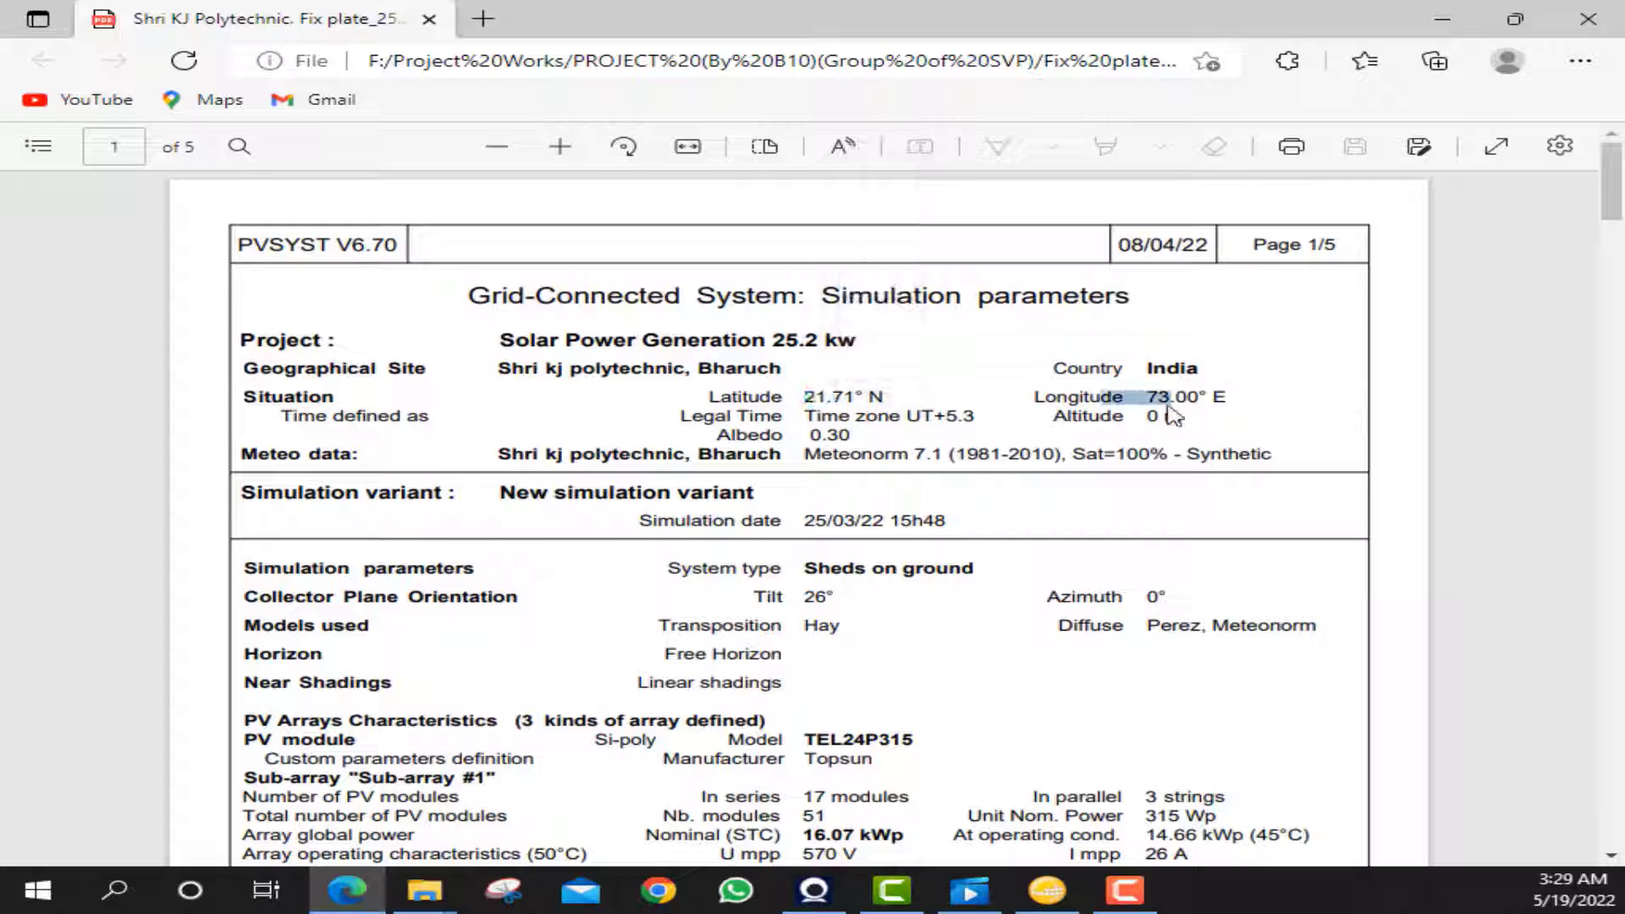
pyautogui.moveTo(1140, 416); pyautogui.dragTo(1181, 416)
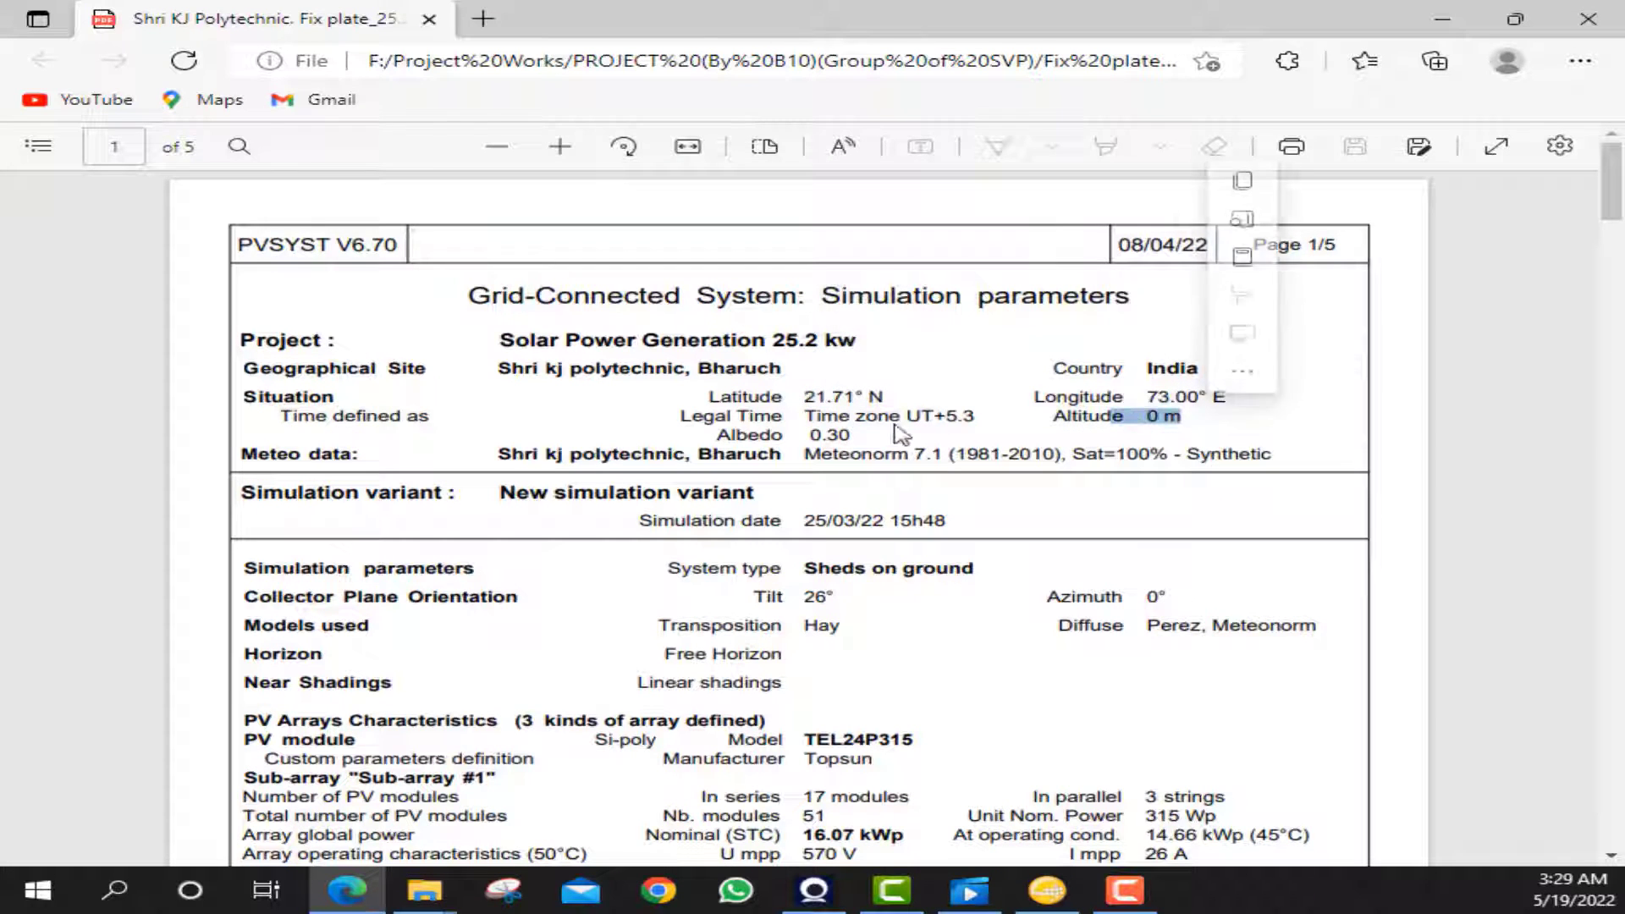
pyautogui.moveTo(781, 438); pyautogui.dragTo(960, 448)
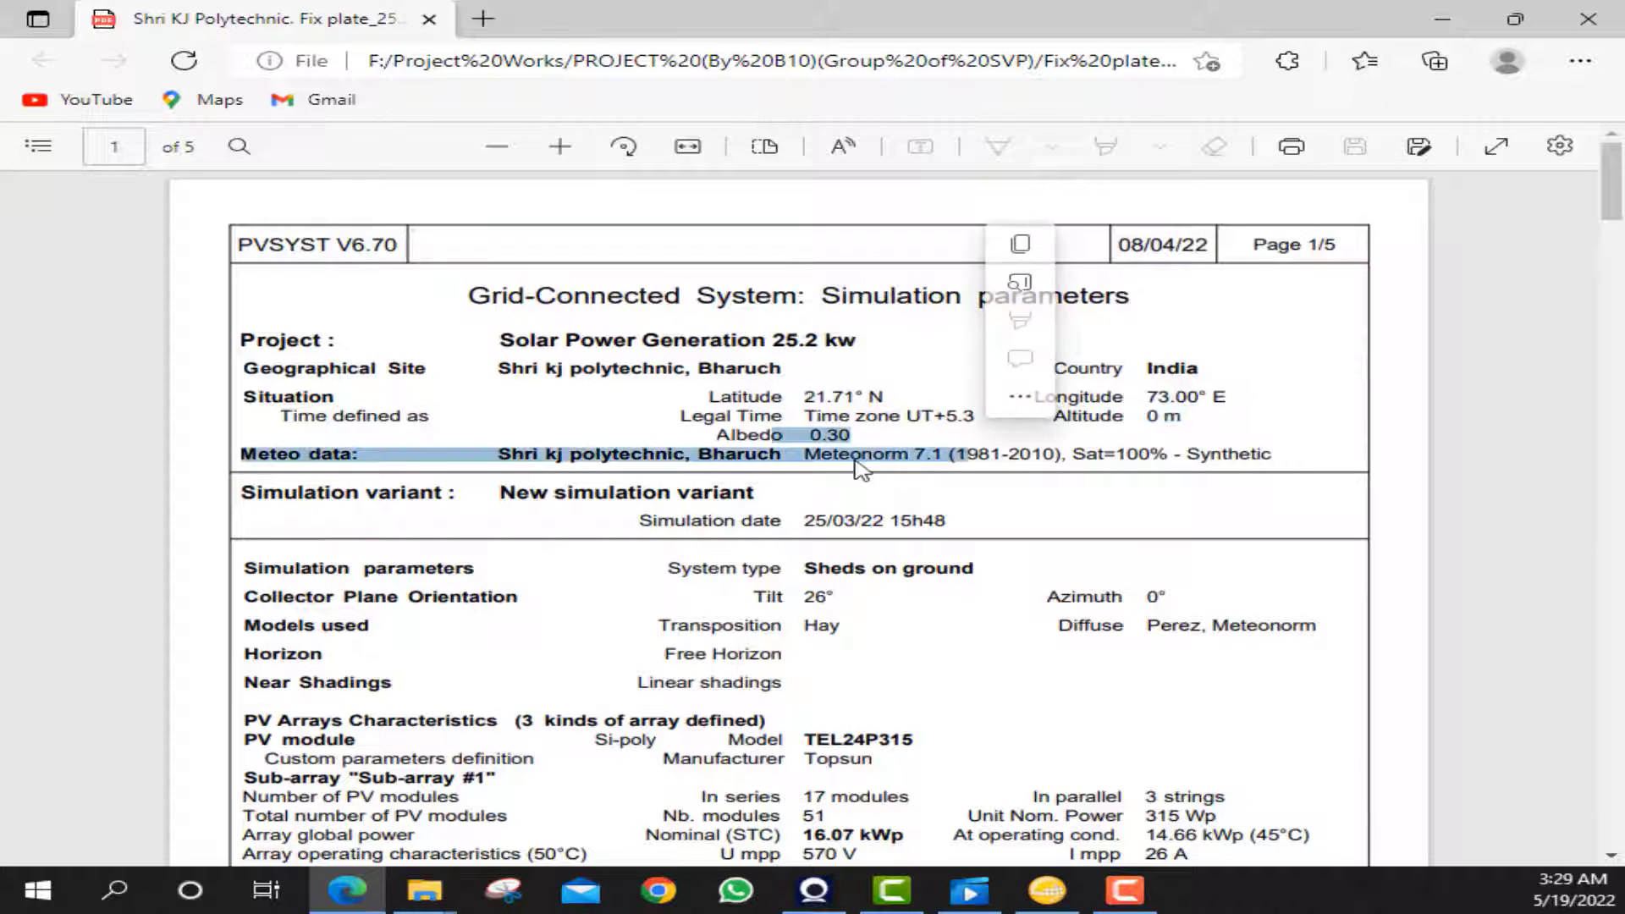
pyautogui.moveTo(865, 416); pyautogui.dragTo(1149, 458)
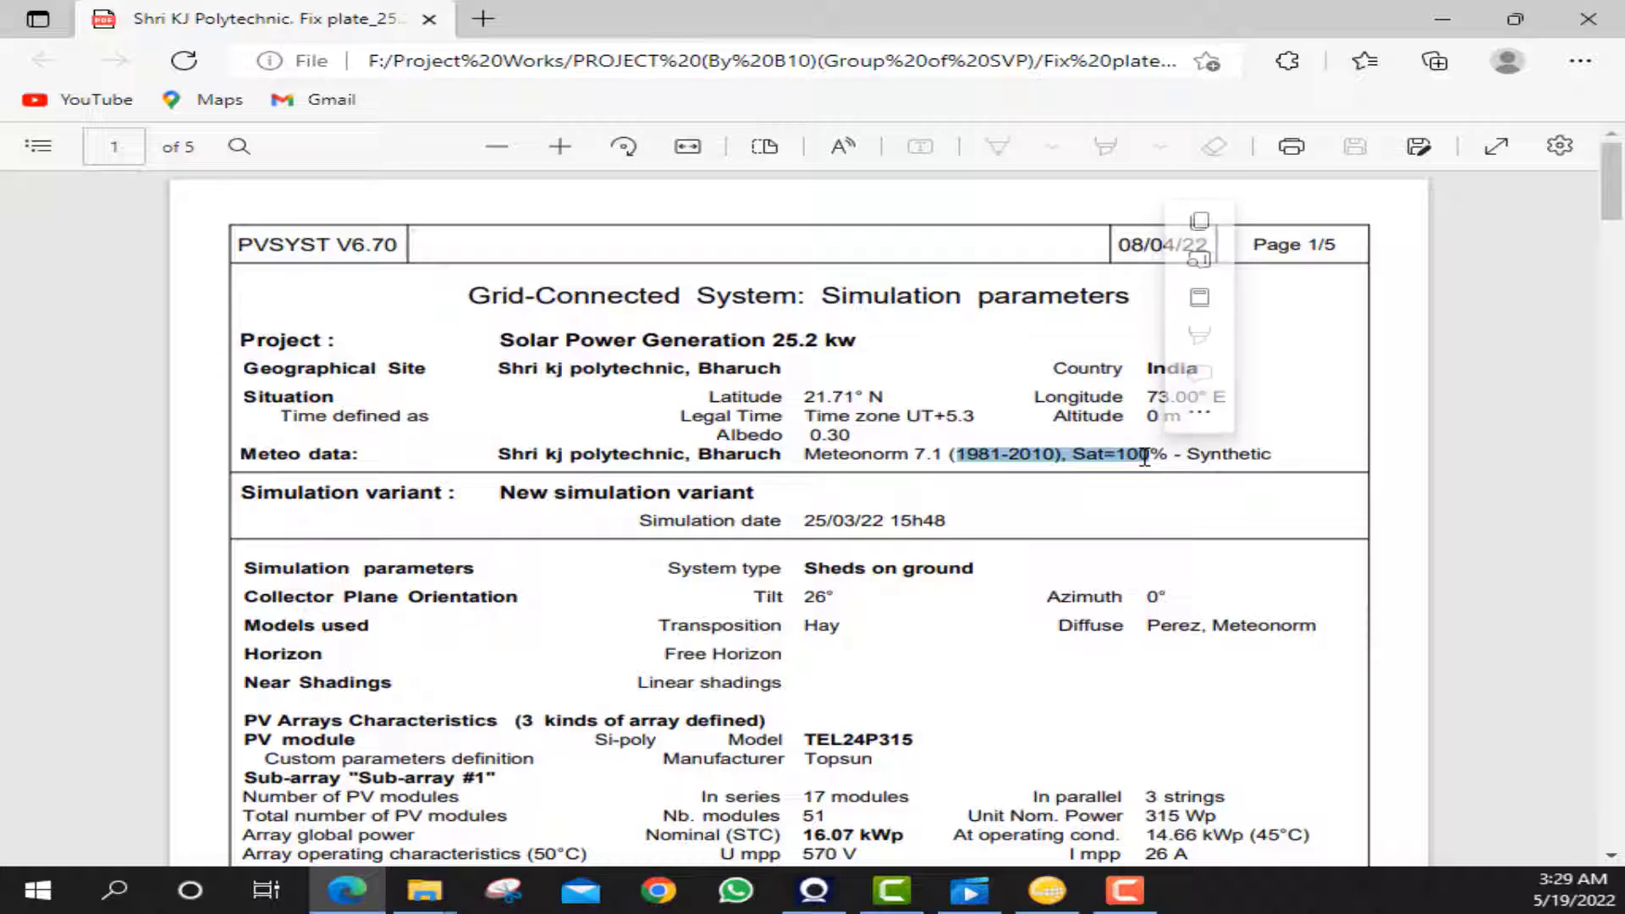
pyautogui.click(795, 531)
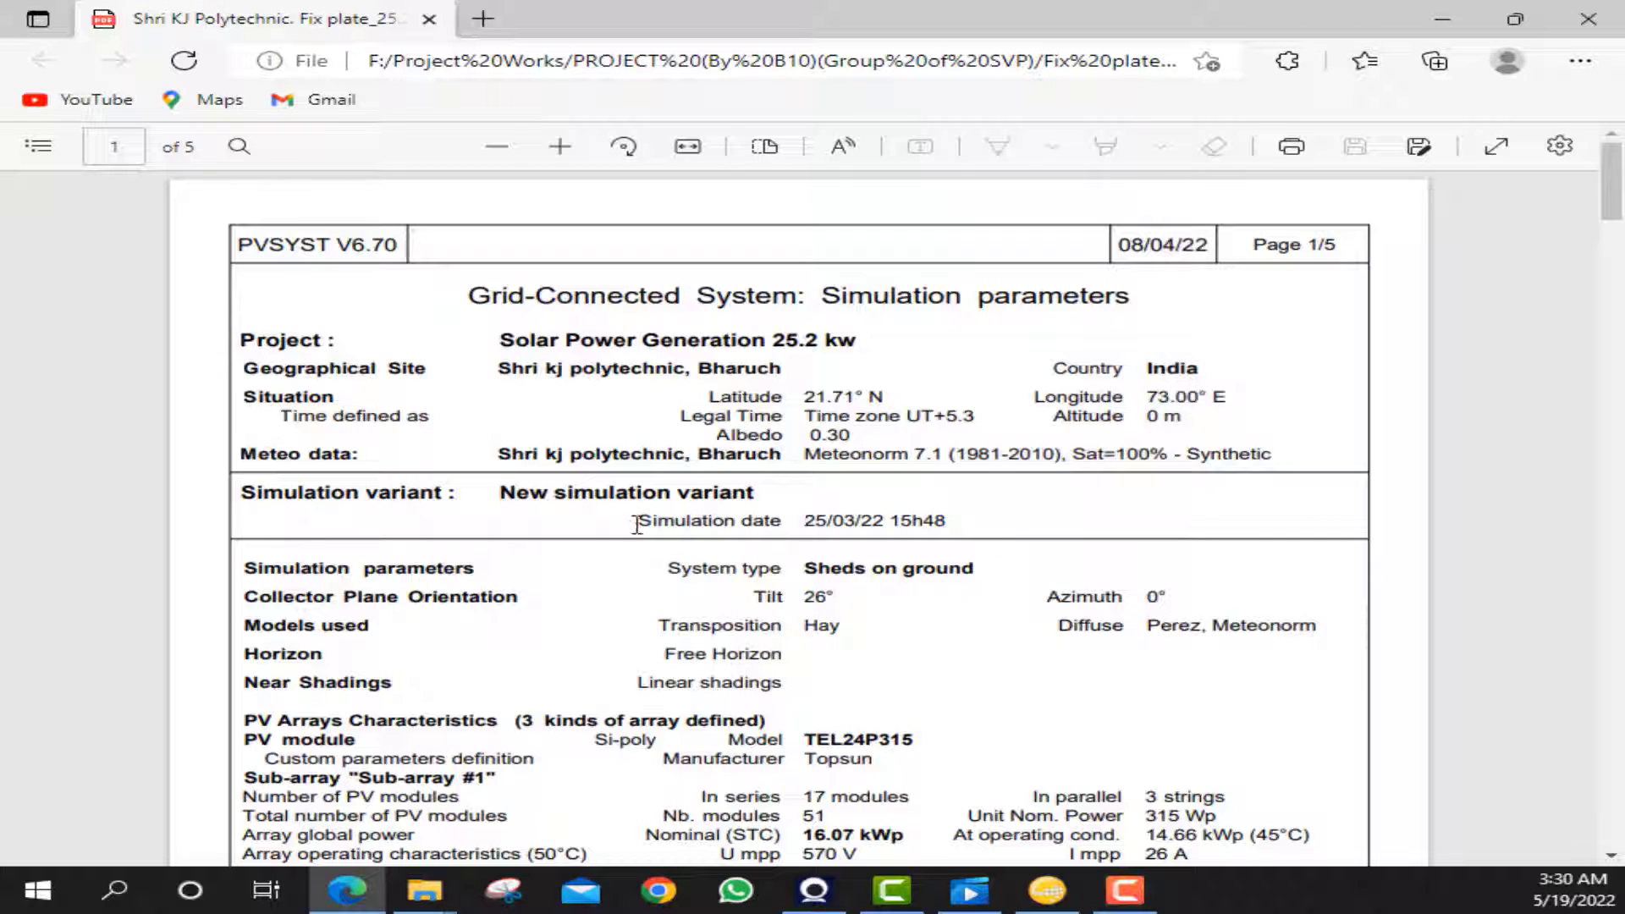
pyautogui.moveTo(640, 522); pyautogui.dragTo(962, 528)
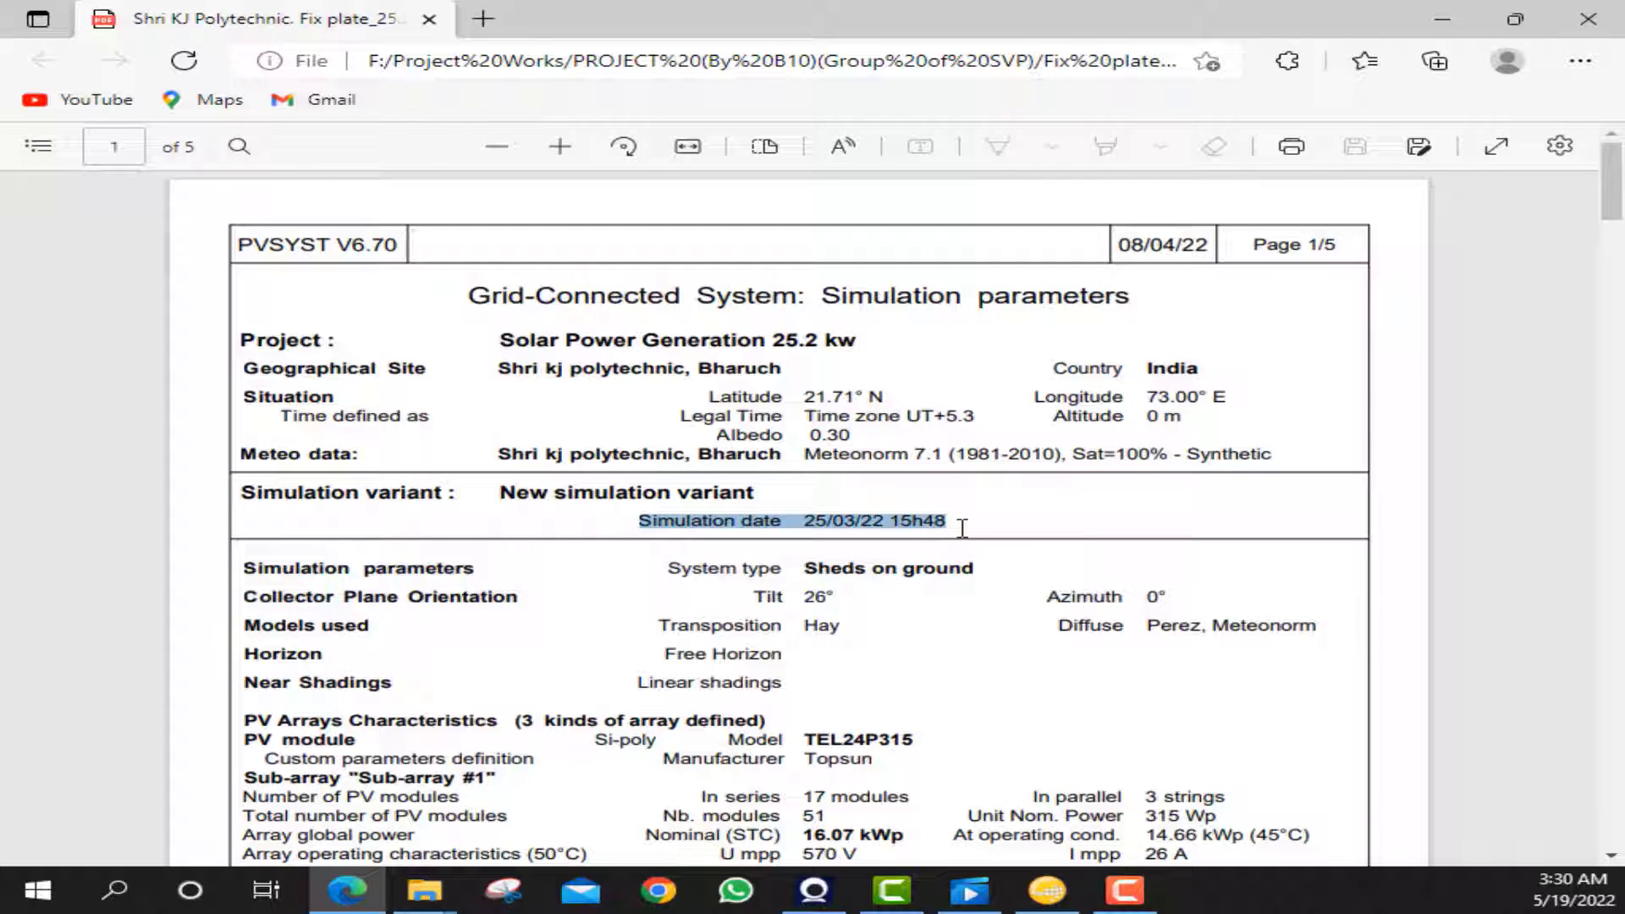
# - Review the simulation parameters and sub-array #1's series modules, parallel strings and module total in the PDF report
pyautogui.scroll(-3, 508, 518)
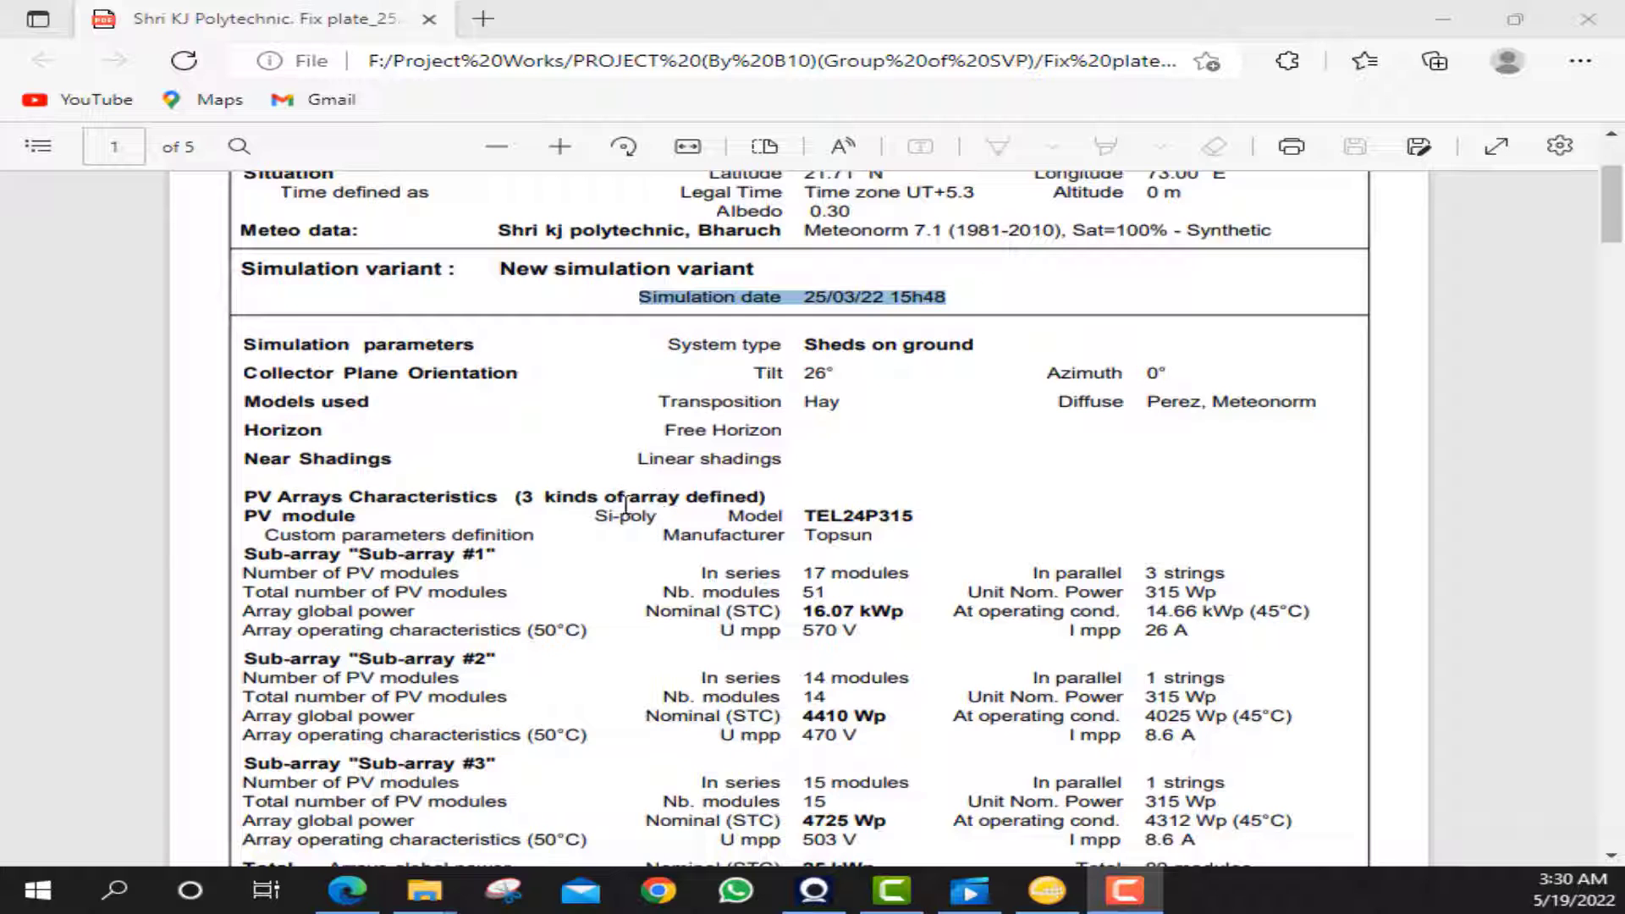
pyautogui.scroll(-3, 584, 559)
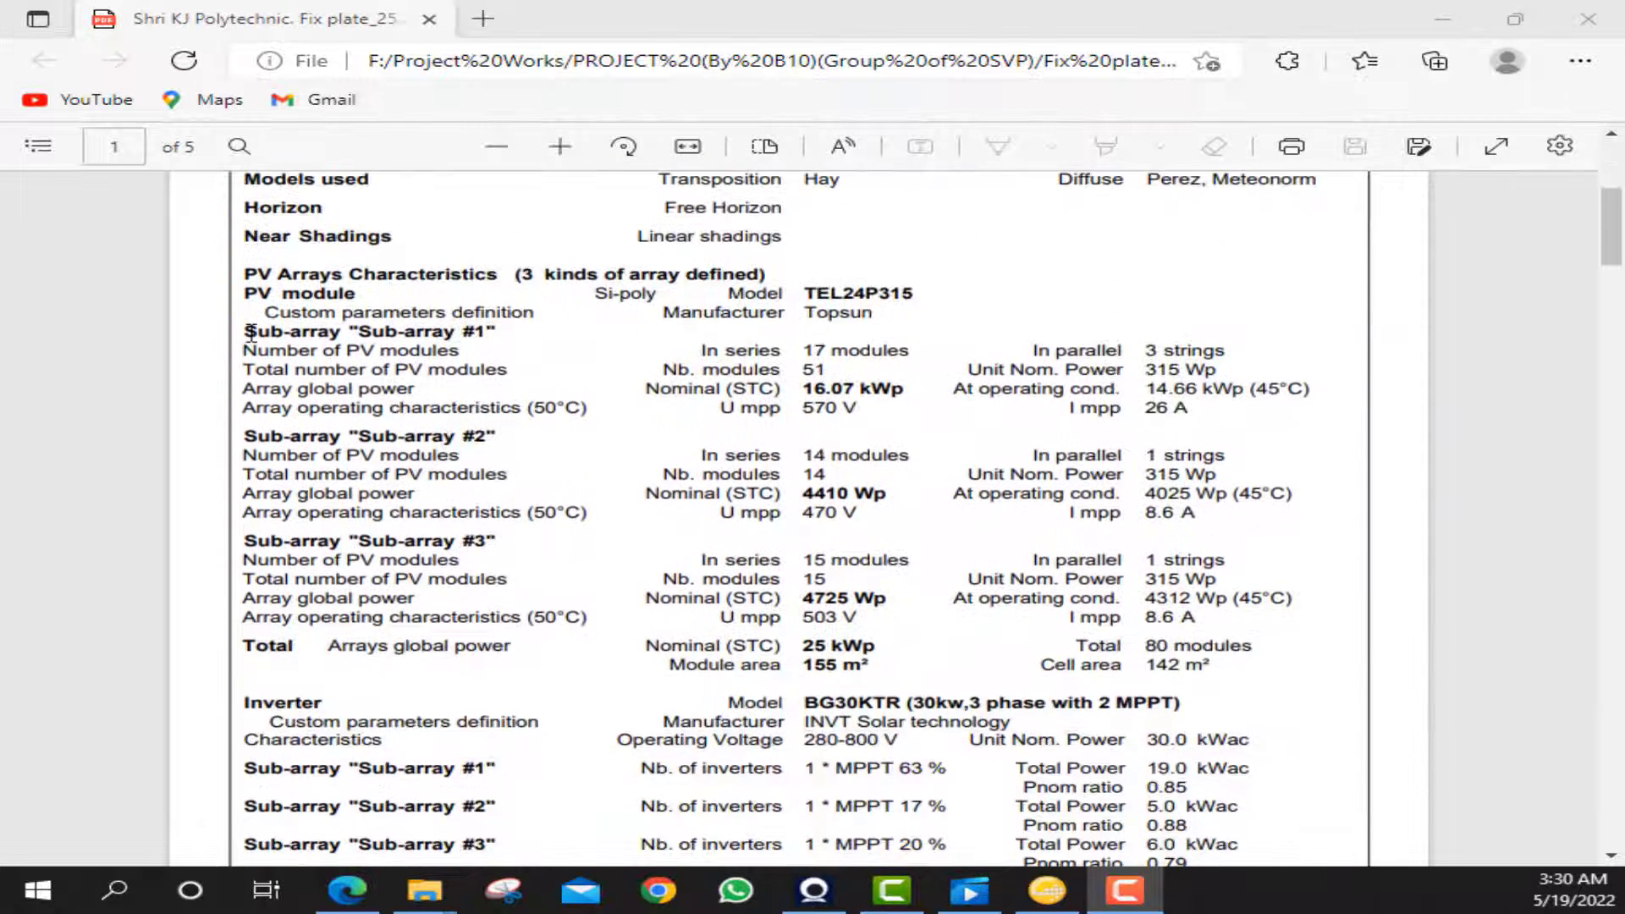
pyautogui.scroll(3, 526, 506)
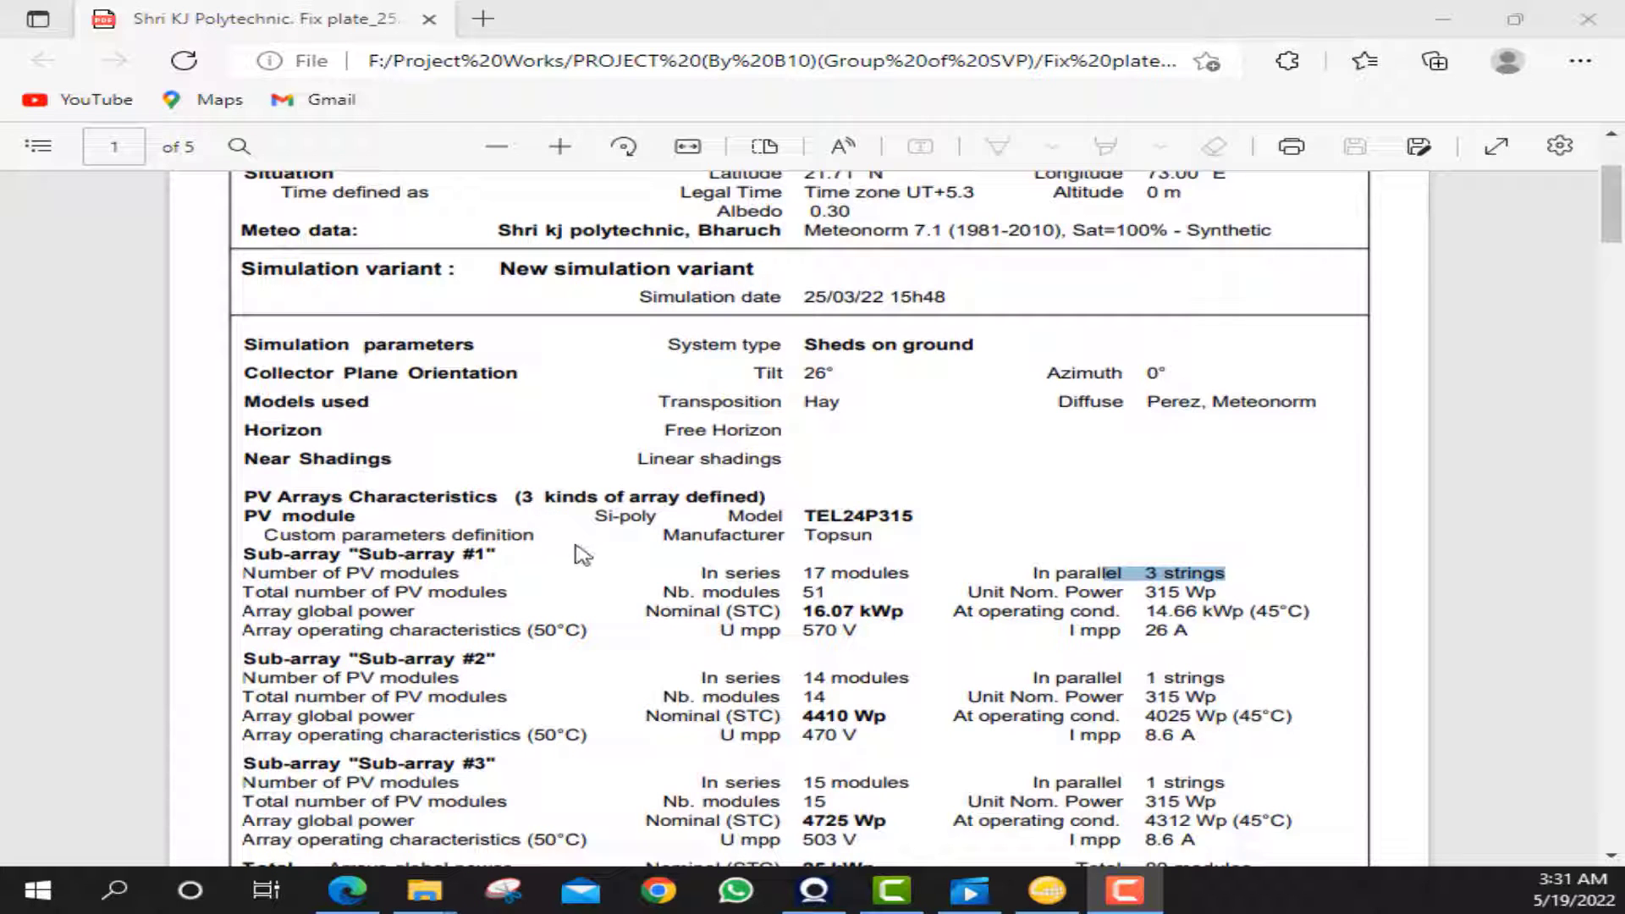
pyautogui.scroll(-3, 536, 569)
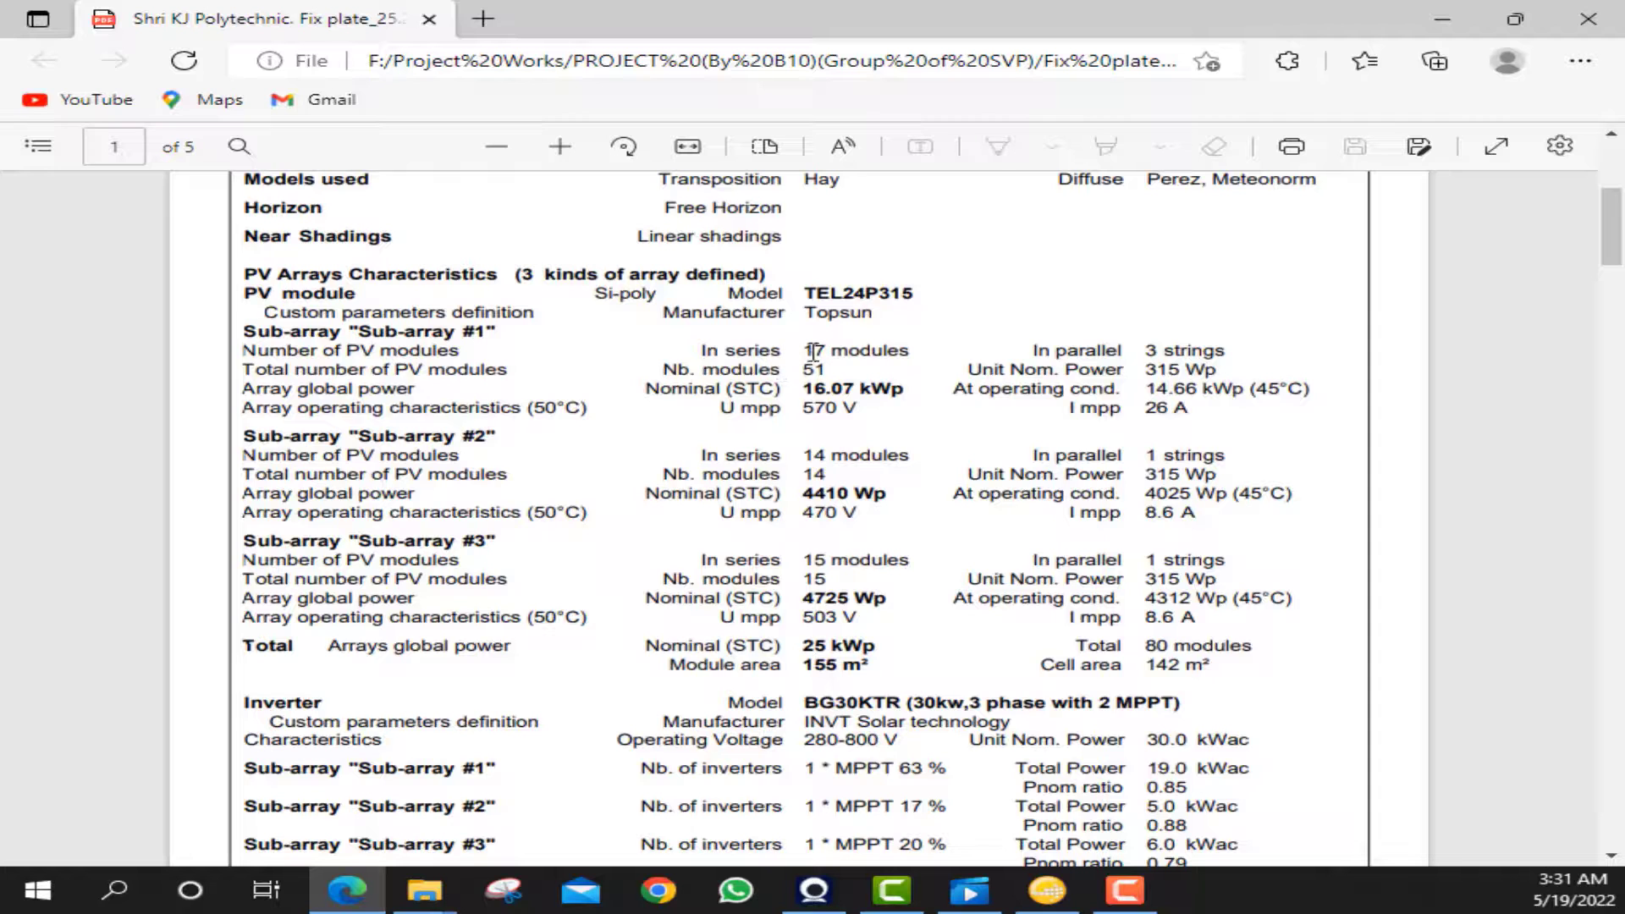
pyautogui.moveTo(809, 350); pyautogui.dragTo(936, 349)
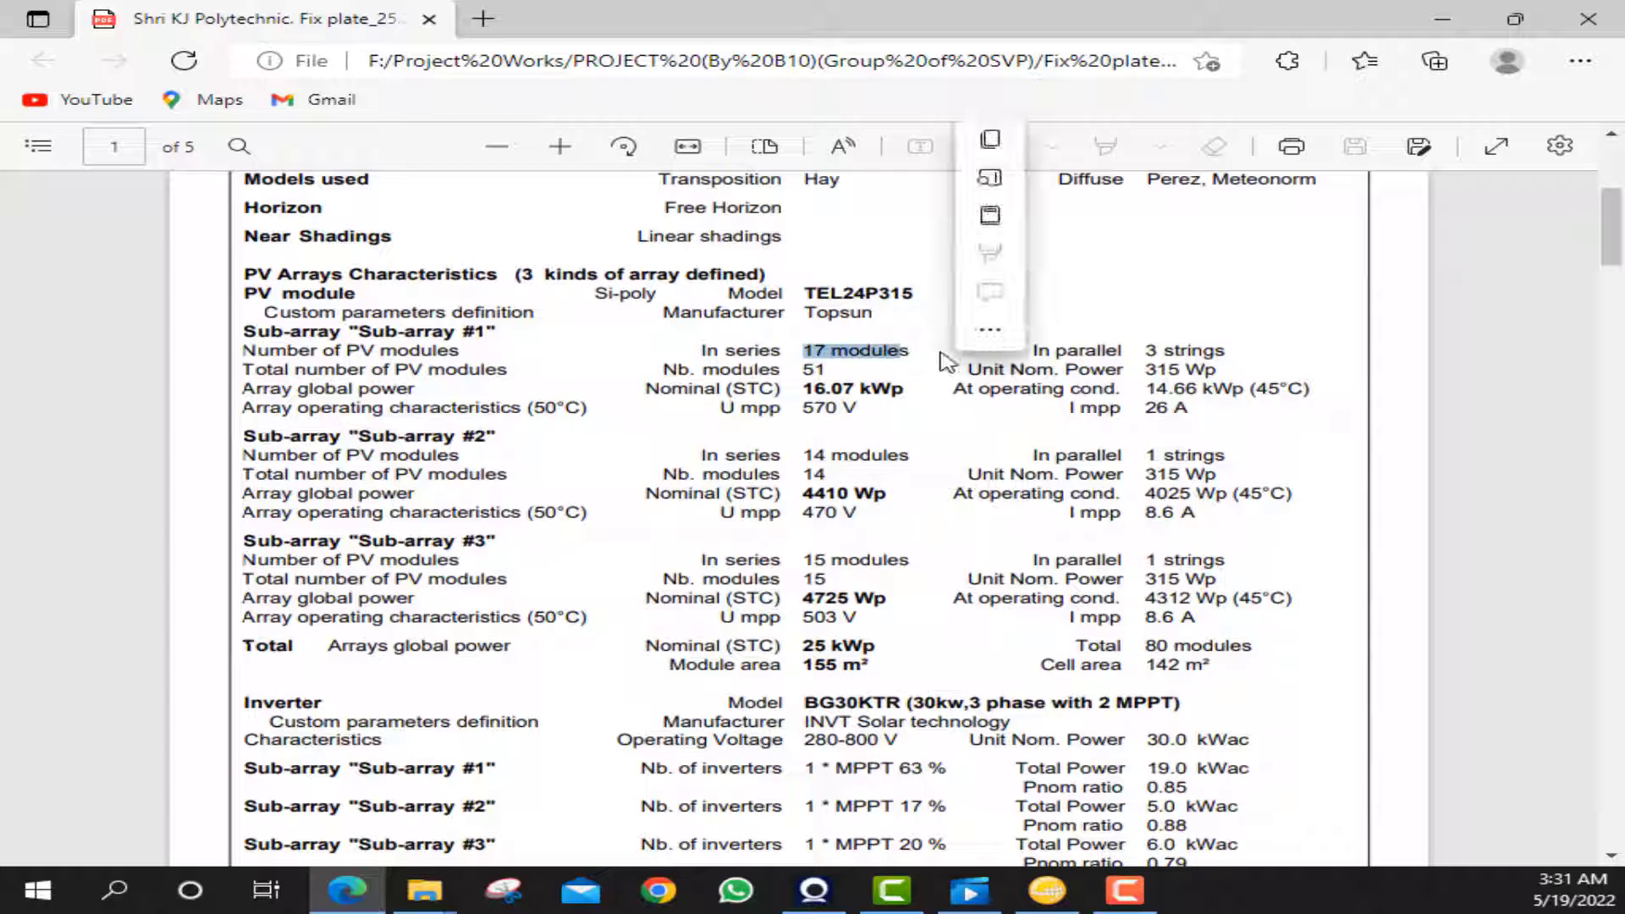
pyautogui.moveTo(1144, 350); pyautogui.dragTo(1226, 352)
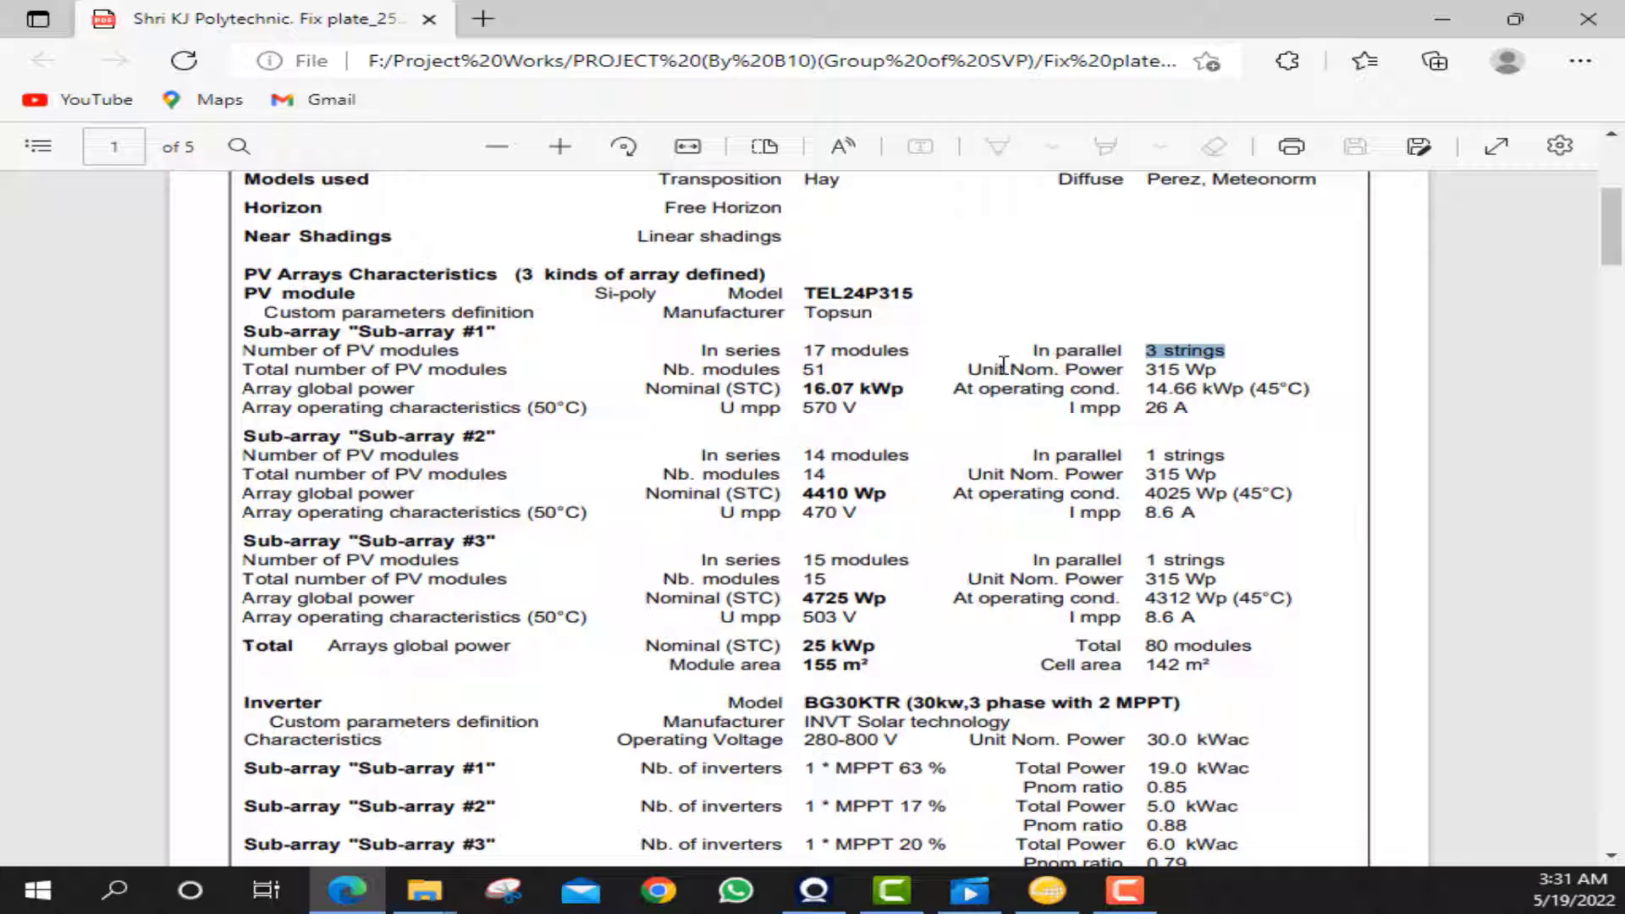
pyautogui.moveTo(840, 370)
pyautogui.mouseDown()
pyautogui.moveTo(625, 380)
pyautogui.moveTo(814, 372)
pyautogui.mouseUp()
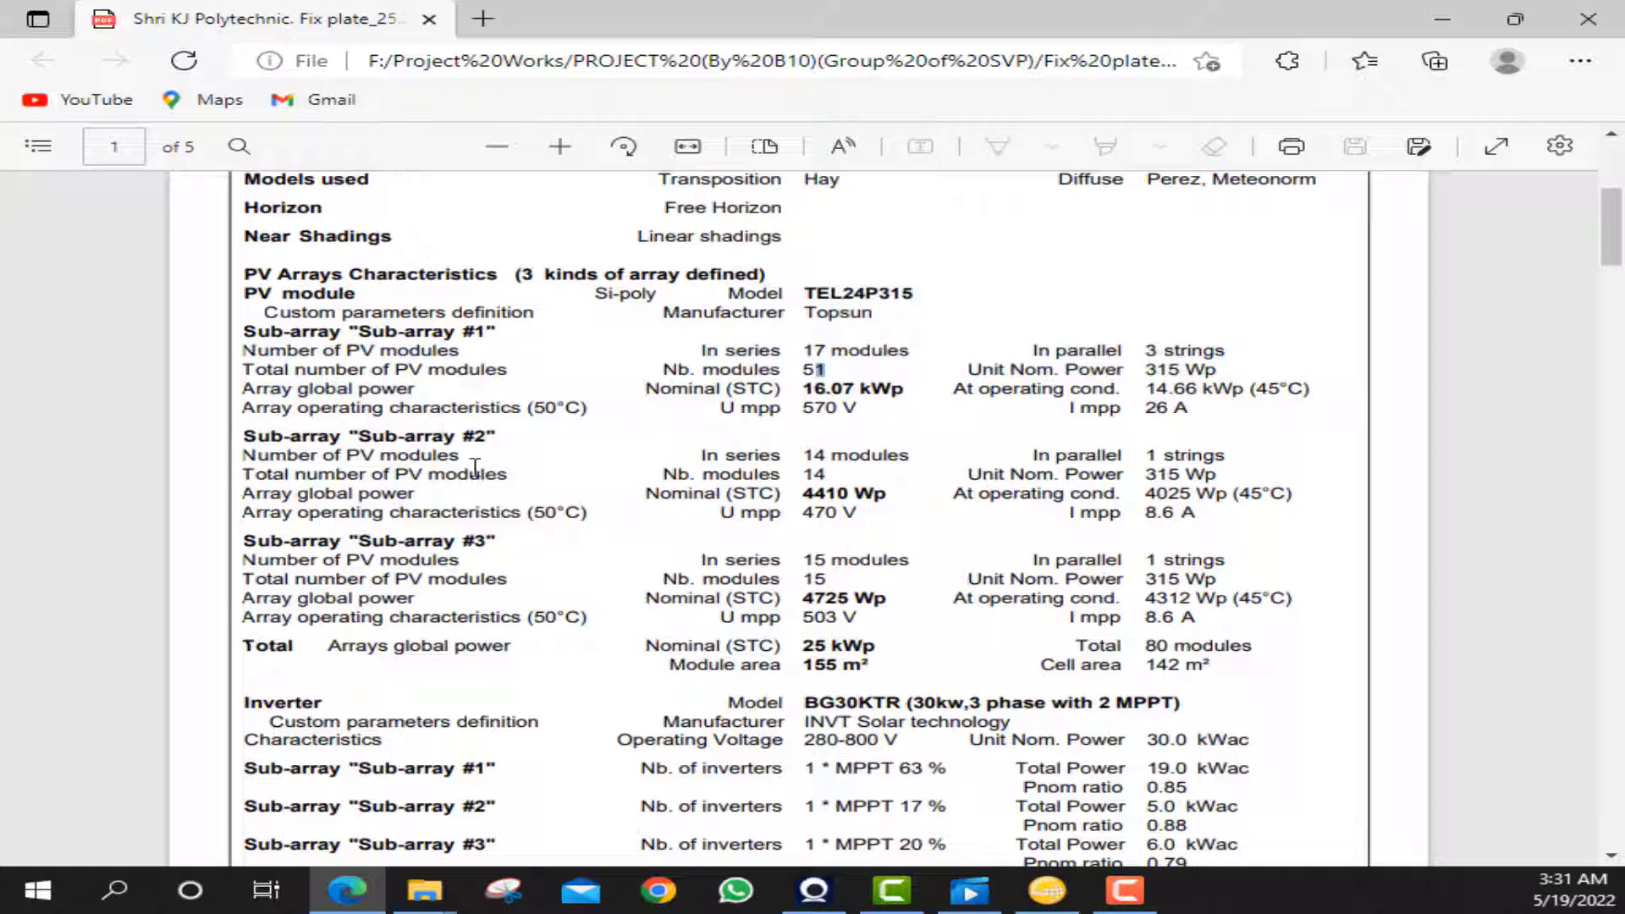
# - Review the series modules, parallel strings and module totals of sub-arrays #2 and #3 in the PDF report
pyautogui.moveTo(801, 455); pyautogui.dragTo(908, 455)
pyautogui.moveTo(1146, 461); pyautogui.dragTo(1270, 495)
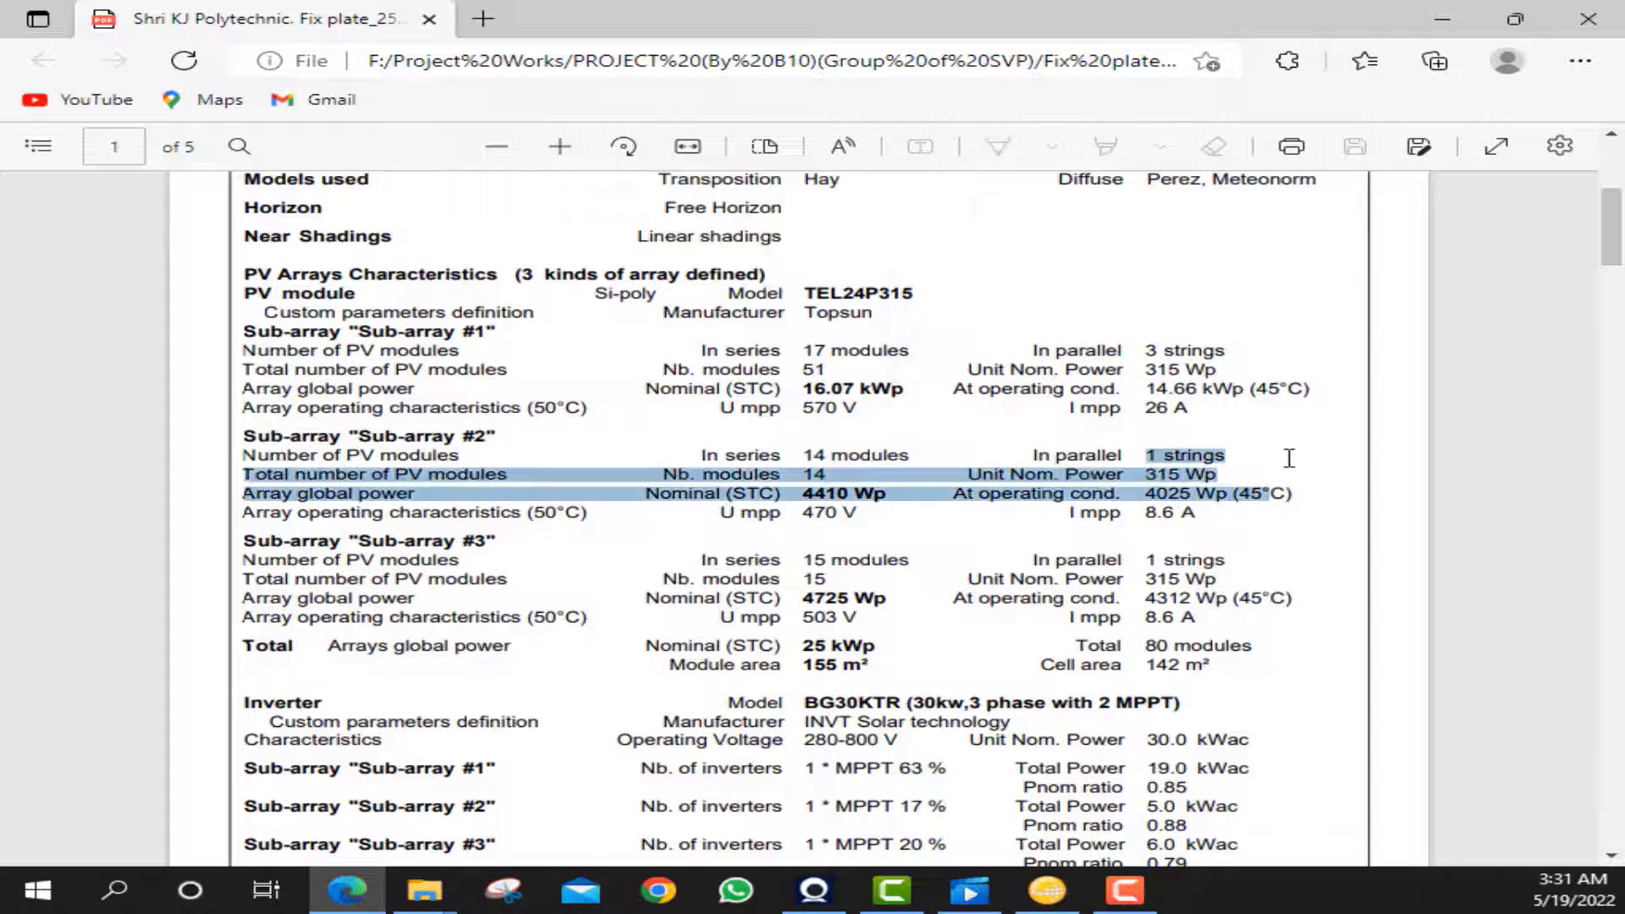
pyautogui.click(1030, 462)
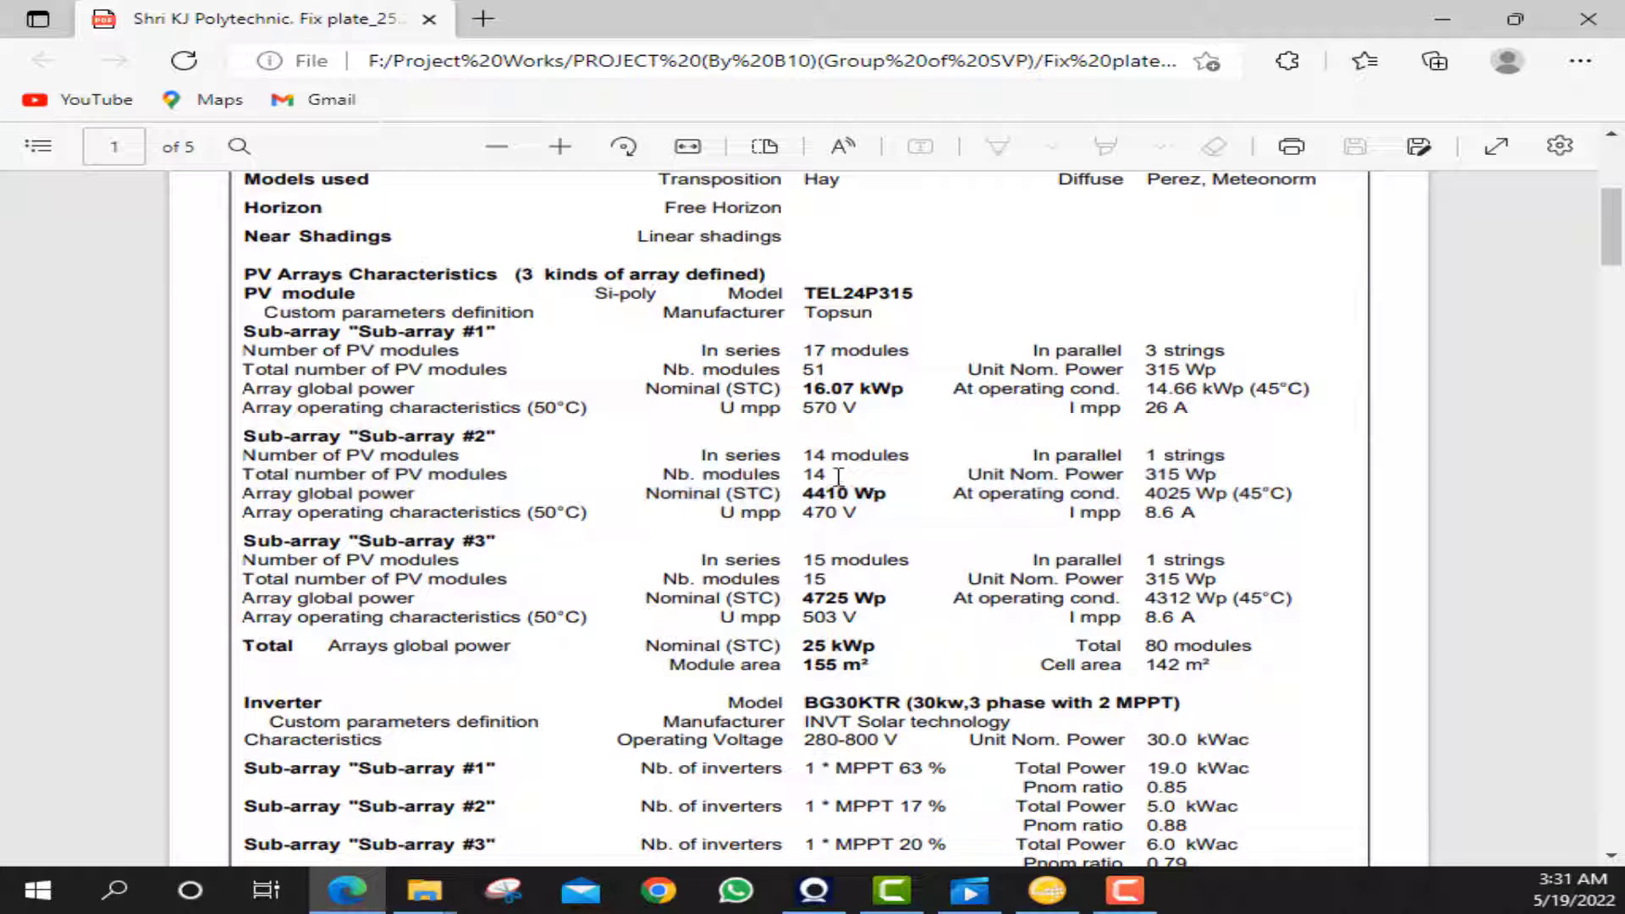
pyautogui.moveTo(838, 476); pyautogui.dragTo(802, 474)
pyautogui.scroll(-3, 431, 360)
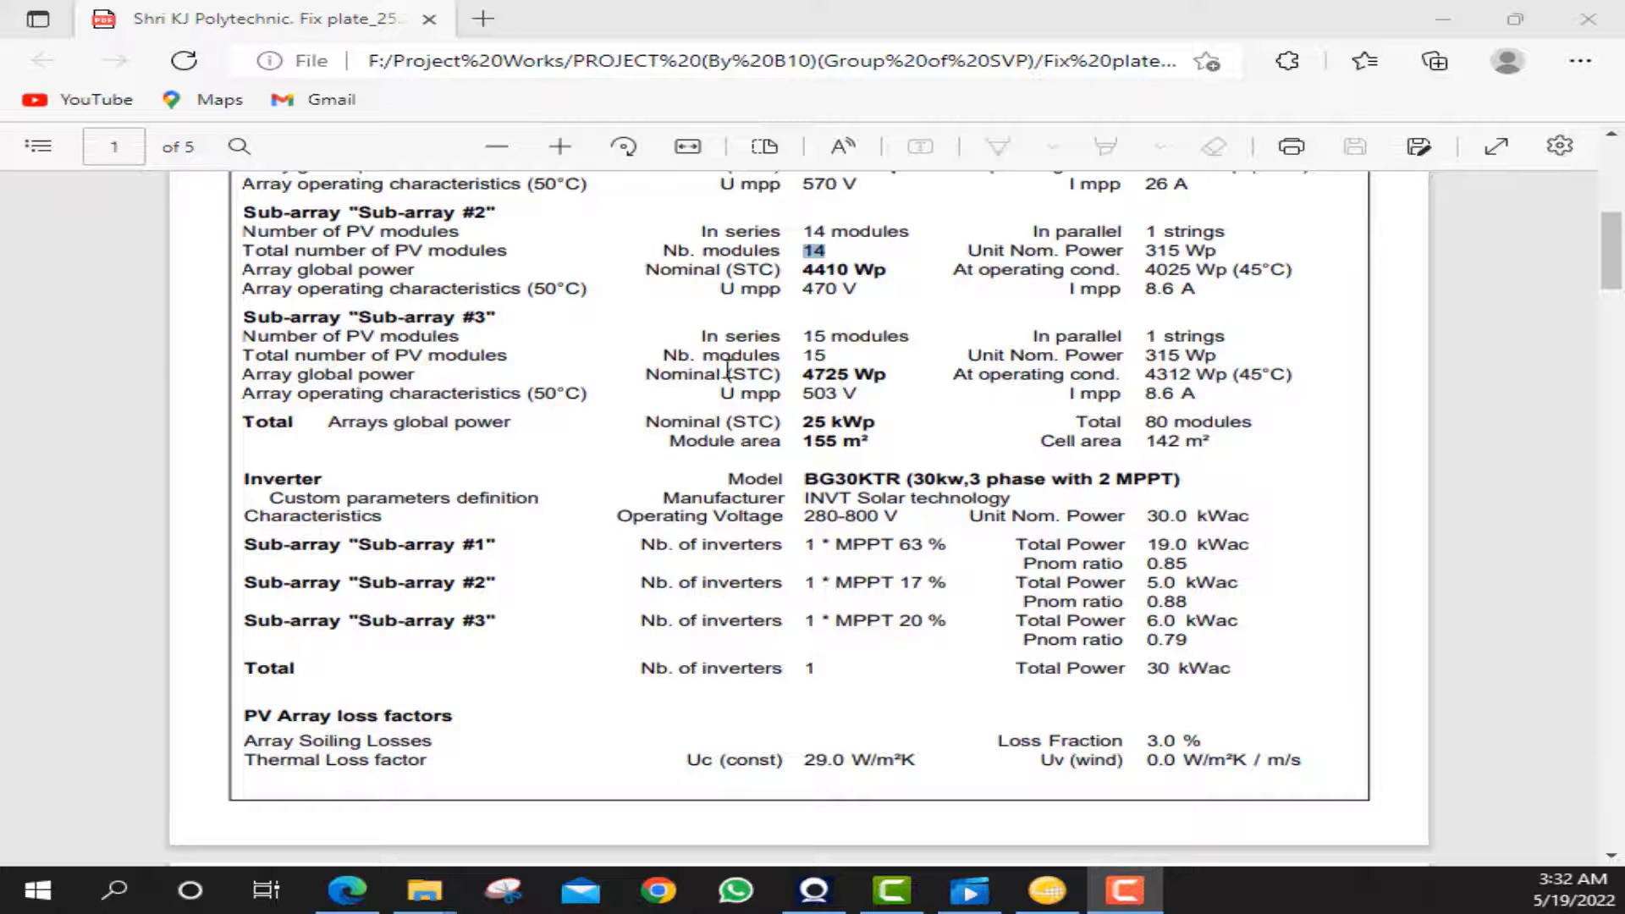
pyautogui.moveTo(804, 336); pyautogui.dragTo(909, 338)
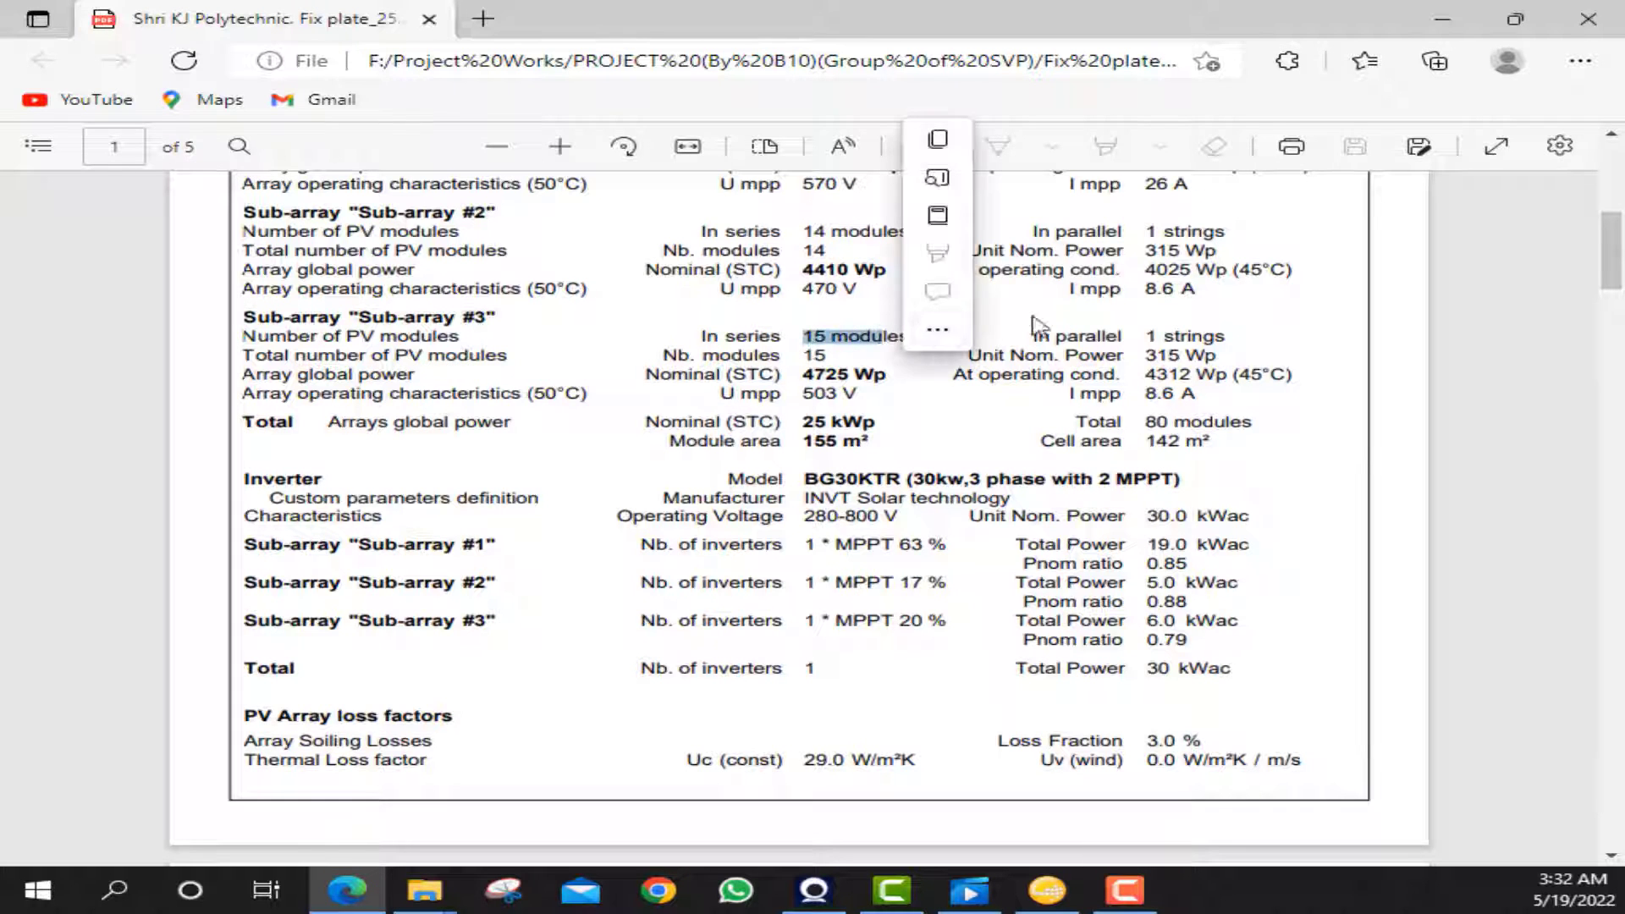
pyautogui.click(1222, 351)
pyautogui.moveTo(1220, 342); pyautogui.dragTo(855, 364)
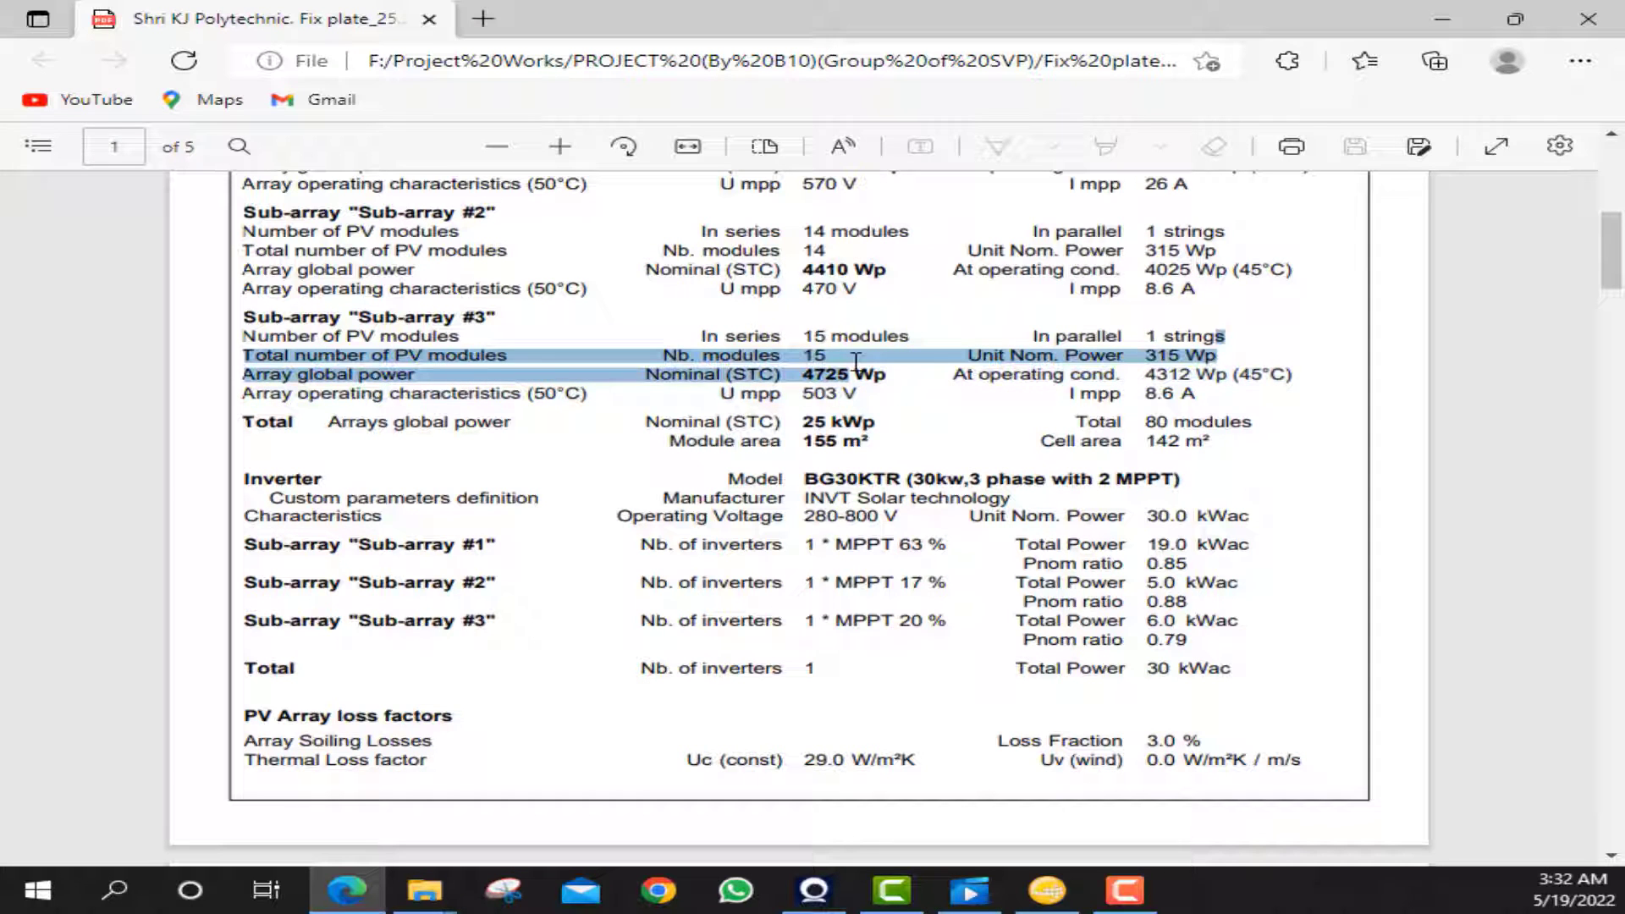
# - Examine the total array power and module count, the inverter characteristics and the loss factors on pages 1 and 2
pyautogui.click(802, 427)
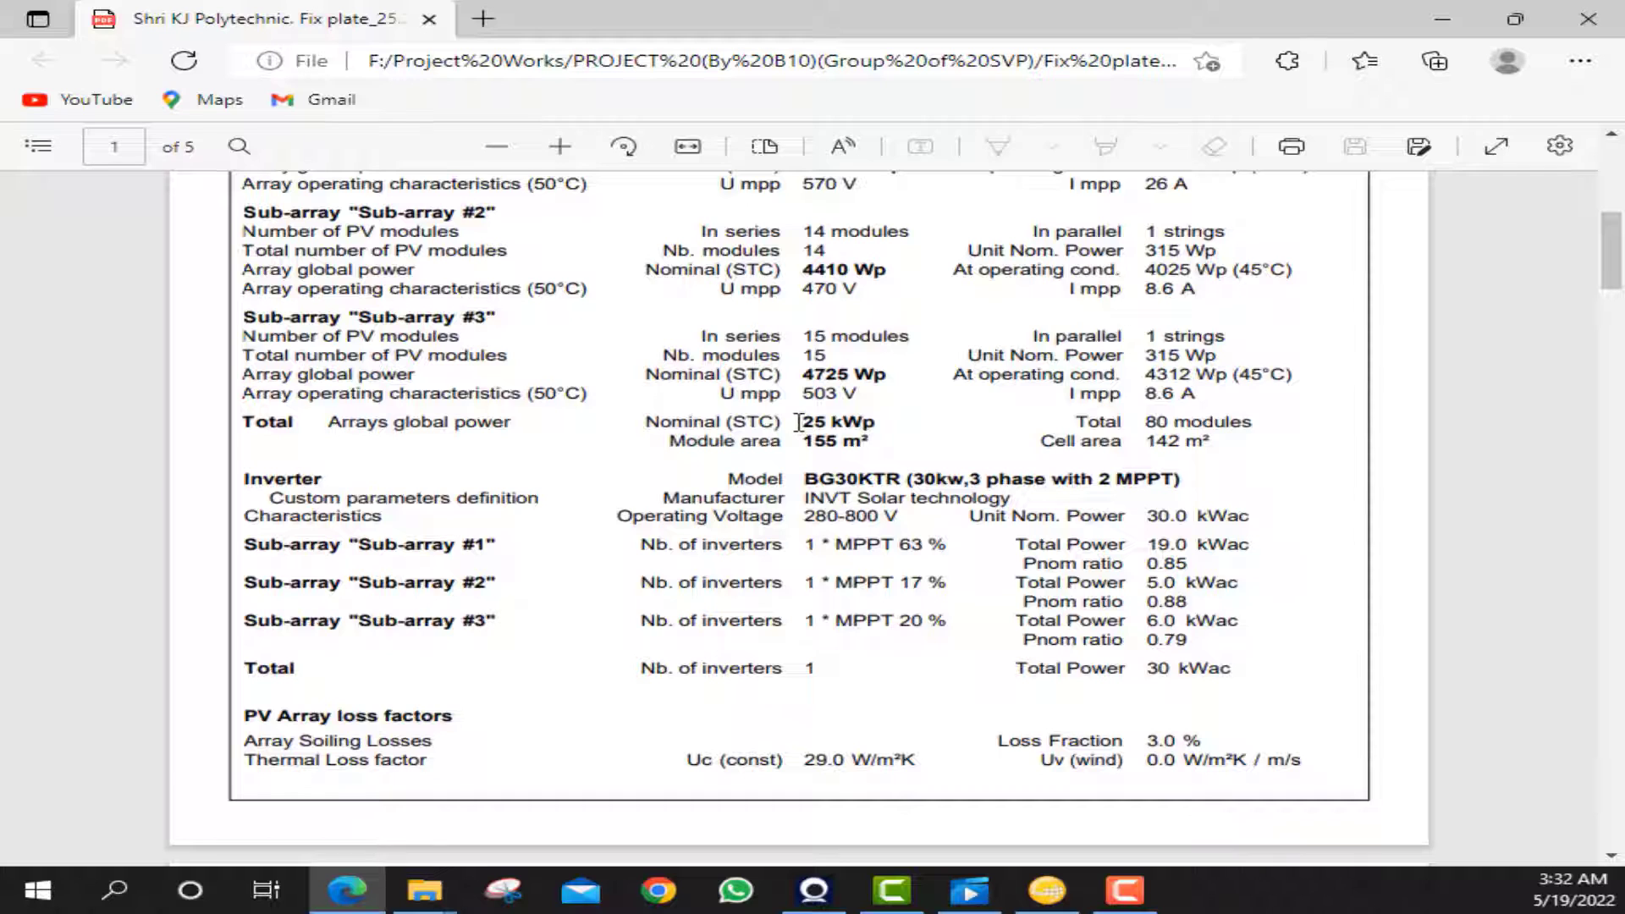
pyautogui.moveTo(799, 422); pyautogui.dragTo(919, 436)
pyautogui.click(919, 458)
pyautogui.moveTo(1153, 423); pyautogui.dragTo(1257, 431)
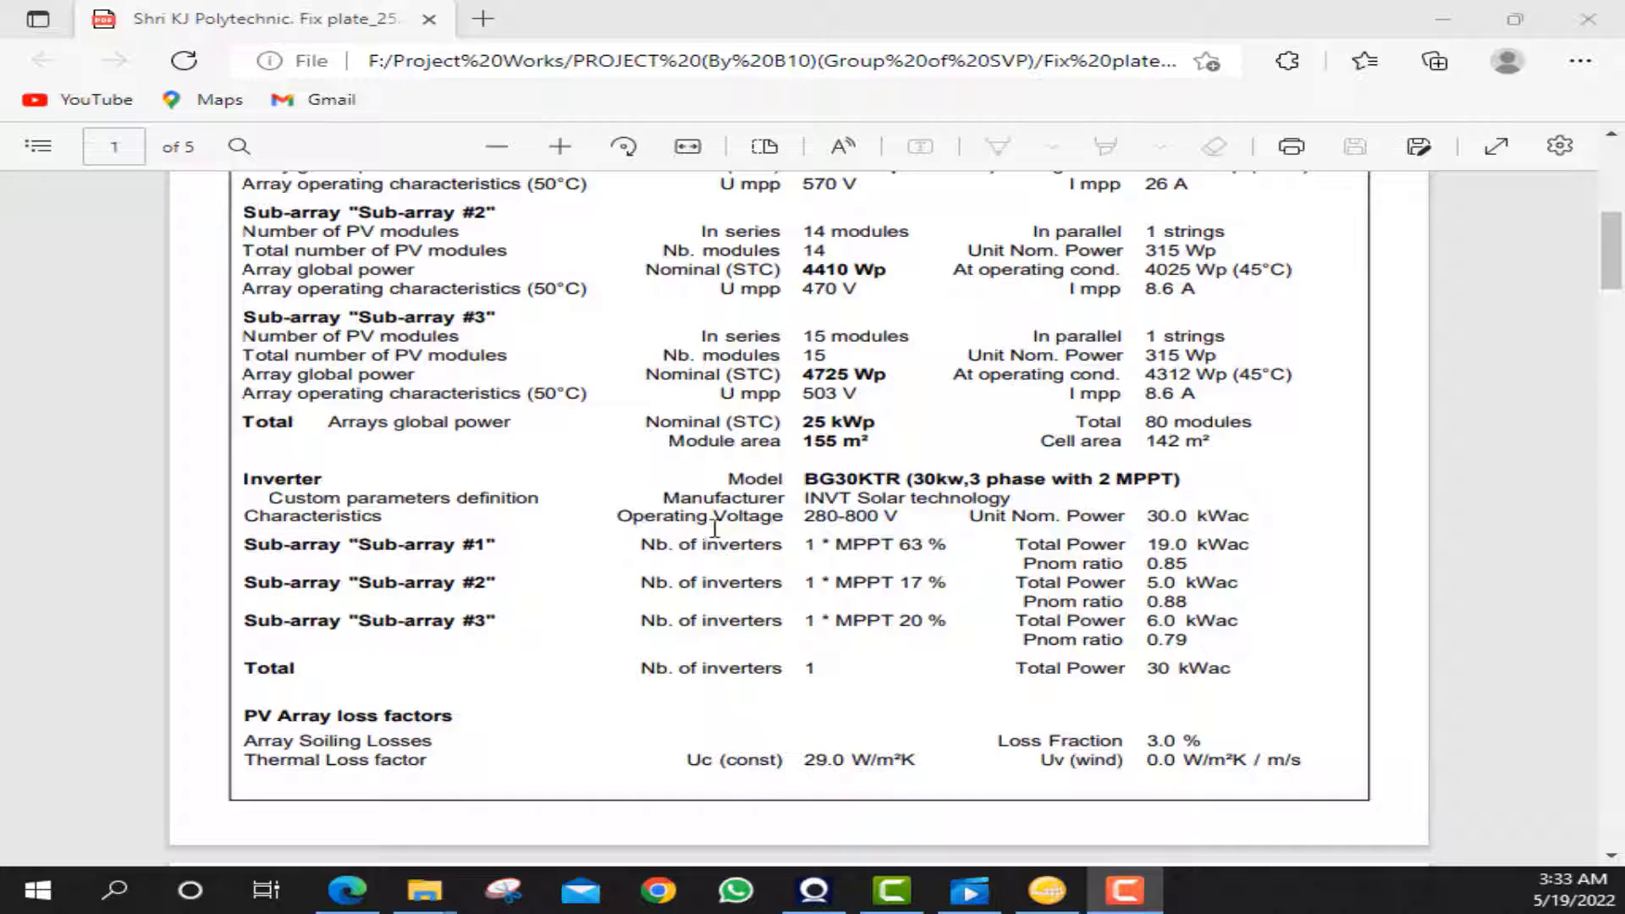
pyautogui.scroll(-3, 733, 524)
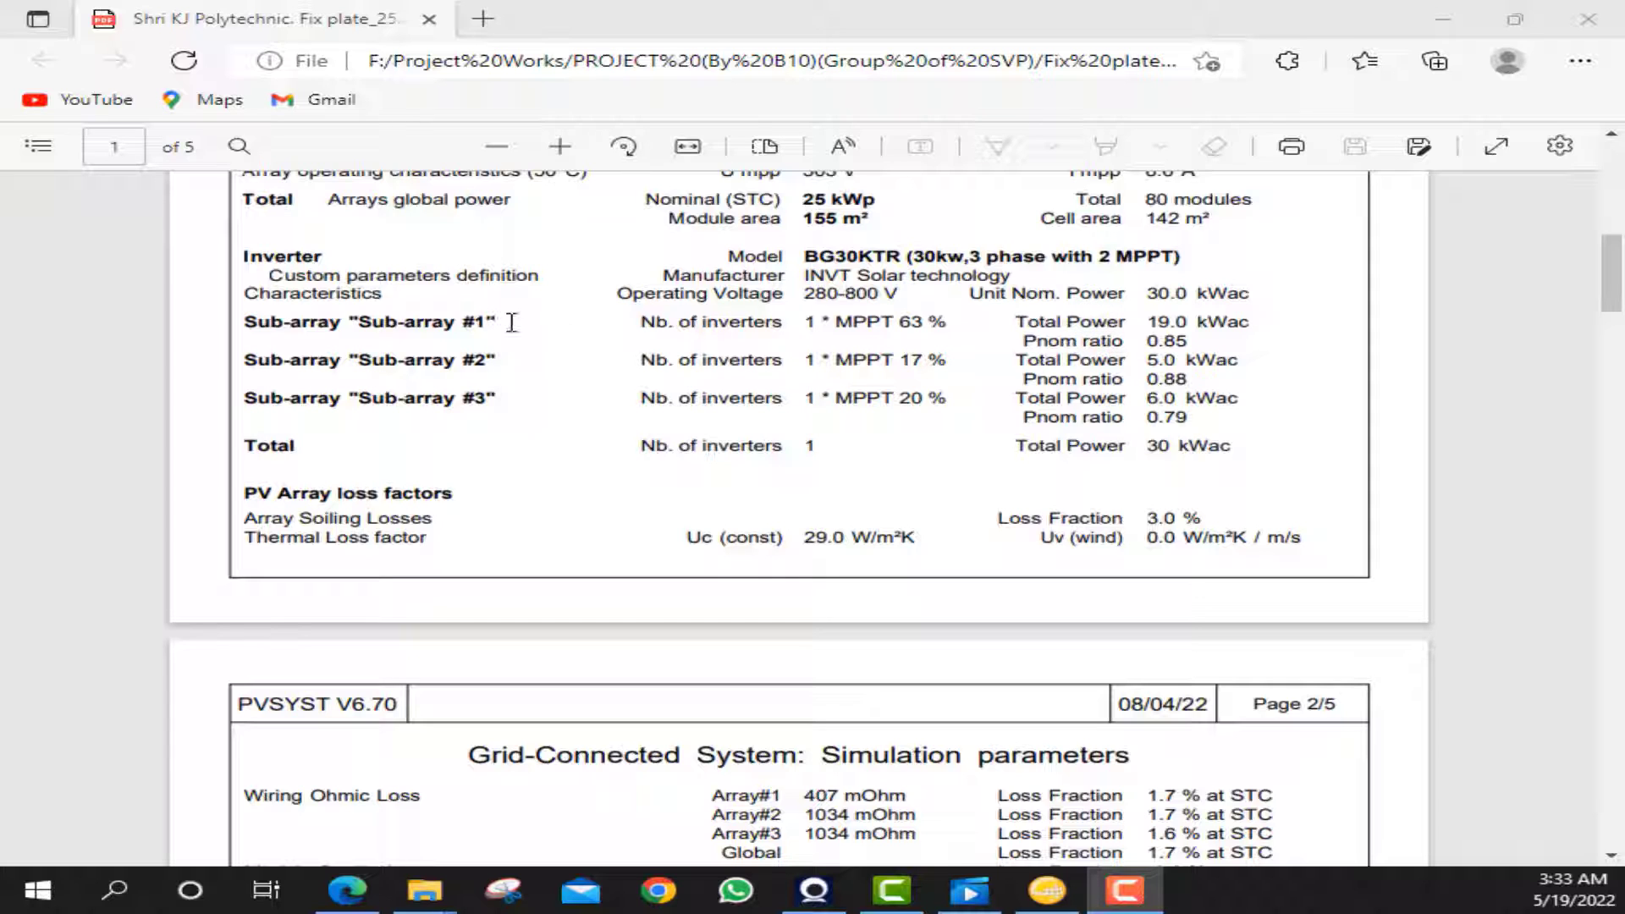
pyautogui.scroll(-3, 689, 482)
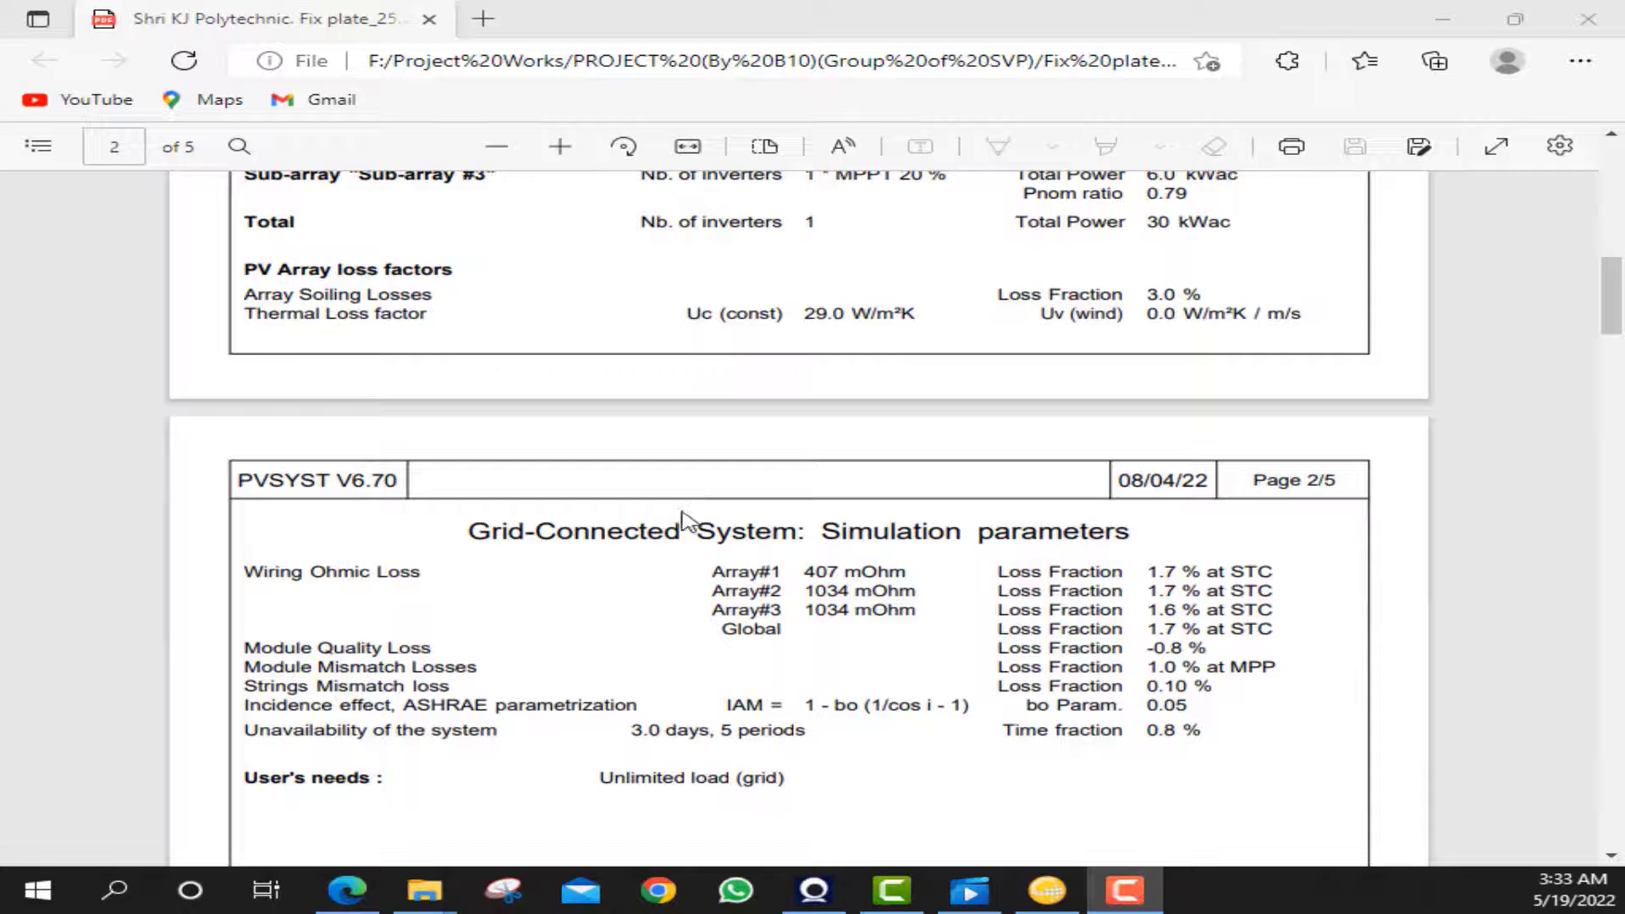
pyautogui.scroll(-3, 675, 512)
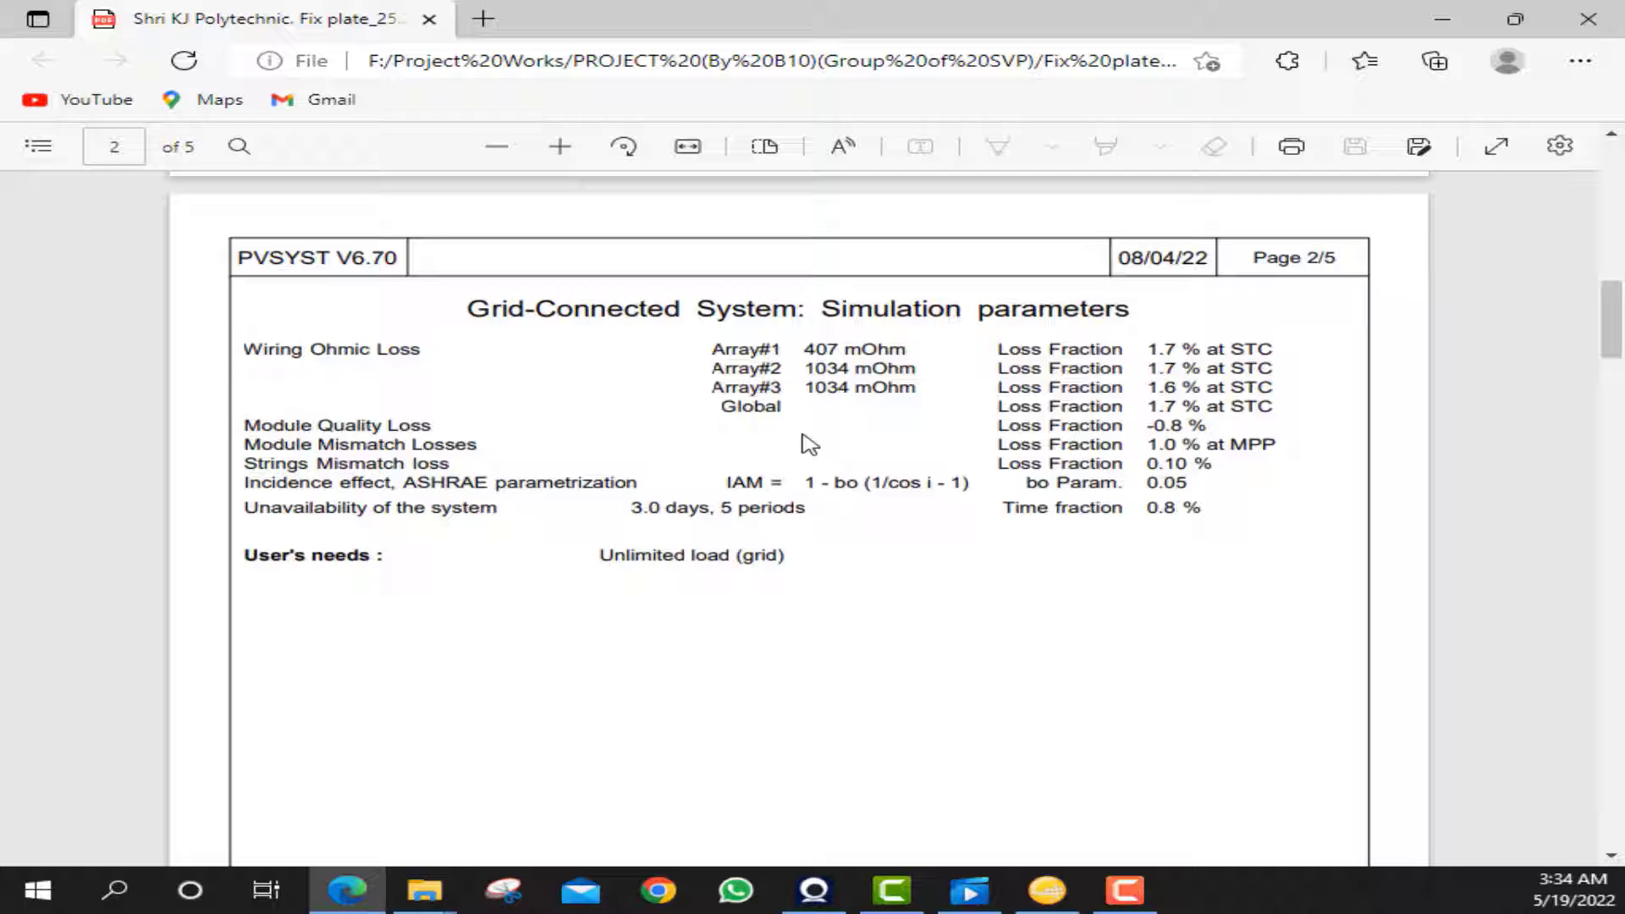
# - Examine the near shading definition on page 3, including the PV-field perspective and the iso-shadings diagram
pyautogui.scroll(-15, 863, 434)
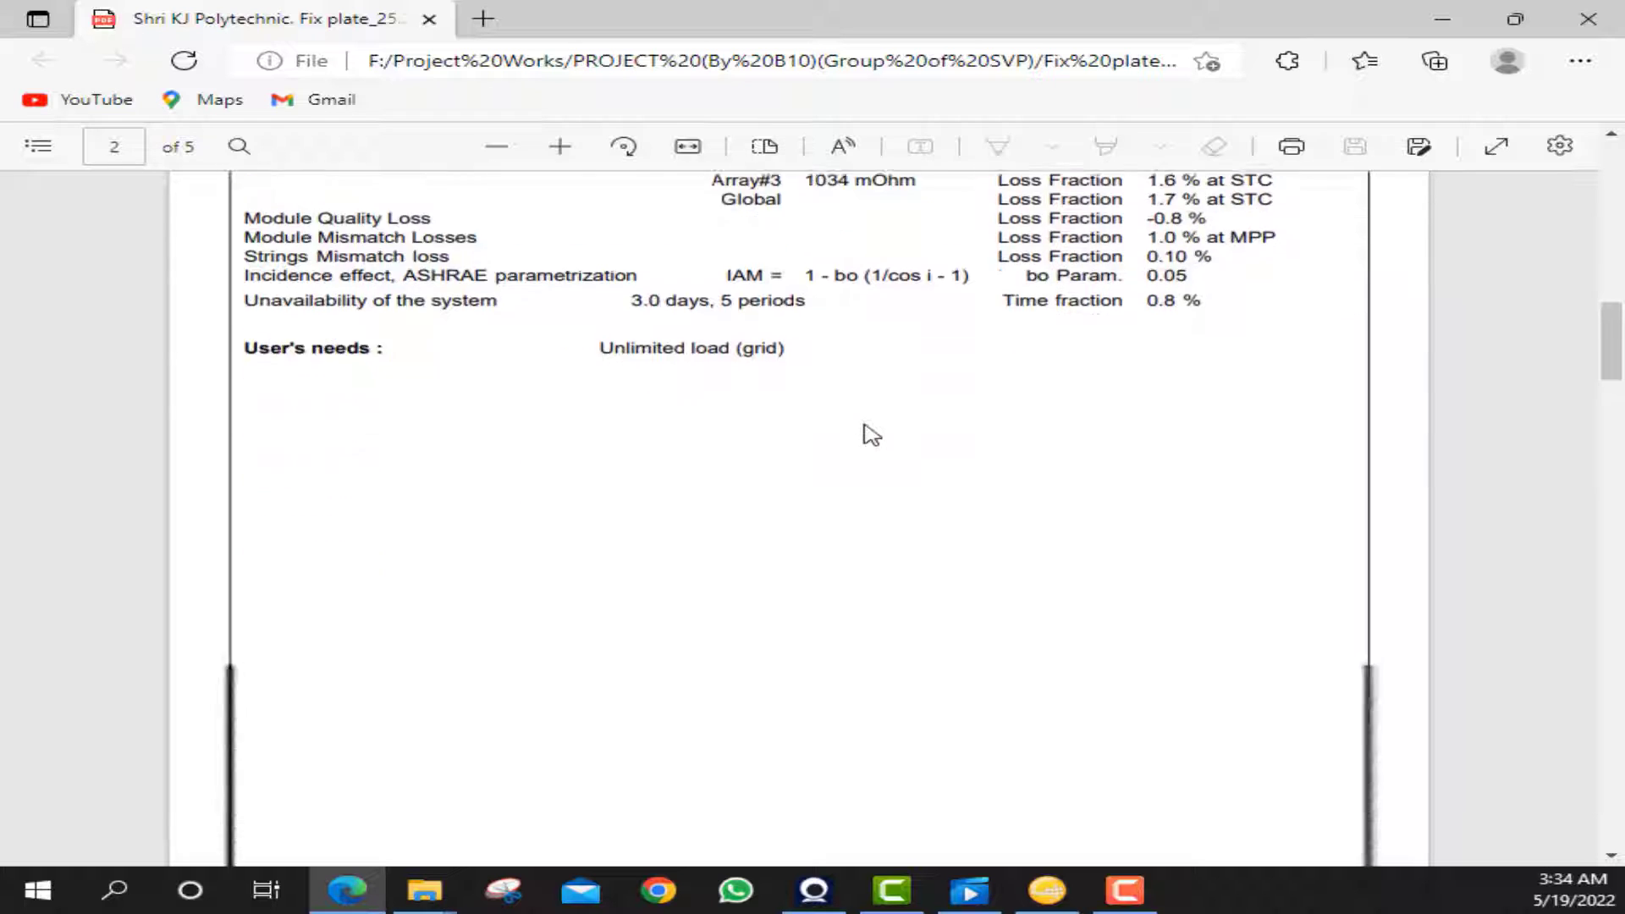
pyautogui.scroll(-5, 871, 435)
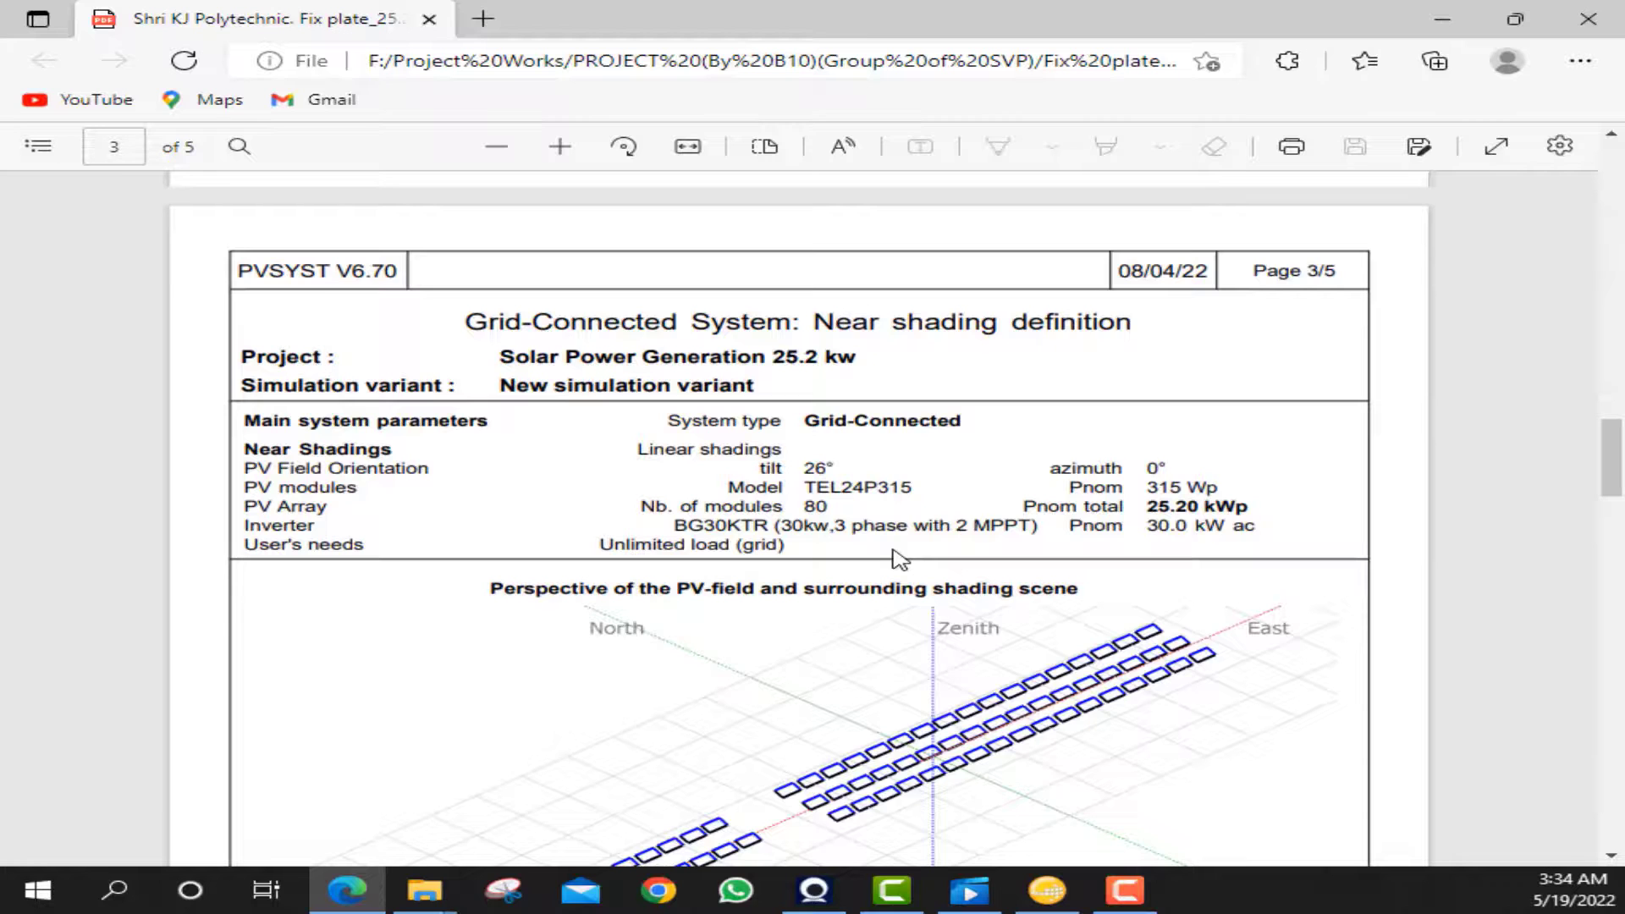
pyautogui.scroll(-3, 867, 550)
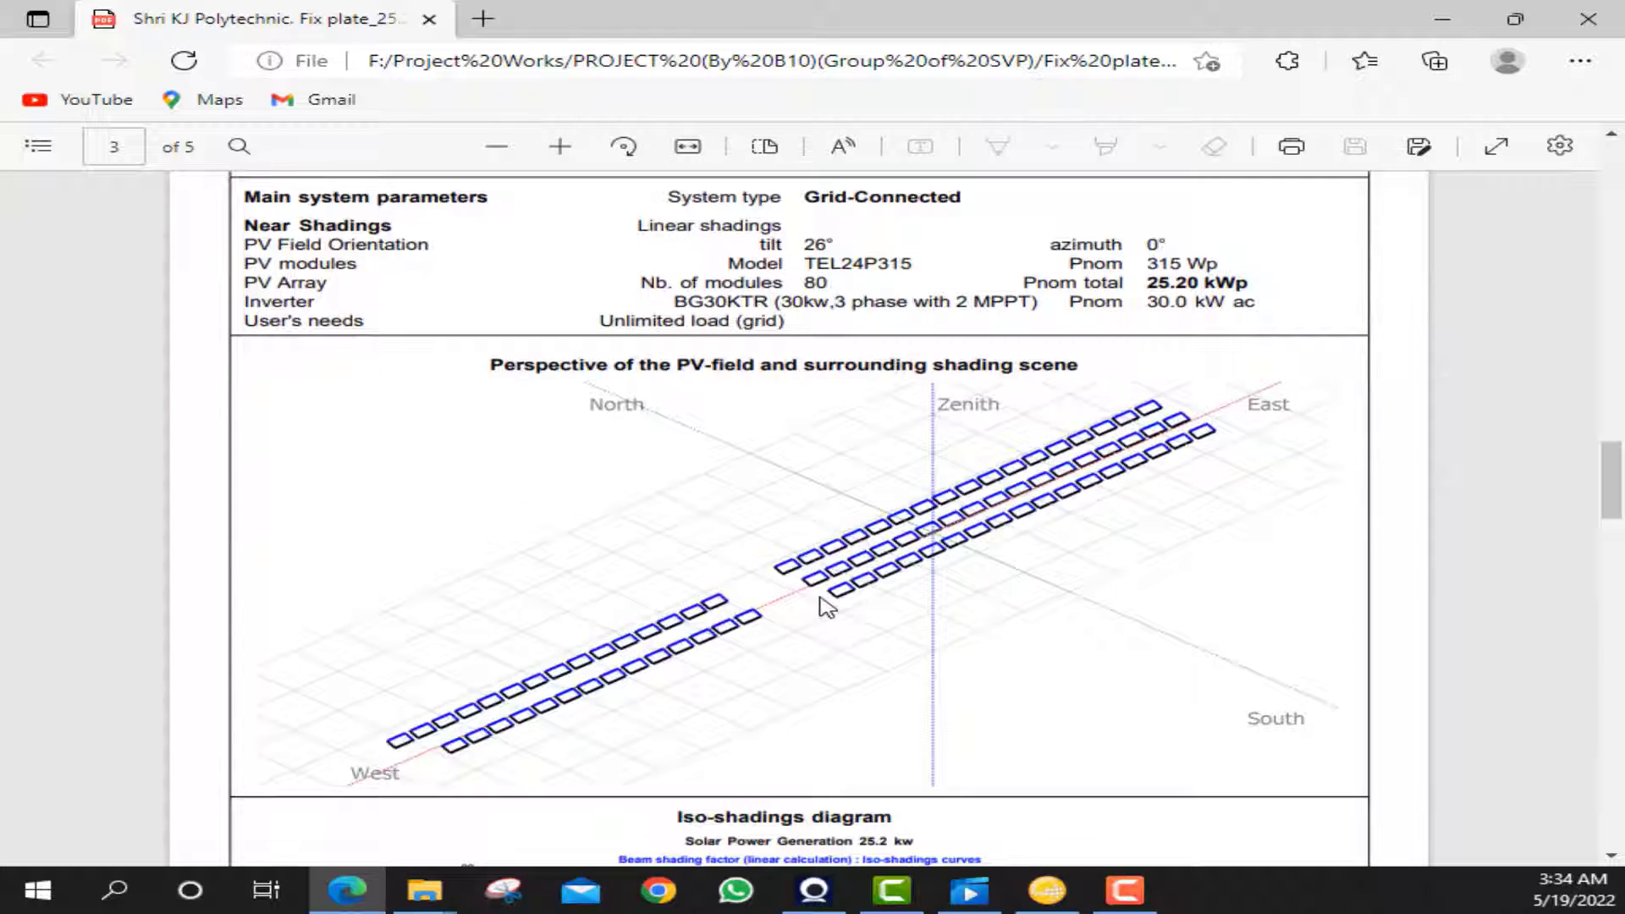
pyautogui.scroll(-3, 827, 606)
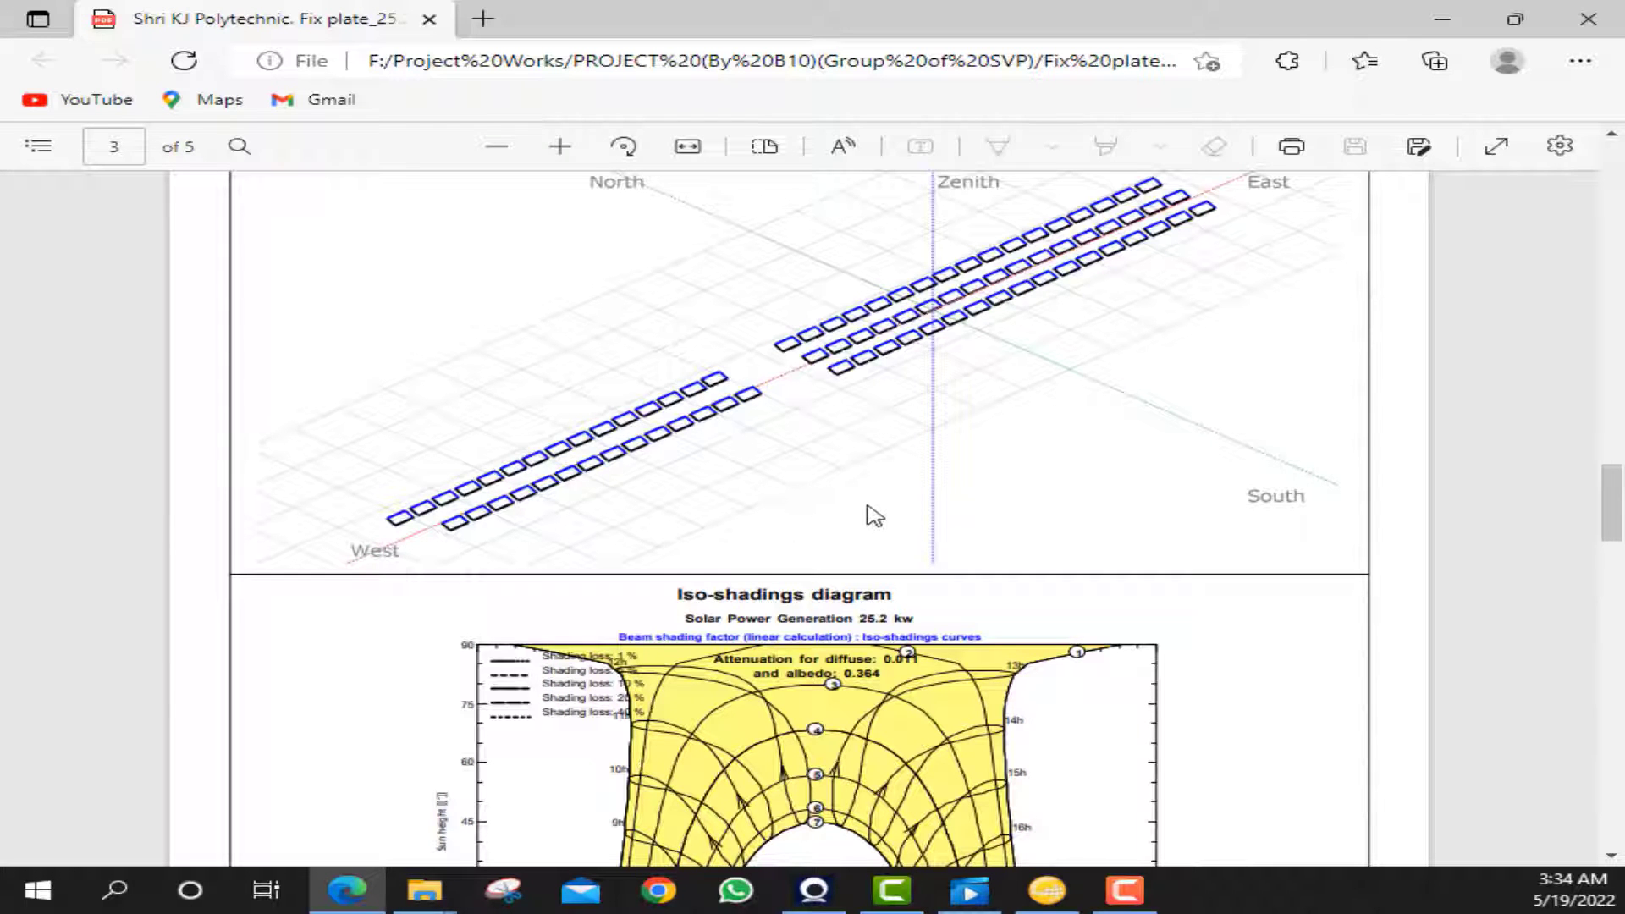
pyautogui.scroll(-3, 872, 518)
pyautogui.scroll(-3, 871, 517)
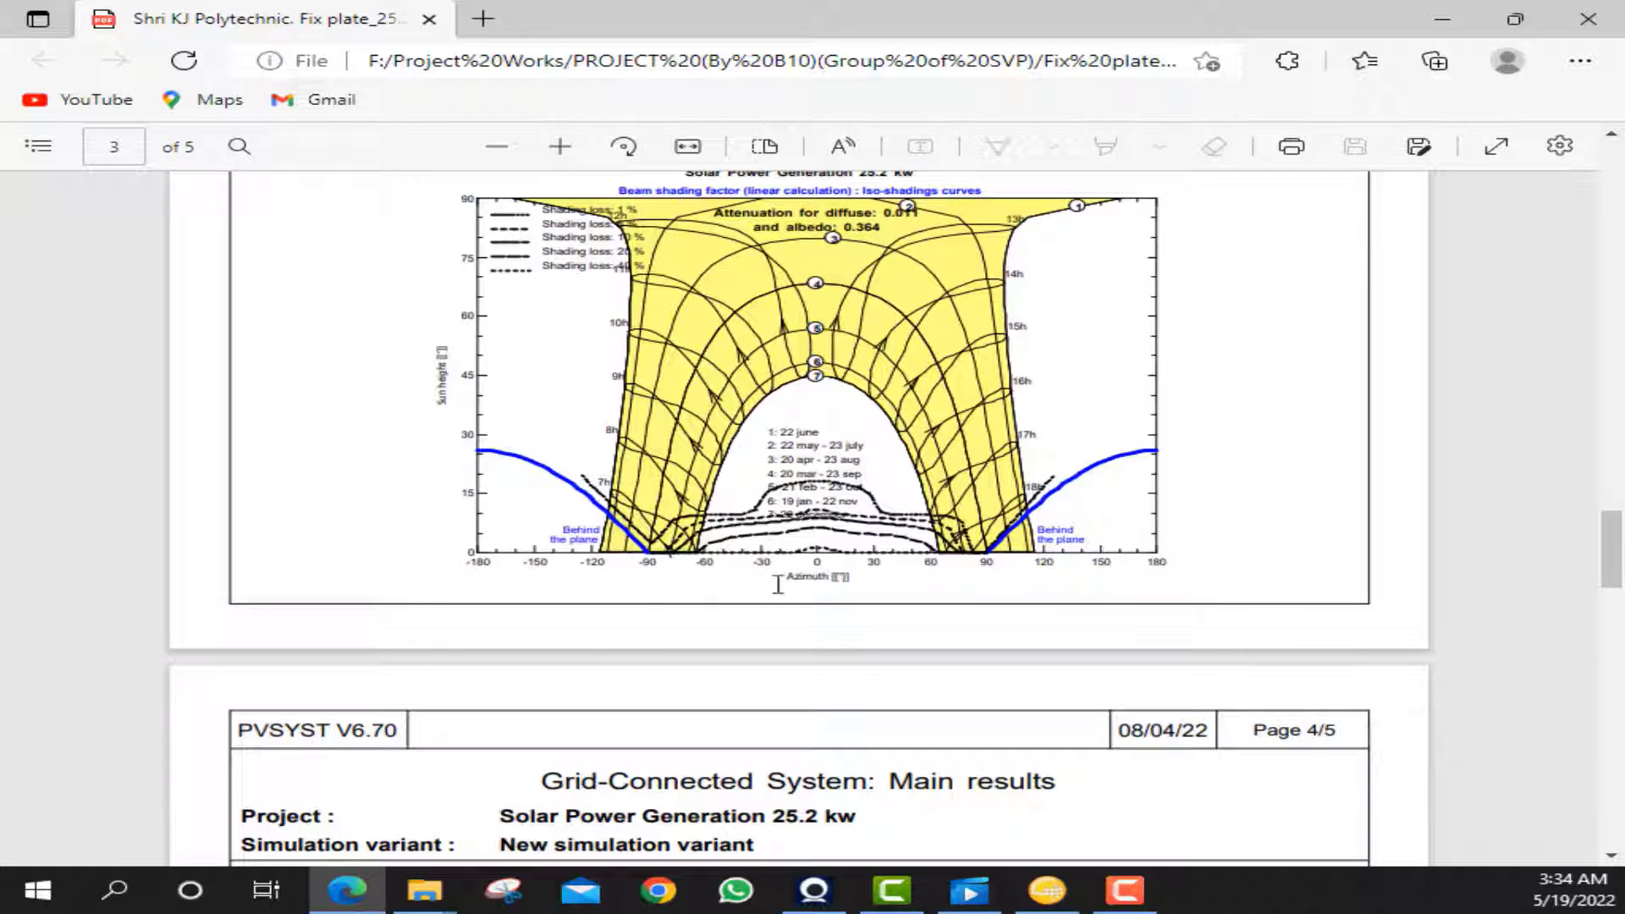
# - Review the field tilt, module and inverter parameters, produced energy and performance ratio in the main results on page 4
pyautogui.scroll(-3, 827, 618)
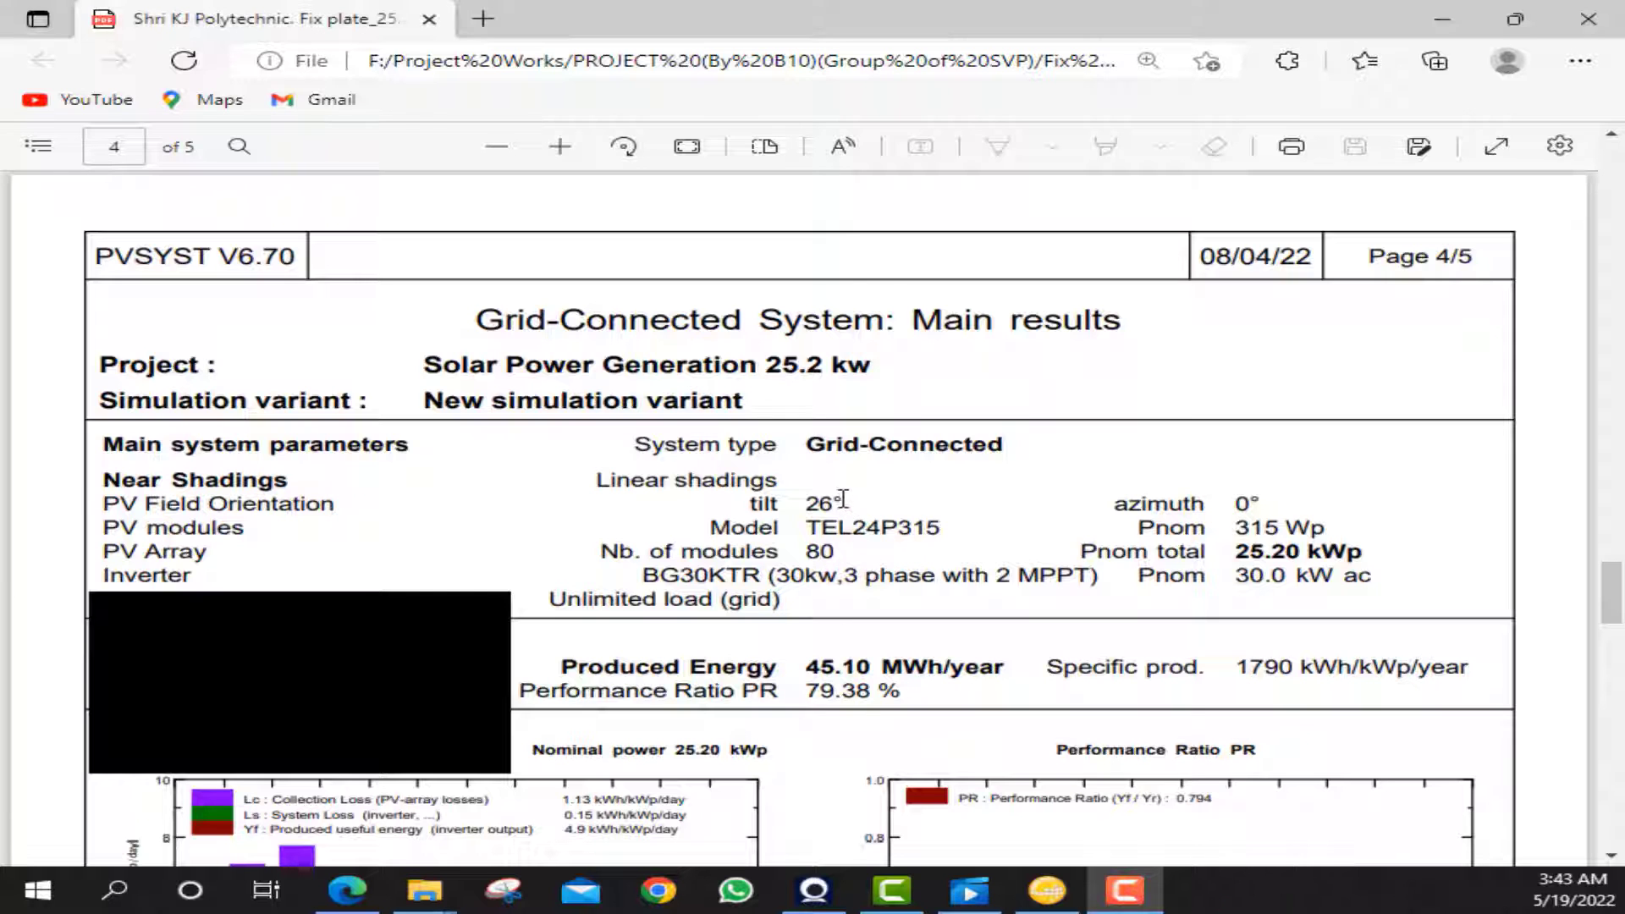
pyautogui.moveTo(843, 499); pyautogui.dragTo(812, 482)
pyautogui.click(849, 529)
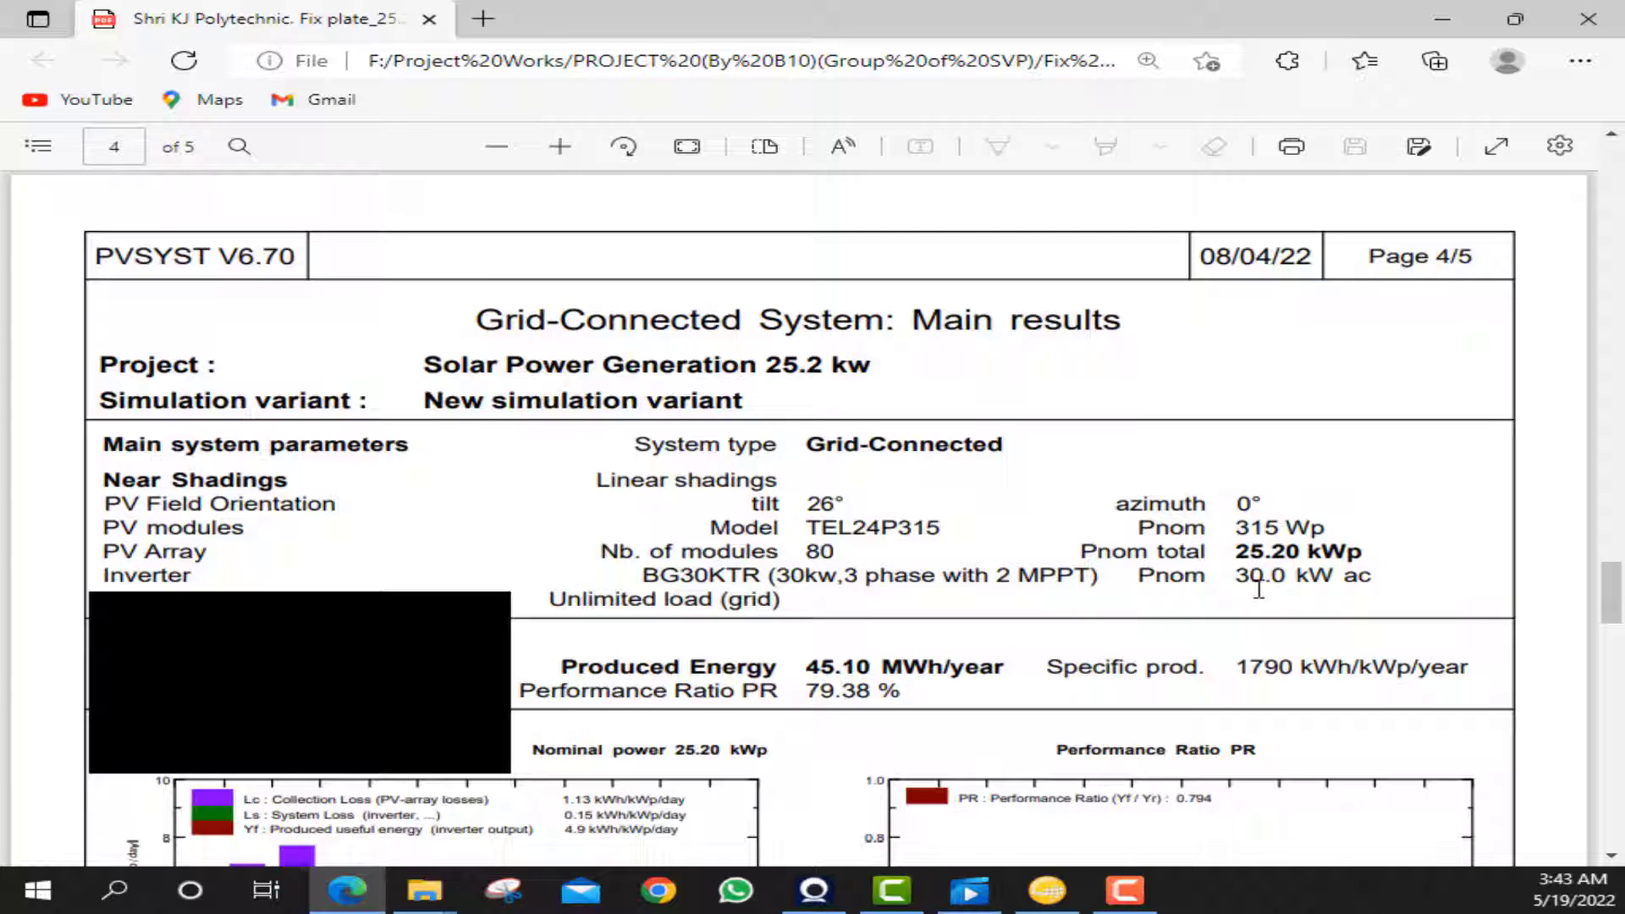
pyautogui.scroll(-3, 939, 609)
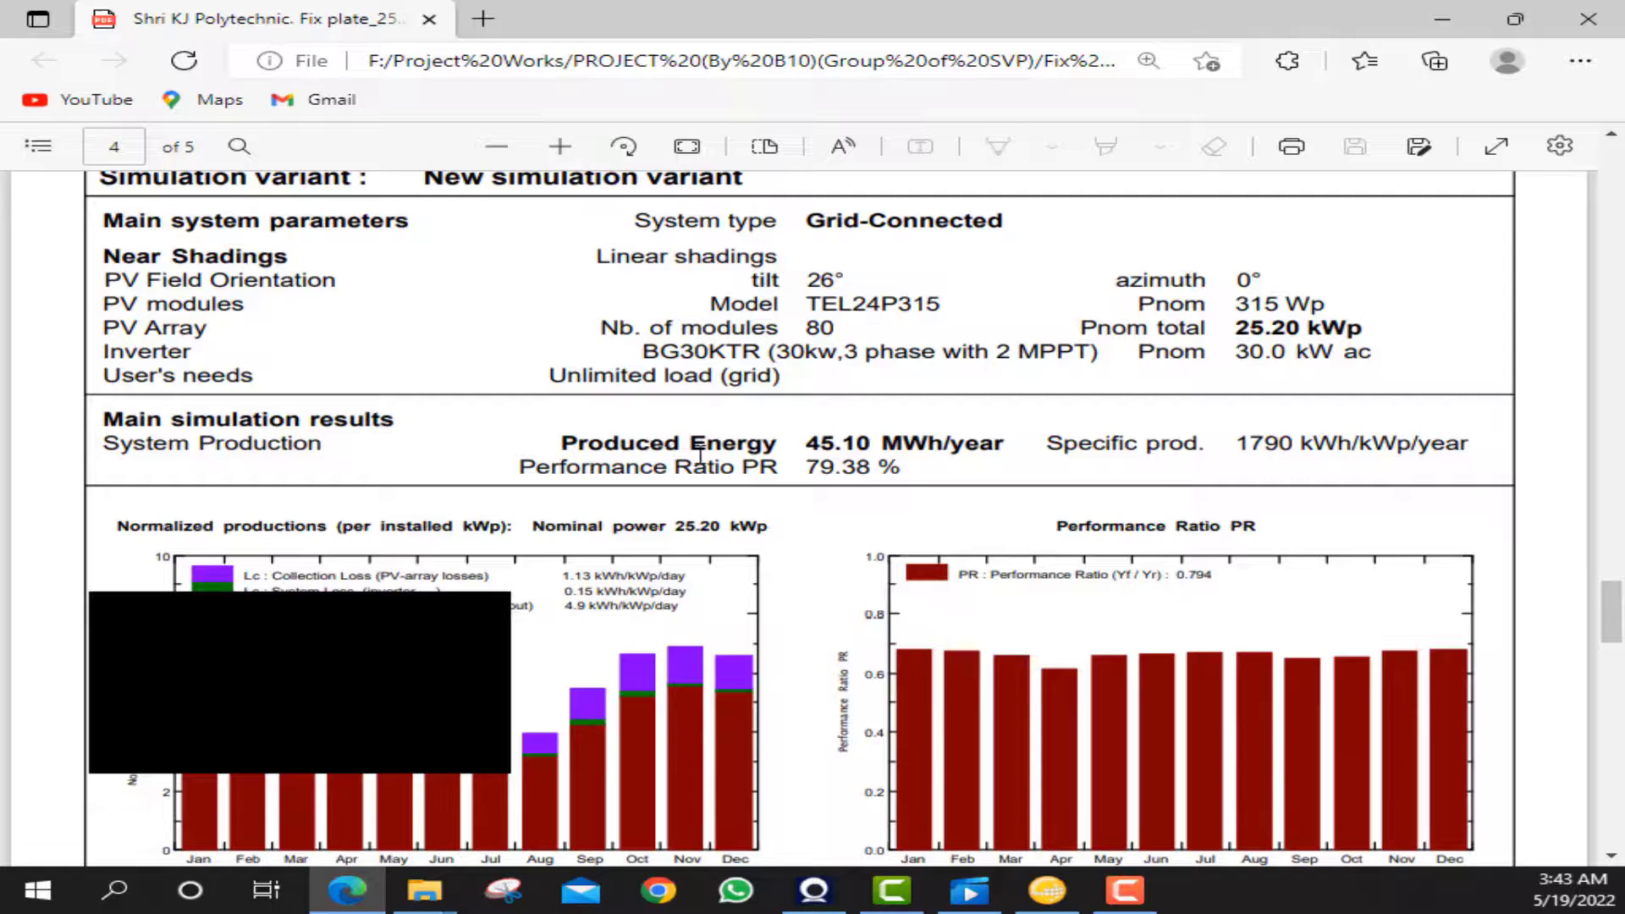
pyautogui.moveTo(804, 472); pyautogui.dragTo(923, 474)
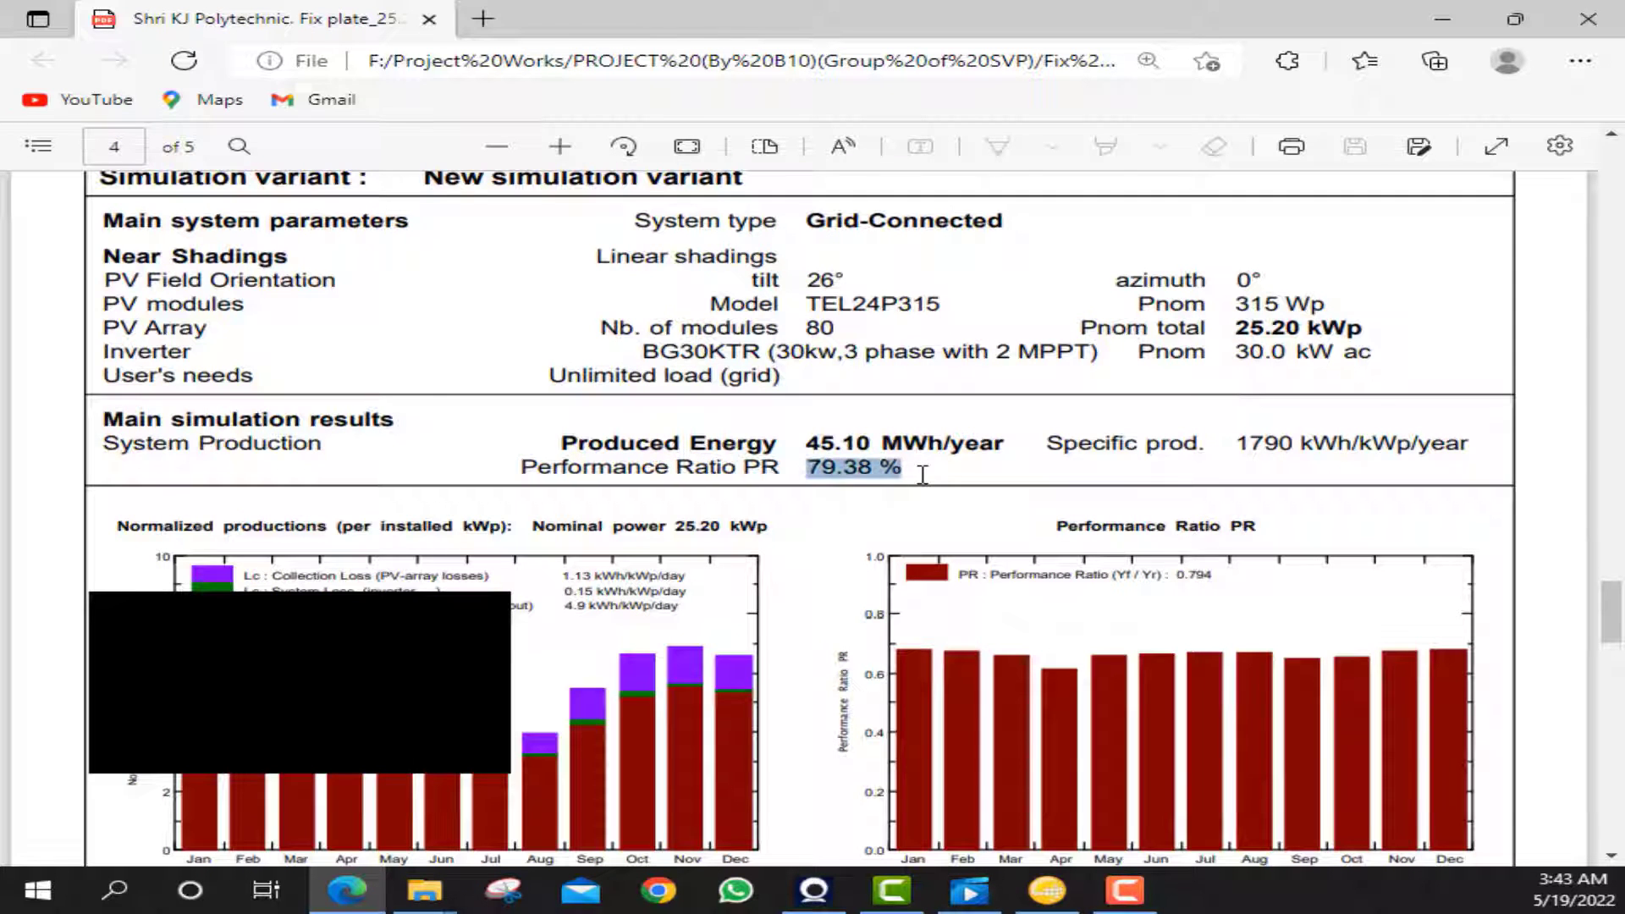
pyautogui.click(805, 464)
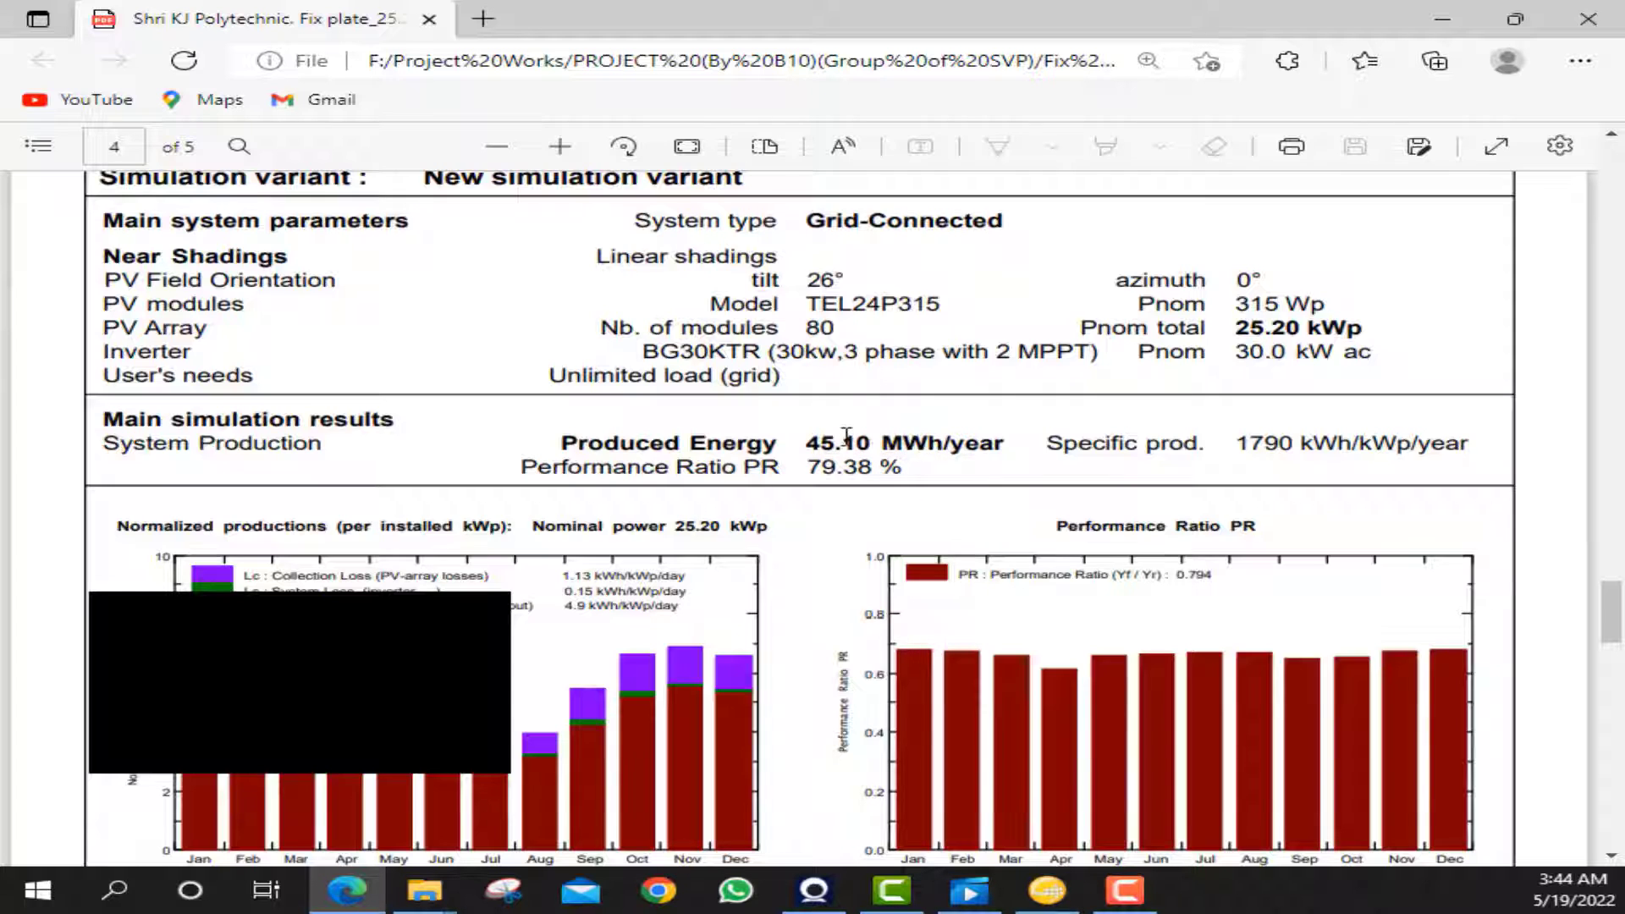
# - Compare the monthly normalized production and performance ratio charts with the balances and main results table on page 4
pyautogui.scroll(-3, 927, 453)
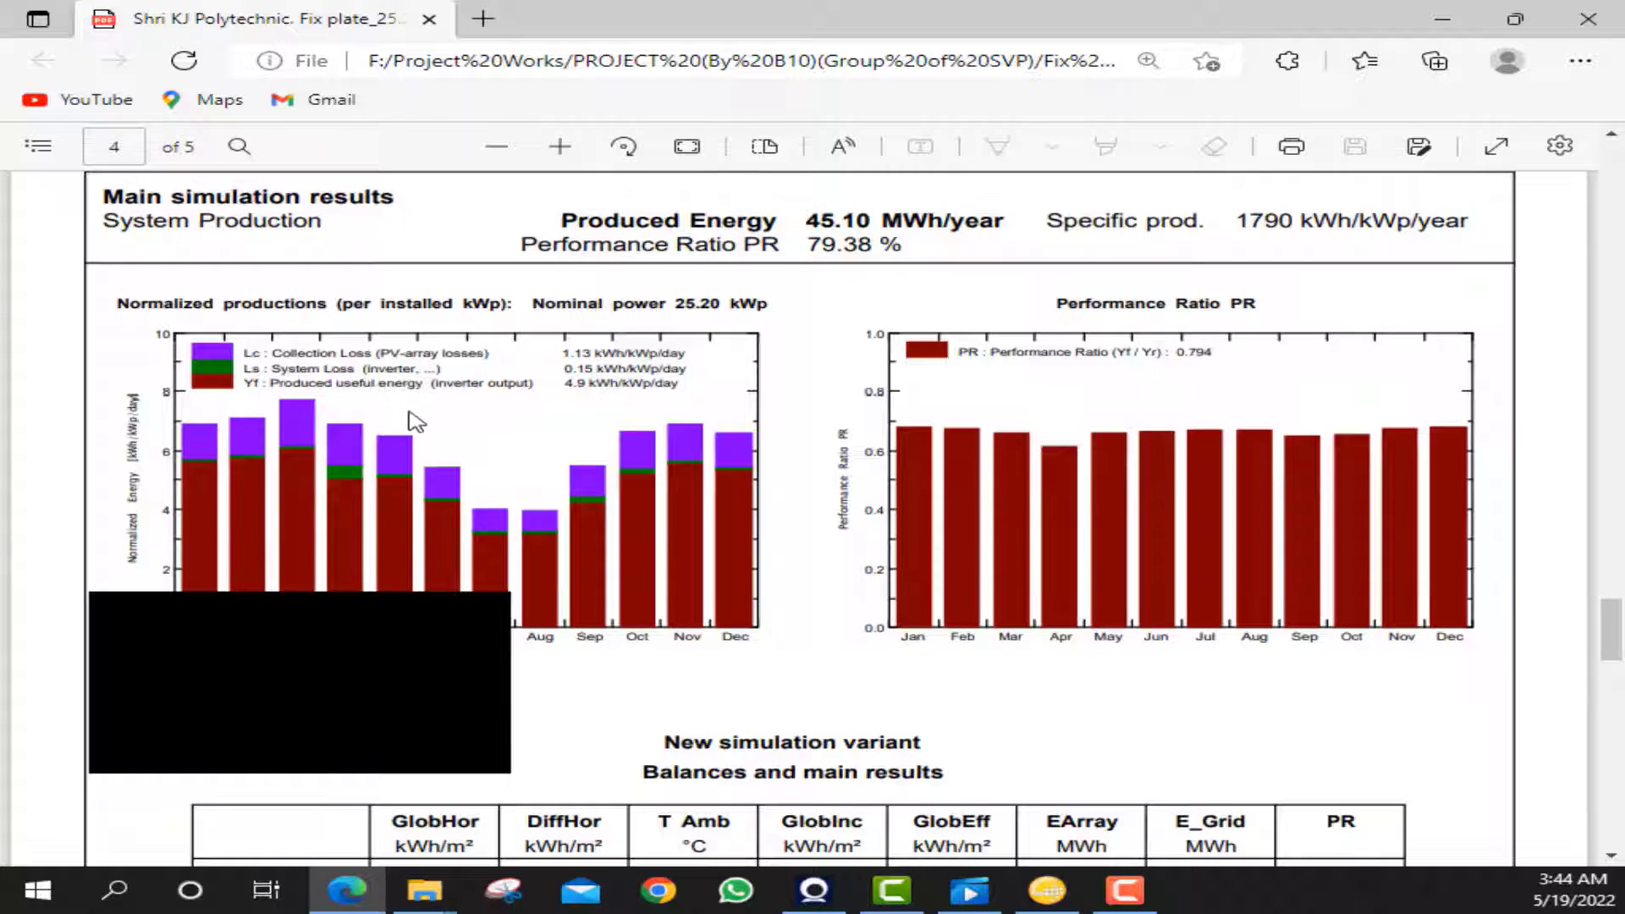
pyautogui.scroll(-3, 415, 419)
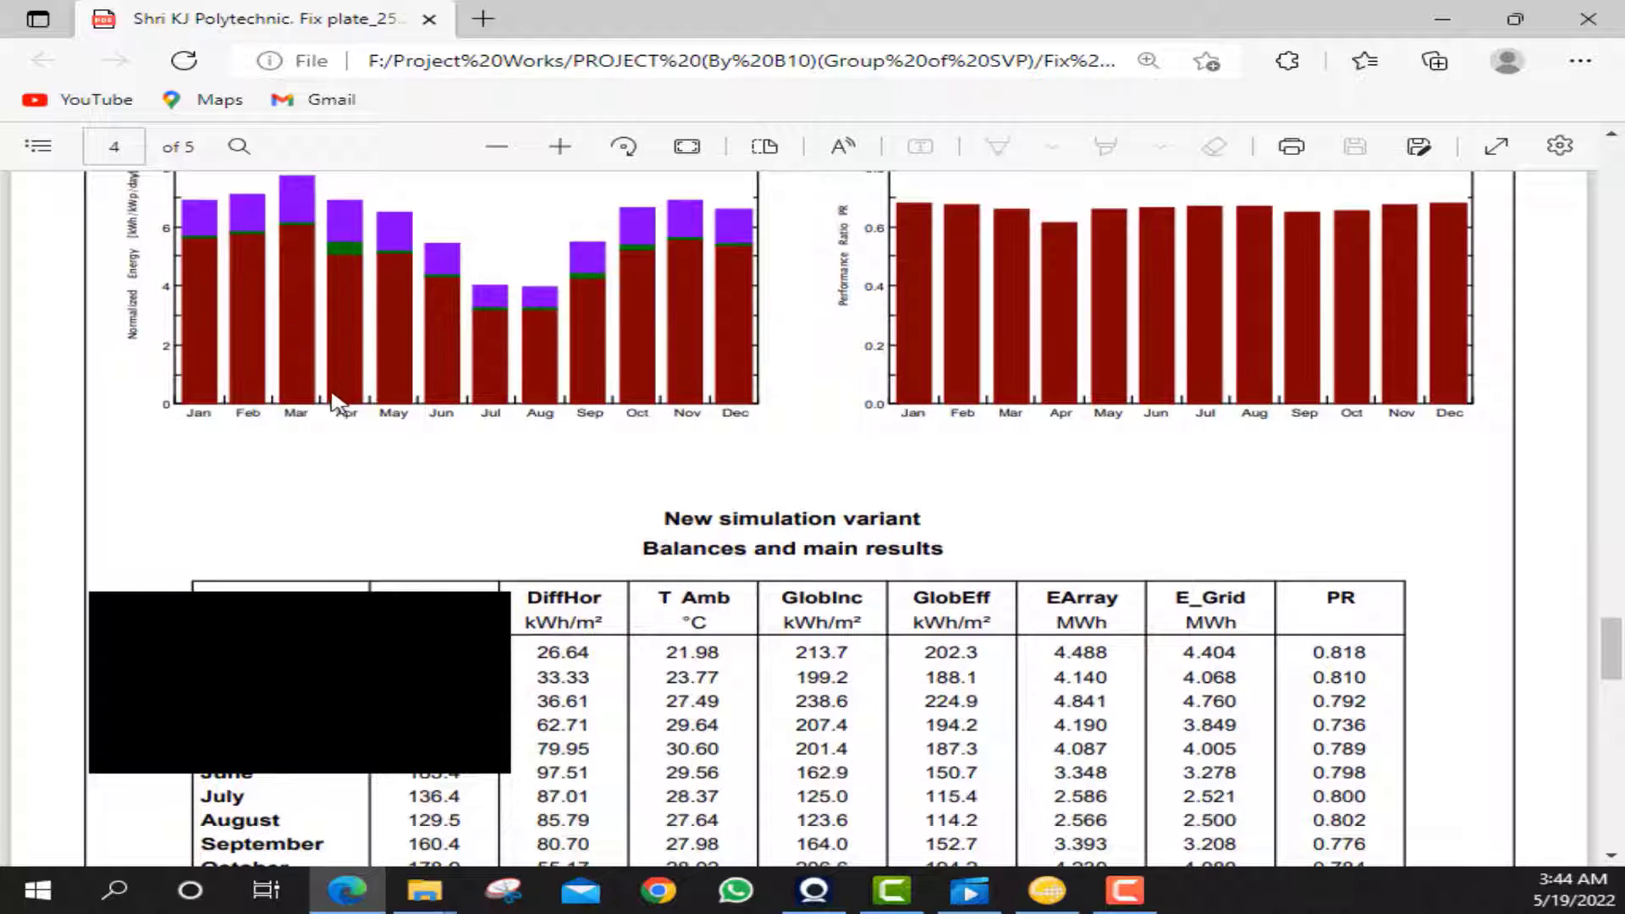
pyautogui.scroll(3, 317, 415)
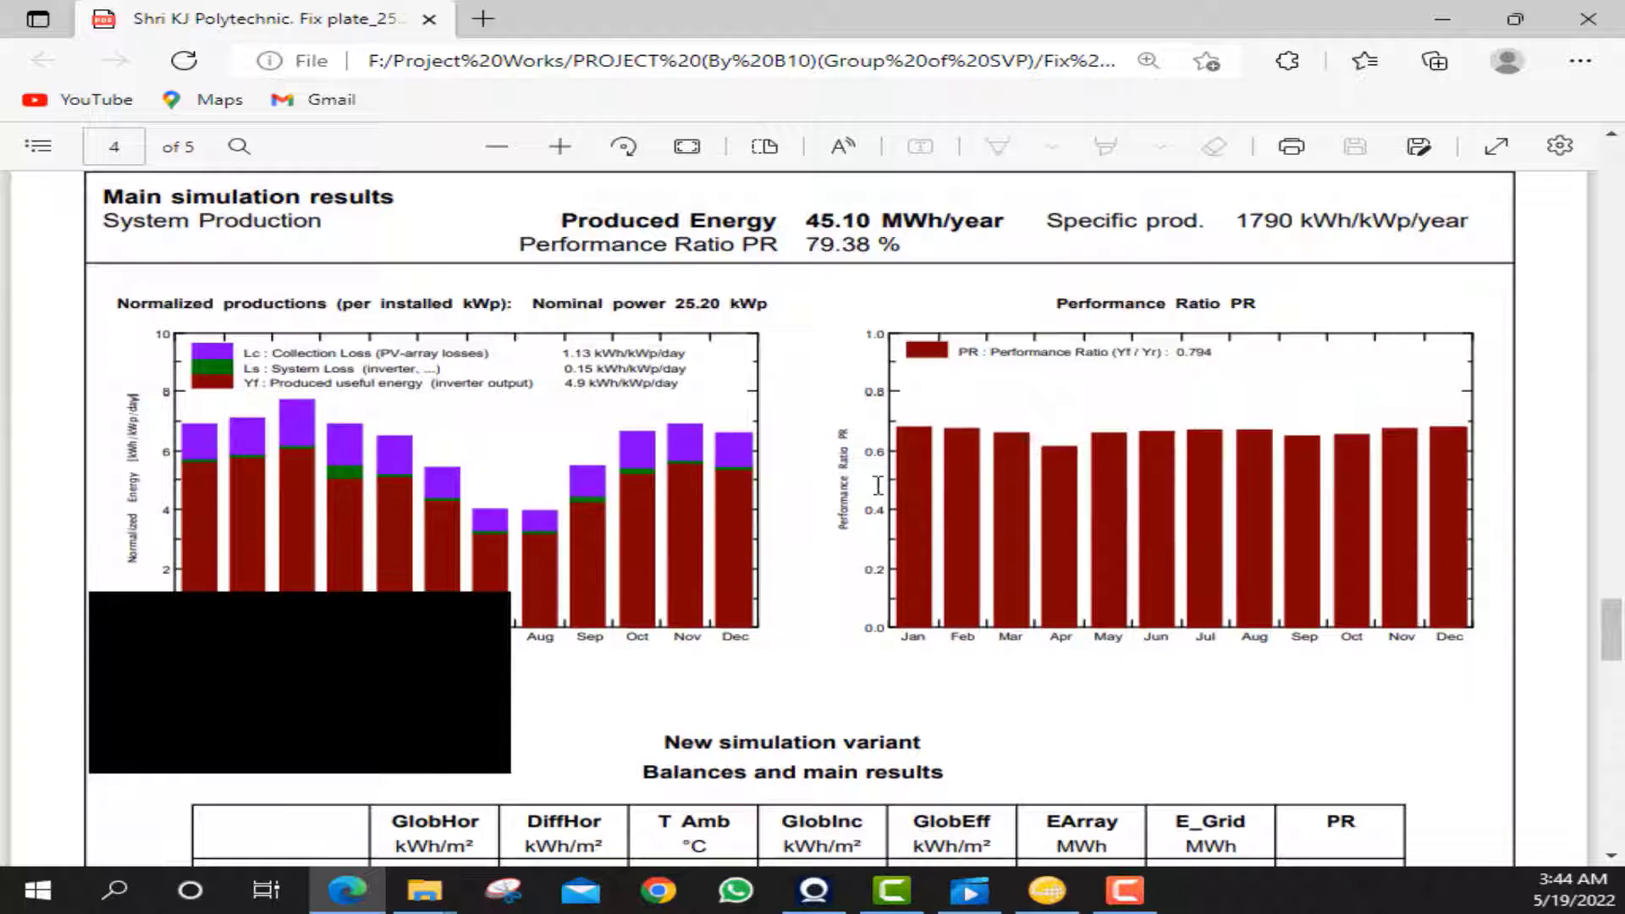
pyautogui.scroll(-2, 936, 479)
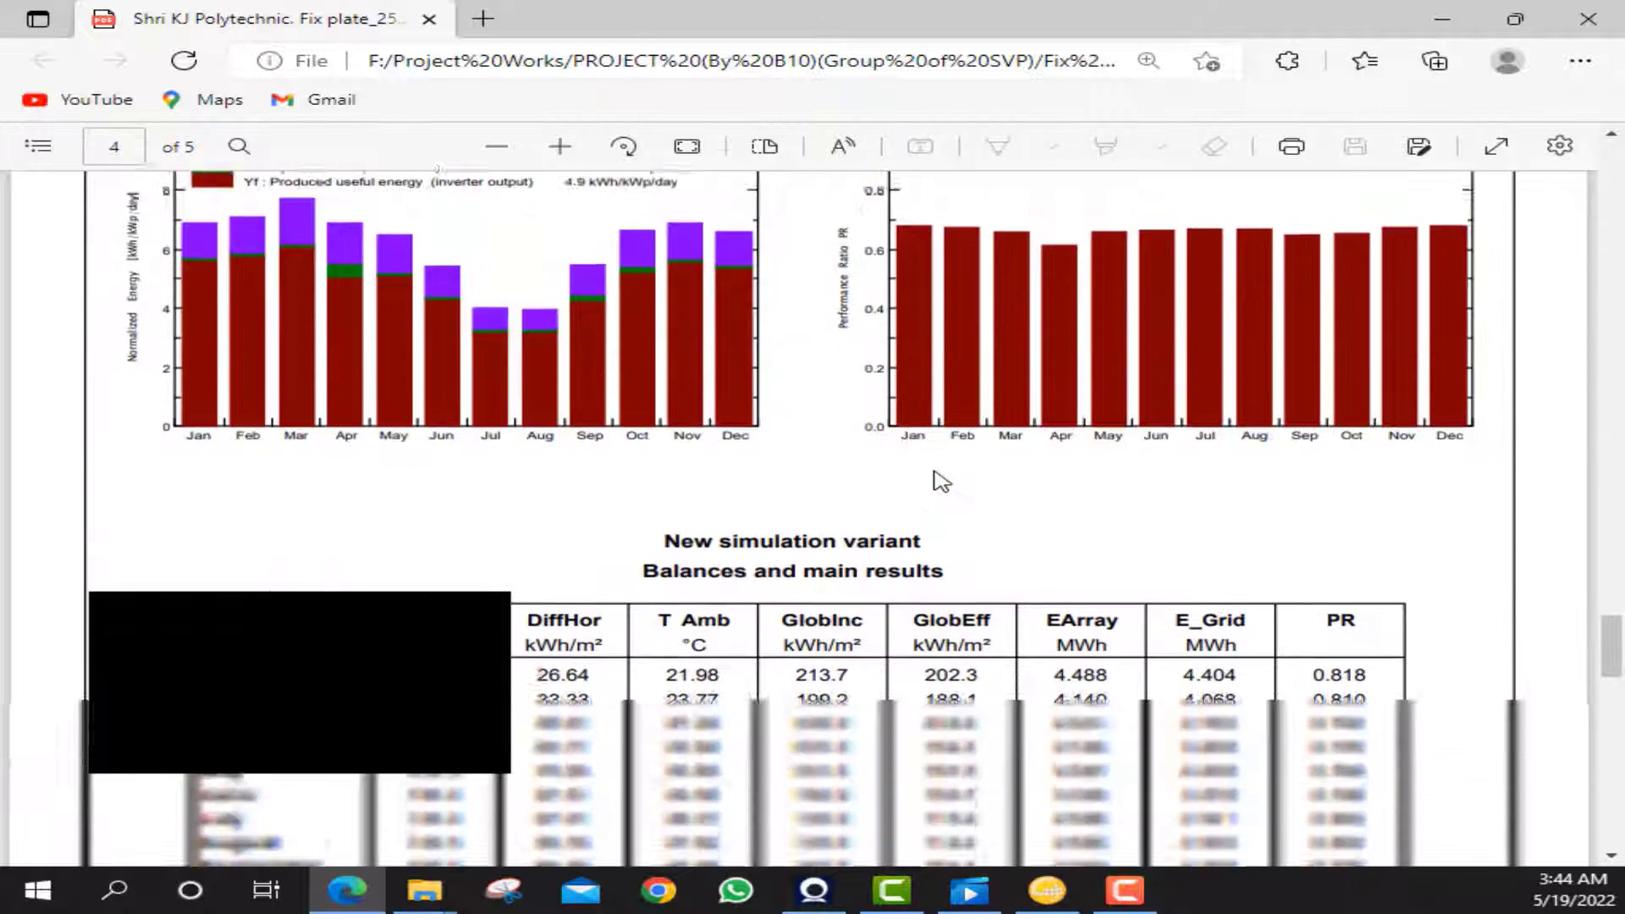
pyautogui.scroll(2, 936, 479)
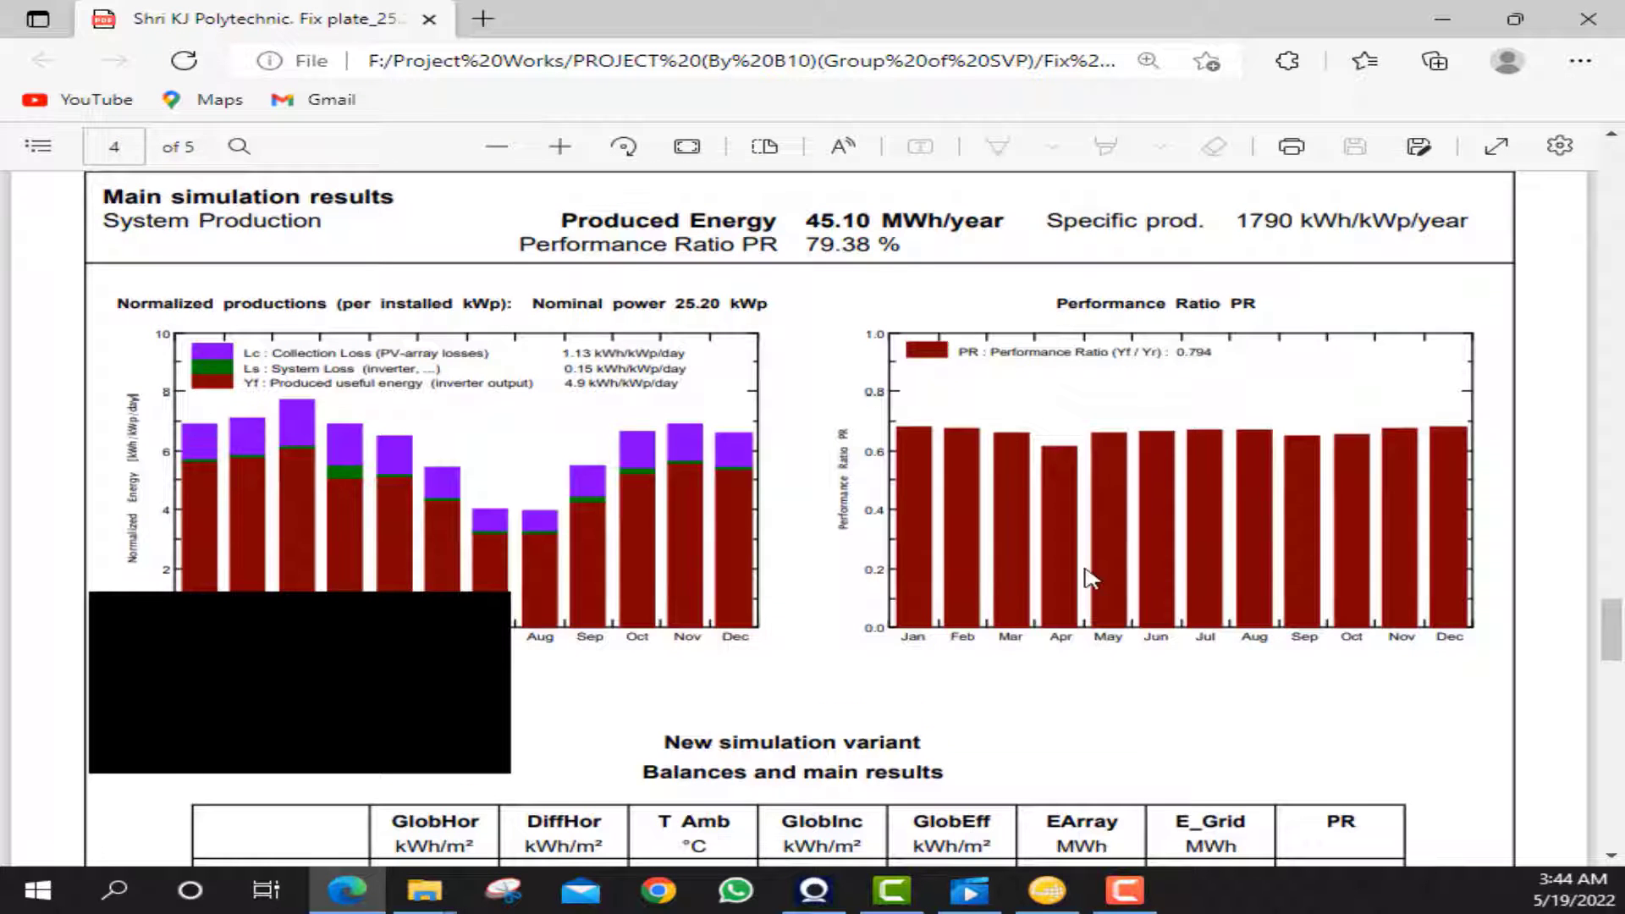
pyautogui.scroll(-5, 1088, 591)
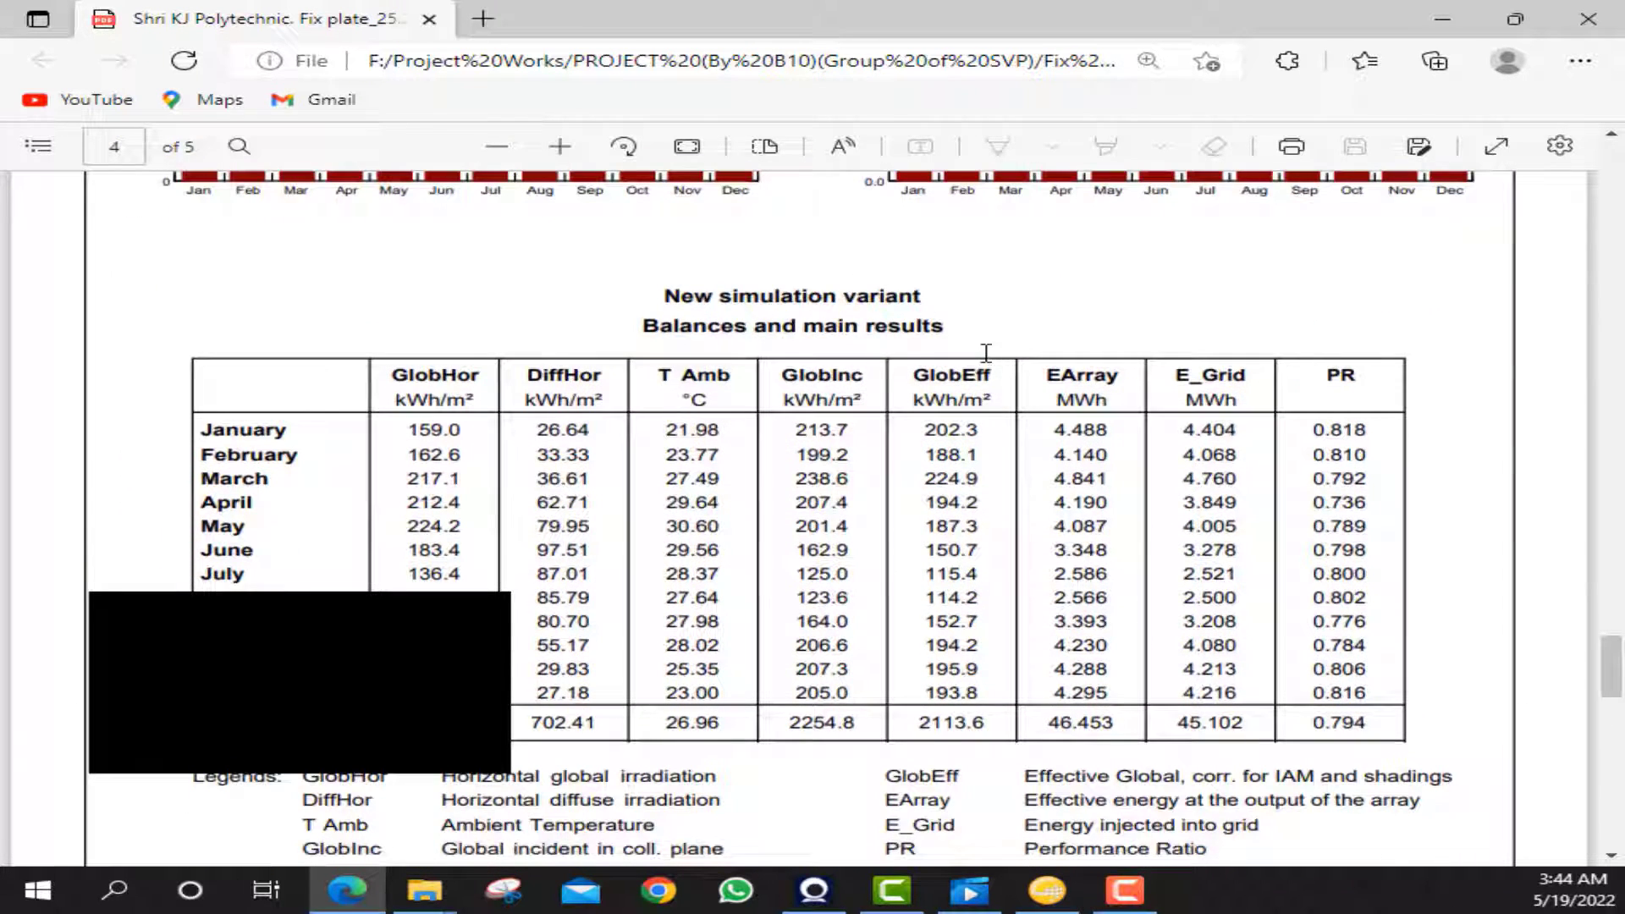
pyautogui.scroll(-8, 986, 352)
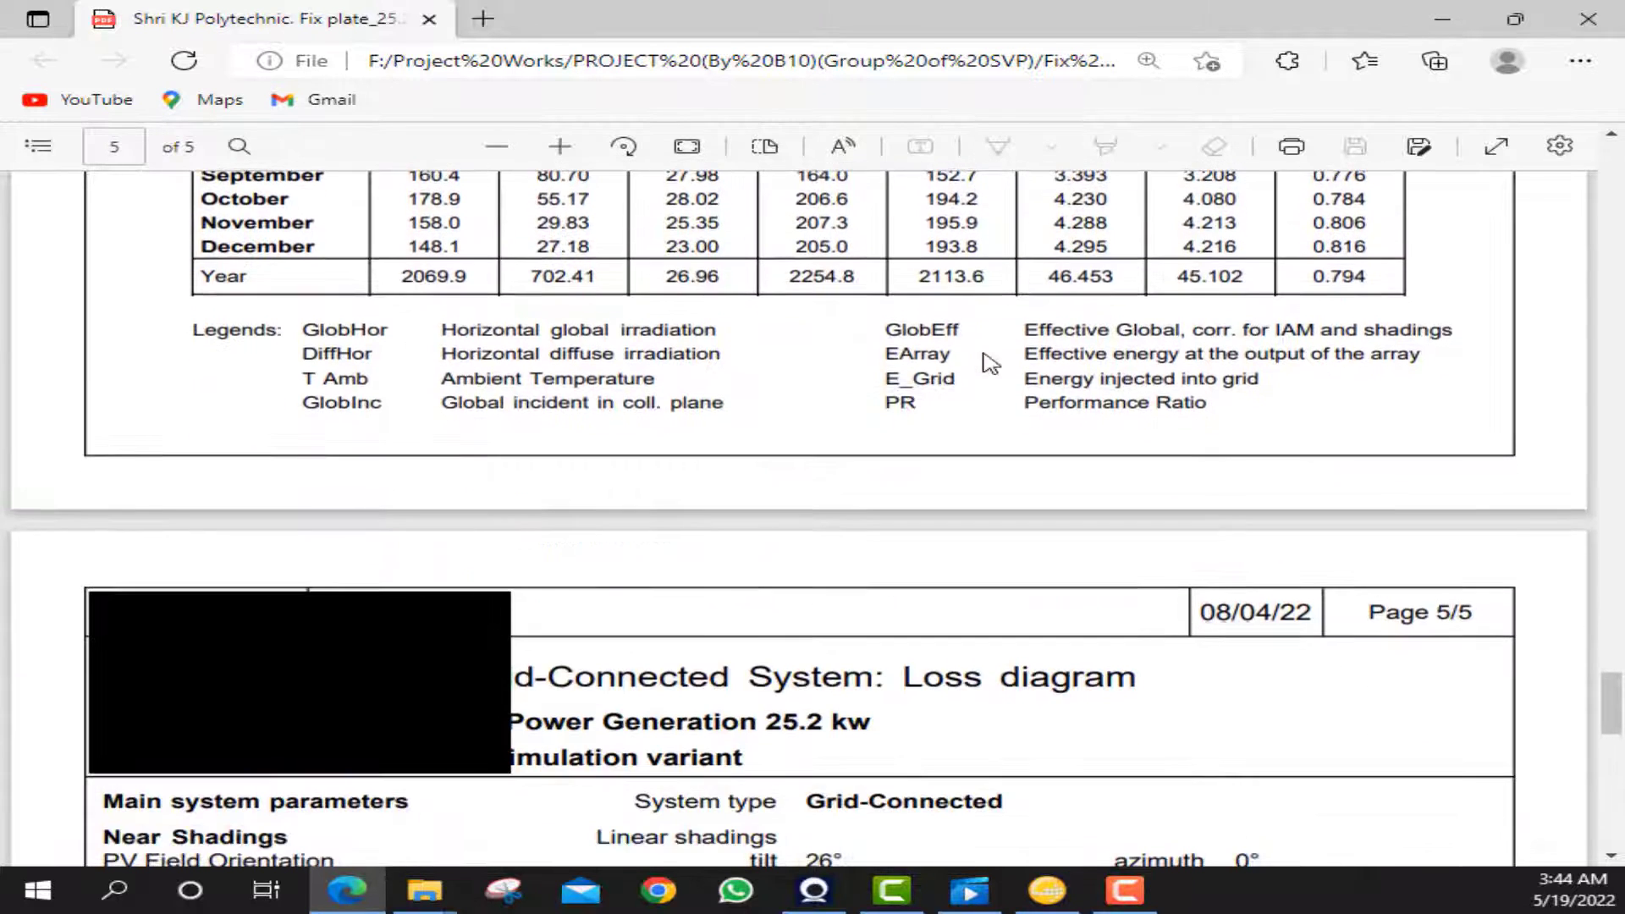
# - Examine the page 5 loss diagram from horizontal global irradiation through the near shadings, IAM and soiling losses
pyautogui.scroll(-2, 990, 364)
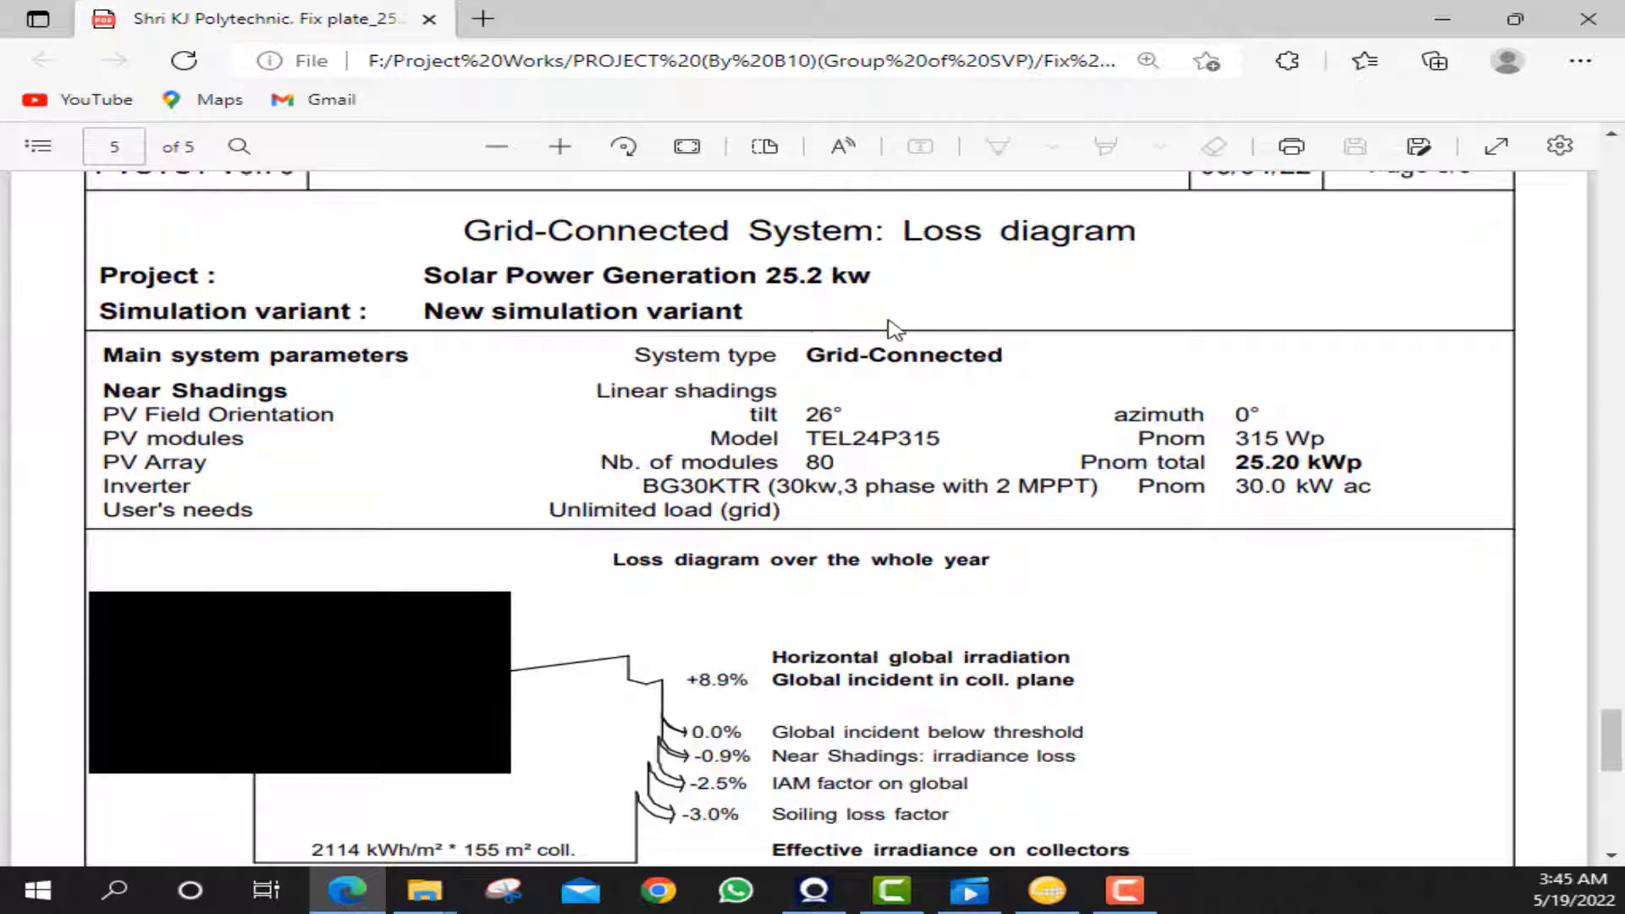
pyautogui.scroll(-10, 853, 404)
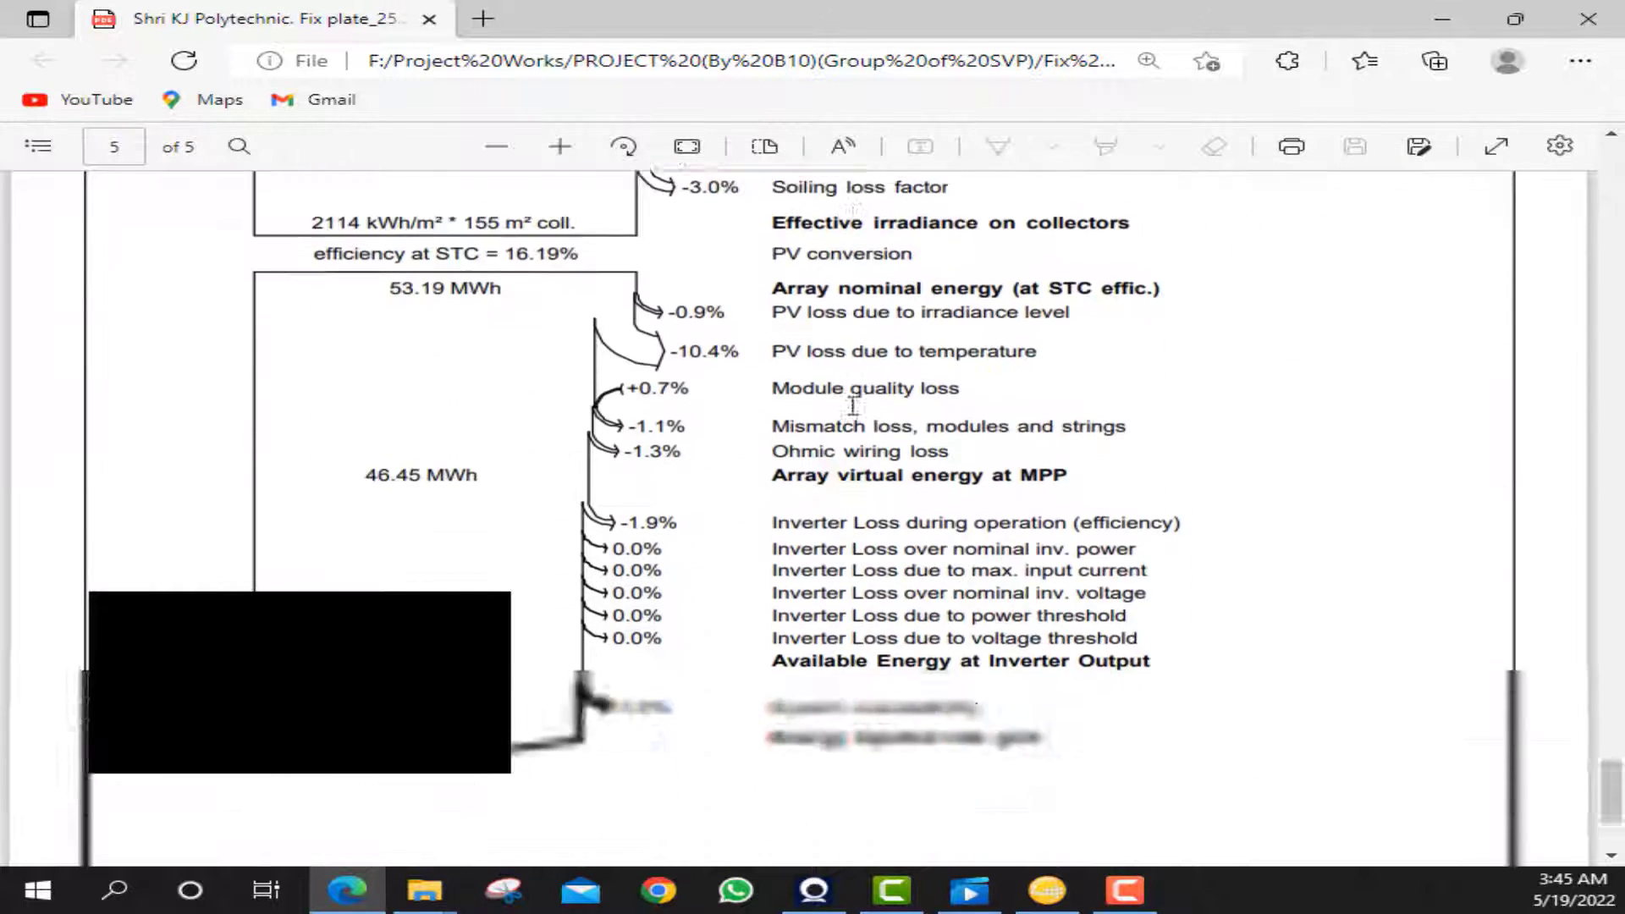
pyautogui.scroll(10, 853, 404)
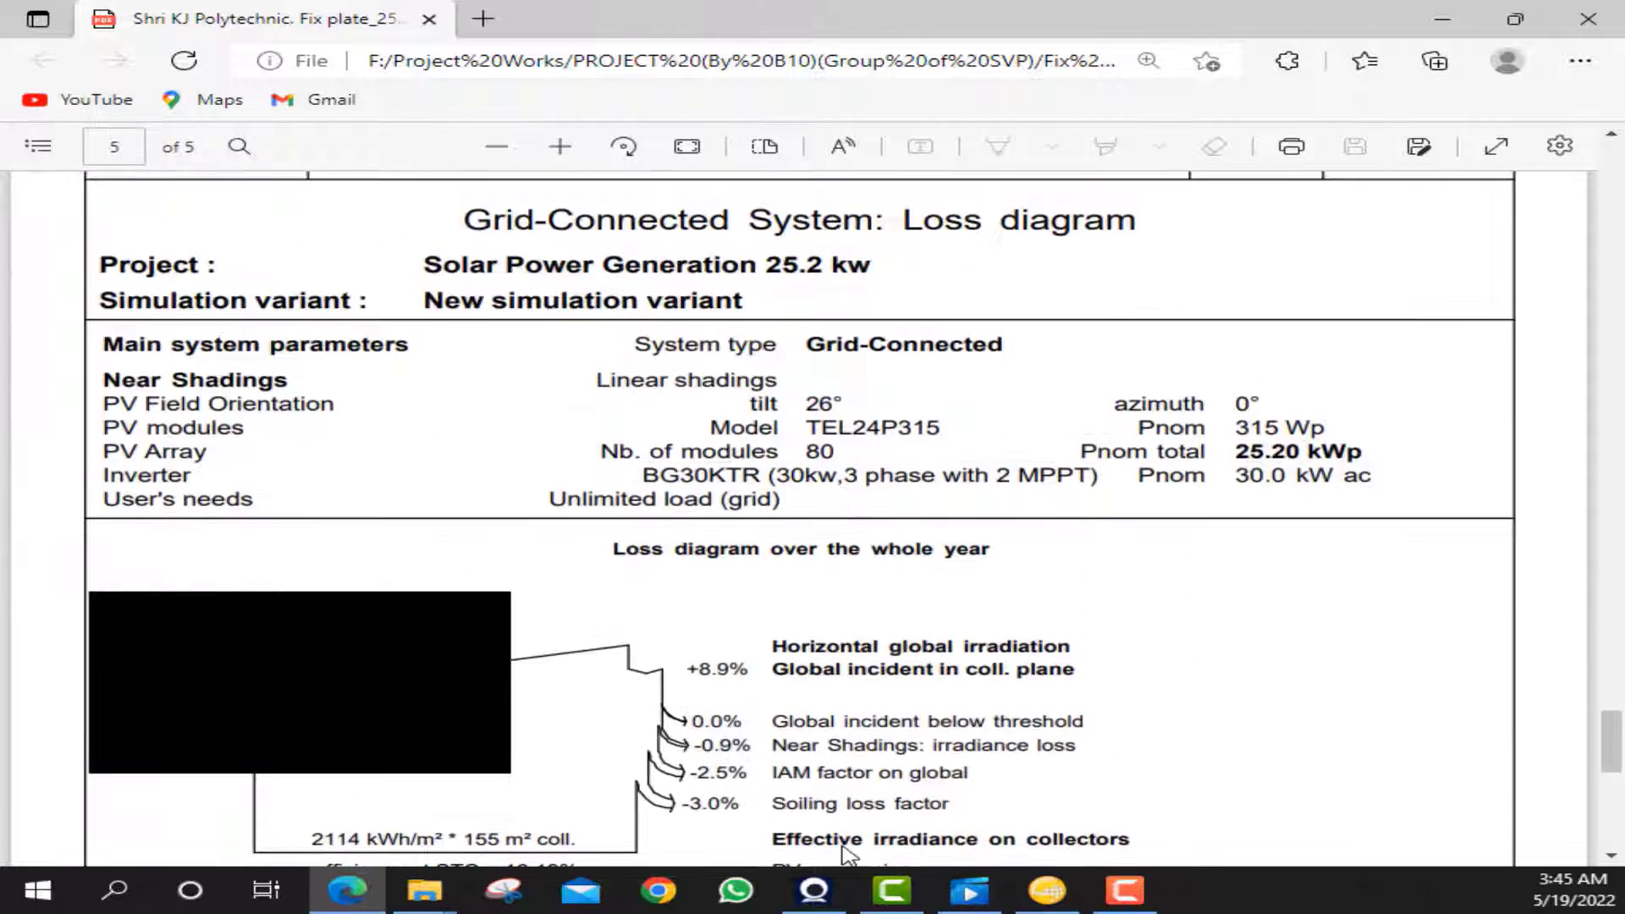
pyautogui.scroll(-5, 846, 855)
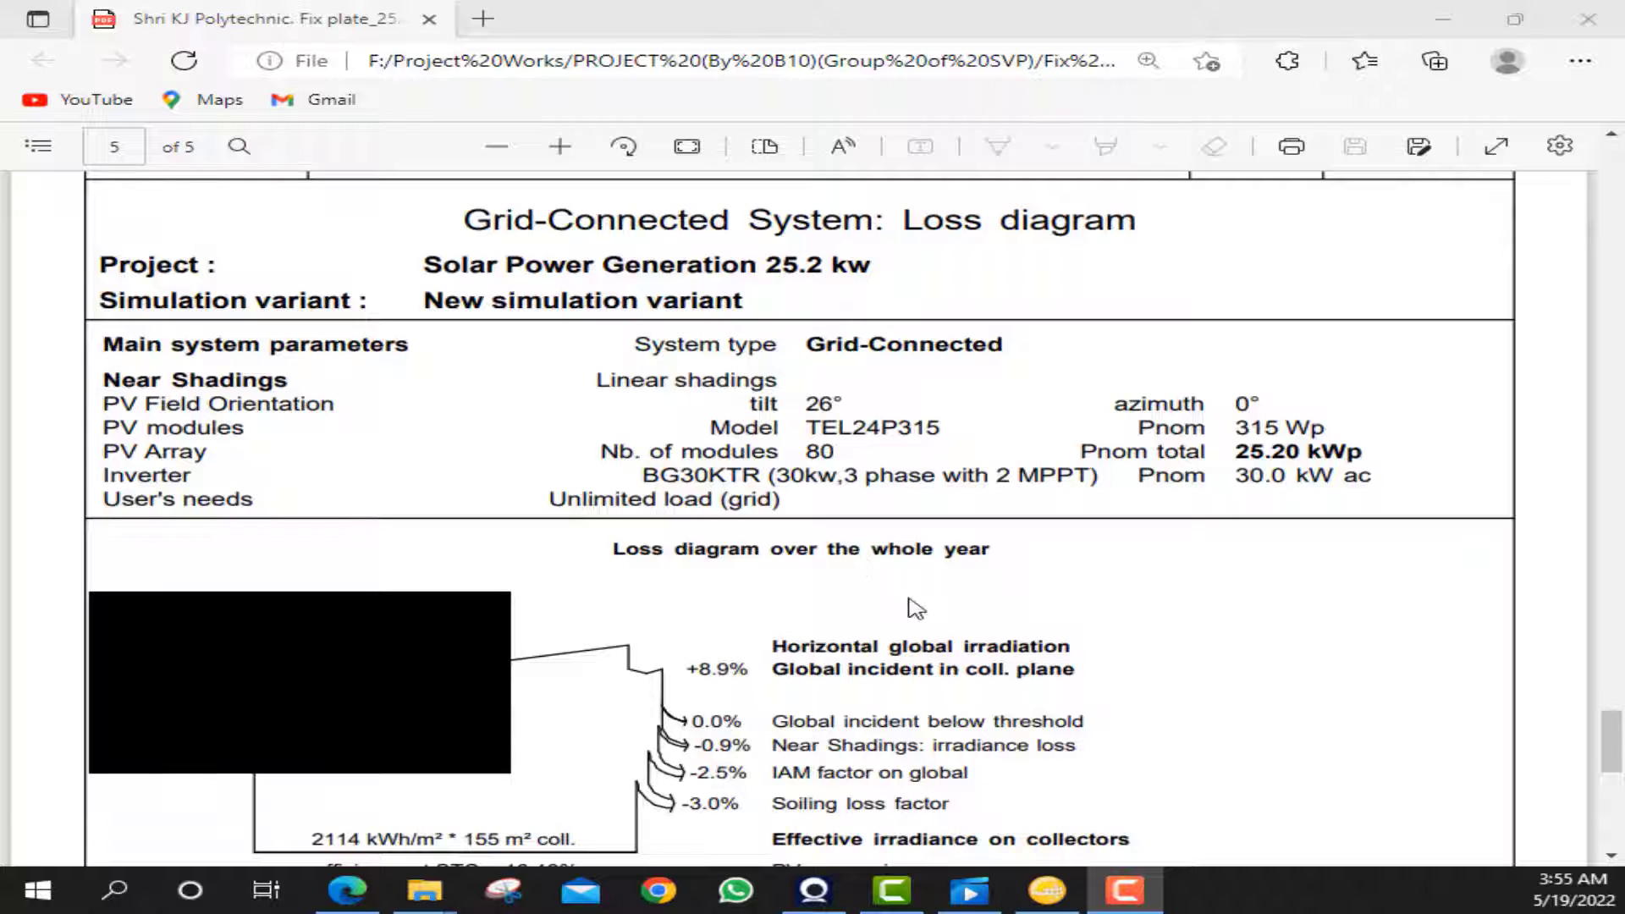
pyautogui.scroll(-3, 913, 607)
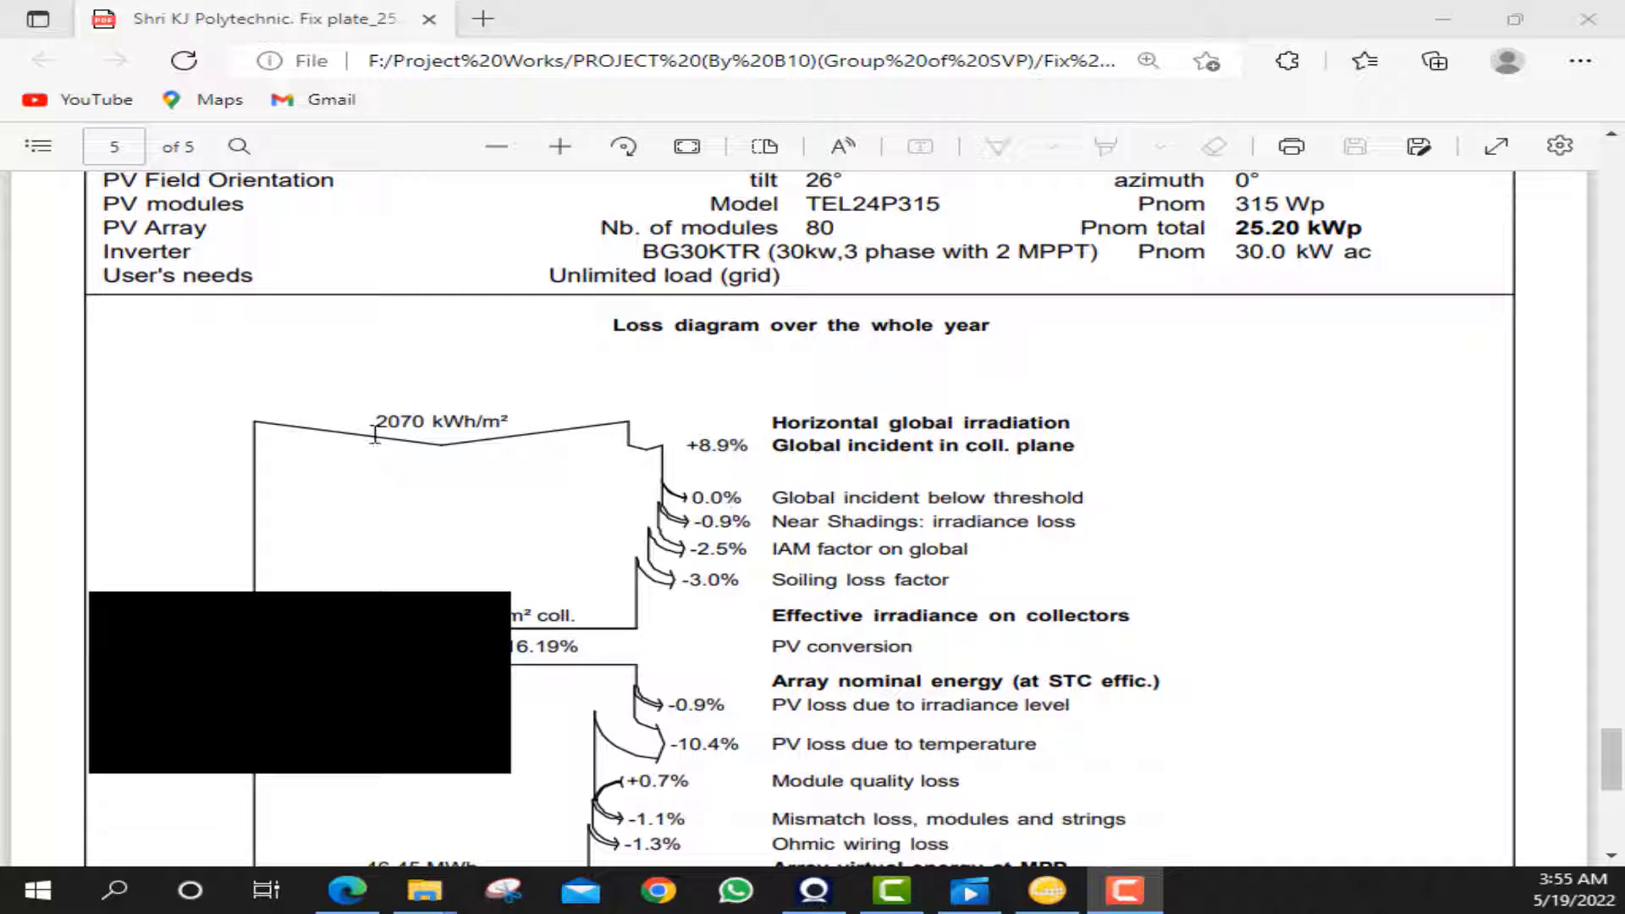
pyautogui.moveTo(375, 434); pyautogui.dragTo(533, 442)
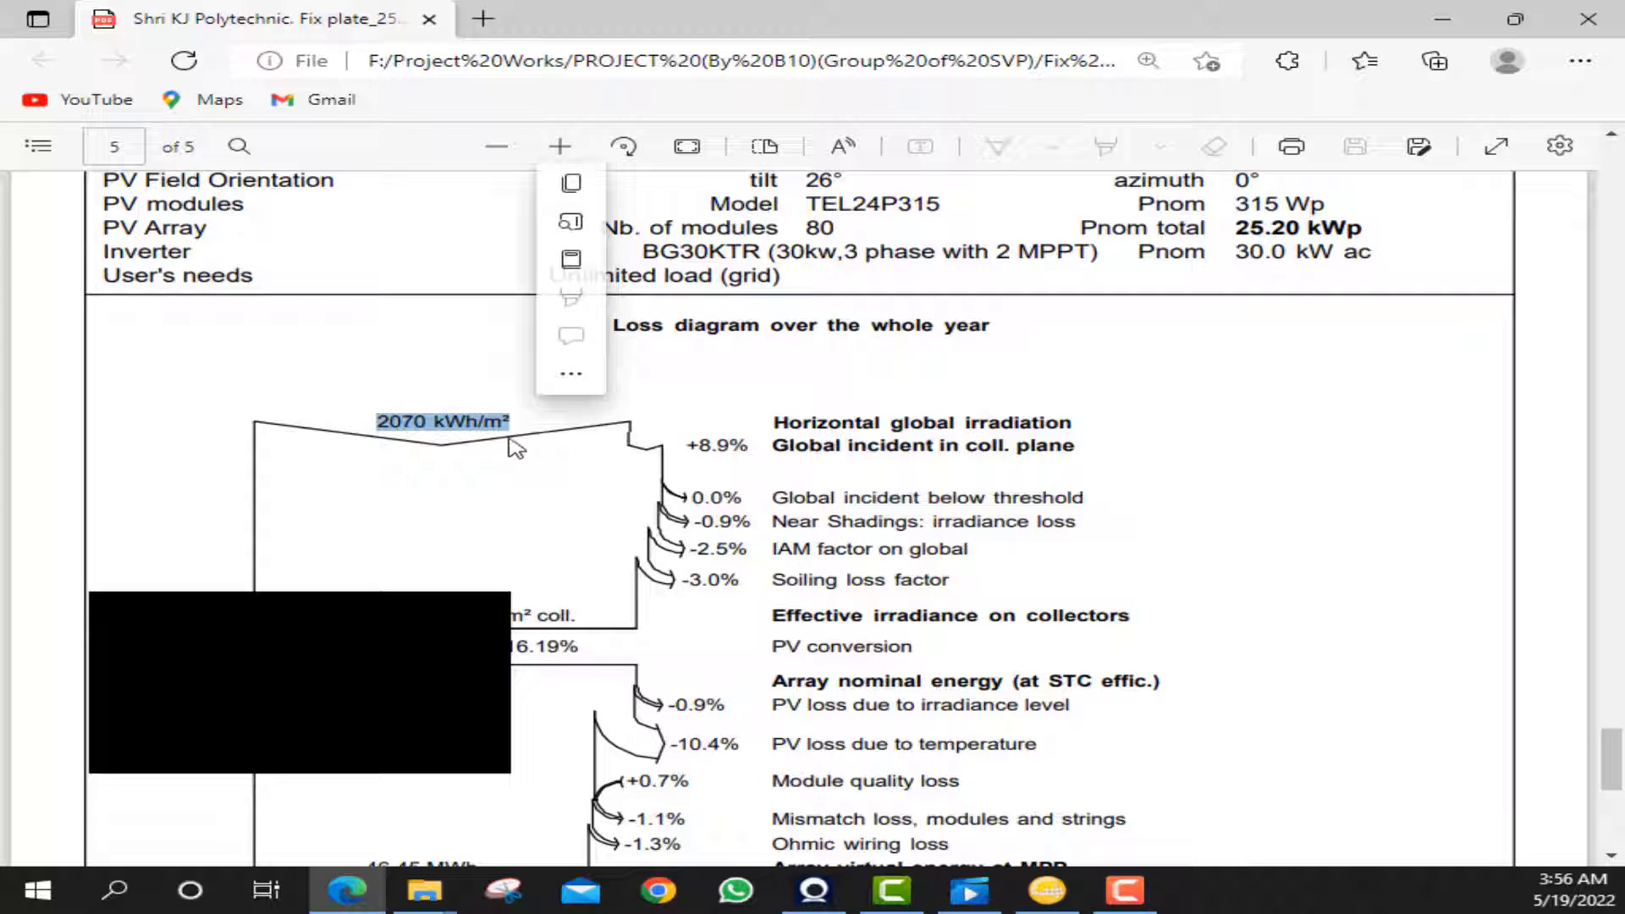
pyautogui.click(759, 489)
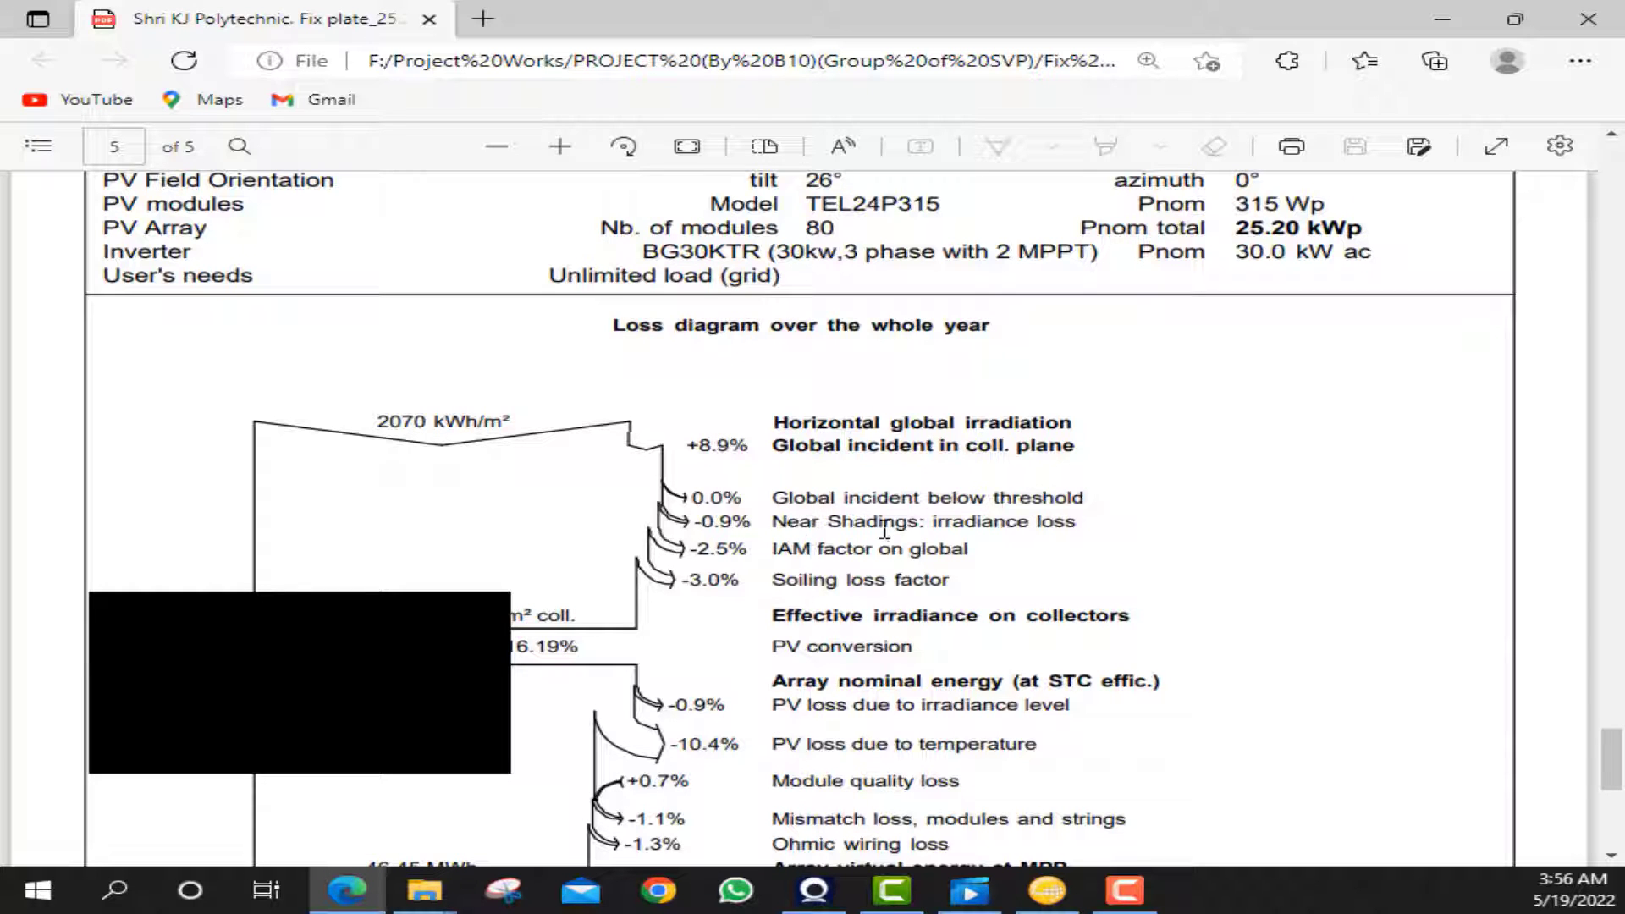
pyautogui.moveTo(810, 580); pyautogui.dragTo(926, 580)
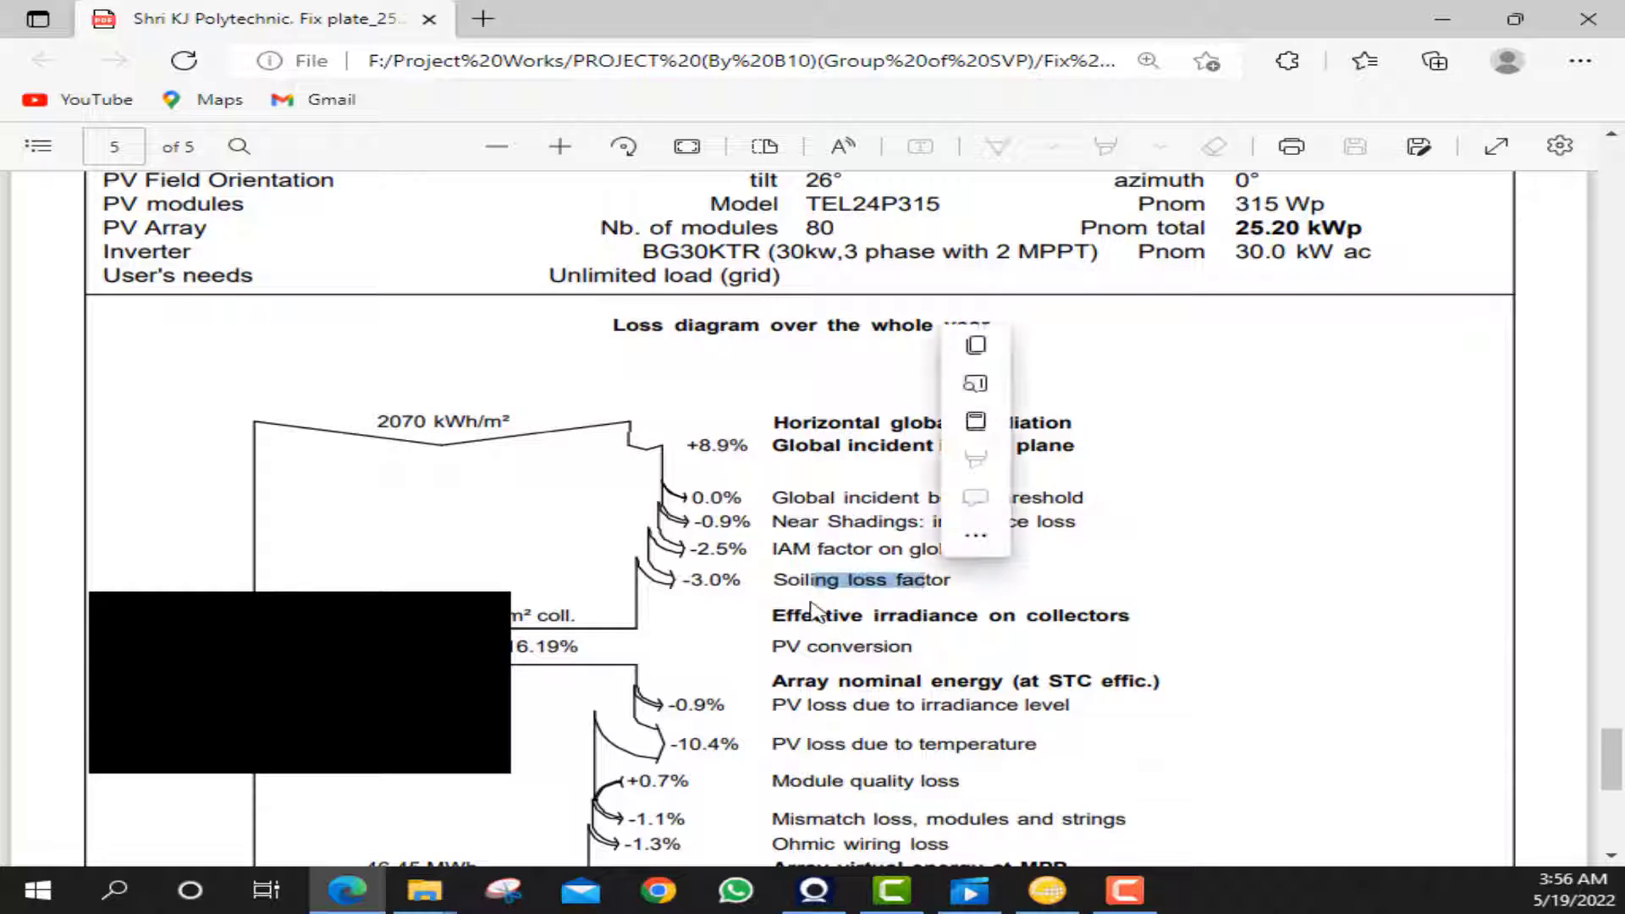
pyautogui.click(813, 601)
# - Review the array losses, inverter losses, system unavailability and energy injected into the grid in the loss diagram
pyautogui.scroll(-3, 763, 602)
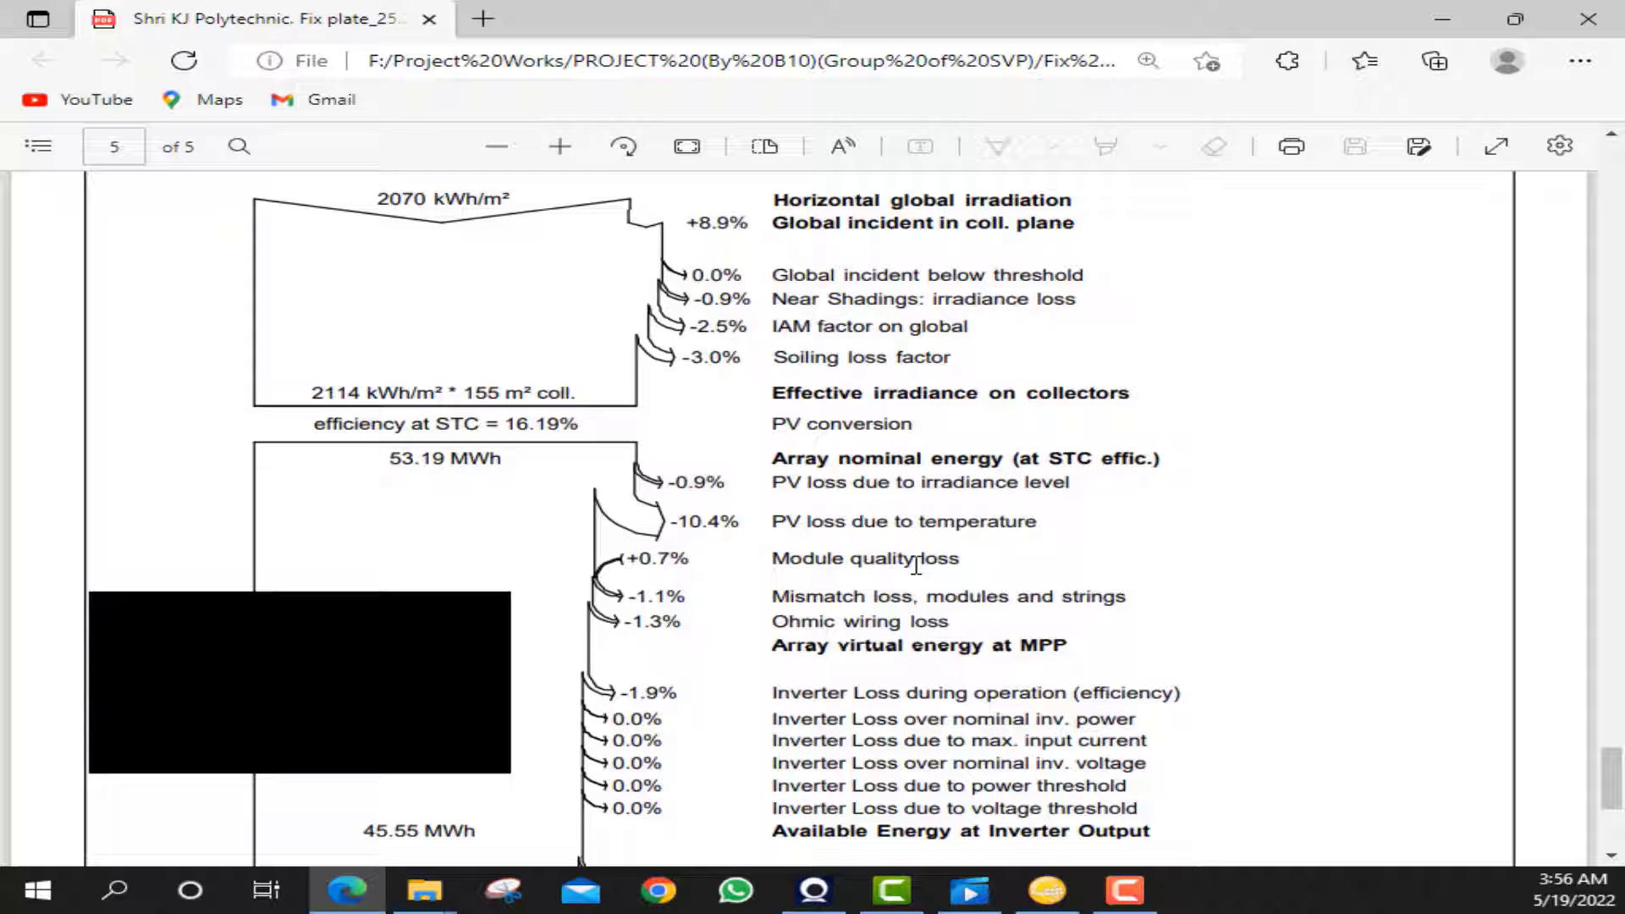
pyautogui.scroll(-3, 927, 584)
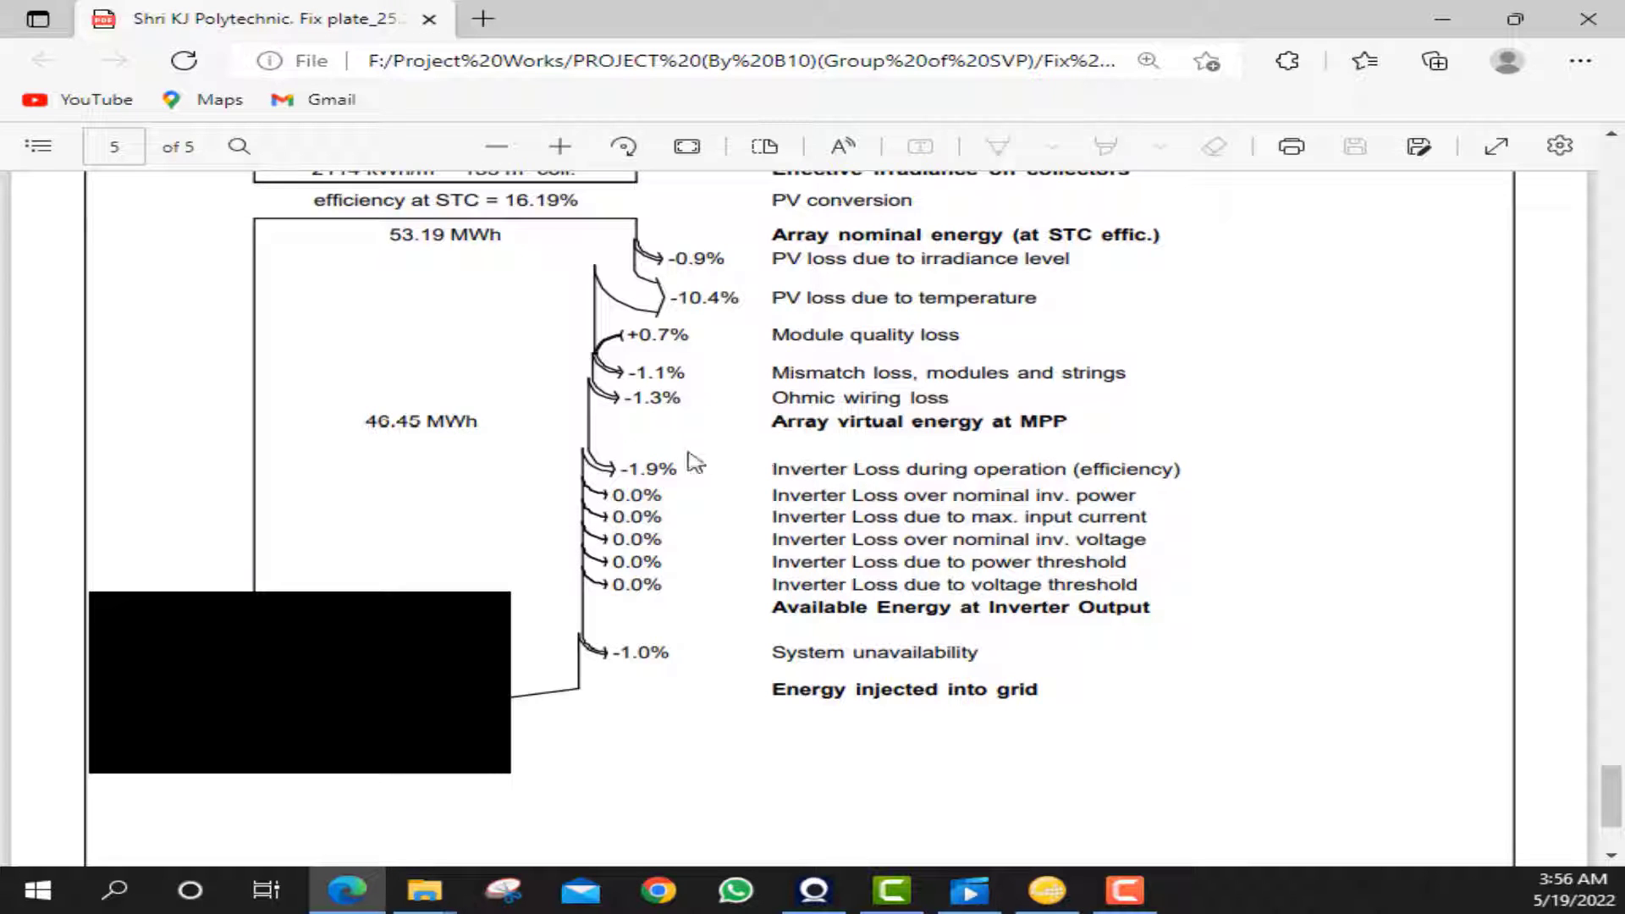
pyautogui.scroll(-3, 625, 464)
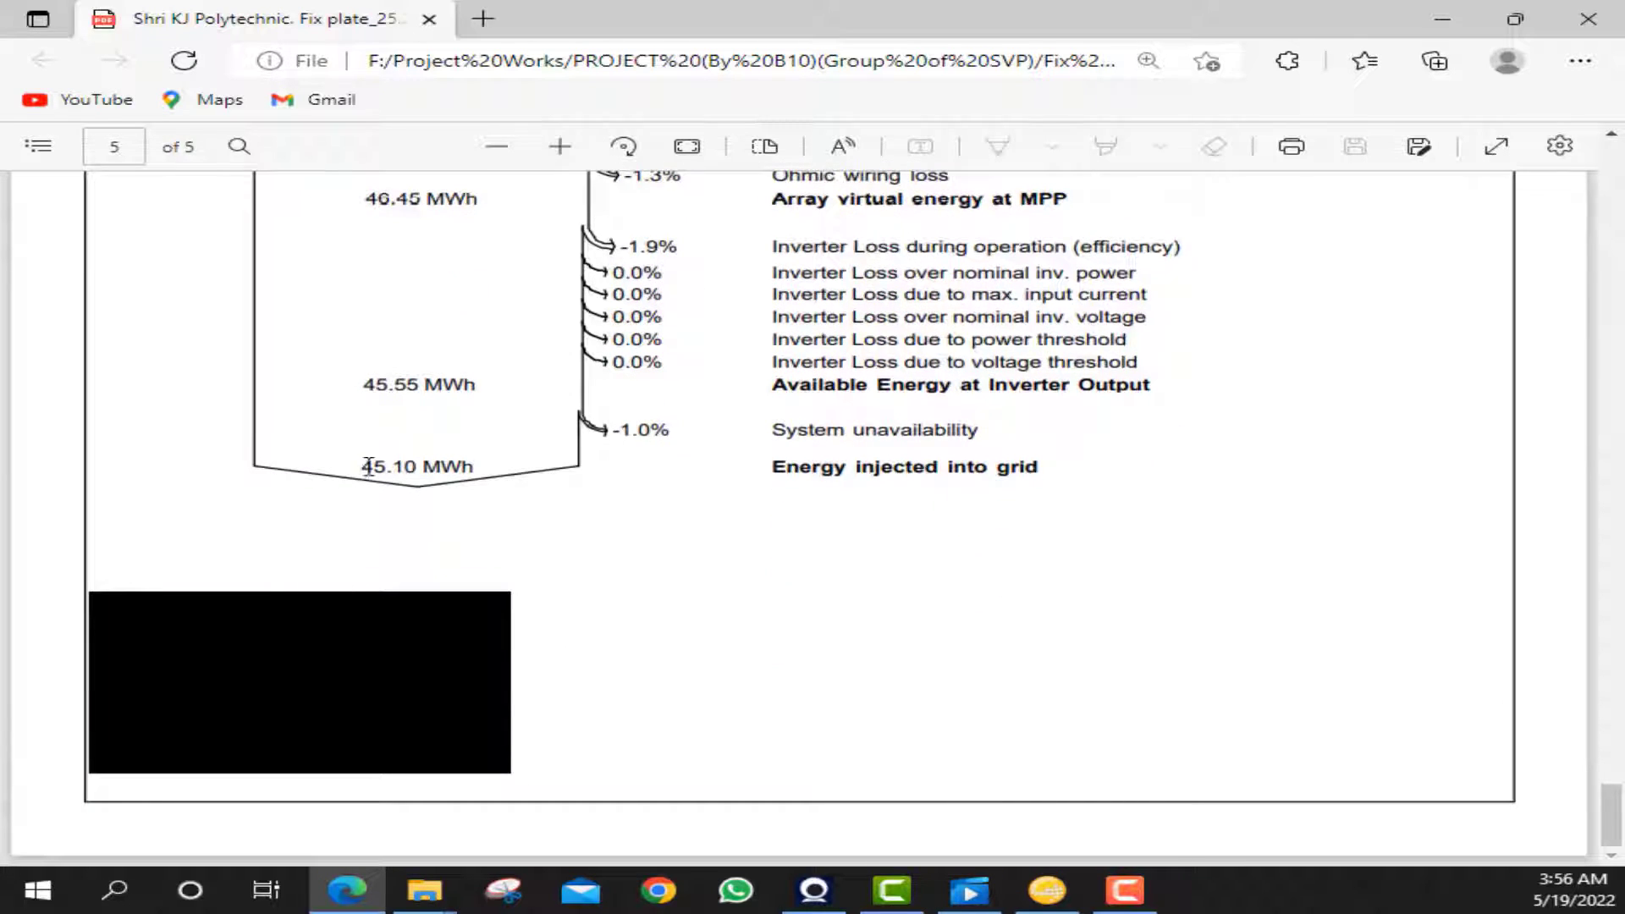
pyautogui.moveTo(362, 468); pyautogui.dragTo(479, 466)
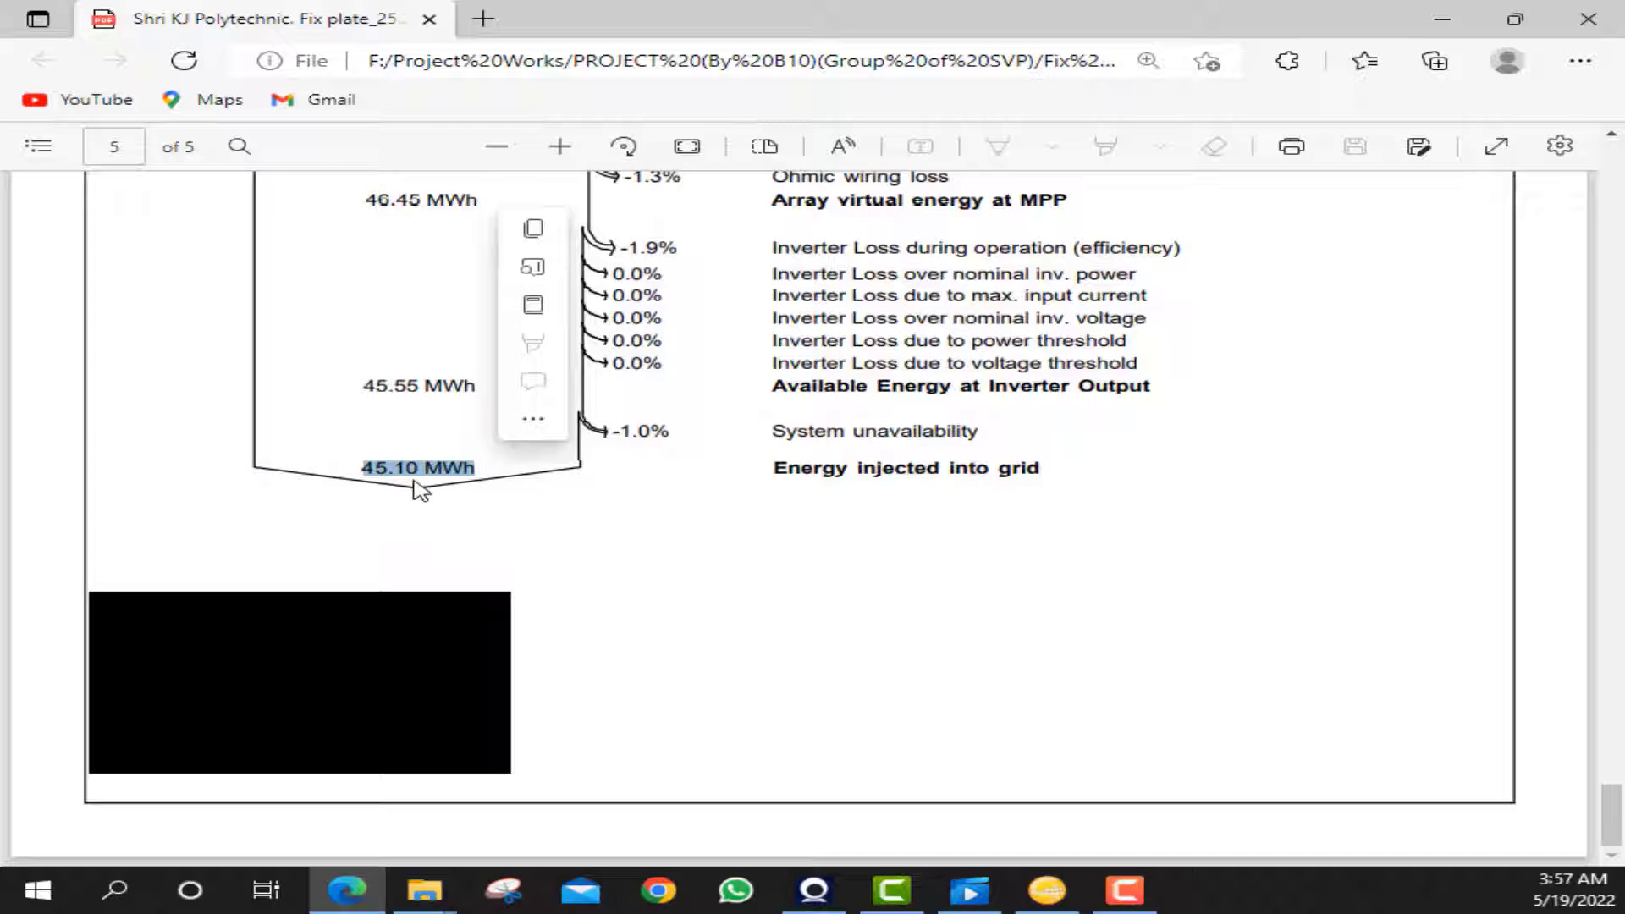
pyautogui.click(473, 478)
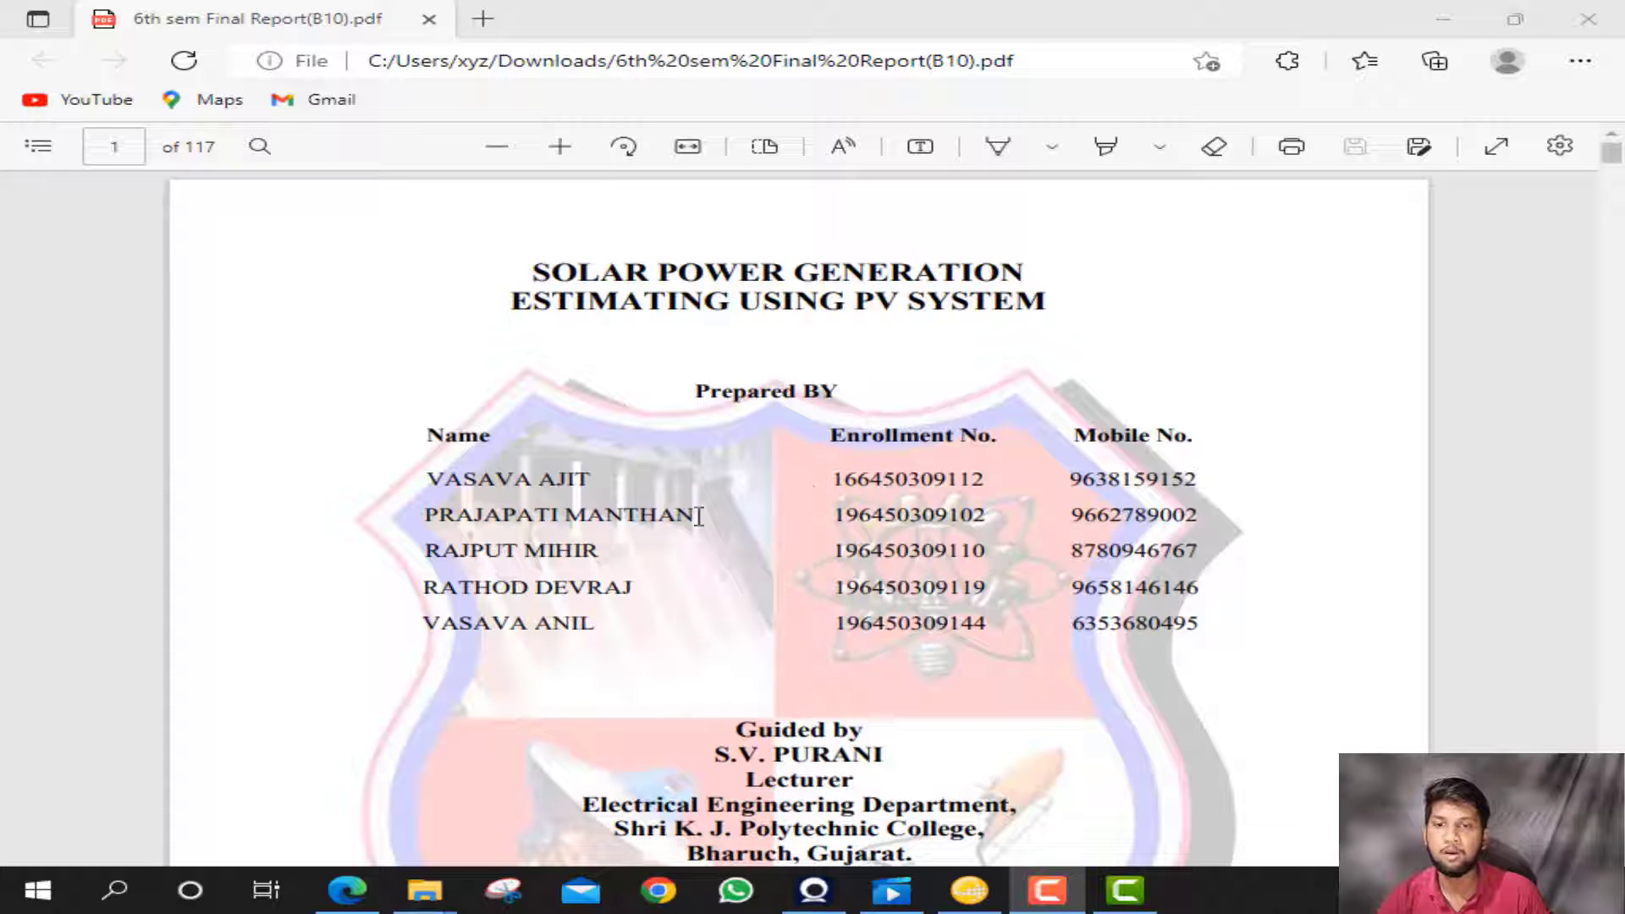
# - Look through the cover page and certificate page of the project report 6th sem Final Report(B10).pdf
pyautogui.scroll(-3, 1047, 516)
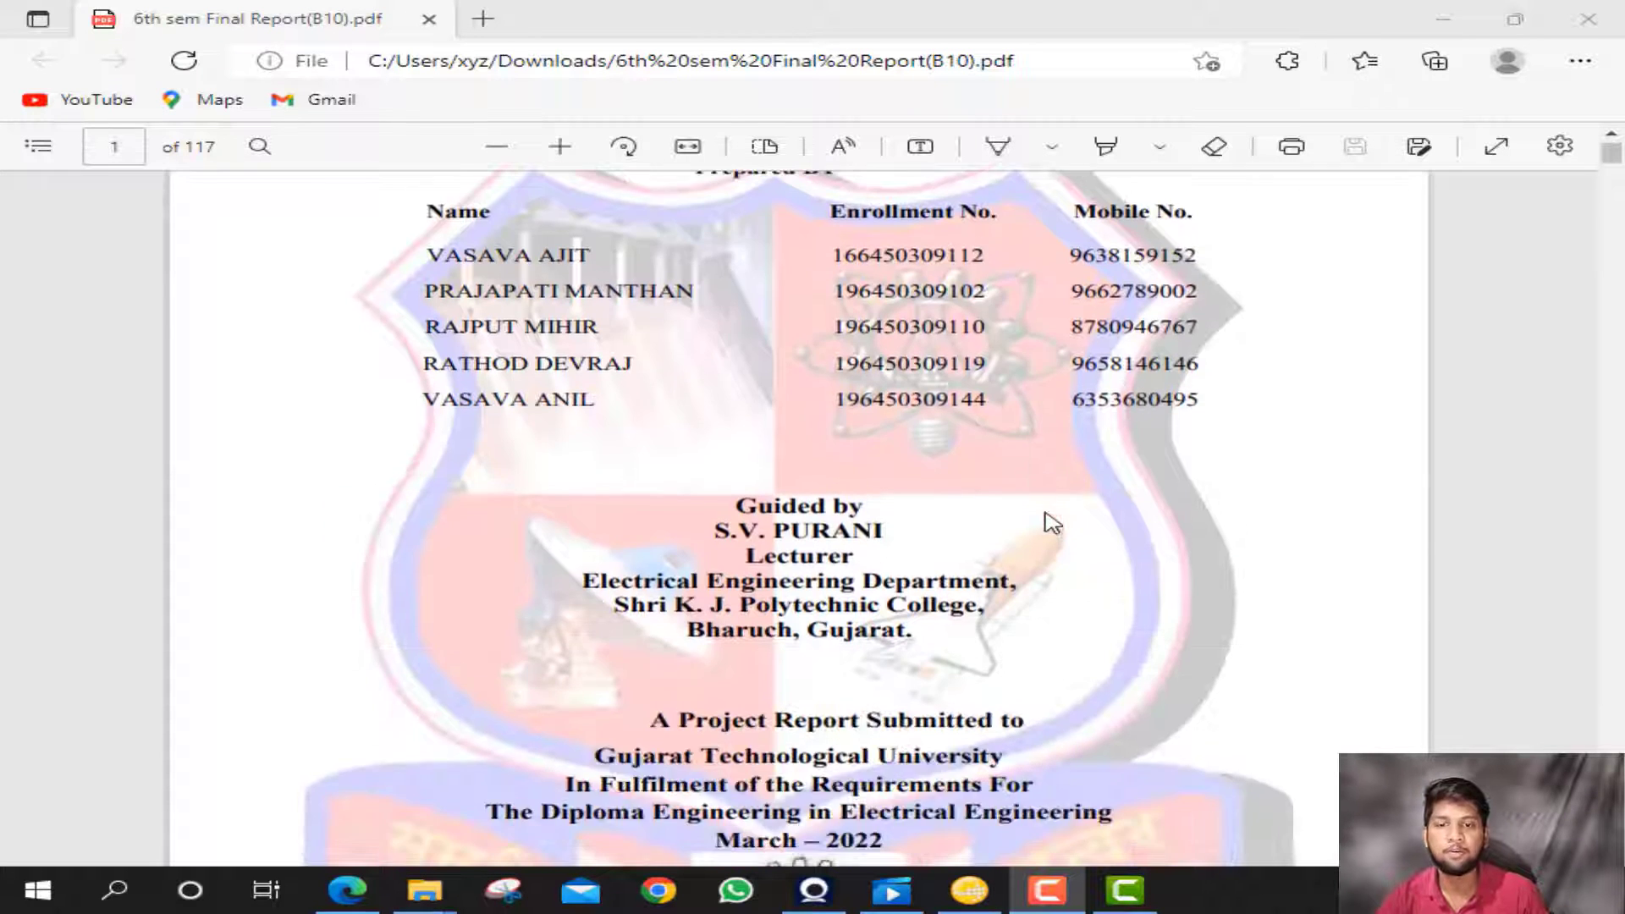
pyautogui.scroll(-3, 940, 575)
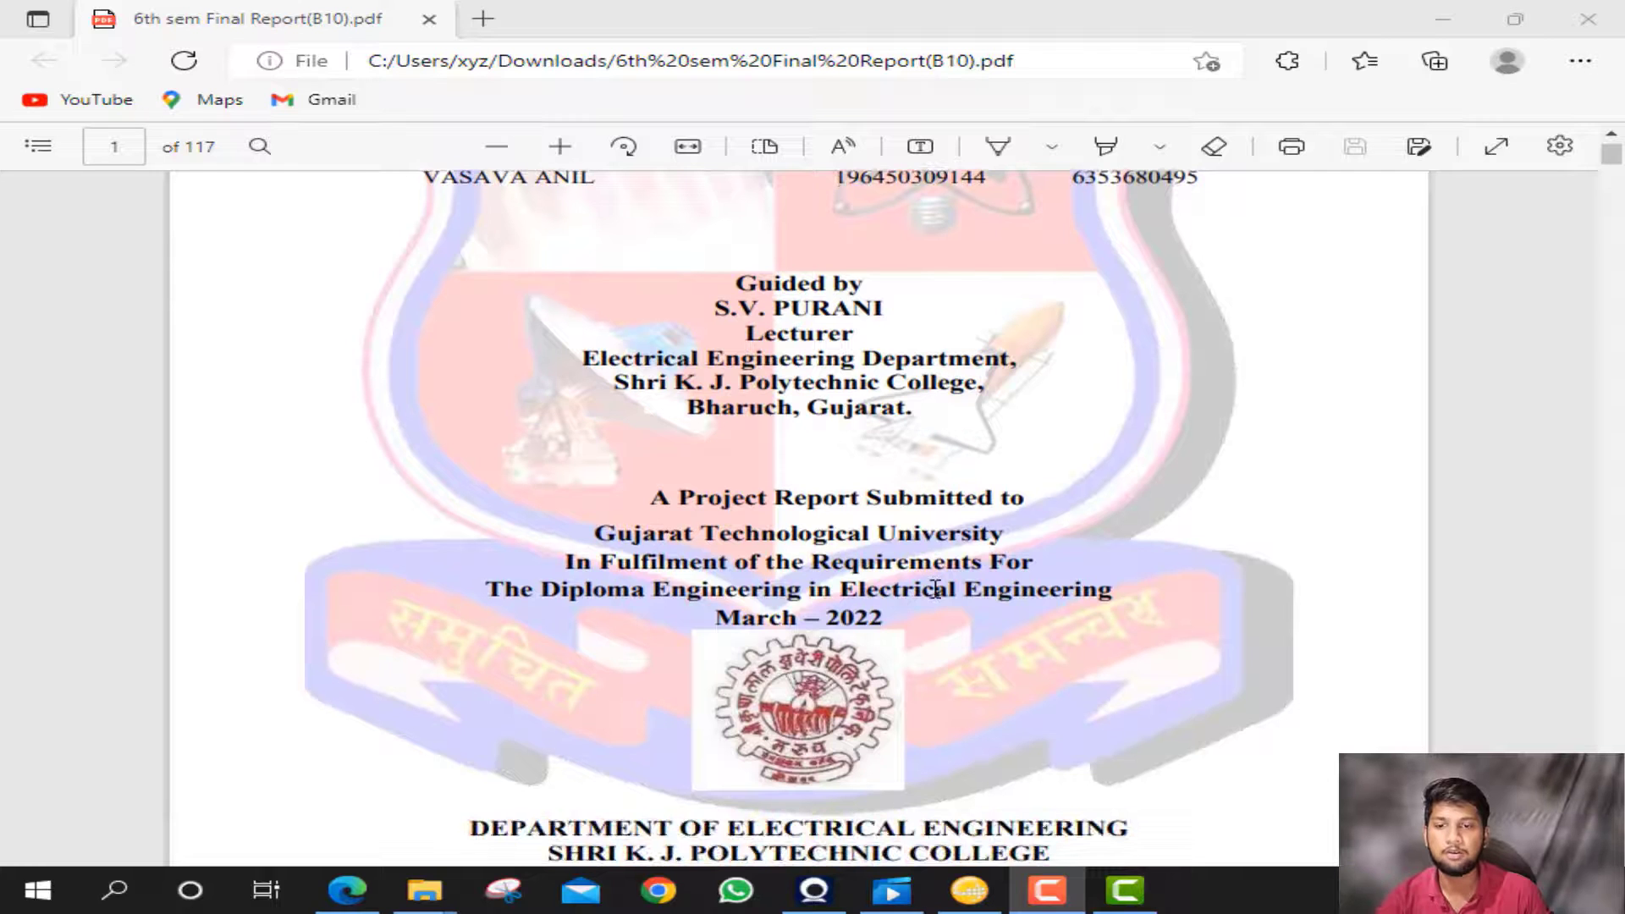
pyautogui.scroll(-3, 935, 590)
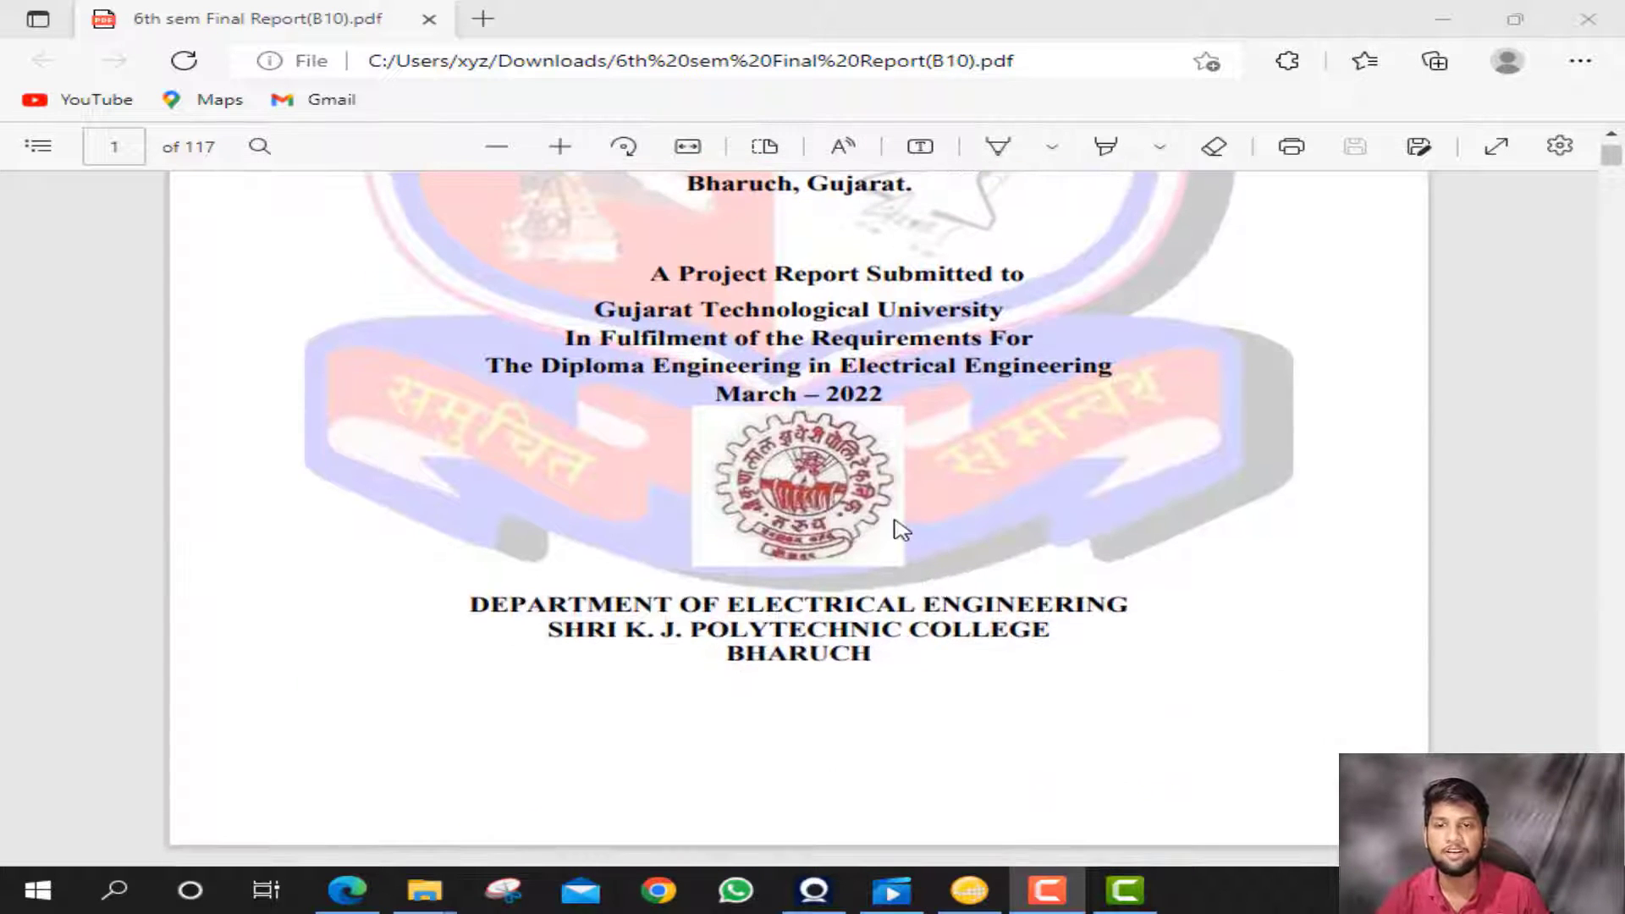
pyautogui.scroll(-8, 901, 529)
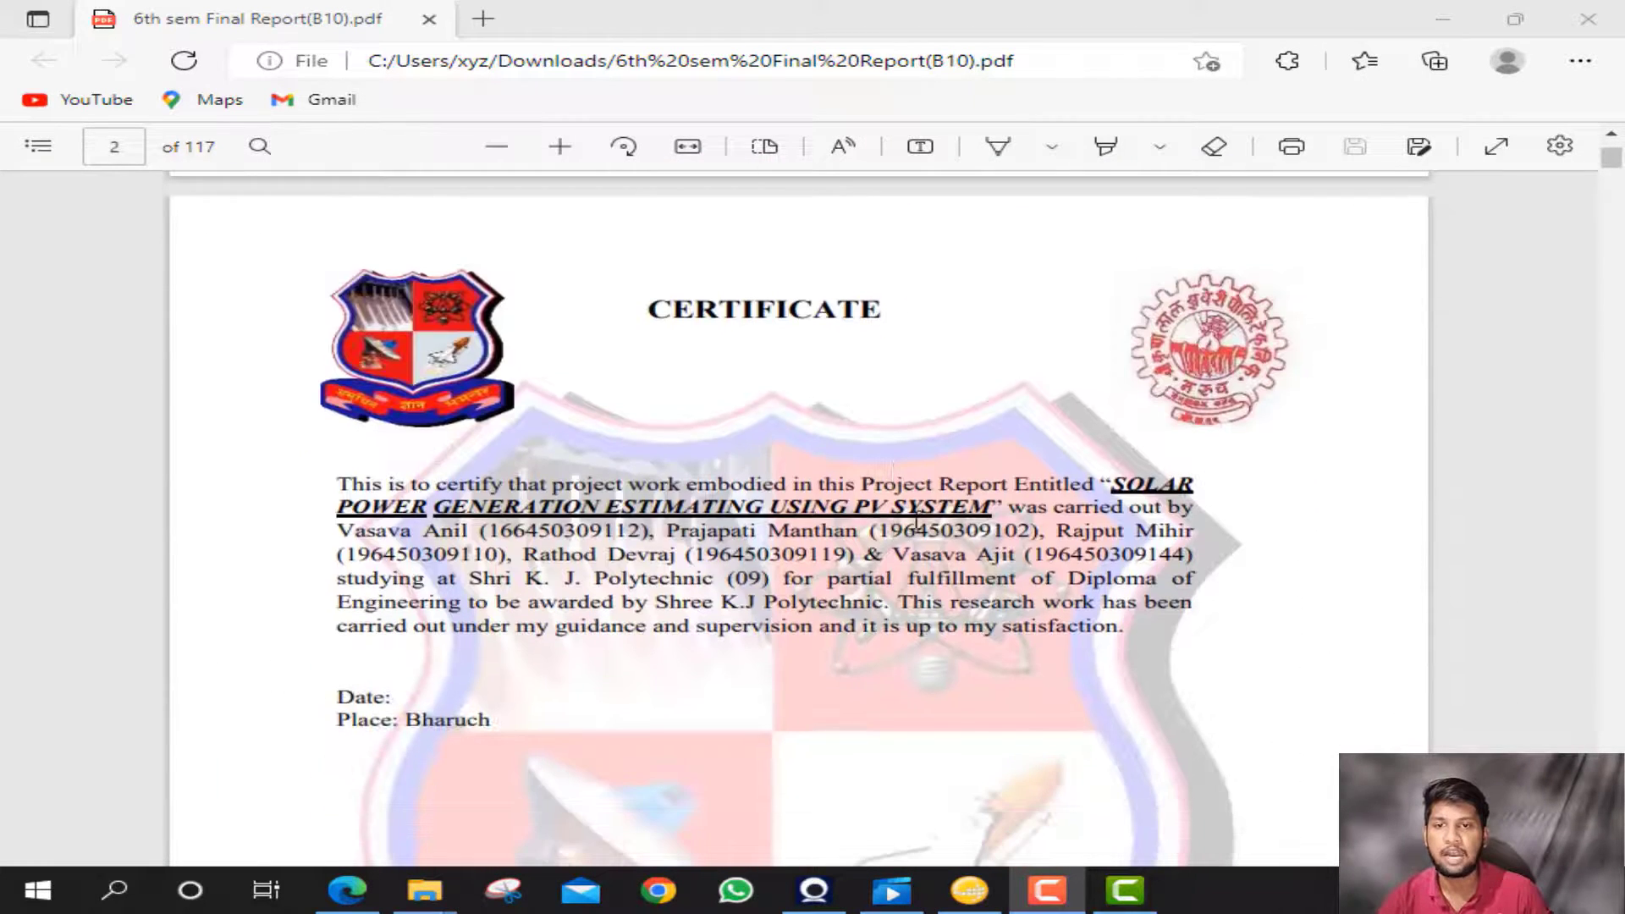
pyautogui.scroll(-6, 903, 567)
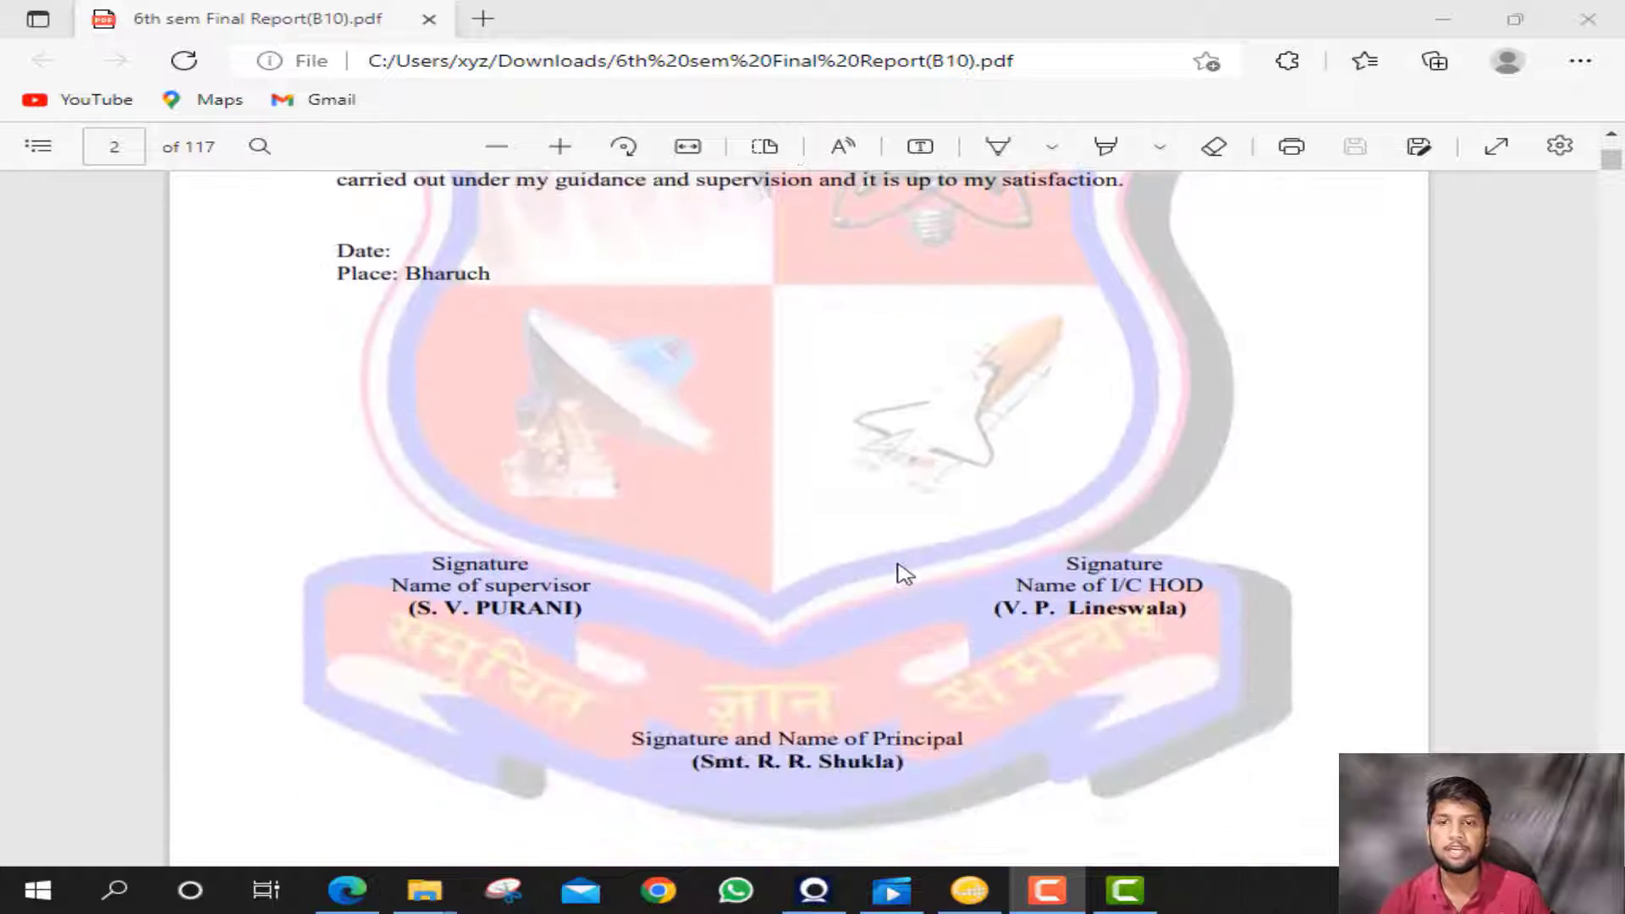
# - Read the institute and department vision and mission pages and the acknowledgement page of the project report
pyautogui.scroll(-6, 902, 573)
pyautogui.scroll(-4, 905, 574)
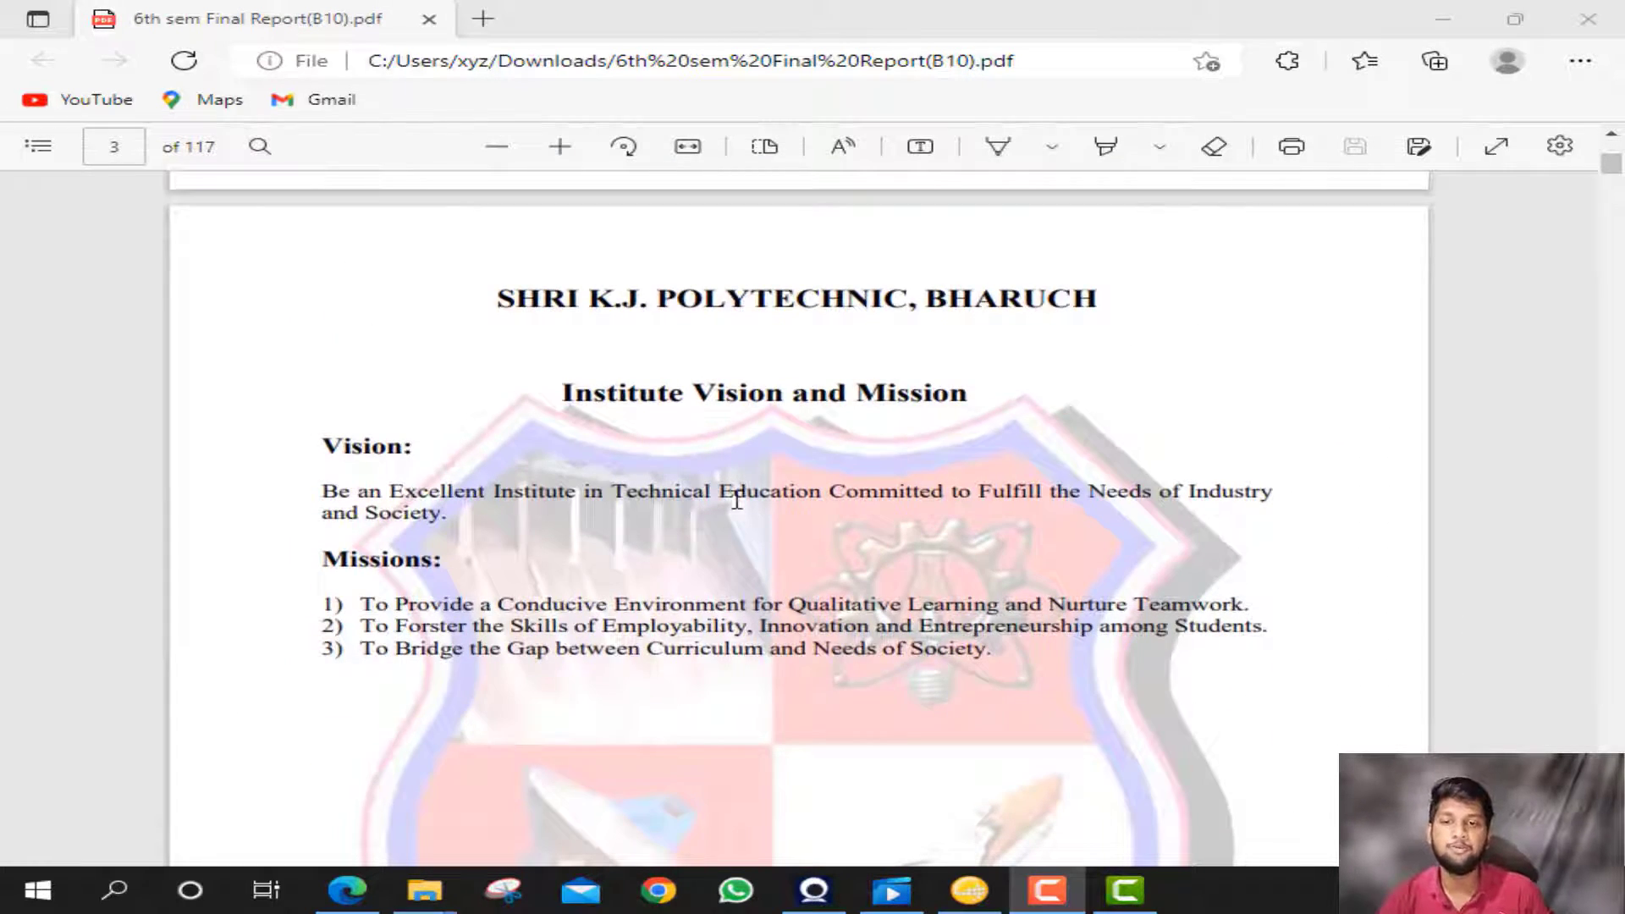
pyautogui.scroll(-18, 772, 476)
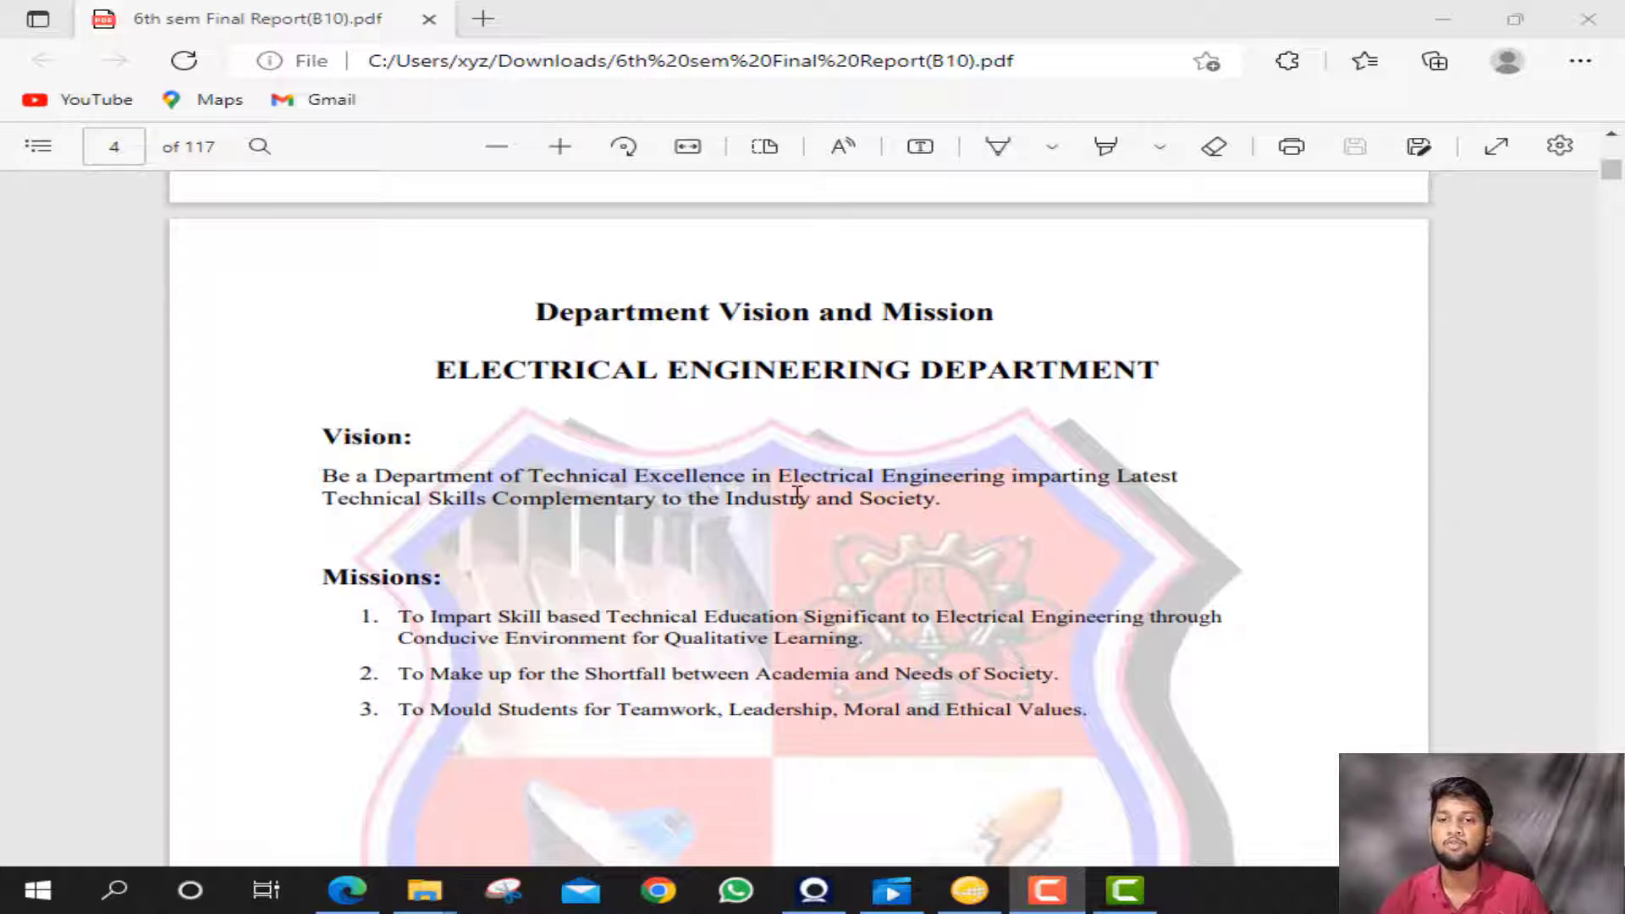
pyautogui.scroll(-15, 796, 493)
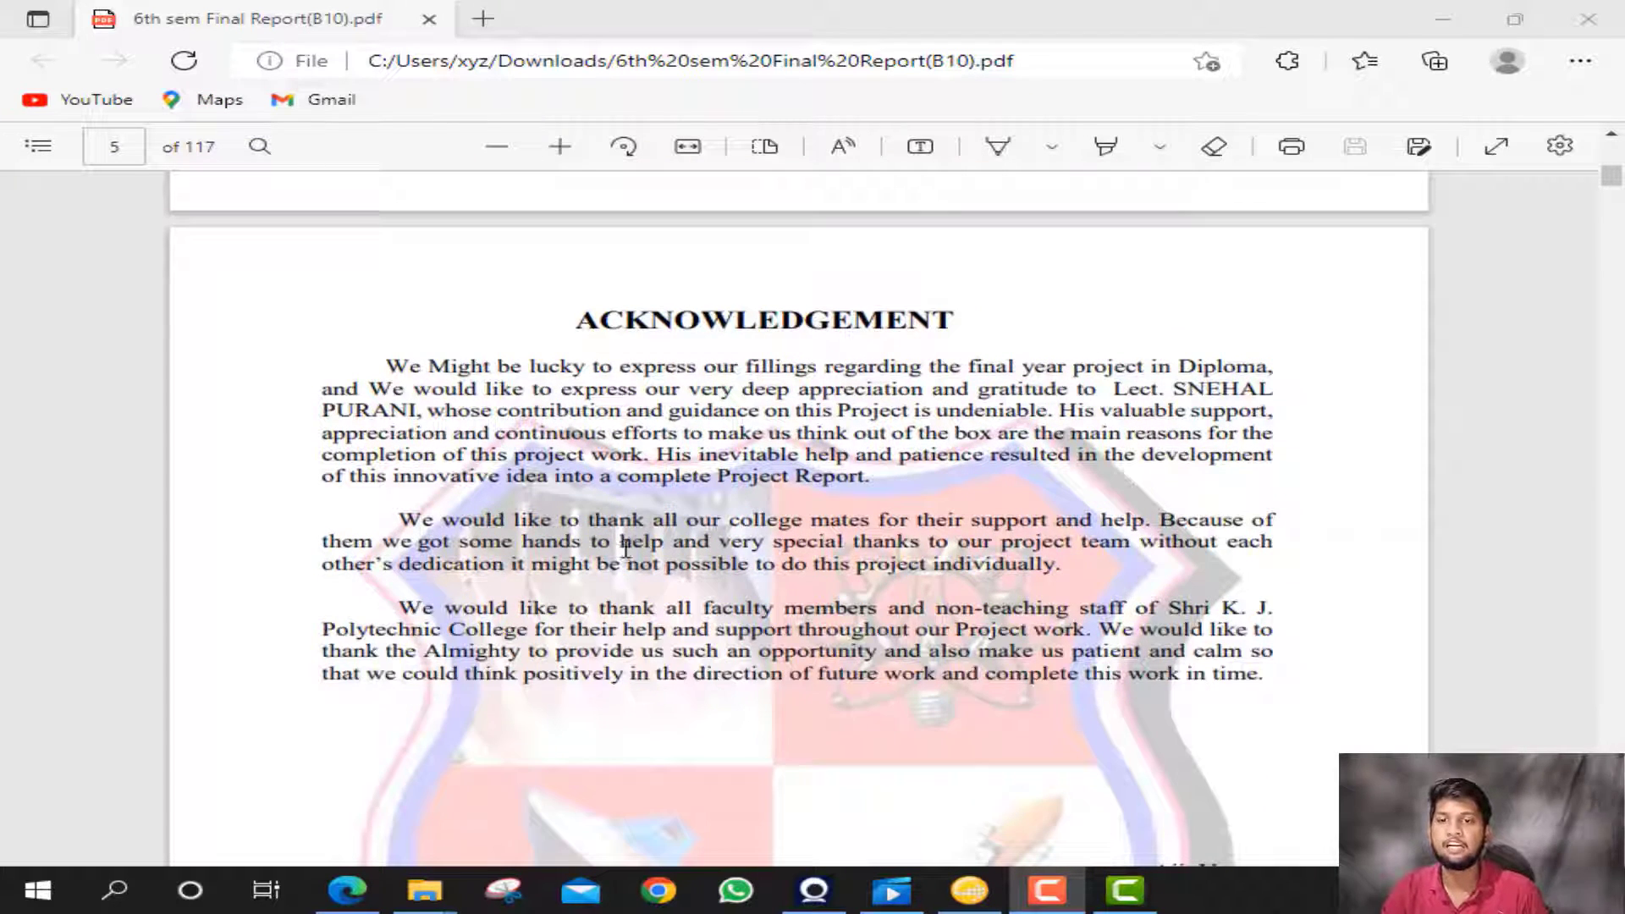
pyautogui.scroll(-3, 692, 551)
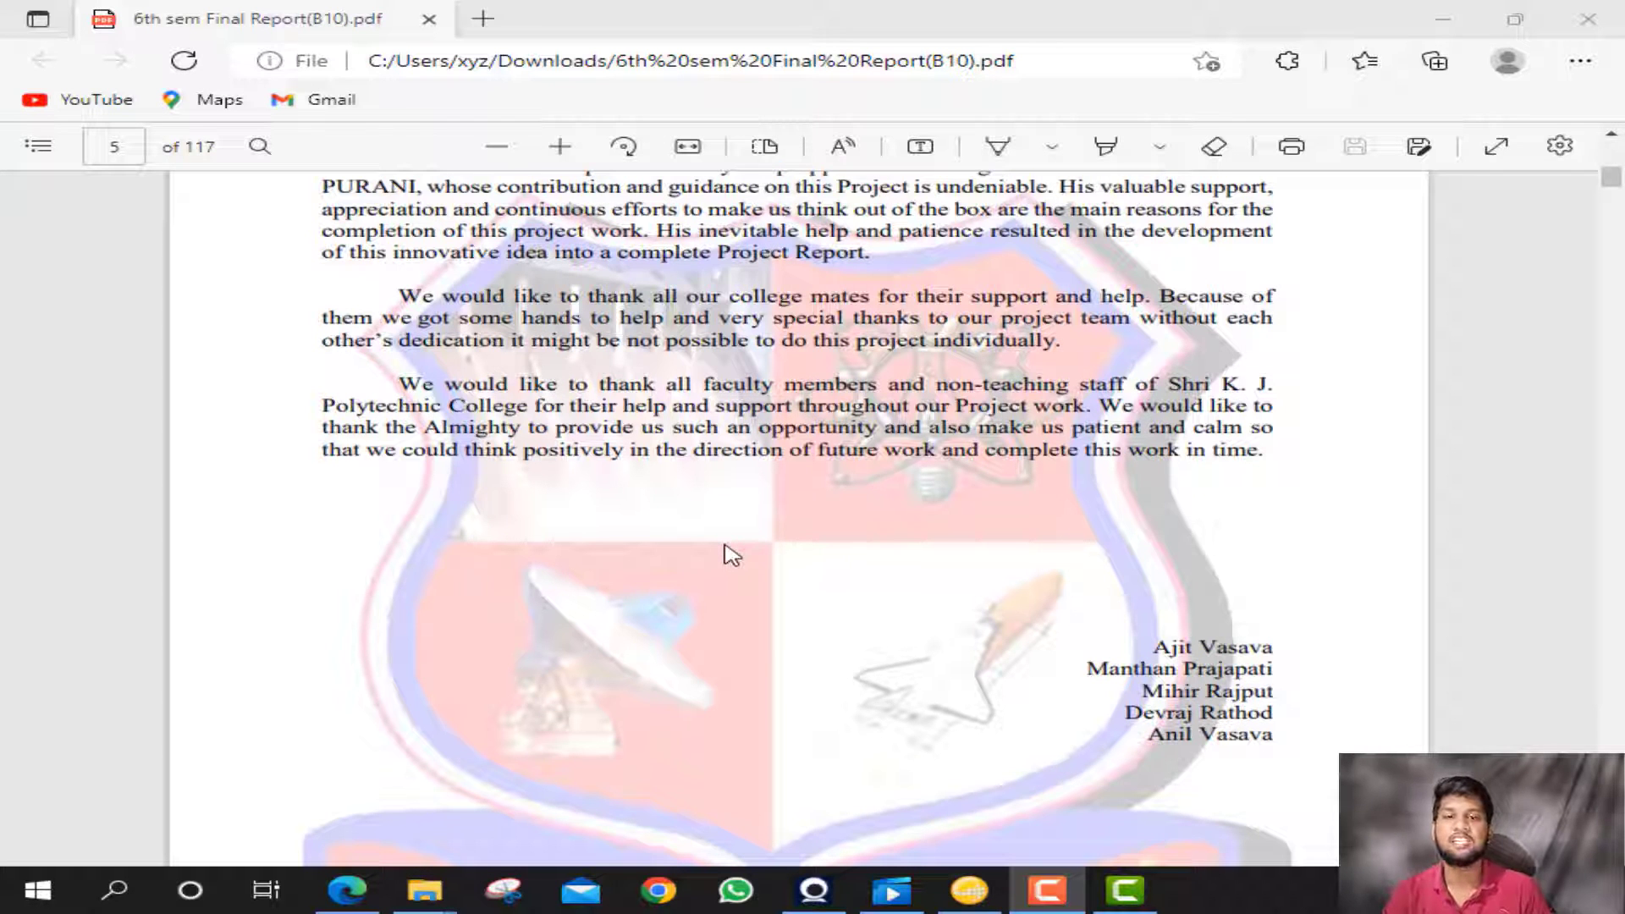
pyautogui.scroll(3, 732, 555)
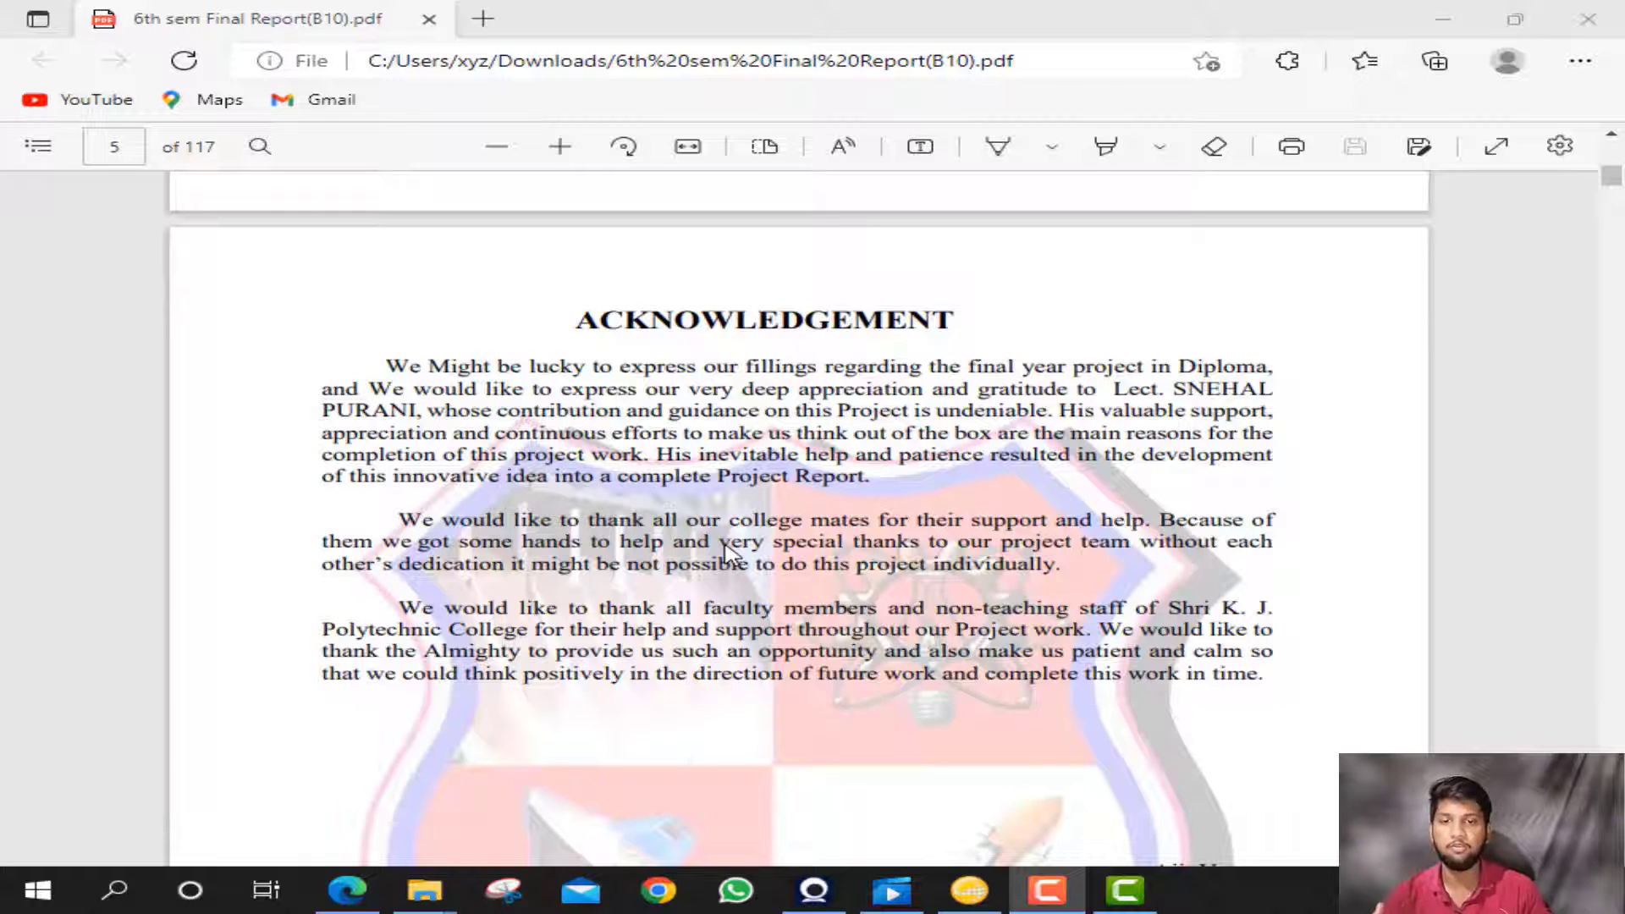
# - Look through the report's table of contents, list of figures and list of tables
pyautogui.scroll(-15, 815, 588)
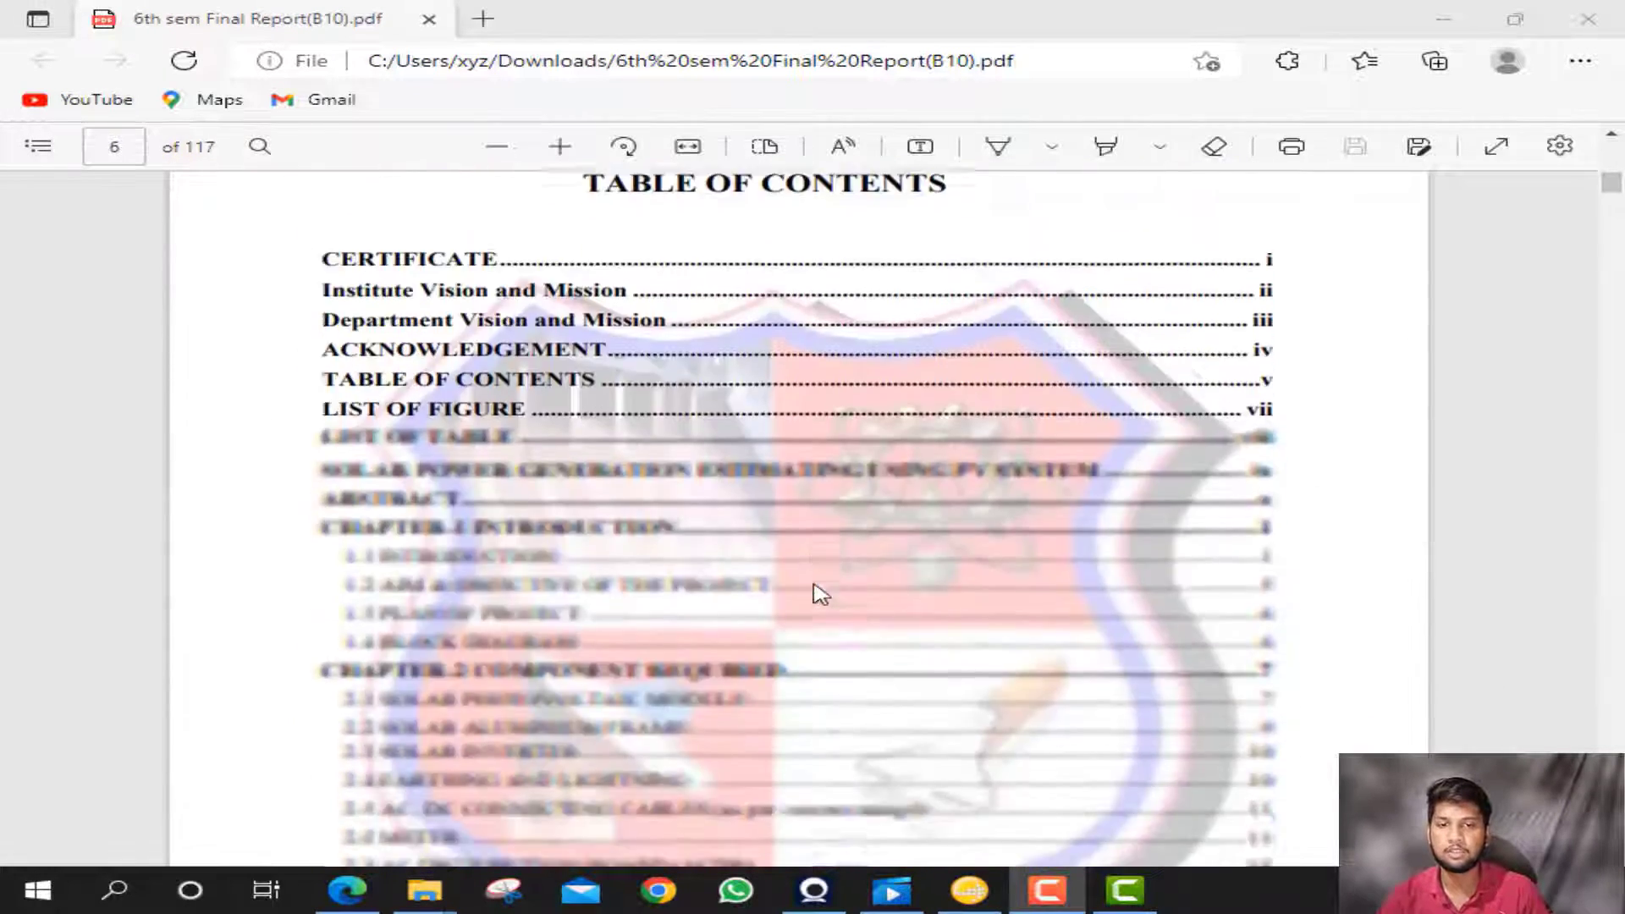
pyautogui.scroll(2, 820, 592)
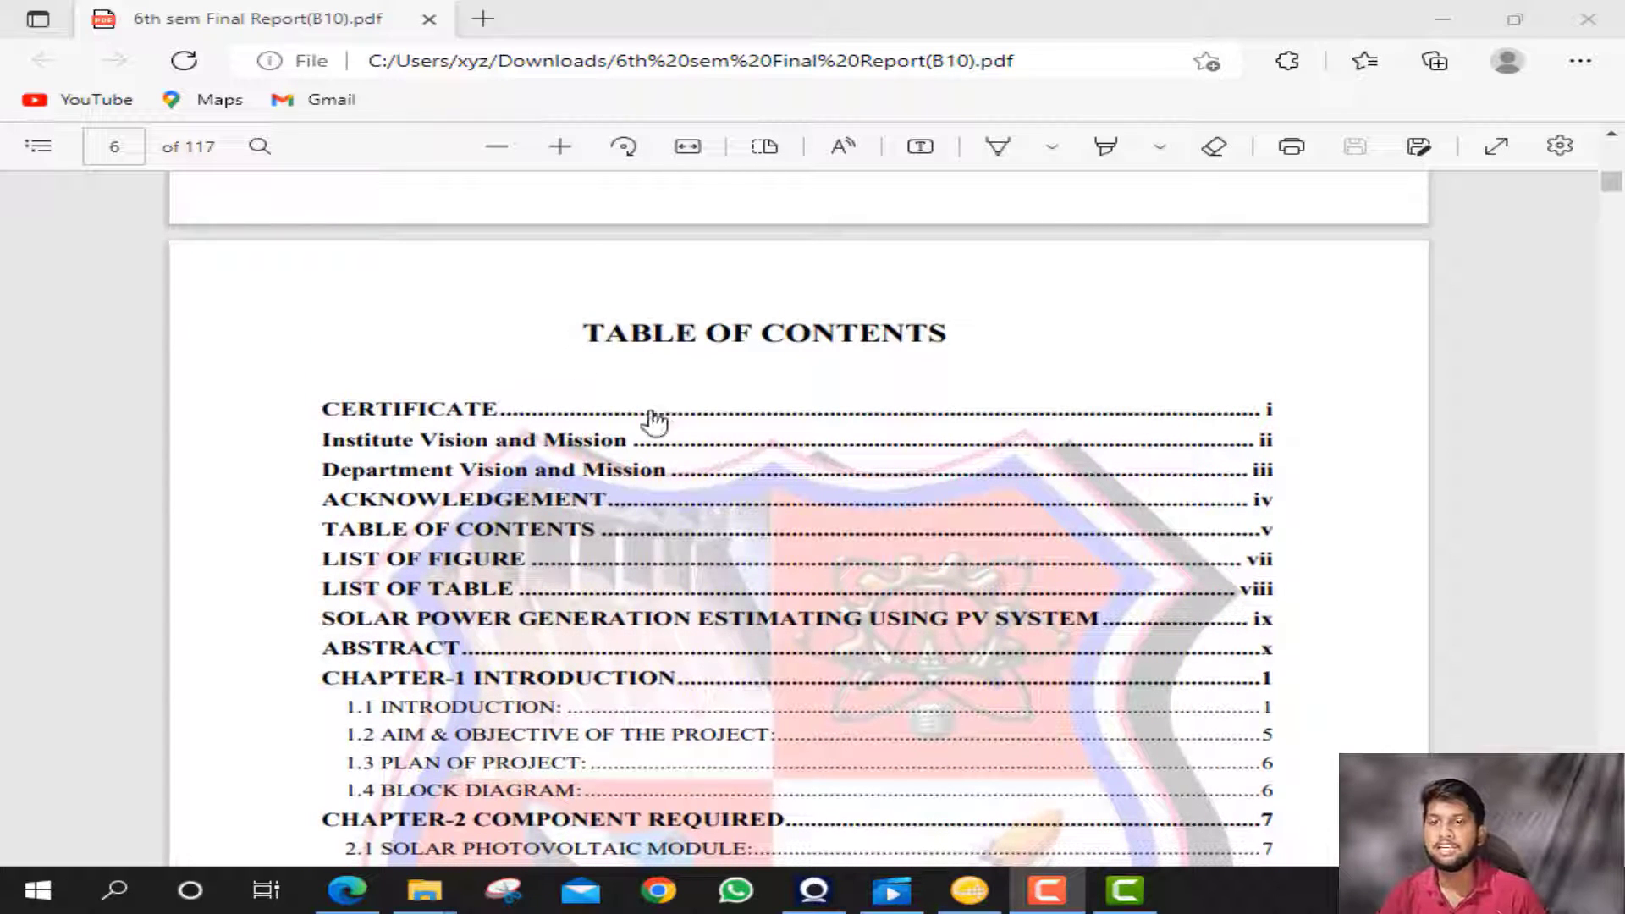
pyautogui.scroll(-15, 653, 424)
pyautogui.scroll(-10, 852, 617)
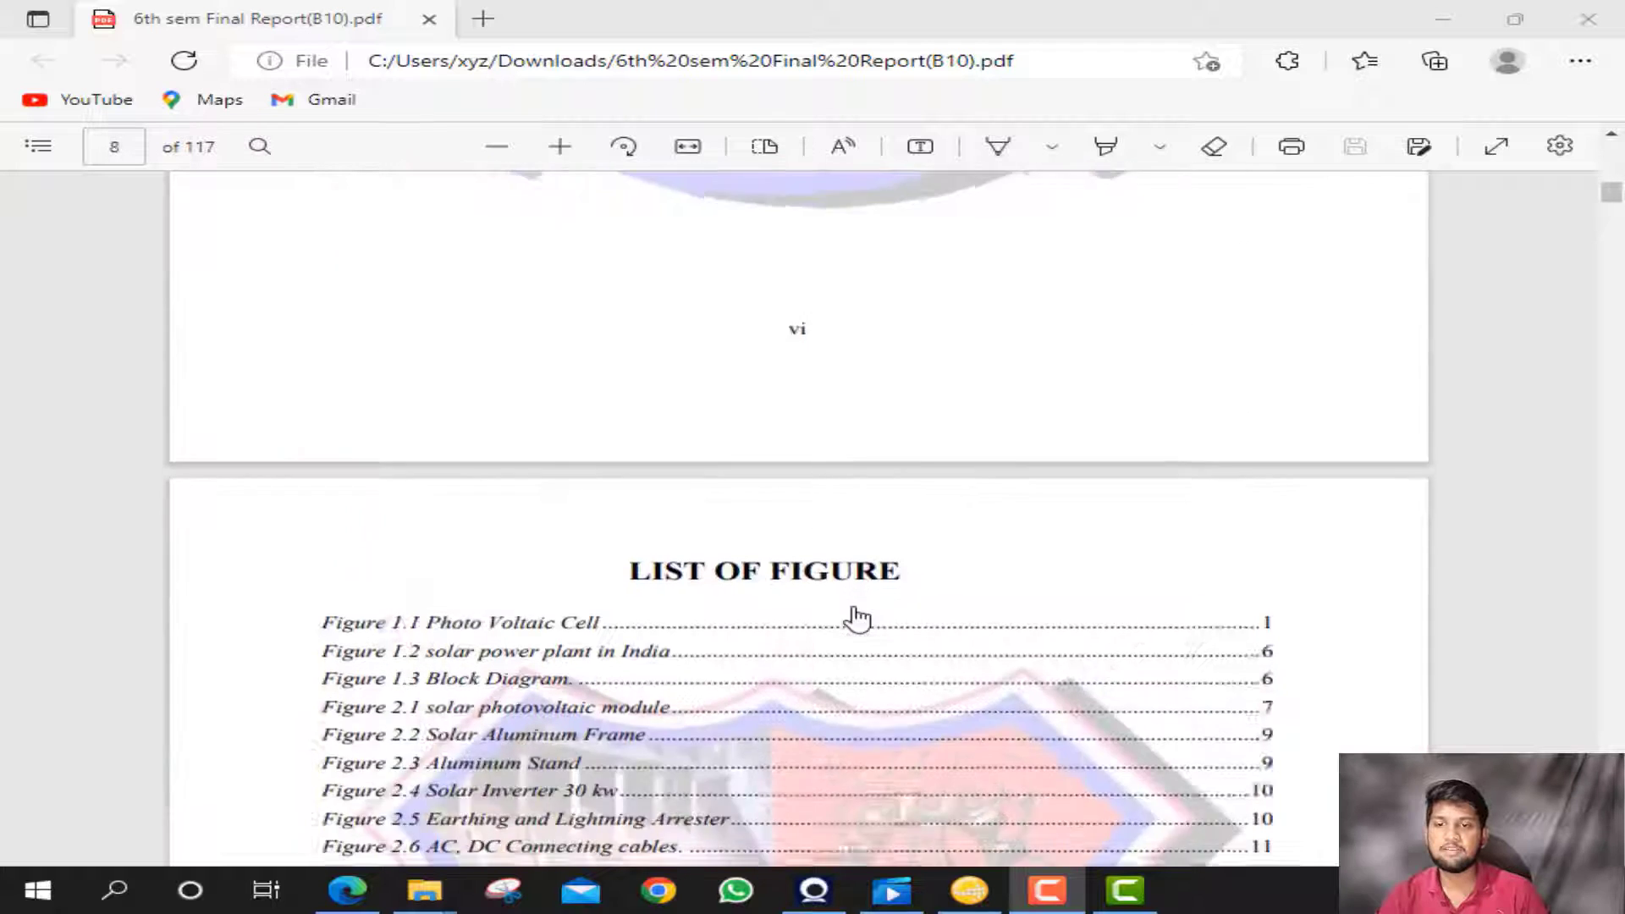
pyautogui.scroll(3, 373, 431)
pyautogui.scroll(-3, 373, 431)
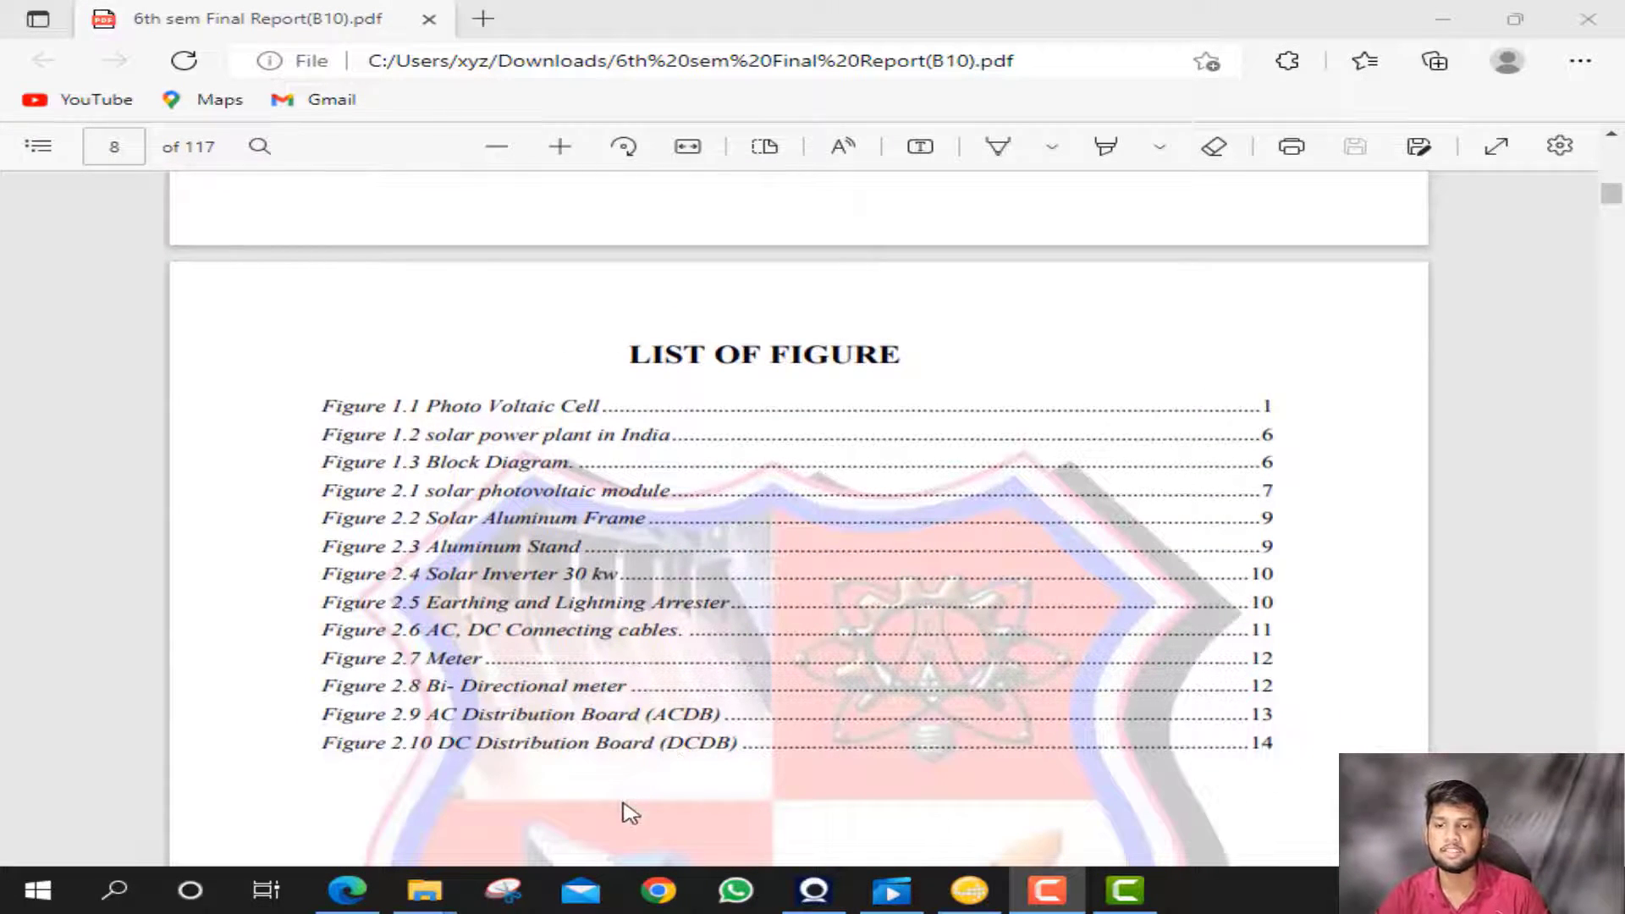
pyautogui.scroll(-6, 805, 649)
pyautogui.scroll(-14, 805, 649)
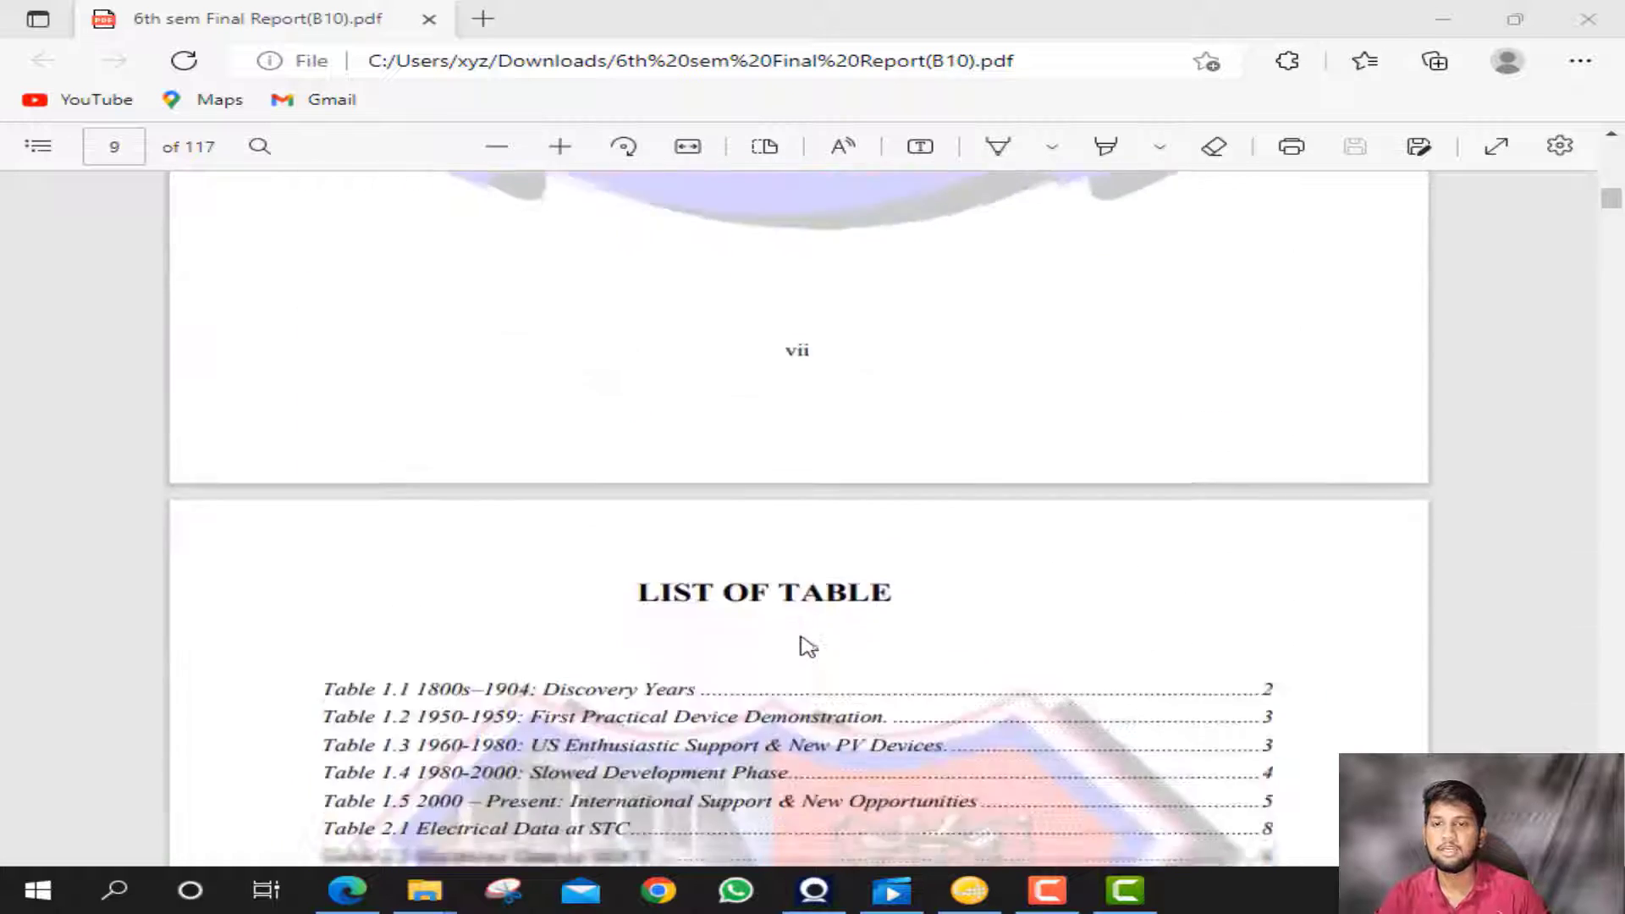
pyautogui.scroll(-4, 809, 647)
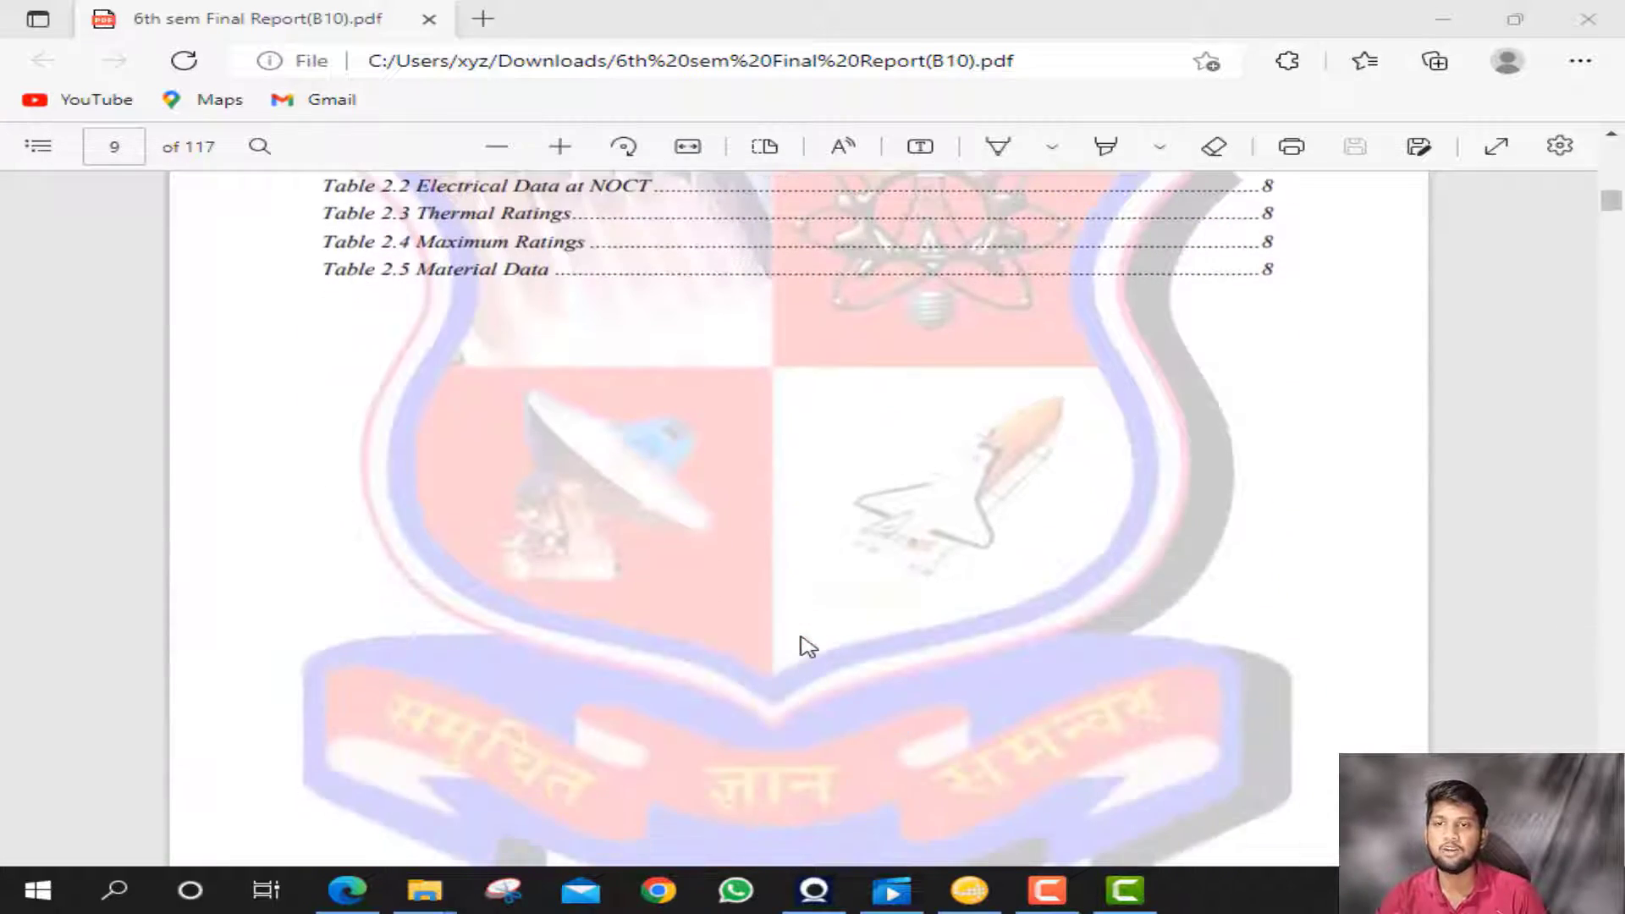
pyautogui.scroll(3, 808, 647)
pyautogui.scroll(3, 808, 647)
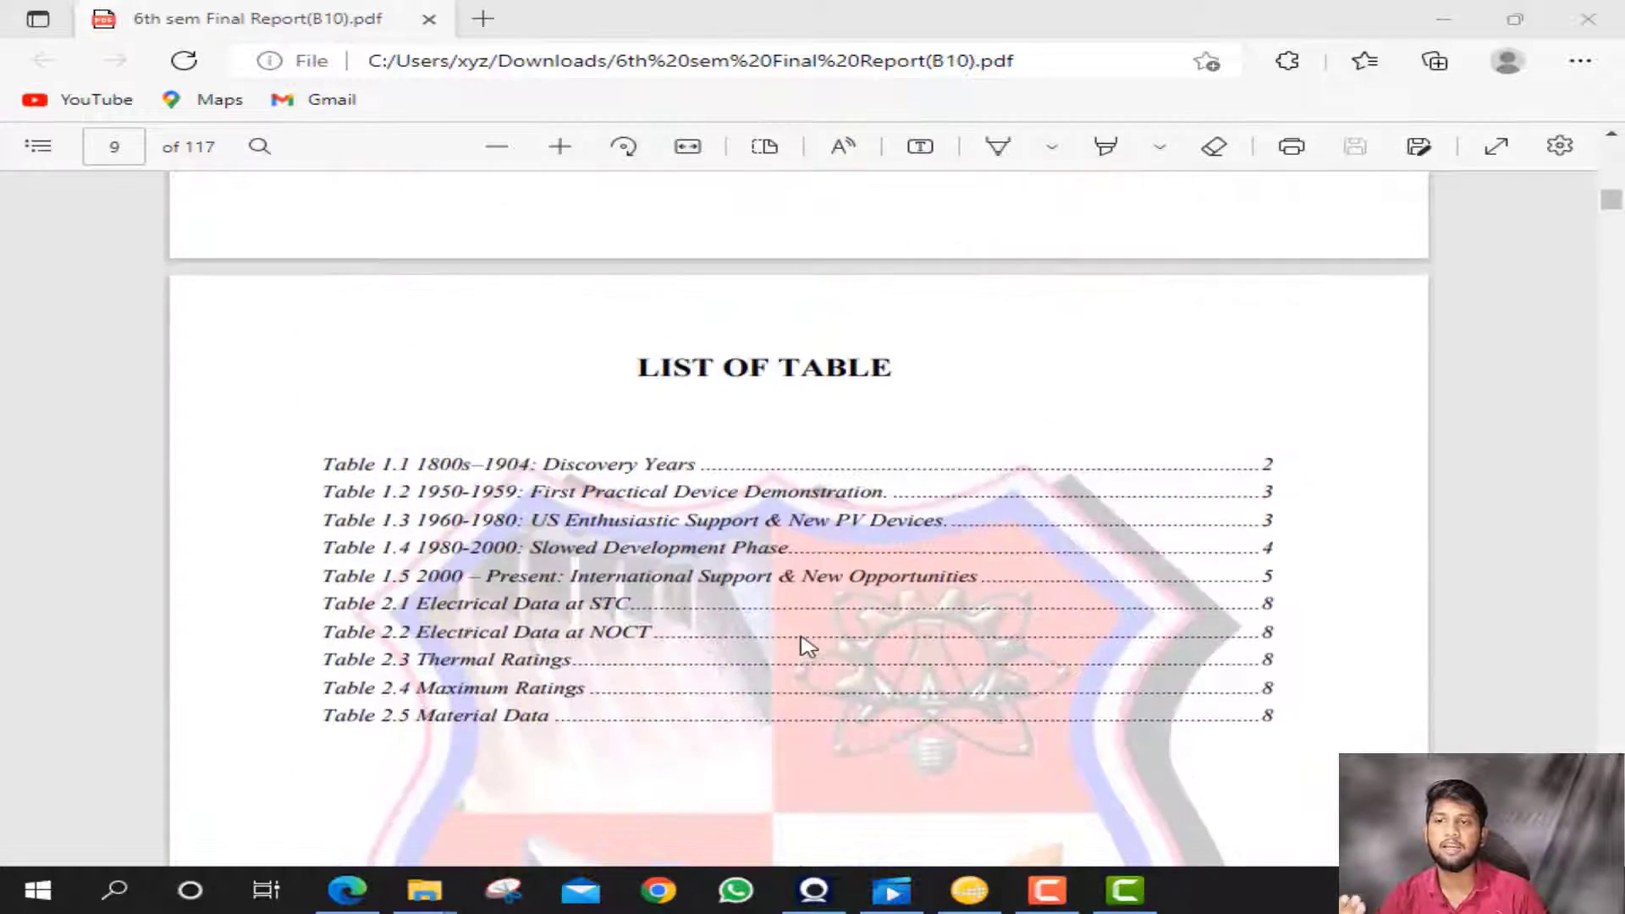
# - Go past the project title page listing the team members and read the report's abstract
pyautogui.scroll(-10, 808, 647)
pyautogui.scroll(-20, 808, 647)
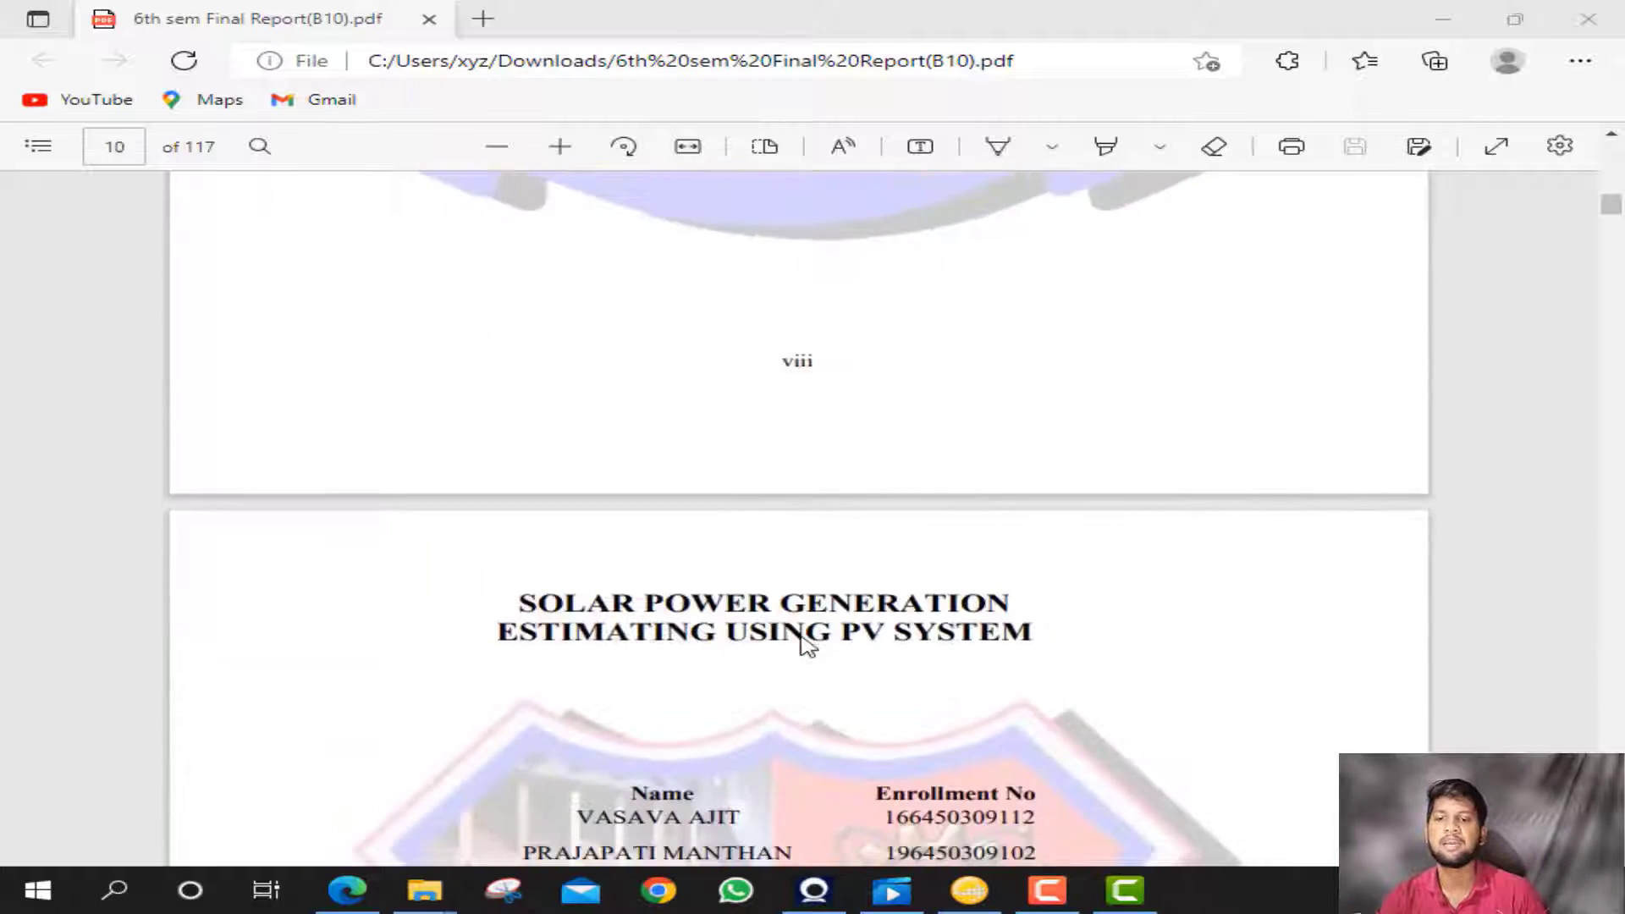
pyautogui.scroll(3, 808, 647)
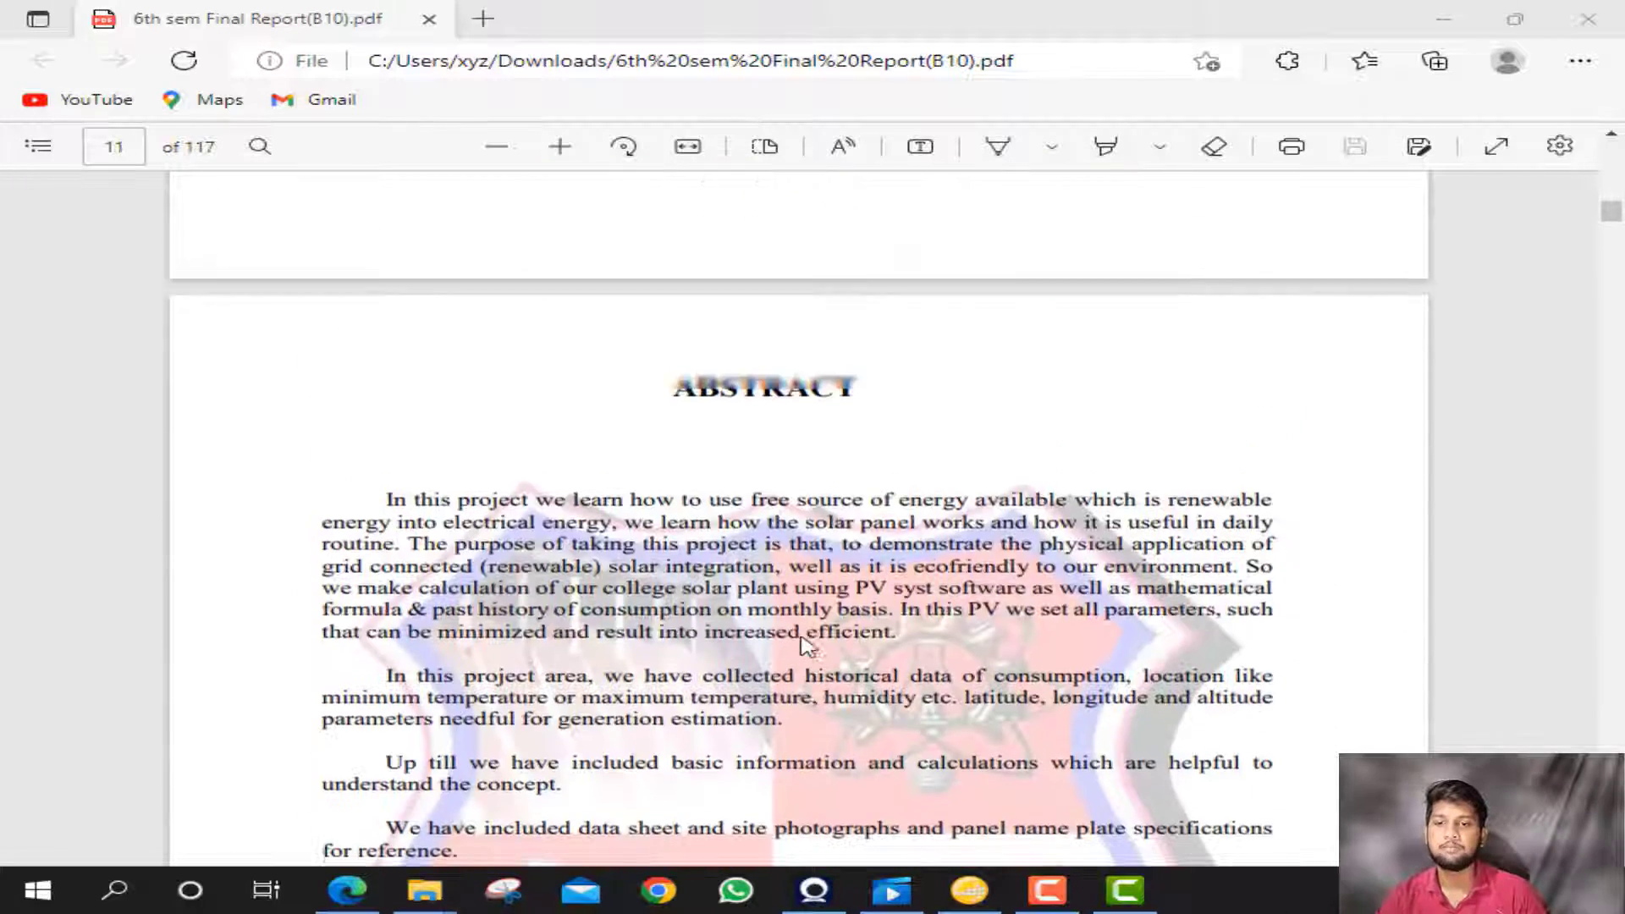
pyautogui.scroll(-10, 808, 648)
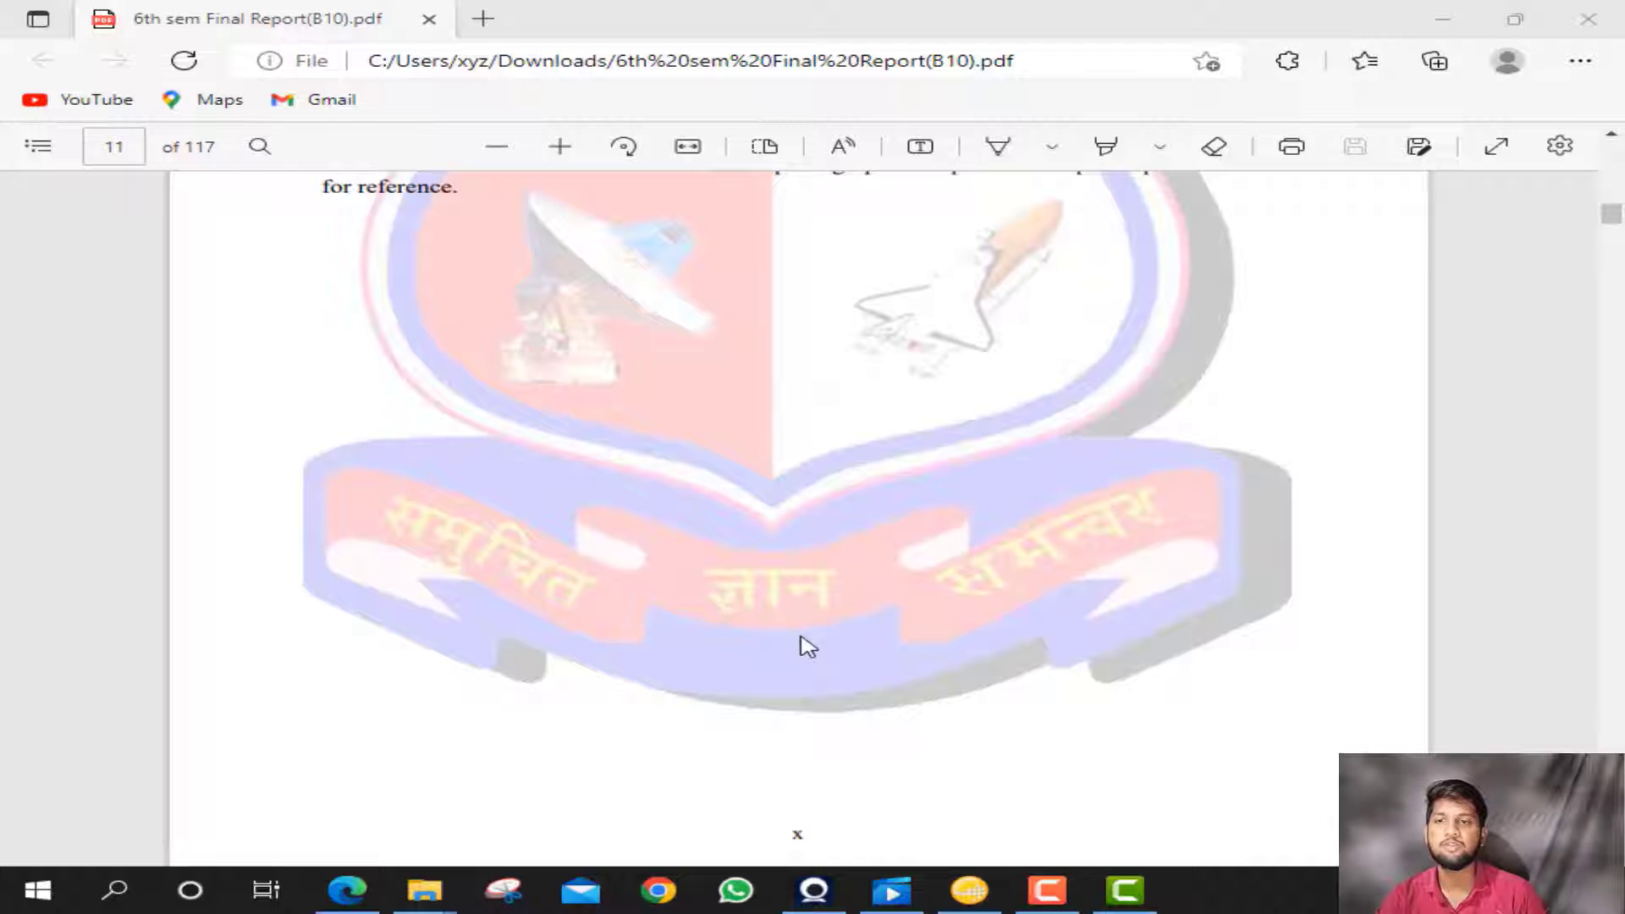
pyautogui.scroll(8, 804, 647)
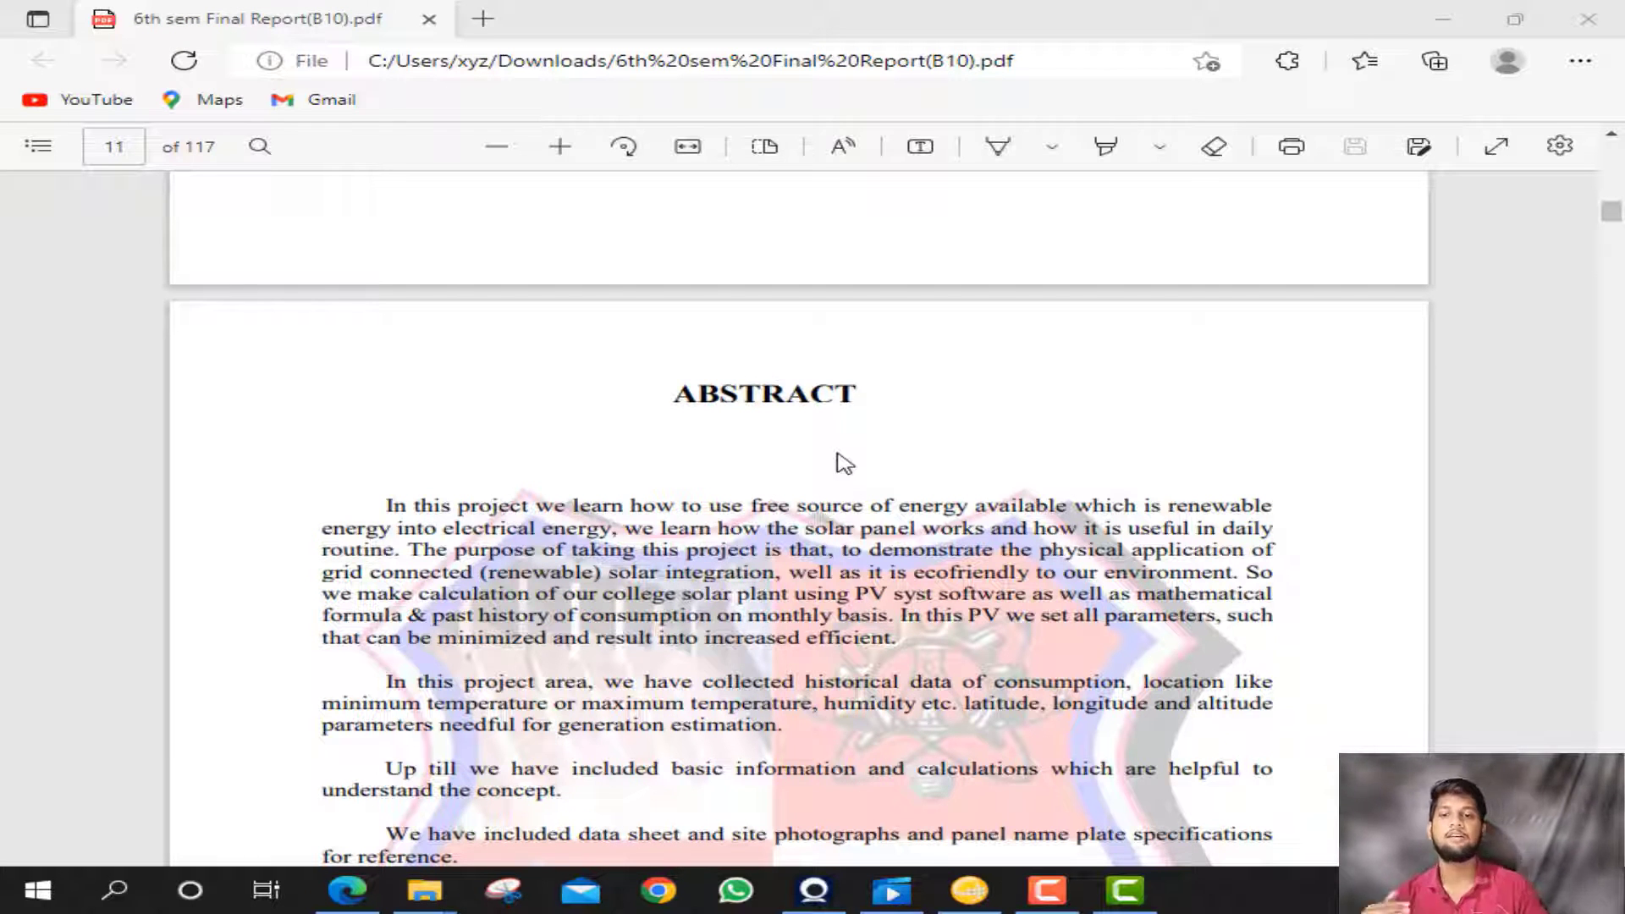
# - Review the Chapter 1 introduction and the history of solar cell development, including its period-by-period event tables
pyautogui.scroll(-3, 844, 462)
pyautogui.scroll(-15, 844, 463)
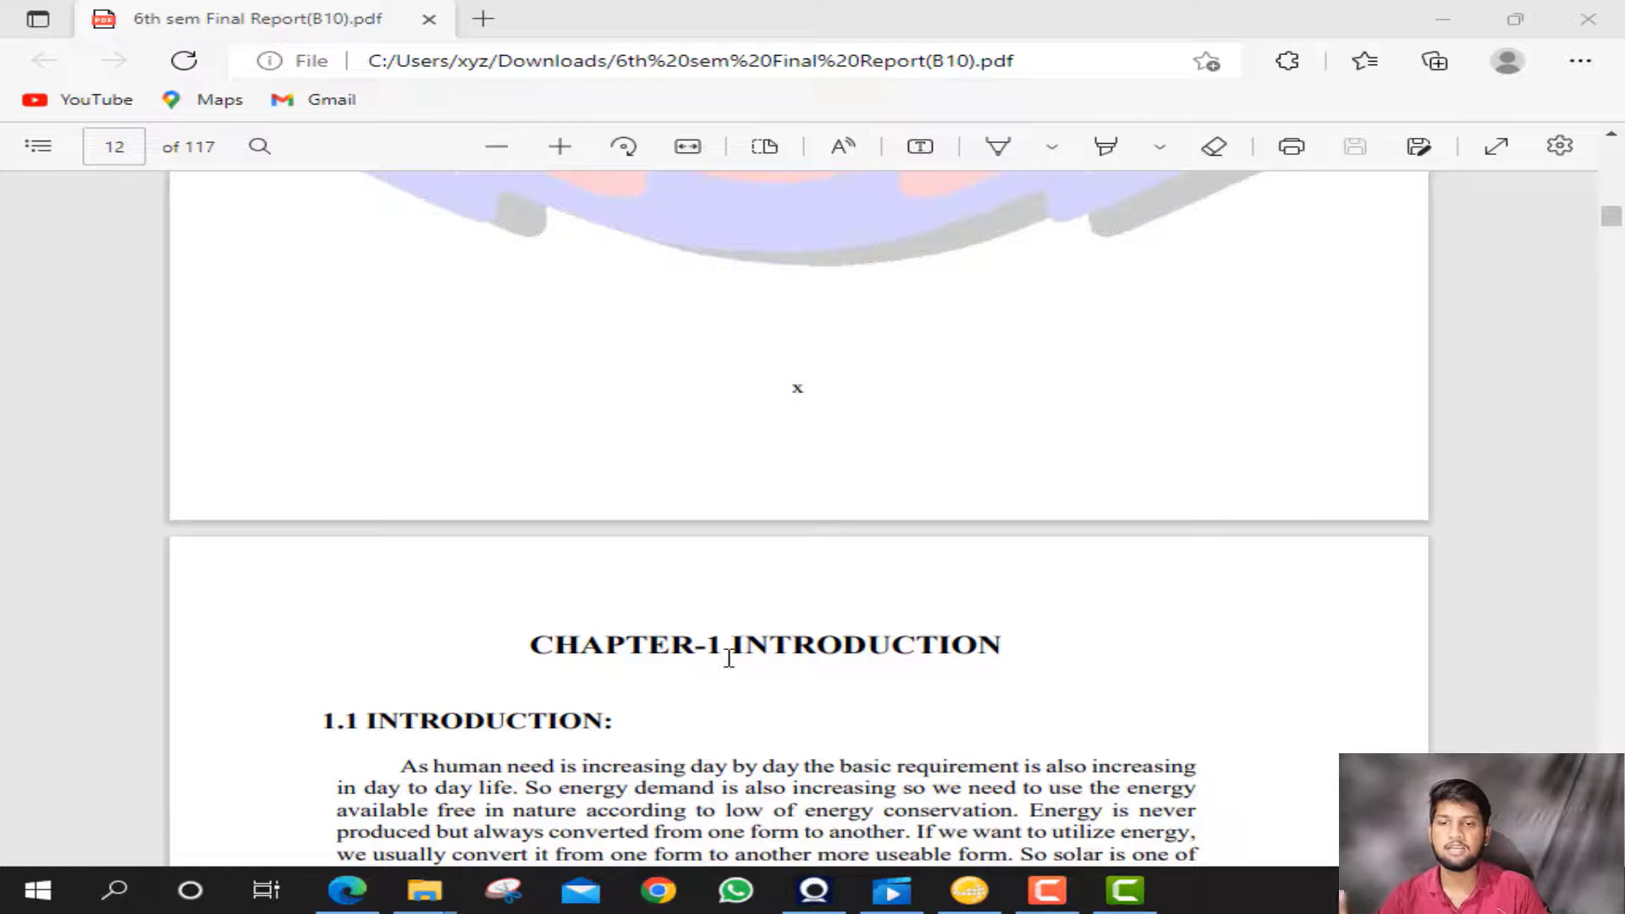
pyautogui.scroll(-5, 742, 656)
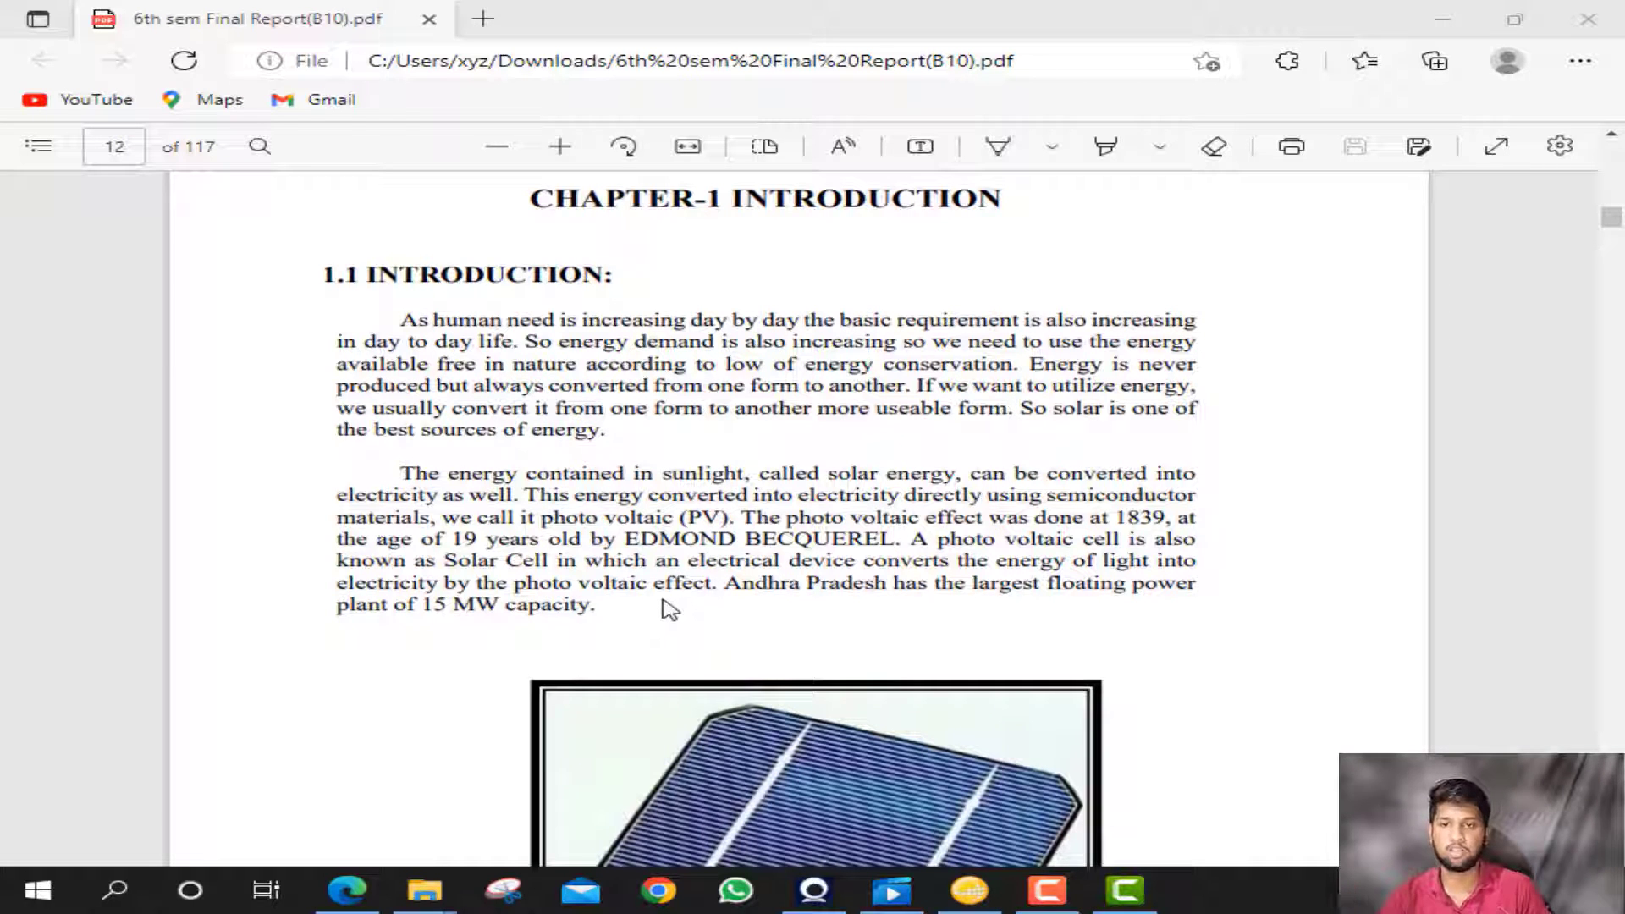
pyautogui.scroll(-8, 737, 569)
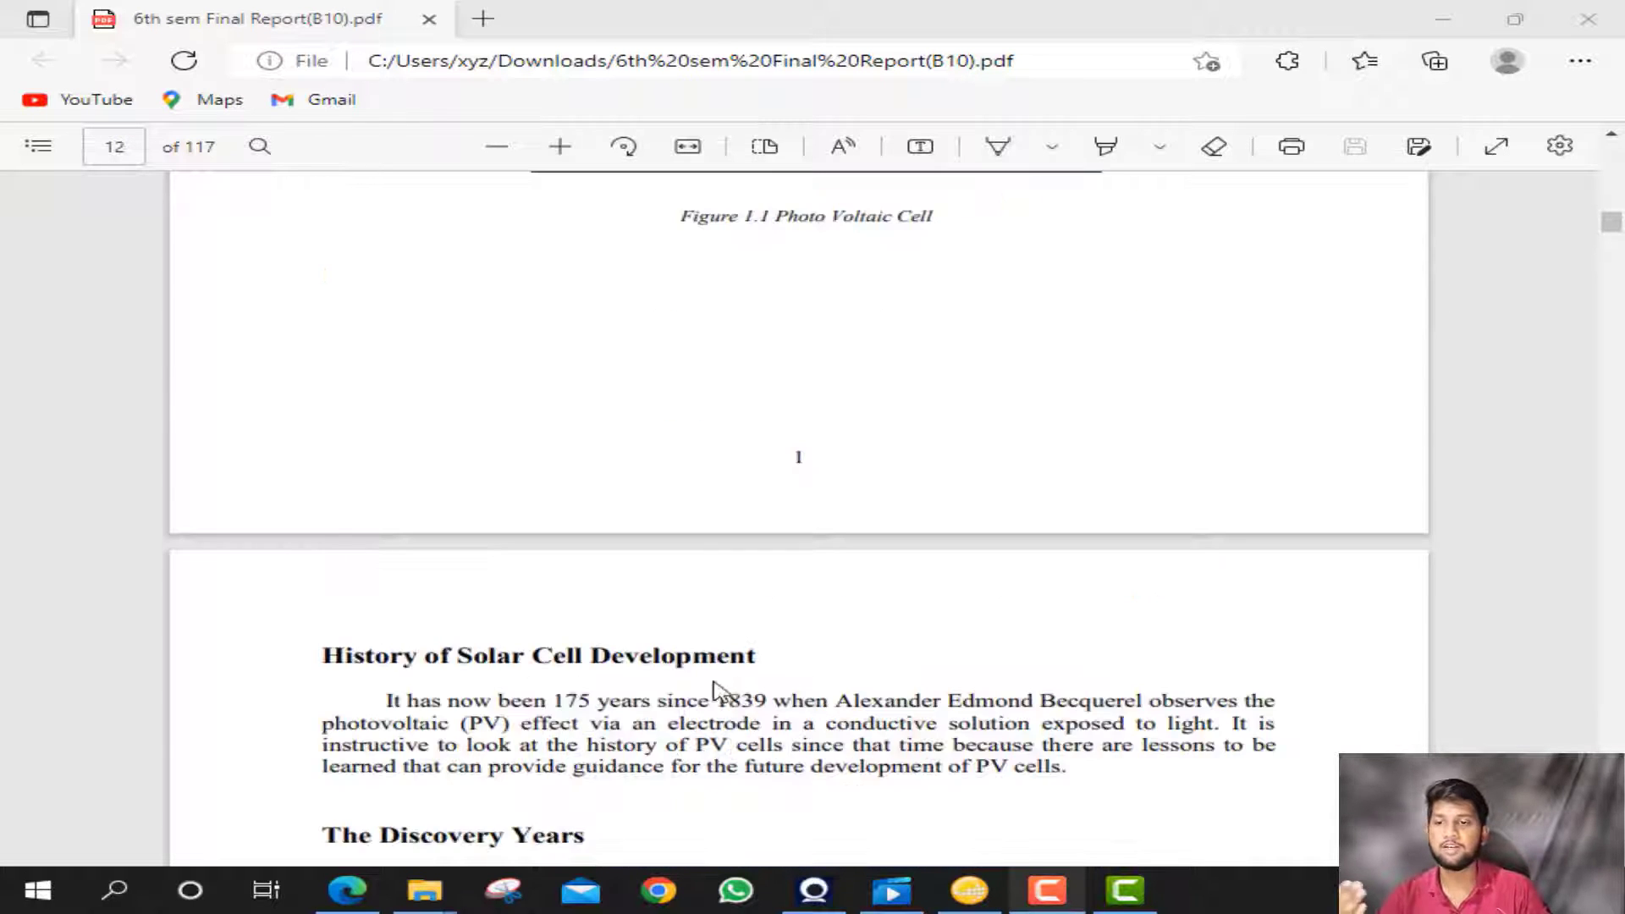
pyautogui.scroll(-3, 729, 690)
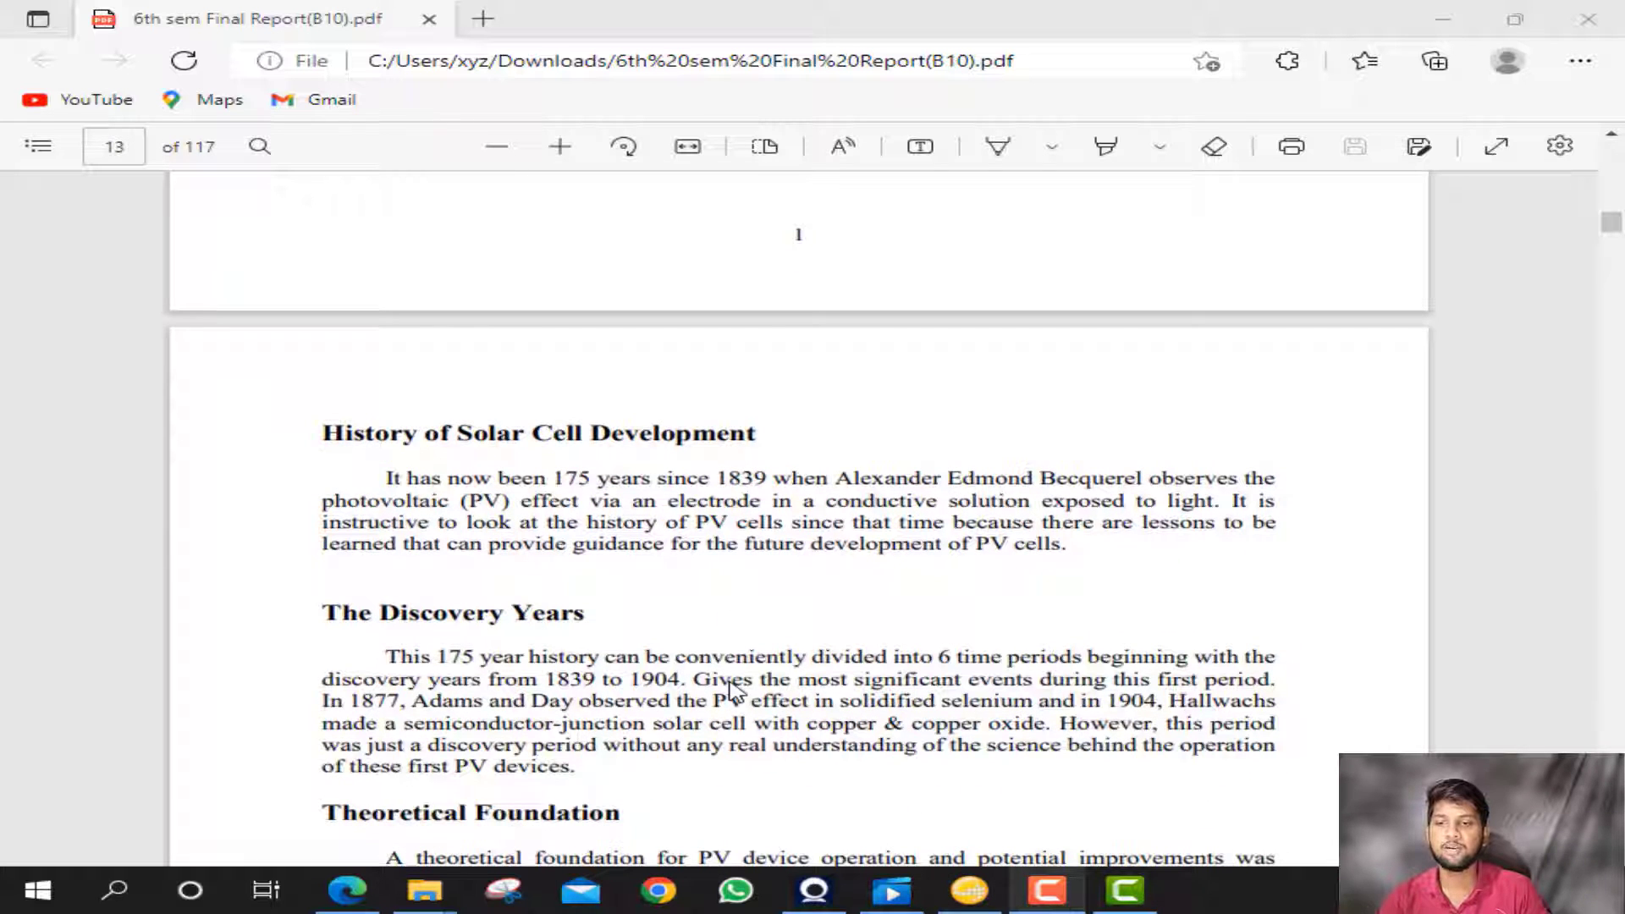
pyautogui.scroll(-18, 732, 690)
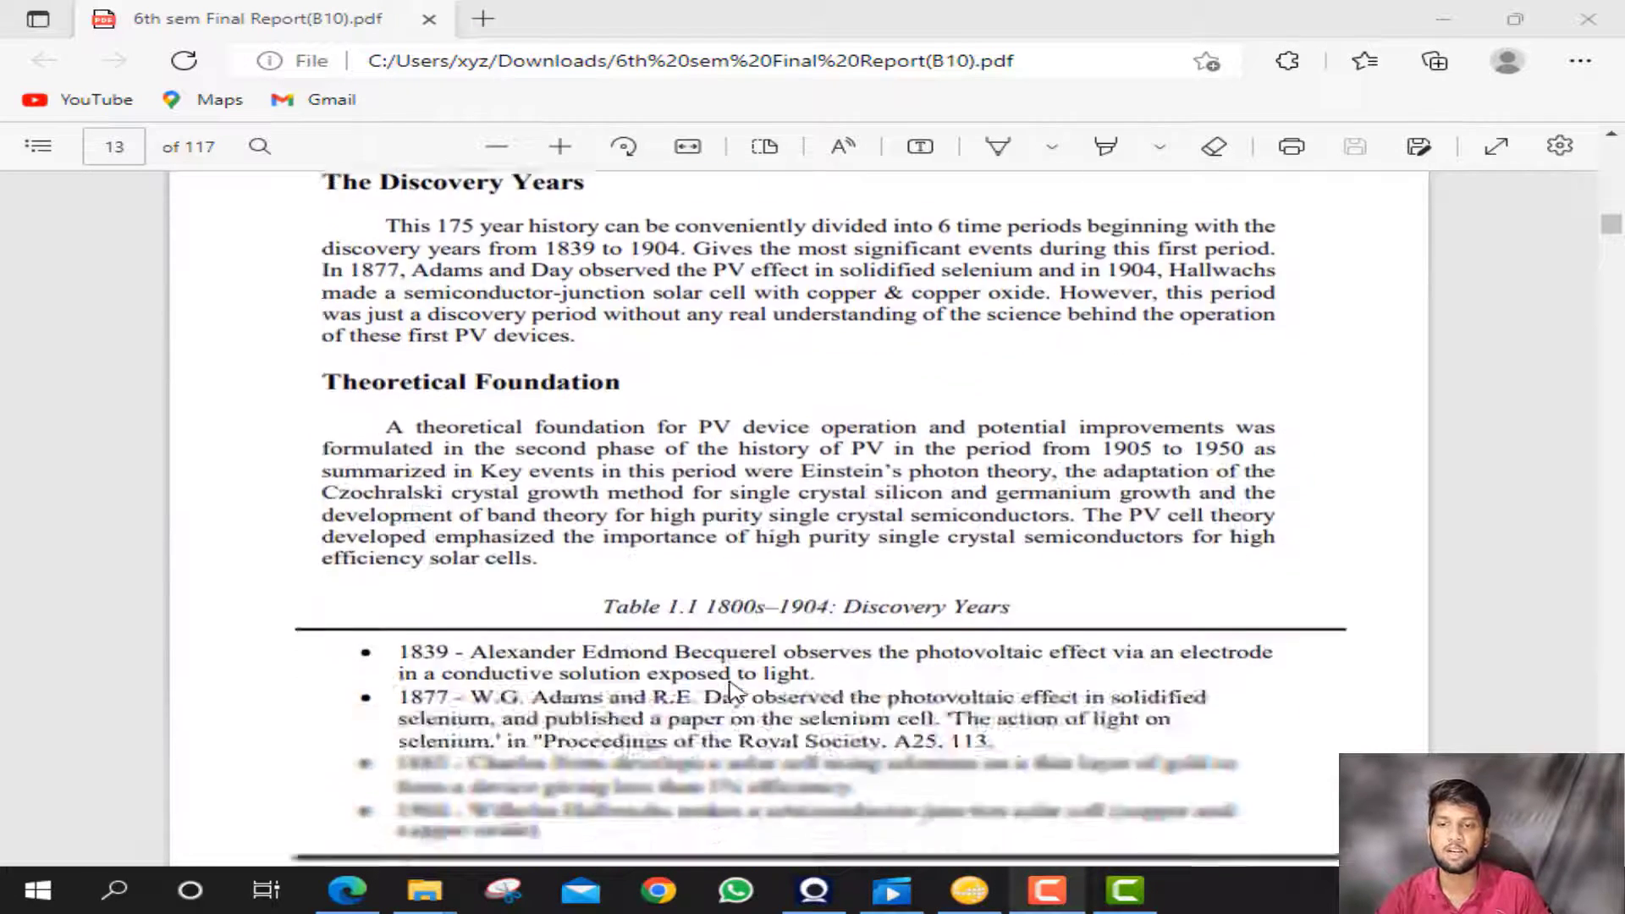
pyautogui.scroll(-3, 608, 611)
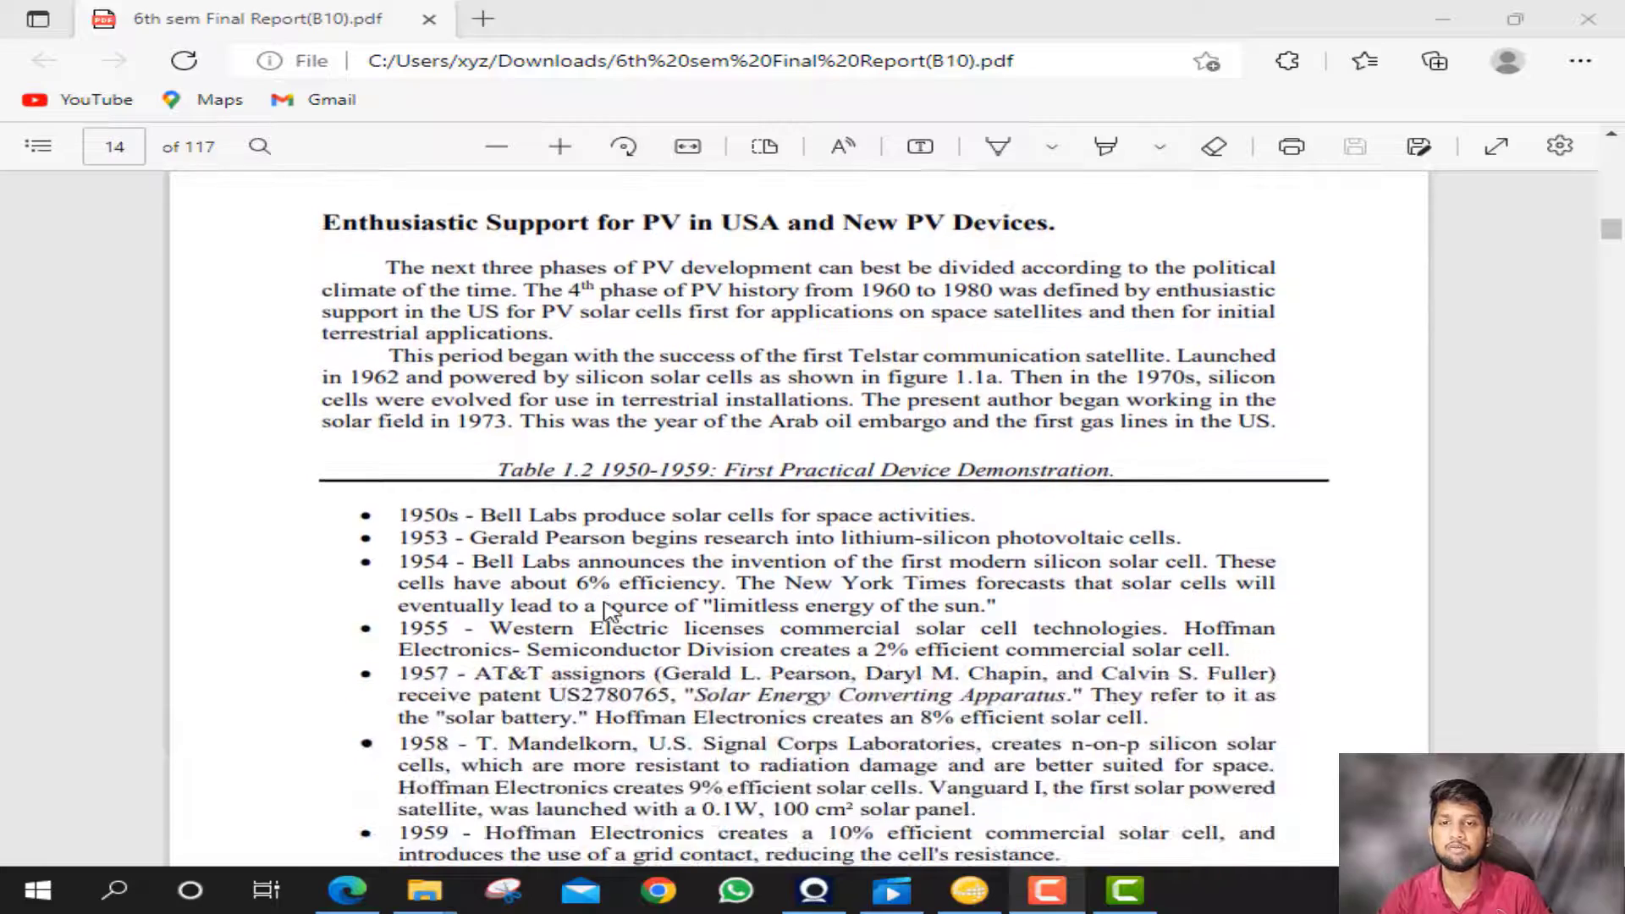
pyautogui.scroll(-14, 608, 611)
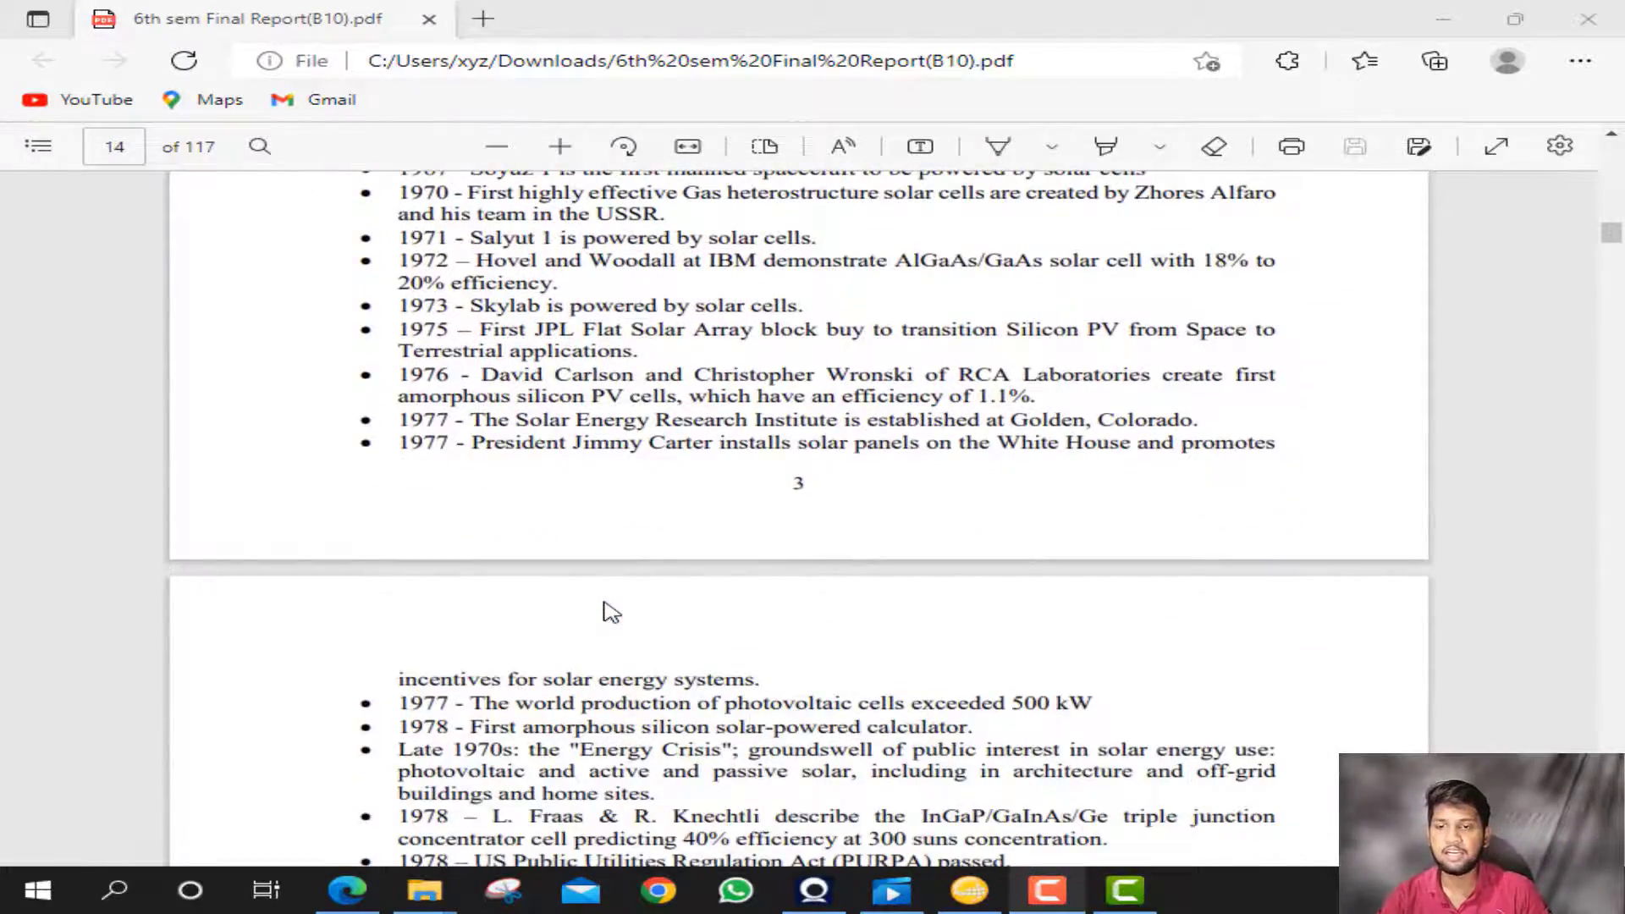
pyautogui.scroll(-6, 611, 611)
pyautogui.scroll(-13, 607, 611)
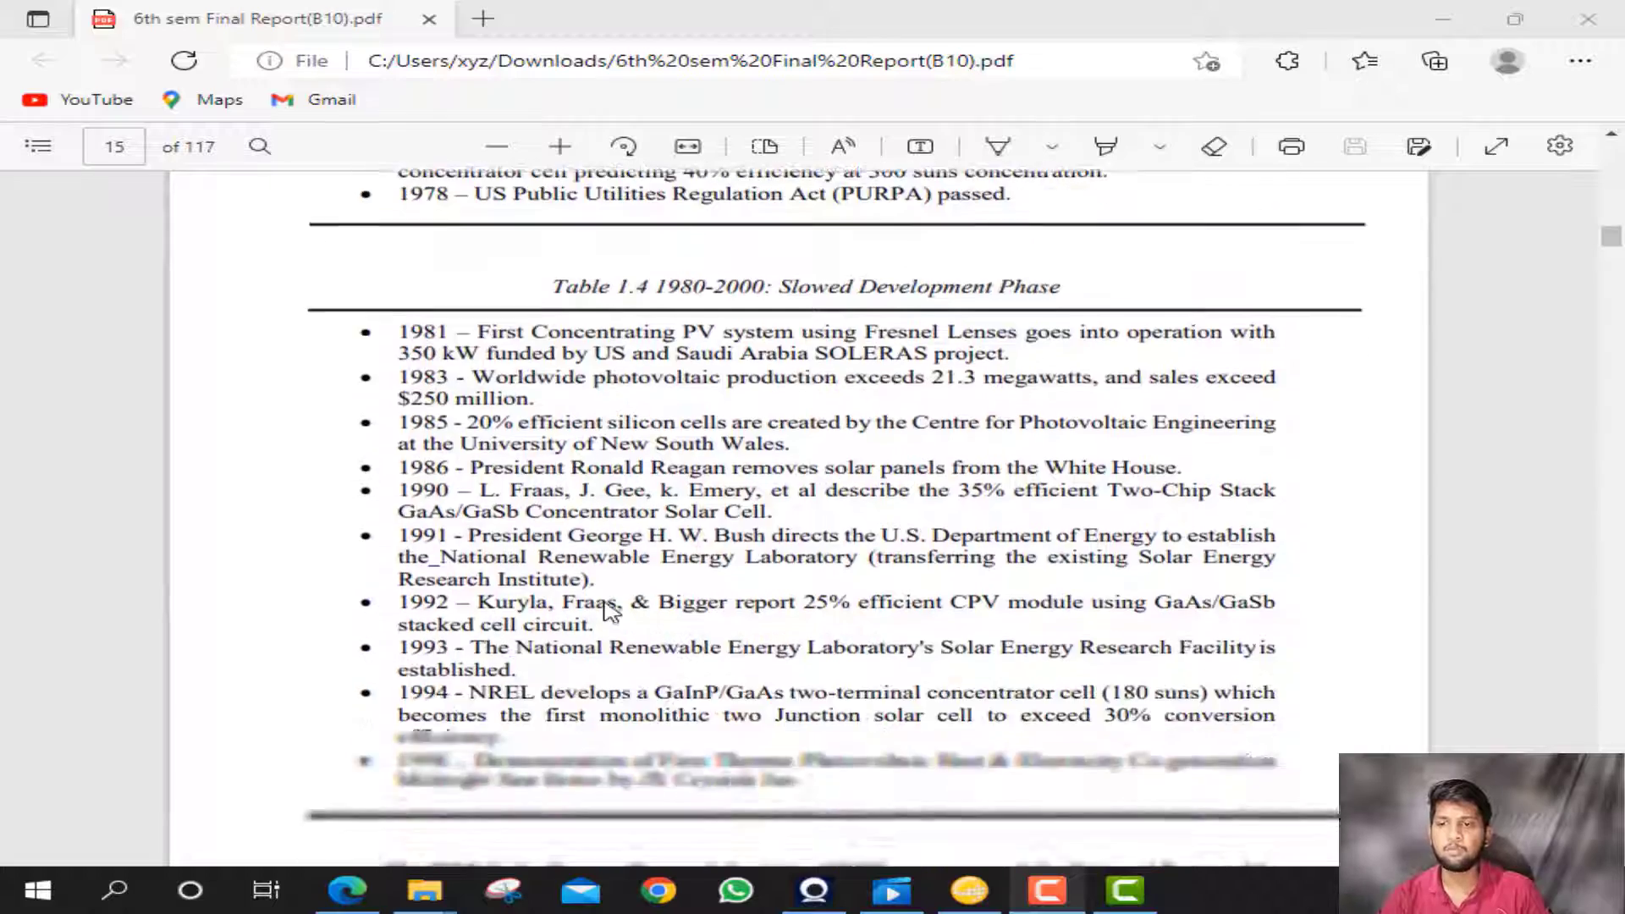
pyautogui.scroll(-9, 611, 611)
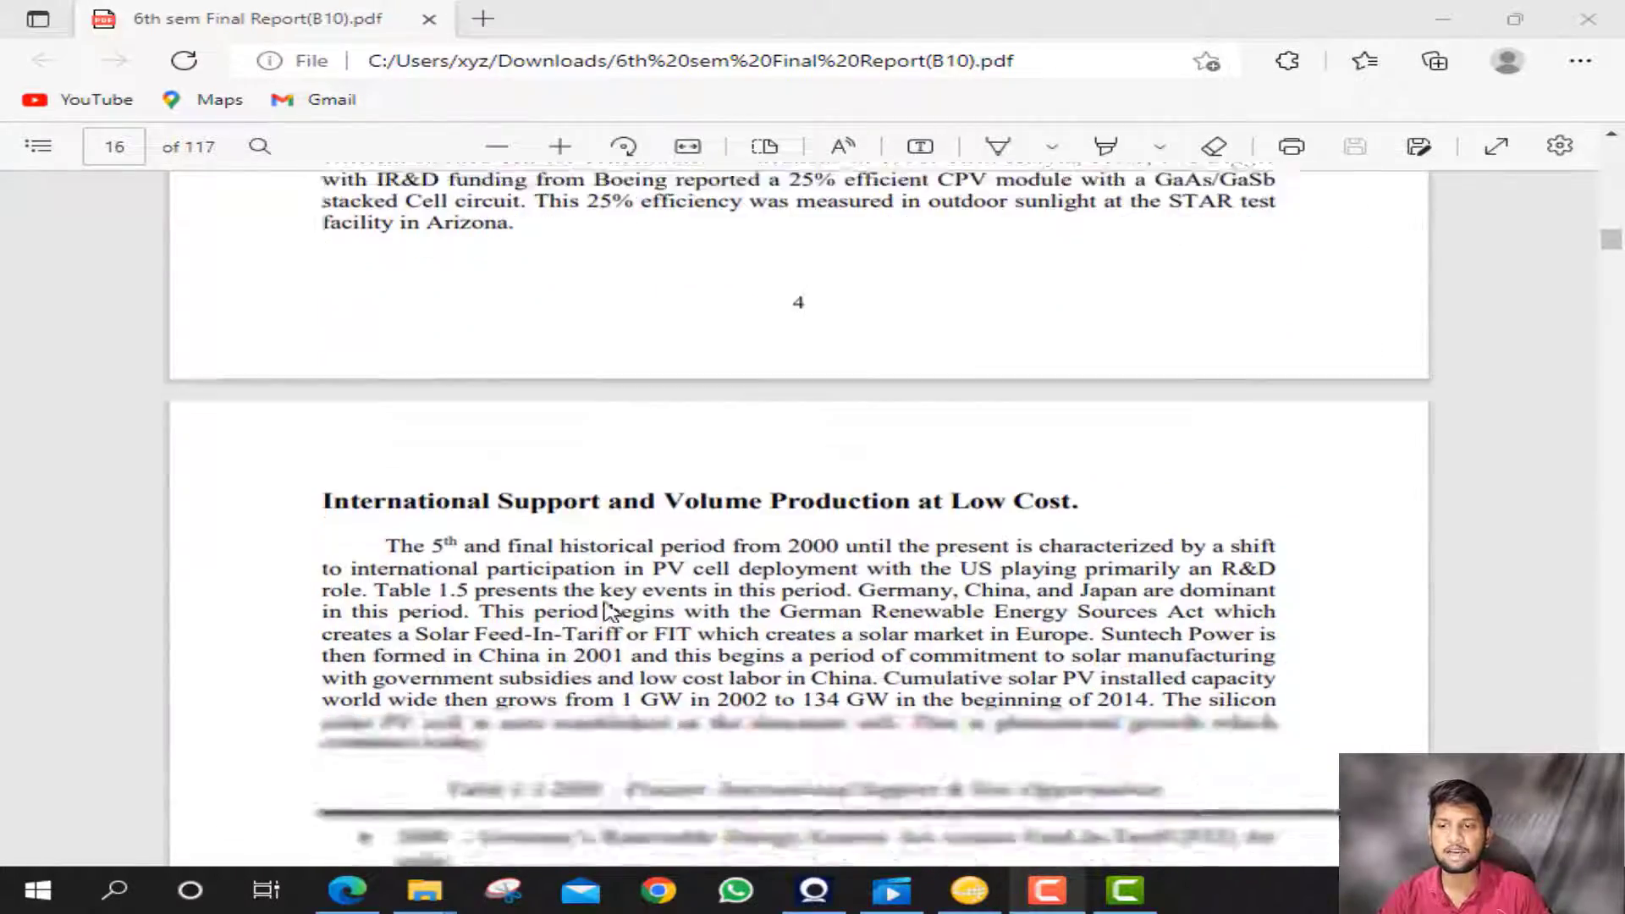
# - Examine section 1.2 on the aim and objective of the project and section 1.3 on the plan of project
pyautogui.scroll(-6, 606, 611)
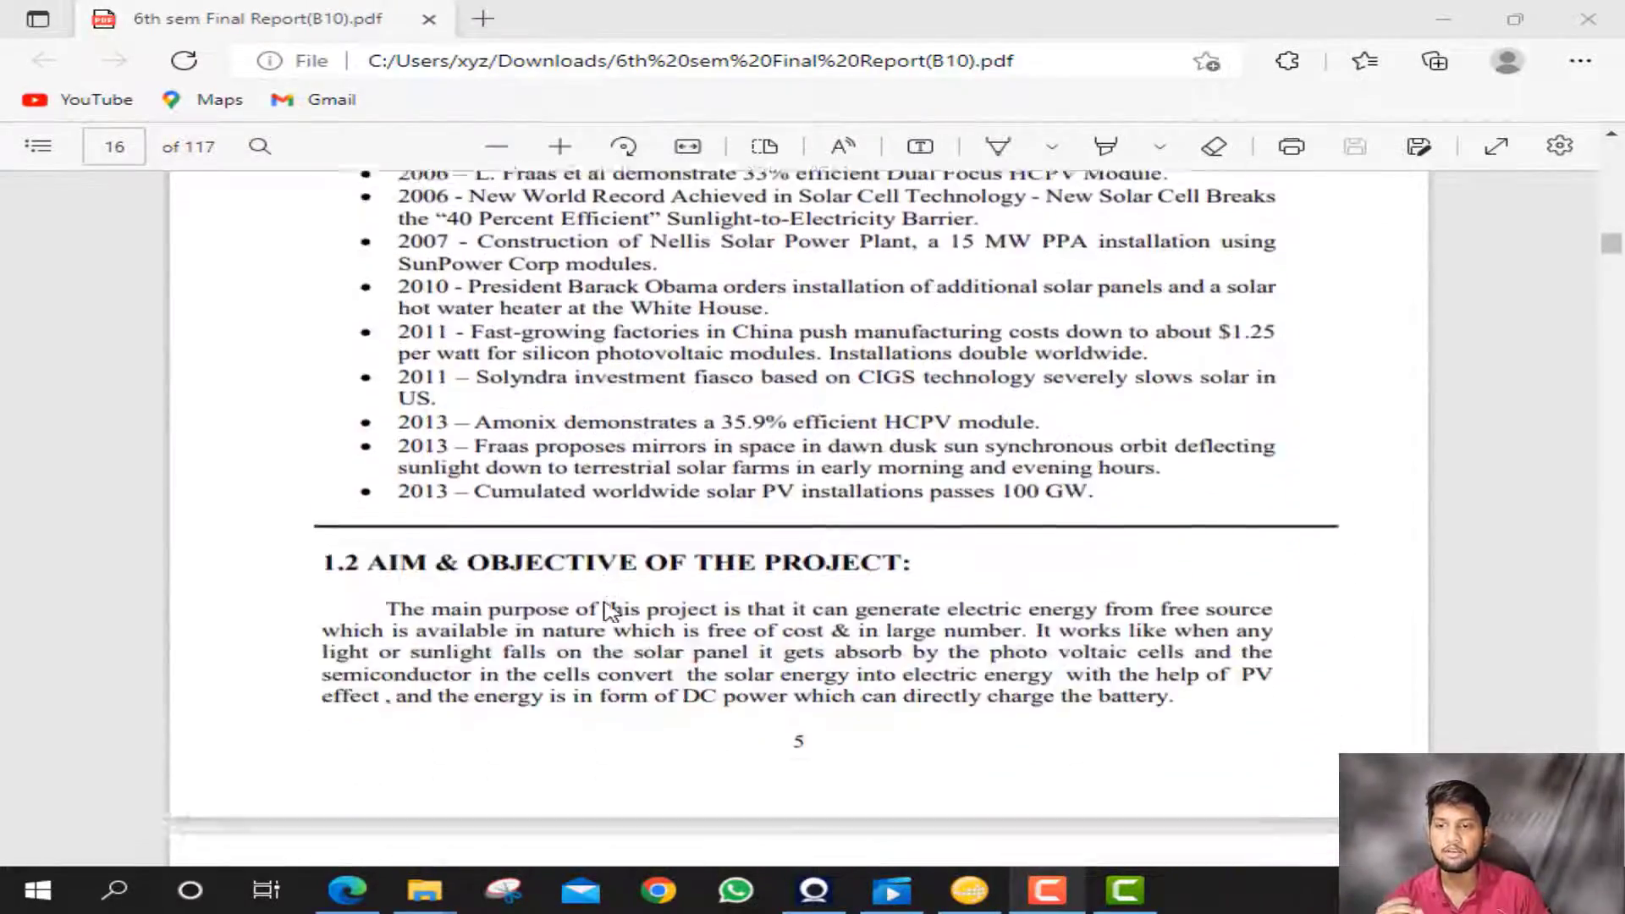
pyautogui.scroll(-6, 584, 588)
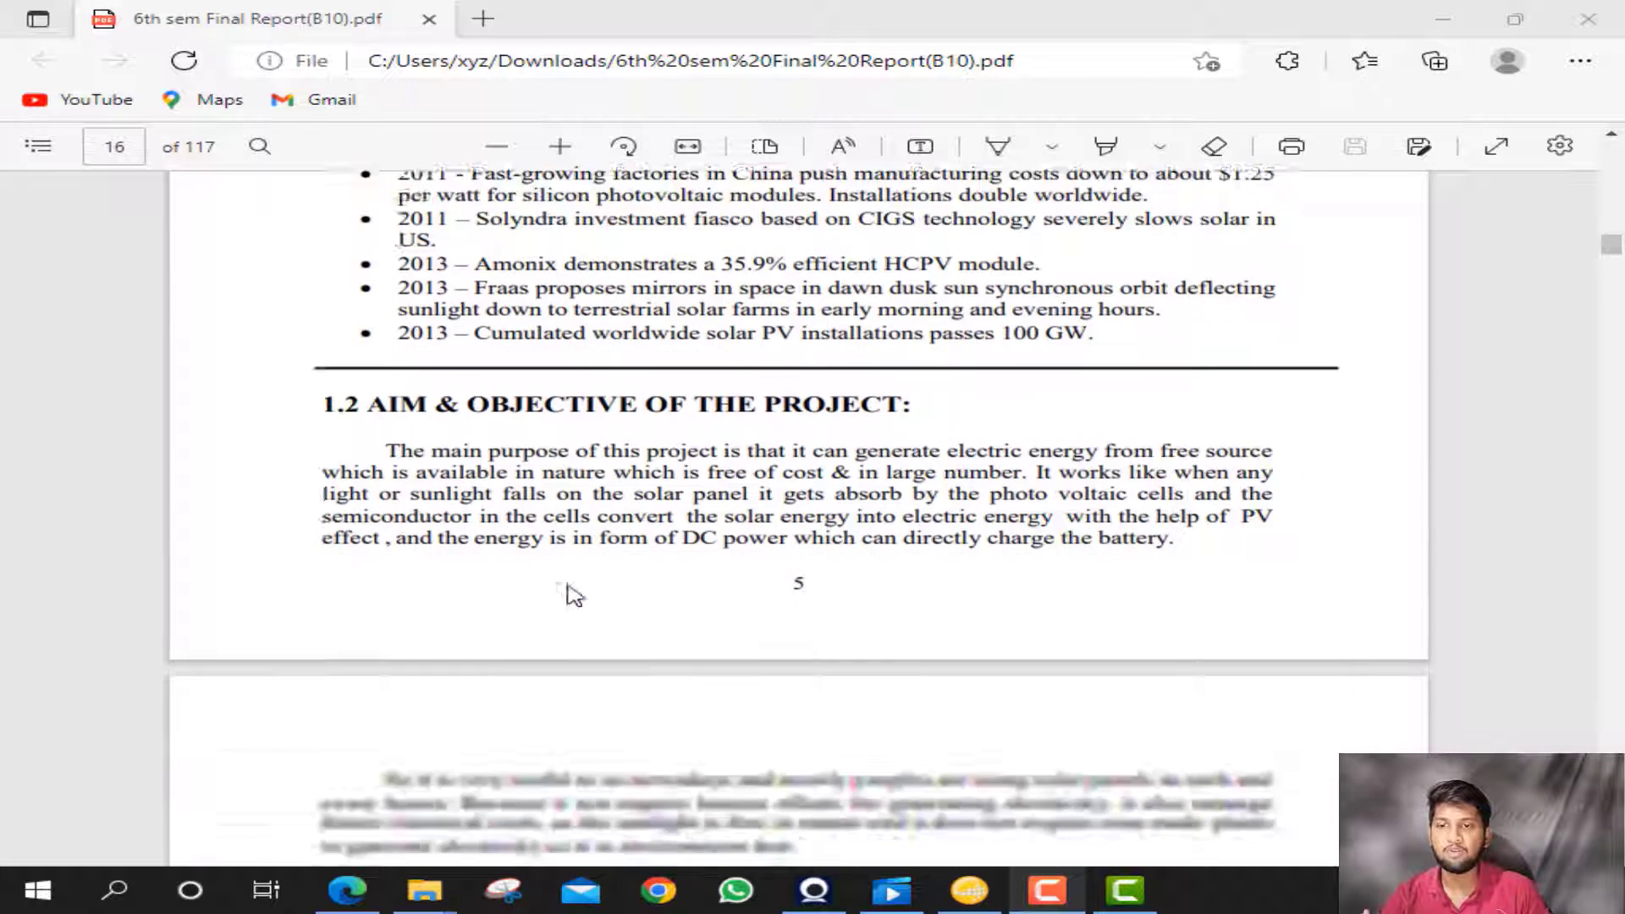
pyautogui.scroll(3, 593, 603)
pyautogui.scroll(-6, 592, 603)
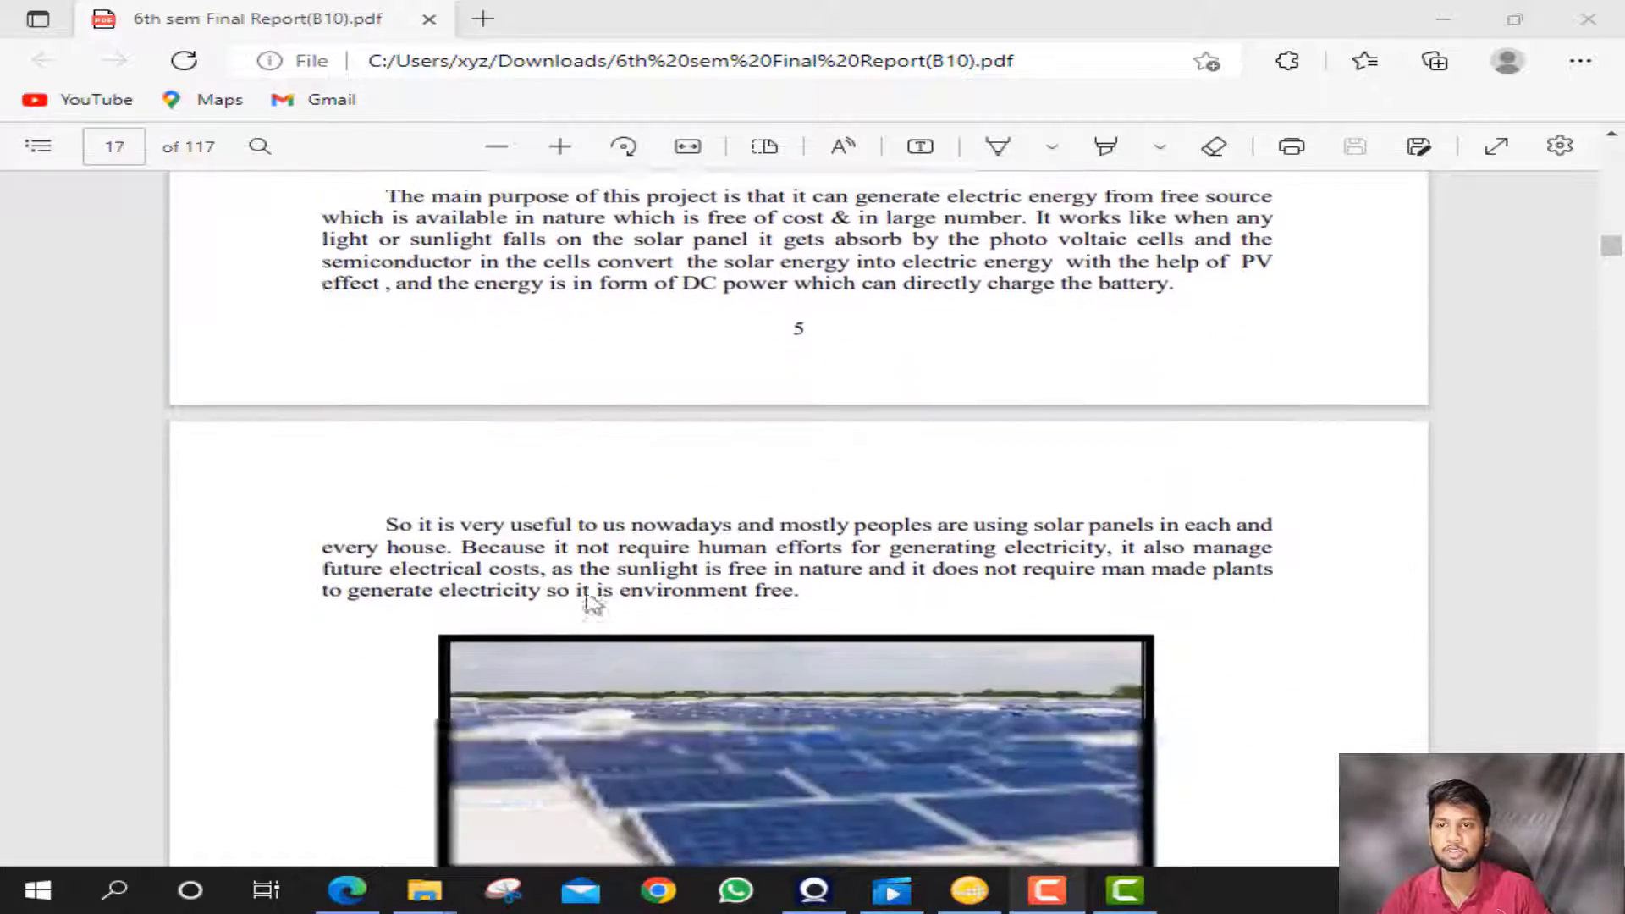
pyautogui.scroll(-3, 593, 604)
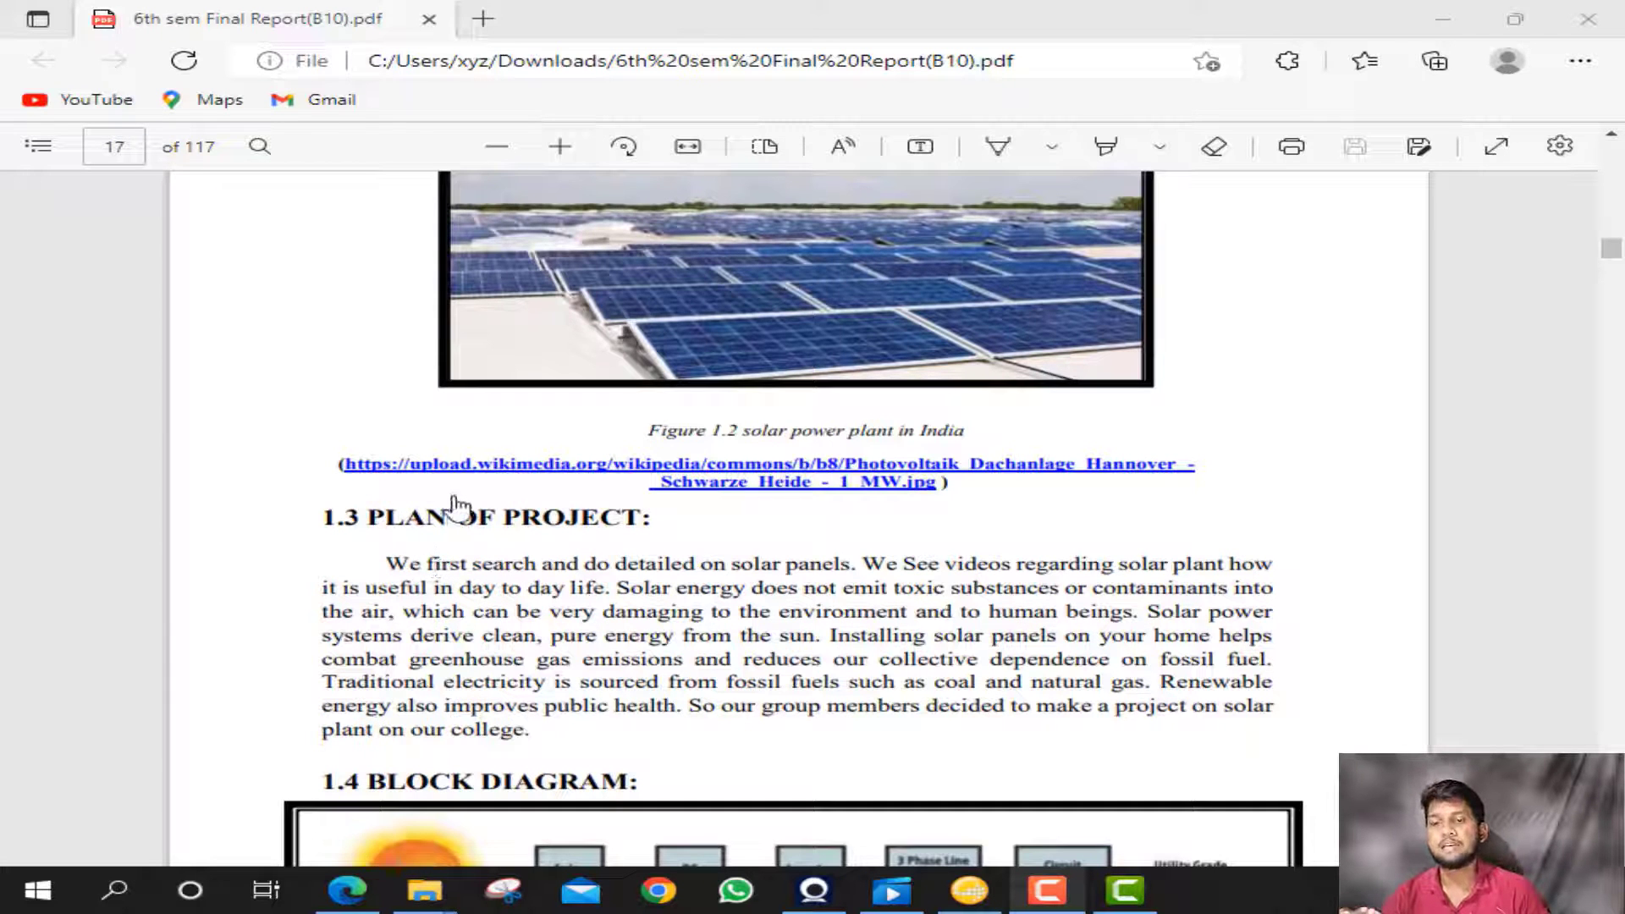
pyautogui.moveTo(433, 516); pyautogui.dragTo(647, 518)
pyautogui.click(581, 574)
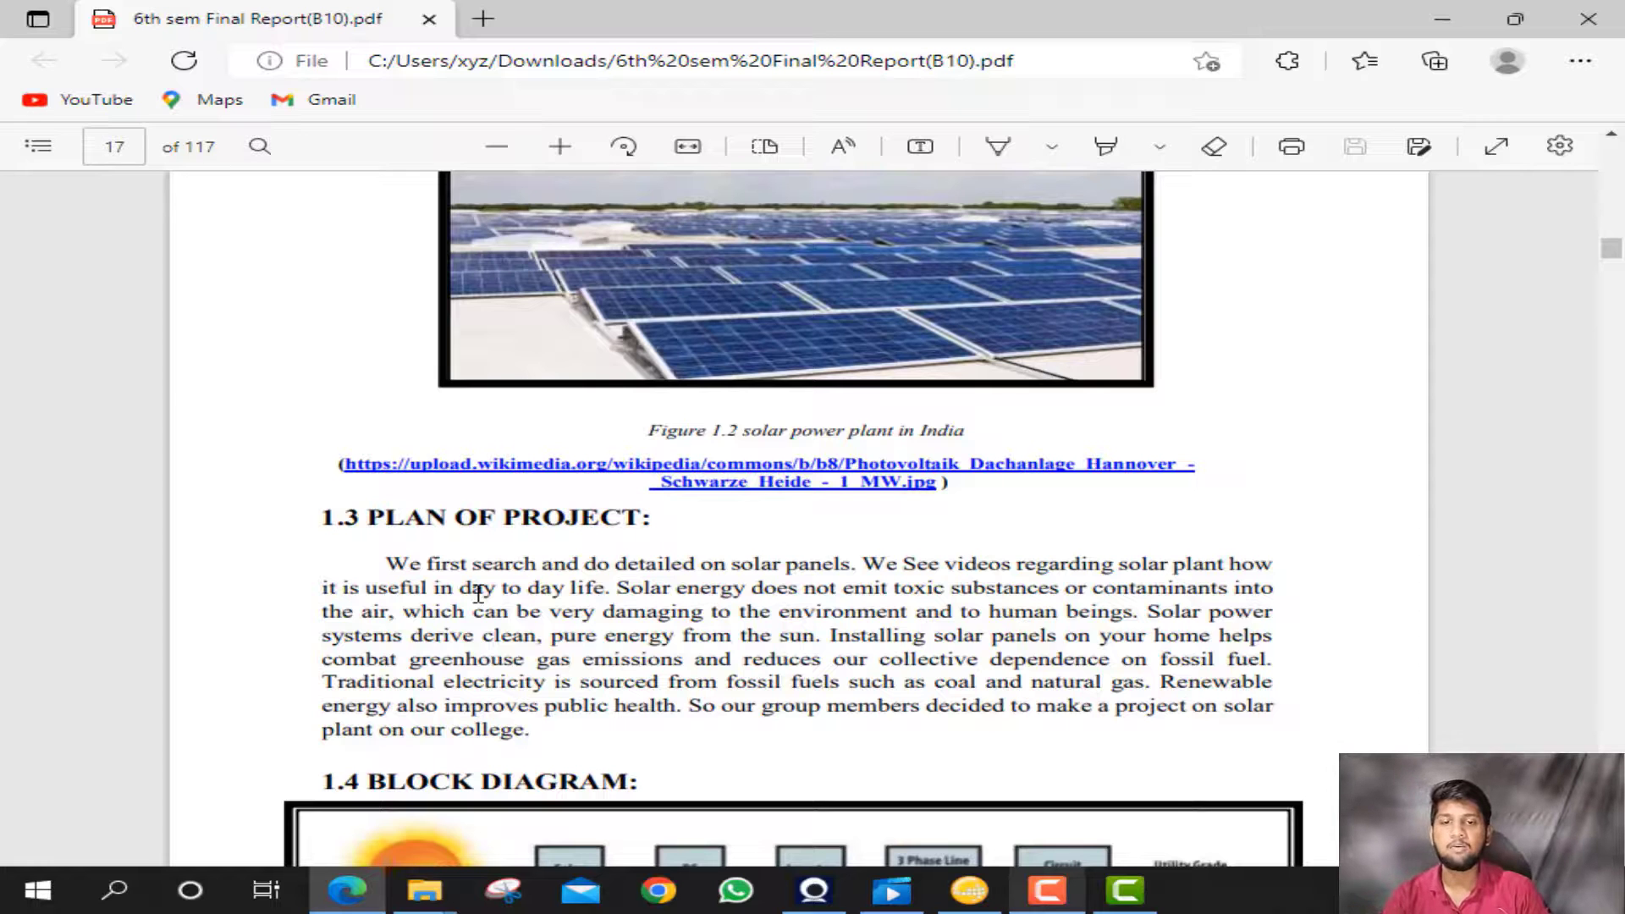
# - Review the Chapter 2 component list, the solar photovoltaic module section and the TEL24P 315 module data tables
pyautogui.scroll(-10, 489, 594)
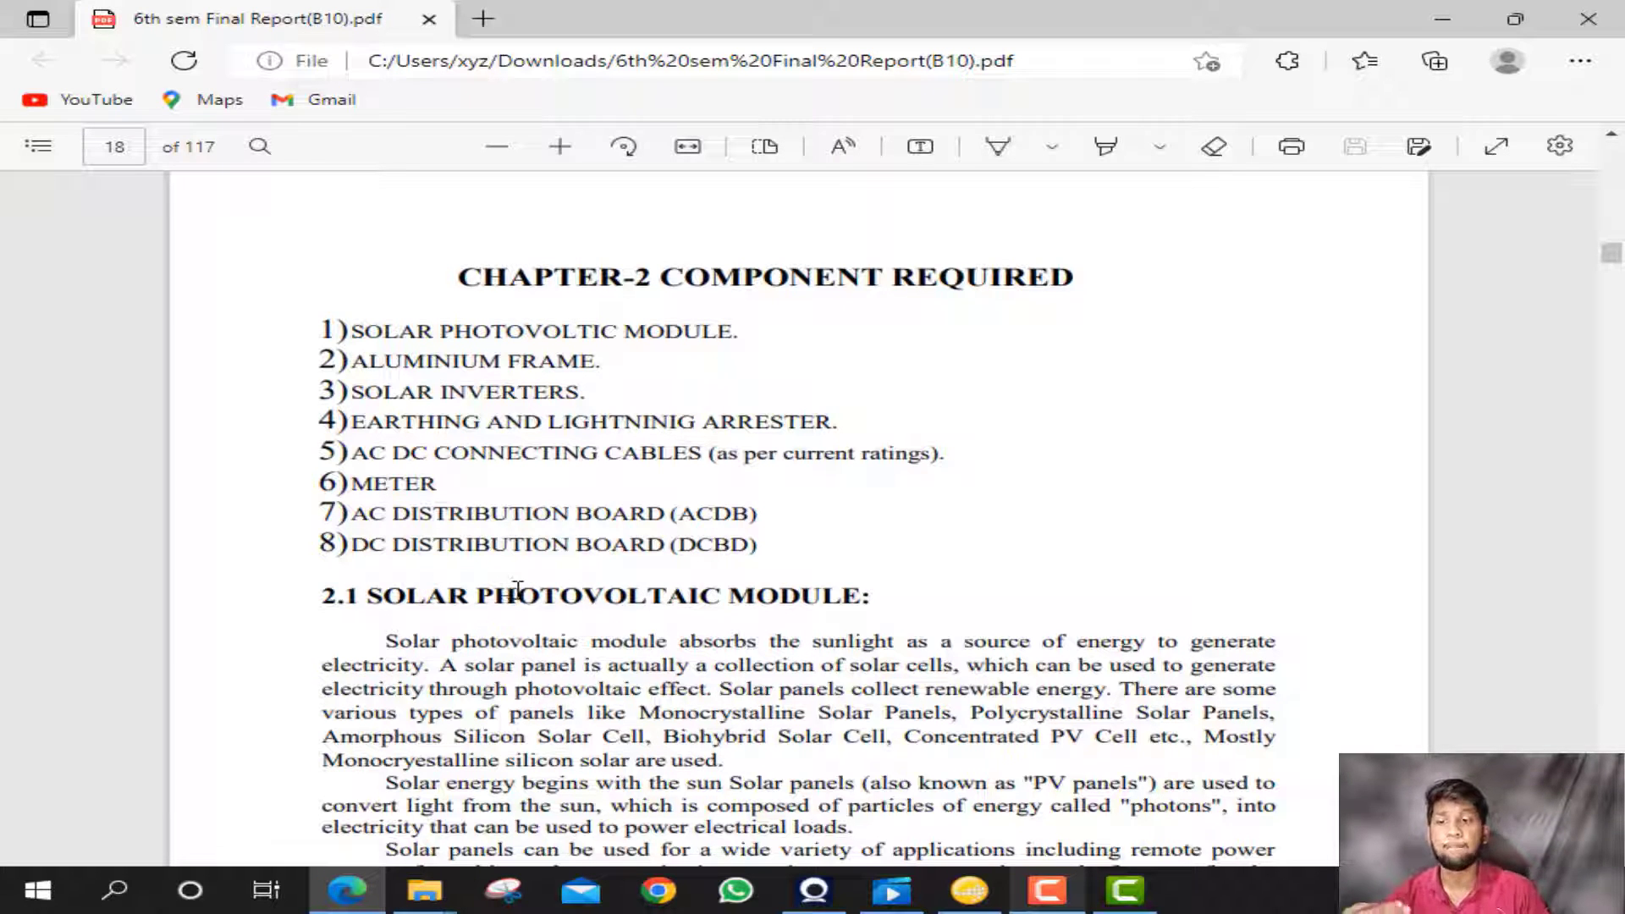
pyautogui.scroll(-3, 518, 590)
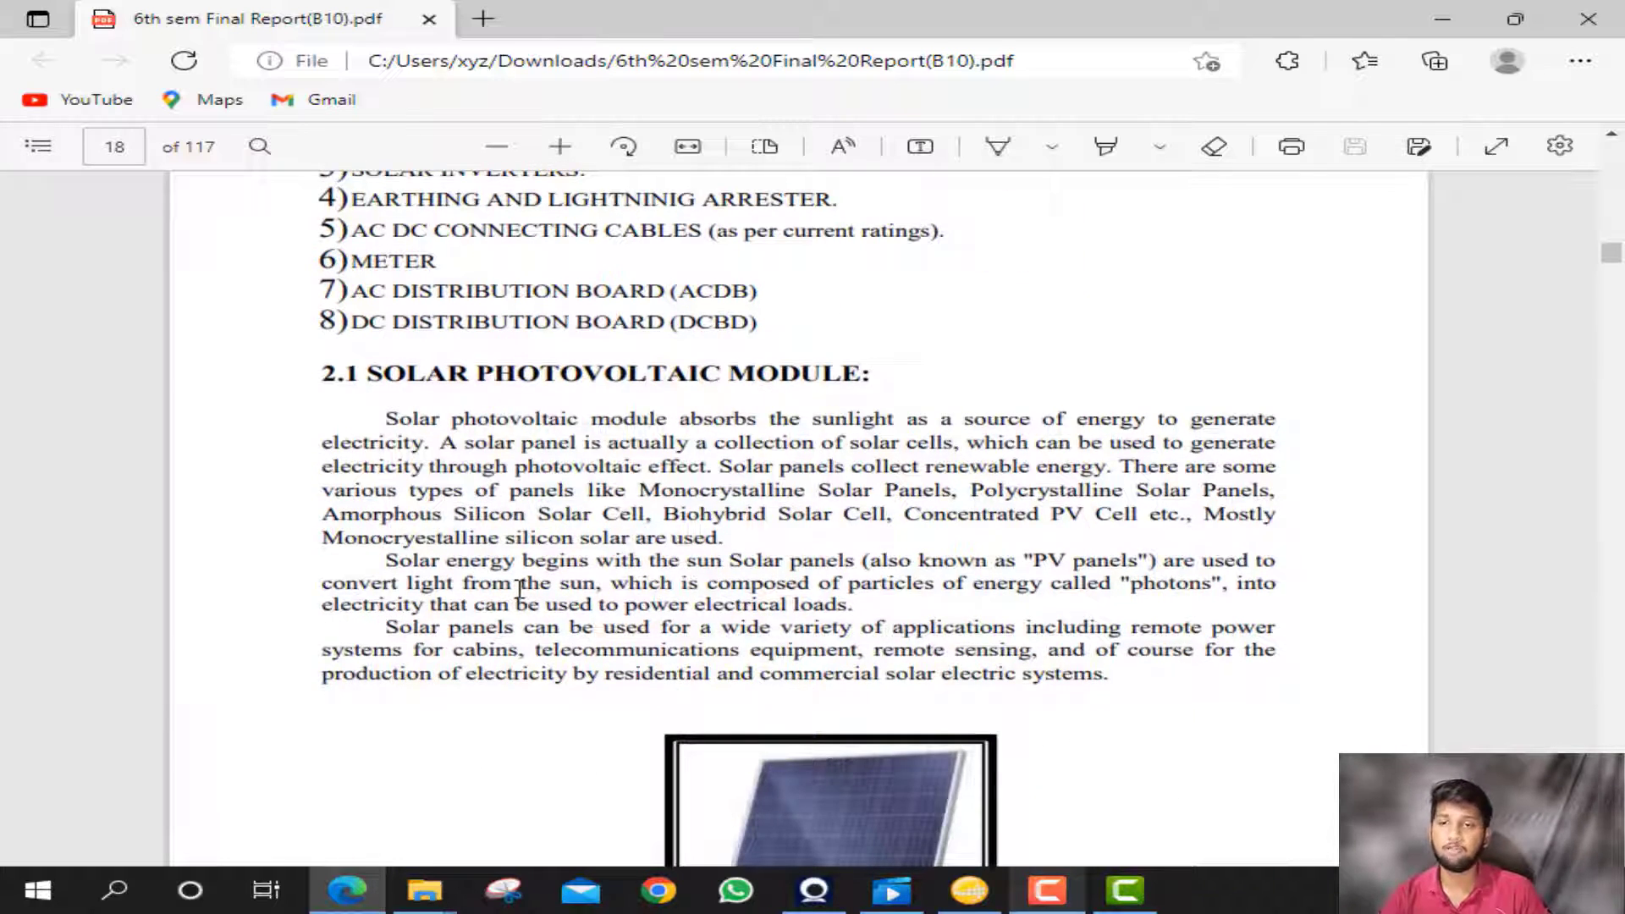
pyautogui.scroll(-6, 597, 546)
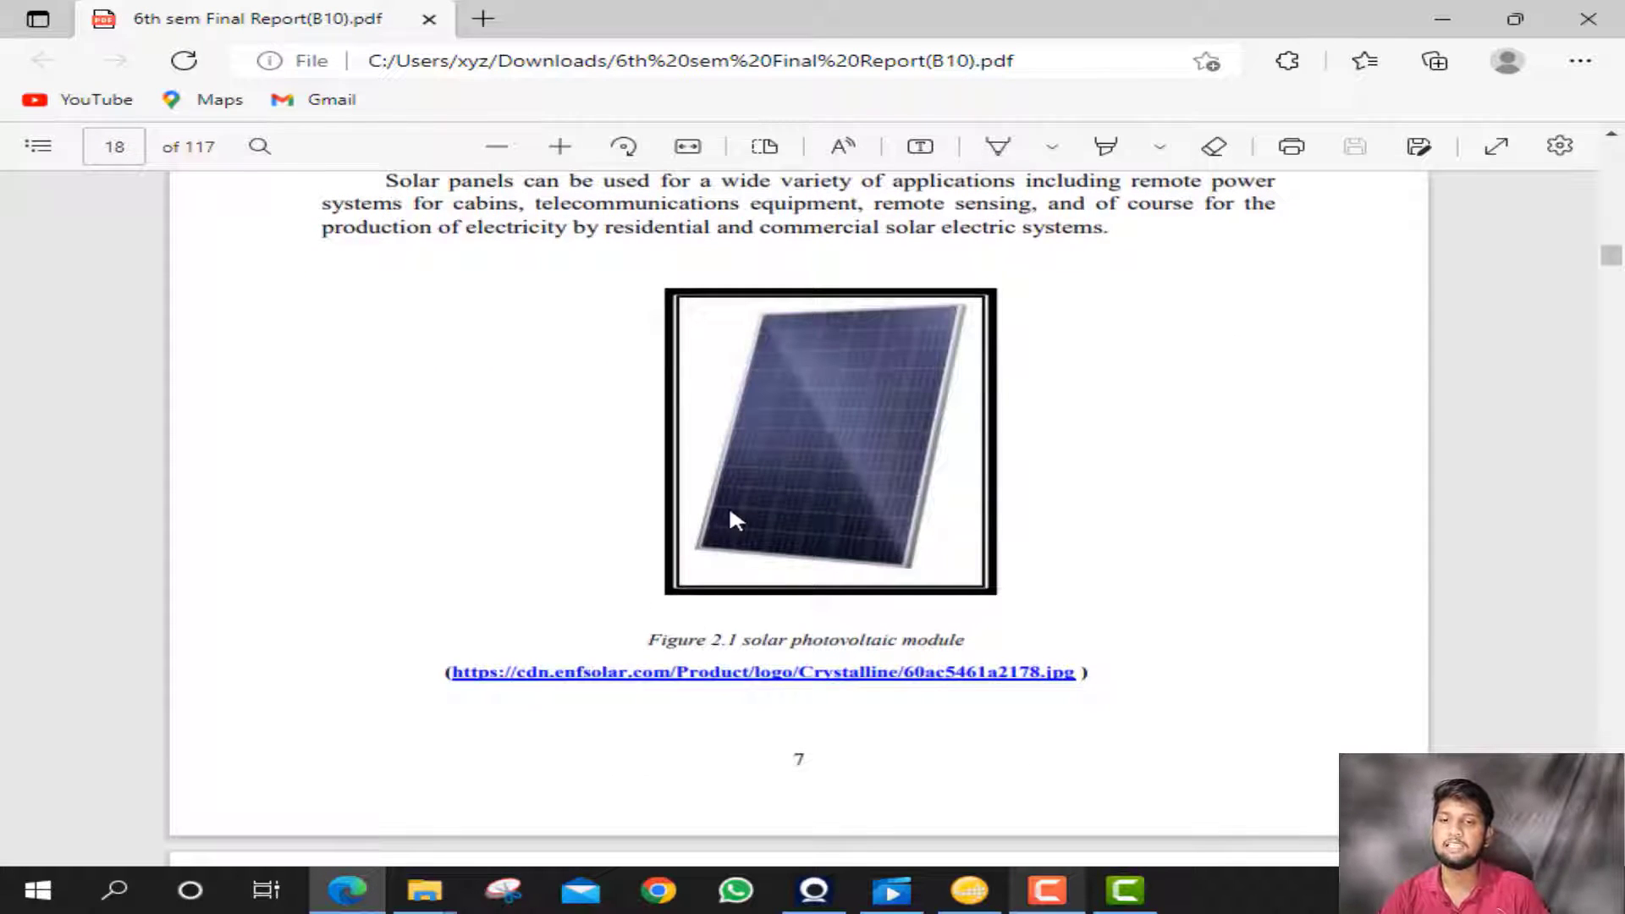
pyautogui.scroll(-9, 730, 504)
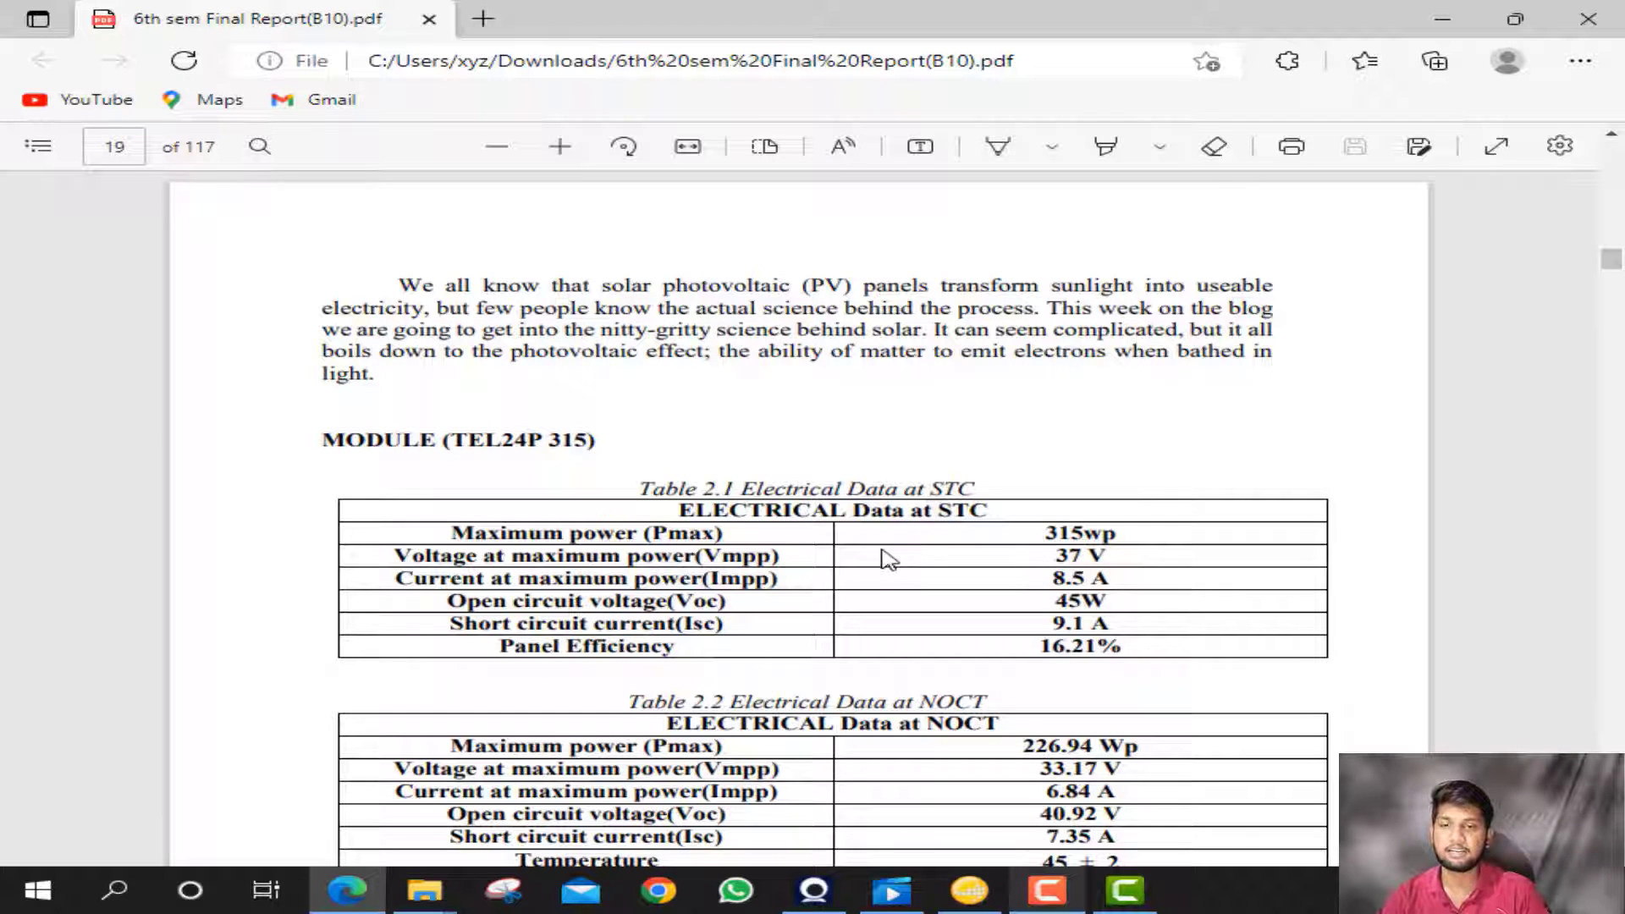
pyautogui.scroll(-3, 887, 558)
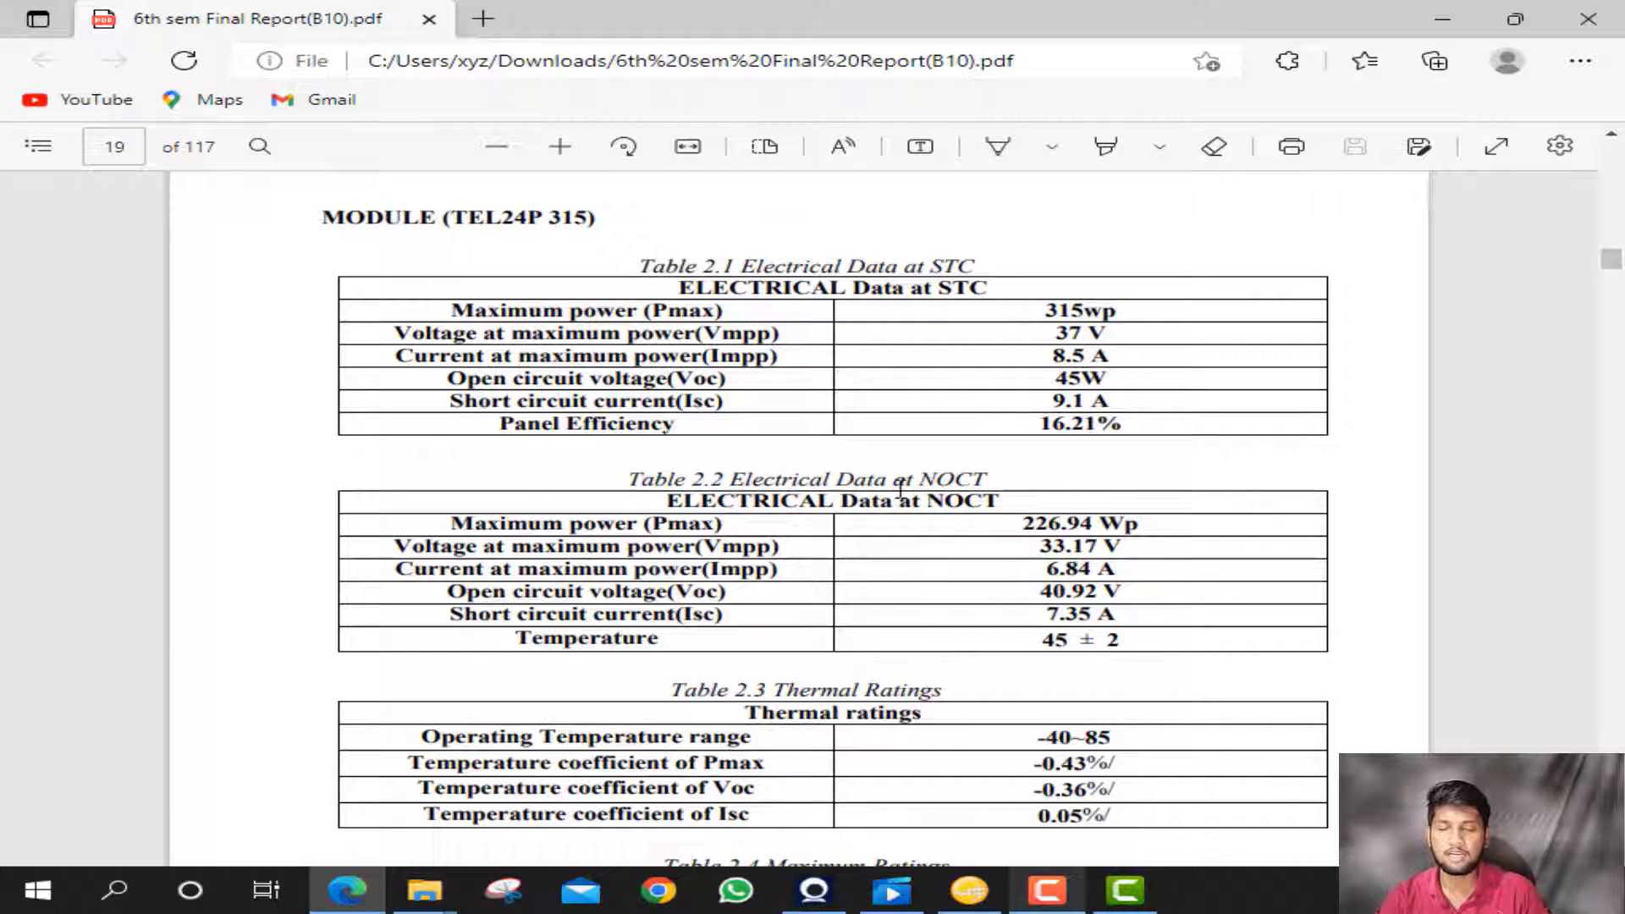
# - Examine the module's NOCT, thermal ratings, maximum ratings and material data in Tables 2.2 to 2.5
pyautogui.scroll(-3, 899, 489)
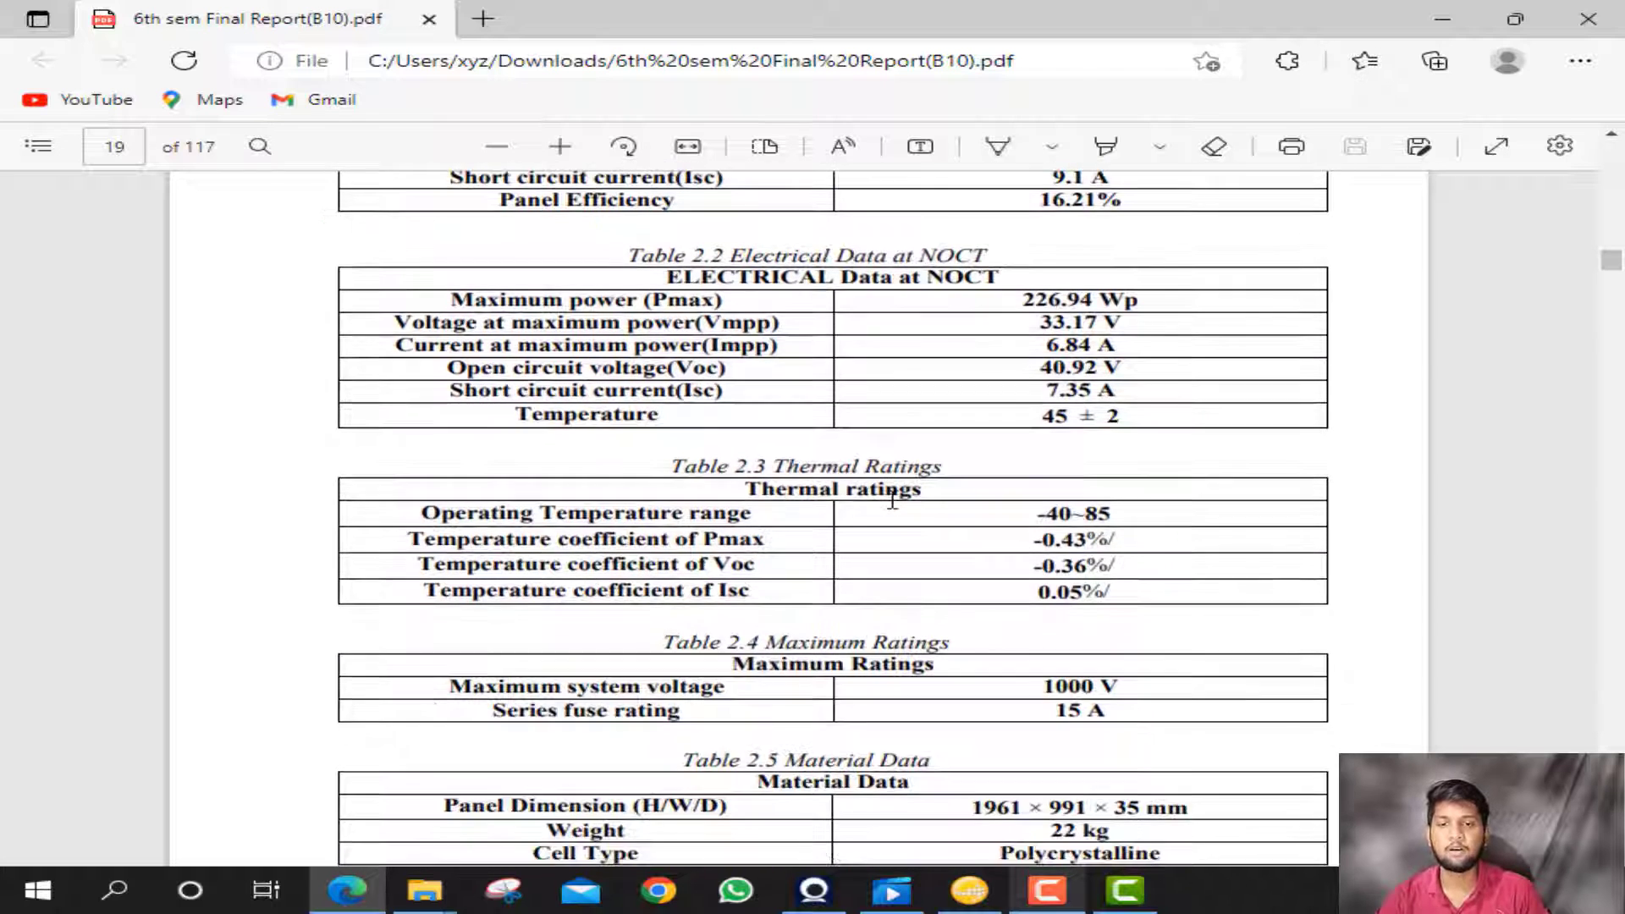
pyautogui.scroll(-4, 890, 529)
pyautogui.scroll(5, 893, 531)
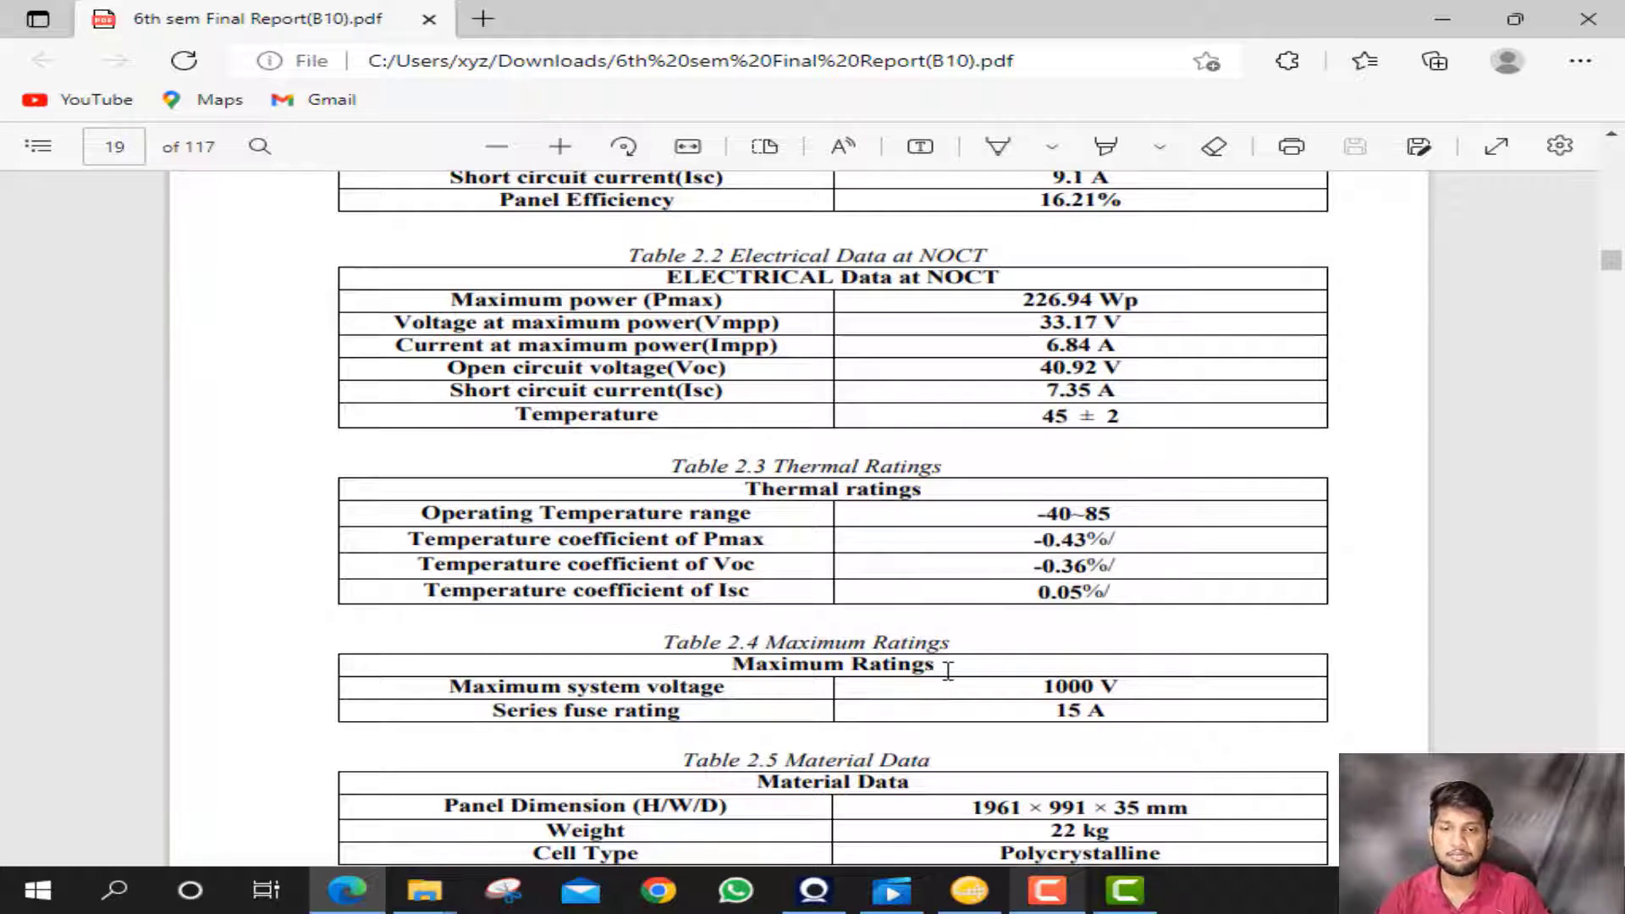
pyautogui.scroll(-3, 947, 670)
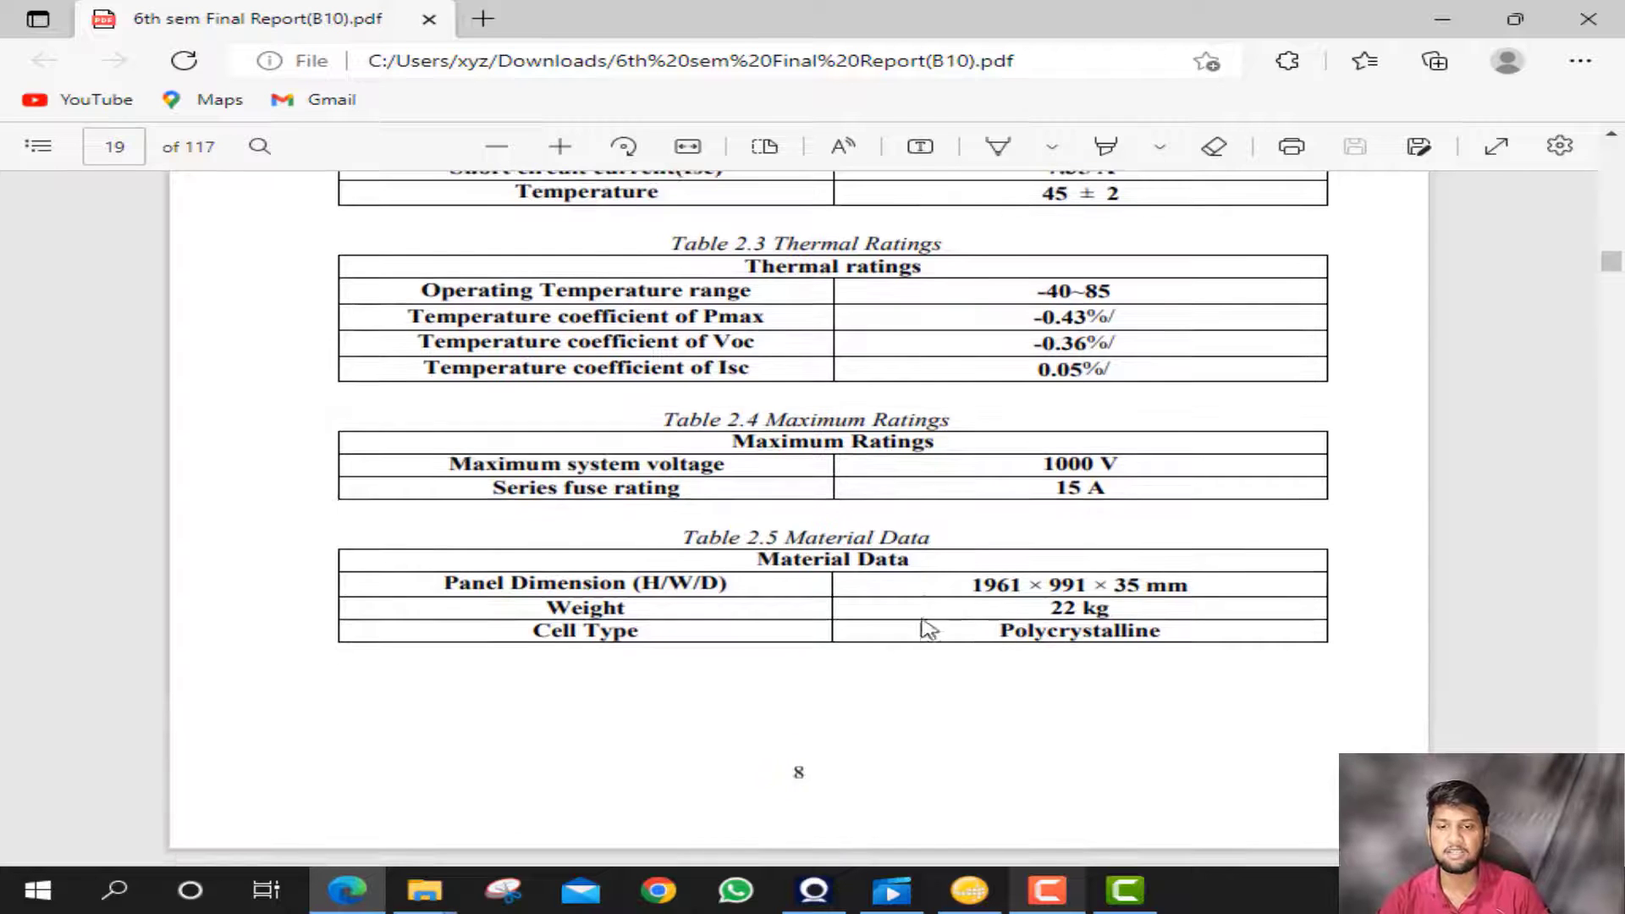
# - Review section 2.2 on the solar aluminium frame, including the frame and stand figures and the mounting structure description
pyautogui.scroll(-9, 931, 598)
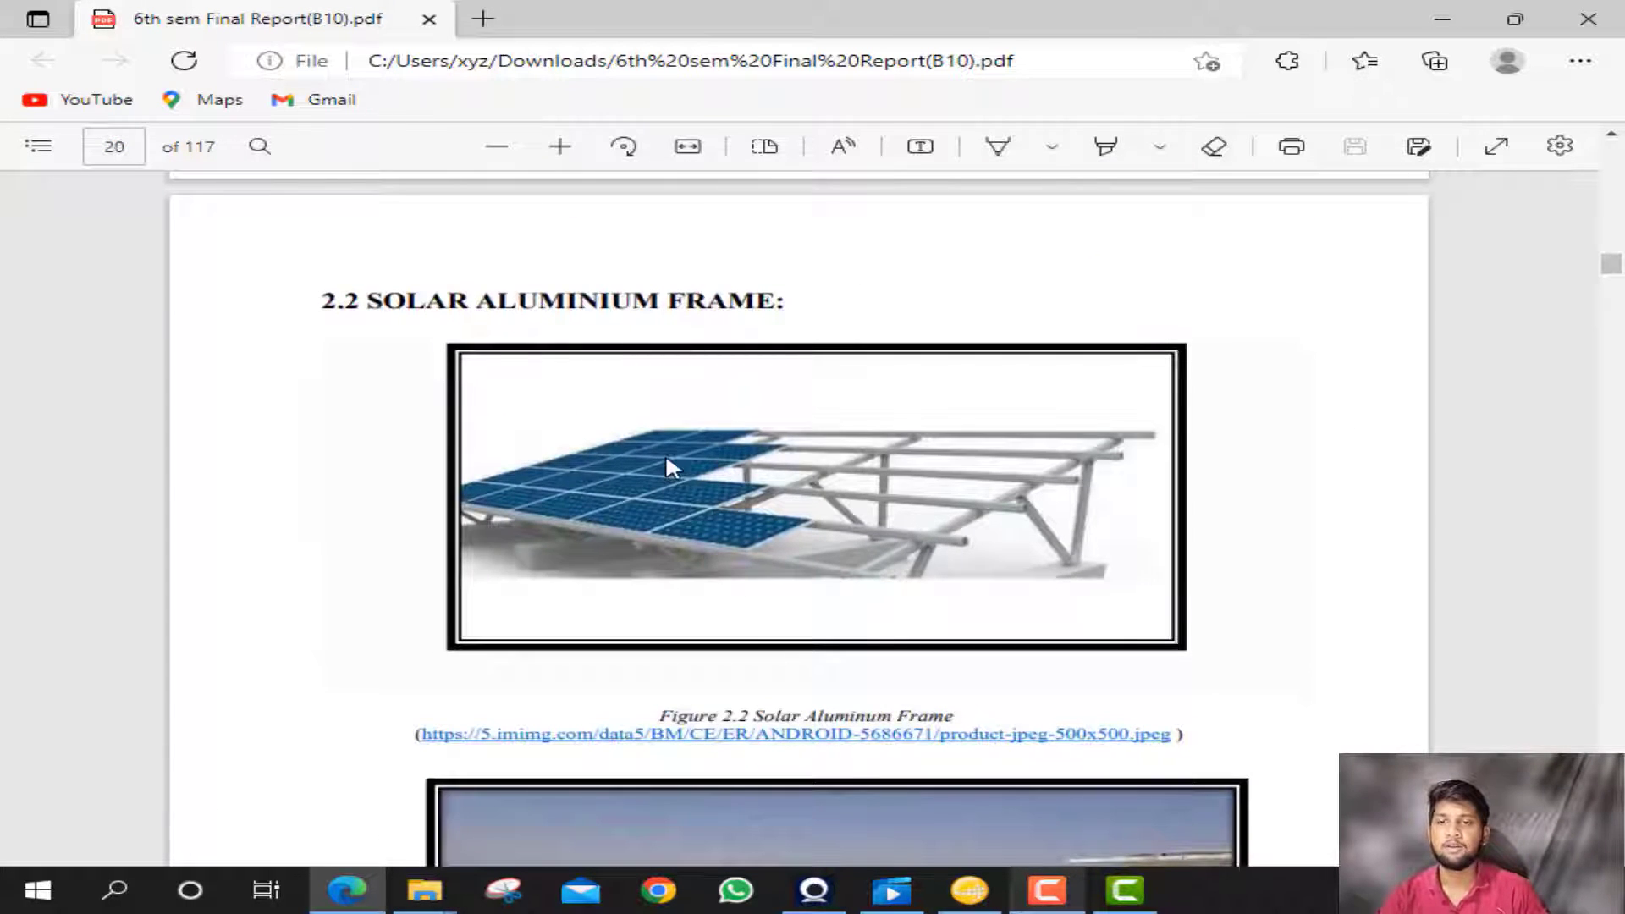
pyautogui.scroll(-6, 667, 461)
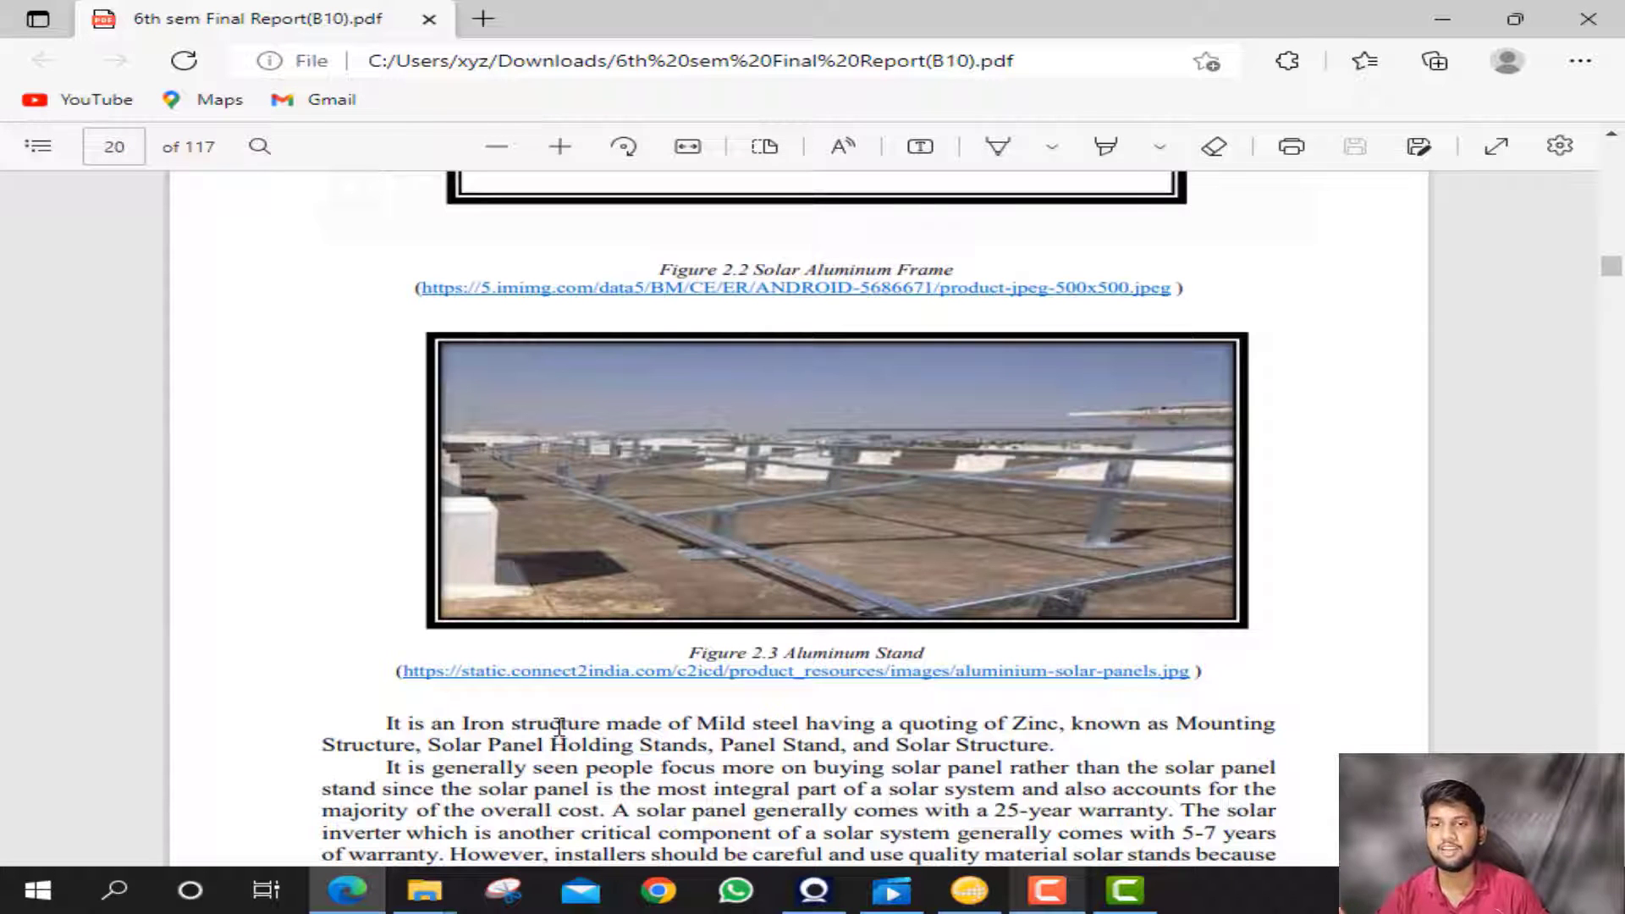
pyautogui.scroll(-5, 616, 719)
# - Read section 2.3 on the solar inverter and view its 30 kW inverter figure
pyautogui.scroll(-5, 616, 719)
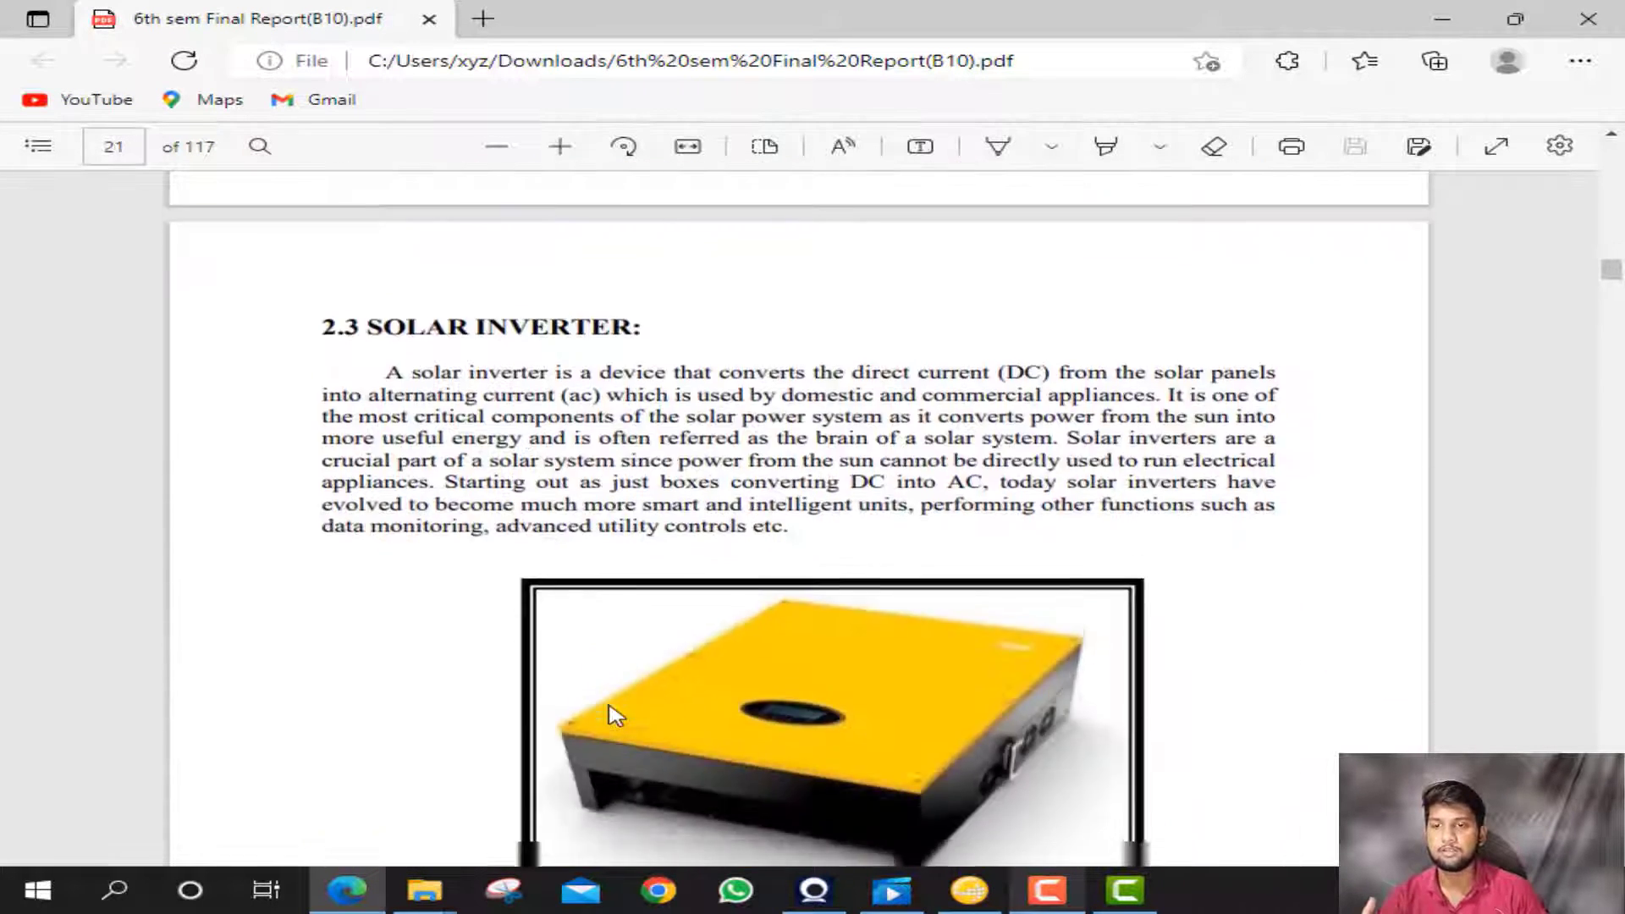
pyautogui.scroll(3, 616, 715)
pyautogui.scroll(-3, 665, 631)
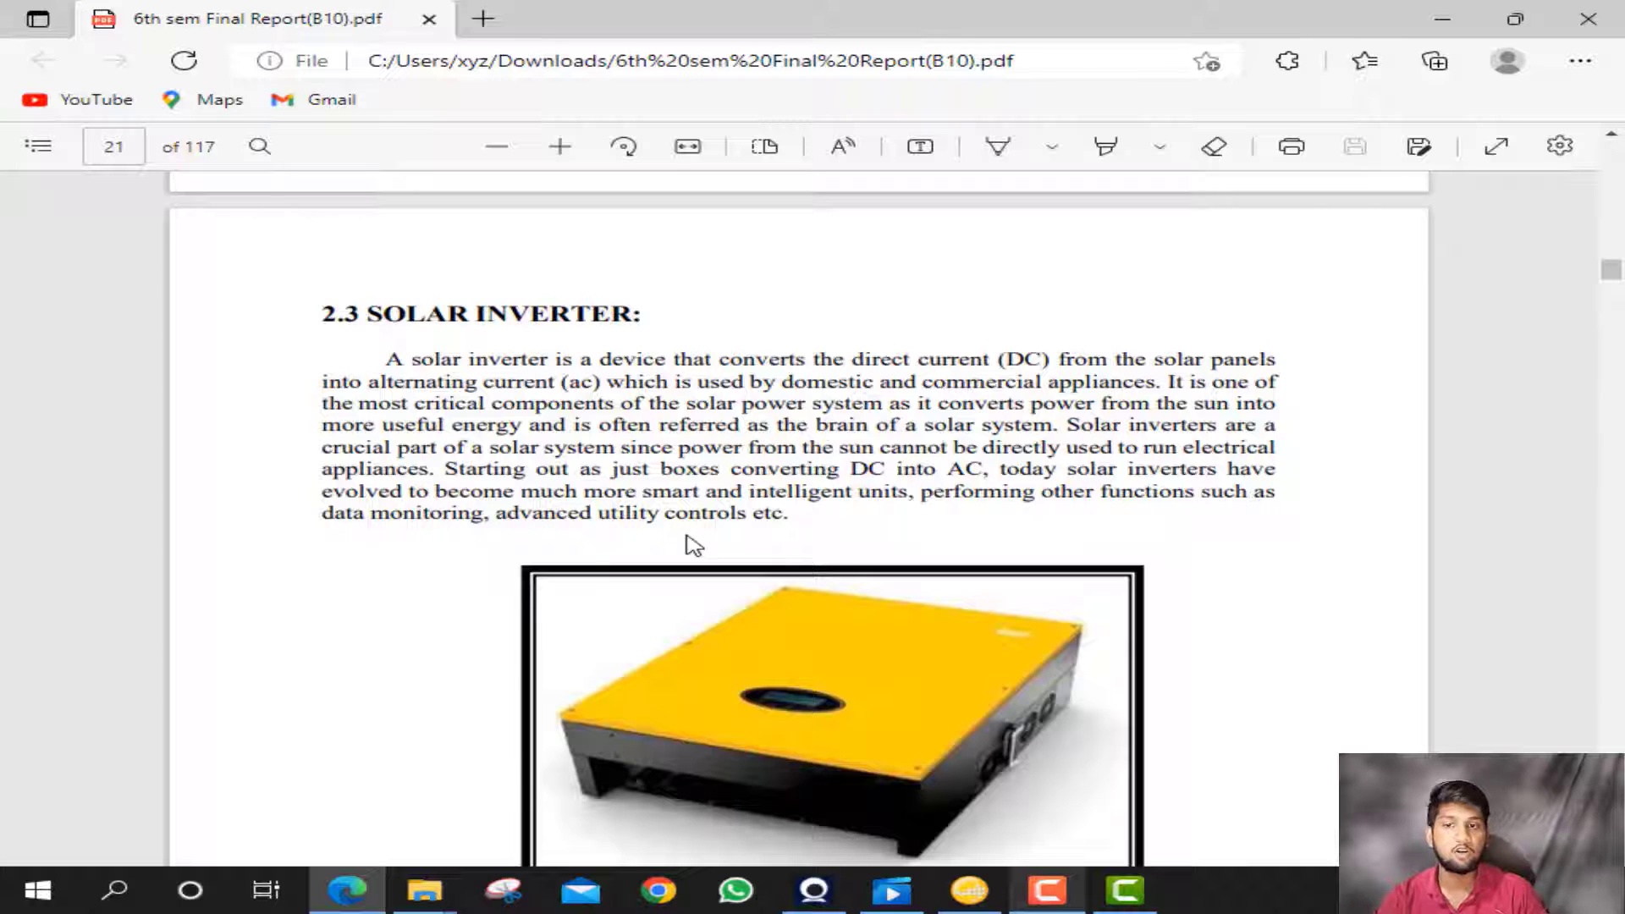
pyautogui.scroll(-8, 694, 546)
pyautogui.scroll(5, 694, 546)
pyautogui.scroll(4, 694, 546)
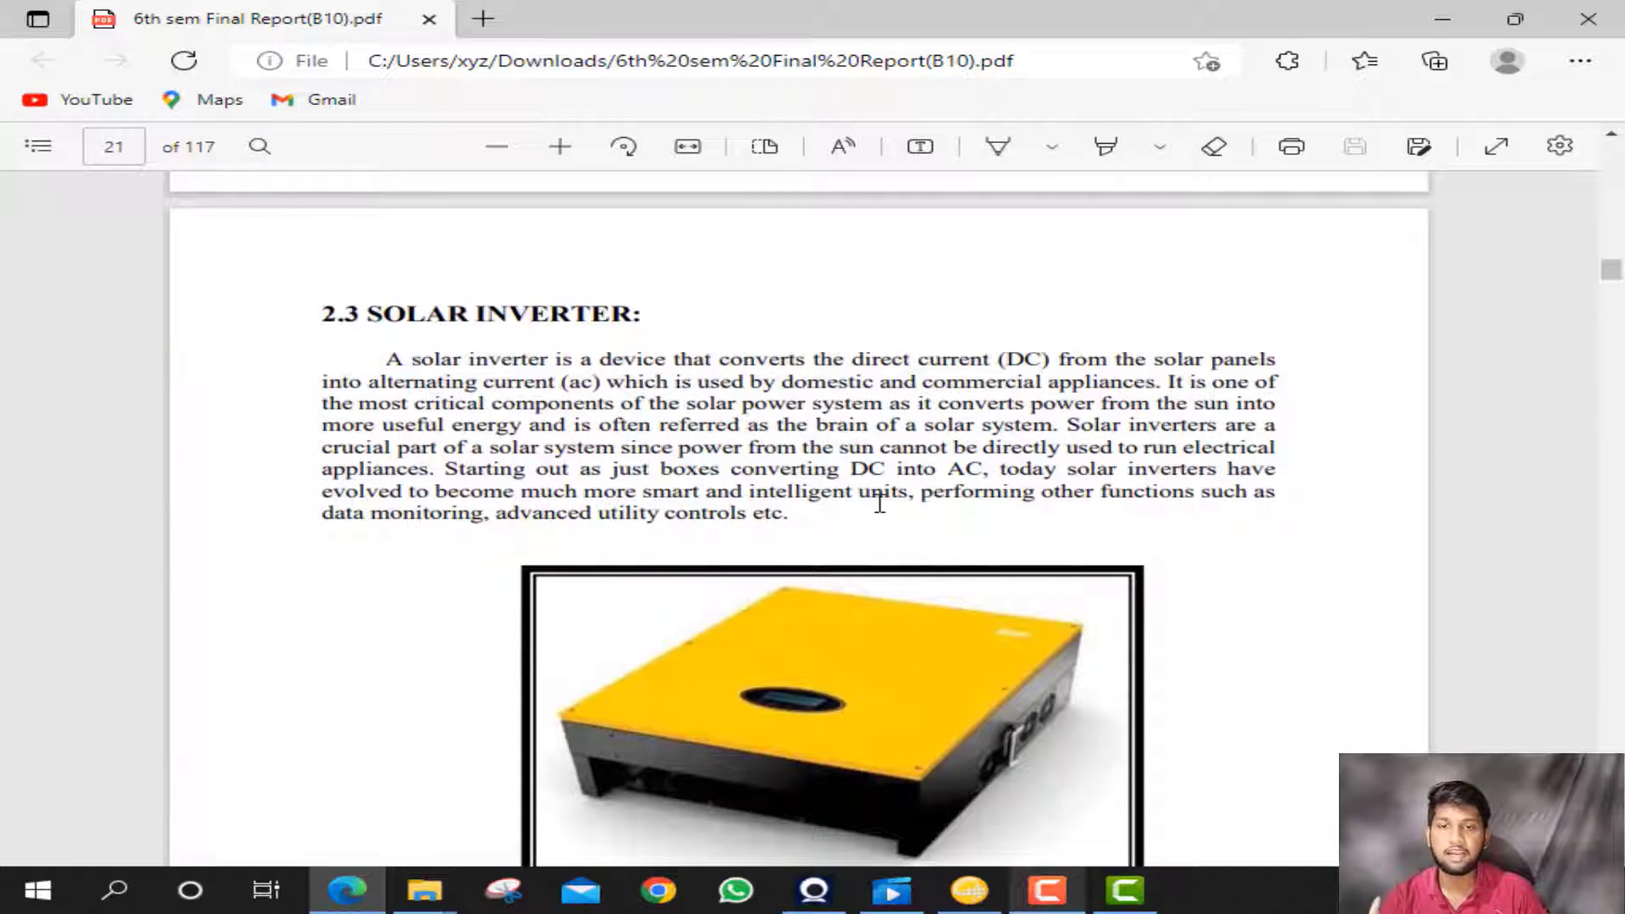
# - Review section 2.4 on earthing and lightning and section 2.5 on the AC and DC connecting cables
pyautogui.scroll(-10, 856, 502)
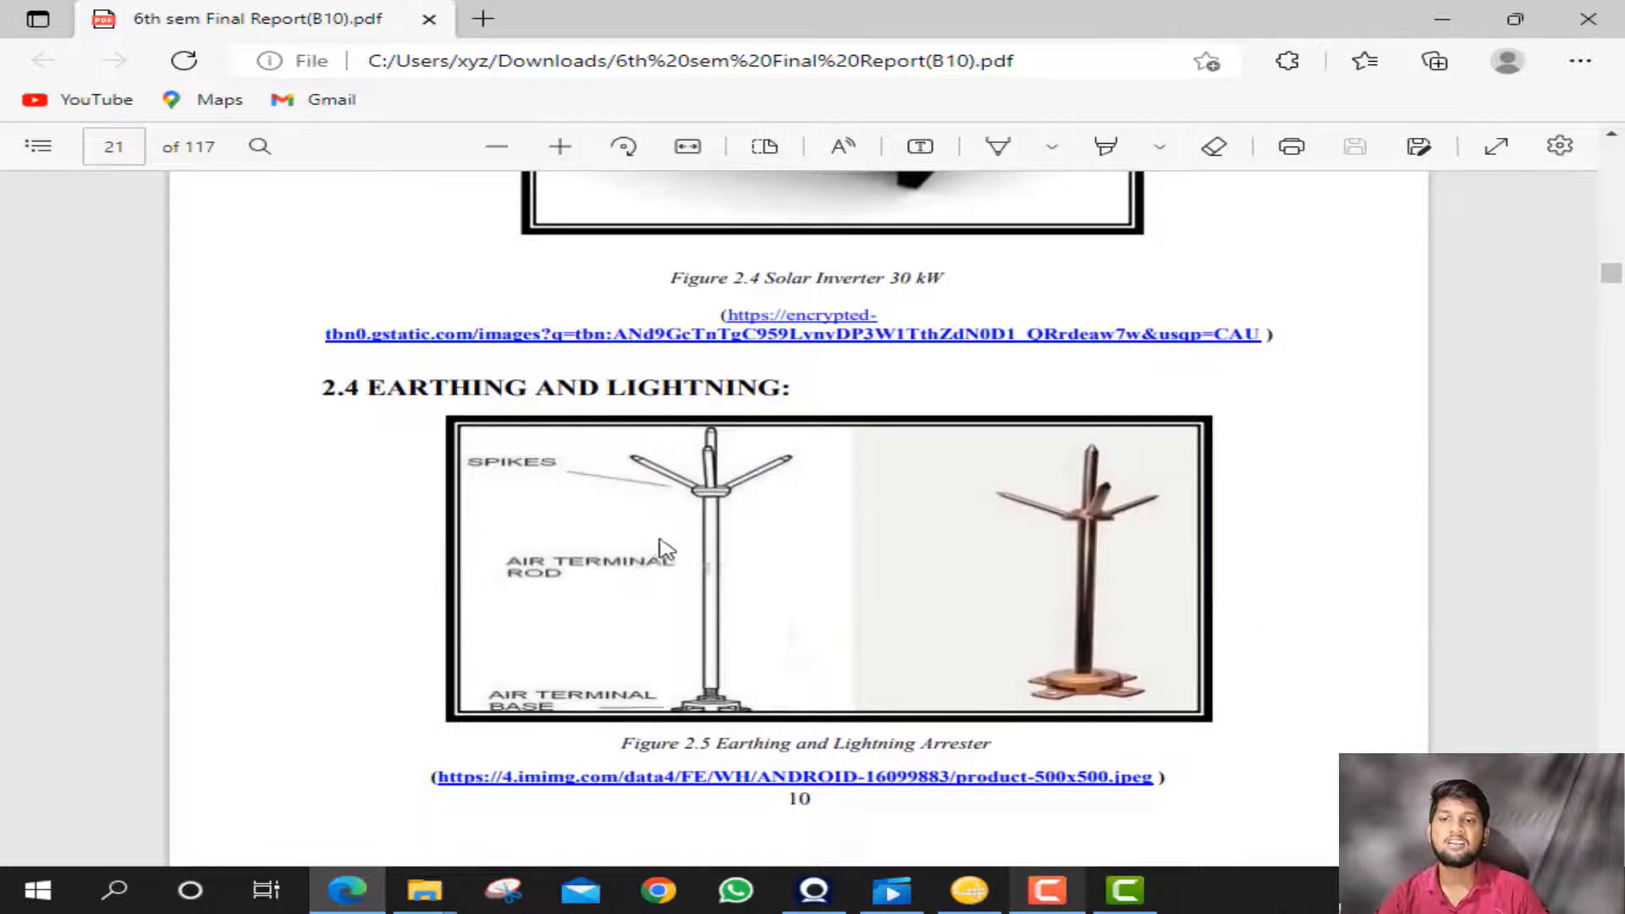
pyautogui.scroll(-8, 663, 550)
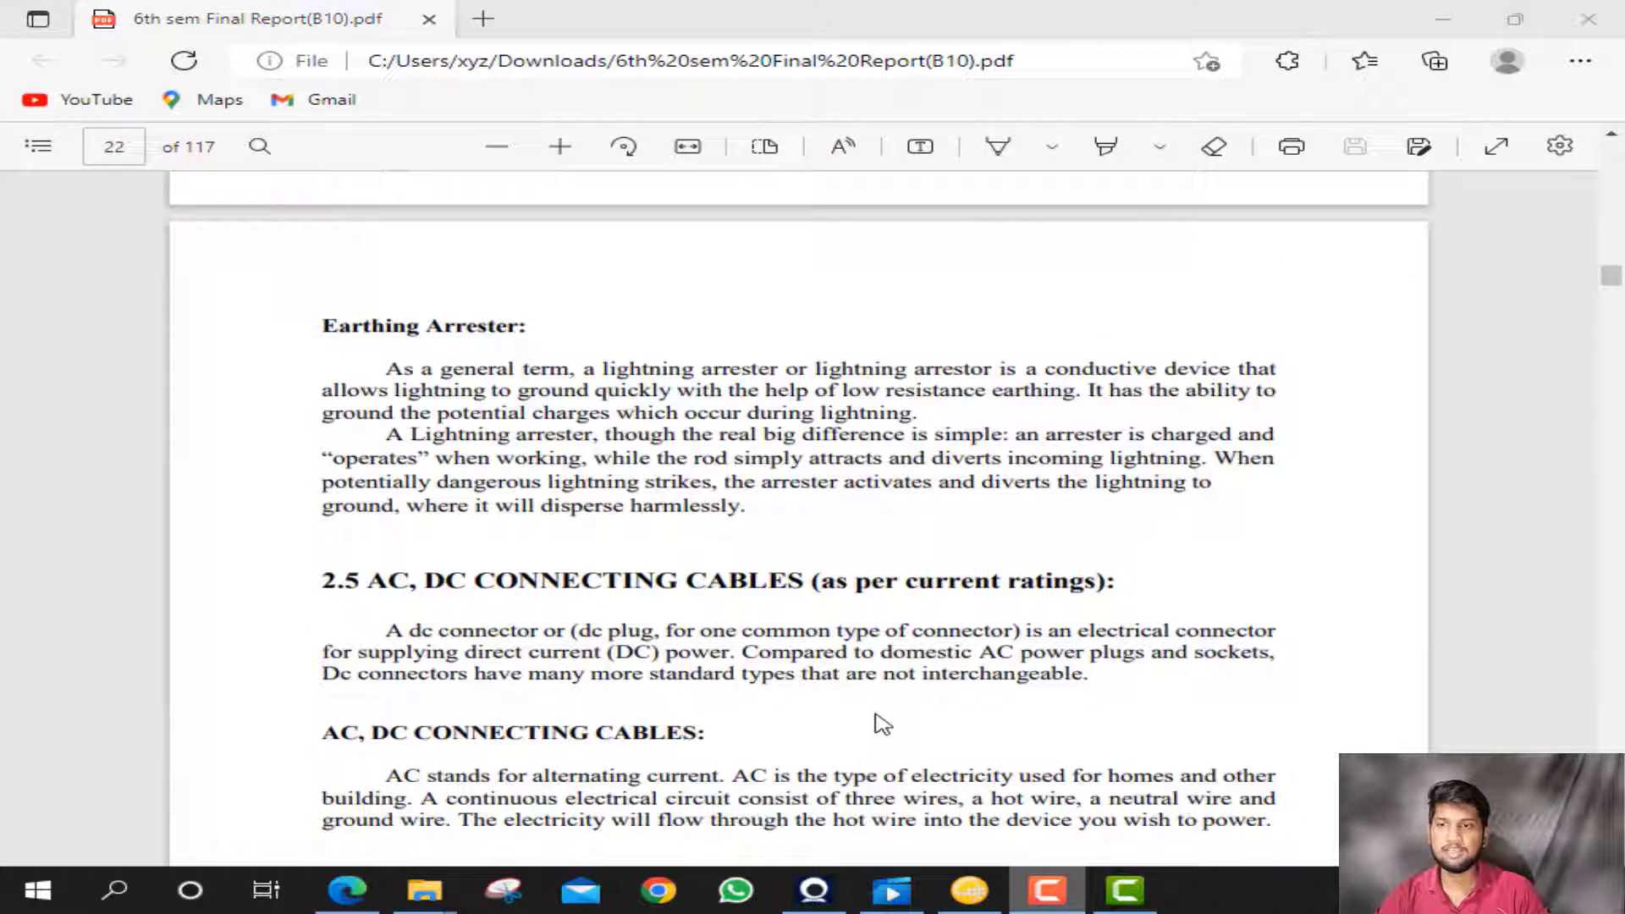
pyautogui.scroll(-3, 880, 721)
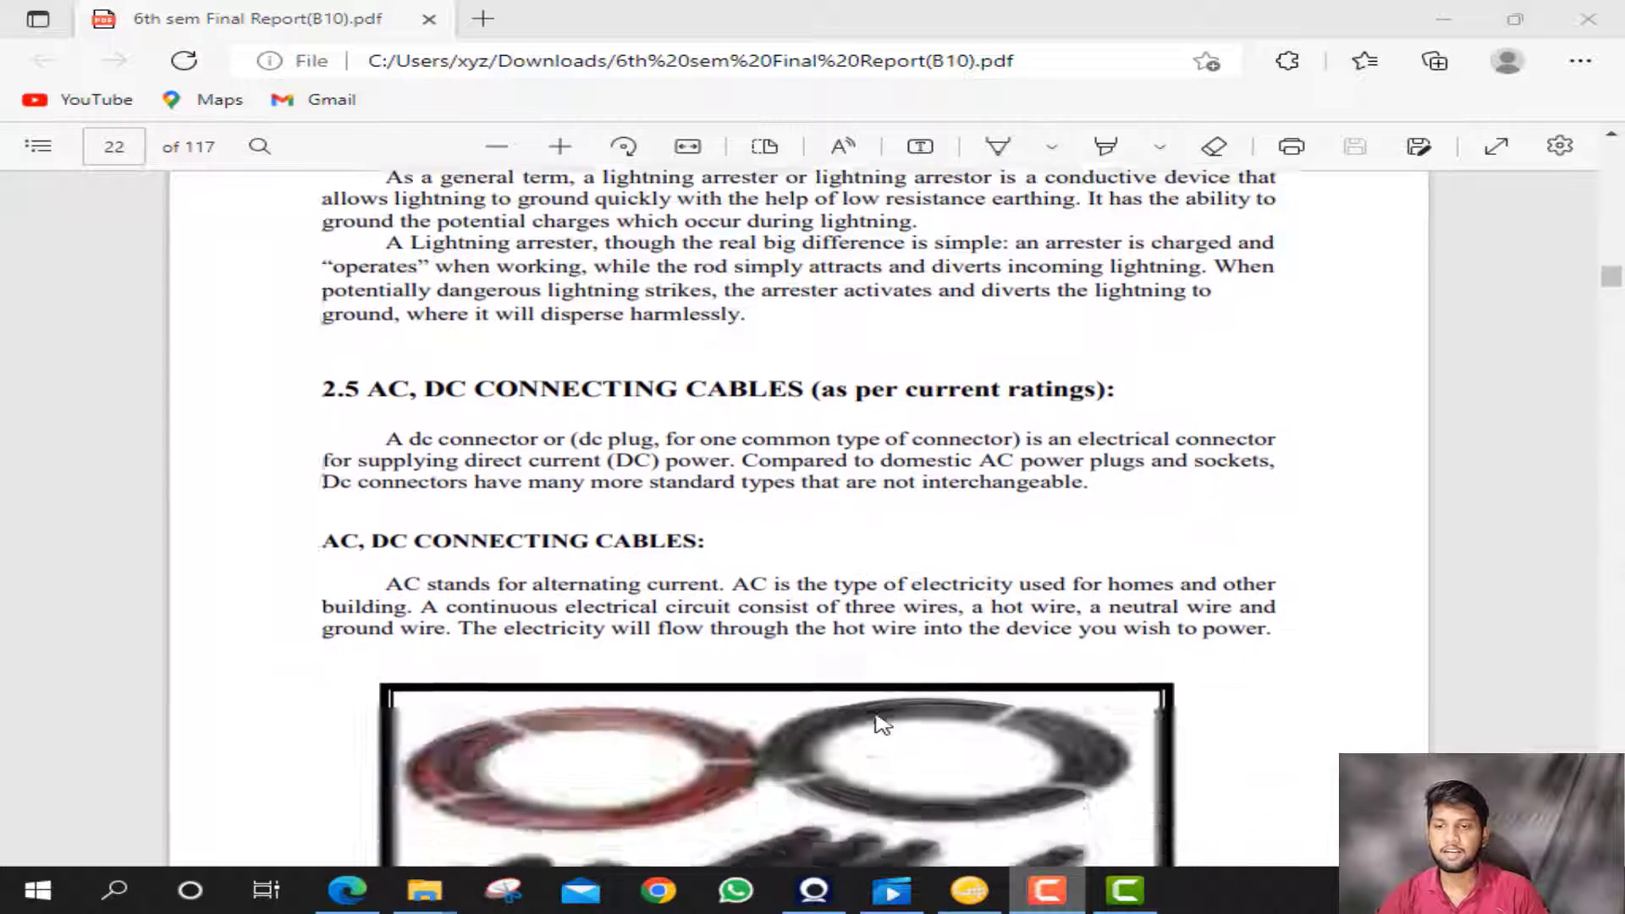
pyautogui.scroll(-3, 922, 546)
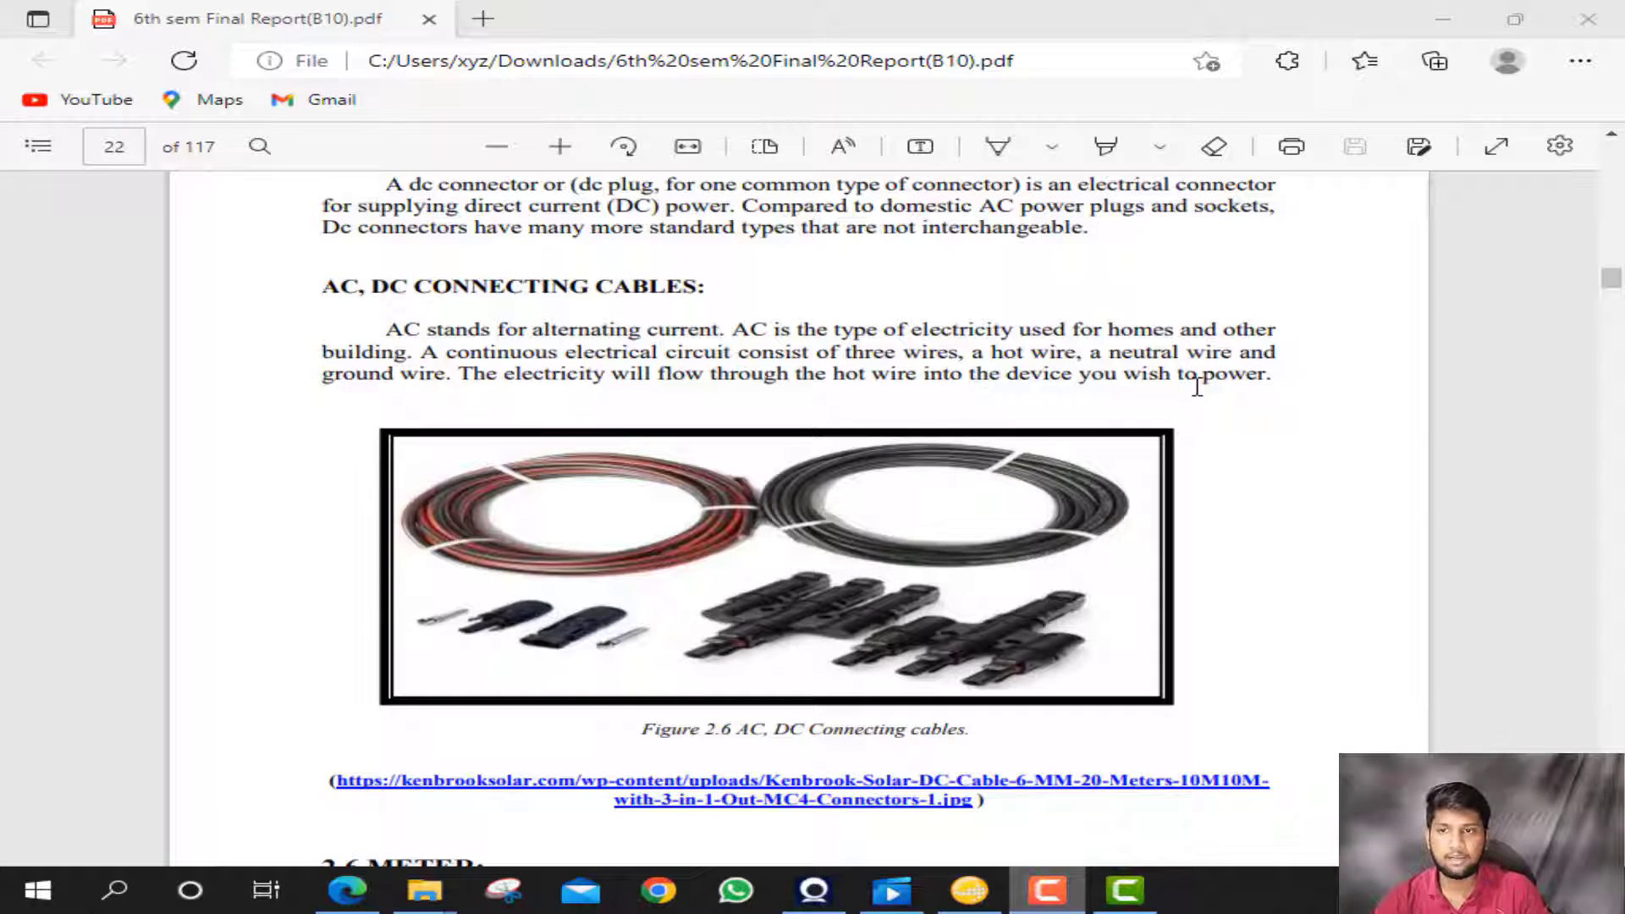
# - Read section 2.6 on the meter, including the bi-directional metering explanation and both meter figures
pyautogui.scroll(-6, 1197, 385)
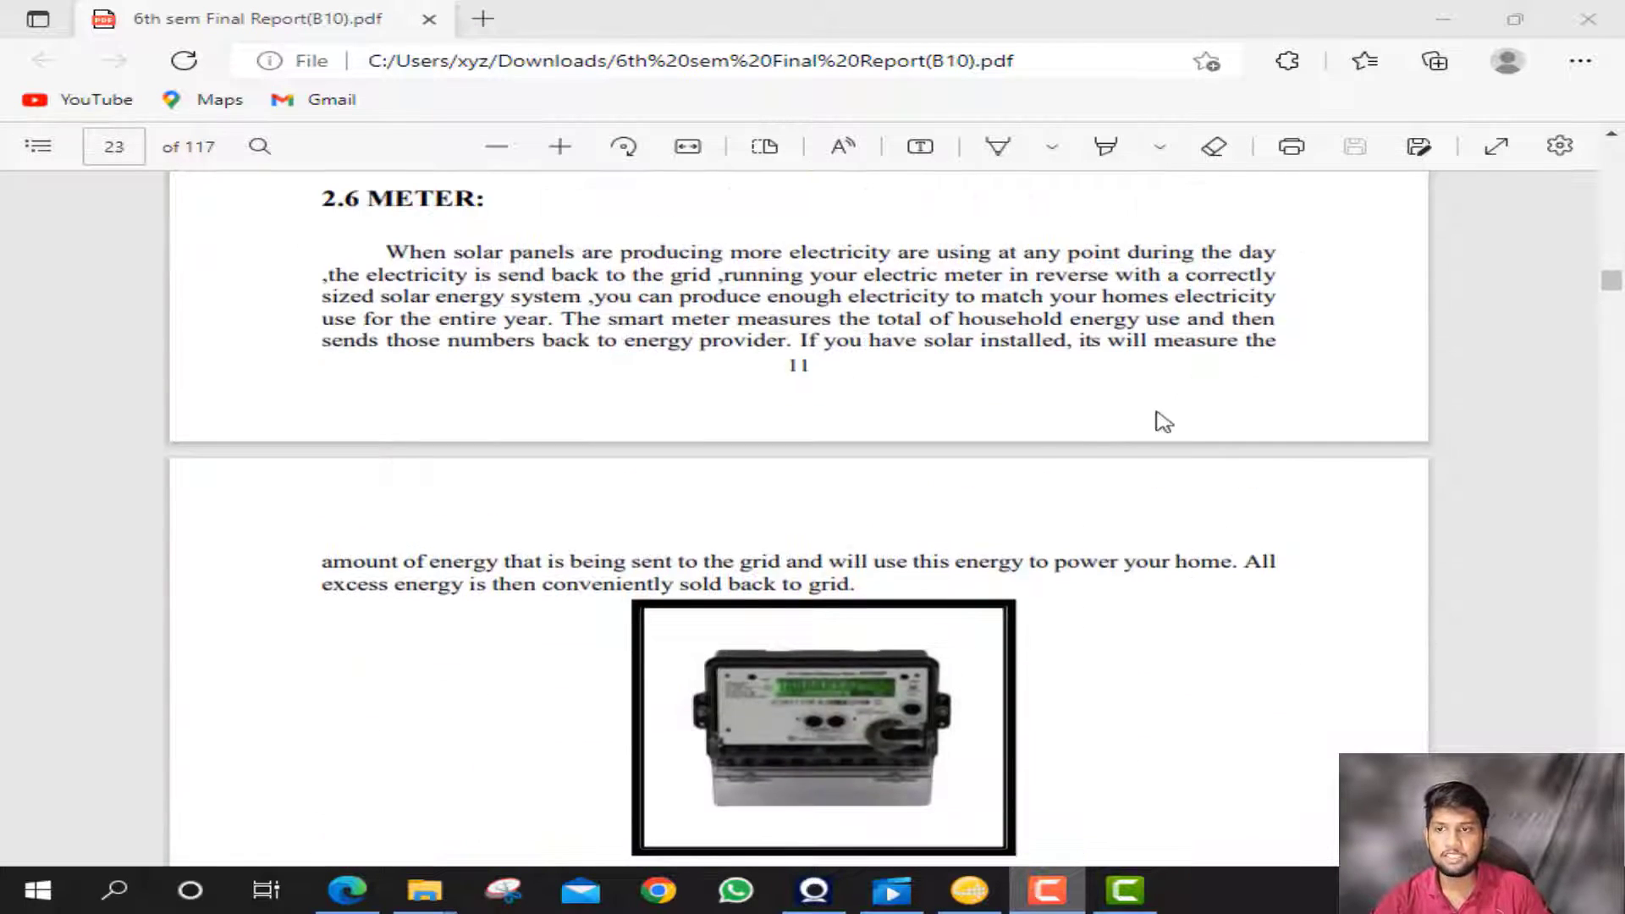
pyautogui.scroll(-10, 906, 476)
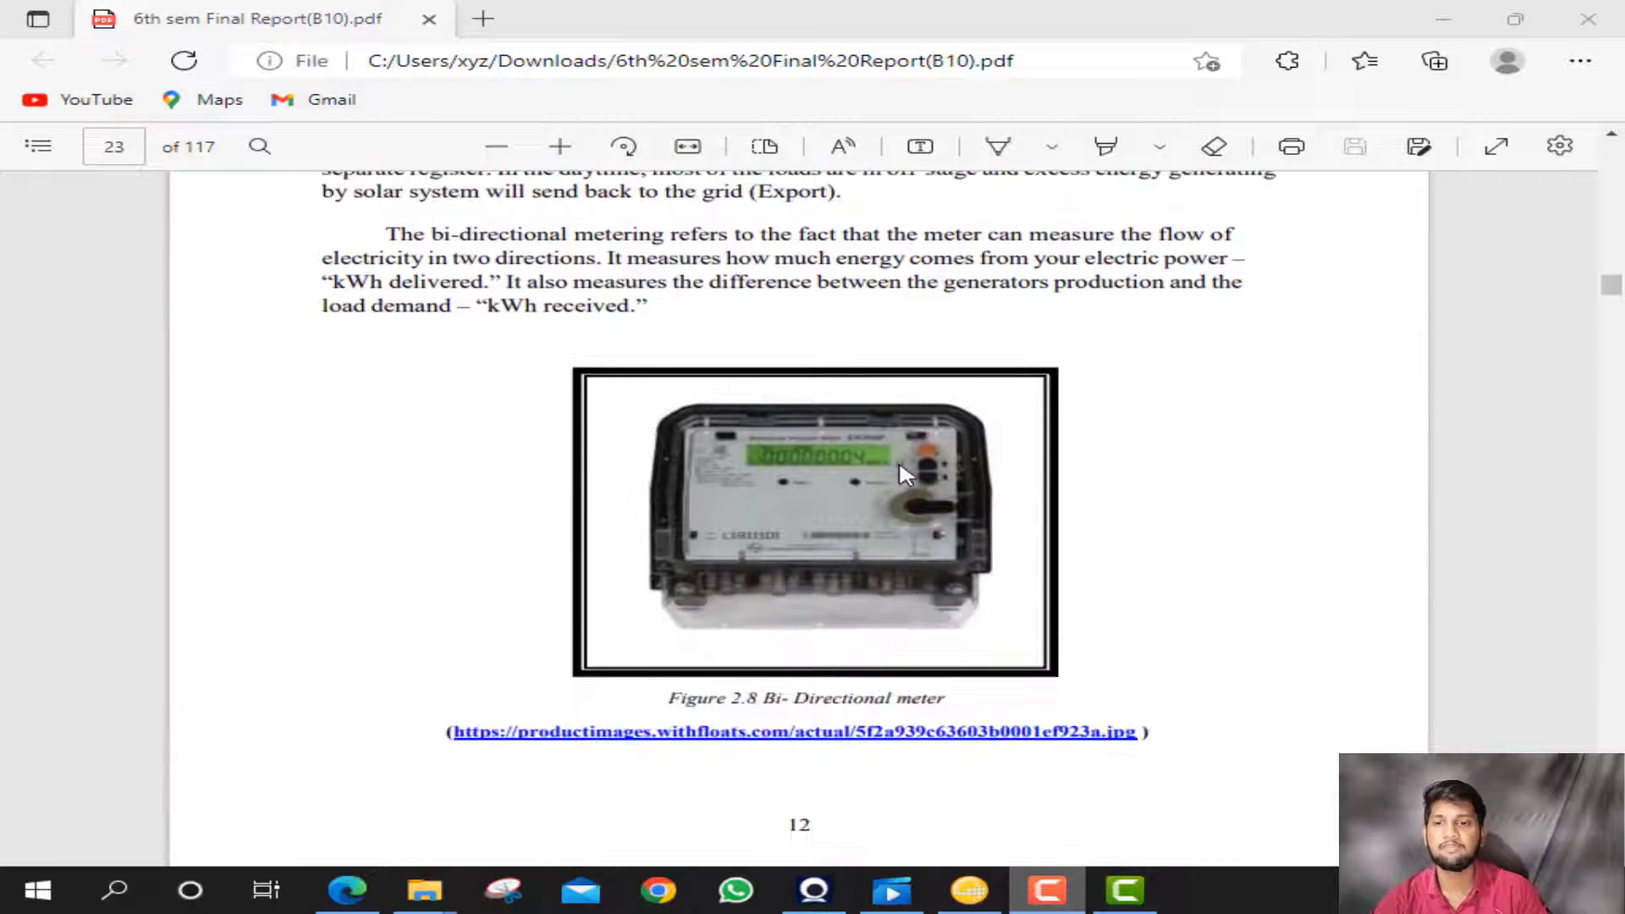
pyautogui.scroll(10, 904, 475)
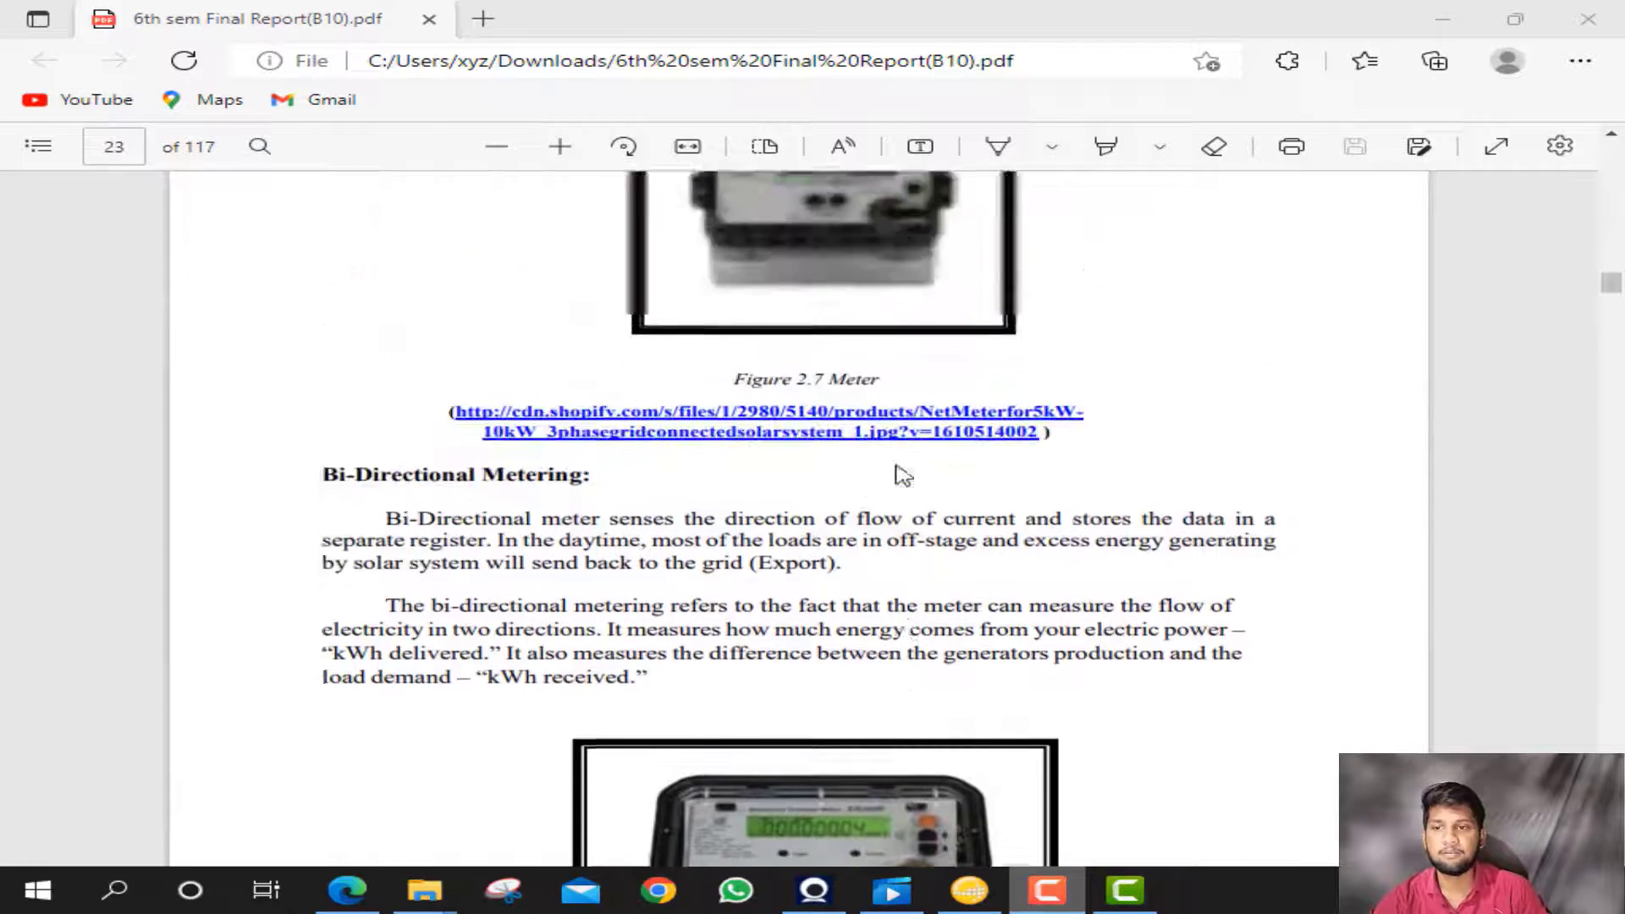
pyautogui.scroll(-8, 904, 475)
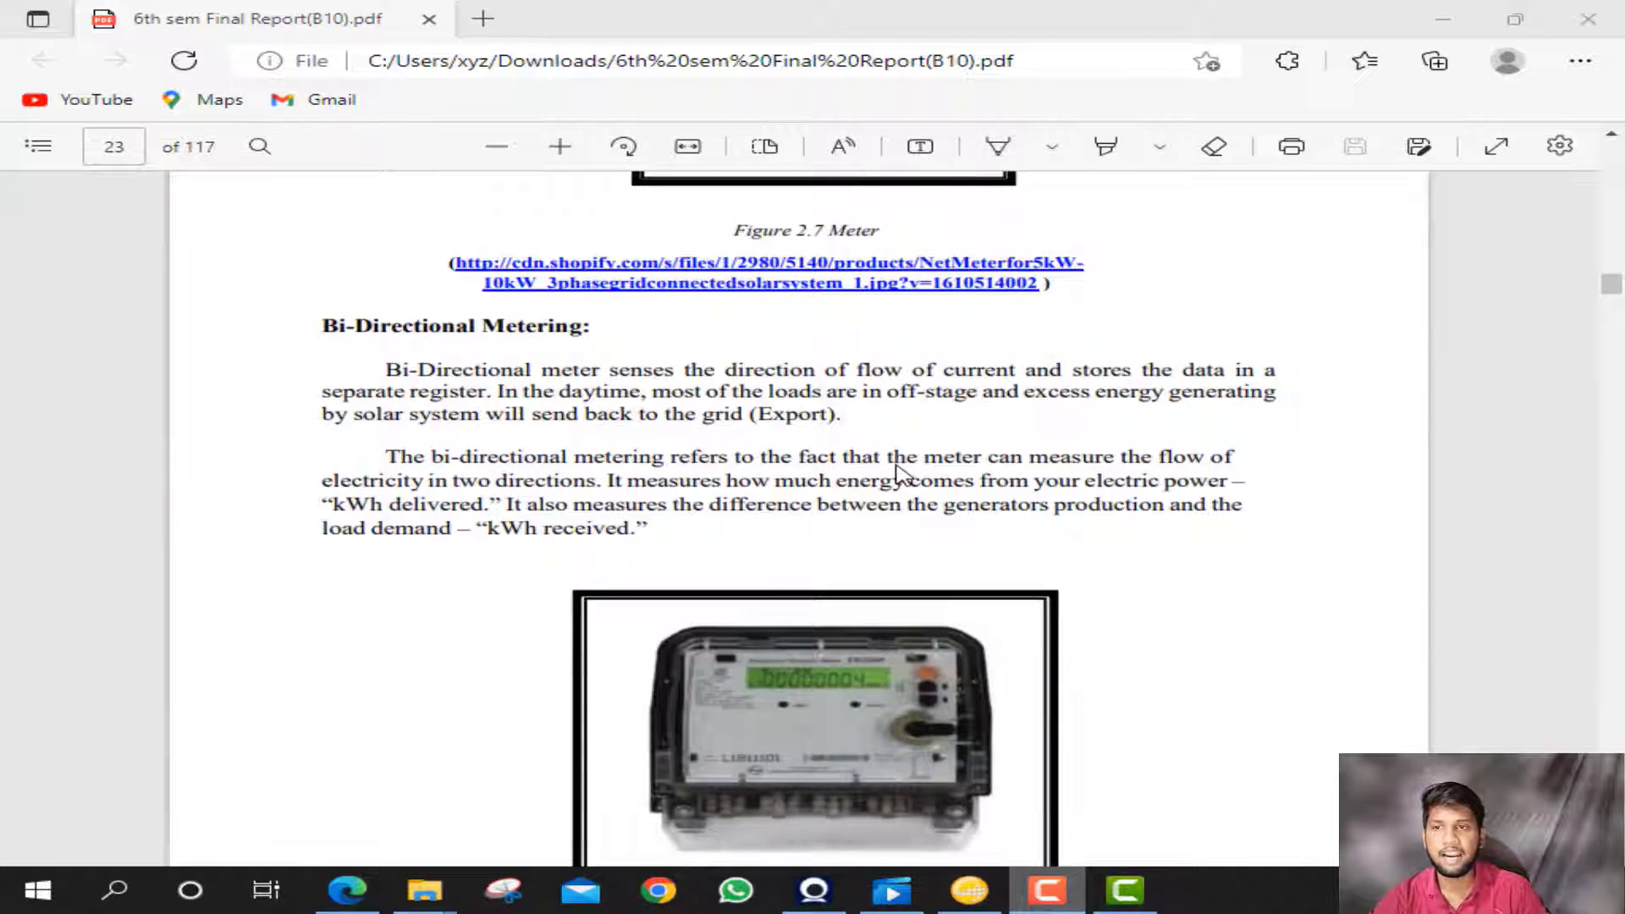
pyautogui.scroll(-8, 903, 475)
# - Review sections 2.7 and 2.8 on the AC distribution board (ACDB) and the DC distribution board (DCDB)
pyautogui.scroll(-4, 904, 475)
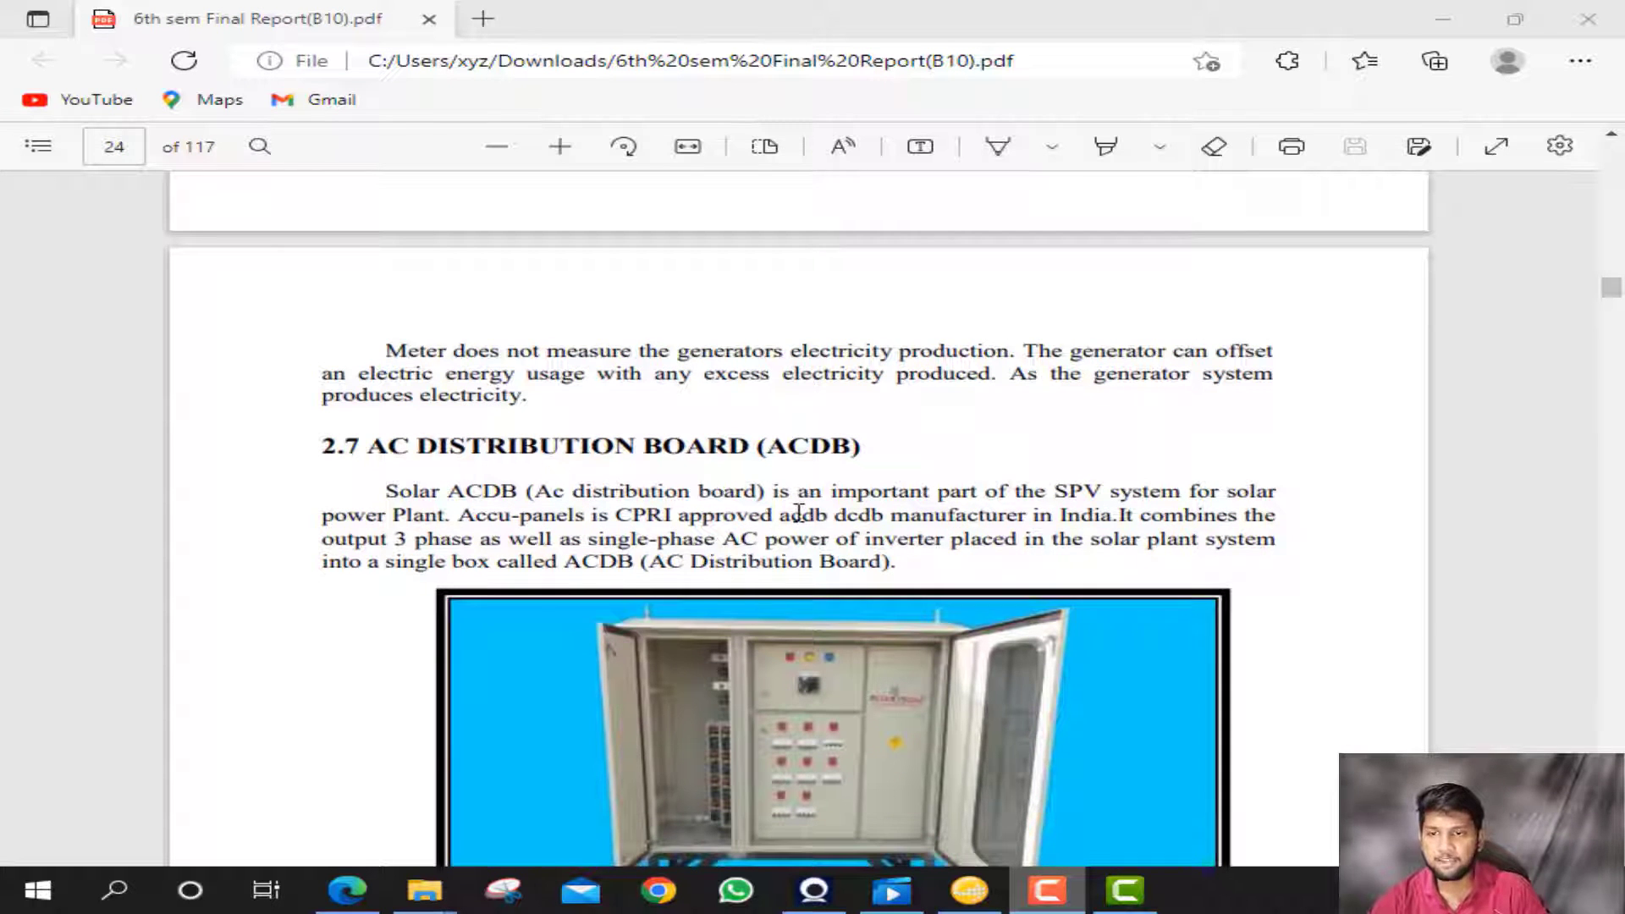
pyautogui.scroll(-3, 798, 512)
pyautogui.scroll(-6, 799, 511)
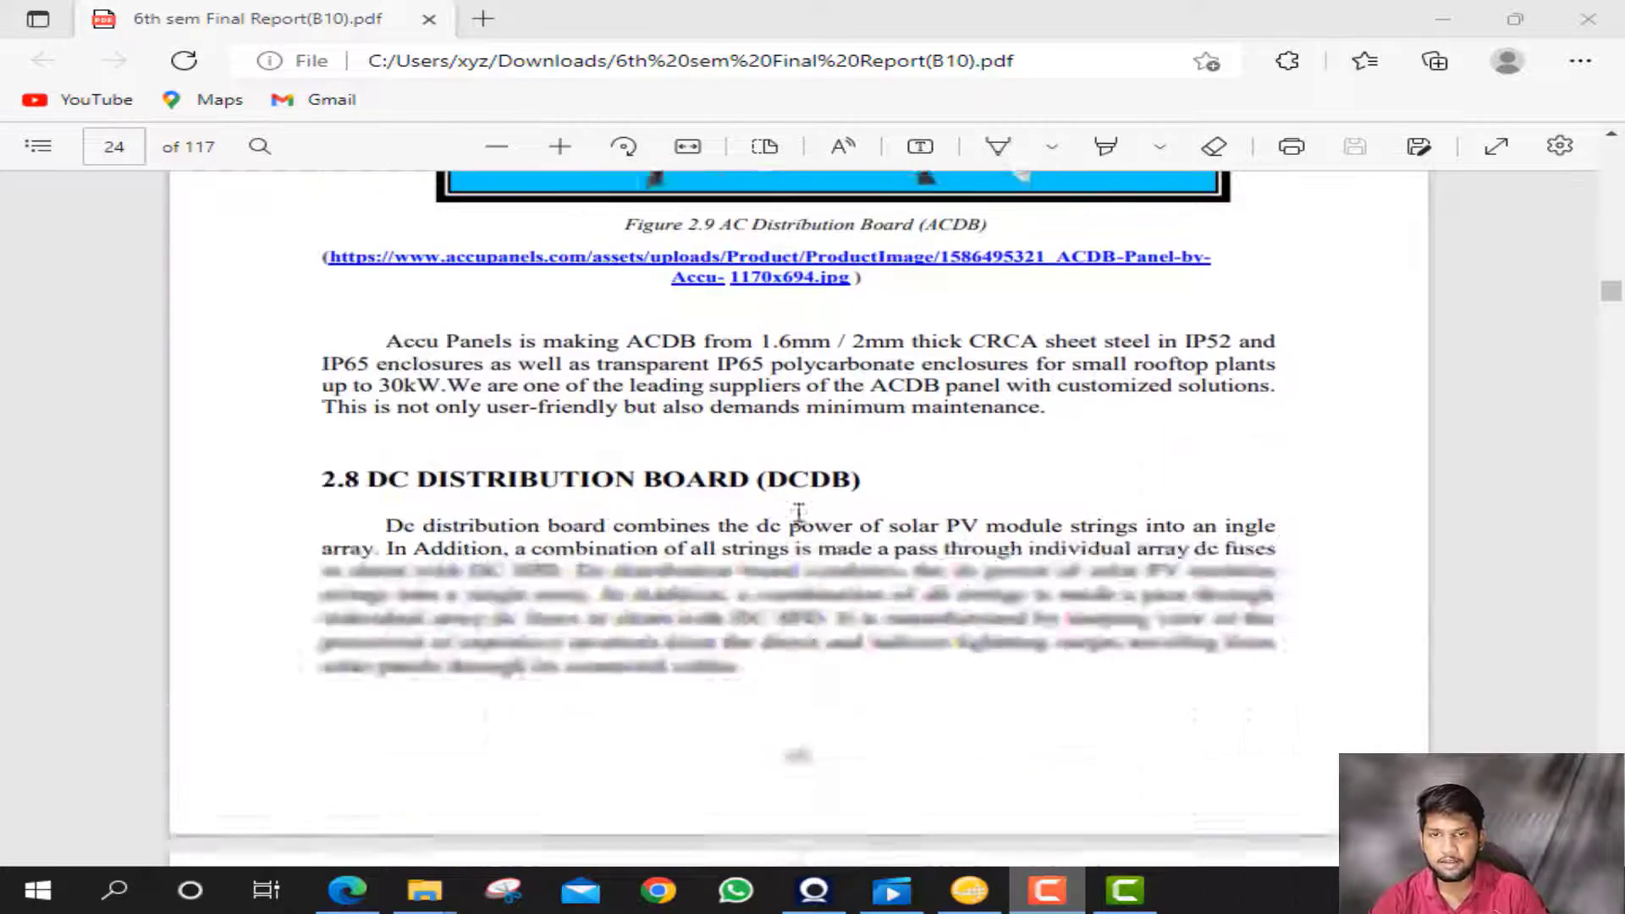
pyautogui.scroll(3, 799, 512)
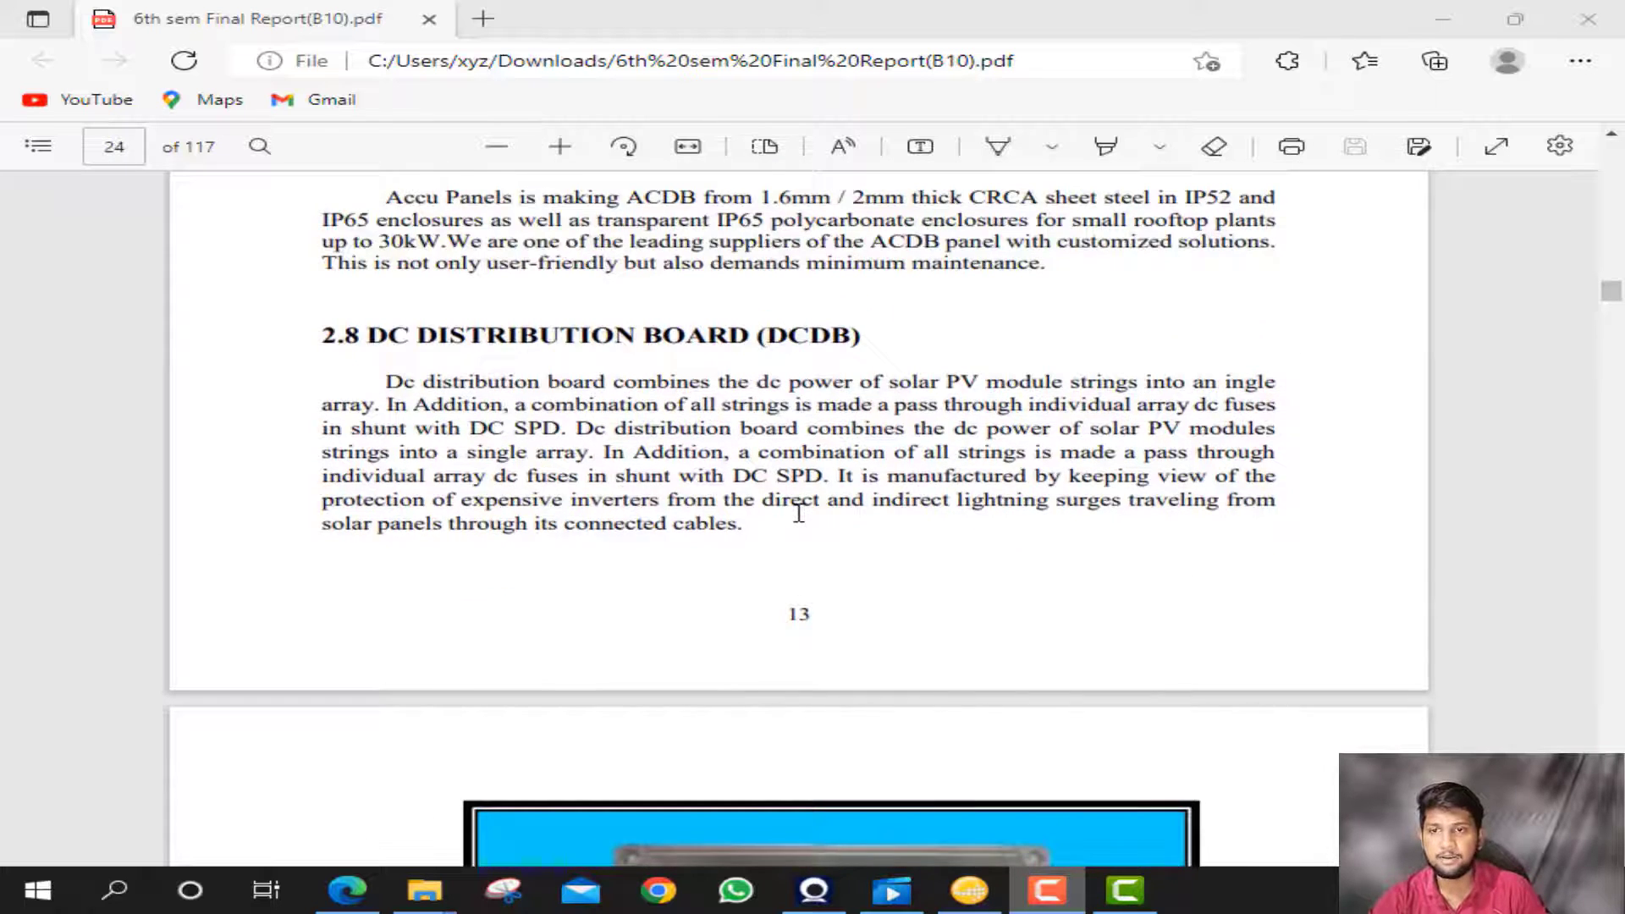
# - Go to Chapter 3 and read the advantages of solar power in section 3.1 and the disadvantages in section 3.2
pyautogui.scroll(-12, 799, 512)
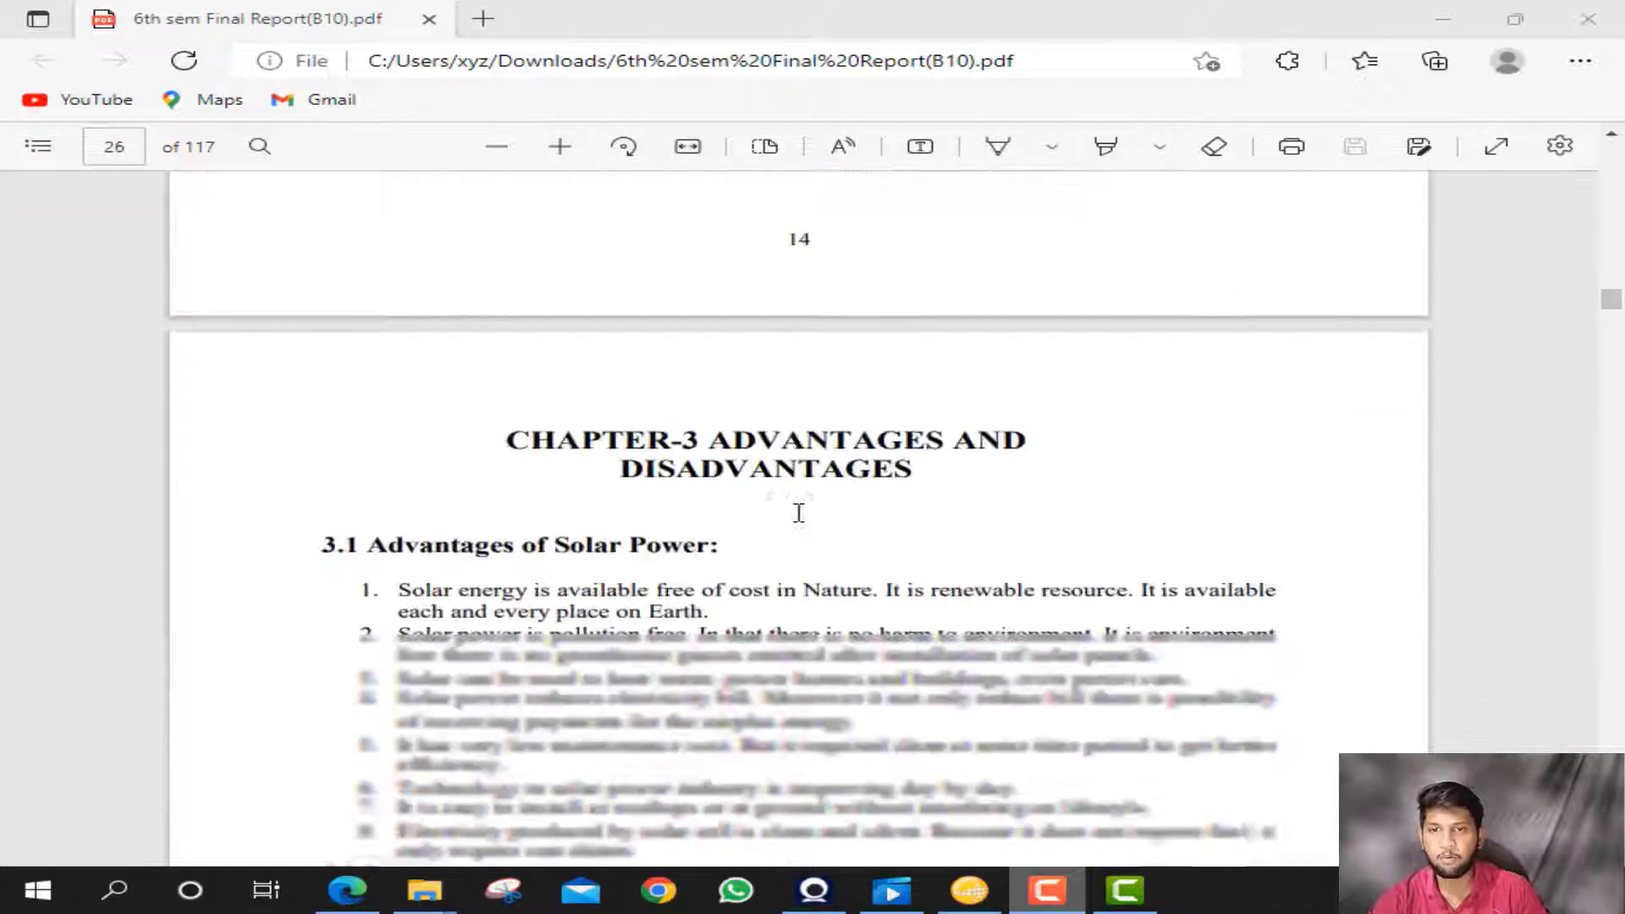
pyautogui.scroll(-1, 799, 512)
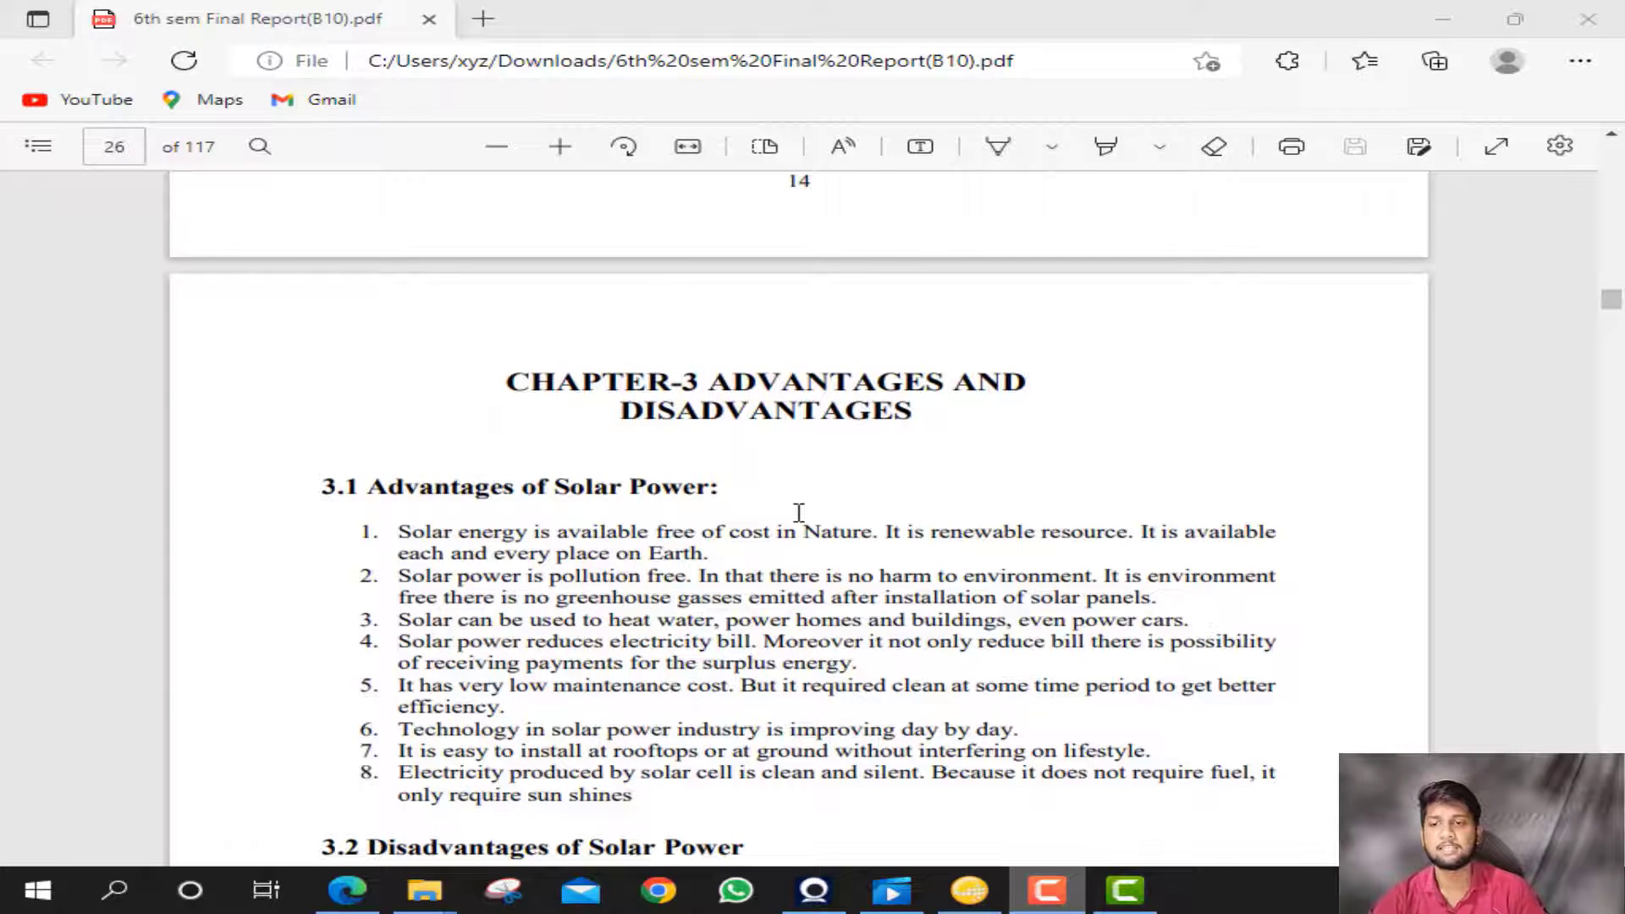
pyautogui.scroll(-3, 798, 512)
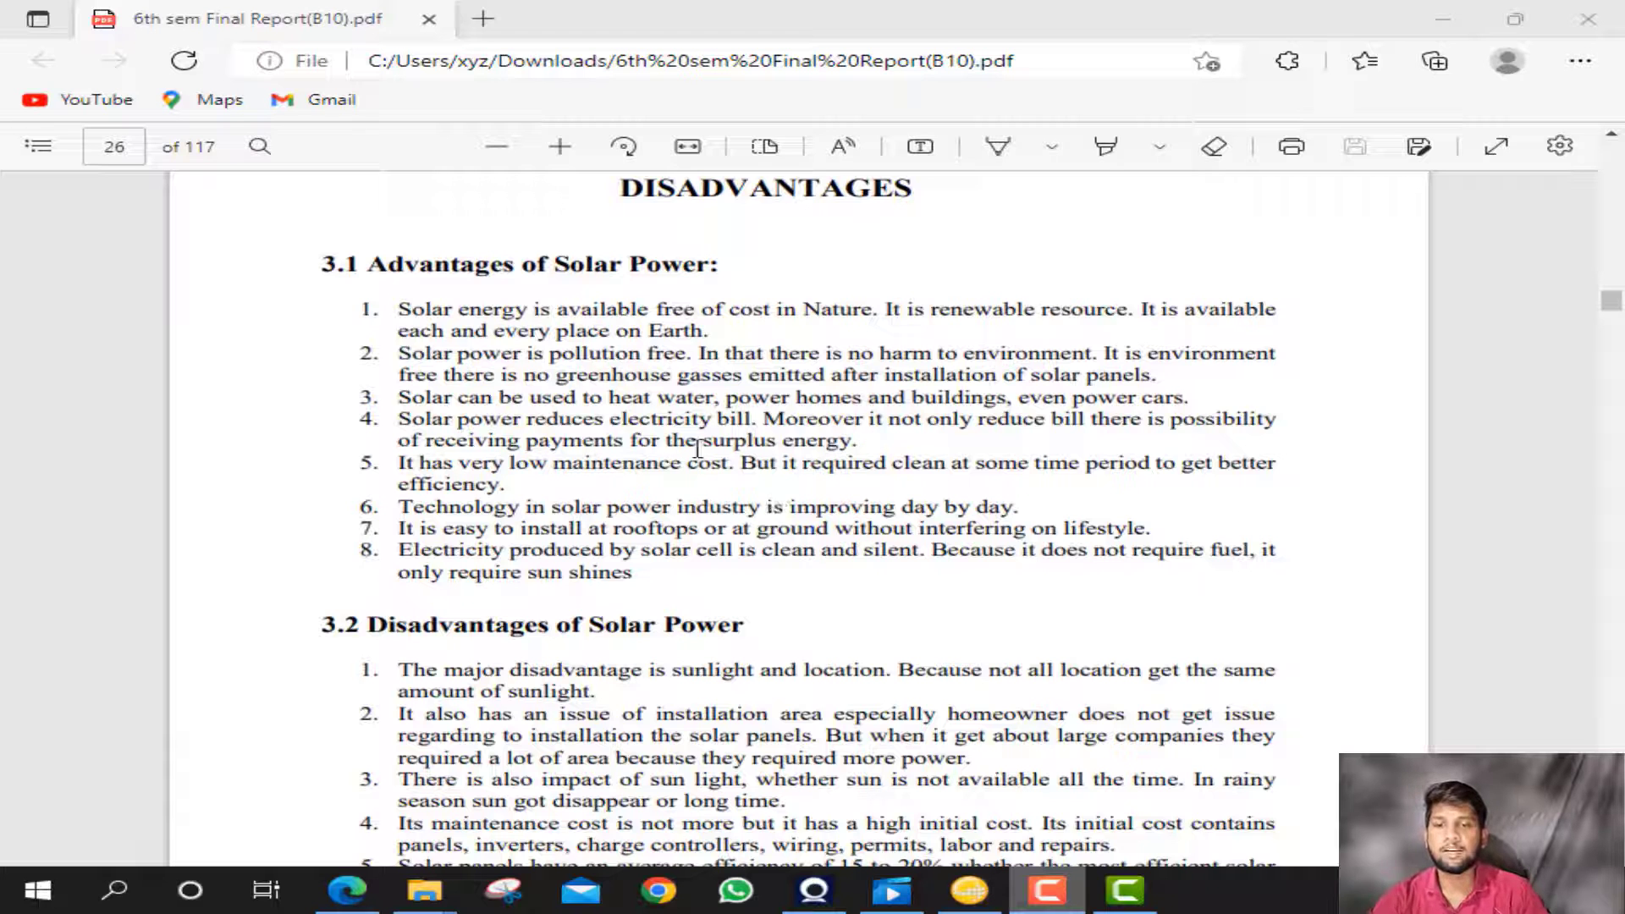
pyautogui.scroll(-3, 772, 496)
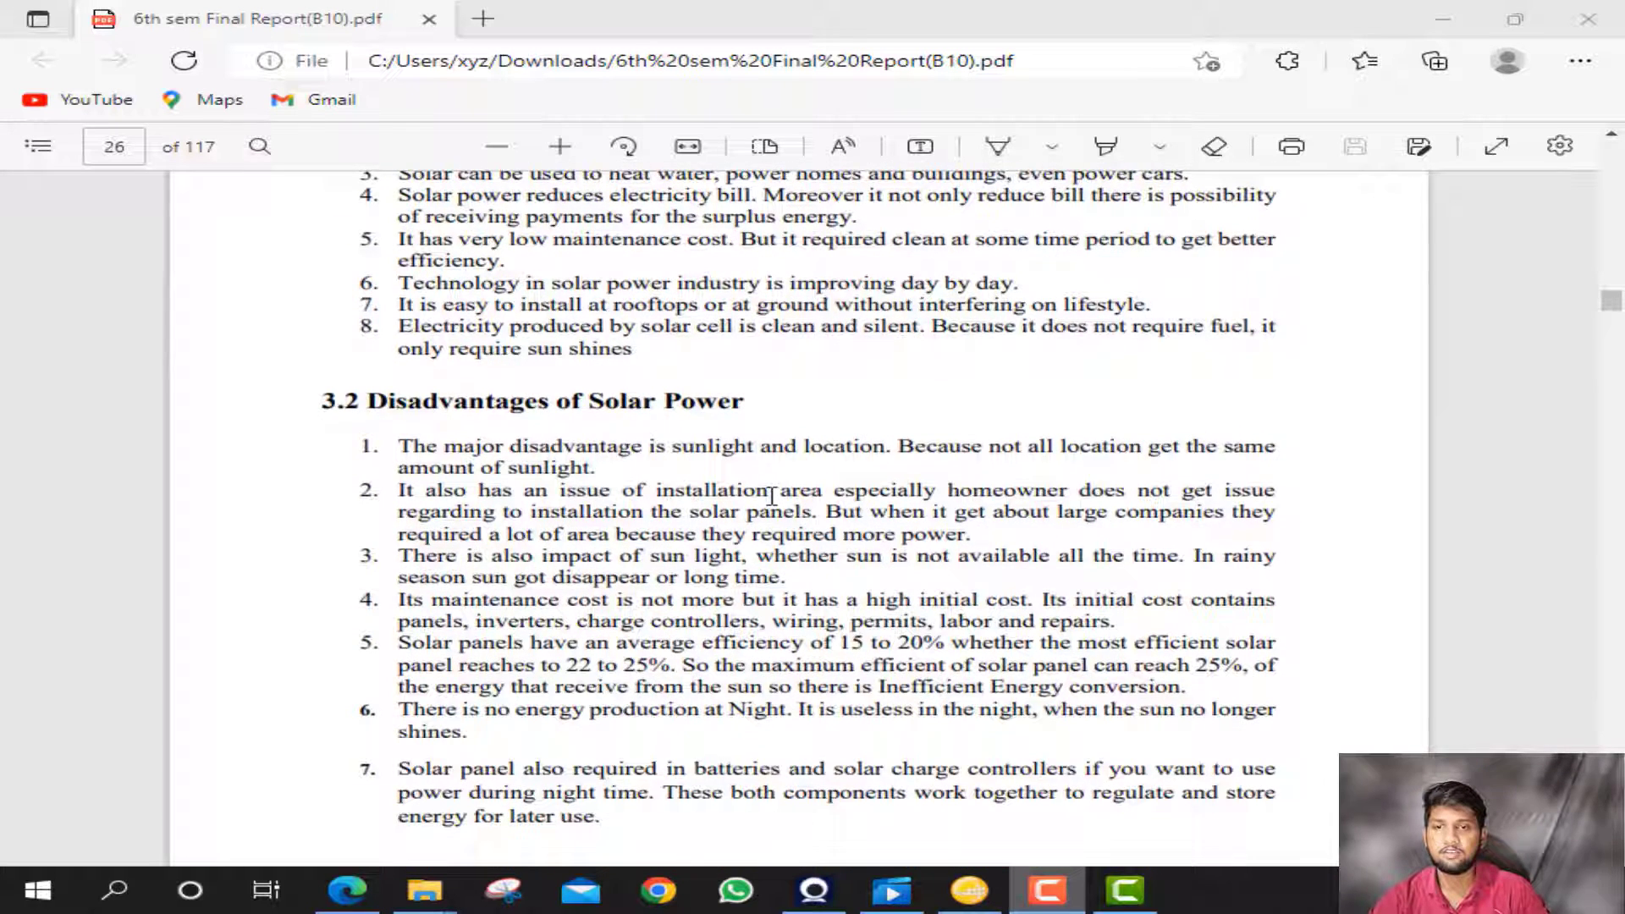
pyautogui.scroll(3, 772, 498)
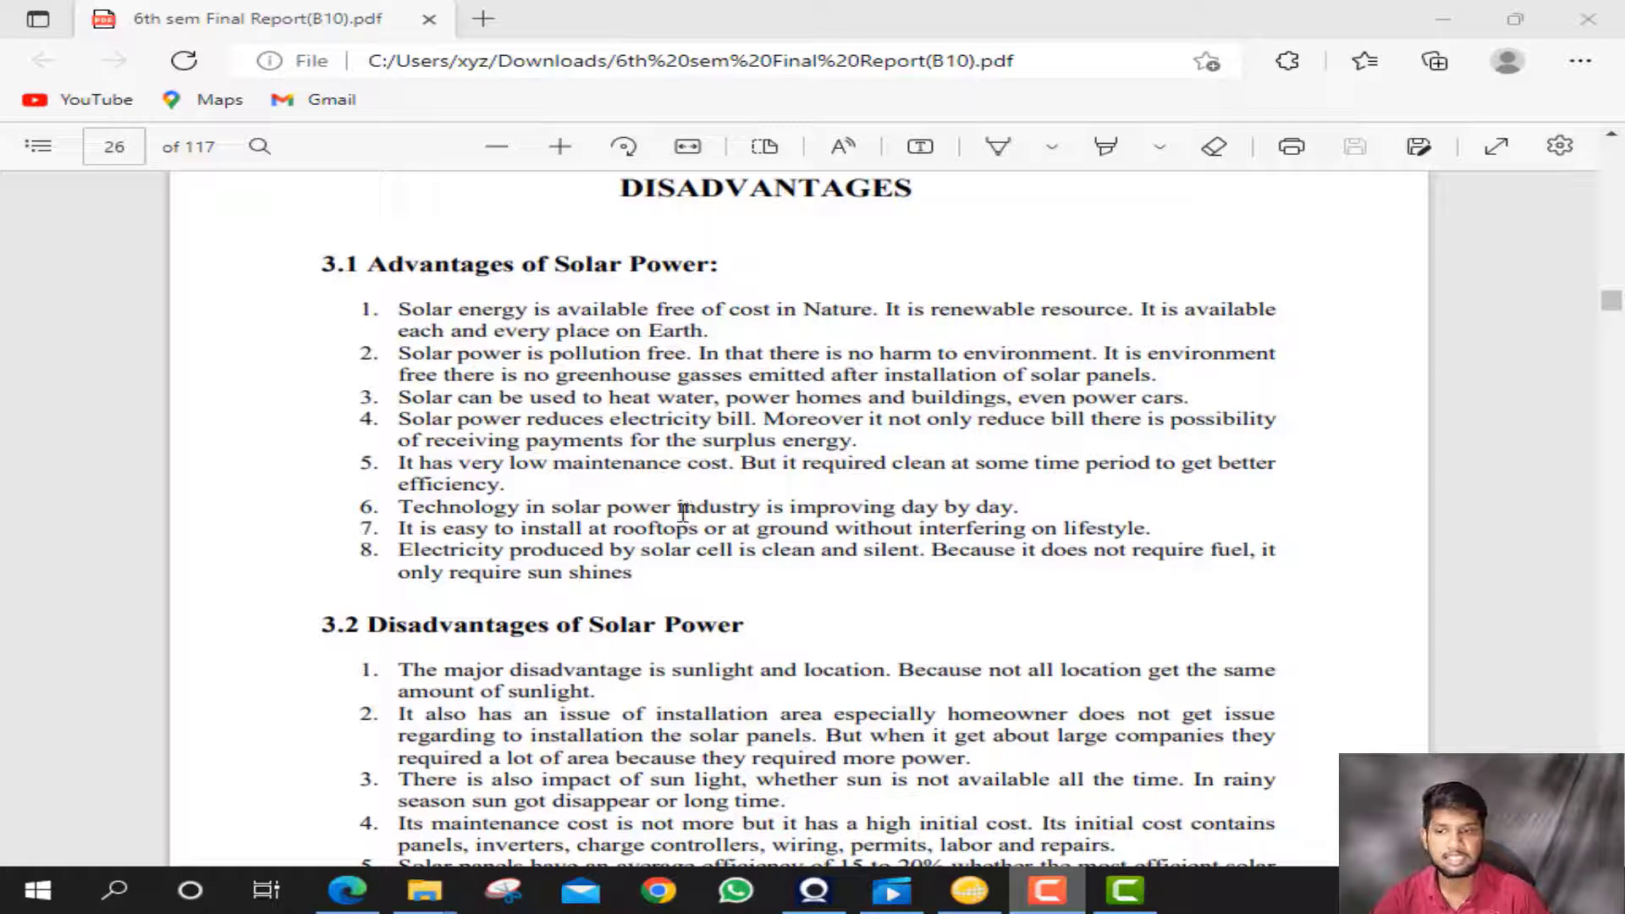
pyautogui.scroll(-3, 731, 514)
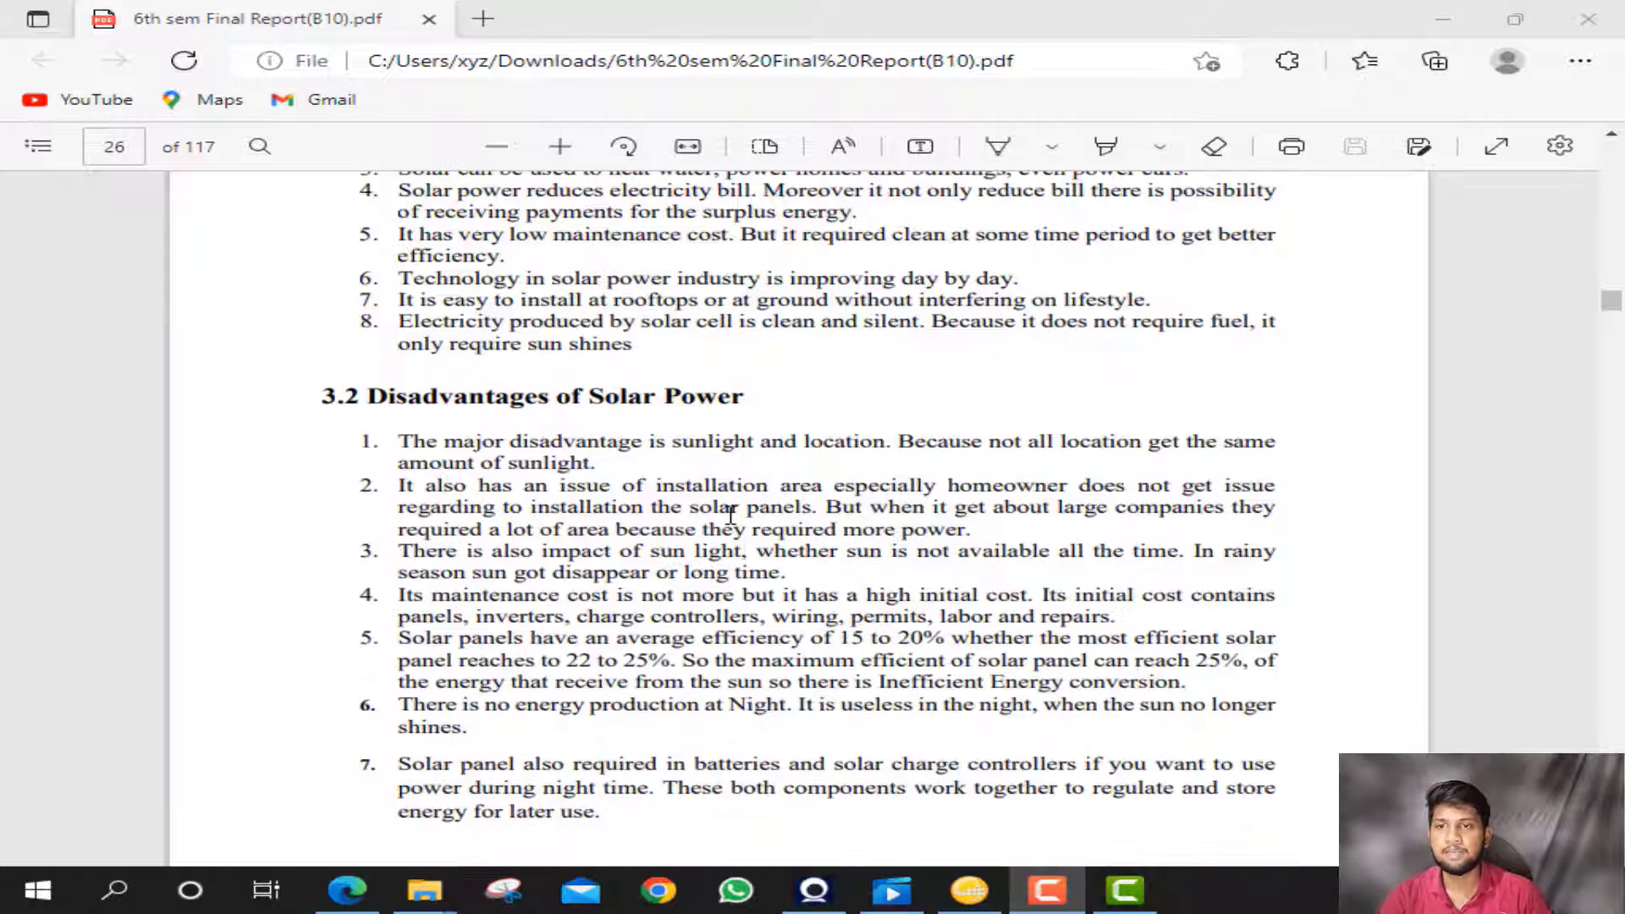
pyautogui.scroll(-3, 819, 609)
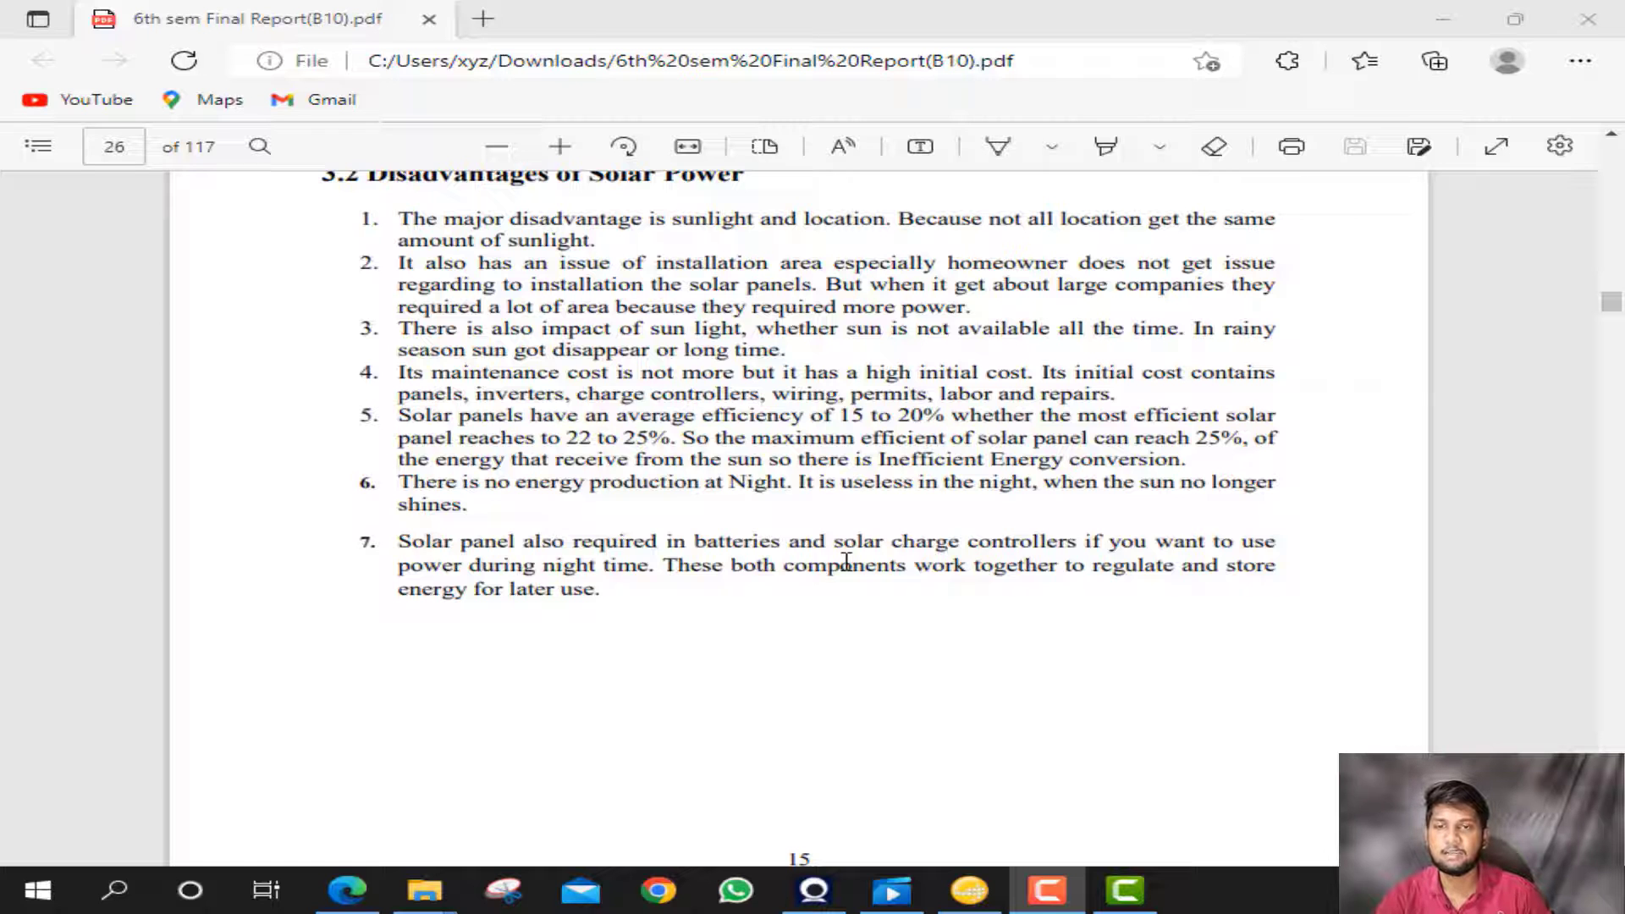
# - Go to the PVsyst calculation part and examine the simulation report's cover page for the grid-connected system
pyautogui.scroll(-10, 846, 561)
pyautogui.scroll(4, 846, 561)
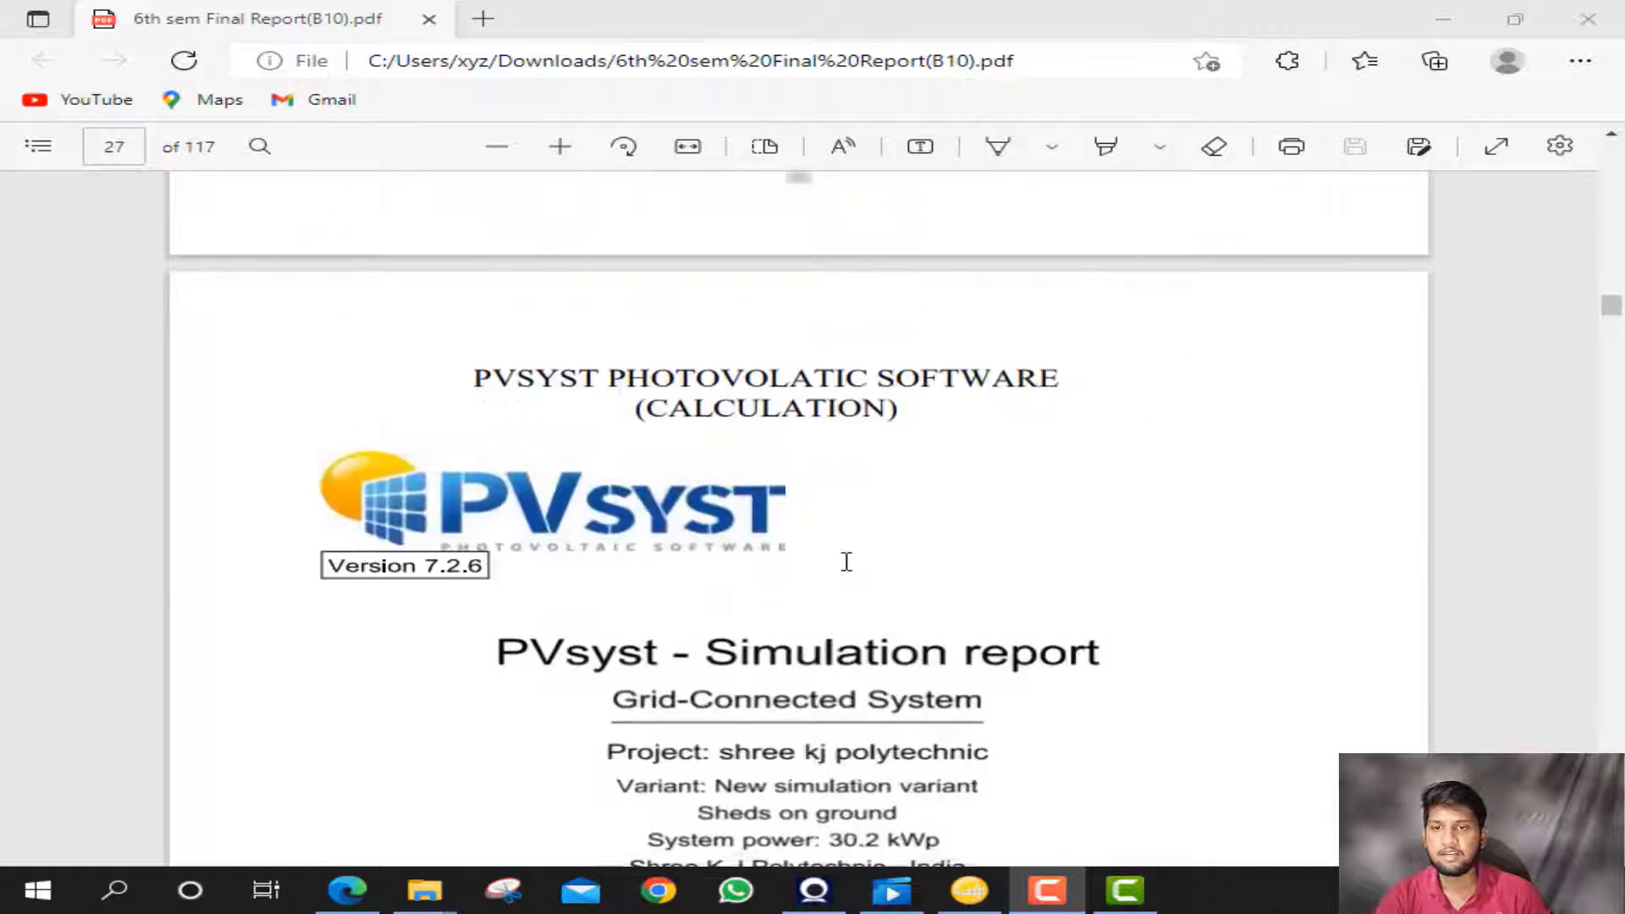
pyautogui.scroll(-15, 846, 561)
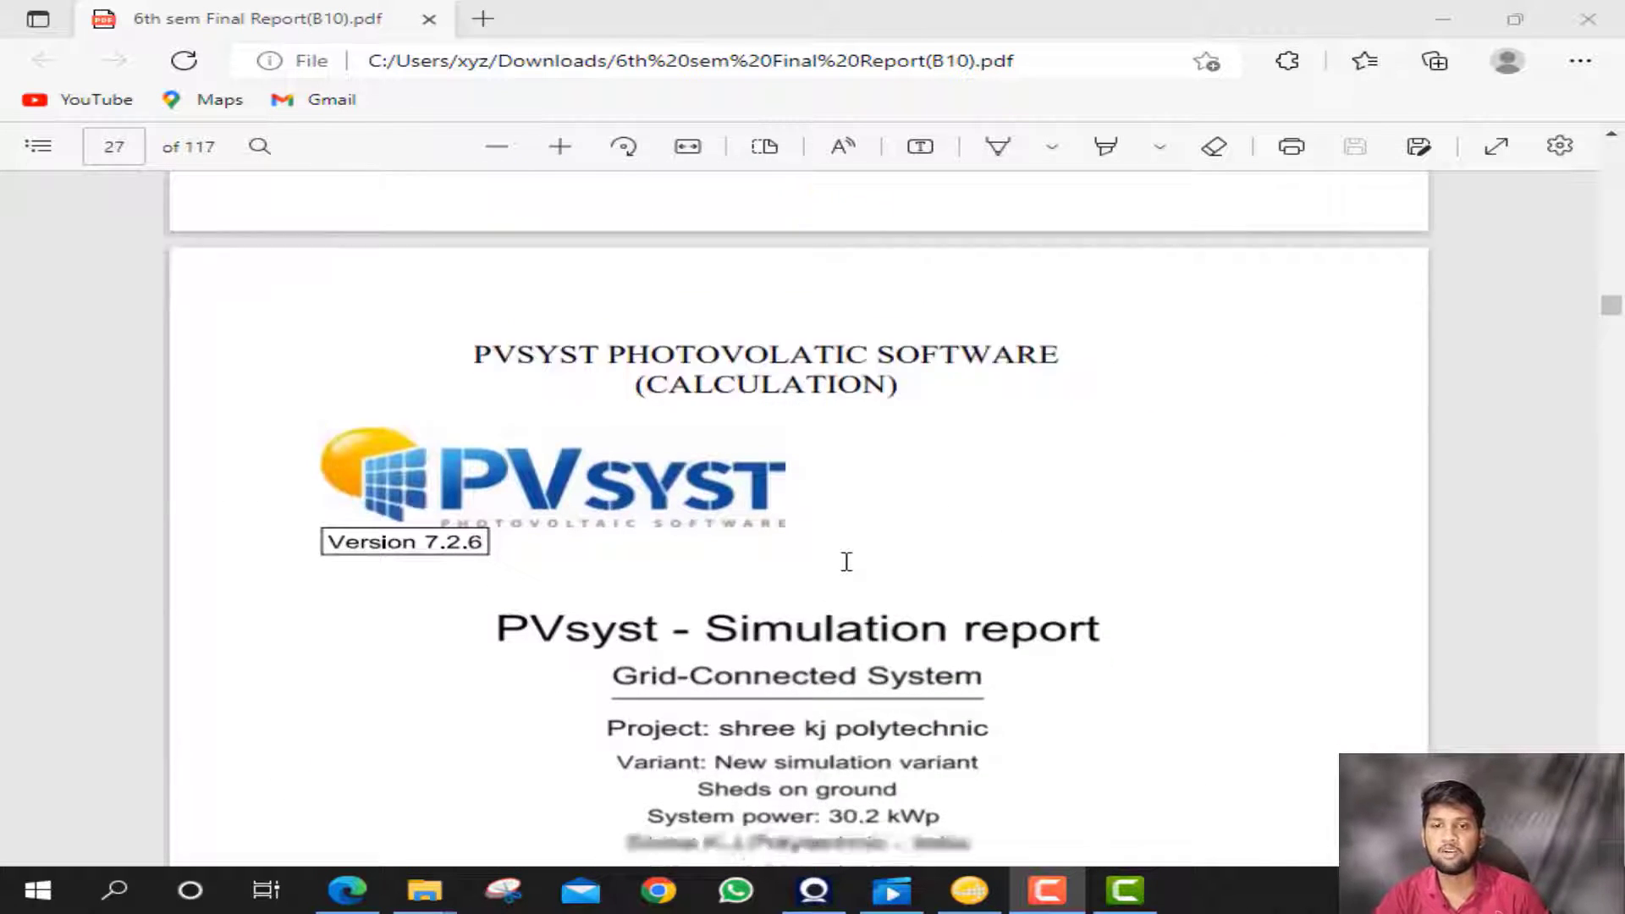
pyautogui.scroll(15, 846, 561)
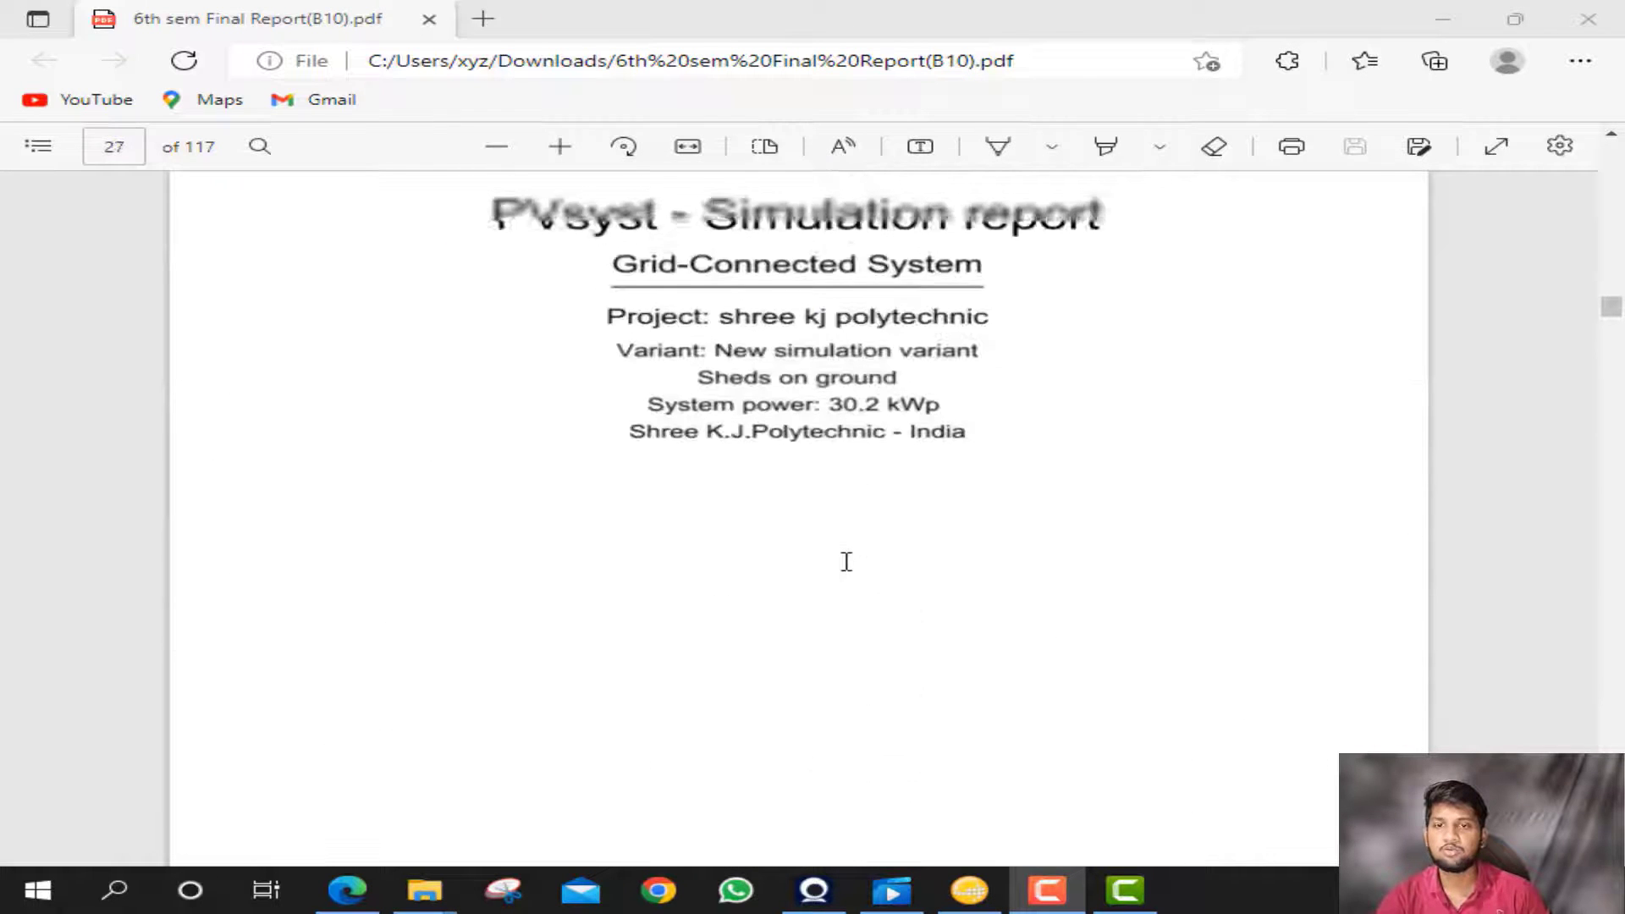